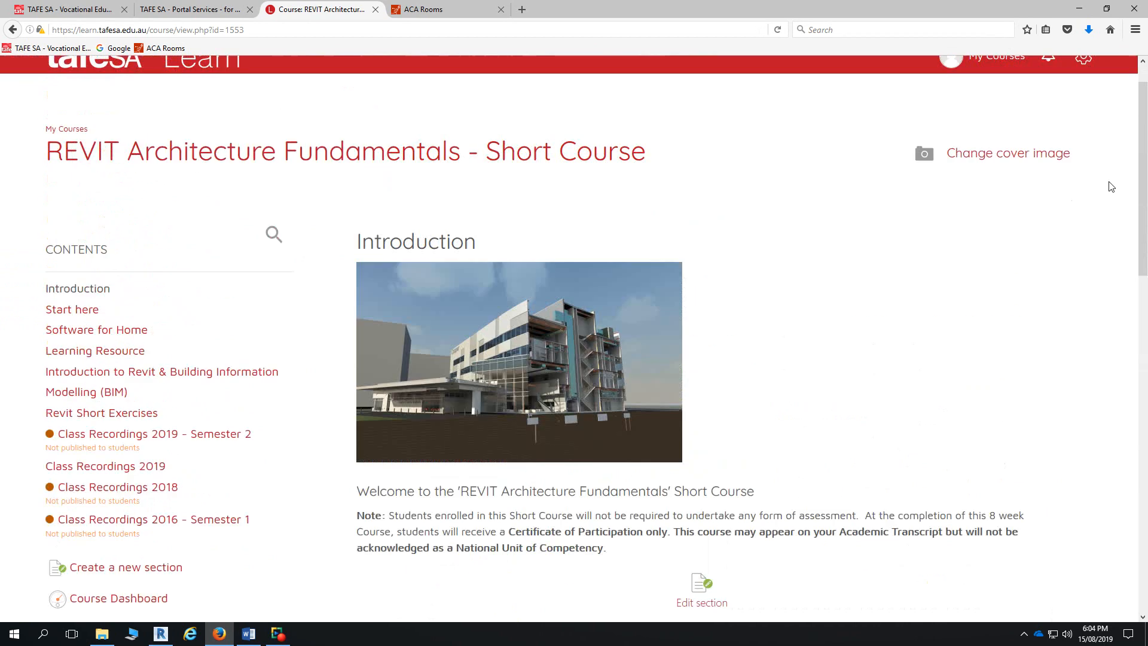
- Switch the REVIT Architecture Fundamentals course to the Student role and open Start here
{"action": "left_click", "coordinate": [1083, 99]}
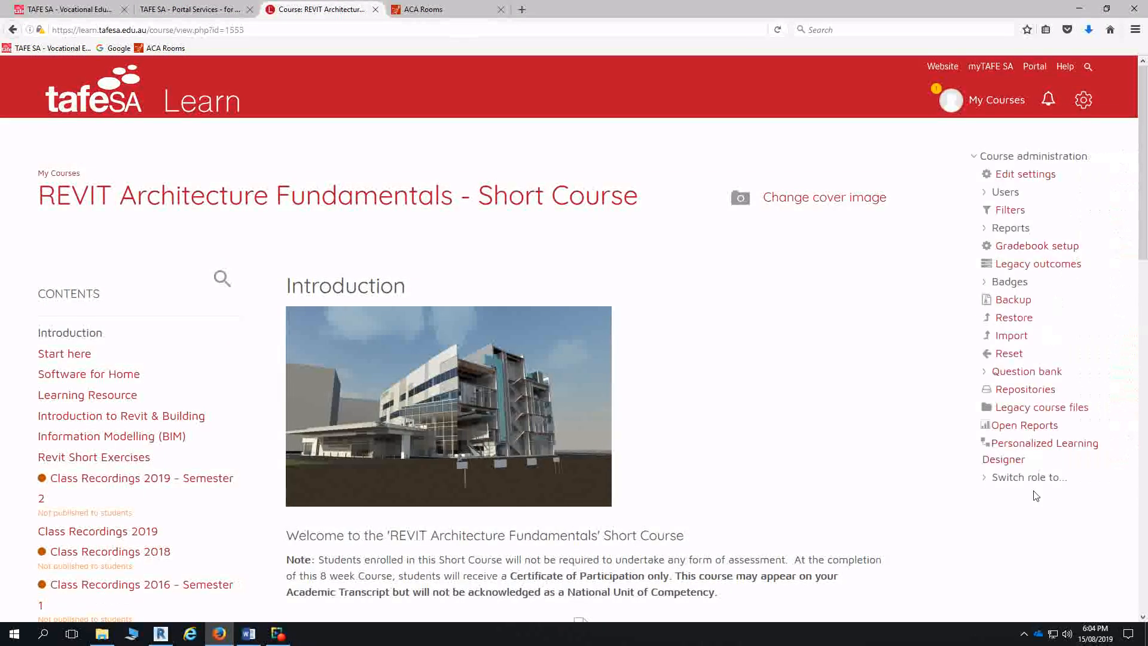
{"action": "left_click", "coordinate": [1031, 477]}
{"action": "left_click", "coordinate": [1031, 532]}
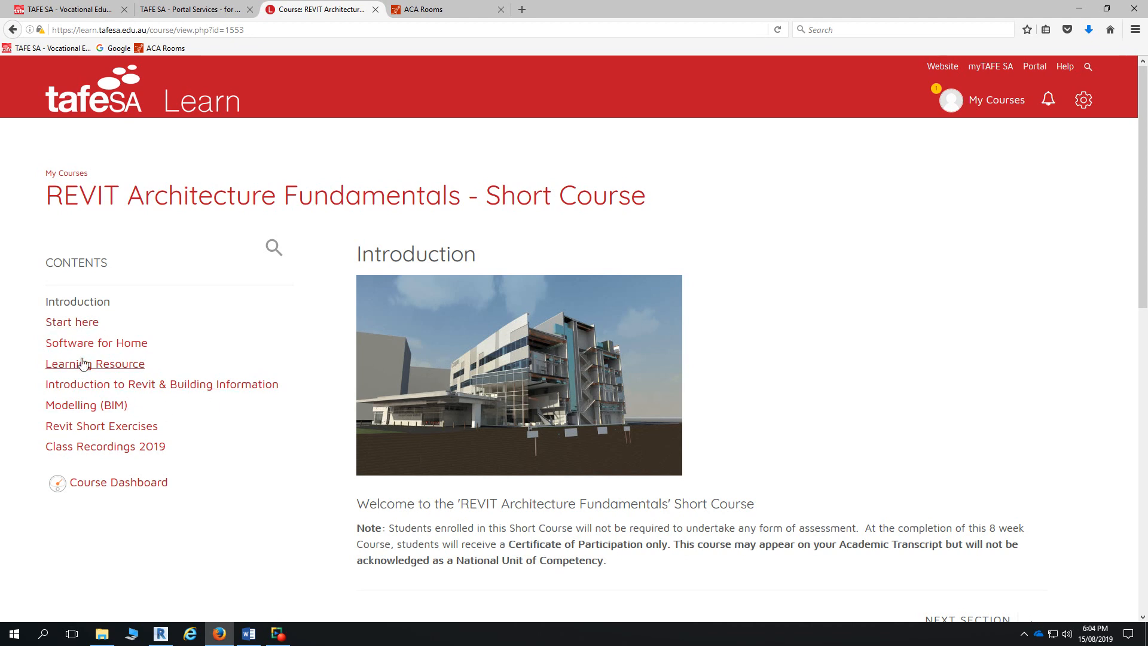
{"action": "left_click", "coordinate": [86, 326]}
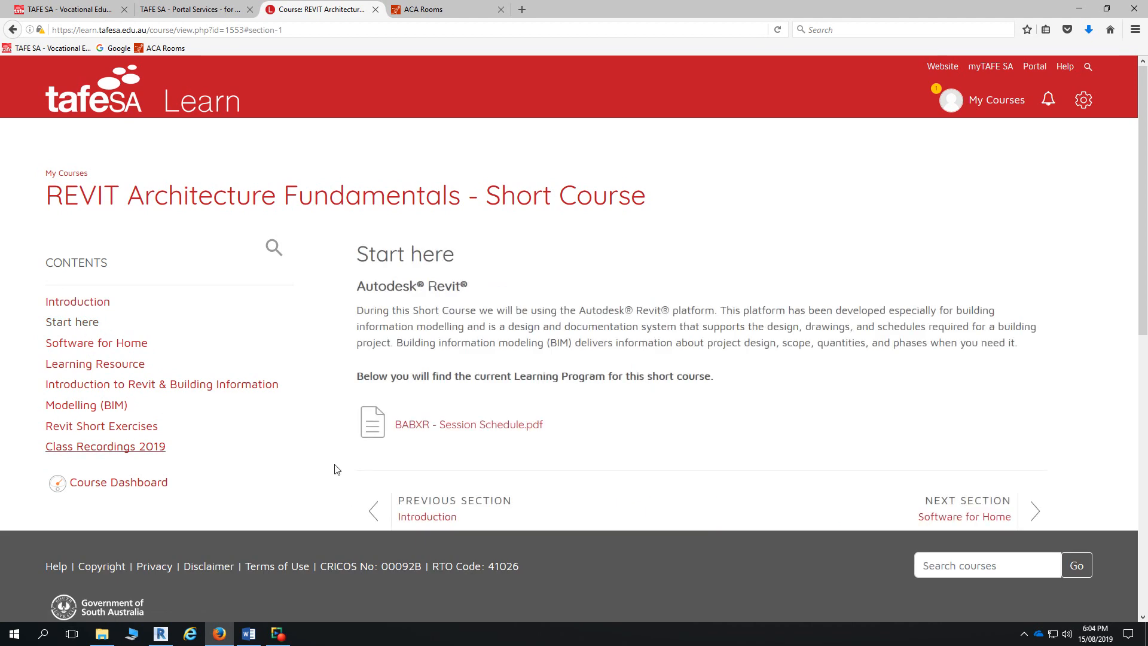
- Read sessions 2 to 4 in BABXR - Session Schedule.pdf, then bring up Revit's Home screen
{"action": "left_click", "coordinate": [440, 425]}
{"action": "scroll", "coordinate": [538, 371], "scroll_direction": "down", "scroll_amount": 5}
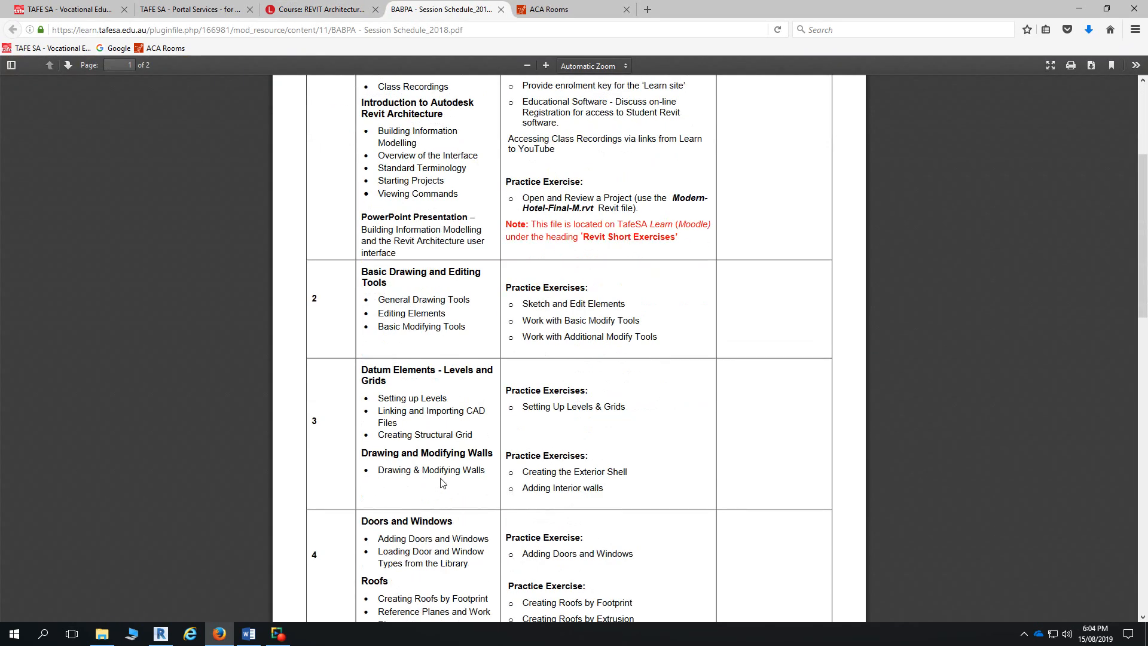
{"action": "scroll", "coordinate": [443, 482], "scroll_direction": "down", "scroll_amount": 2}
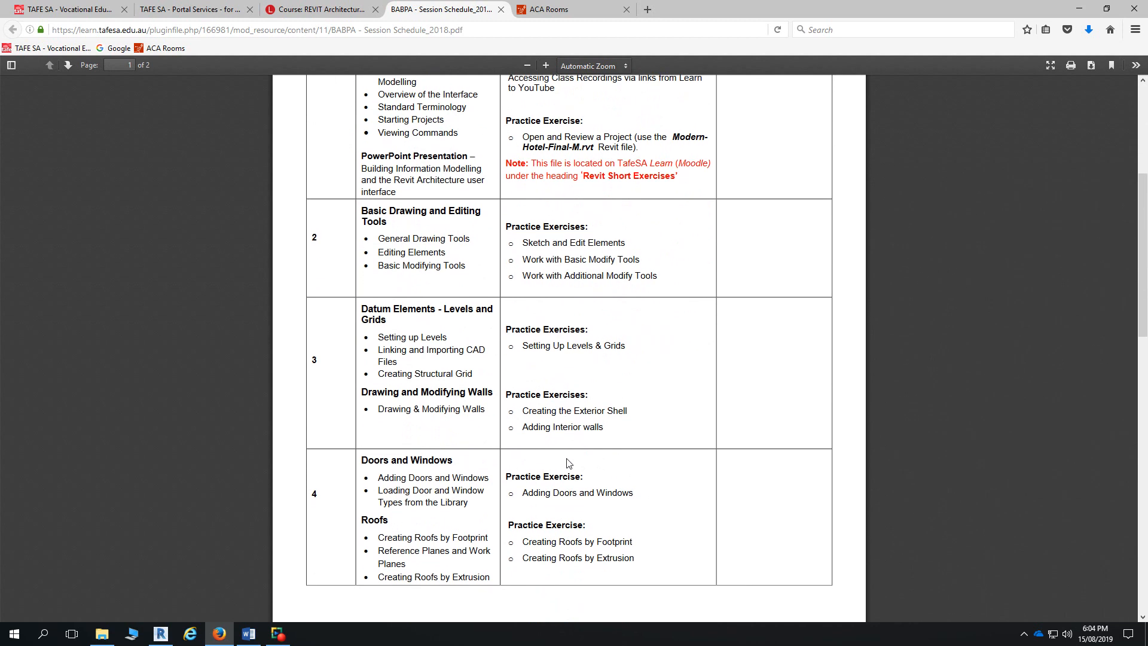
{"action": "scroll", "coordinate": [568, 464], "scroll_direction": "down", "scroll_amount": 1}
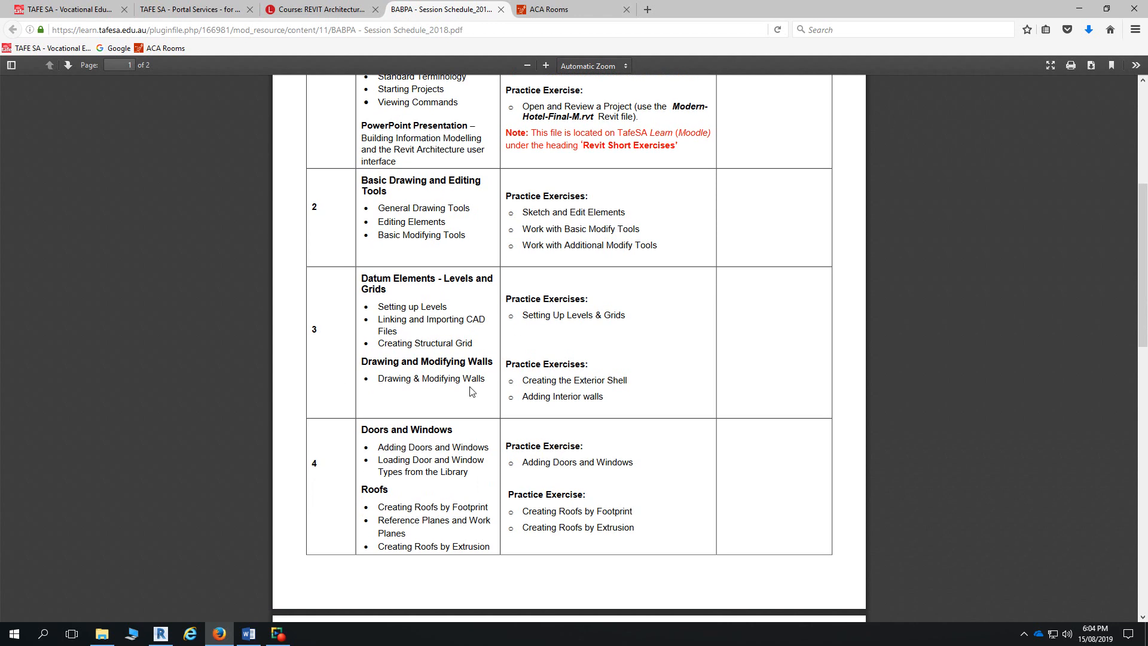
{"action": "scroll", "coordinate": [539, 412], "scroll_direction": "down", "scroll_amount": 2}
{"action": "scroll", "coordinate": [606, 472], "scroll_direction": "up", "scroll_amount": 1}
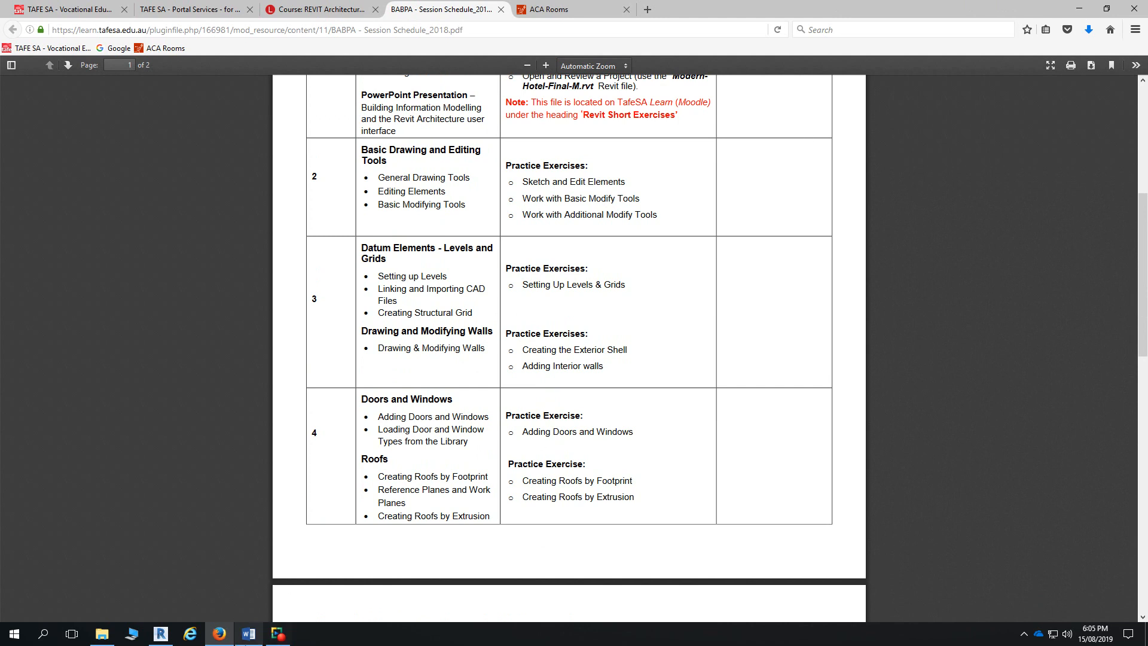
{"action": "left_click", "coordinate": [159, 636]}
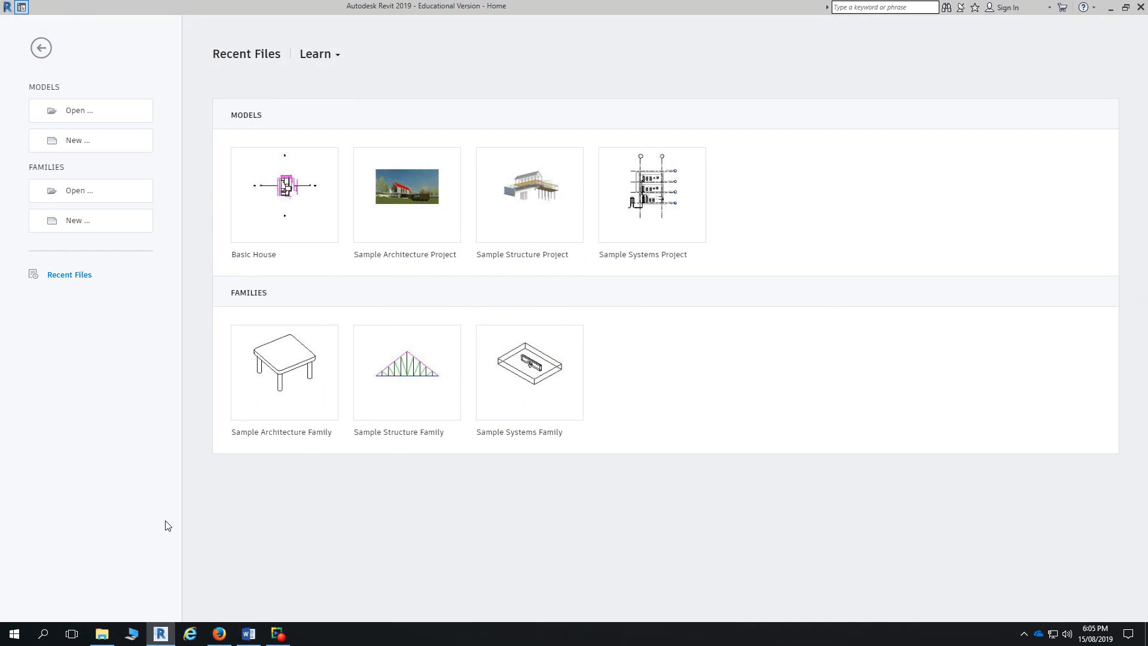
- Create a new Project1 model from the Architectural Template
{"action": "left_click", "coordinate": [73, 147]}
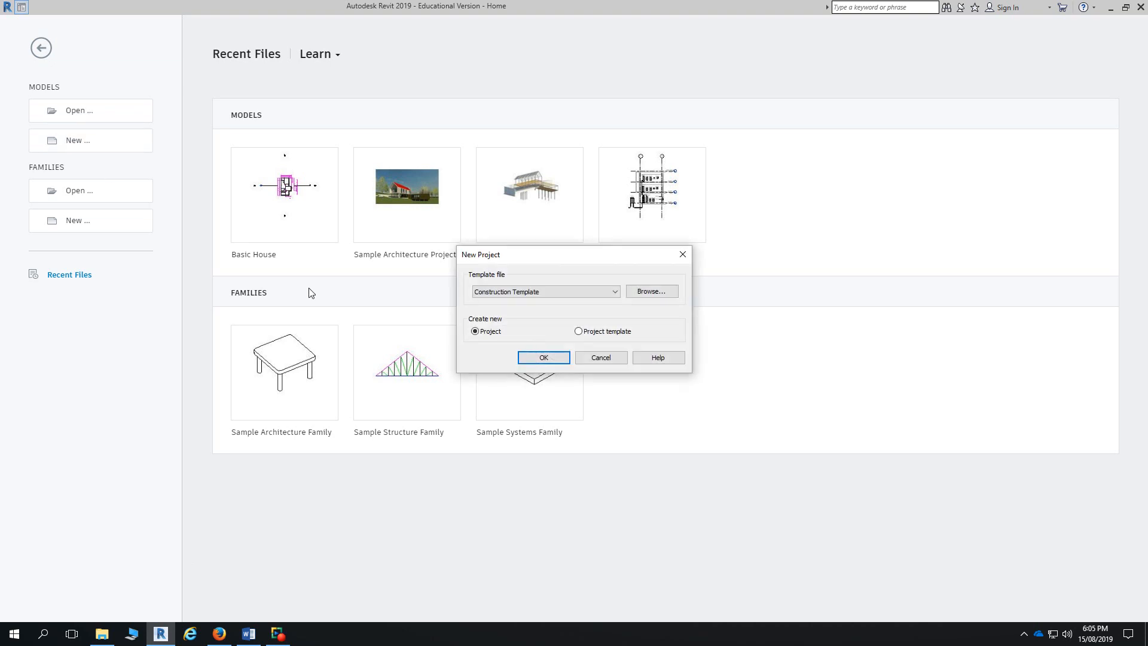
{"action": "left_click", "coordinate": [482, 292]}
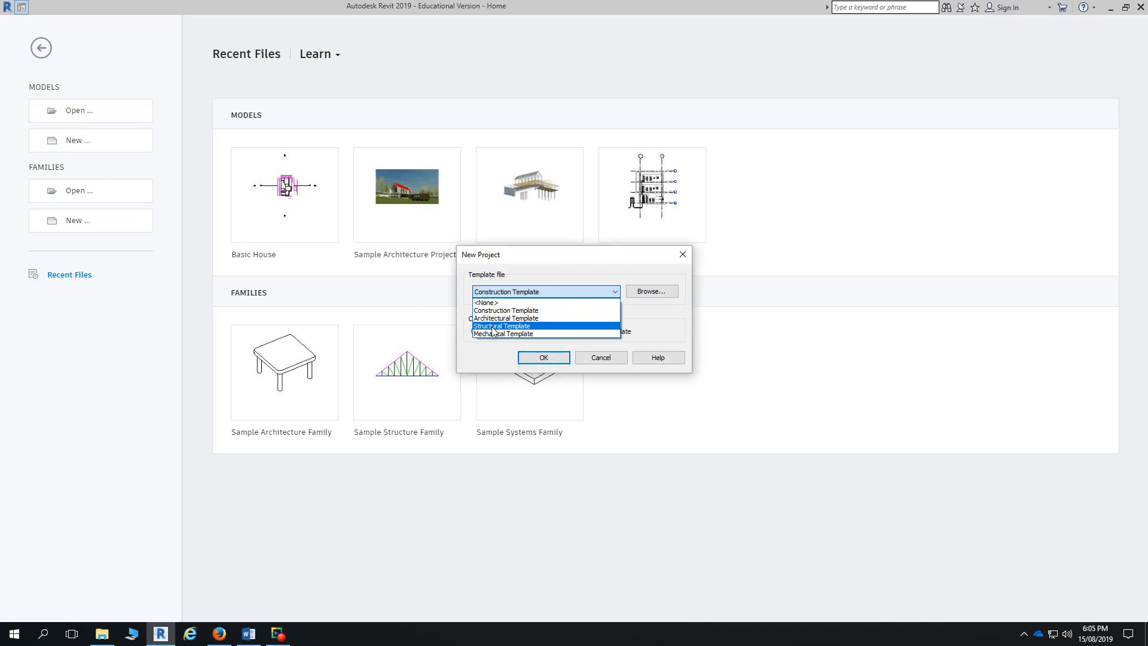
{"action": "left_click", "coordinate": [504, 318]}
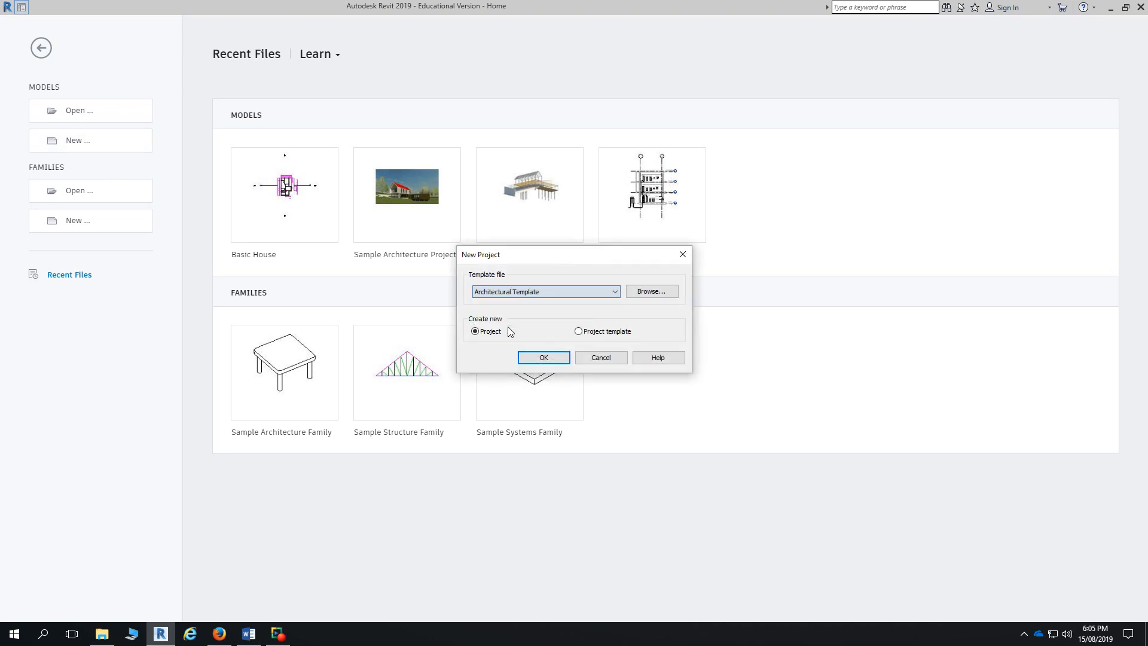
{"action": "left_click", "coordinate": [555, 359]}
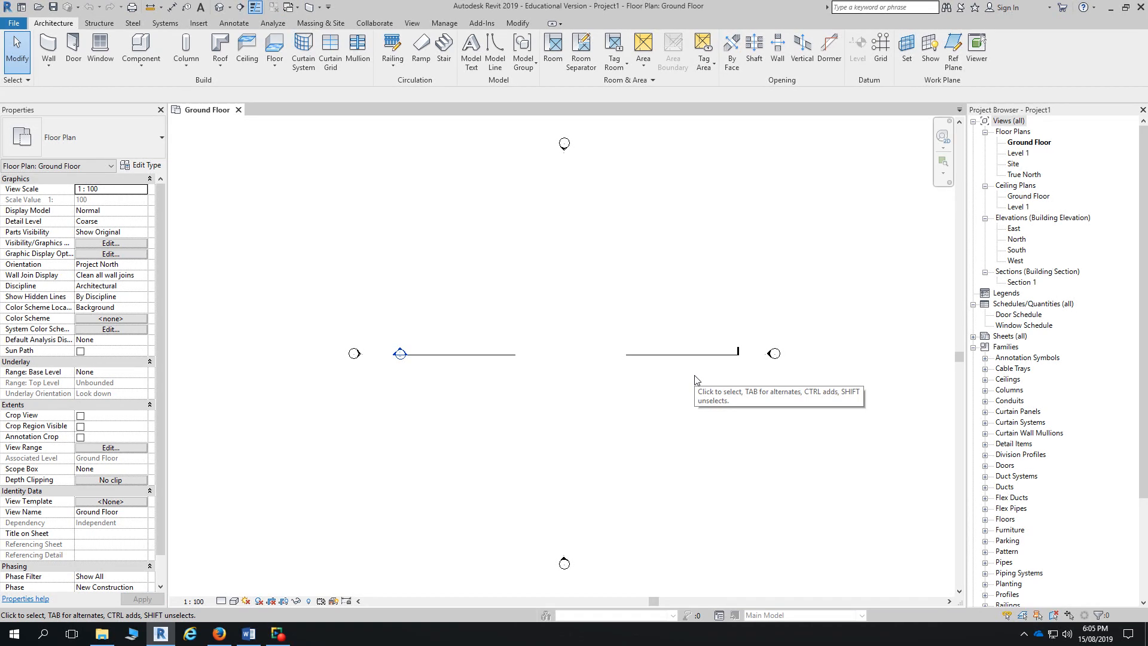
- Download Modern-Hotel-Final-M.rvt from Revit Short Exercises and choose to open it with Revit
{"action": "key", "text": "alt+Tab"}
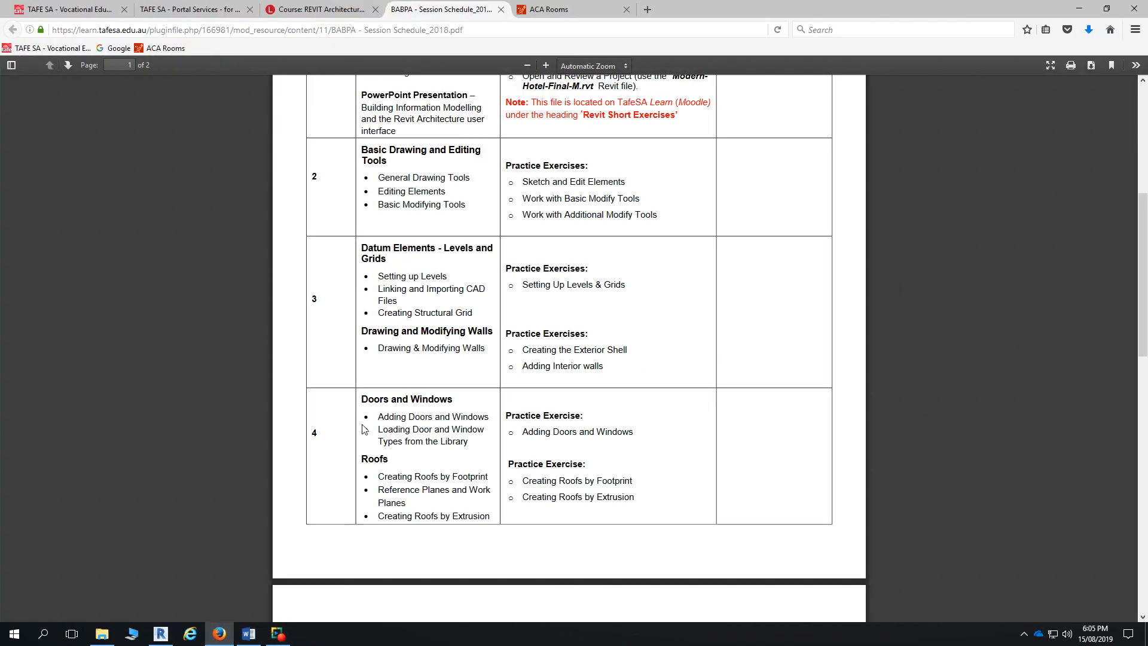
{"action": "left_click", "coordinate": [355, 7]}
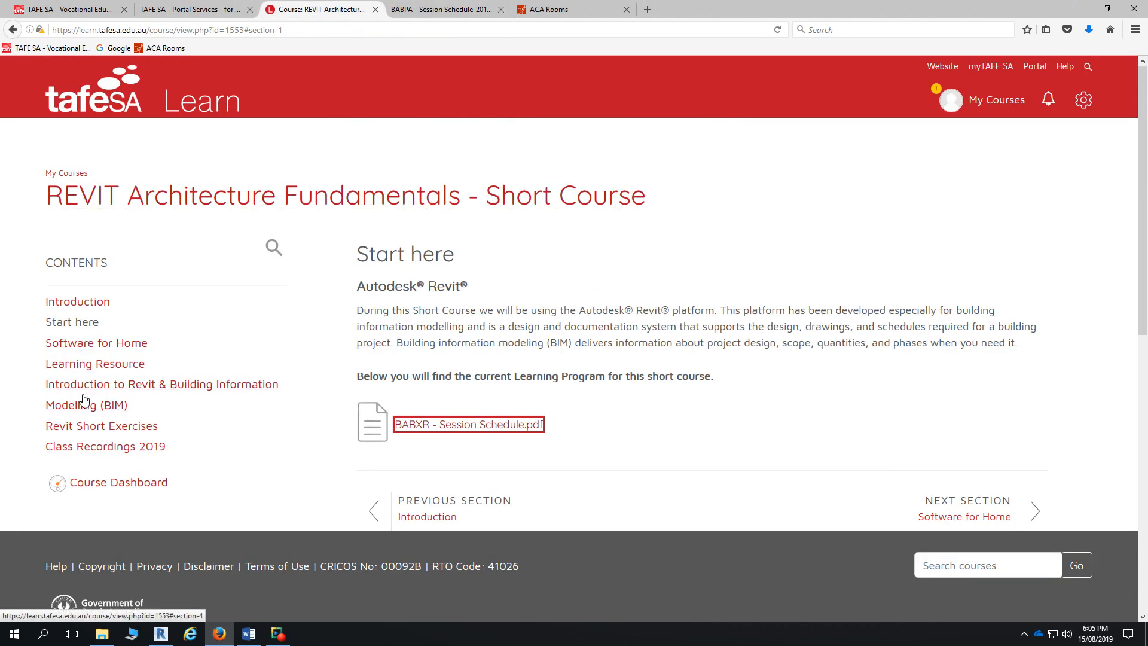
{"action": "left_click", "coordinate": [92, 427]}
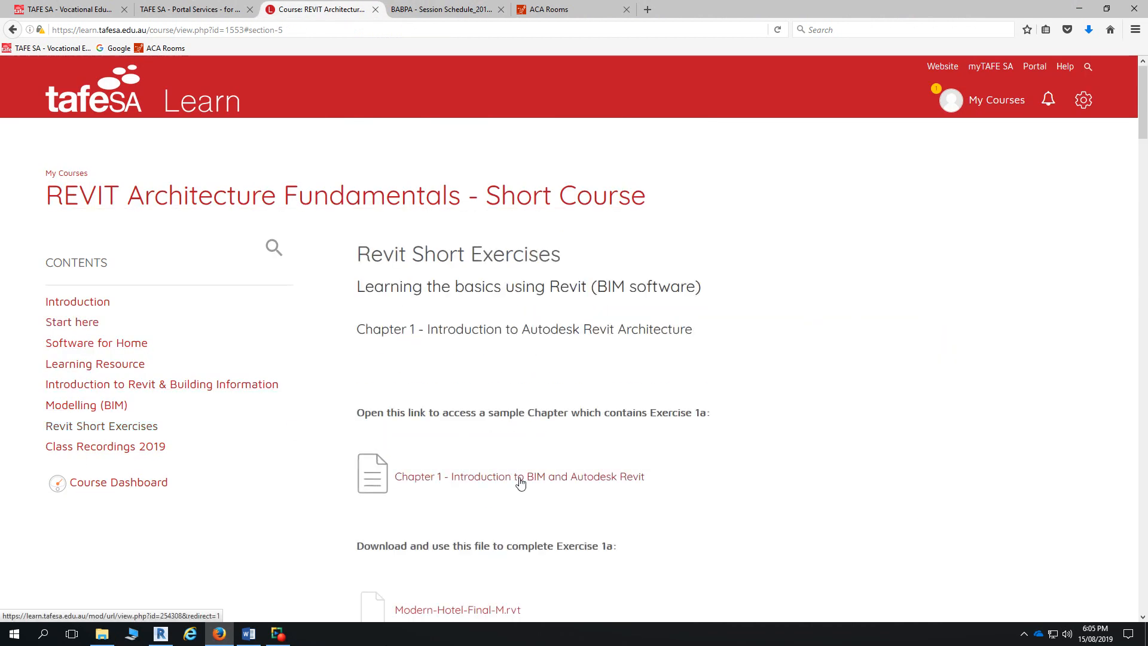
{"action": "scroll", "coordinate": [520, 483], "scroll_direction": "down", "scroll_amount": 5}
{"action": "left_click", "coordinate": [462, 348]}
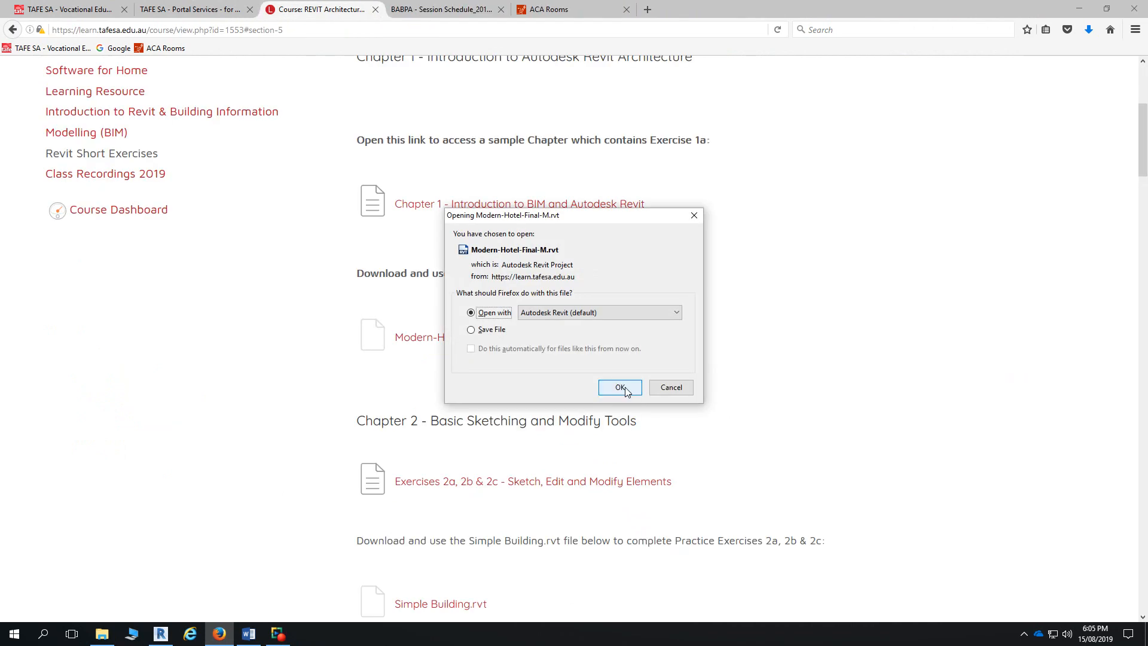
{"action": "left_click", "coordinate": [620, 388]}
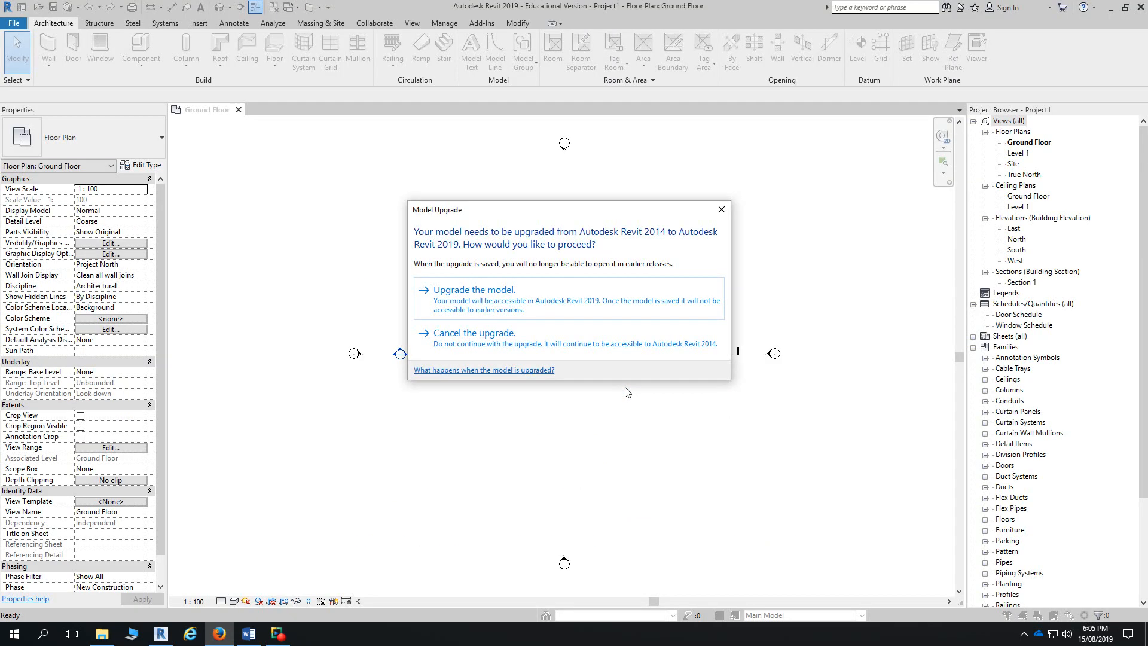
- Upgrade Modern-Hotel-Final-M.rvt from Revit 2014 to 2019, then go back to Firefox
{"action": "left_click", "coordinate": [509, 308]}
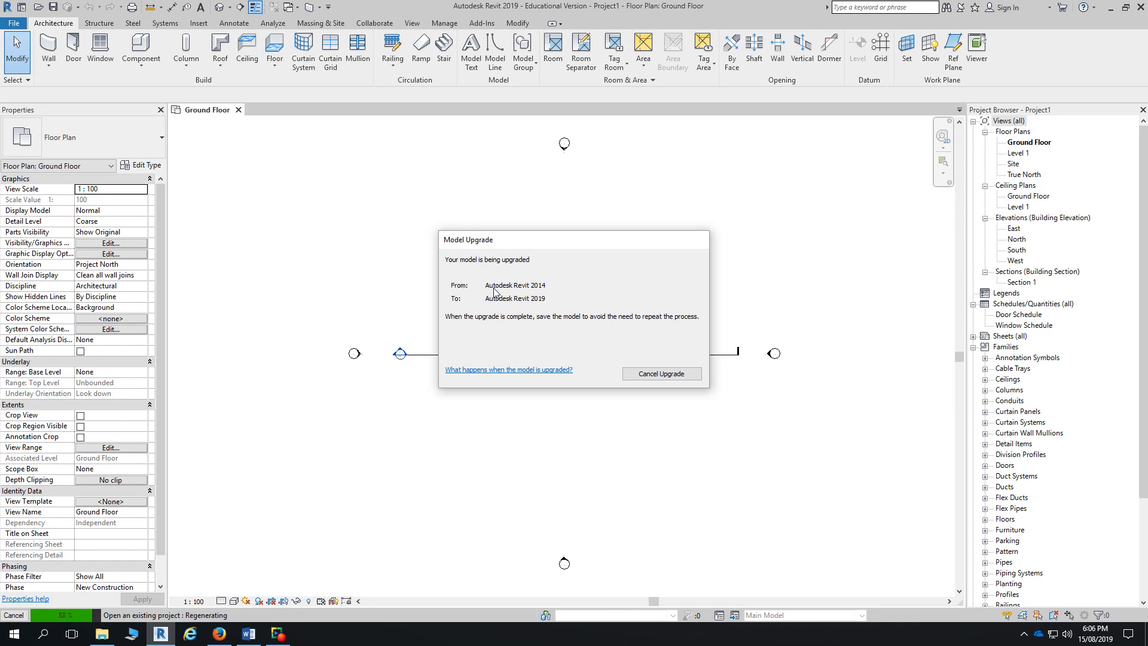
{"action": "left_click", "coordinate": [220, 633]}
- Open the Exercise 3a "Practice 3a – Setting Up Levels" PDF from the course page
{"action": "scroll", "coordinate": [577, 460], "scroll_direction": "down", "scroll_amount": 4}
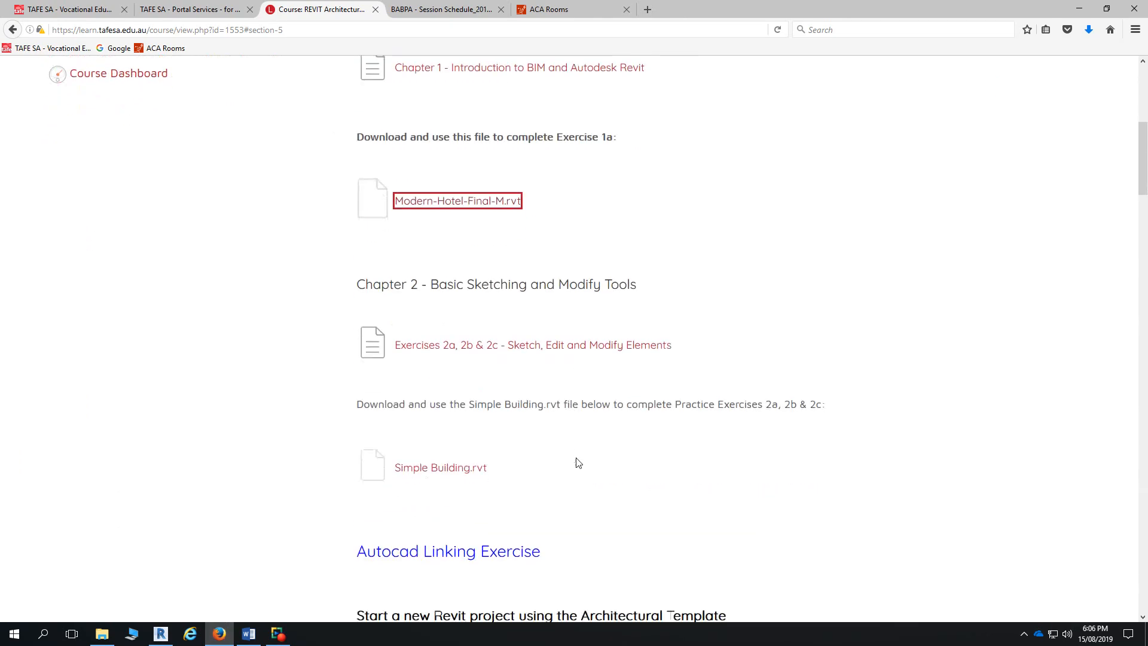
{"action": "scroll", "coordinate": [577, 464], "scroll_direction": "down", "scroll_amount": 11}
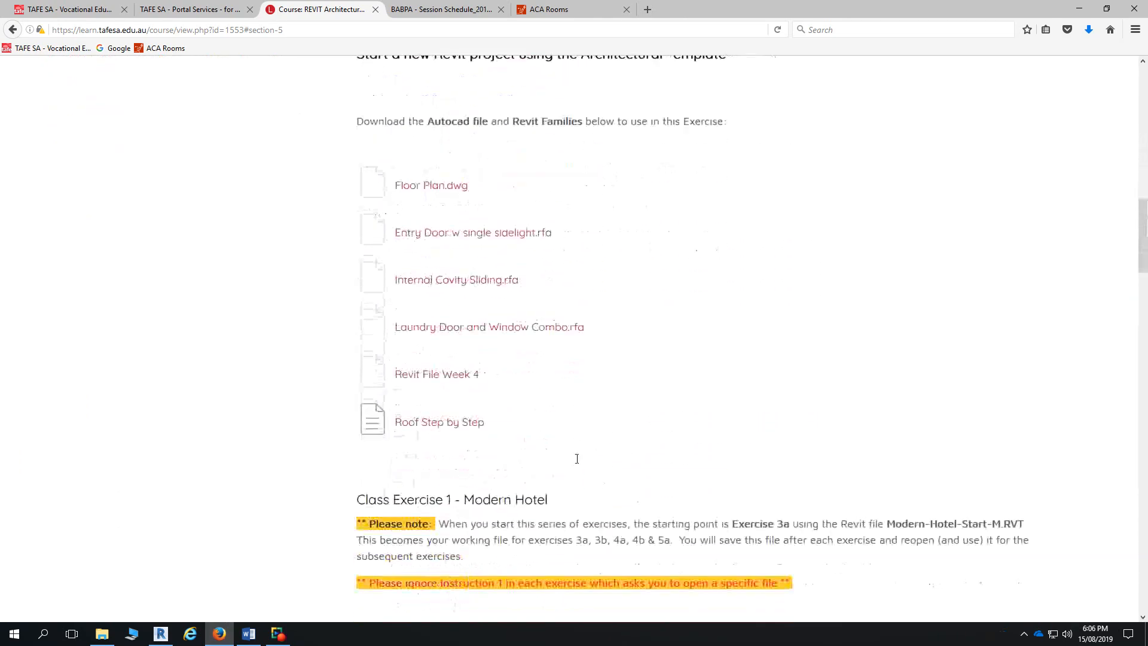
{"action": "scroll", "coordinate": [577, 459], "scroll_direction": "down", "scroll_amount": 4}
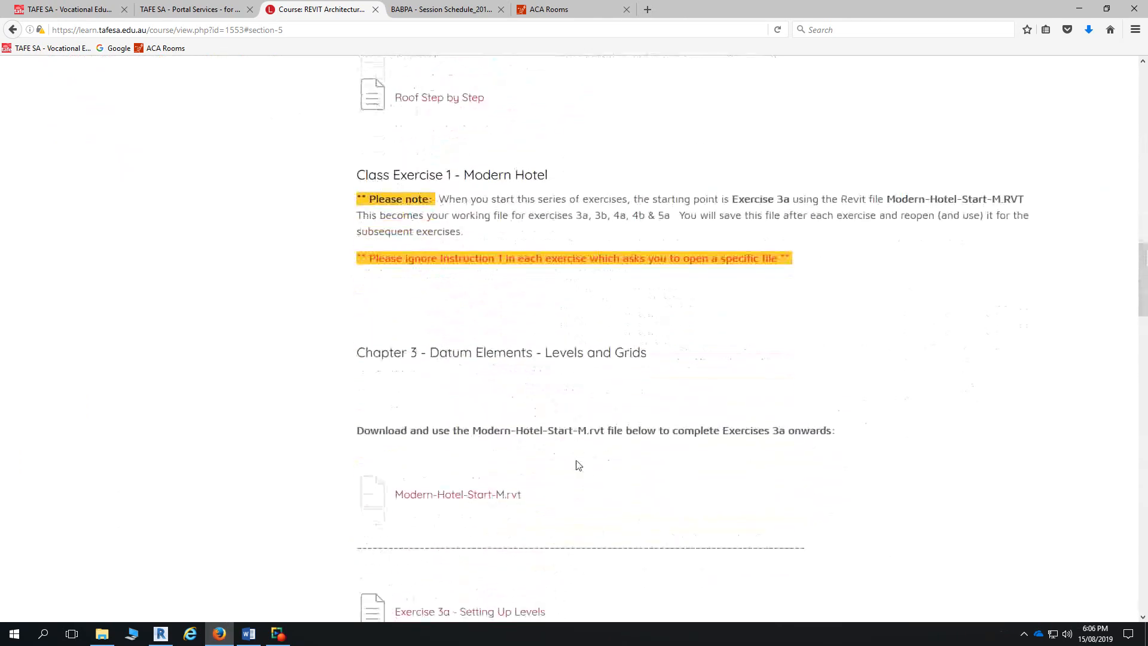
{"action": "scroll", "coordinate": [556, 497], "scroll_direction": "down", "scroll_amount": 3}
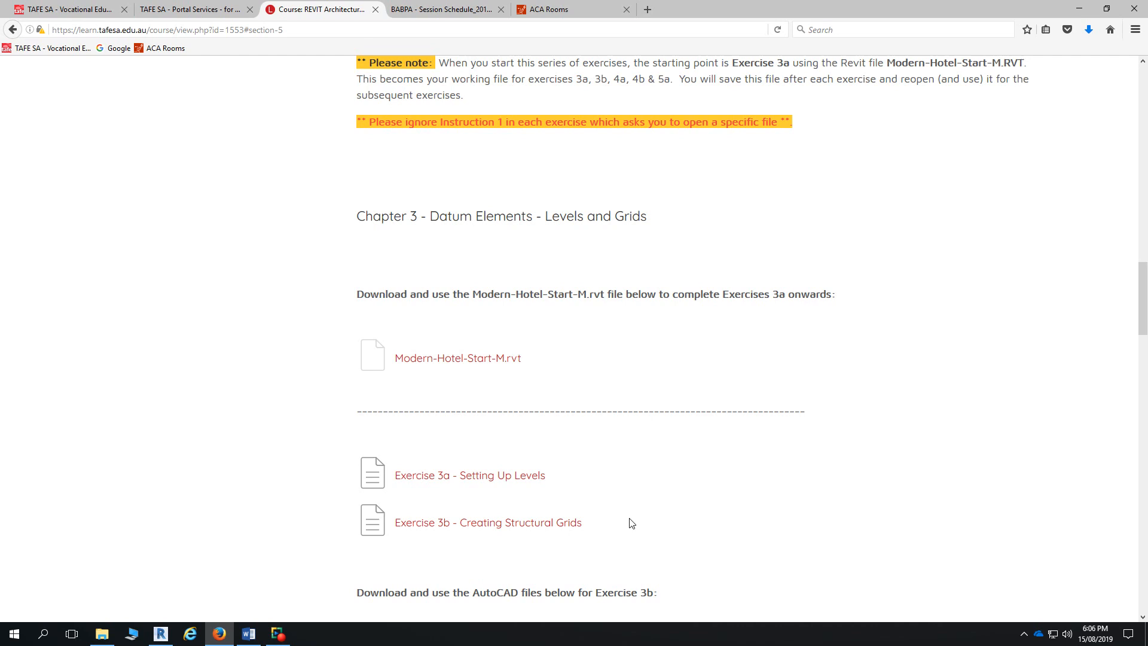
{"action": "left_click", "coordinate": [504, 477]}
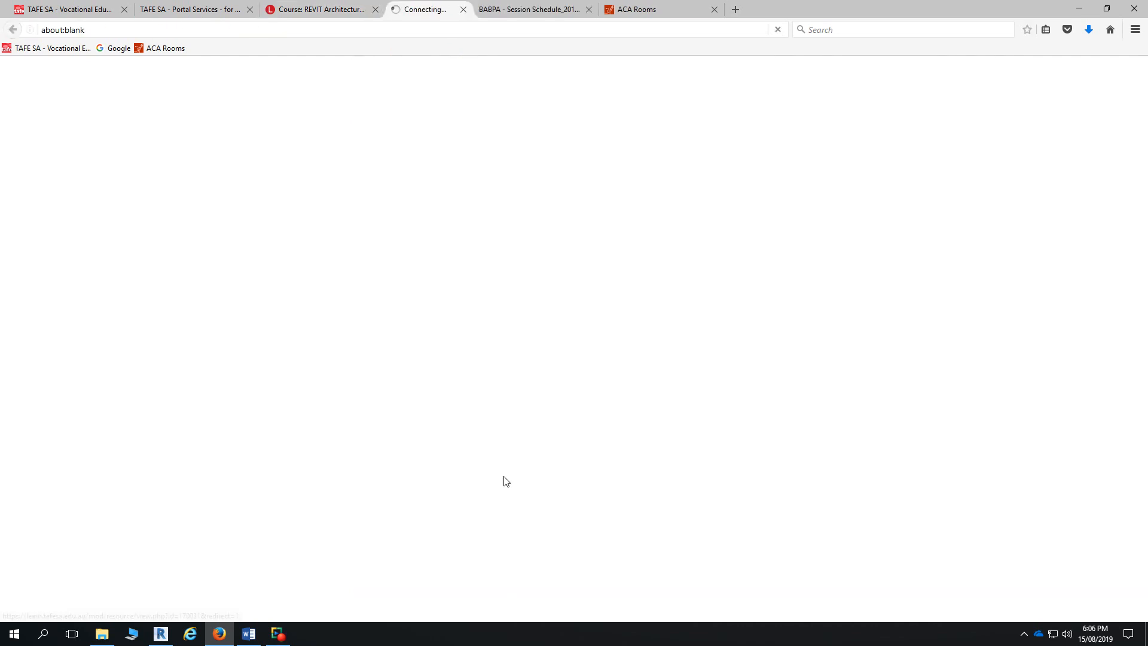
{"action": "scroll", "coordinate": [680, 379], "scroll_direction": "down", "scroll_amount": 2}
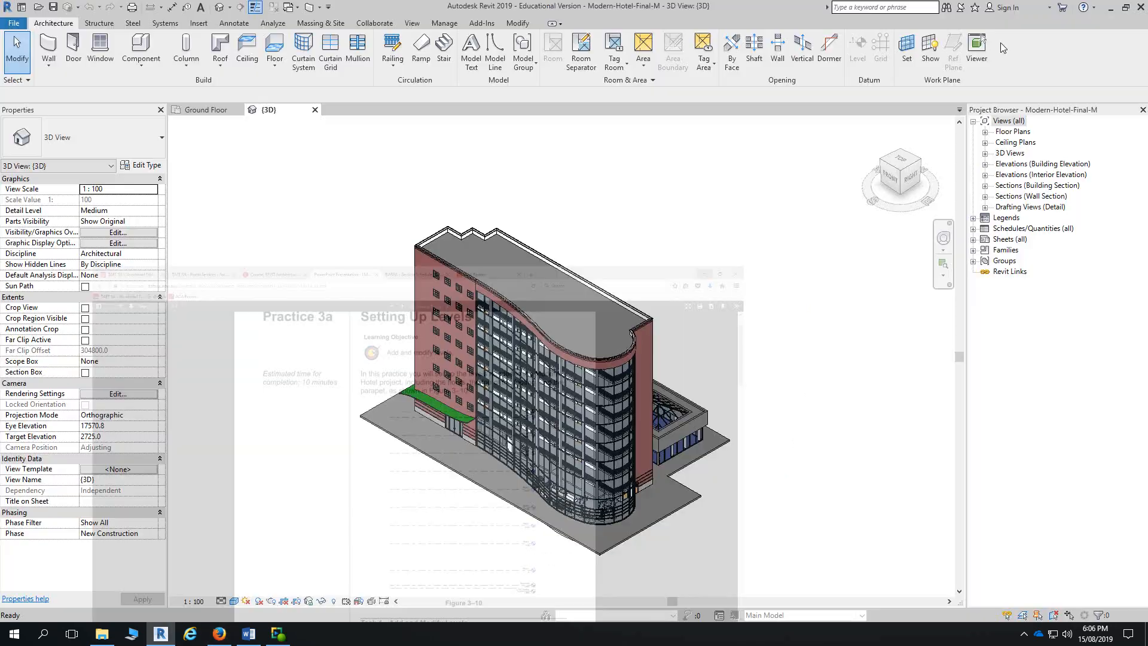
- Minimize the PDF and open the hotel's East, then North, building elevations
{"action": "left_click", "coordinate": [1080, 9]}
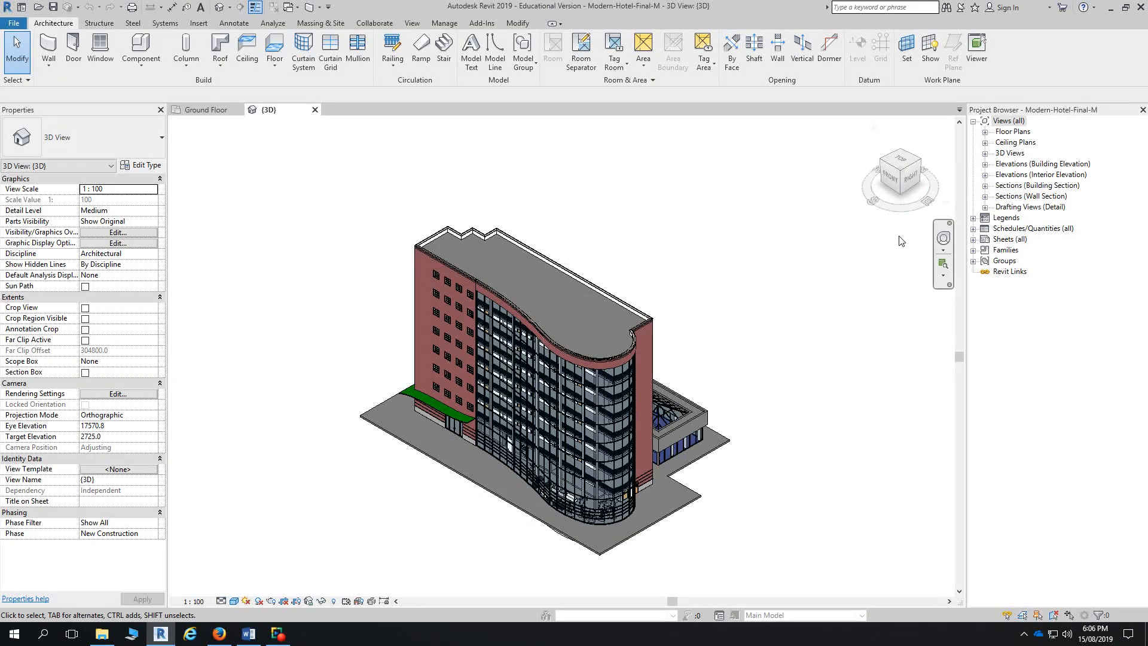
{"action": "key", "text": "super"}
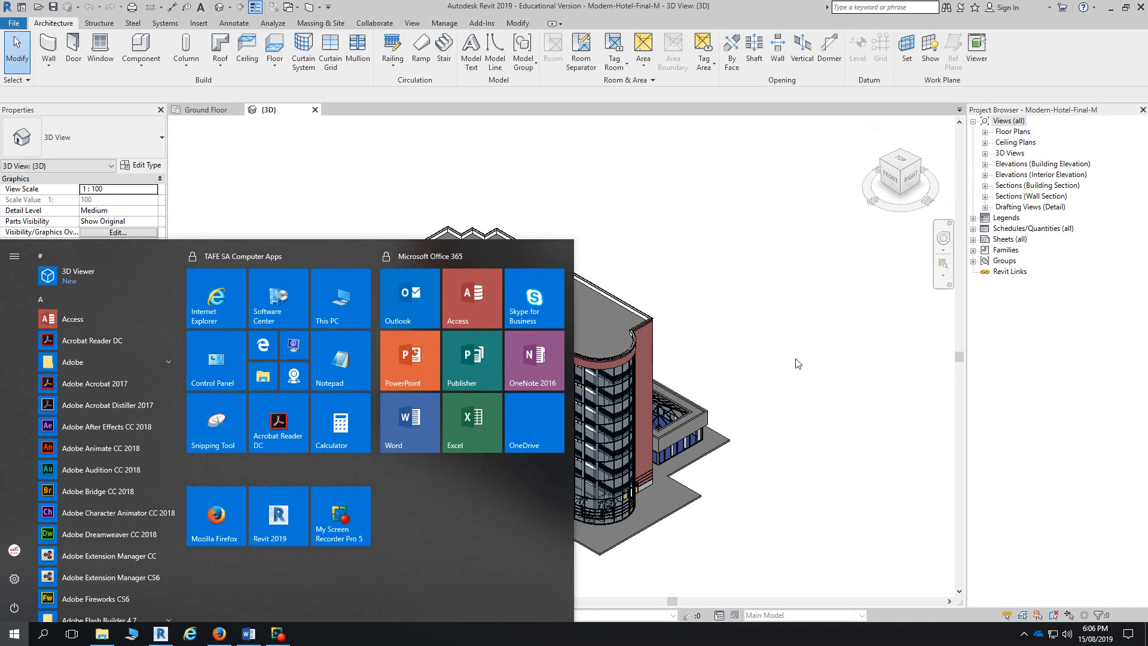
{"action": "key", "text": "super"}
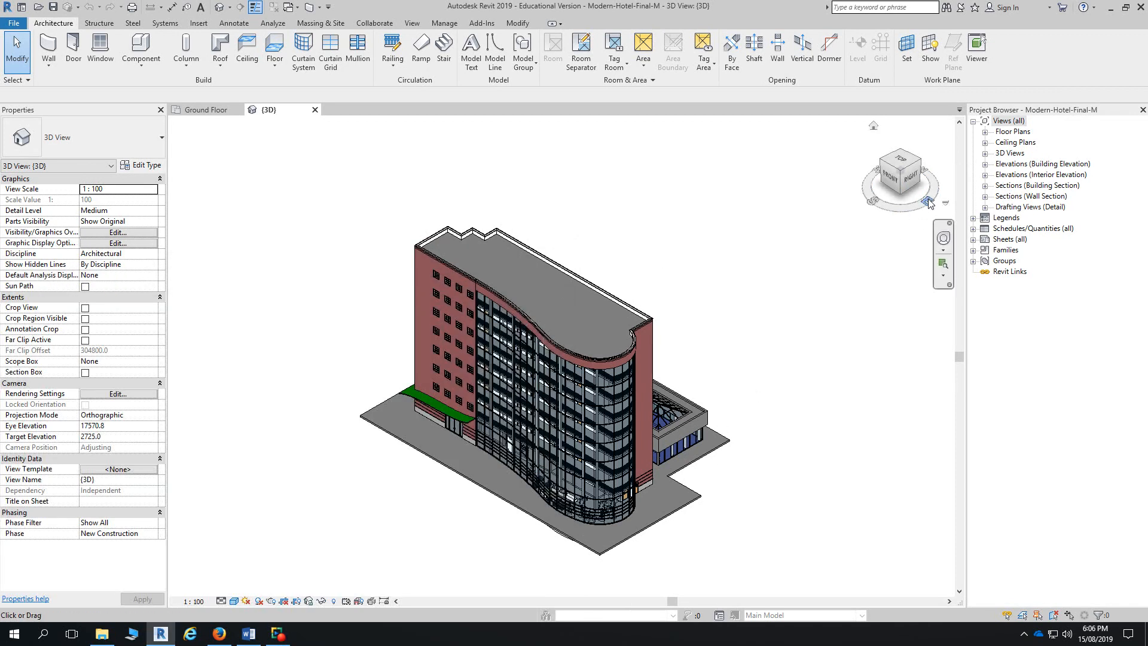
{"action": "left_click", "coordinate": [986, 164]}
{"action": "double_click", "coordinate": [1015, 176]}
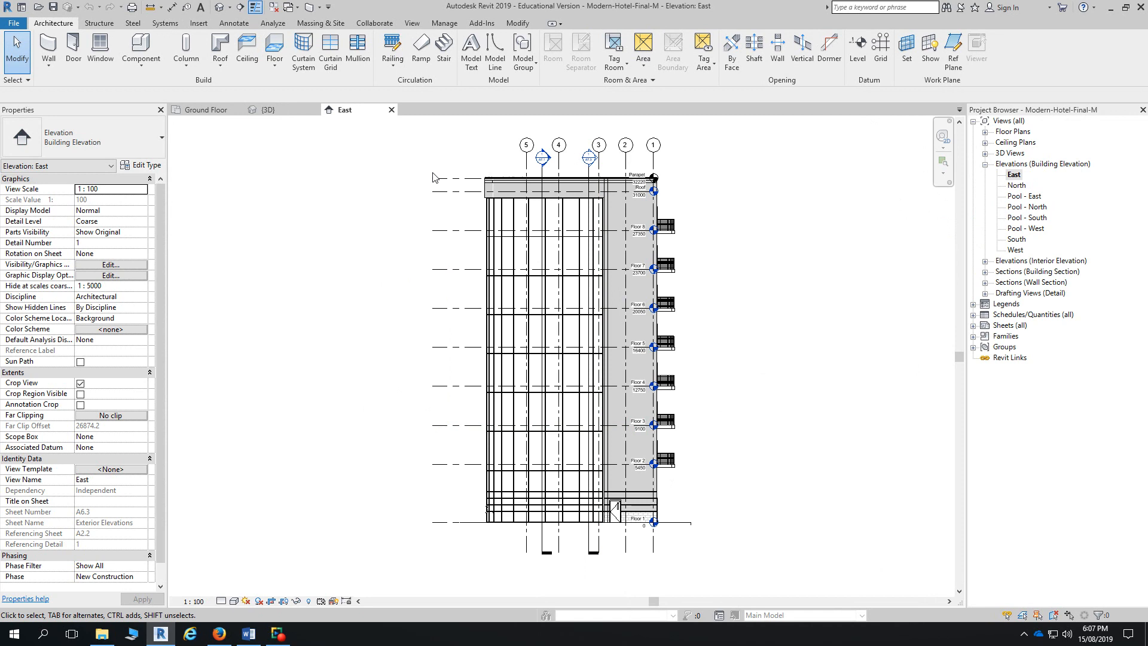
{"action": "scroll", "coordinate": [438, 208], "scroll_direction": "up", "scroll_amount": 2}
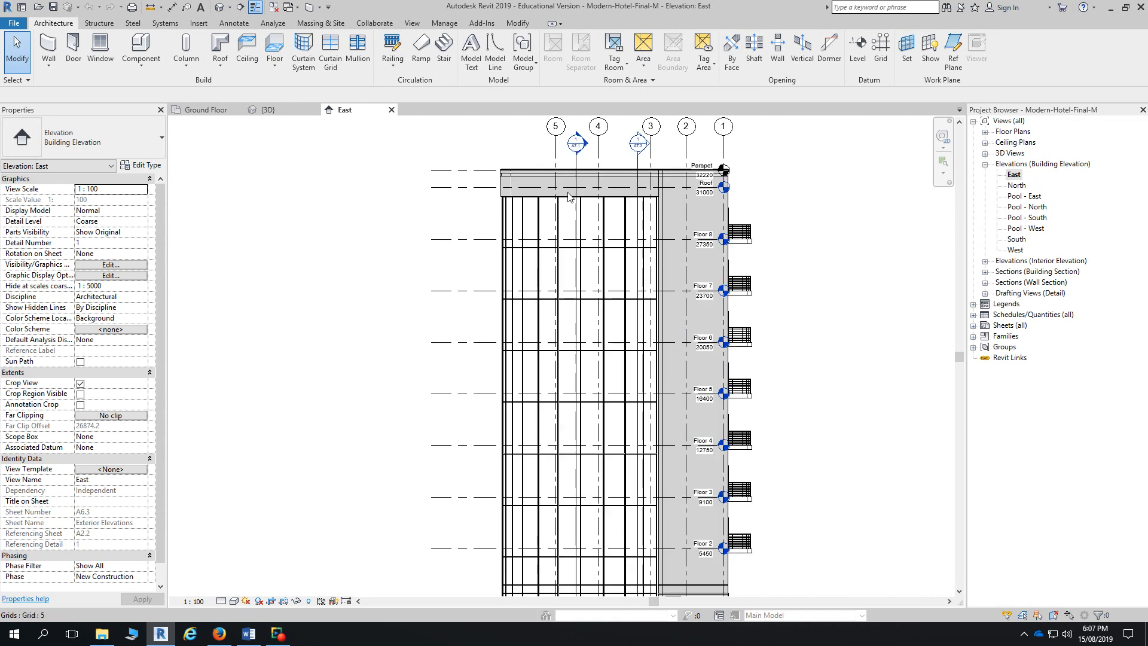
{"action": "left_click", "coordinate": [1016, 186]}
{"action": "double_click", "coordinate": [1016, 186]}
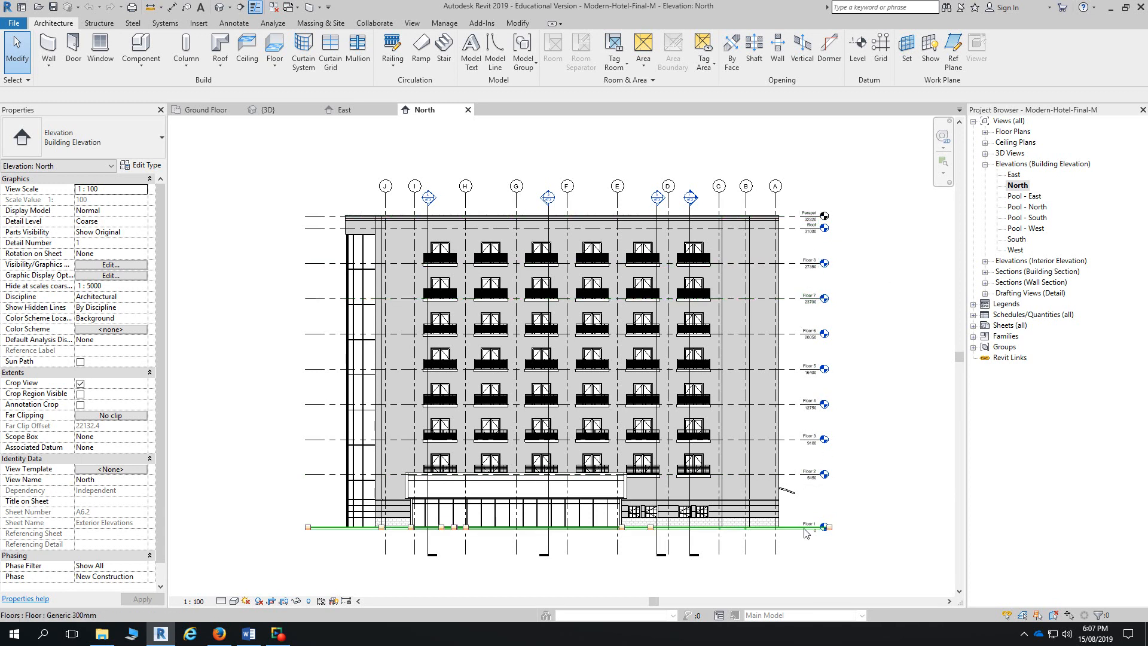
- Zoom and pan the North elevation to inspect the level heads and grid bubbles
{"action": "scroll", "coordinate": [828, 532], "scroll_direction": "up", "scroll_amount": 1}
{"action": "scroll", "coordinate": [829, 532], "scroll_direction": "up", "scroll_amount": 1}
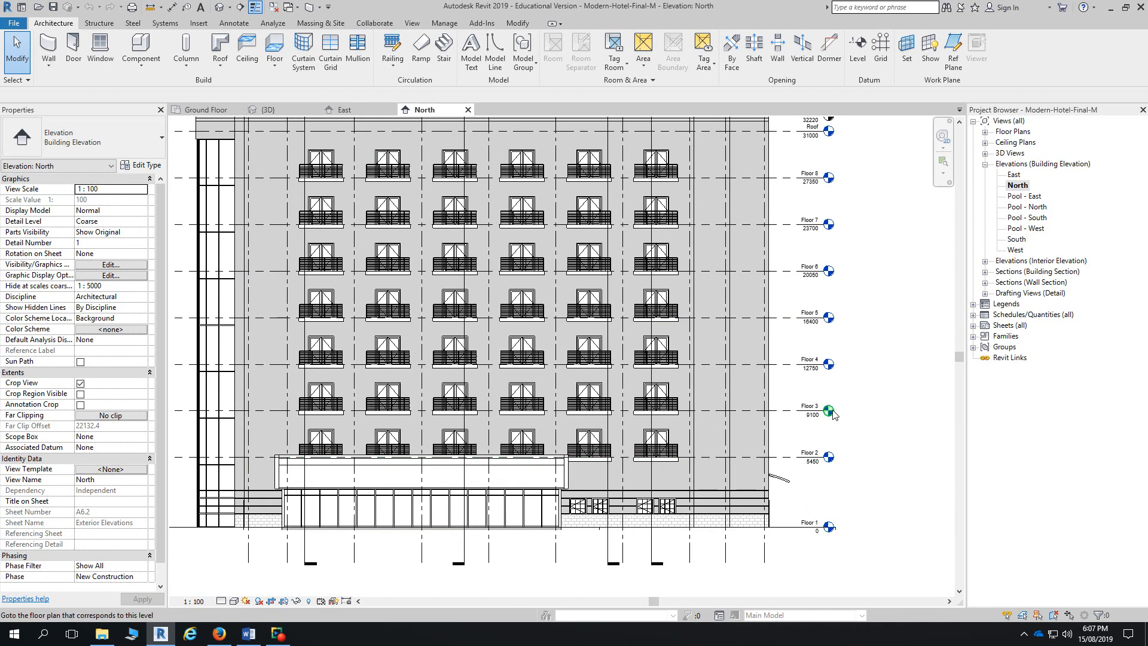
{"action": "scroll", "coordinate": [835, 416], "scroll_direction": "up", "scroll_amount": 1}
{"action": "scroll", "coordinate": [835, 416], "scroll_direction": "up", "scroll_amount": 1}
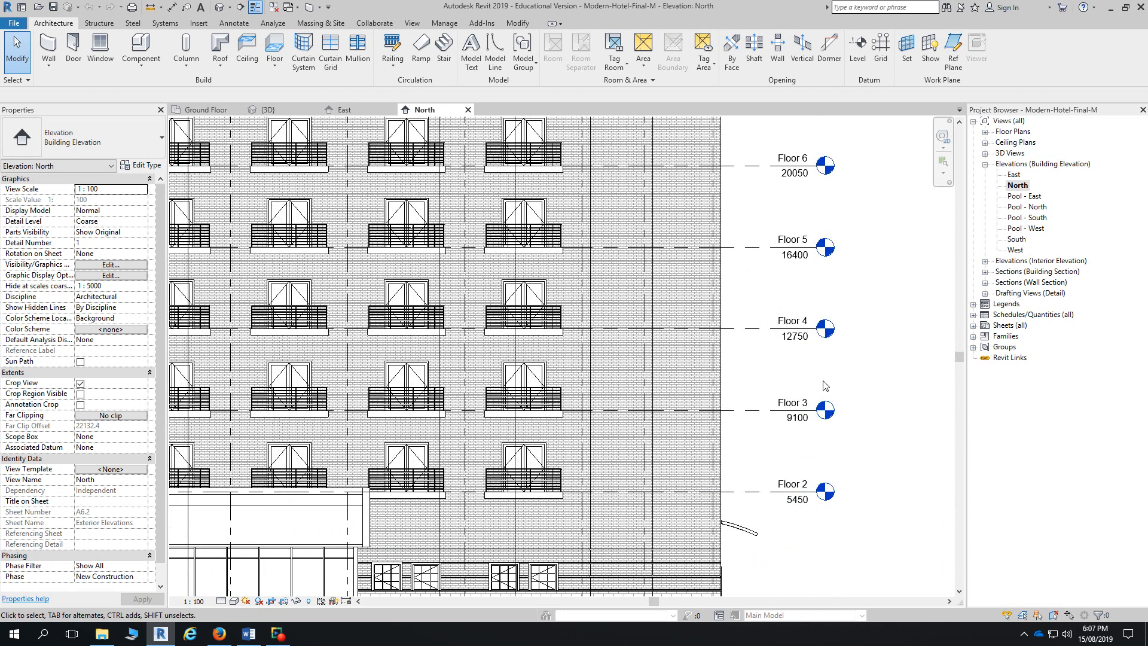
{"action": "mouse_move", "coordinate": [837, 282]}
{"action": "middle_mouse_down"}
{"action": "mouse_move", "coordinate": [863, 491]}
{"action": "mouse_move", "coordinate": [857, 592]}
{"action": "middle_mouse_up"}
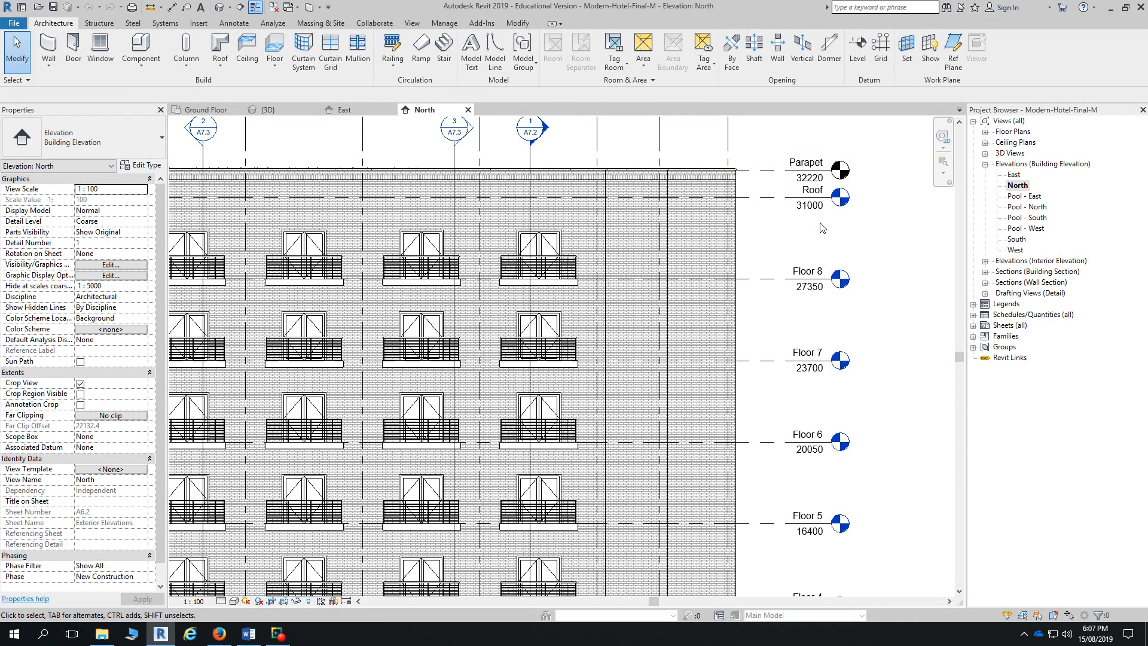
{"action": "scroll", "coordinate": [765, 269], "scroll_direction": "down", "scroll_amount": 4}
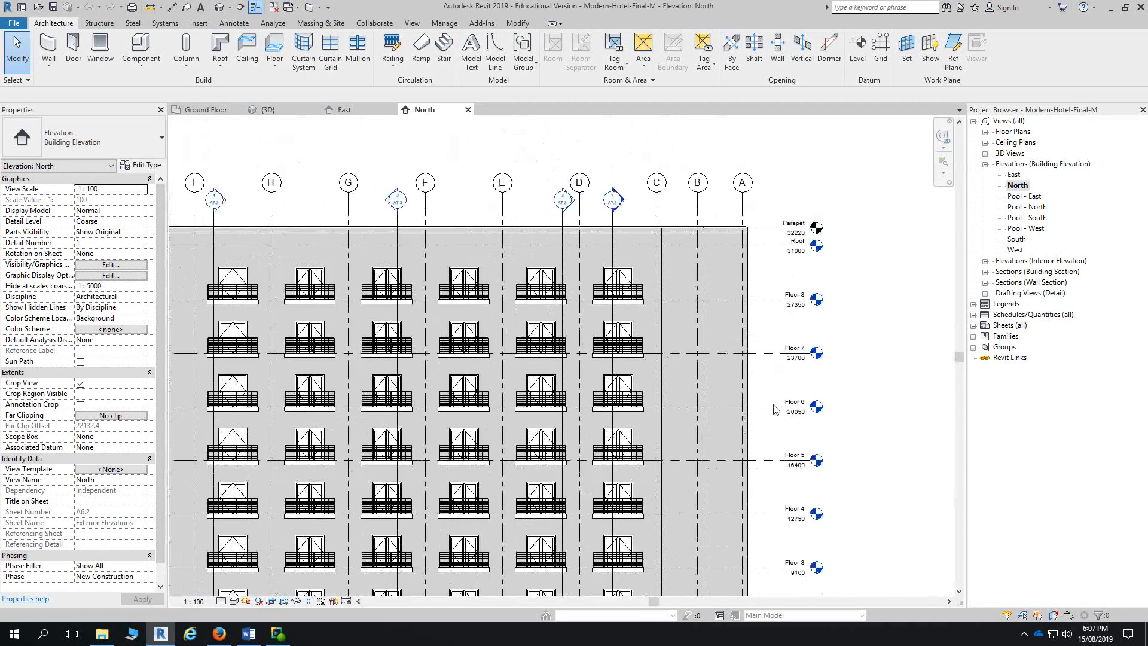
{"action": "scroll", "coordinate": [722, 514], "scroll_direction": "down", "scroll_amount": 1}
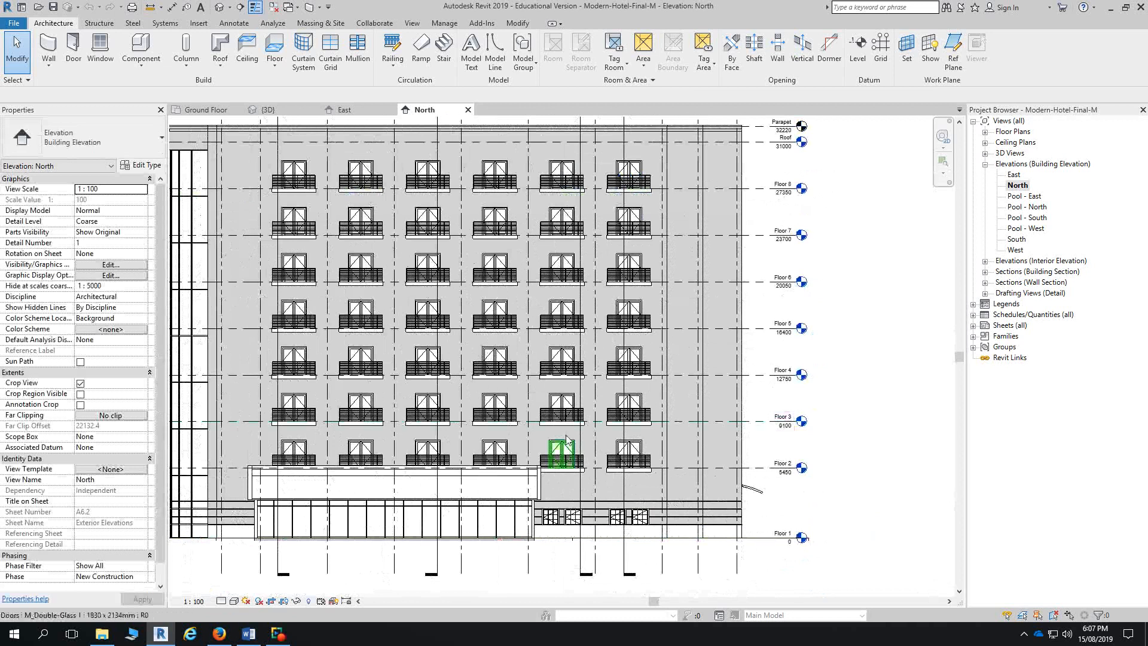
{"action": "scroll", "coordinate": [518, 324], "scroll_direction": "down", "scroll_amount": 1}
{"action": "middle_click_drag", "start_coordinate": [524, 331], "coordinate": [528, 399]}
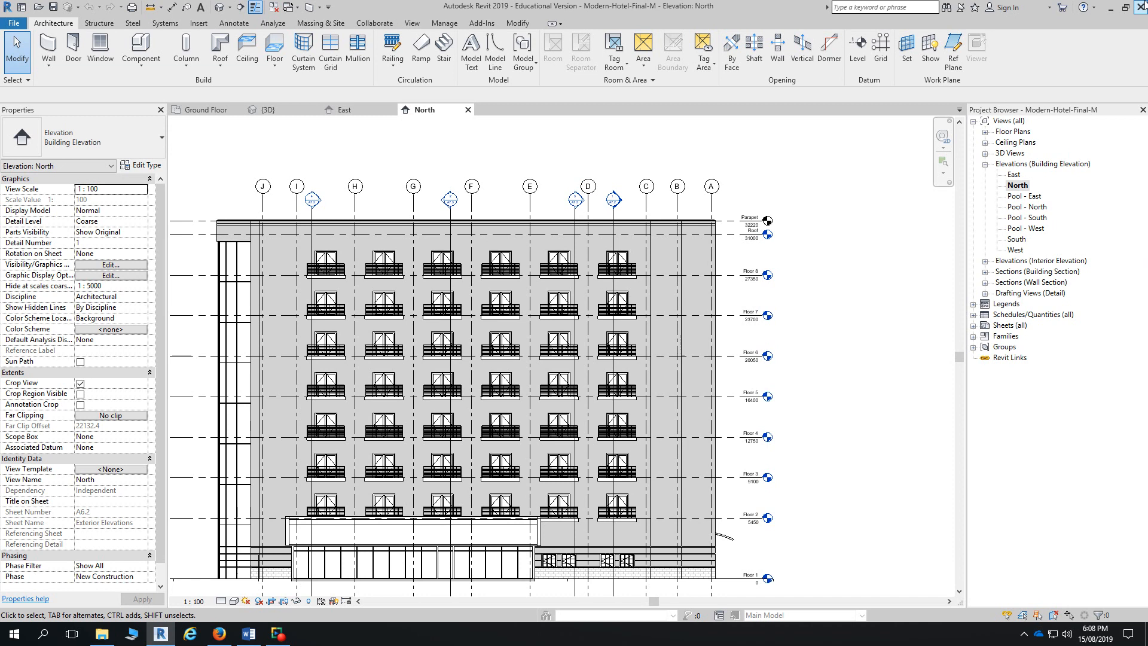
- Open the hotel's Floor 1 plan, review its View Range diagram, then return to Project1's Ground Floor
{"action": "left_click", "coordinate": [986, 133]}
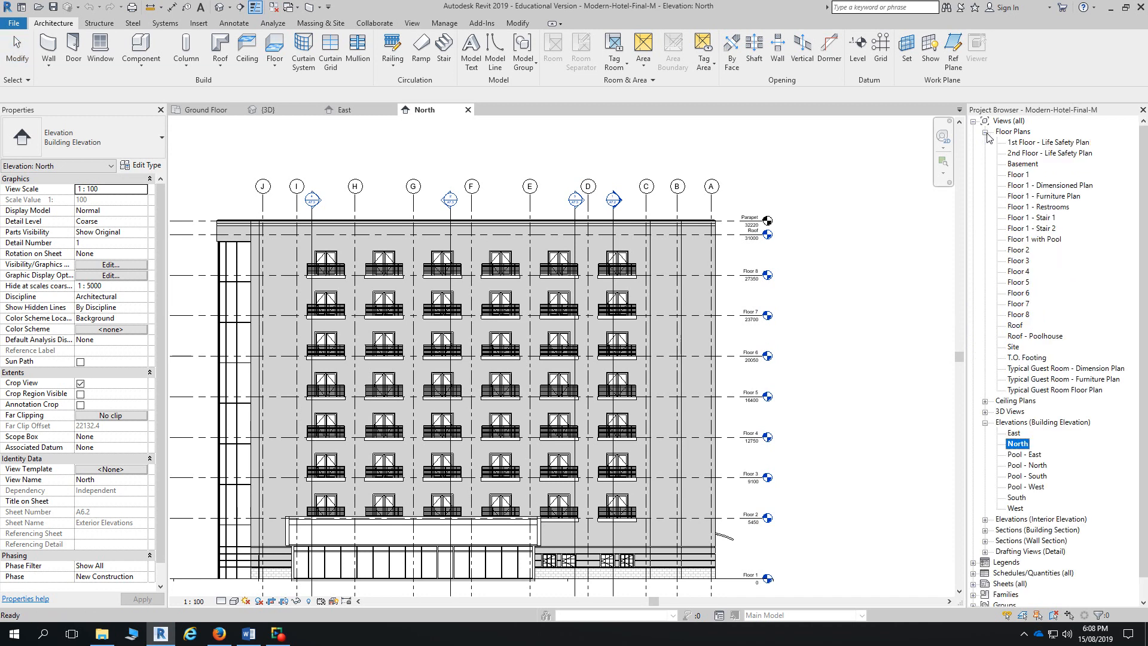
{"action": "left_click", "coordinate": [1019, 174]}
{"action": "double_click", "coordinate": [1019, 175]}
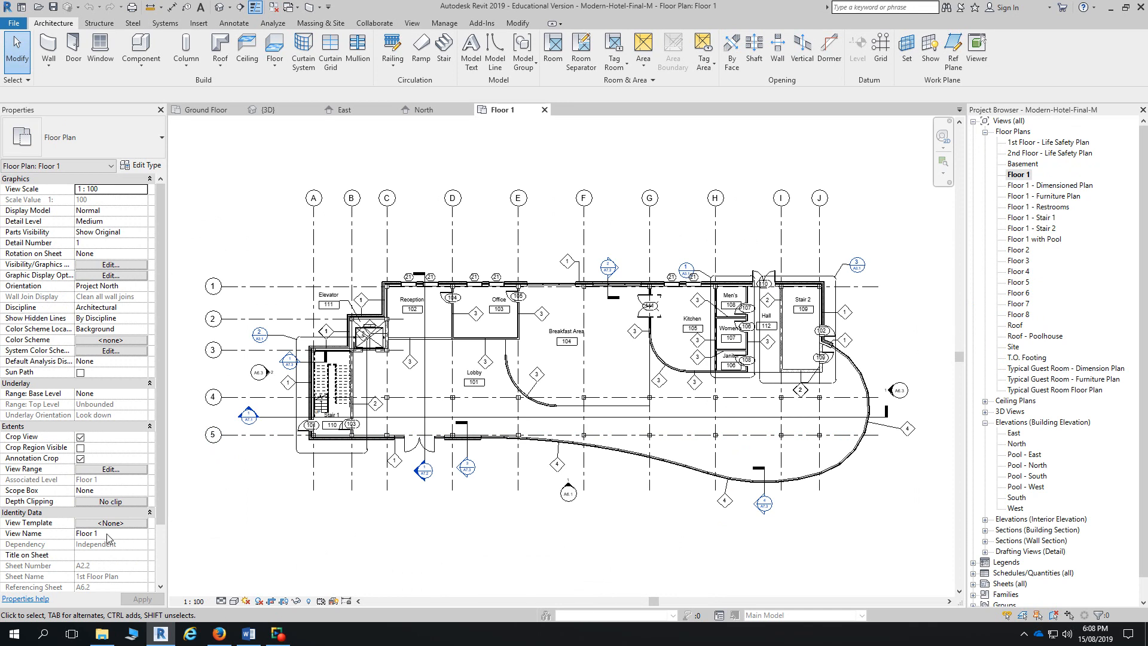
{"action": "left_click", "coordinate": [111, 470]}
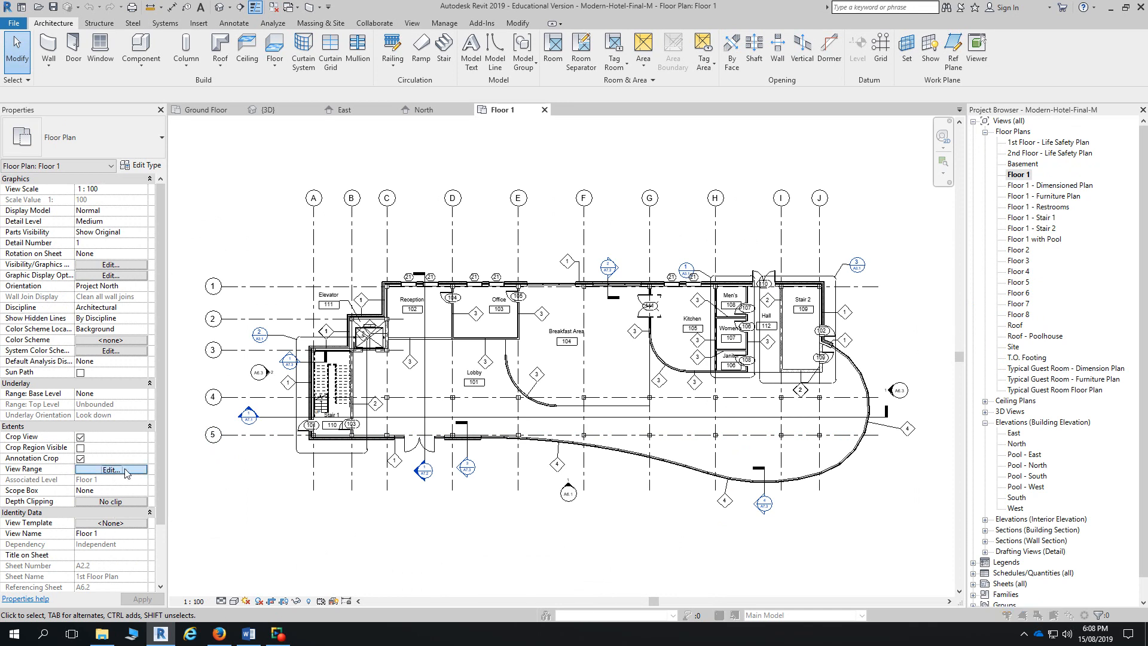
{"action": "left_click", "coordinate": [643, 389]}
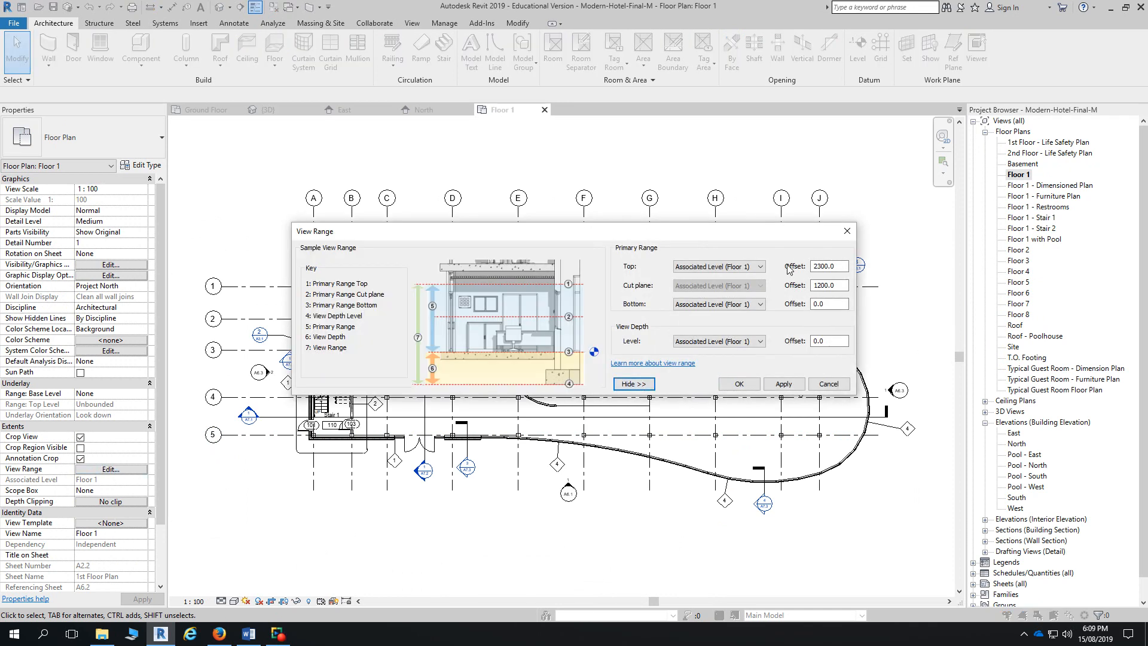
{"action": "left_click", "coordinate": [847, 233]}
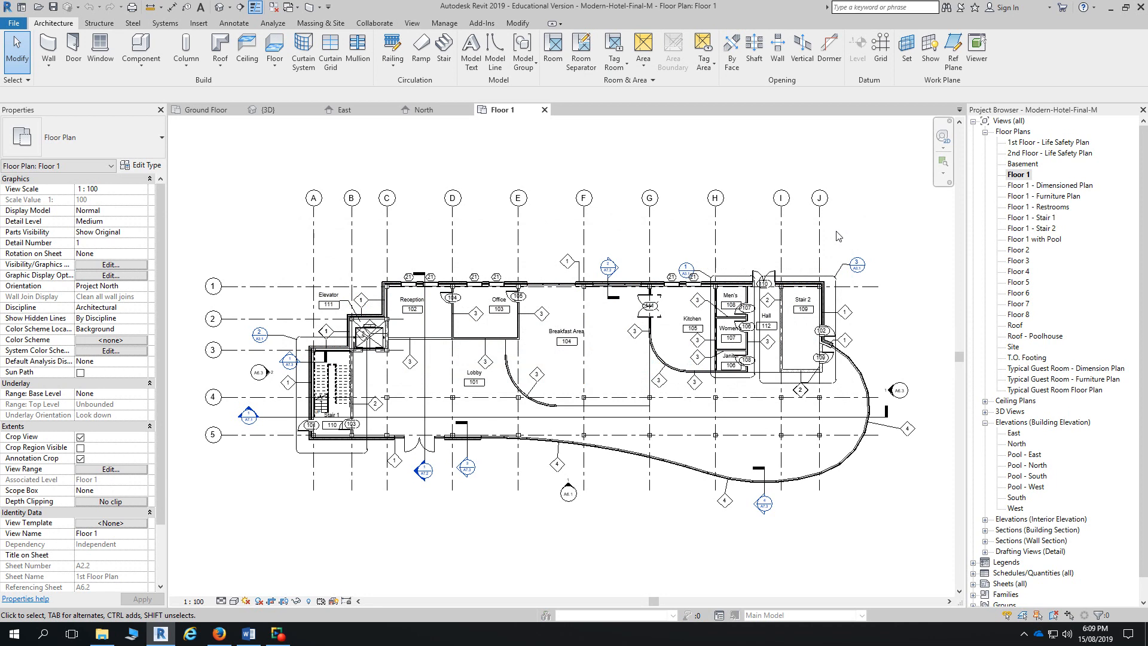
{"action": "left_click", "coordinate": [204, 110]}
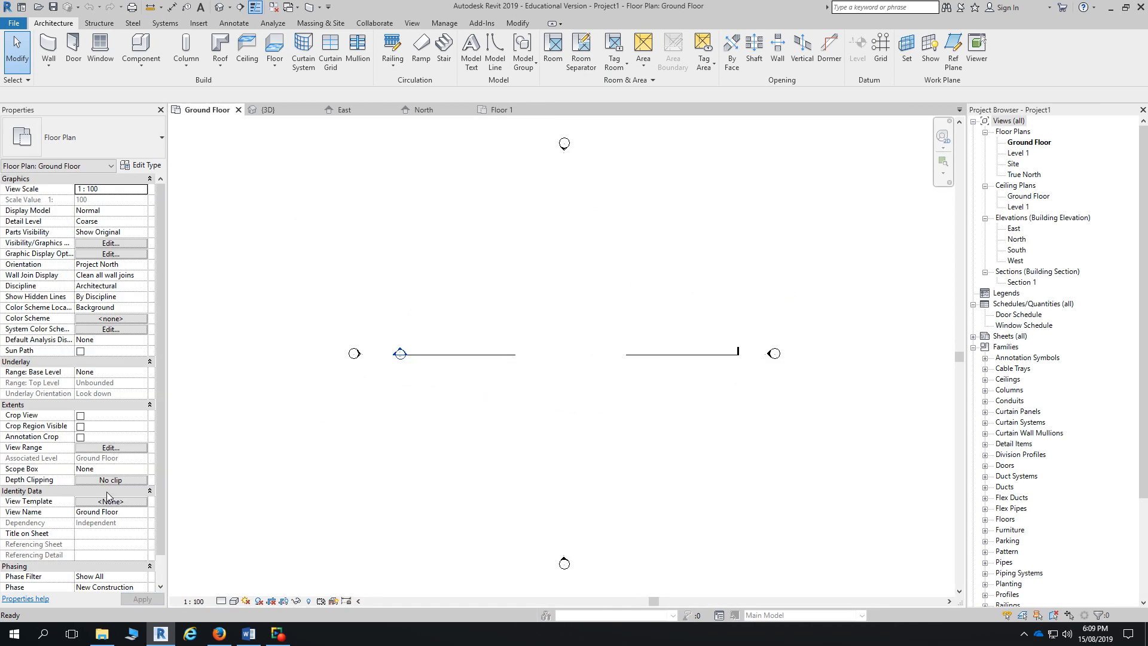
{"action": "left_click", "coordinate": [119, 448]}
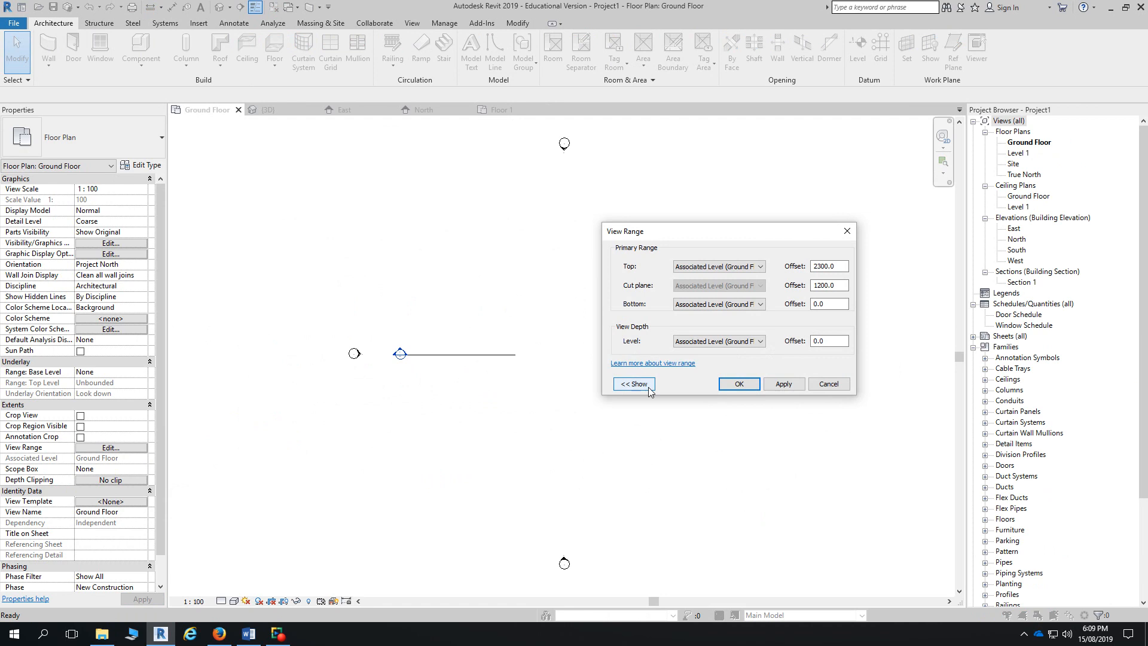
{"action": "left_click", "coordinate": [634, 385]}
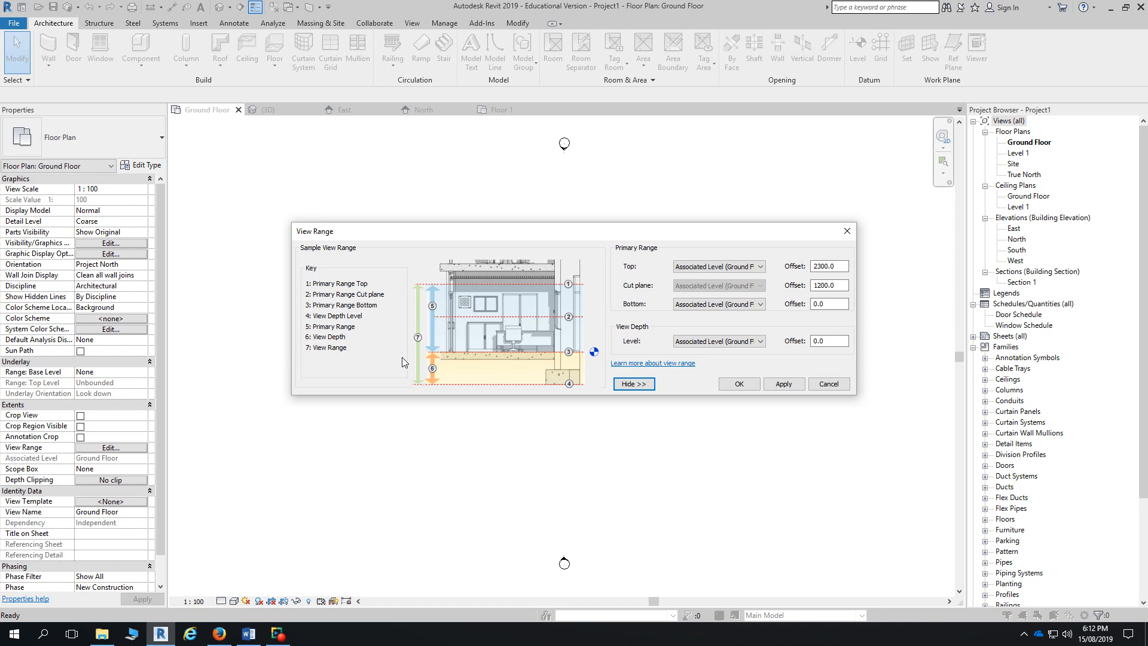
{"action": "left_click", "coordinate": [829, 384]}
- Open the Ground Floor ceiling plan and review its View Range diagram, cancelling without changes
{"action": "double_click", "coordinate": [1029, 196]}
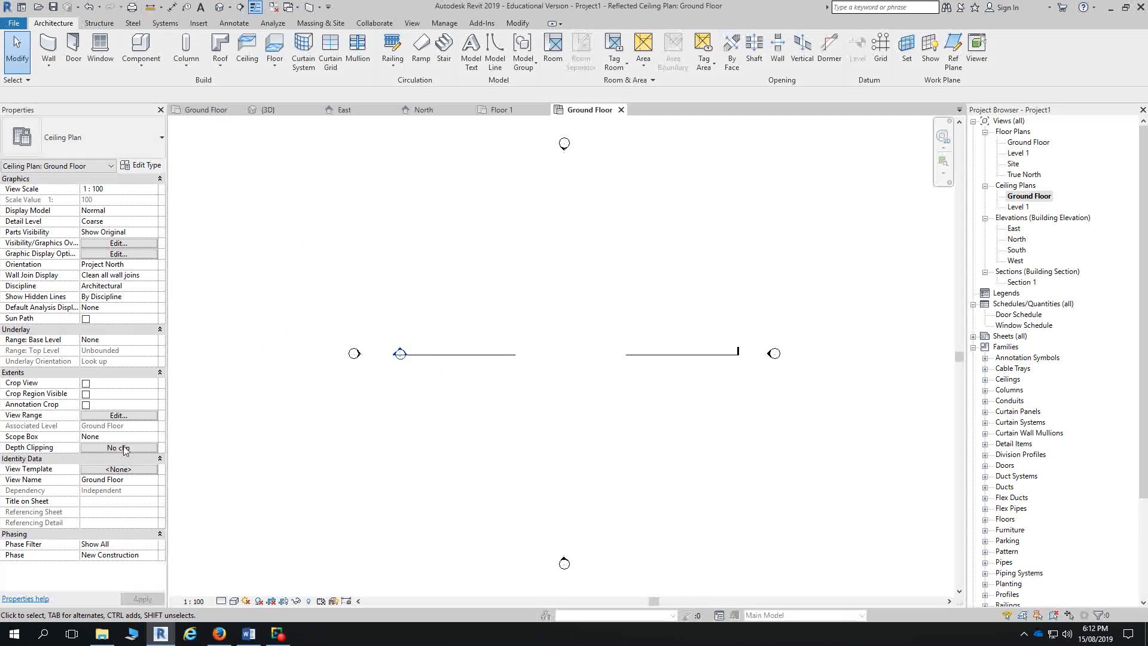
{"action": "left_click", "coordinate": [119, 415]}
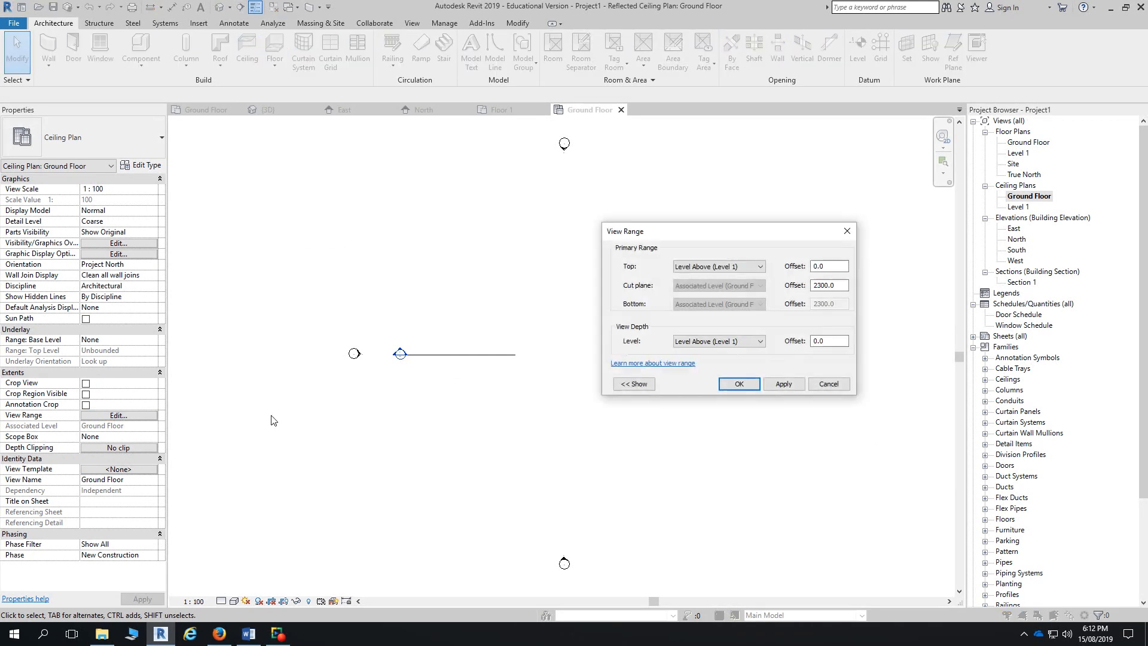
{"action": "left_click", "coordinate": [631, 385]}
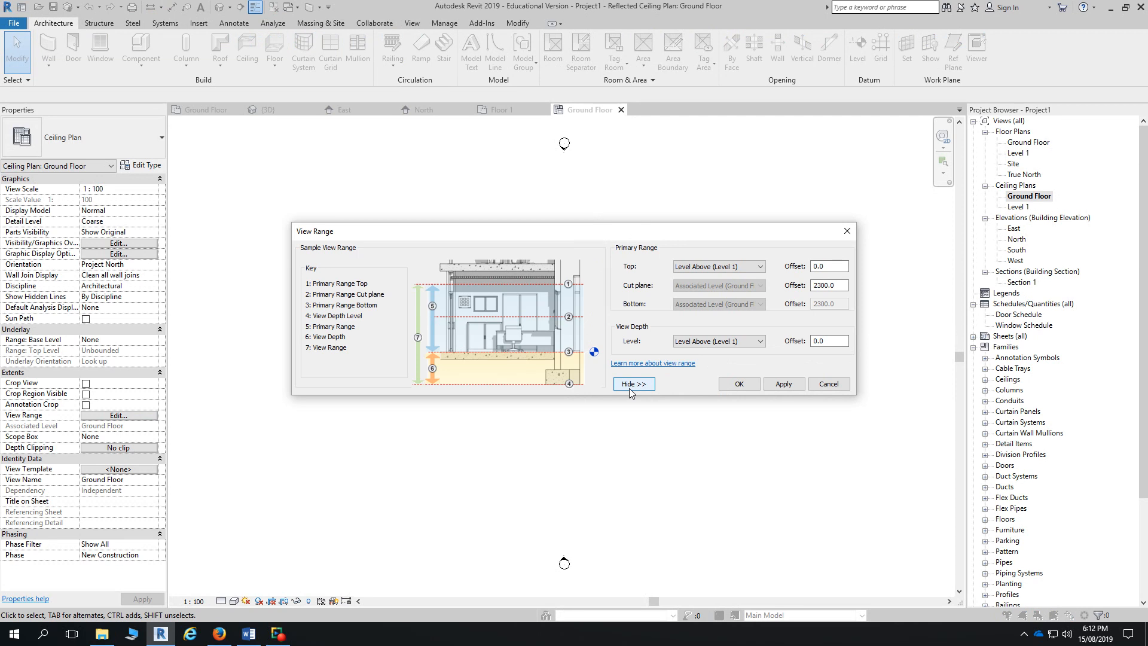
{"action": "left_click", "coordinate": [828, 384]}
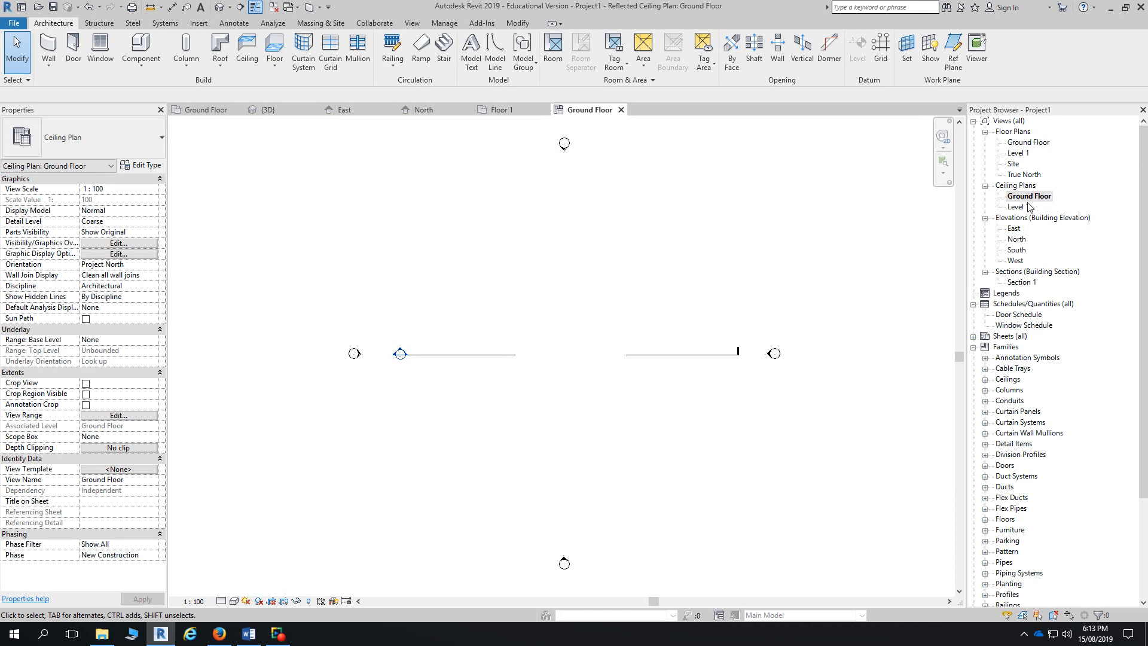
- Open Project1's East building elevation from the Project Browser
{"action": "double_click", "coordinate": [1014, 229]}
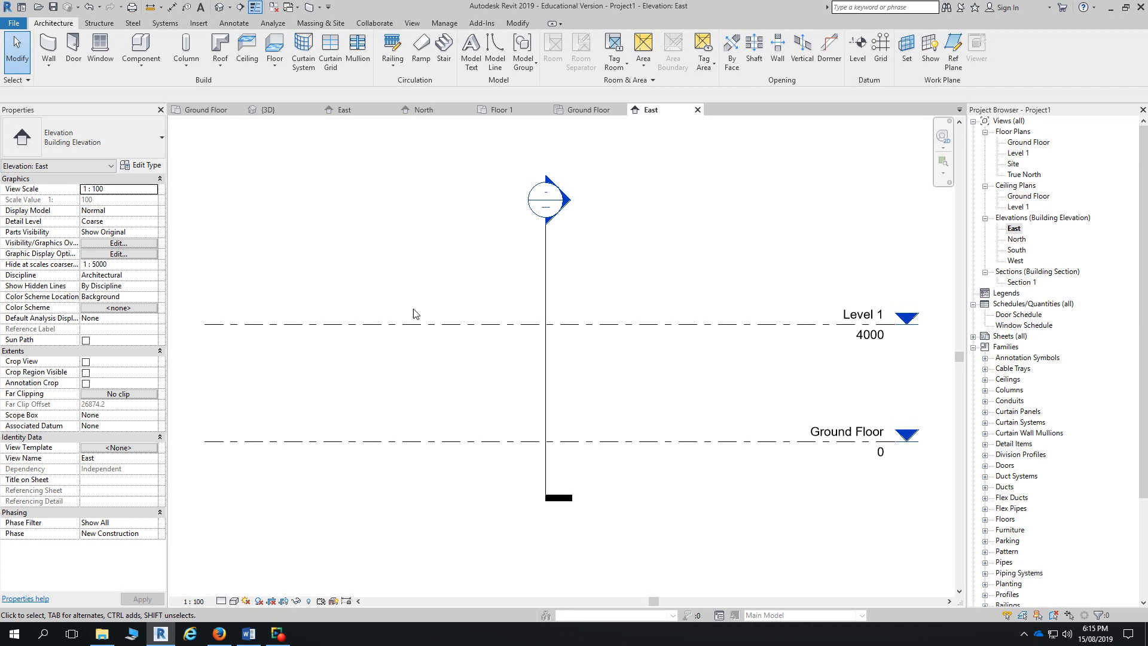
- Enter 2700 as Level 1's elevation, then set its spacing above Ground Floor to 2400
{"action": "left_click", "coordinate": [771, 335]}
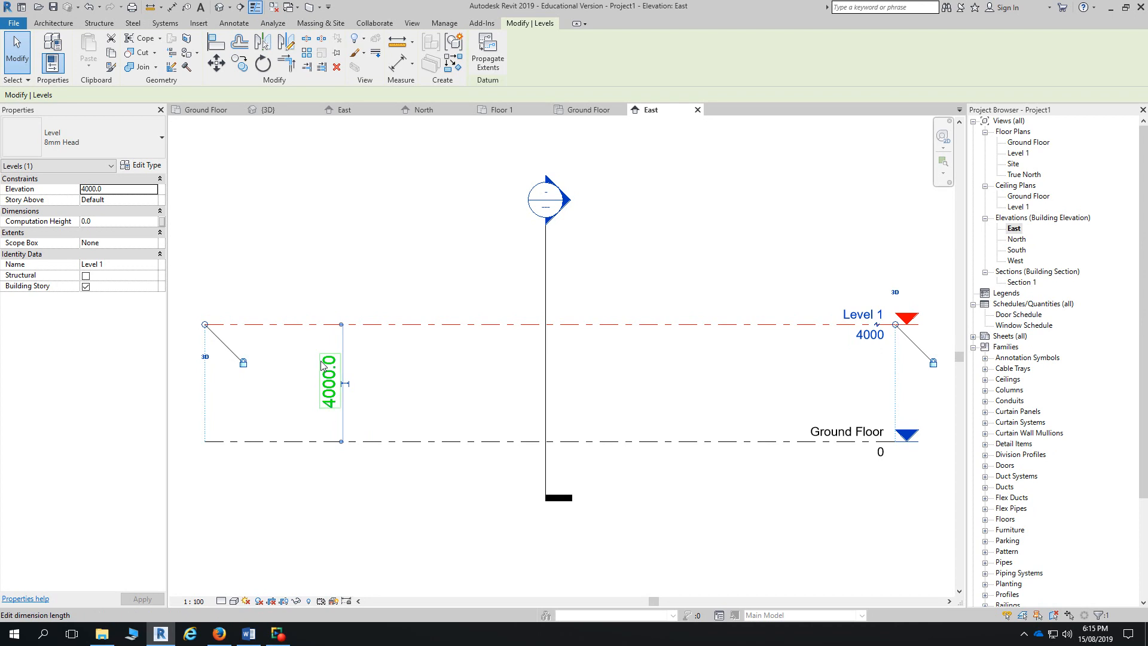
{"action": "left_click", "coordinate": [862, 335]}
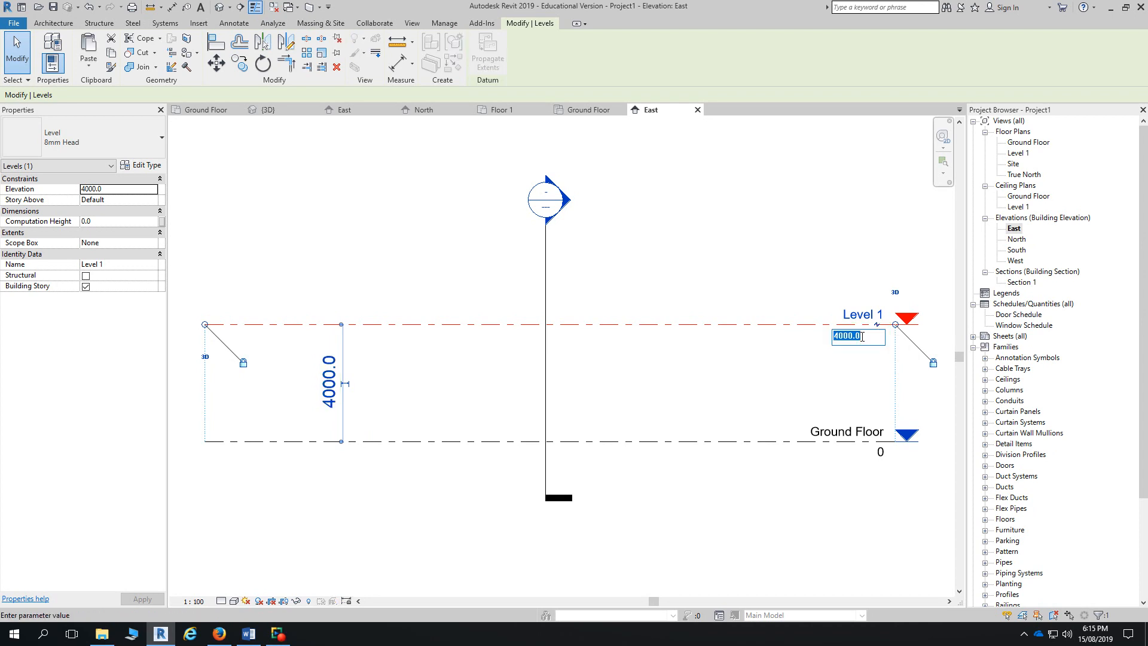
{"action": "type", "text": "2700"}
{"action": "key", "text": "Return"}
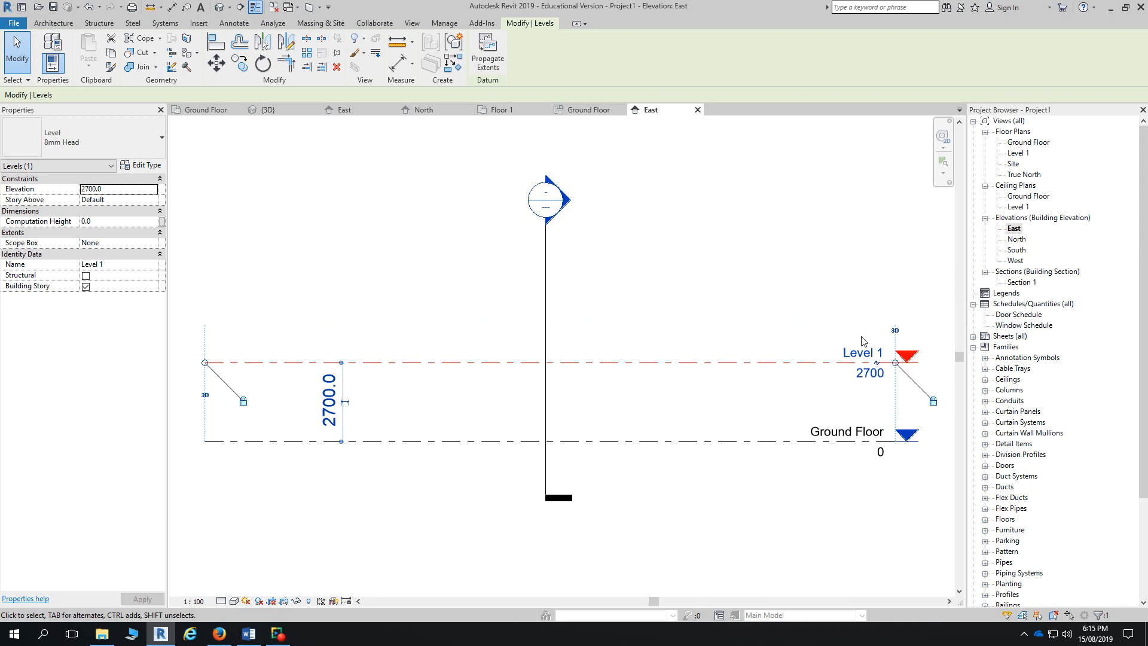
{"action": "left_click", "coordinate": [330, 402]}
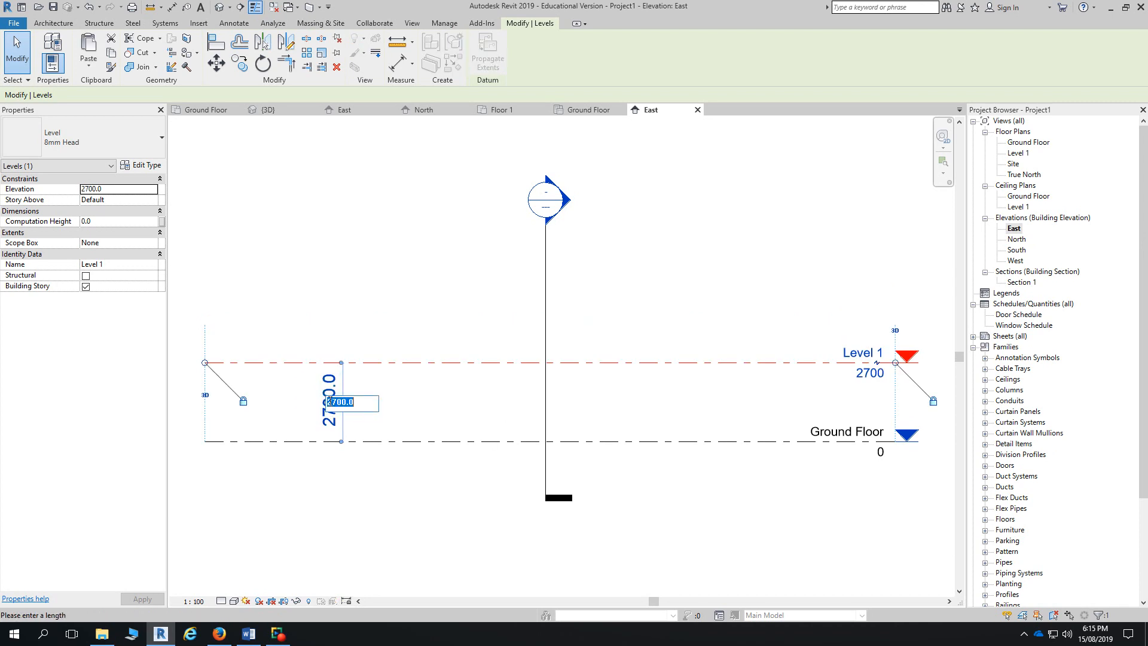
{"action": "type", "text": "2400"}
{"action": "key", "text": "Return"}
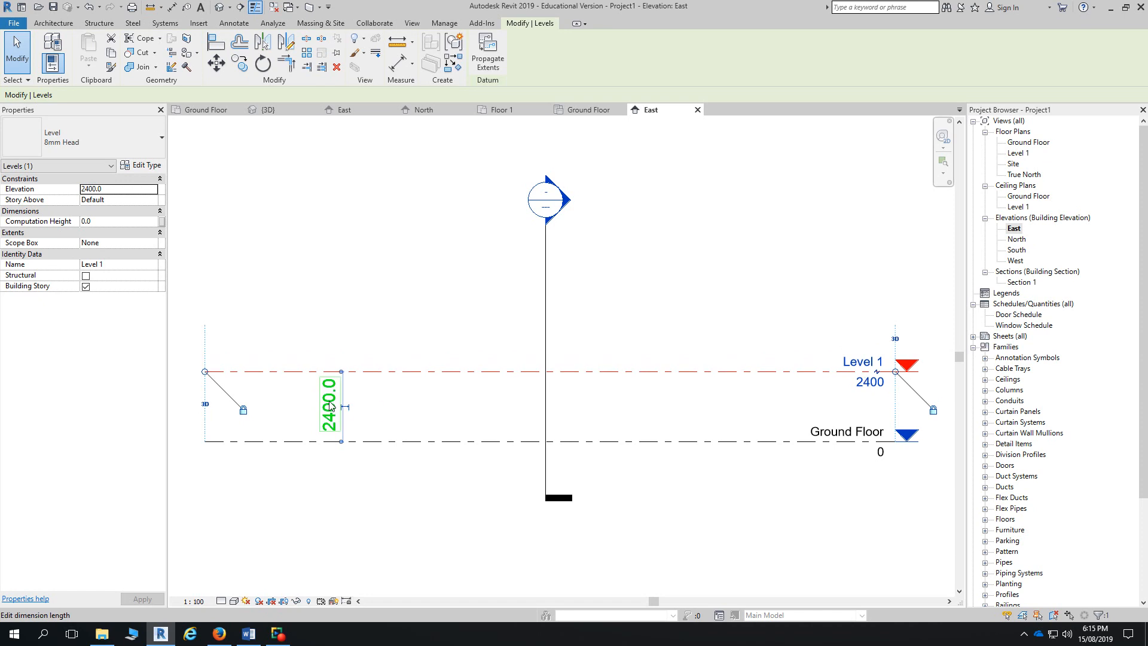
{"action": "left_click", "coordinate": [870, 382]}
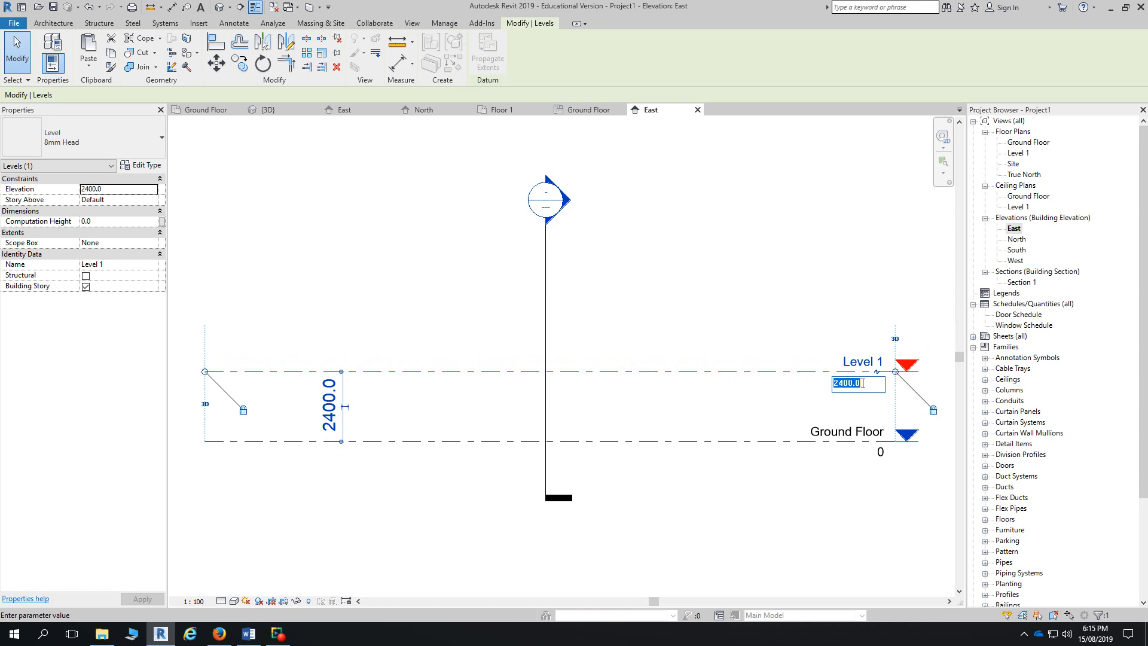
{"action": "key", "text": "Return"}
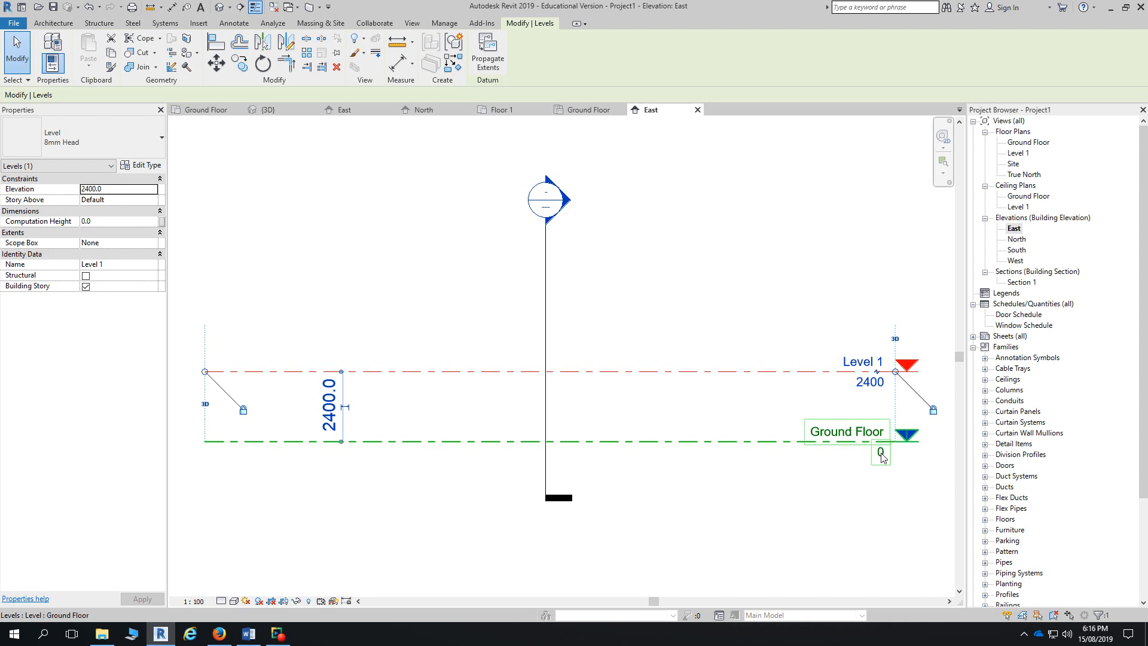
- Reselect Level 1 and change its elevation value to 2700, correcting a mistyped digit
{"action": "left_click", "coordinate": [882, 456]}
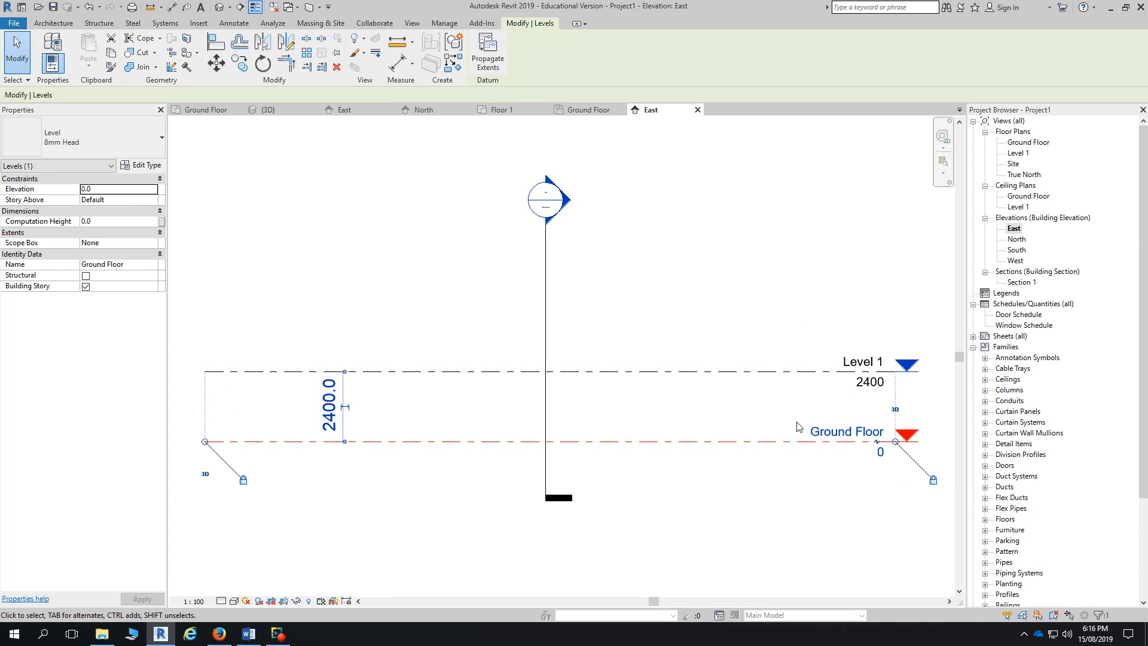
{"action": "left_click", "coordinate": [873, 388]}
{"action": "left_click", "coordinate": [873, 389]}
{"action": "type", "text": "24"}
{"action": "key", "text": "BackSpace"}
{"action": "type", "text": "700"}
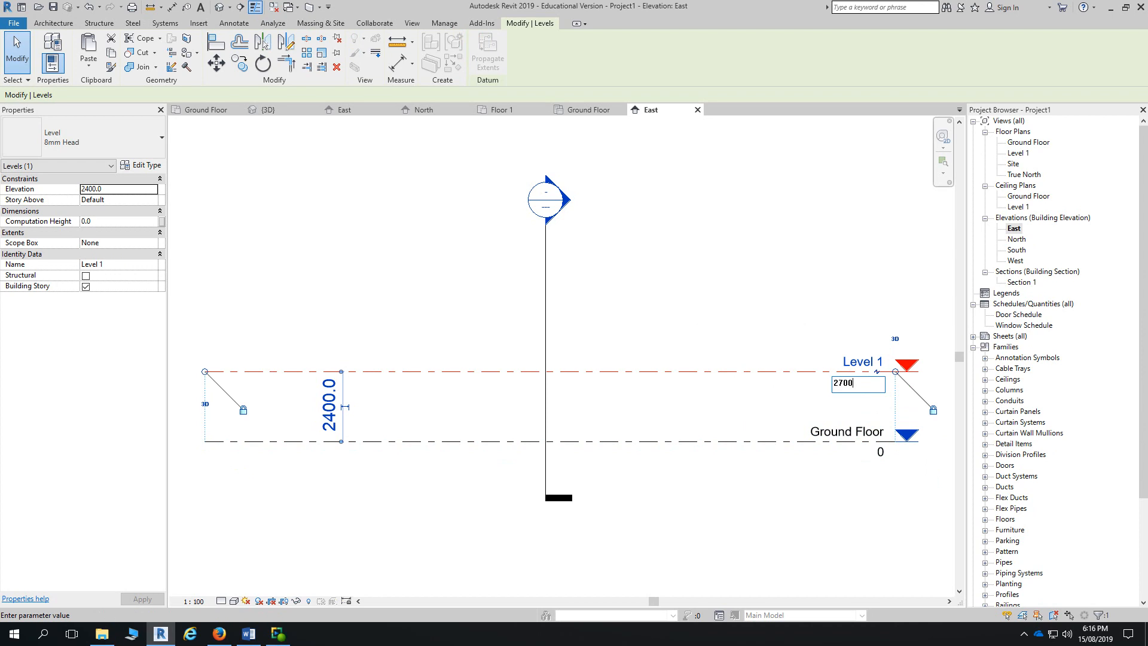
{"action": "key", "text": "Return"}
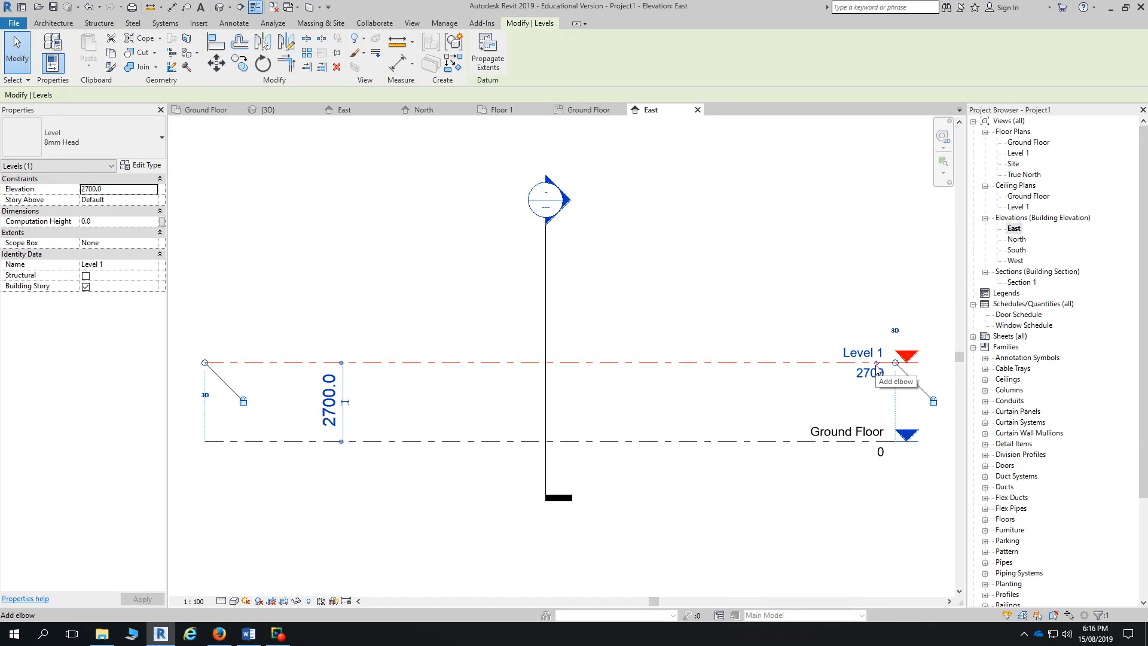
- Add an elbow to the Level 1 head and lift its label above the level line
{"action": "left_click", "coordinate": [876, 367]}
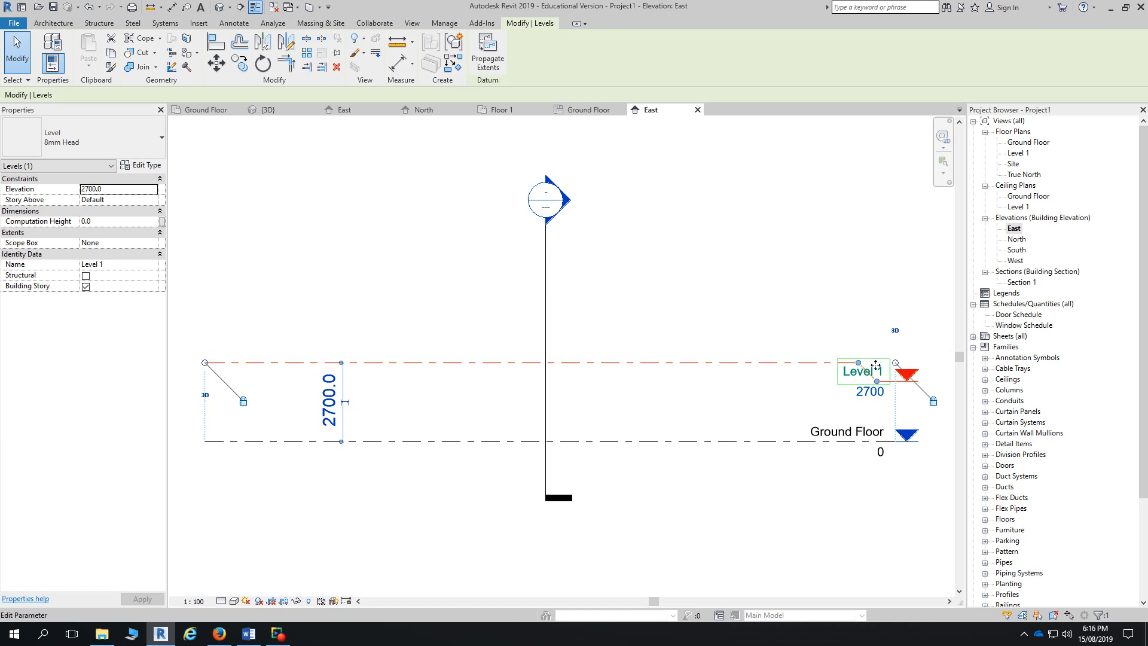
{"action": "left_click_drag", "start_coordinate": [875, 366], "coordinate": [883, 333]}
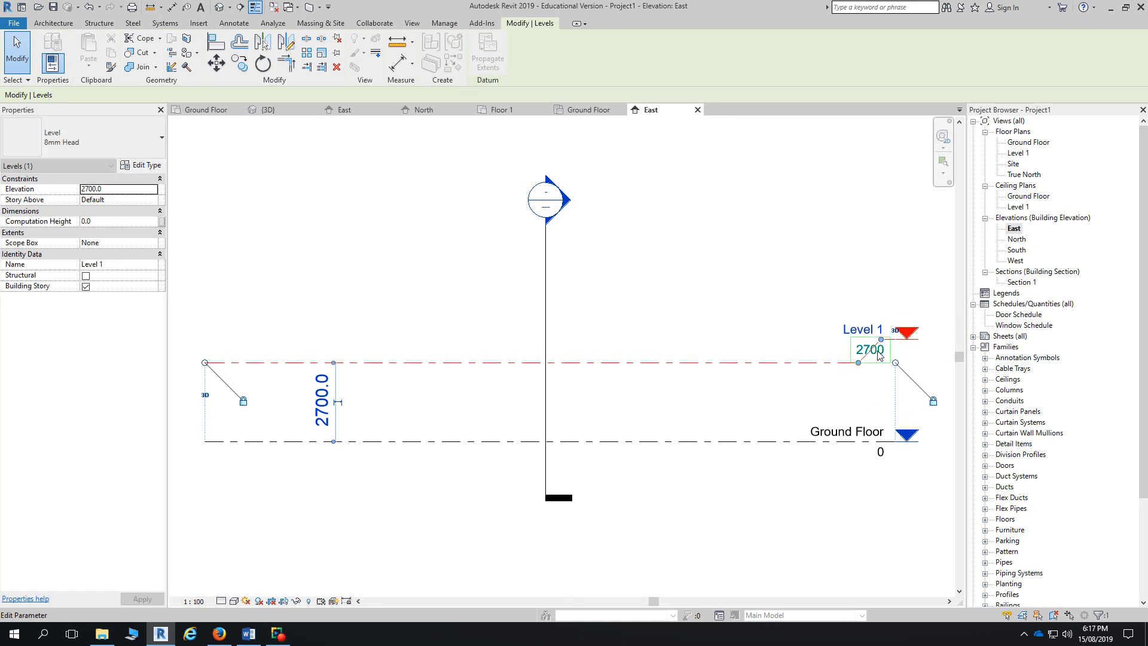
{"action": "key", "text": "Escape"}
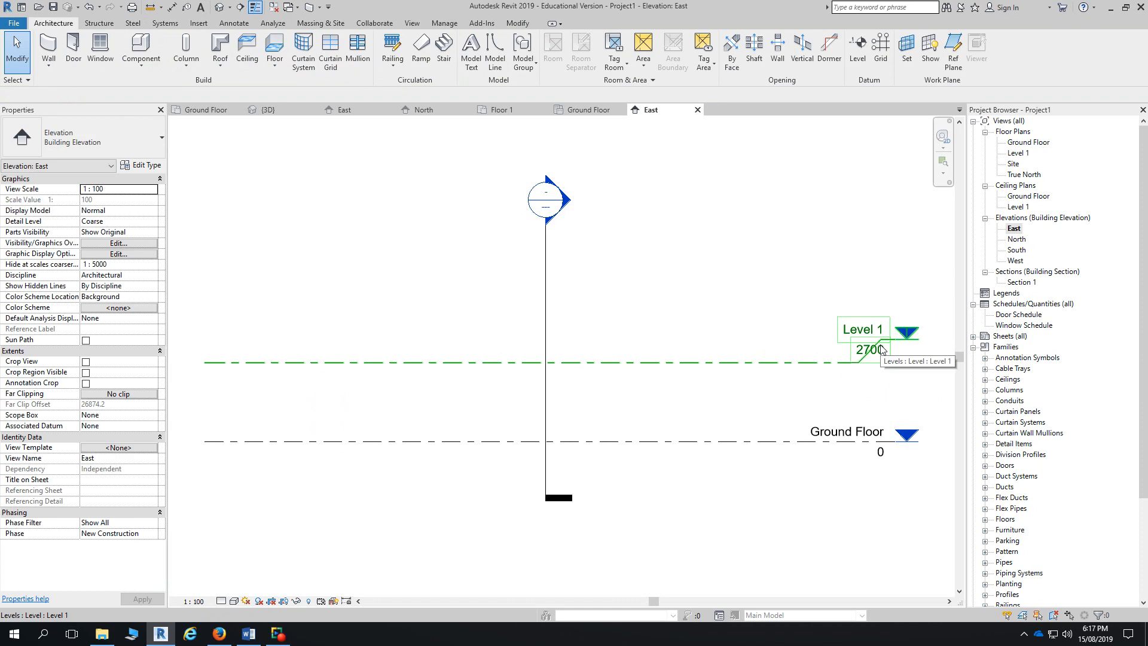
{"action": "left_click", "coordinate": [857, 366]}
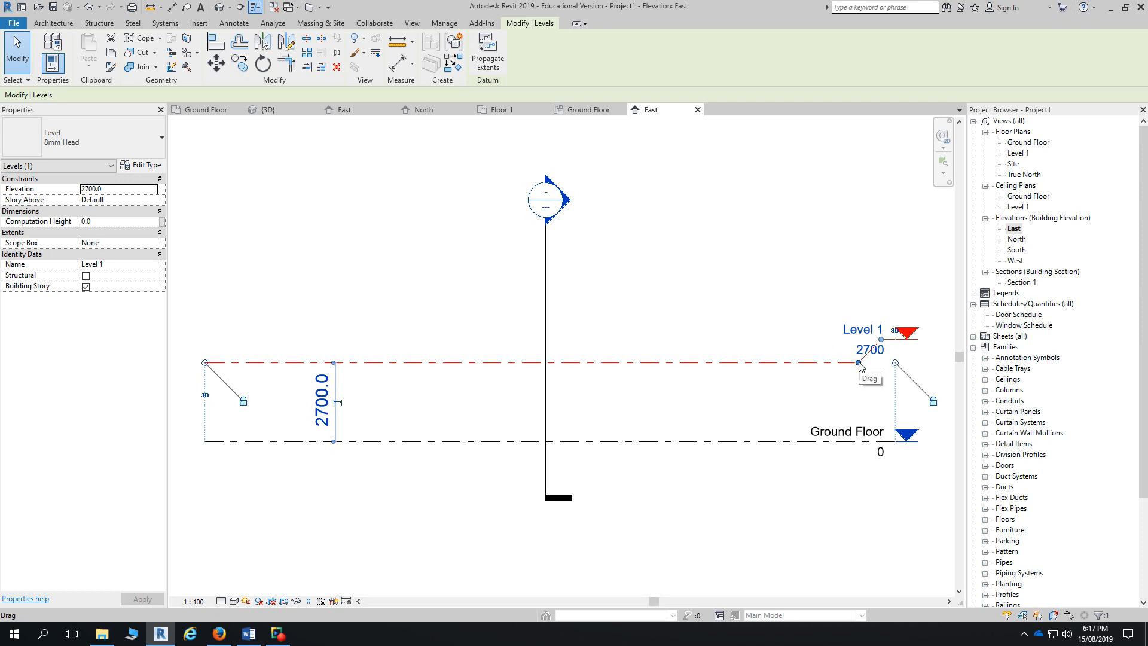
- Reposition the Level 1 head elbow, shifting the label left and slightly up
{"action": "left_click_drag", "start_coordinate": [859, 363], "coordinate": [819, 362]}
{"action": "left_click_drag", "start_coordinate": [881, 339], "coordinate": [791, 341]}
{"action": "left_click_drag", "start_coordinate": [841, 342], "coordinate": [807, 350]}
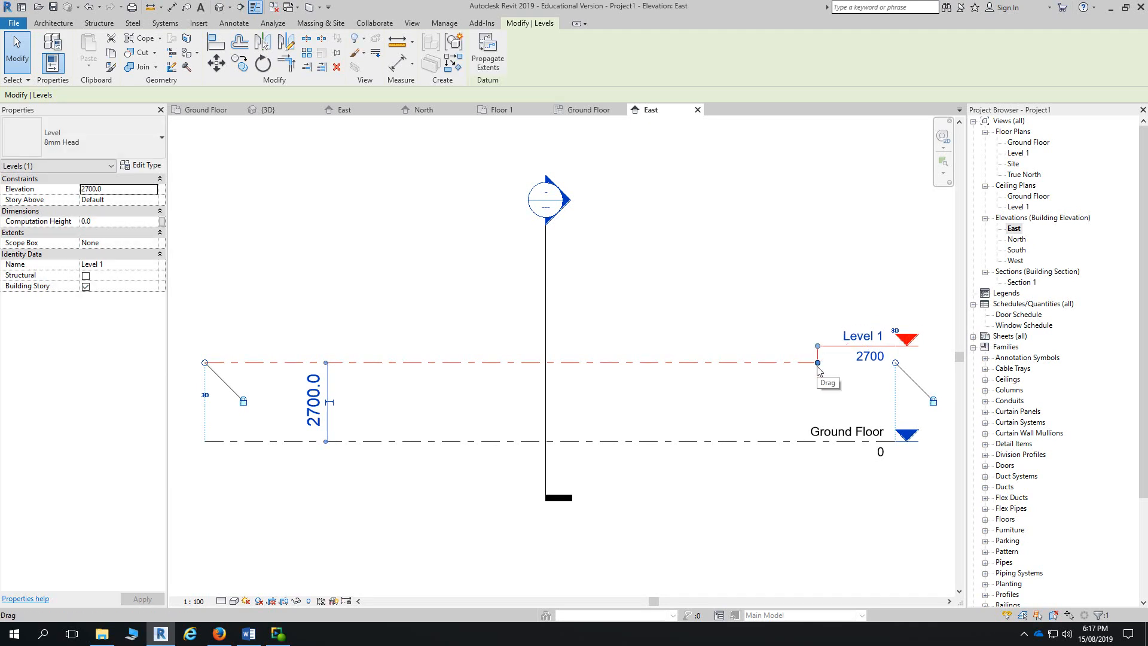
{"action": "scroll", "coordinate": [335, 402], "scroll_direction": "down", "scroll_amount": 1}
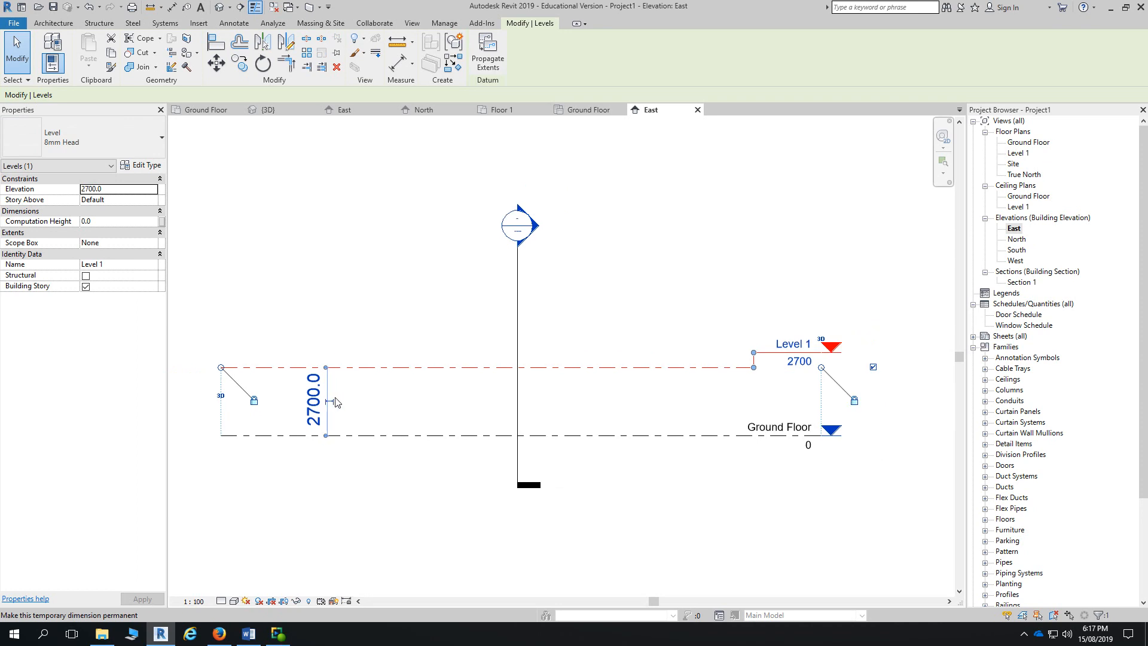
{"action": "middle_click_drag", "start_coordinate": [335, 402], "coordinate": [385, 390]}
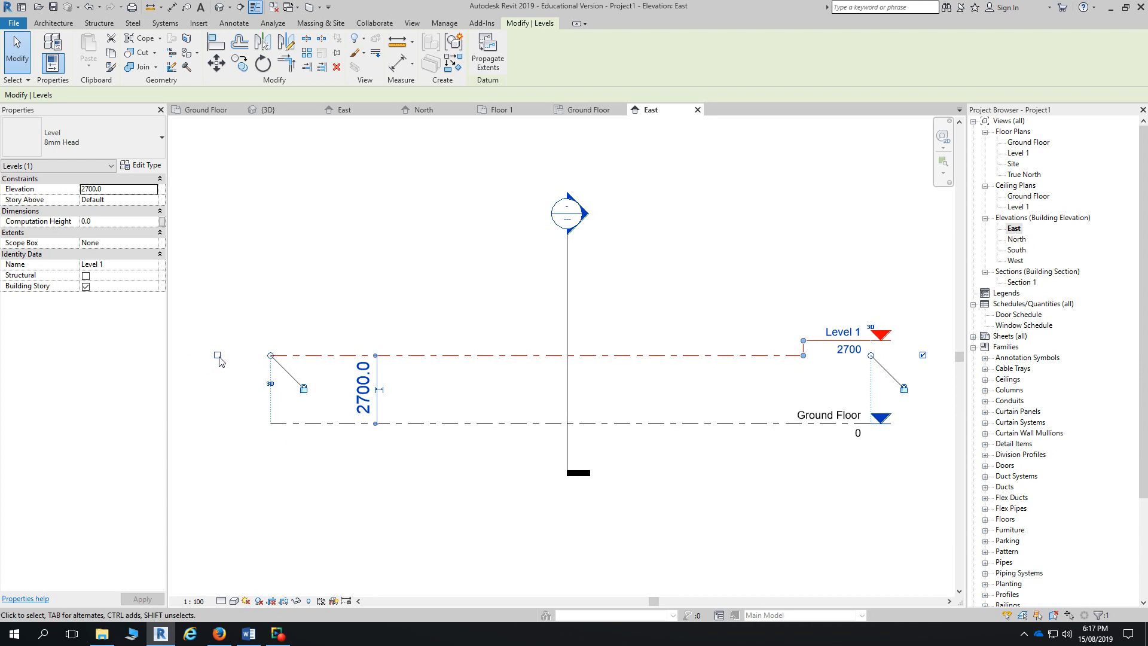
- Turn on the Level 1 head bubble at the left end of the line
{"action": "key", "text": "Escape"}
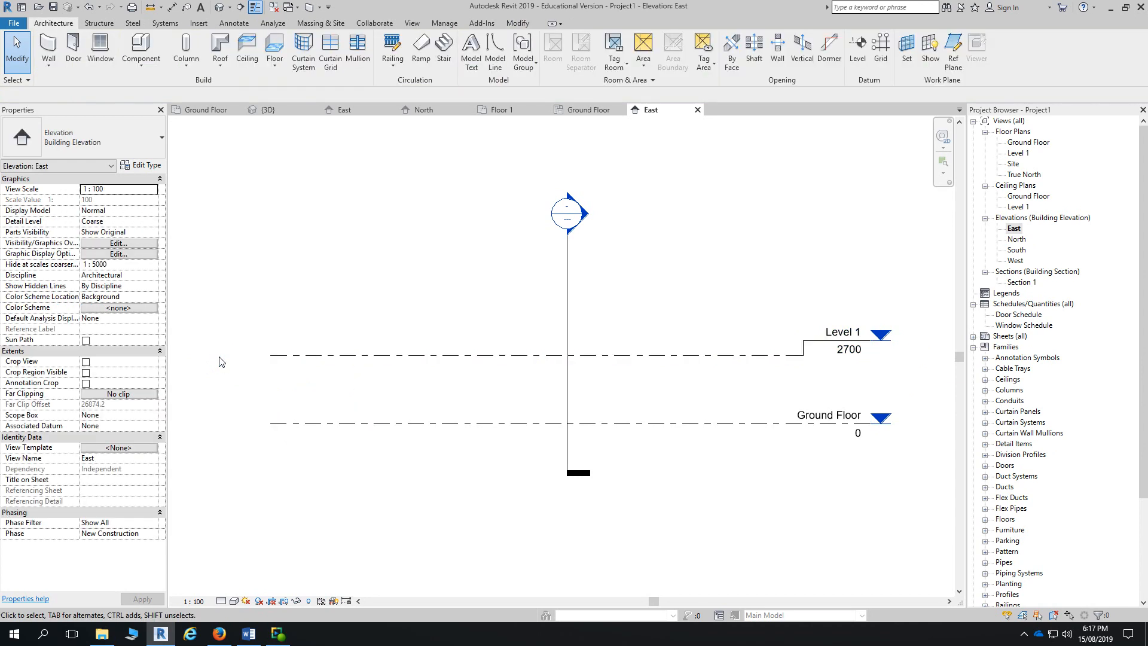
{"action": "left_click", "coordinate": [293, 356]}
{"action": "scroll", "coordinate": [235, 361], "scroll_direction": "up", "scroll_amount": 2}
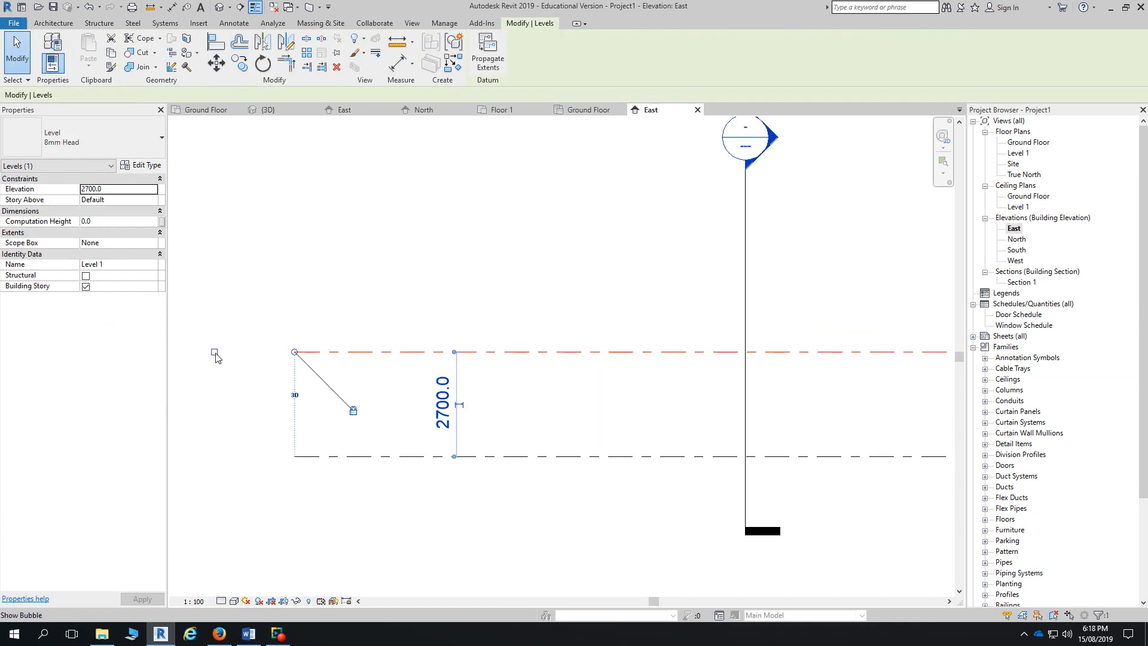
{"action": "left_click", "coordinate": [214, 353]}
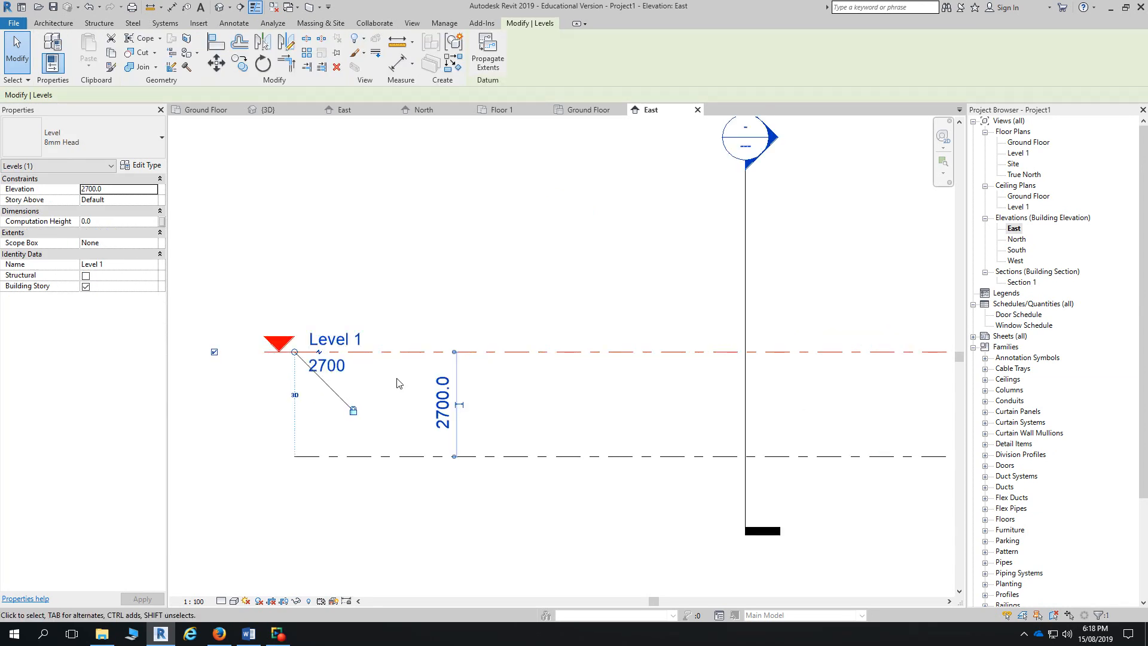
{"action": "scroll", "coordinate": [400, 383], "scroll_direction": "down", "scroll_amount": 2}
{"action": "scroll", "coordinate": [402, 415], "scroll_direction": "down", "scroll_amount": 1}
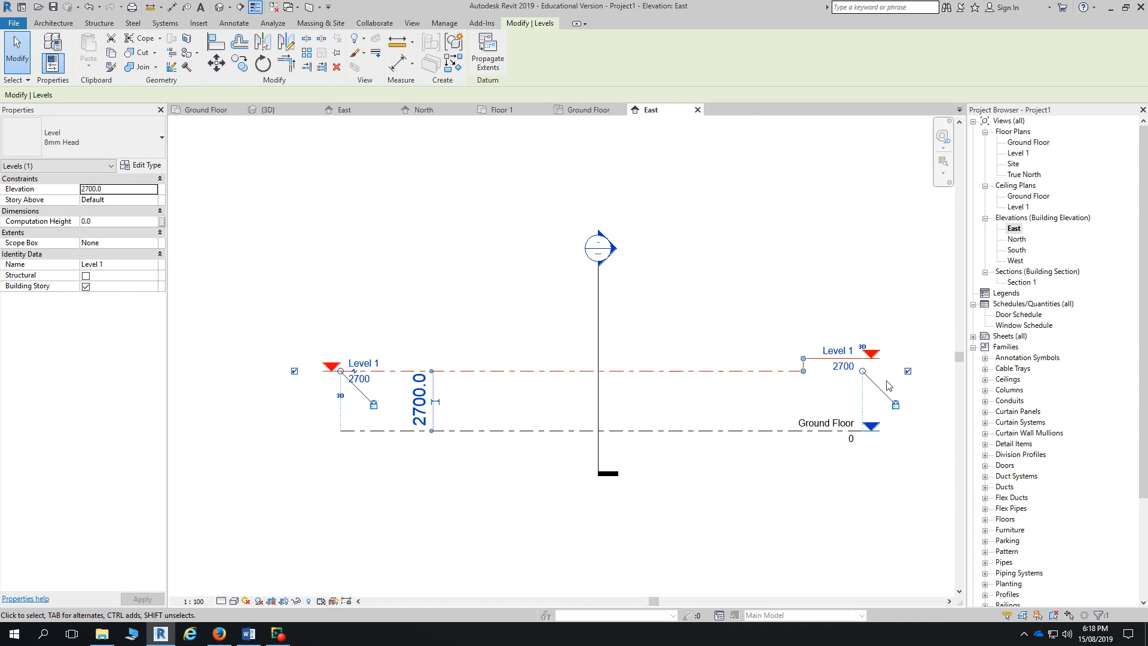
- Hide the Level 1 head bubble at the right end of the line
{"action": "left_click", "coordinate": [909, 377]}
{"action": "left_click", "coordinate": [909, 378]}
{"action": "left_click", "coordinate": [908, 372]}
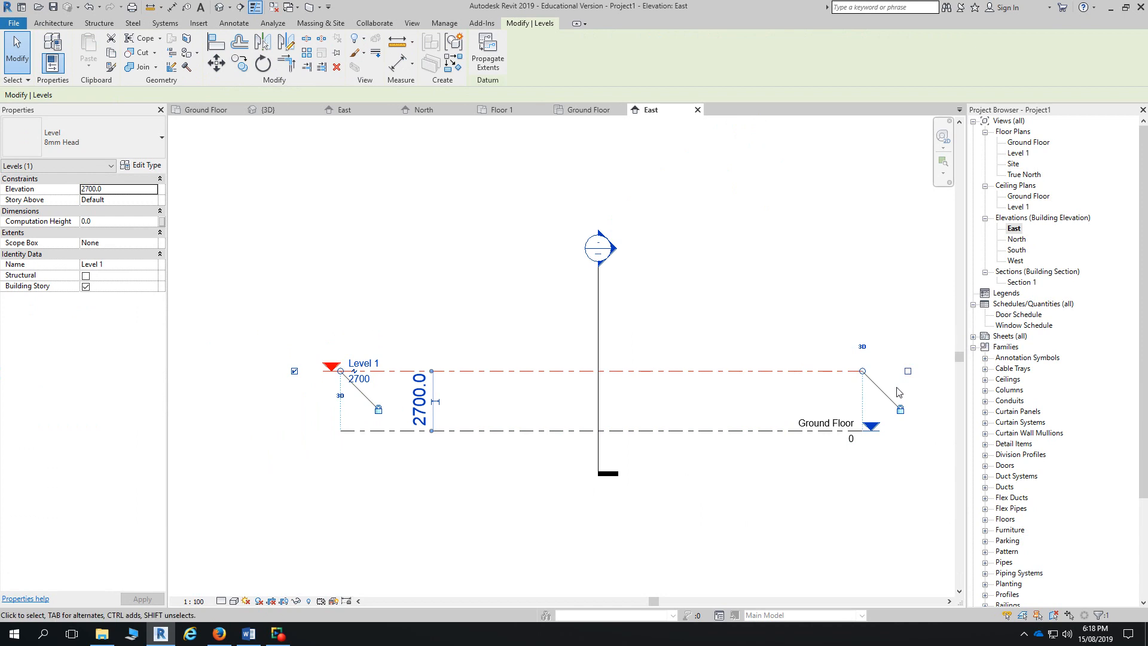
{"action": "left_click", "coordinate": [910, 379]}
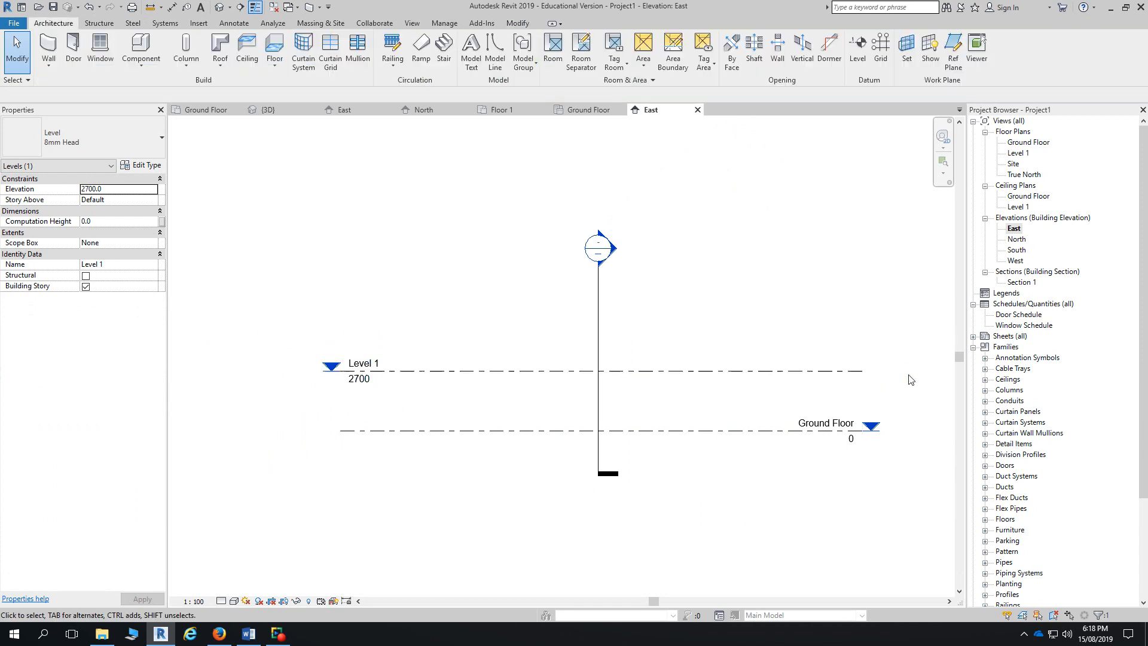
{"action": "left_click", "coordinate": [842, 374]}
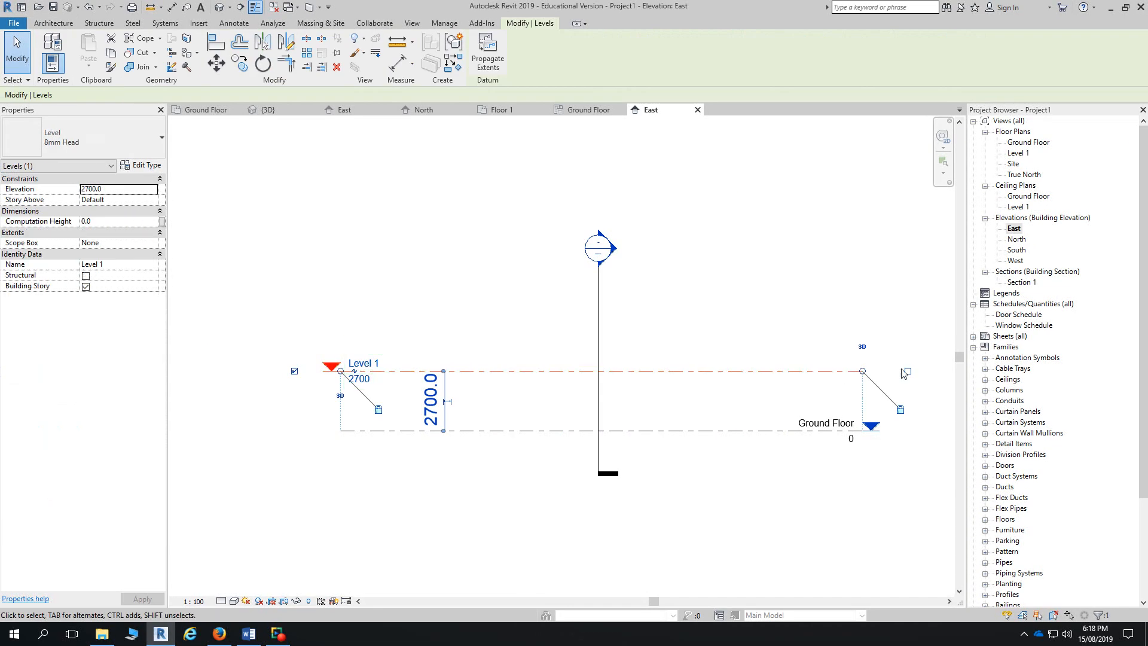
{"action": "left_click", "coordinate": [910, 376]}
- Show the Level 1 head bubble again at the right end of the line
{"action": "left_click", "coordinate": [480, 374]}
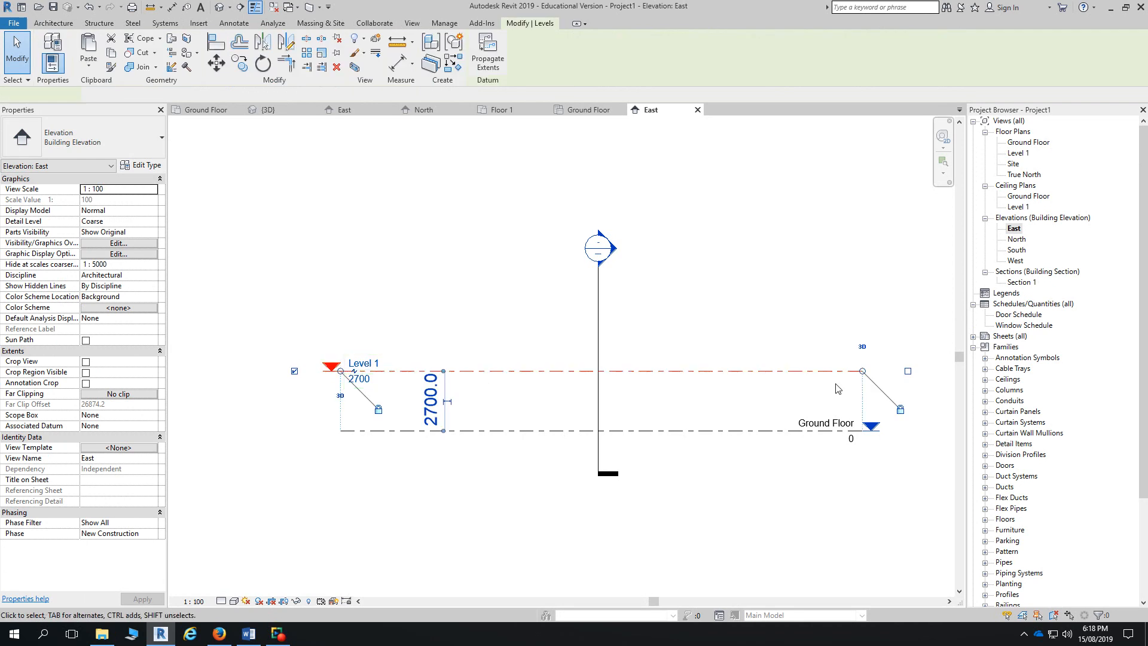
{"action": "scroll", "coordinate": [867, 377], "scroll_direction": "up", "scroll_amount": 3}
{"action": "left_click", "coordinate": [885, 389]}
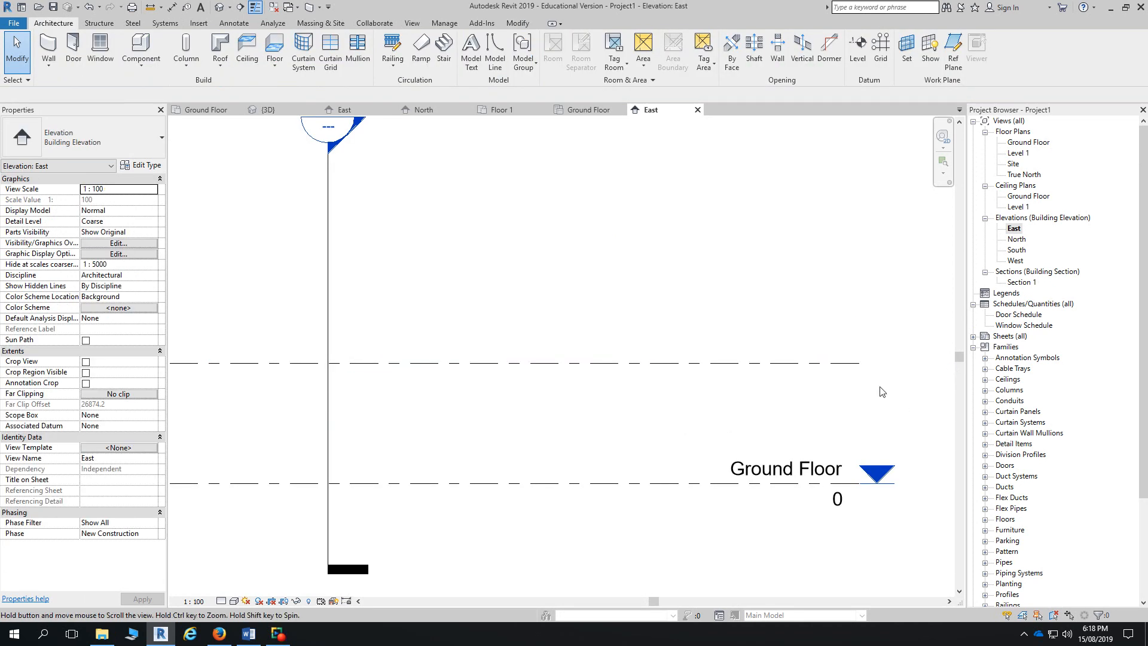
{"action": "middle_click_drag", "start_coordinate": [882, 389], "coordinate": [615, 389]}
{"action": "left_click", "coordinate": [610, 388]}
{"action": "left_click", "coordinate": [705, 387]}
- Stretch Level 1's right end outward, then pull it back slightly to the left
{"action": "scroll", "coordinate": [682, 438], "scroll_direction": "down", "scroll_amount": 2}
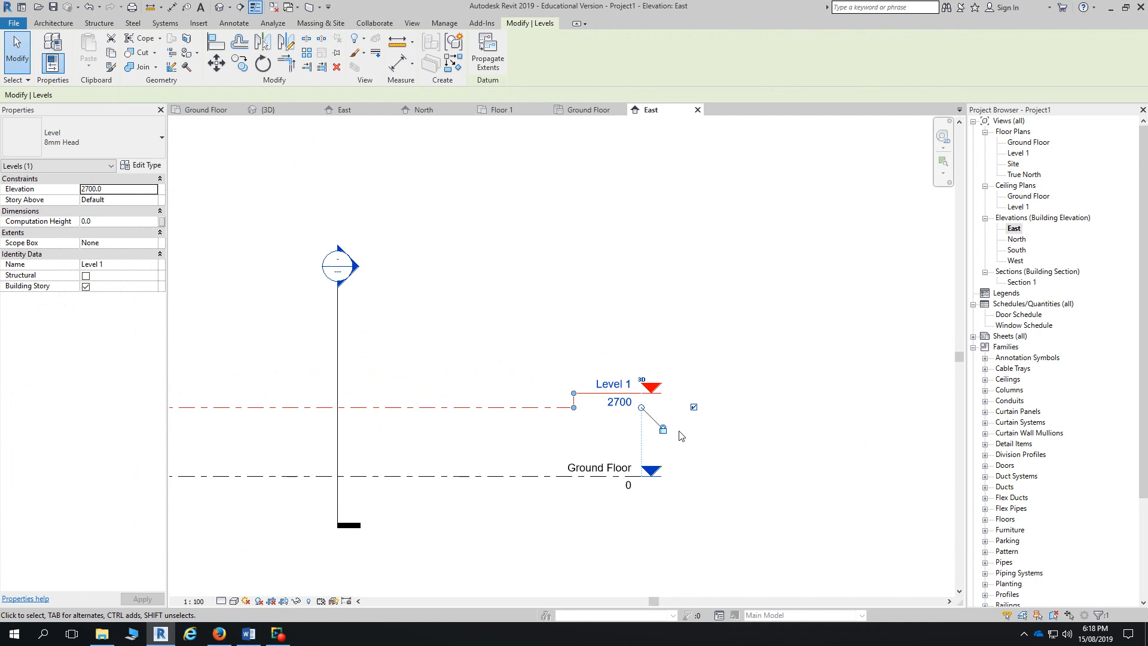
{"action": "scroll", "coordinate": [654, 404], "scroll_direction": "down", "scroll_amount": 2}
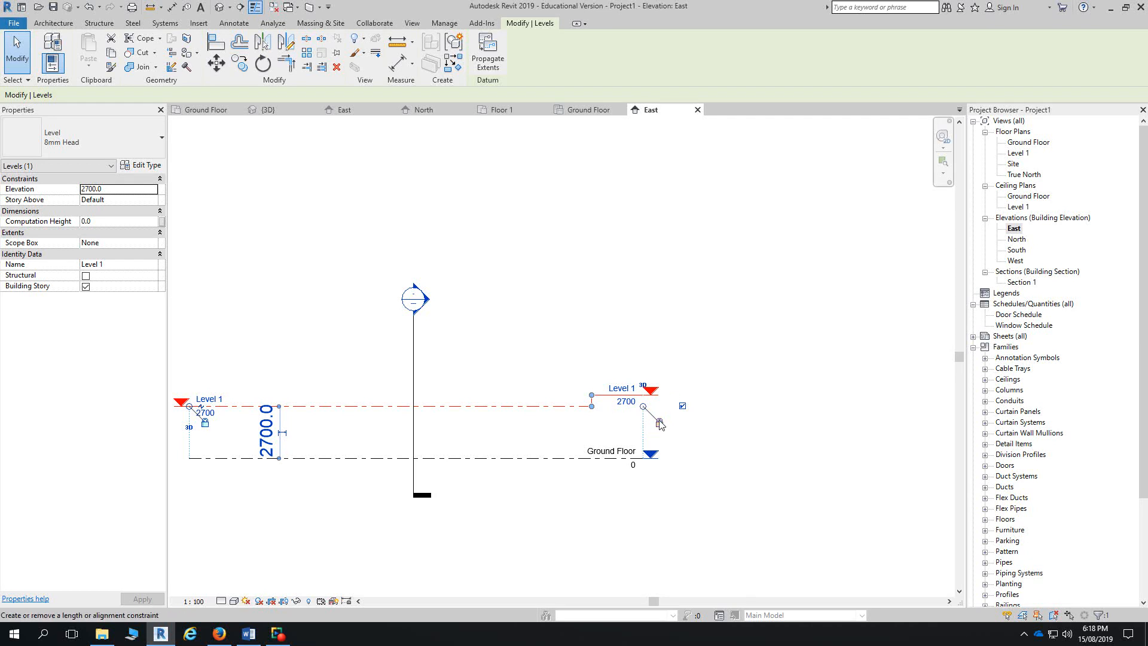
{"action": "scroll", "coordinate": [644, 408], "scroll_direction": "up", "scroll_amount": 2}
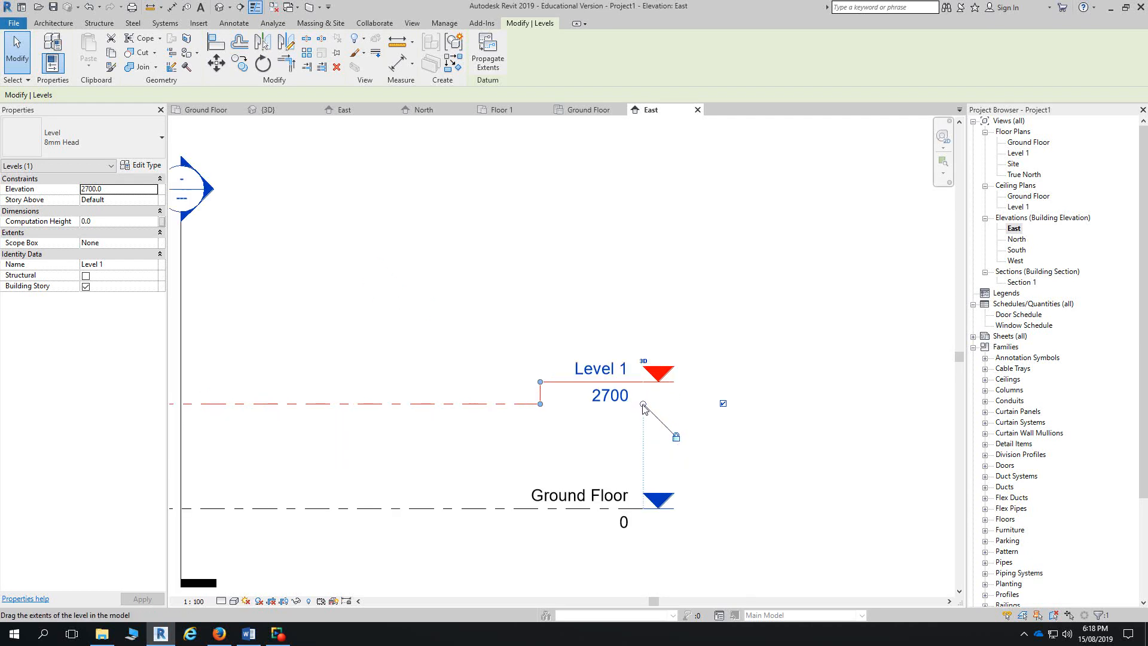
{"action": "left_click_drag", "start_coordinate": [643, 407], "coordinate": [763, 426]}
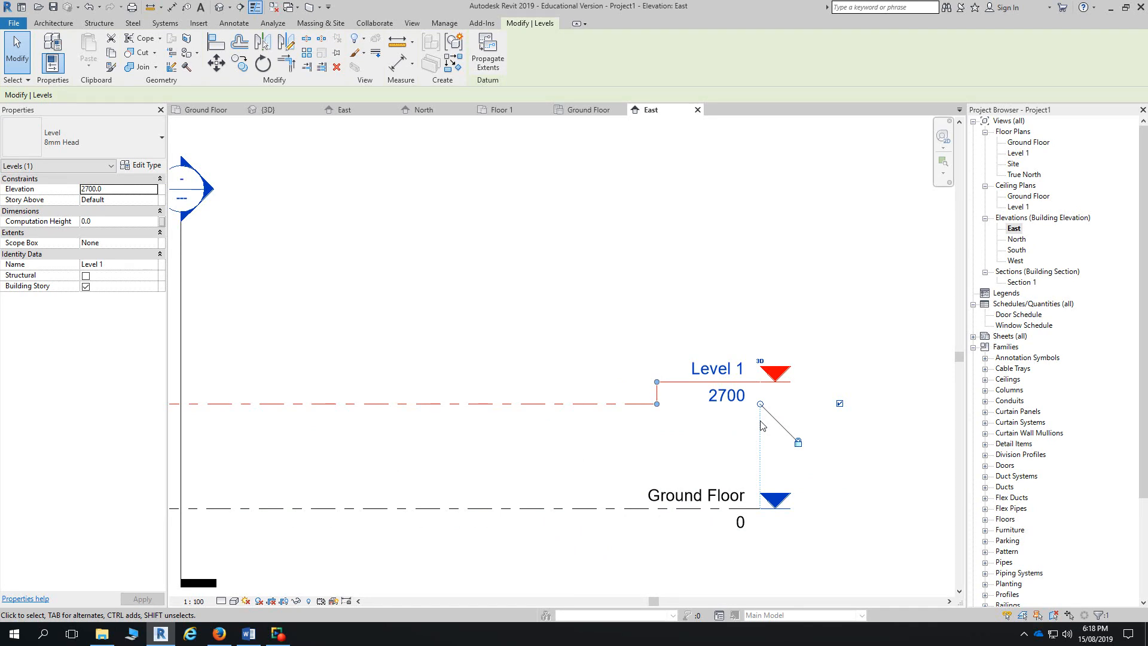
{"action": "left_click_drag", "start_coordinate": [761, 405], "coordinate": [717, 418]}
{"action": "scroll", "coordinate": [688, 418], "scroll_direction": "down", "scroll_amount": 4}
- Clear the Level 1 selection and activate the Architecture > Datum > Level tool
{"action": "left_click", "coordinate": [637, 360]}
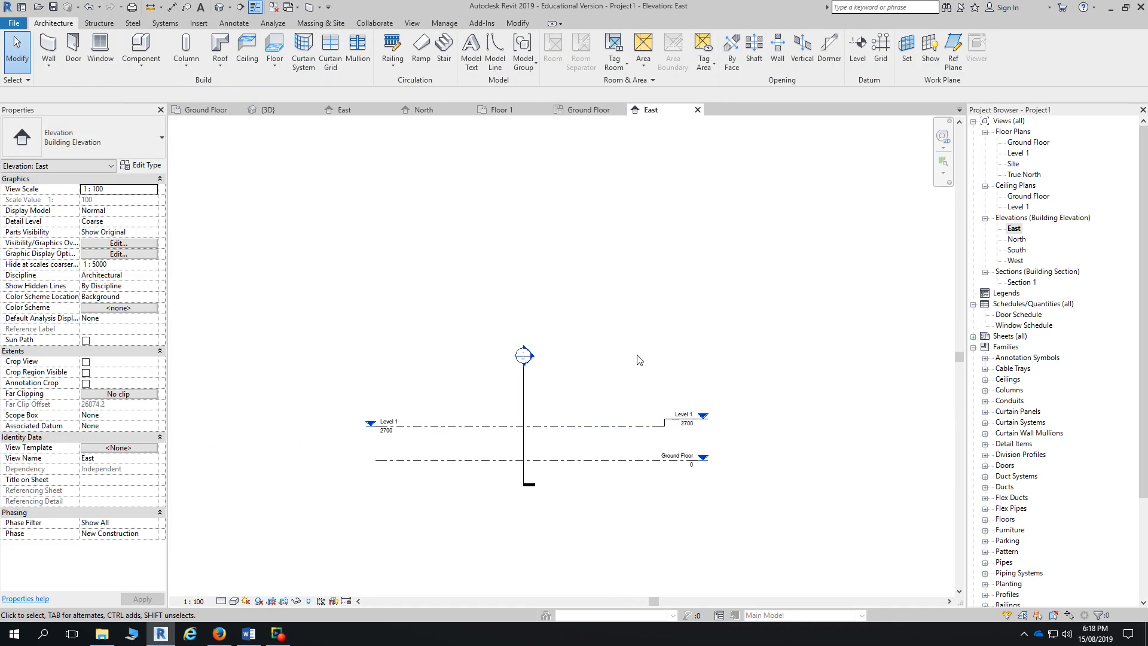
{"action": "left_click", "coordinate": [599, 425]}
{"action": "left_click", "coordinate": [631, 402]}
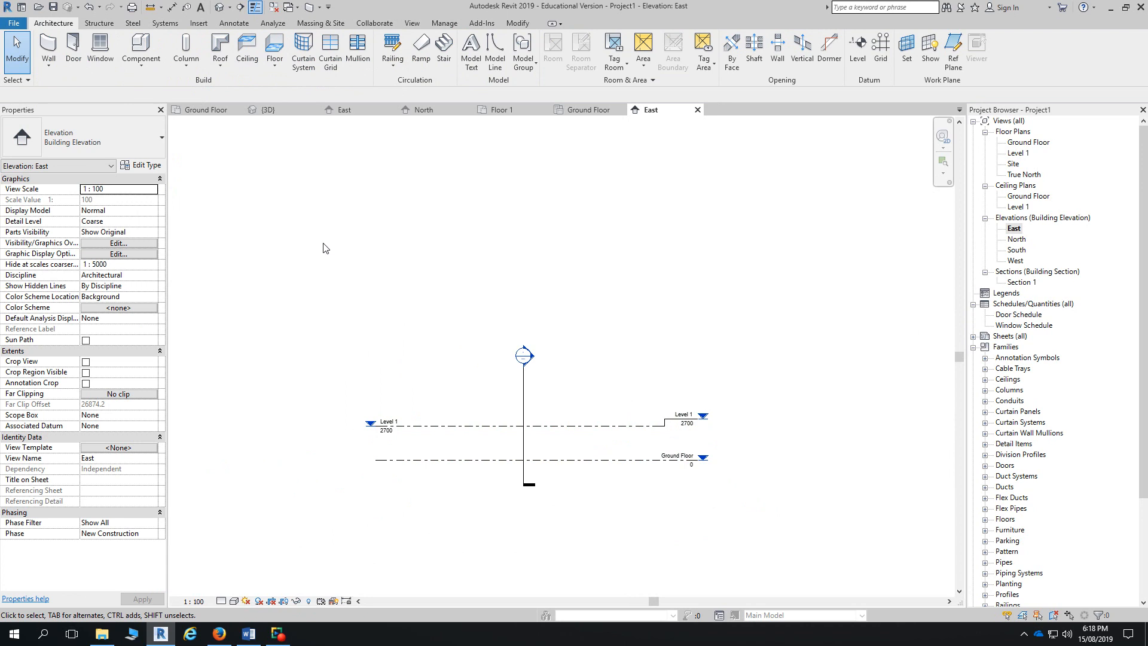
{"action": "left_click", "coordinate": [859, 60]}
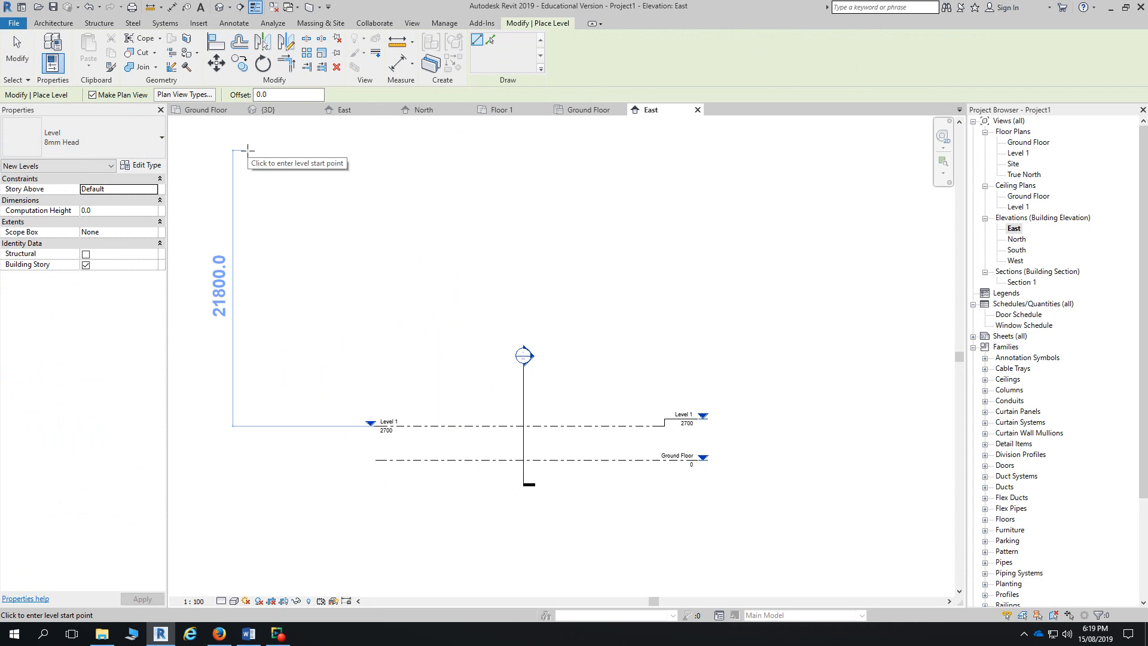
- Exclude Structural Plan from the new level's views, then draw Level 2 at 5200
{"action": "left_click", "coordinate": [184, 95]}
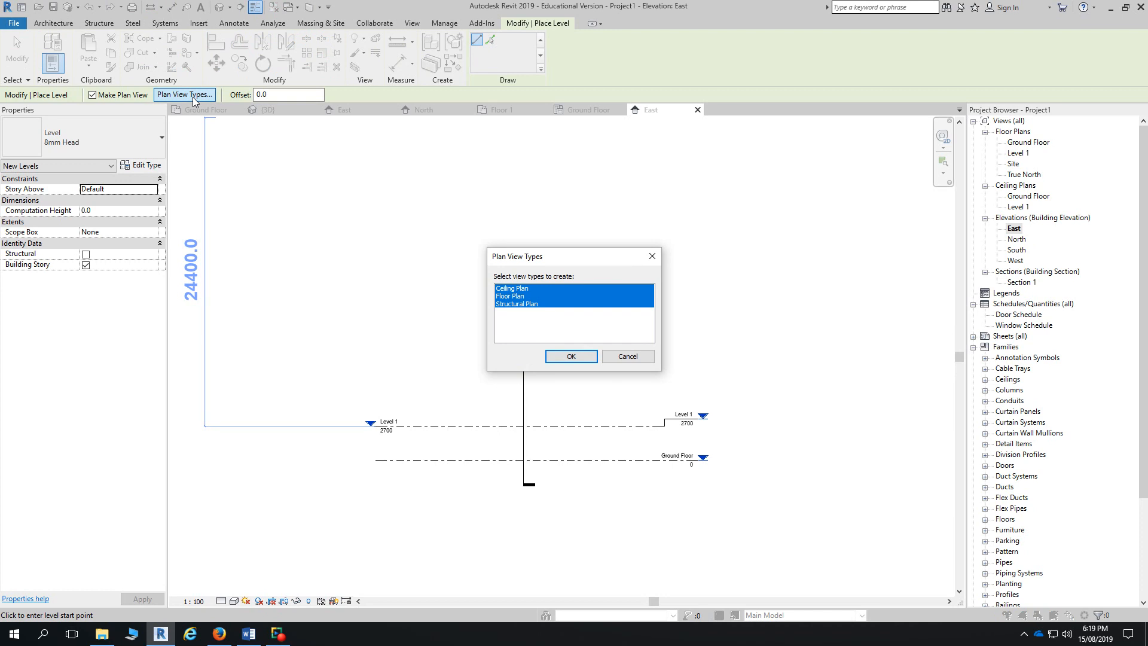
{"action": "left_click", "coordinate": [505, 305]}
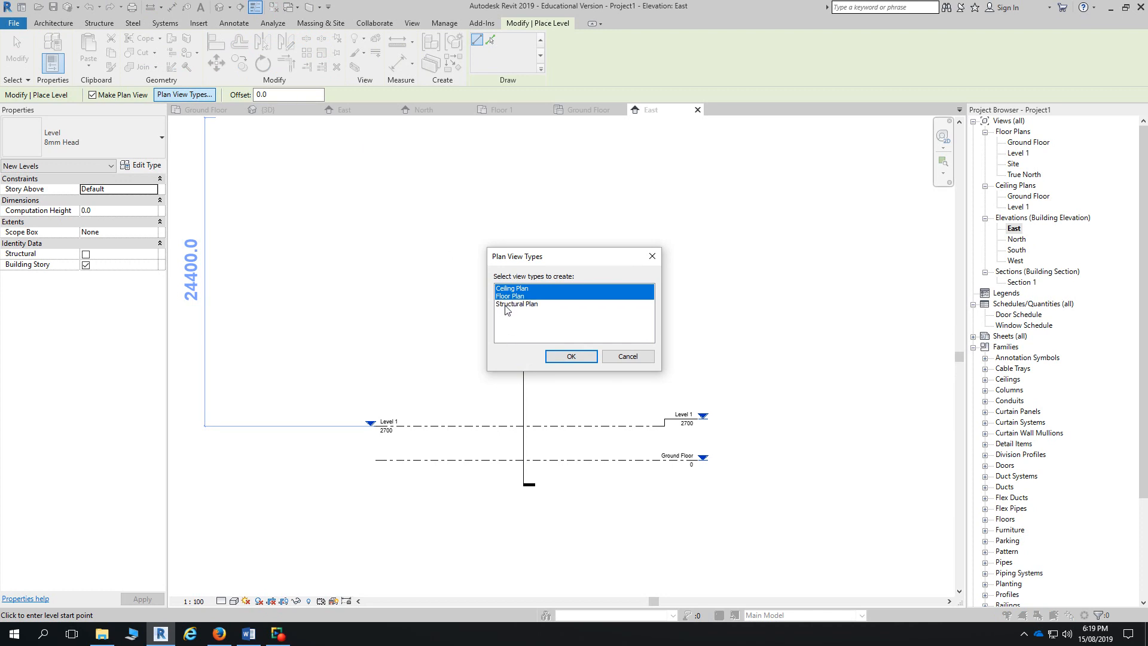
{"action": "left_click", "coordinate": [571, 356]}
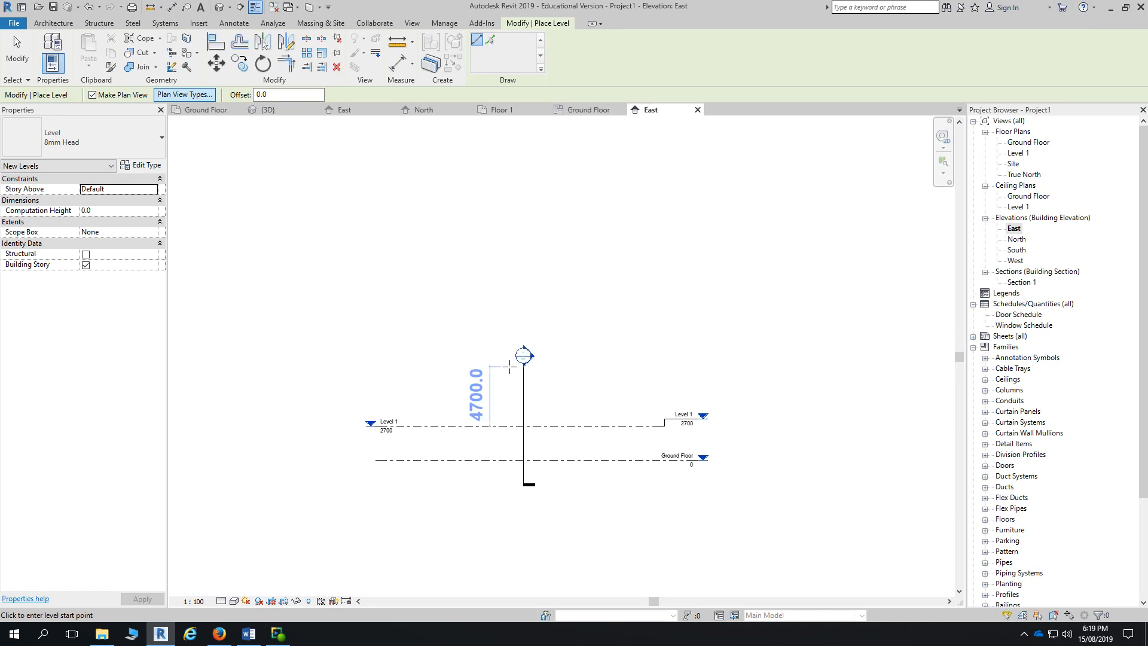
{"action": "left_click", "coordinate": [376, 394]}
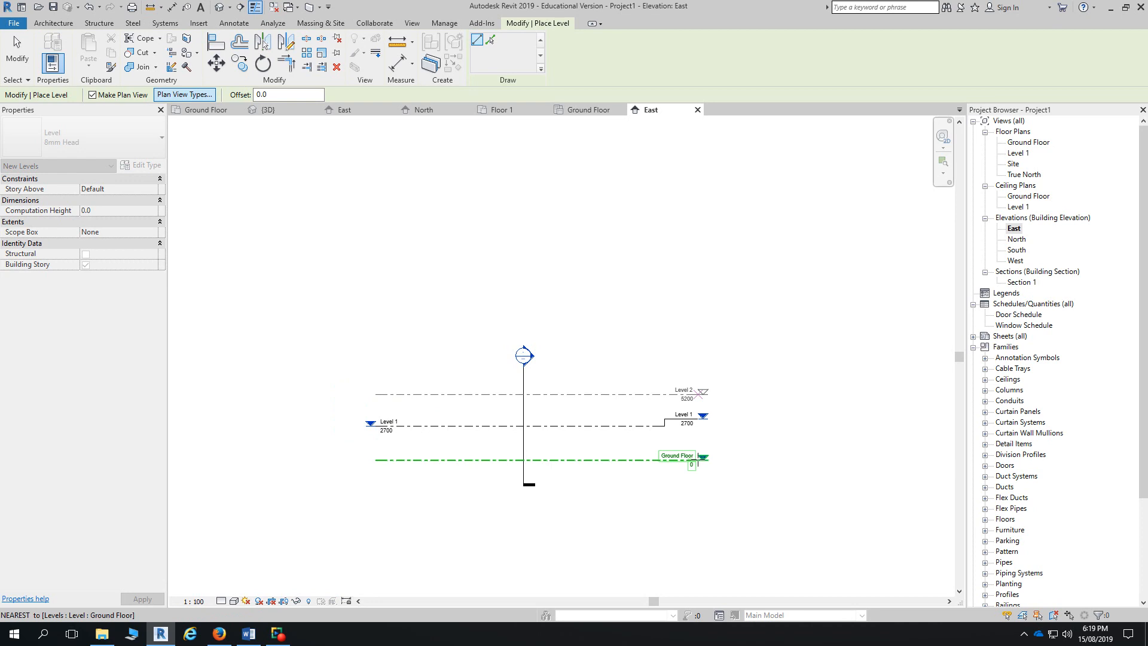
{"action": "left_click", "coordinate": [699, 459]}
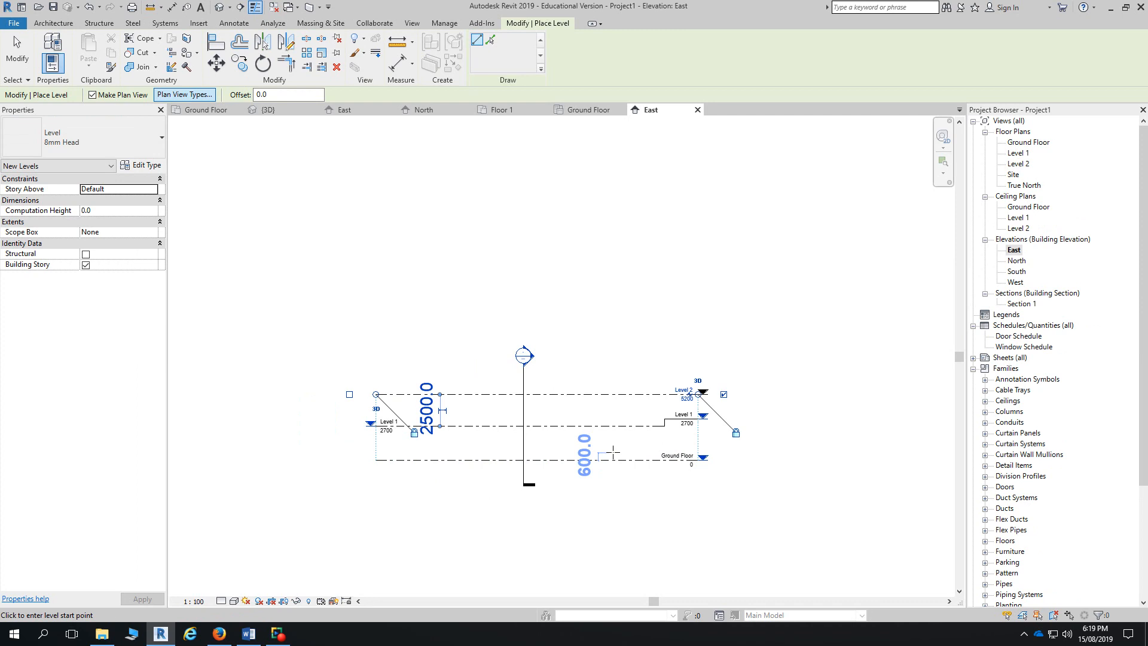
- Exit level placement, extend Level 1's right end outward, and restart the Level tool
{"action": "key", "text": "Escape"}
{"action": "key", "text": "Escape"}
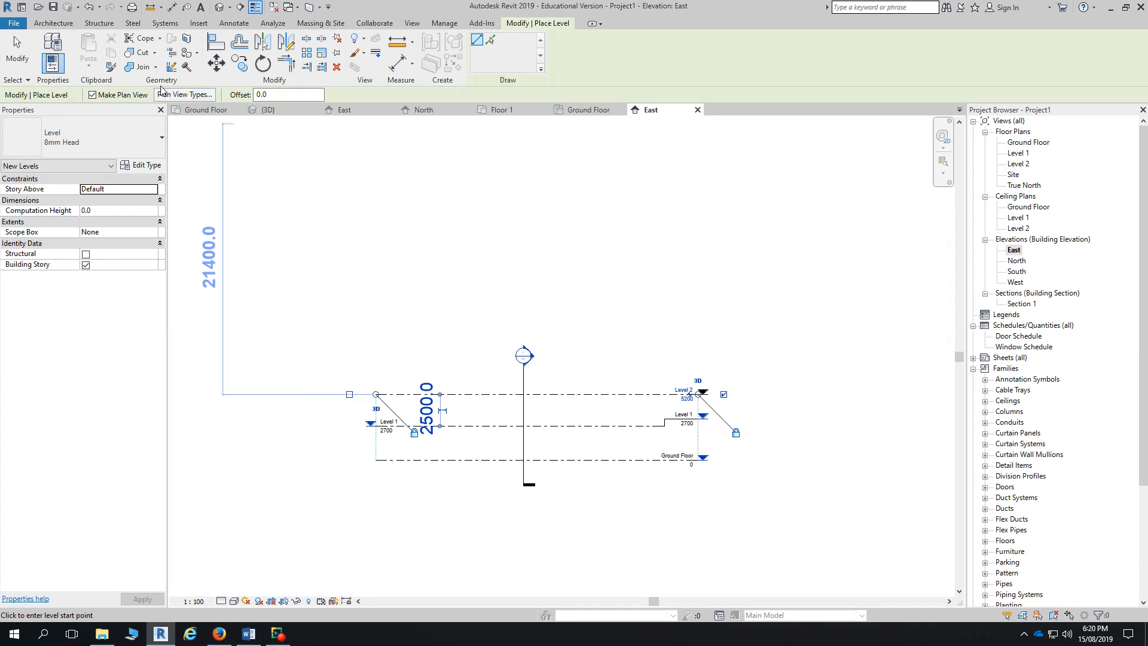
{"action": "left_click", "coordinate": [676, 425]}
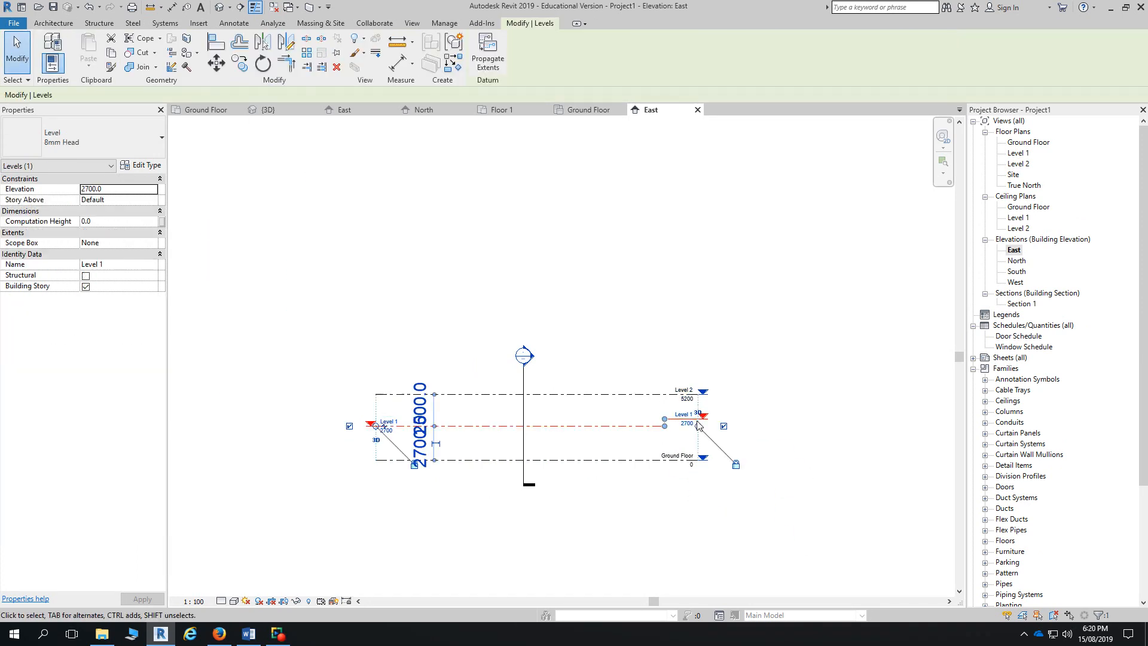
{"action": "mouse_move", "coordinate": [698, 425]}
{"action": "left_mouse_down"}
{"action": "mouse_move", "coordinate": [756, 435]}
{"action": "mouse_move", "coordinate": [708, 435]}
{"action": "left_mouse_up"}
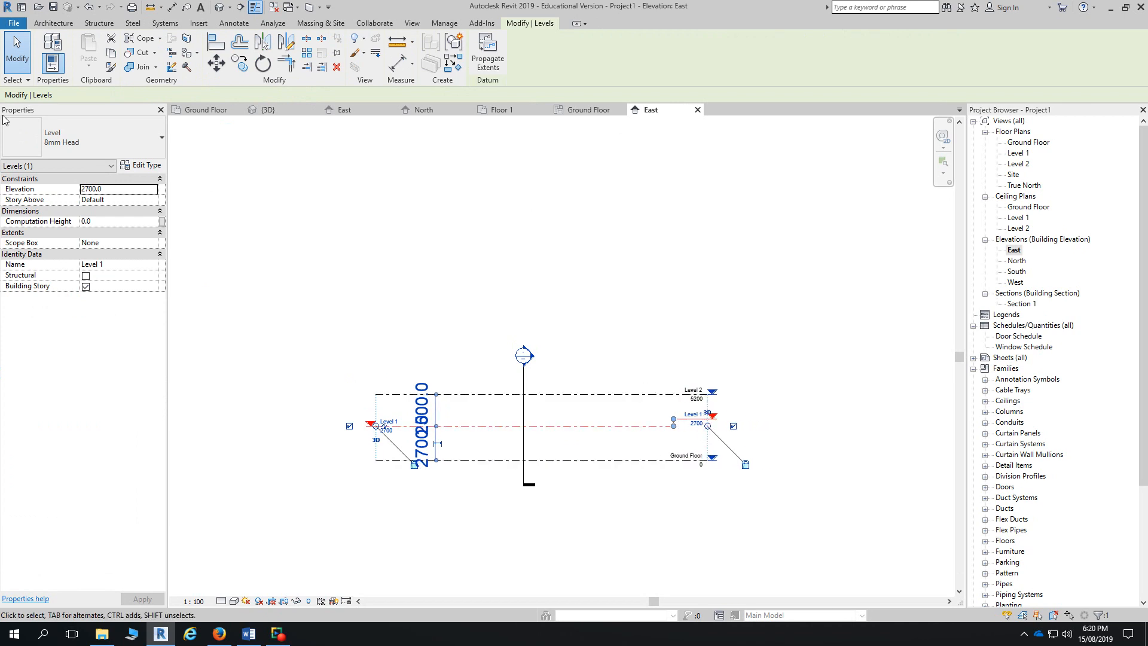
{"action": "left_click", "coordinate": [41, 24]}
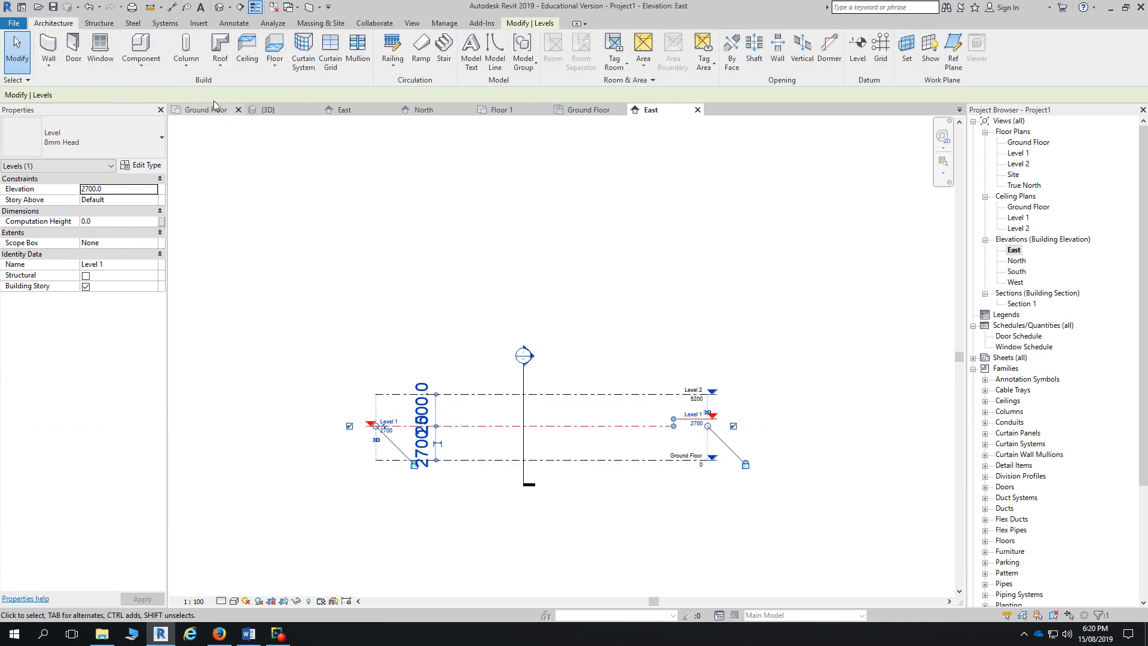
{"action": "left_click", "coordinate": [857, 49]}
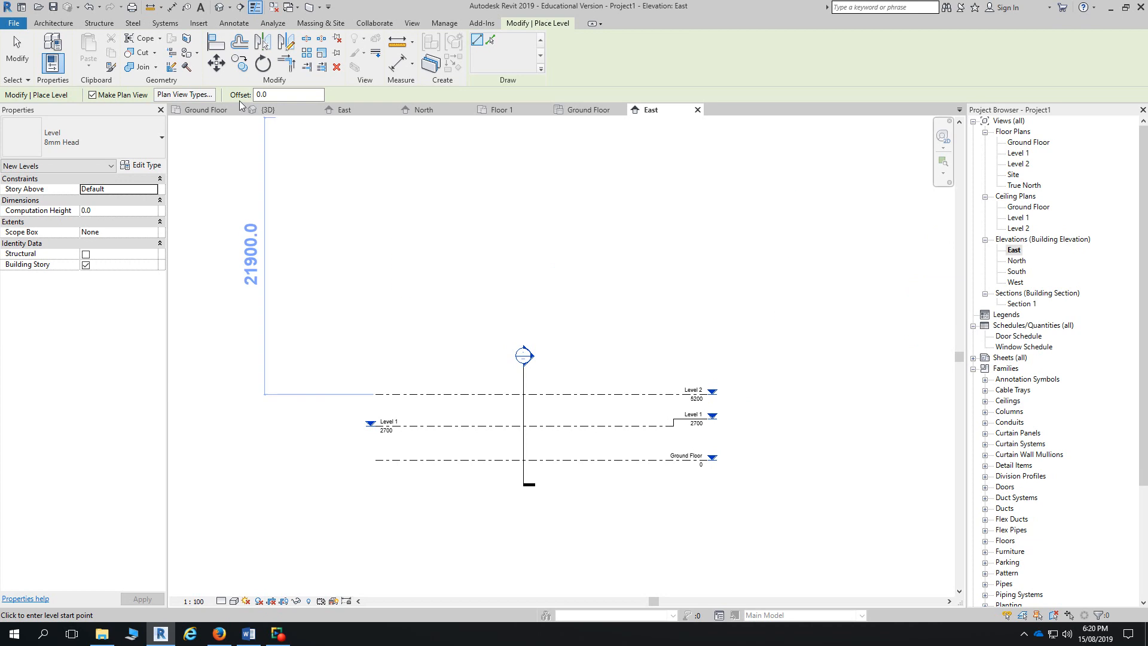
- Include structural plans, draw Level 3 at -900 below Ground Floor, and expand Structural Plans
{"action": "left_click", "coordinate": [156, 93]}
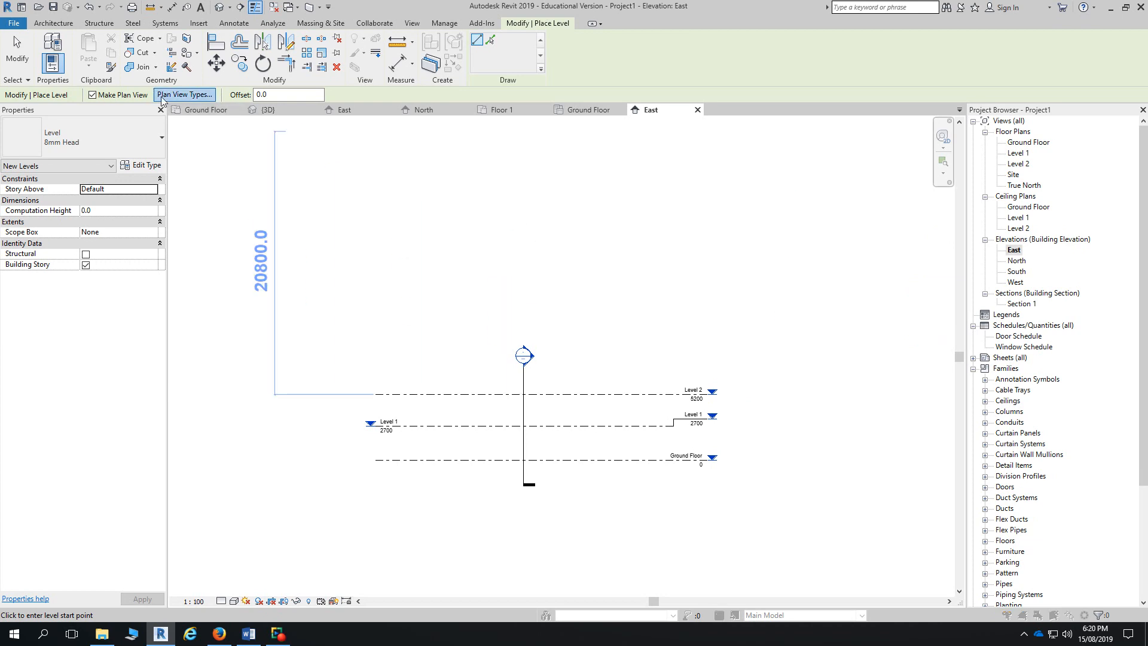
{"action": "left_click", "coordinate": [502, 304]}
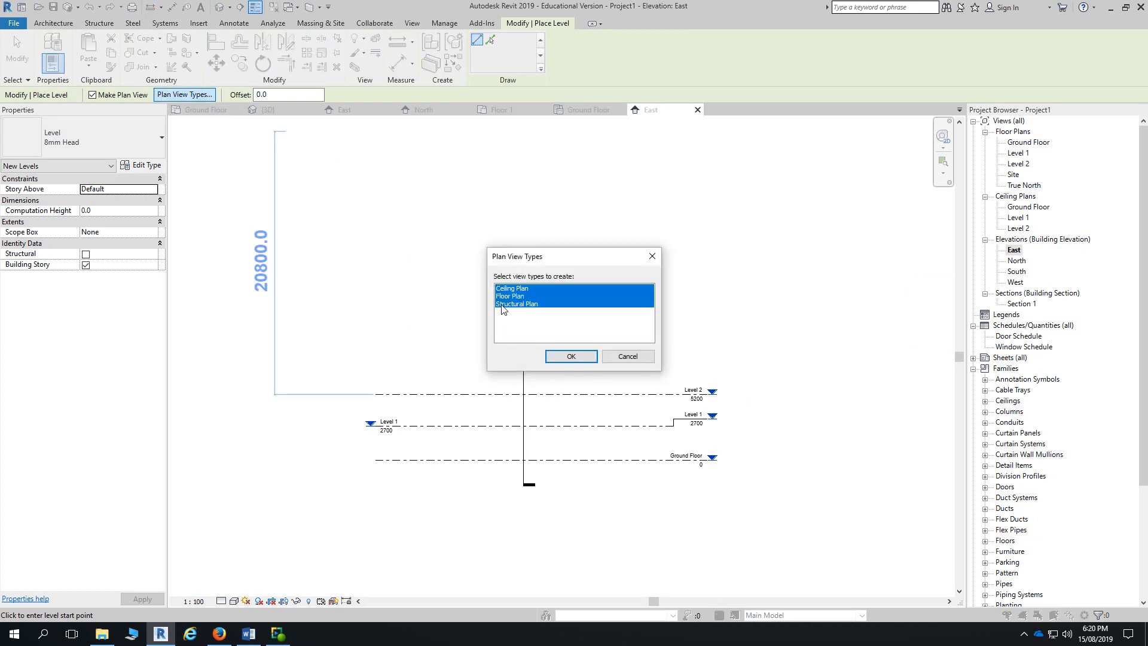
{"action": "left_click", "coordinate": [571, 357]}
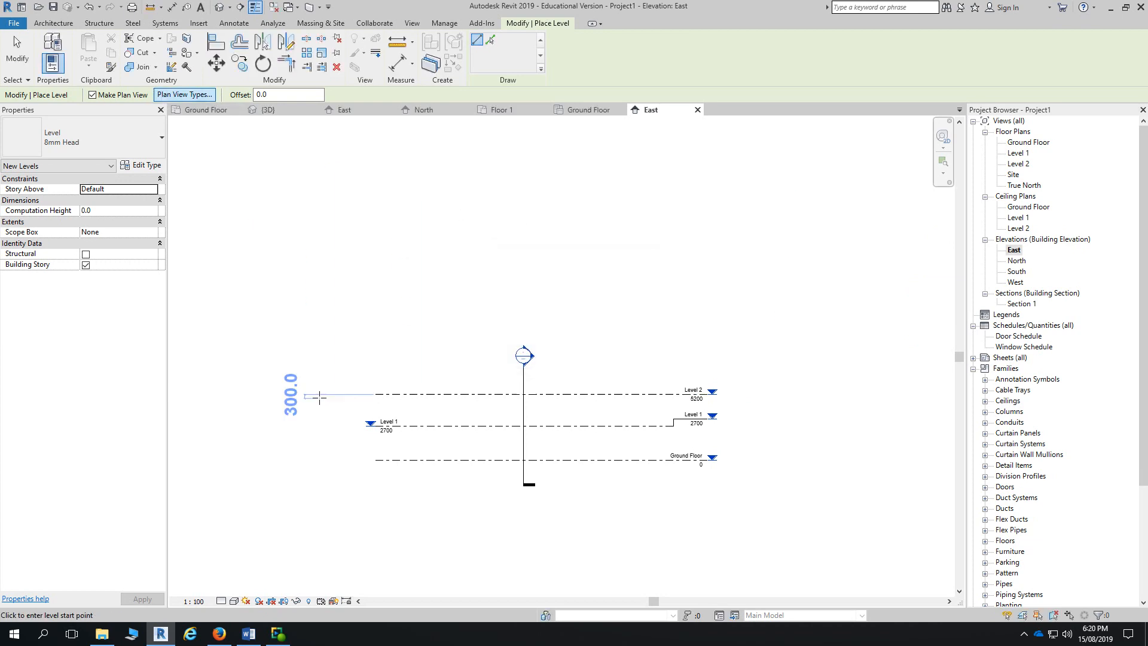
{"action": "left_click", "coordinate": [376, 471]}
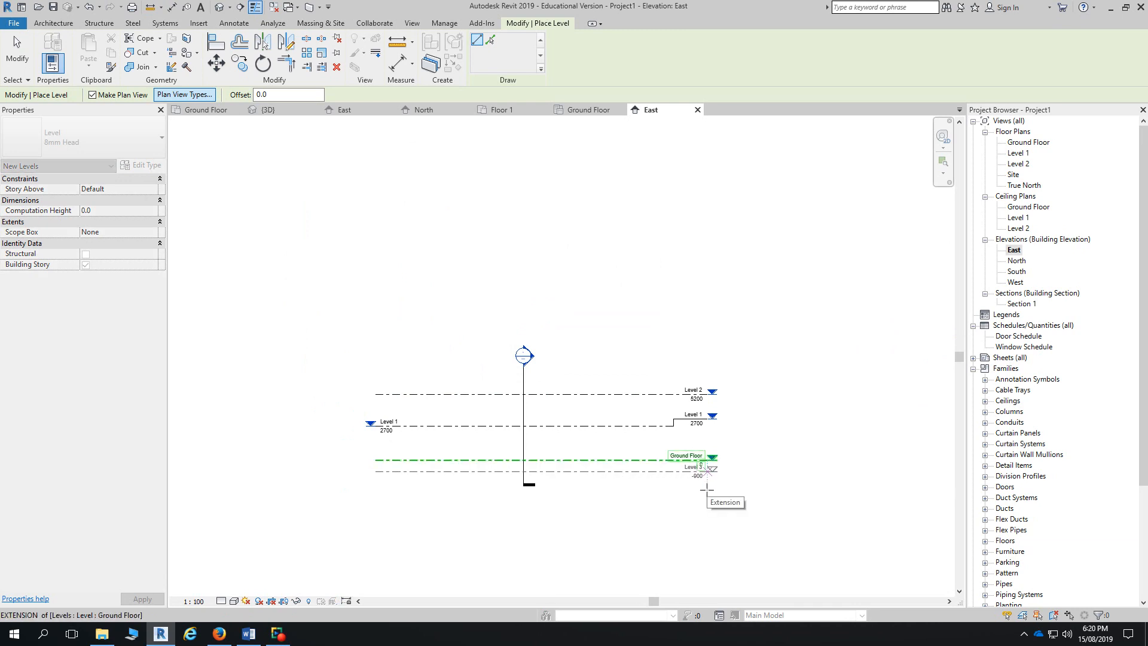
{"action": "left_click", "coordinate": [707, 489]}
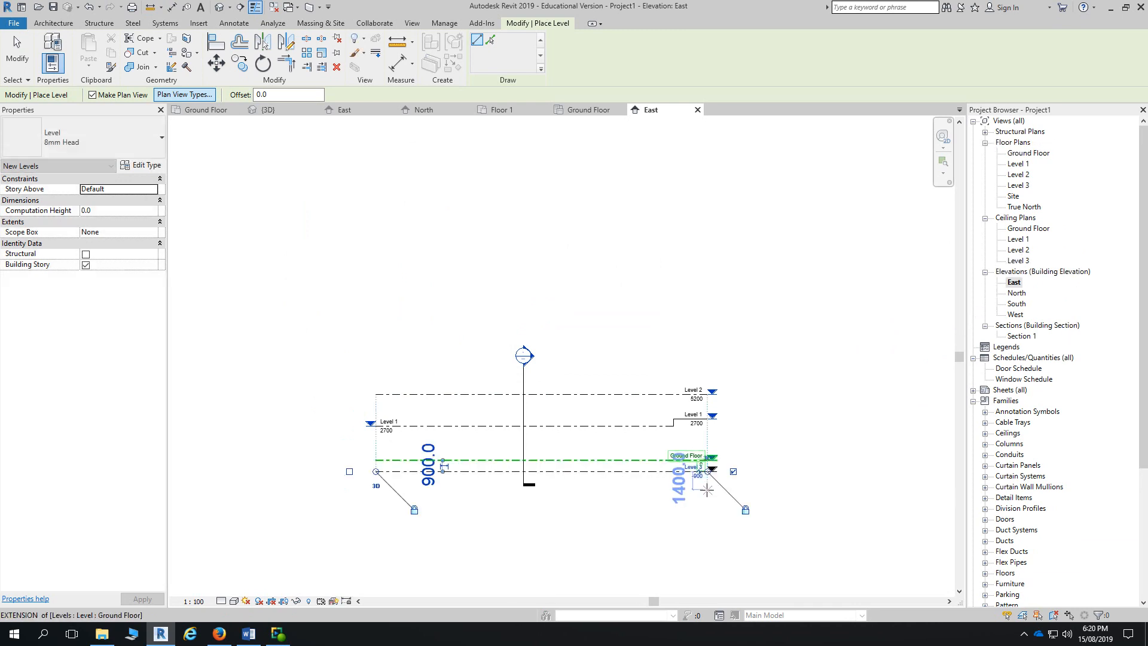
{"action": "left_click", "coordinate": [985, 132]}
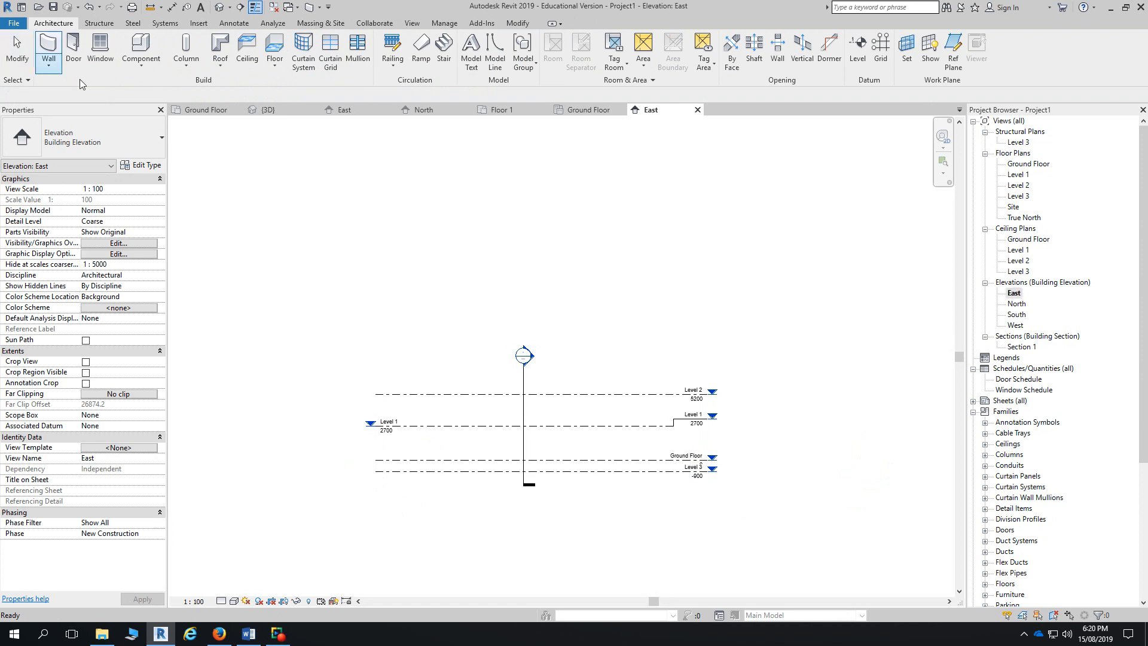
- Delete the Level 3 structural plan view, then attempt to delete the Level 3 level line
{"action": "left_click", "coordinate": [1018, 142]}
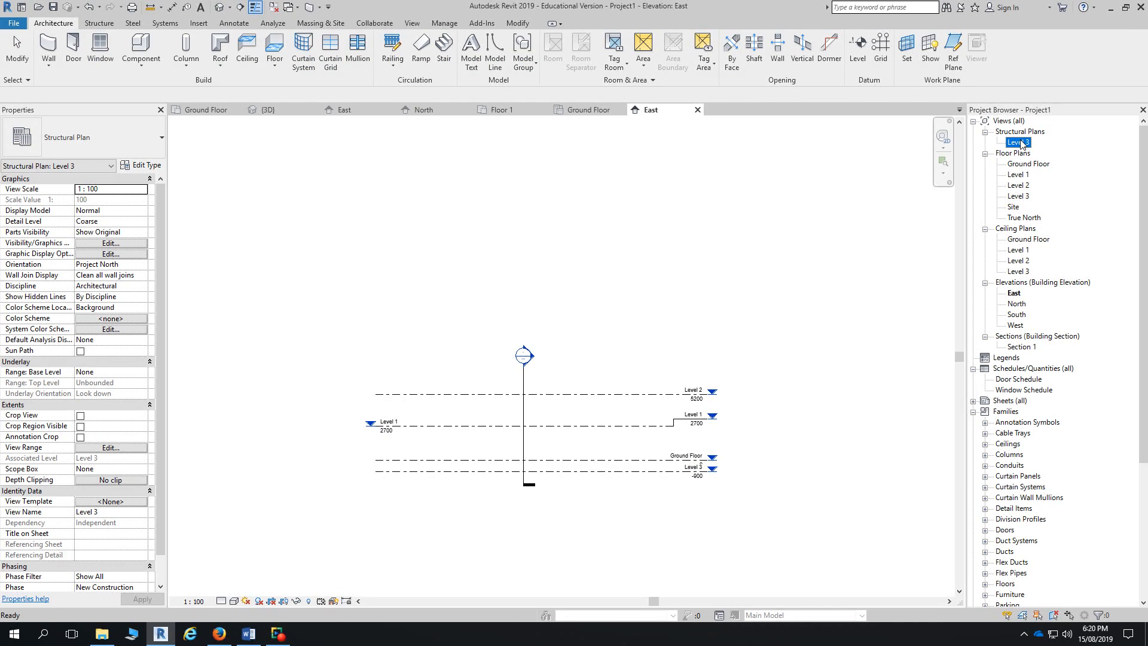
{"action": "key", "text": "Delete"}
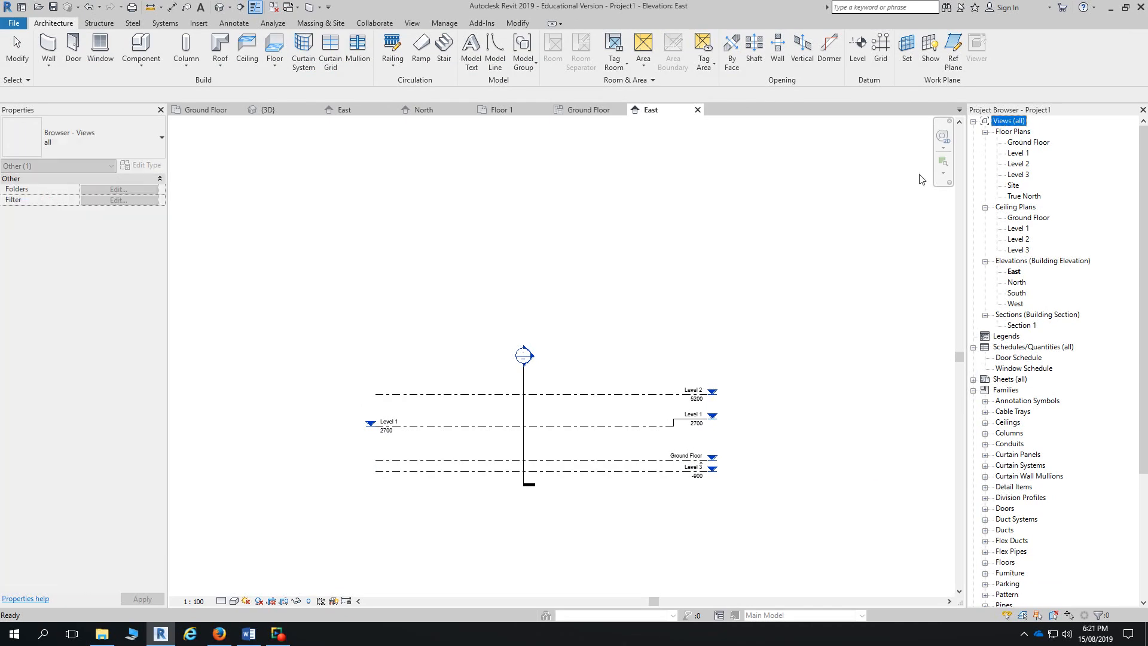
{"action": "left_click", "coordinate": [662, 475]}
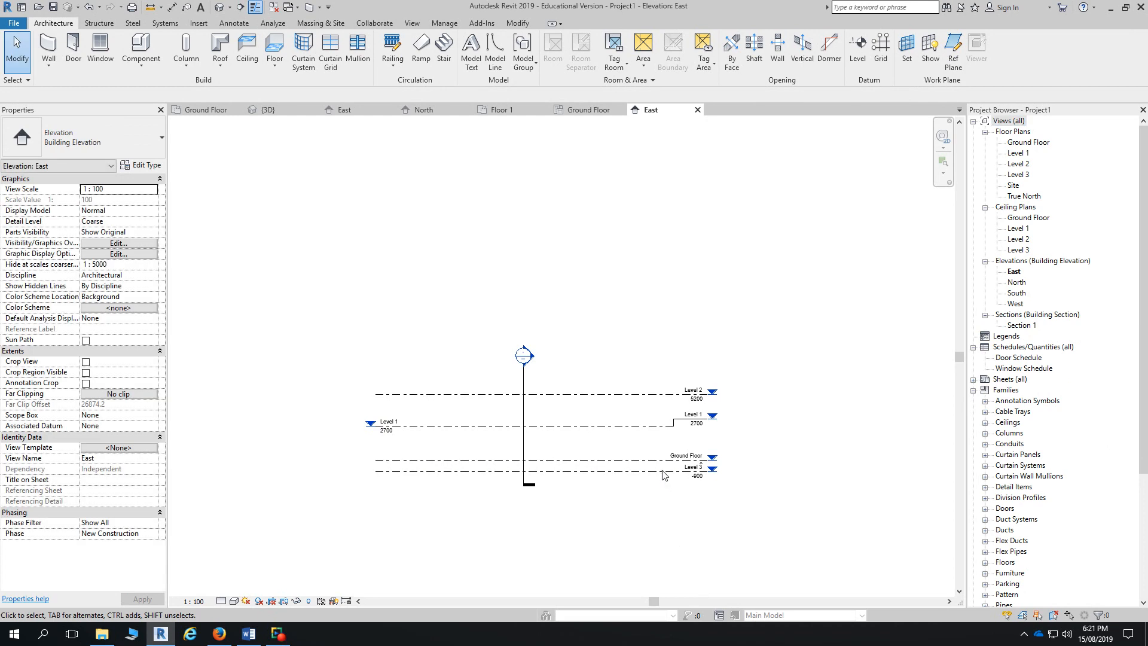
{"action": "left_click", "coordinate": [664, 471]}
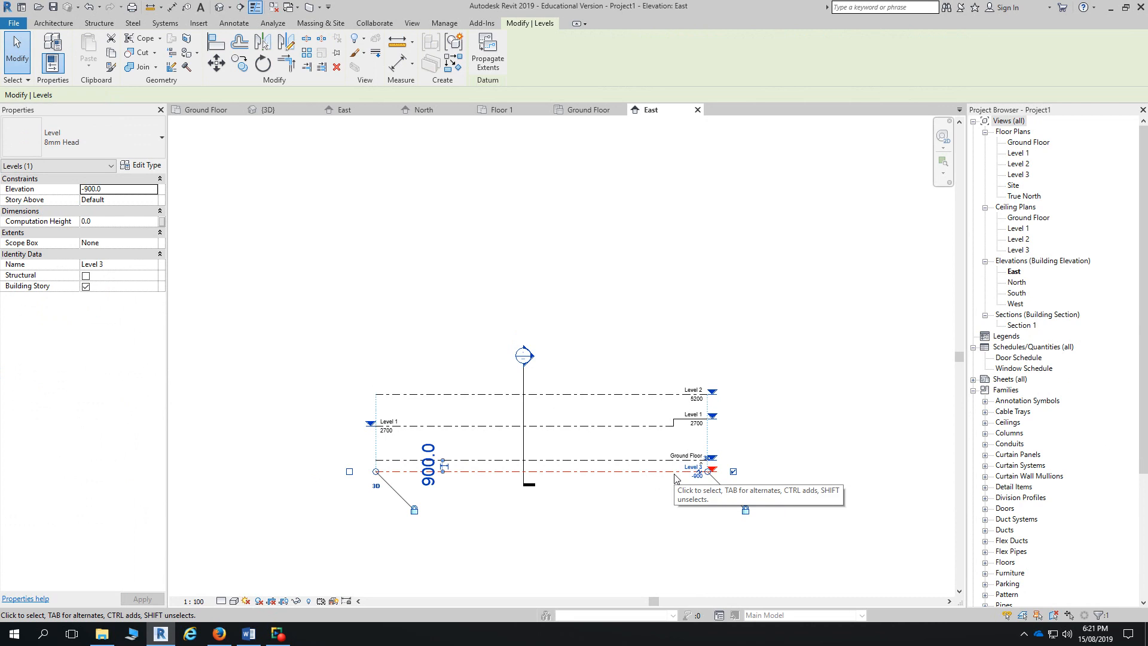
{"action": "key", "text": "Delete"}
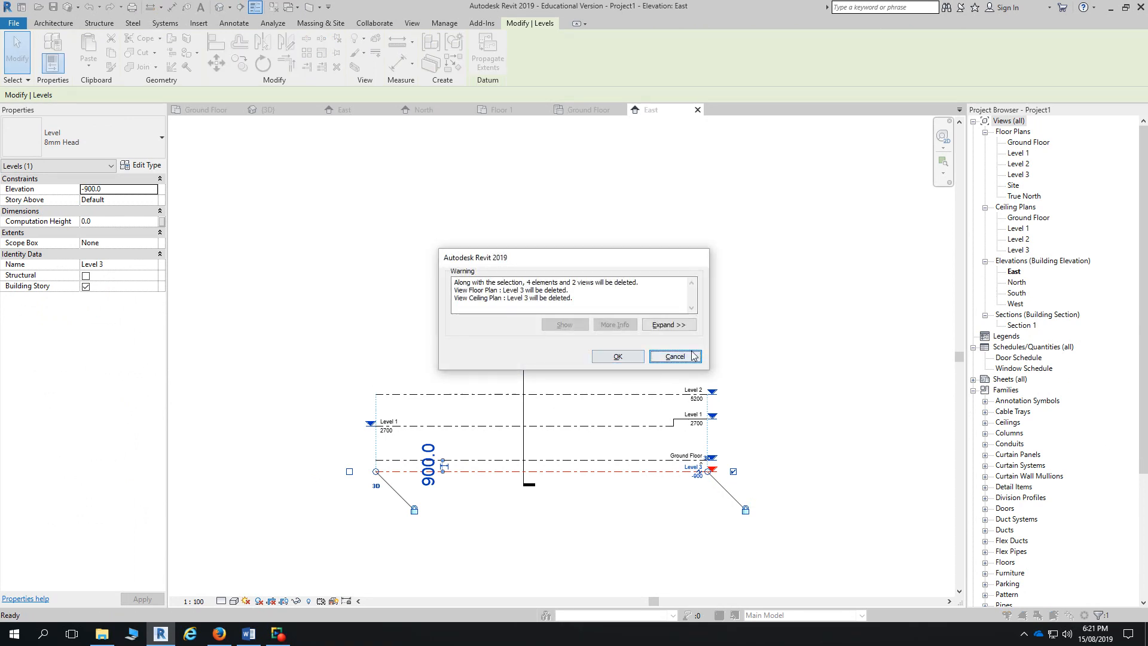
- Cancel the deletion, change Level 3 from -900 to -200, and drop its label below Ground Floor
{"action": "left_click", "coordinate": [674, 356]}
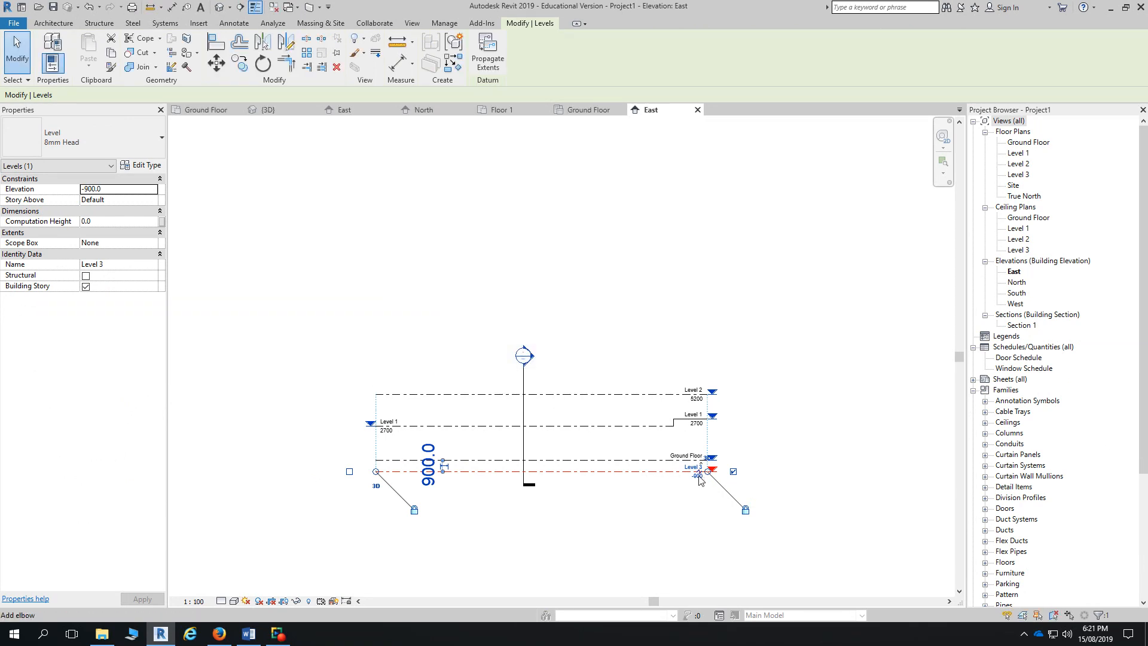
{"action": "scroll", "coordinate": [700, 484], "scroll_direction": "up", "scroll_amount": 3}
{"action": "scroll", "coordinate": [701, 486], "scroll_direction": "up", "scroll_amount": 1}
{"action": "left_click", "coordinate": [684, 471]}
{"action": "type", "text": "-200"}
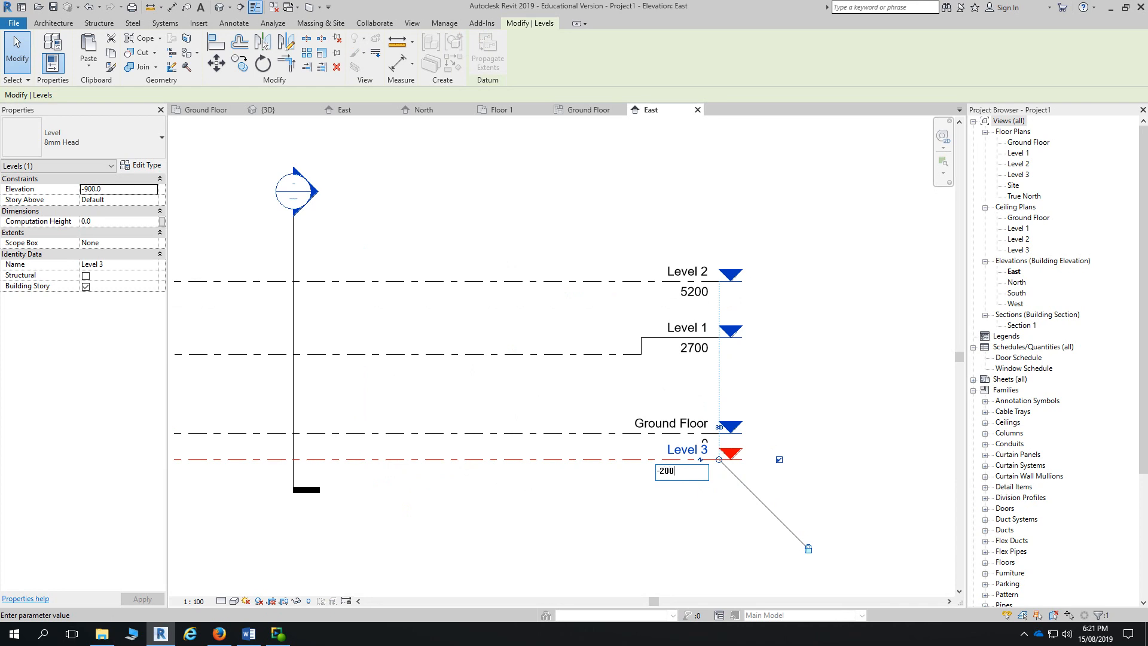
{"action": "key", "text": "Return"}
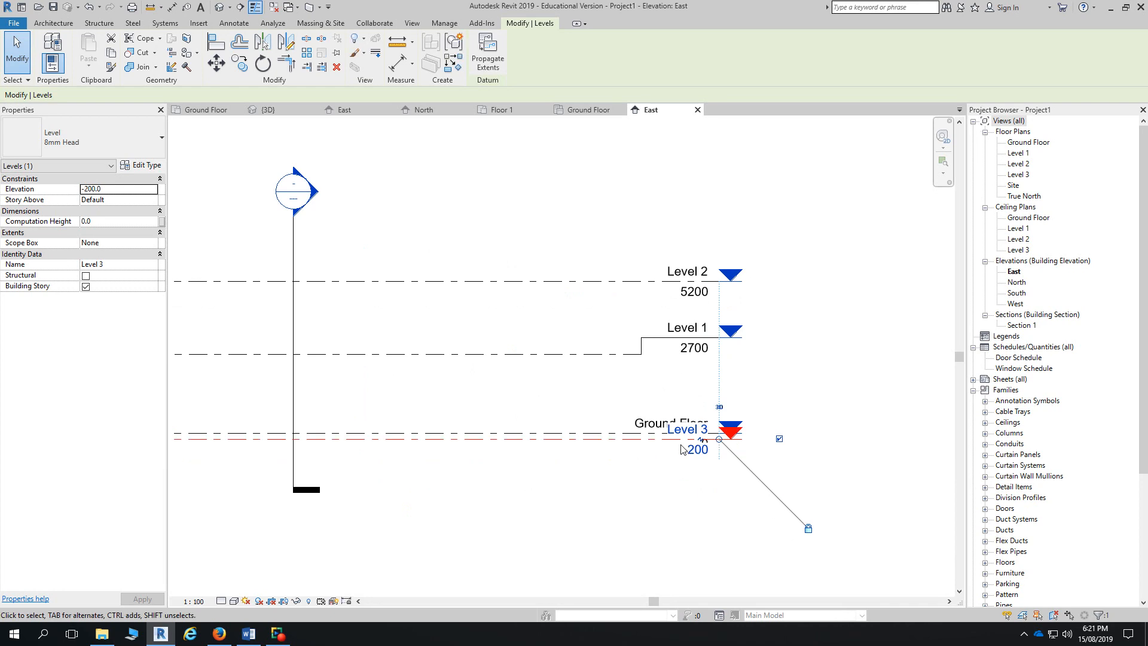
{"action": "left_click_drag", "start_coordinate": [703, 440], "coordinate": [704, 504]}
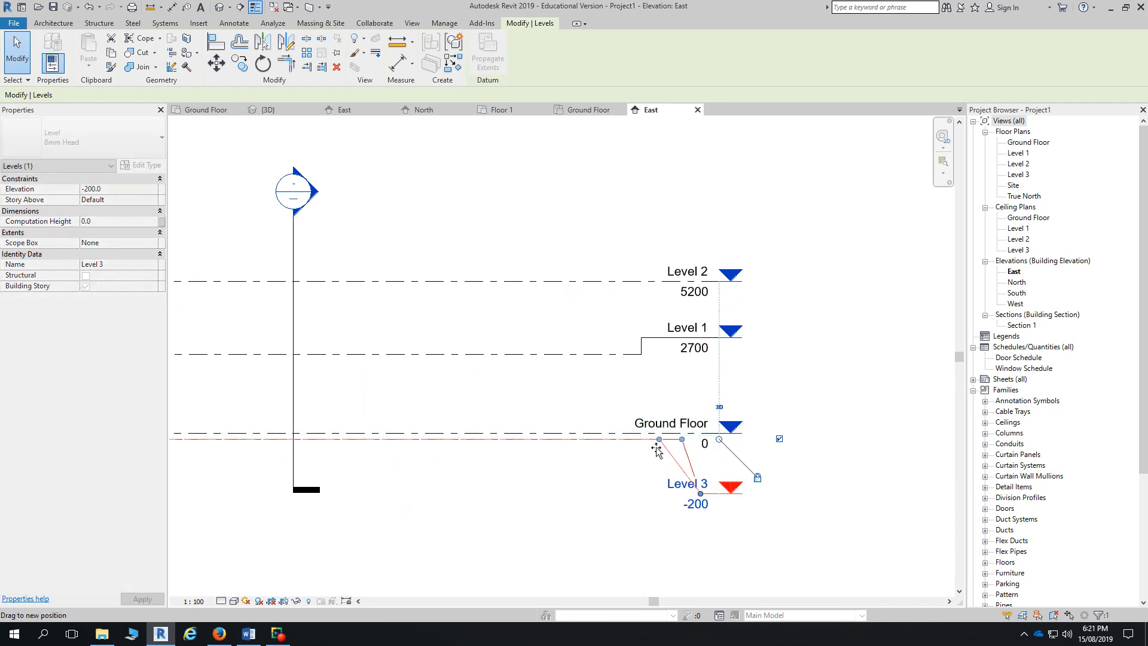
{"action": "key", "text": "Escape"}
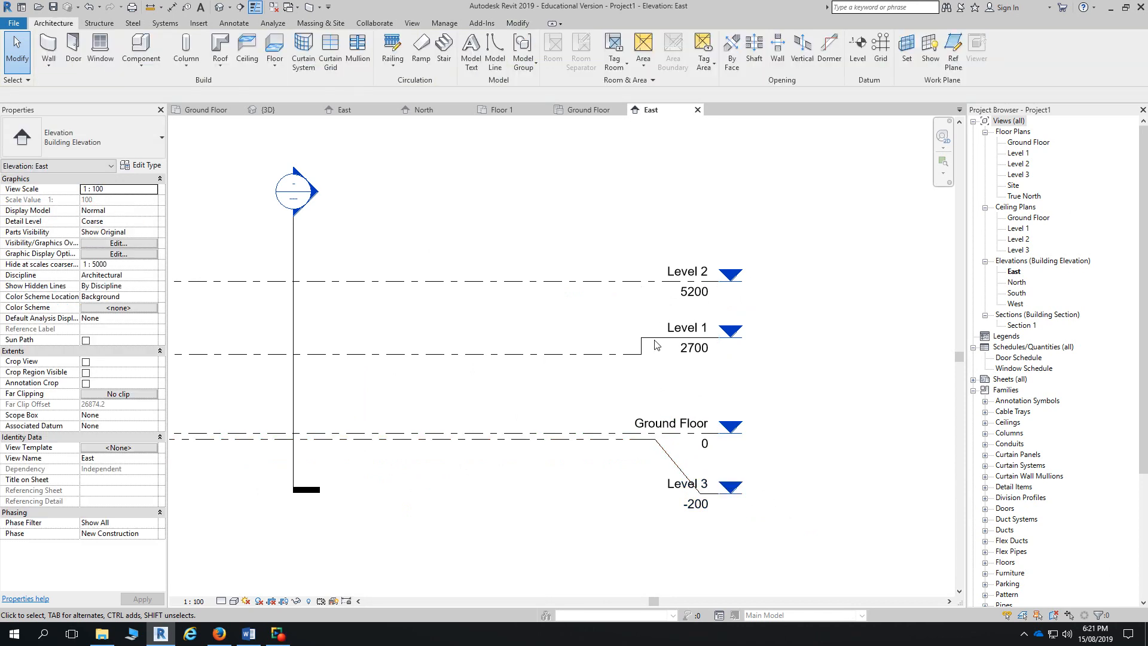
- Move Level 1's label below its line, set Level 2 to 3100 (400 above Level 1), and start the Level tool
{"action": "left_click", "coordinate": [647, 340]}
{"action": "left_click_drag", "start_coordinate": [647, 340], "coordinate": [644, 380]}
{"action": "left_click", "coordinate": [632, 282]}
{"action": "middle_click_drag", "start_coordinate": [496, 349], "coordinate": [637, 344]}
{"action": "left_click", "coordinate": [234, 311]}
{"action": "type", "text": "400"}
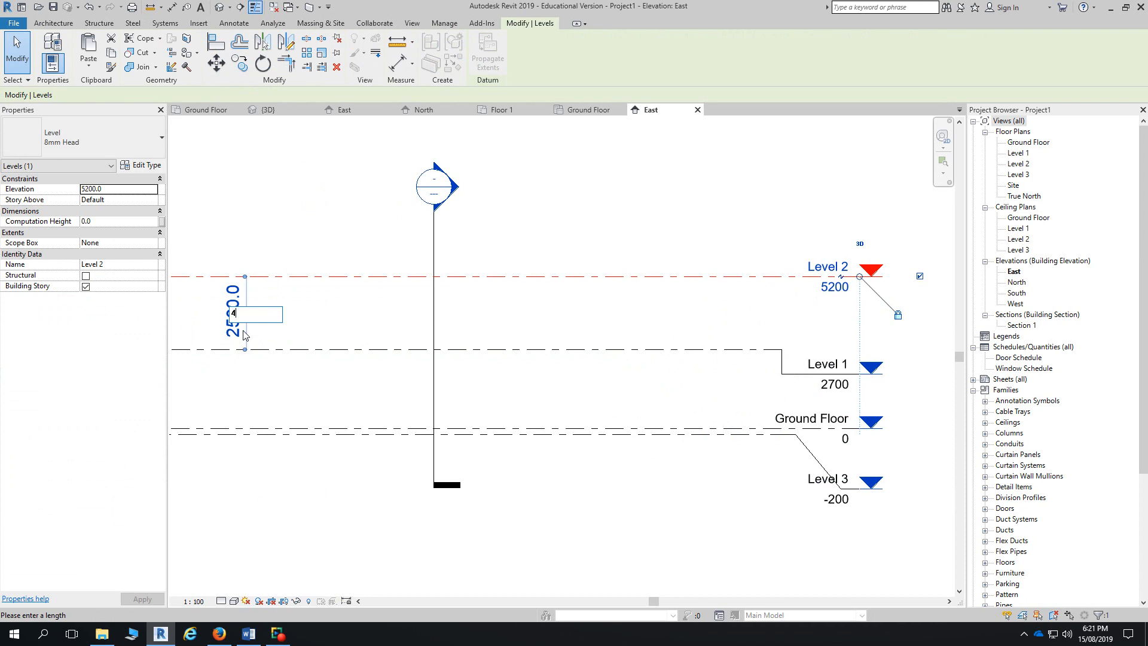
{"action": "key", "text": "Return"}
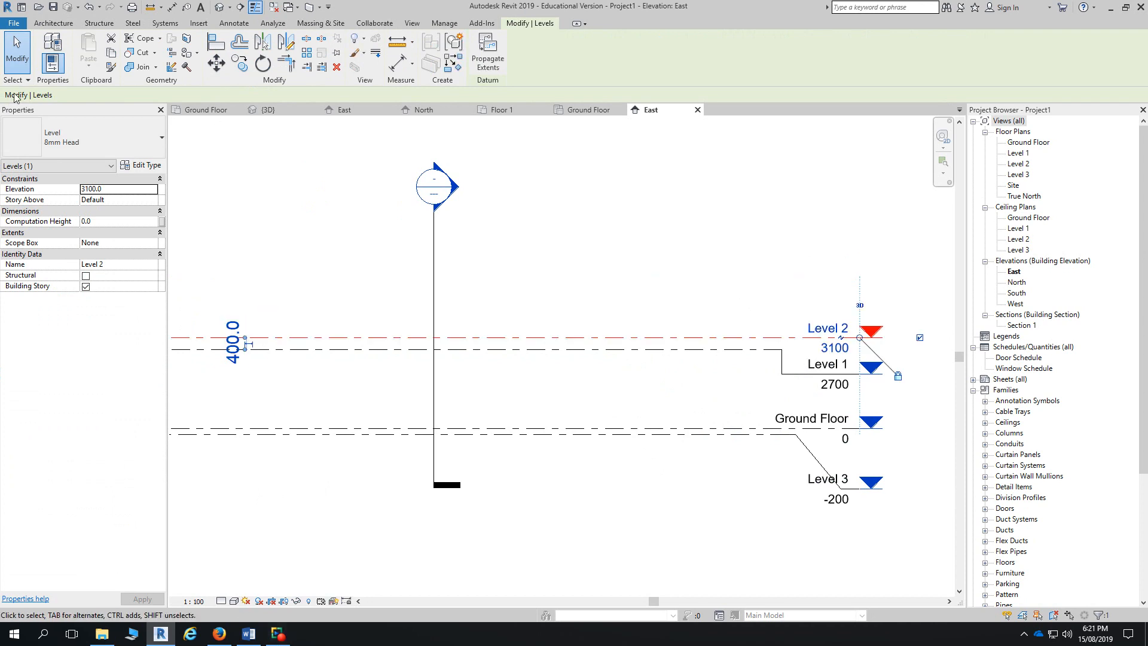
{"action": "left_click", "coordinate": [60, 25]}
{"action": "left_click", "coordinate": [858, 49]}
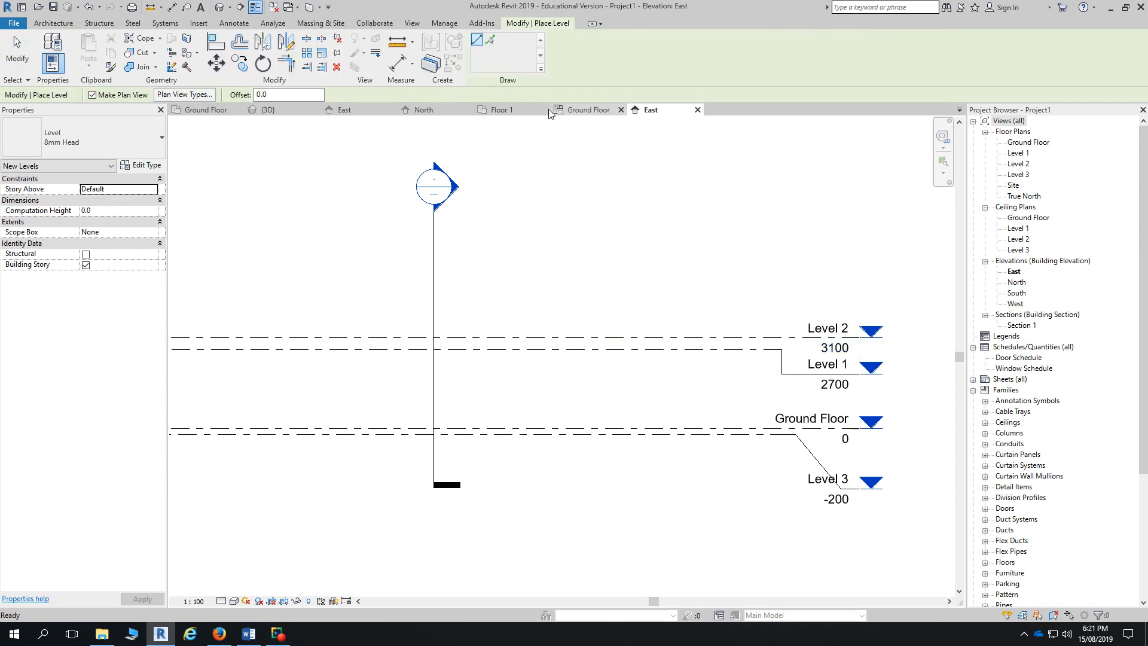
- Use Pick Lines with a 2400 offset from Level 2 to create Level 4 at 5500
{"action": "left_click", "coordinate": [491, 42]}
{"action": "double_click", "coordinate": [261, 94]}
{"action": "type", "text": "240"}
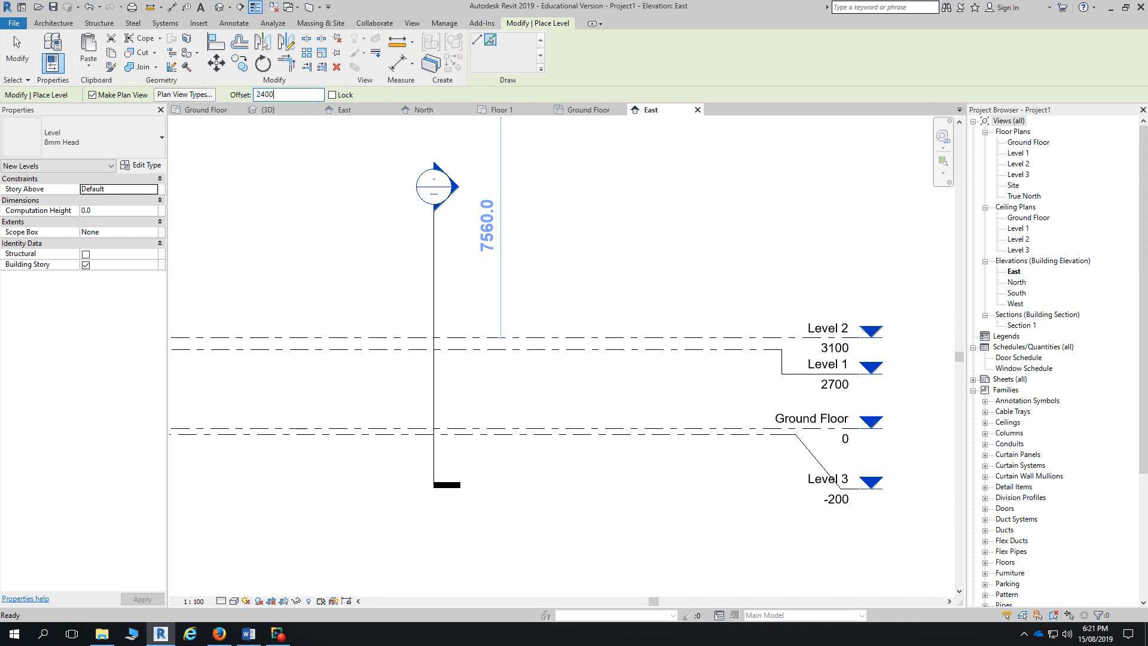
{"action": "left_click", "coordinate": [492, 338]}
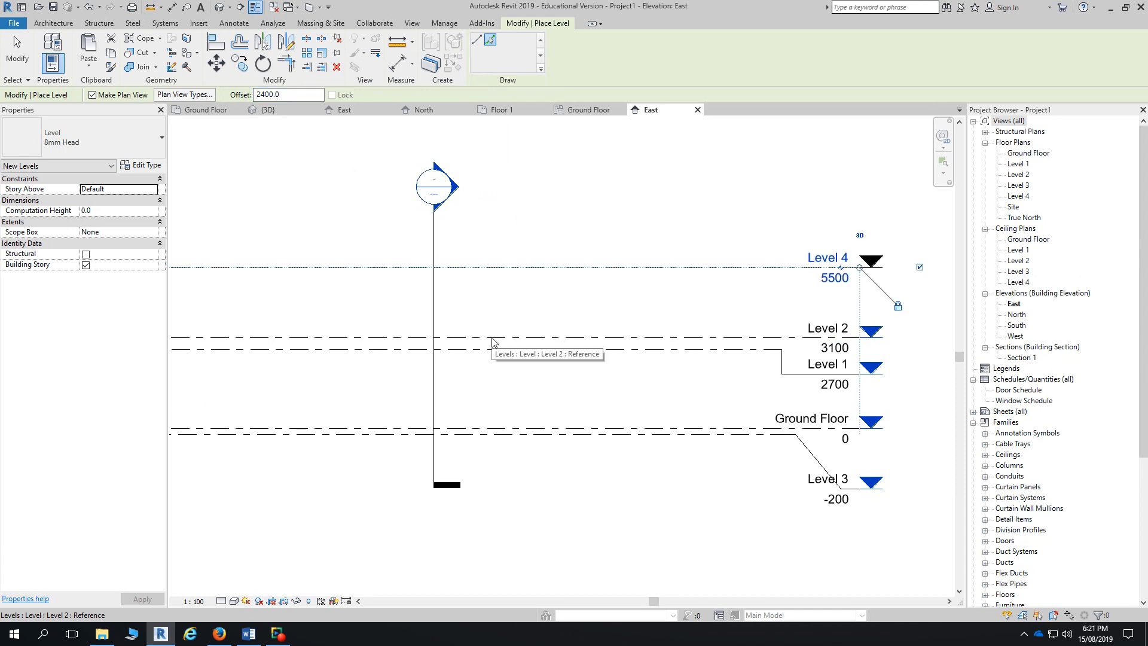
{"action": "left_click", "coordinate": [492, 339]}
{"action": "left_click", "coordinate": [492, 339]}
{"action": "left_click", "coordinate": [492, 339]}
{"action": "left_click", "coordinate": [492, 339]}
{"action": "left_click", "coordinate": [492, 339]}
{"action": "left_click", "coordinate": [493, 339]}
{"action": "left_click", "coordinate": [492, 339]}
{"action": "left_click", "coordinate": [492, 339]}
{"action": "left_click", "coordinate": [492, 339]}
{"action": "left_click", "coordinate": [493, 339]}
{"action": "left_click", "coordinate": [492, 339]}
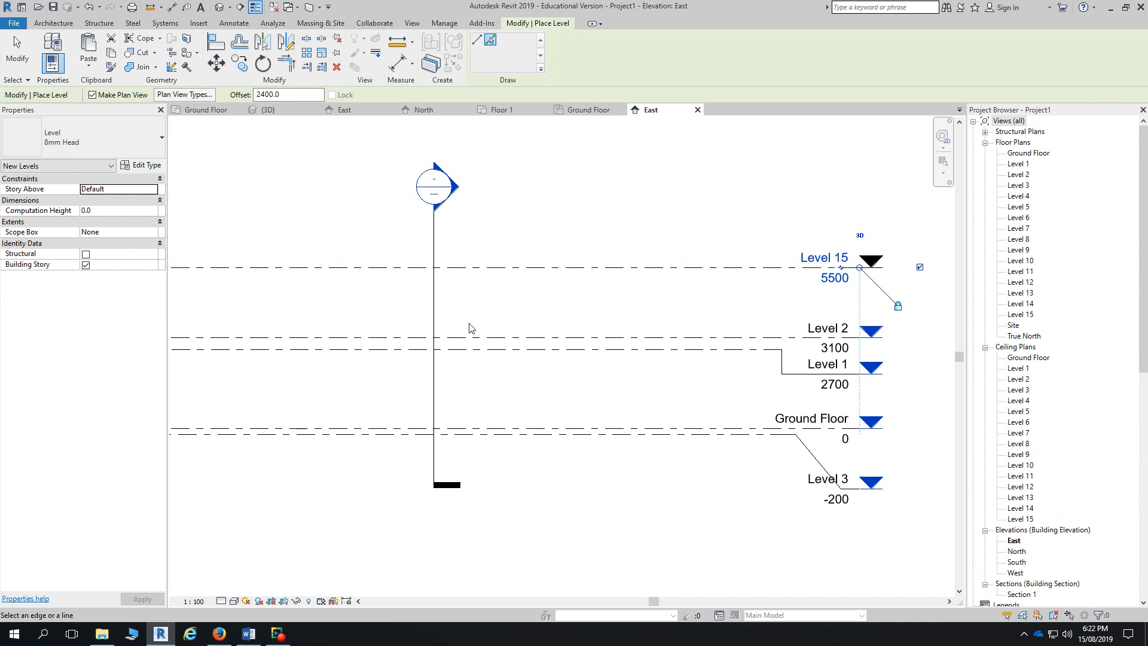
- Undo the 11 accidental extra levels and exit the Level tool
{"action": "left_click", "coordinate": [99, 8]}
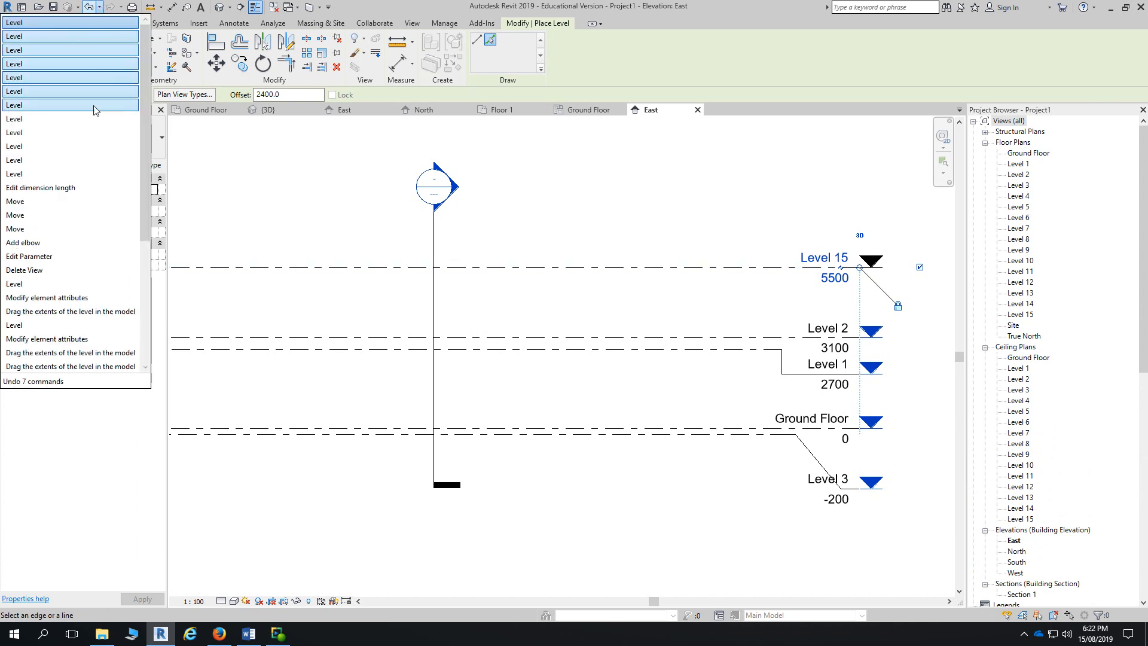
{"action": "left_click", "coordinate": [74, 168]}
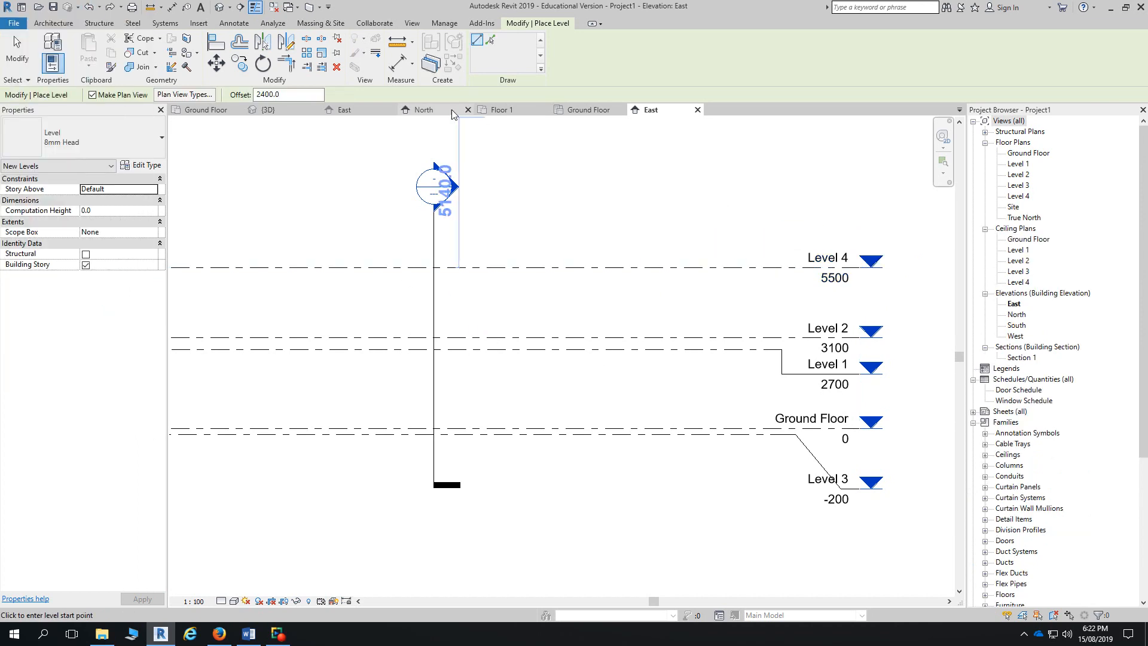
{"action": "left_click", "coordinate": [14, 54]}
{"action": "scroll", "coordinate": [447, 283], "scroll_direction": "down", "scroll_amount": 1}
{"action": "middle_click_drag", "start_coordinate": [447, 283], "coordinate": [557, 296]}
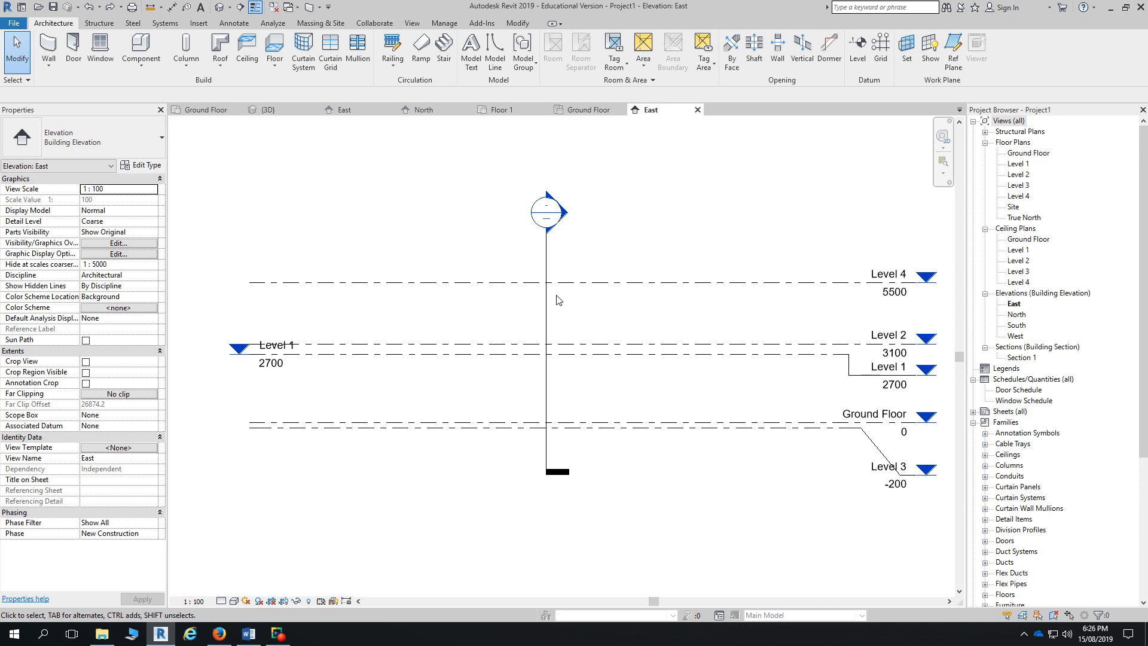
- Draw Level 5 at 7900 across the elevation with Make Plan View turned off
{"action": "left_click", "coordinate": [858, 60]}
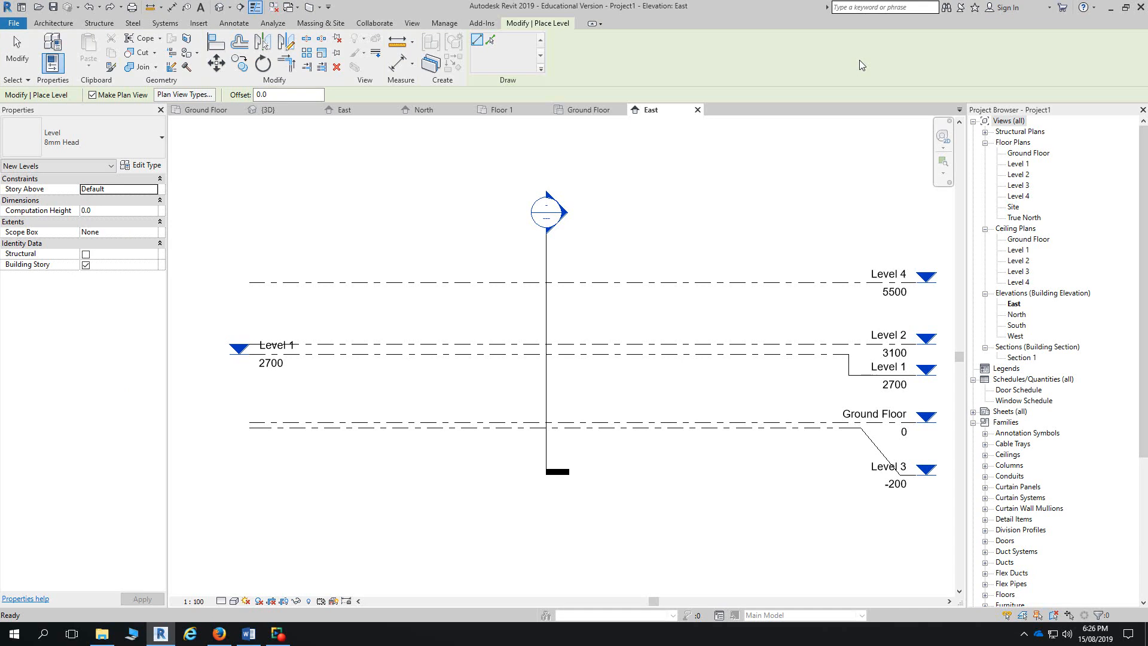
{"action": "left_click", "coordinate": [92, 95]}
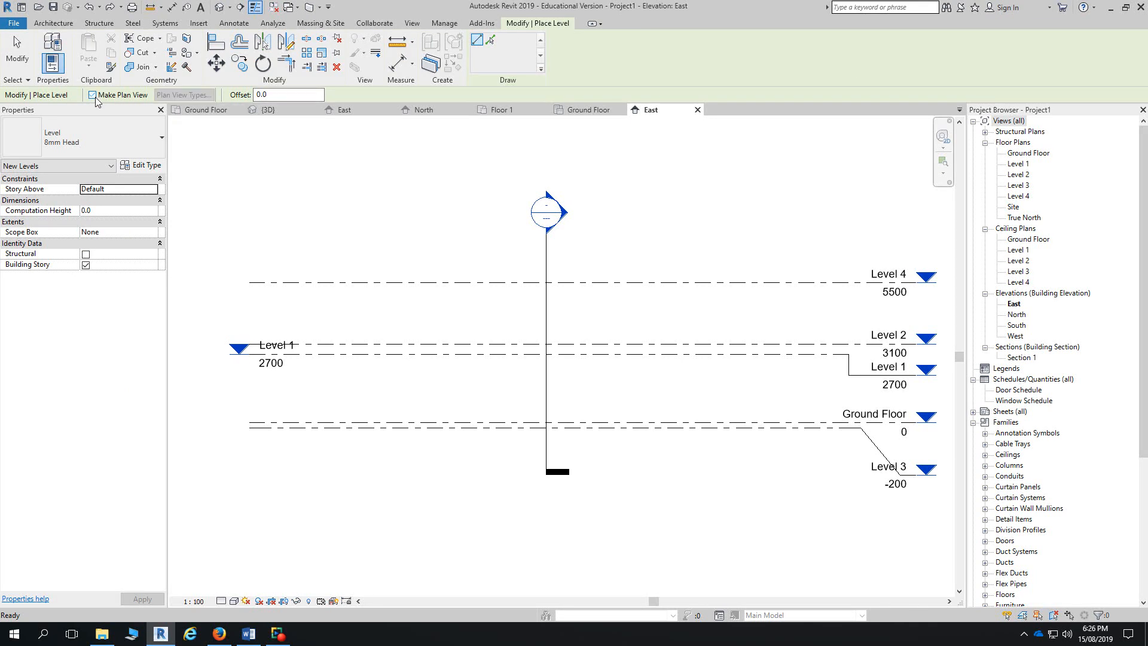
{"action": "left_click", "coordinate": [257, 221]}
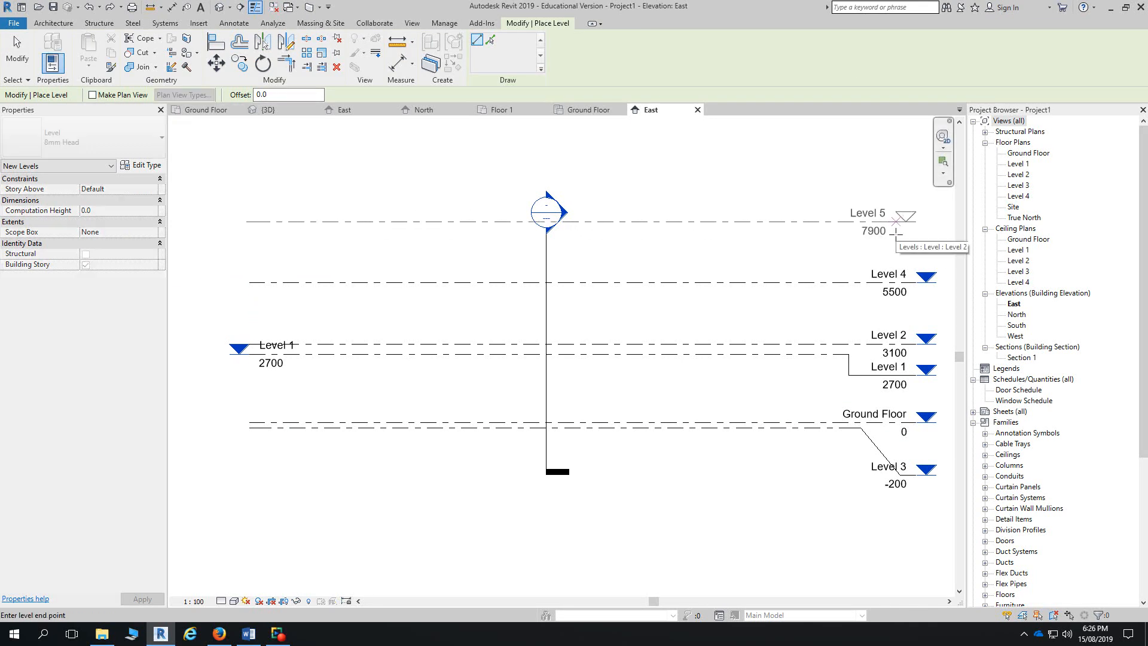
{"action": "left_click", "coordinate": [916, 221]}
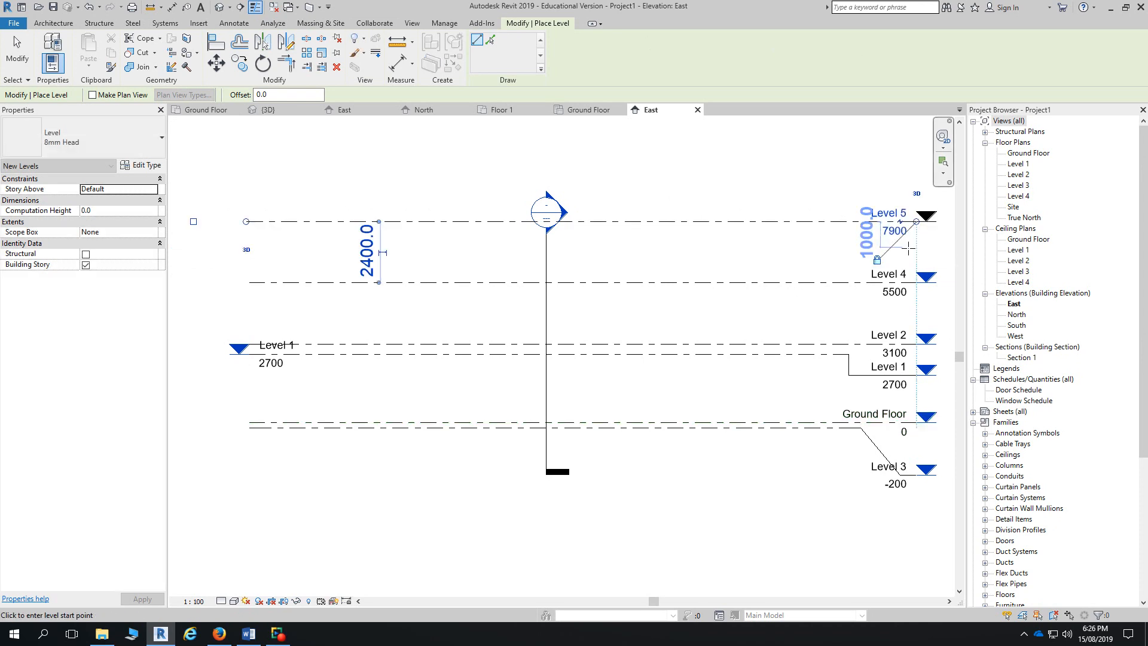
{"action": "key", "text": "Escape"}
{"action": "key", "text": "Escape"}
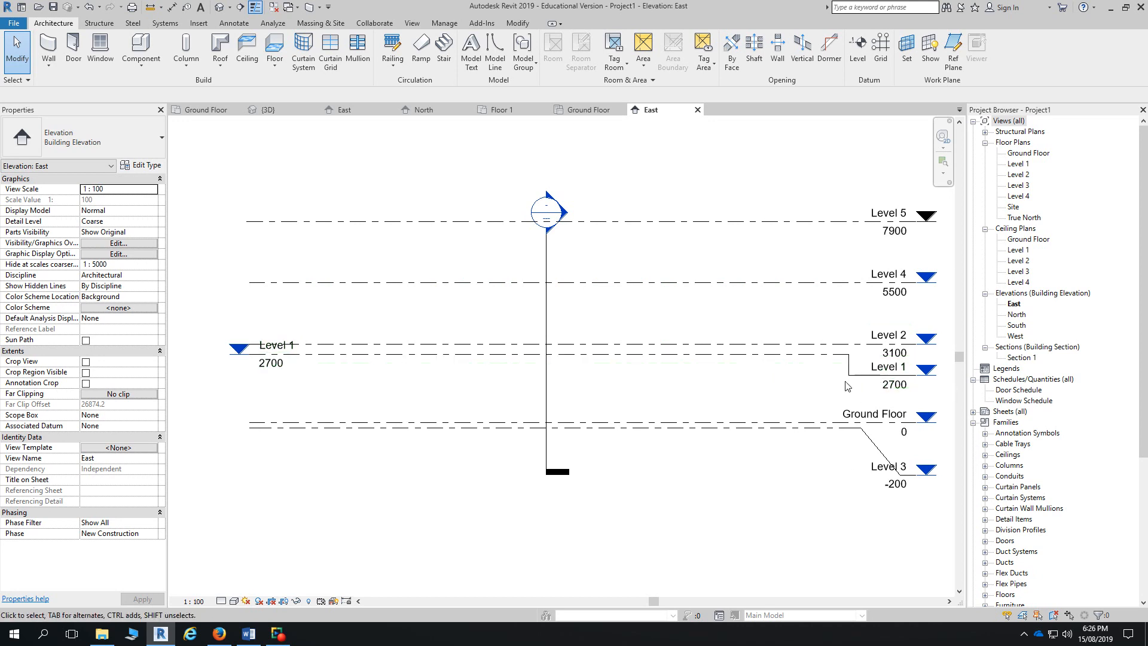
- Delete Level 5, then draw Level 6 at 7700 (2200 above Level 4) with Make Plan View off
{"action": "left_click", "coordinate": [829, 227]}
{"action": "key", "text": "Delete"}
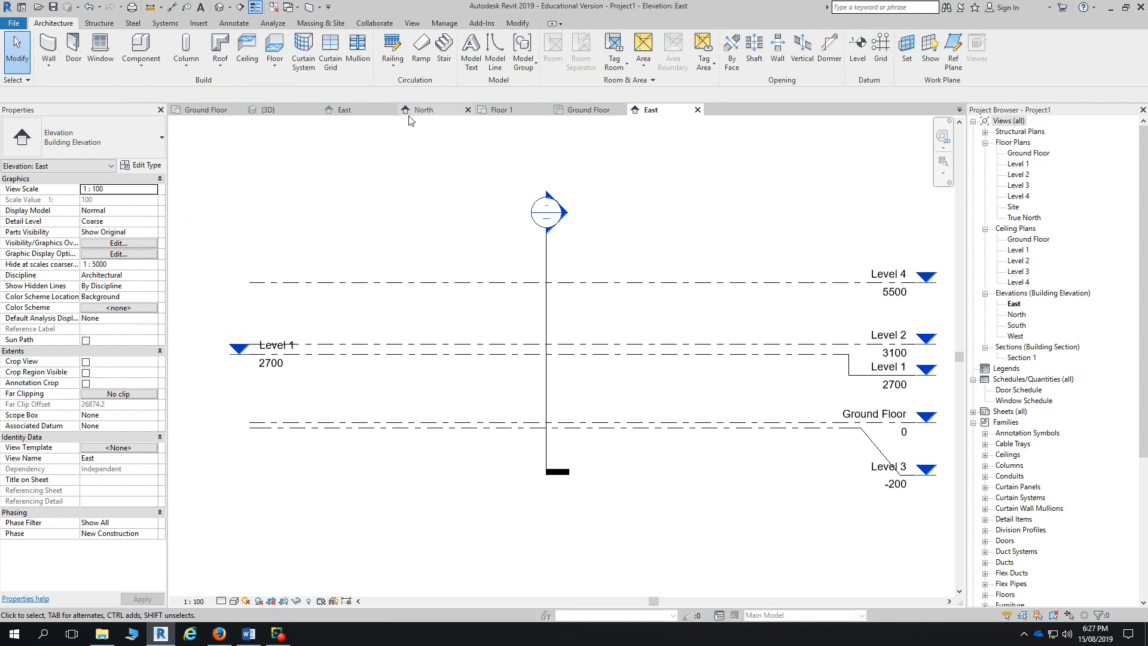
{"action": "left_click", "coordinate": [857, 52]}
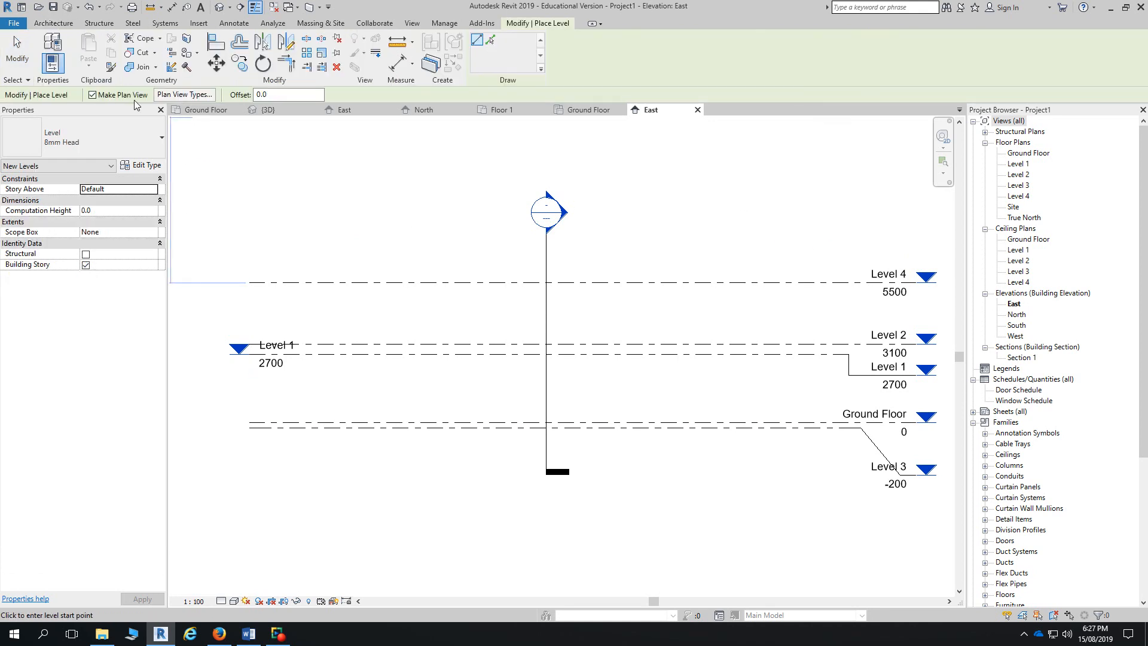
{"action": "left_click", "coordinate": [92, 95]}
{"action": "left_click", "coordinate": [250, 227]}
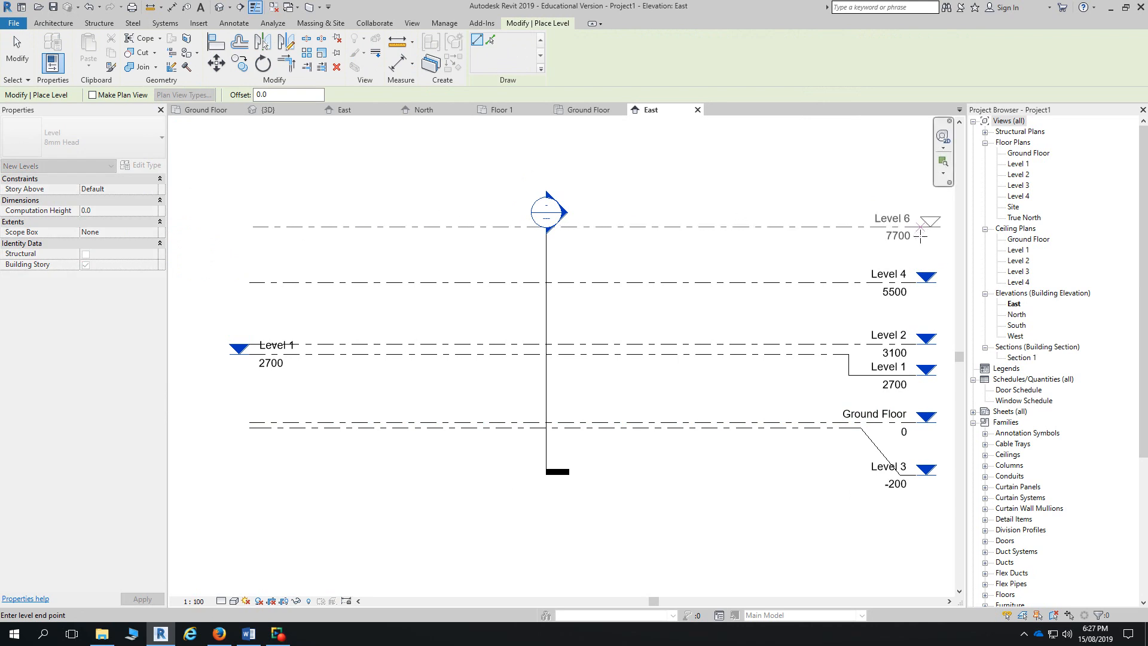
{"action": "left_click", "coordinate": [919, 235]}
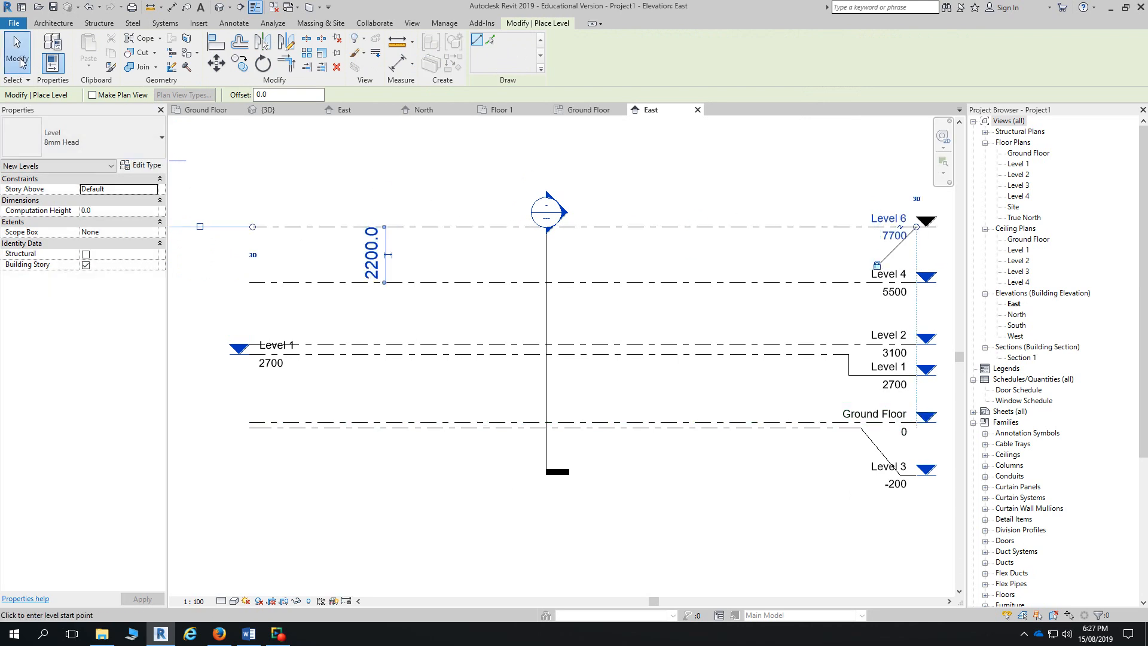
{"action": "left_click", "coordinate": [20, 62]}
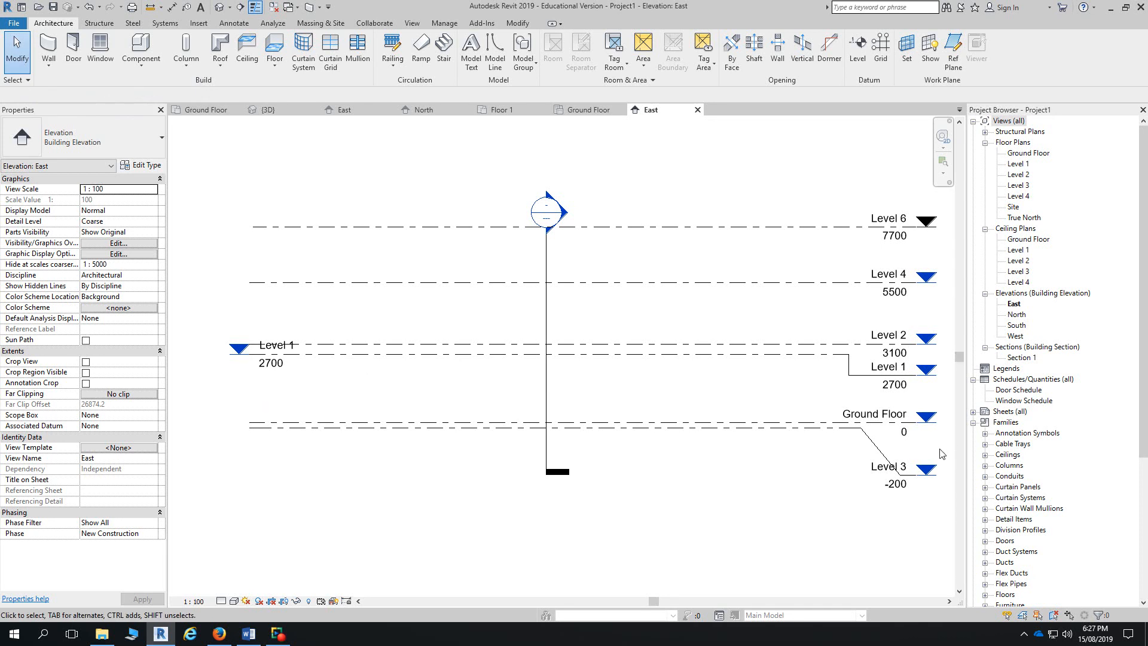
- Rename the Ground Floor level to 'GF FFL' and accept renaming its floor and ceiling plan views
{"action": "left_click", "coordinate": [817, 427]}
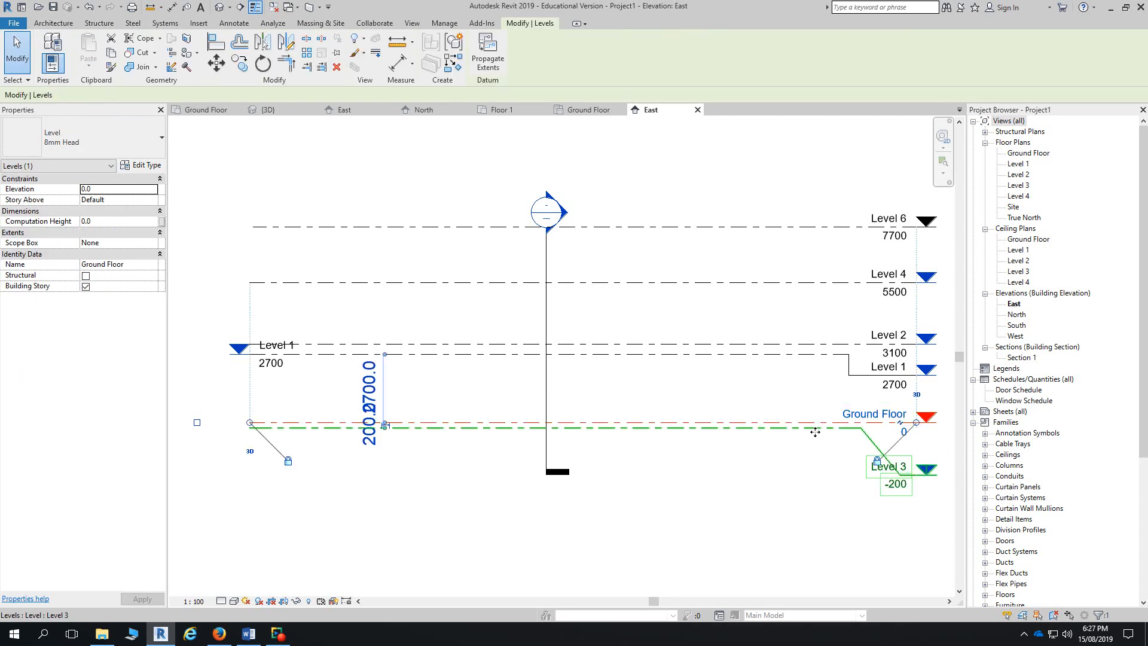
{"action": "left_click", "coordinate": [871, 415]}
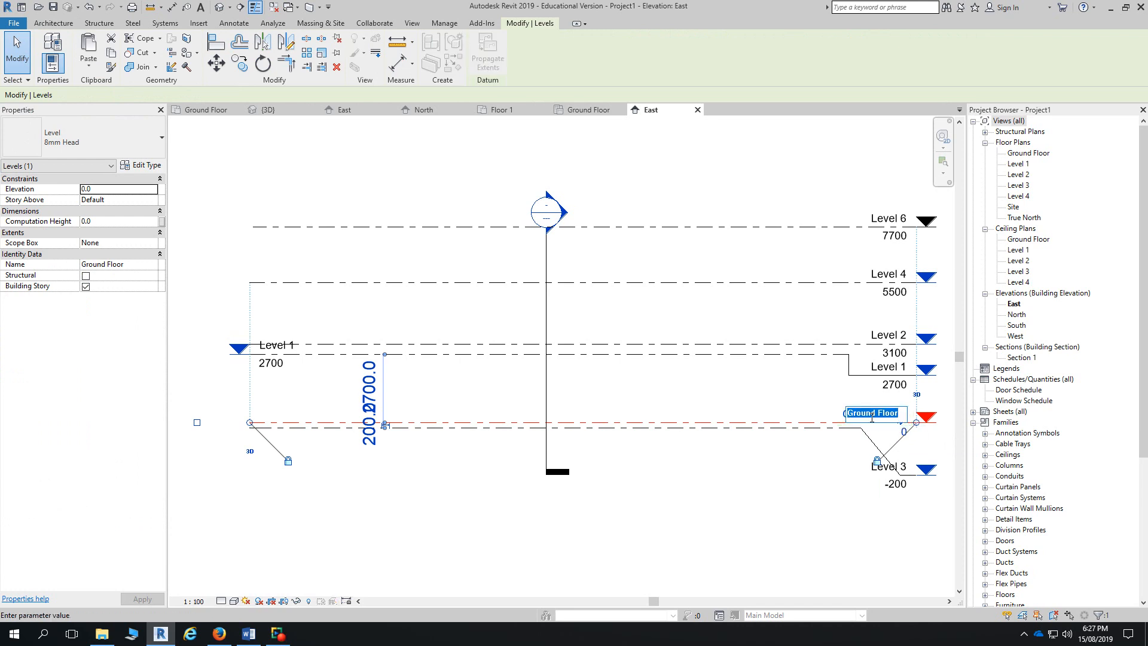
{"action": "type", "text": "gf"}
{"action": "key", "text": "BackSpace"}
{"action": "key", "text": "BackSpace"}
{"action": "type", "text": "GF"}
{"action": "type", "text": "L"}
{"action": "key", "text": "Return"}
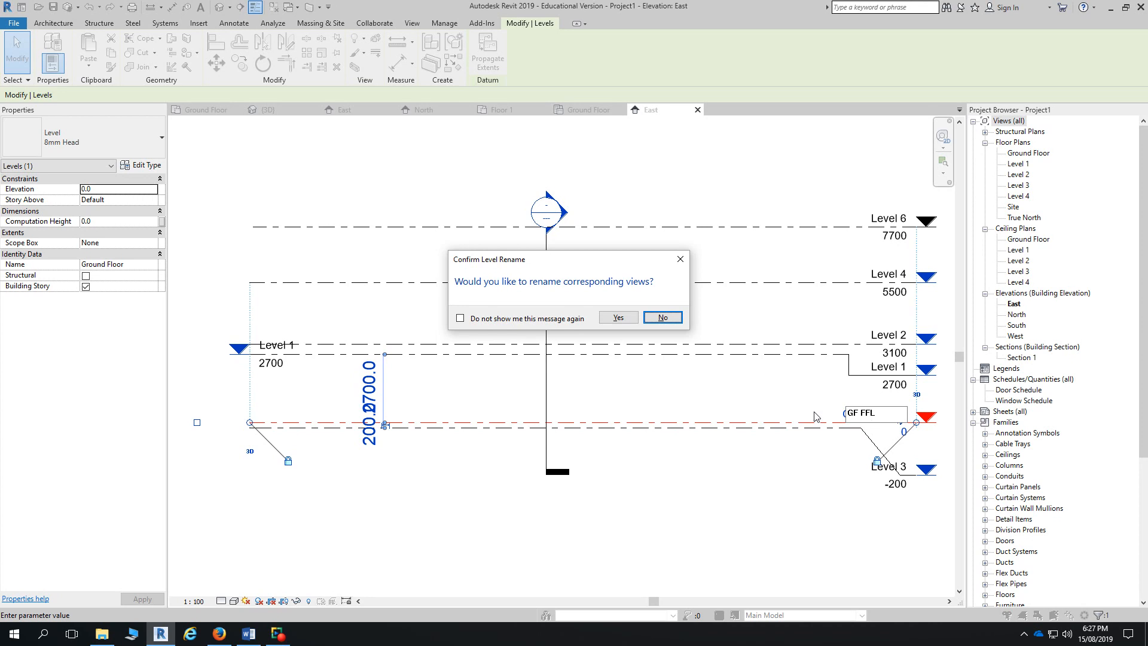
{"action": "left_click", "coordinate": [618, 319]}
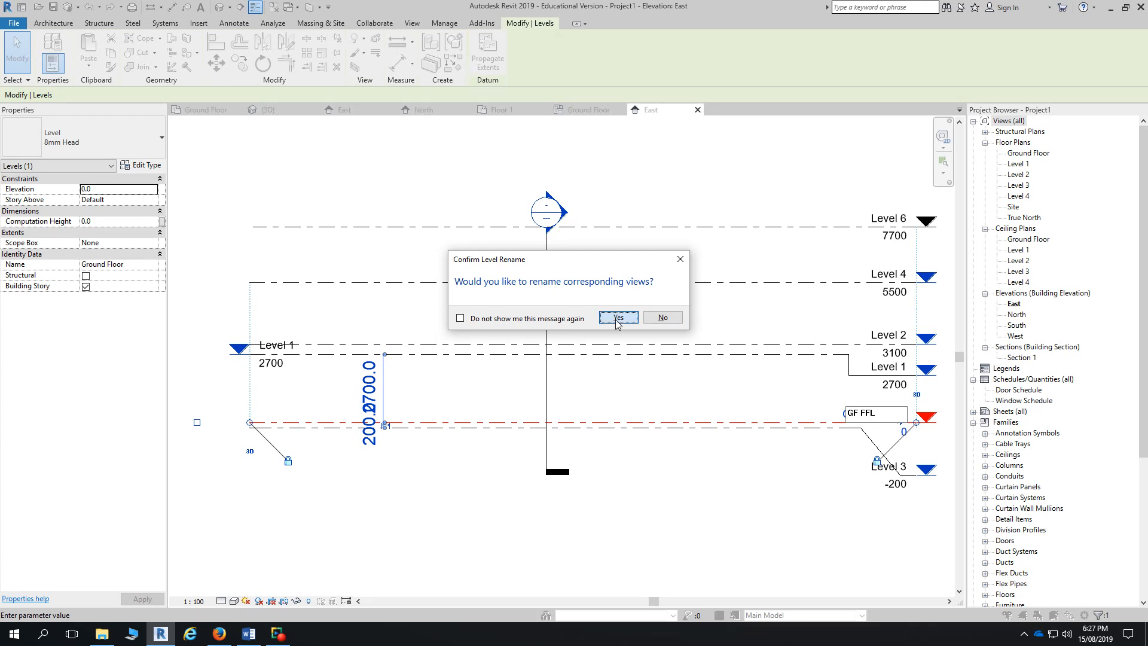
{"action": "left_click", "coordinate": [618, 317]}
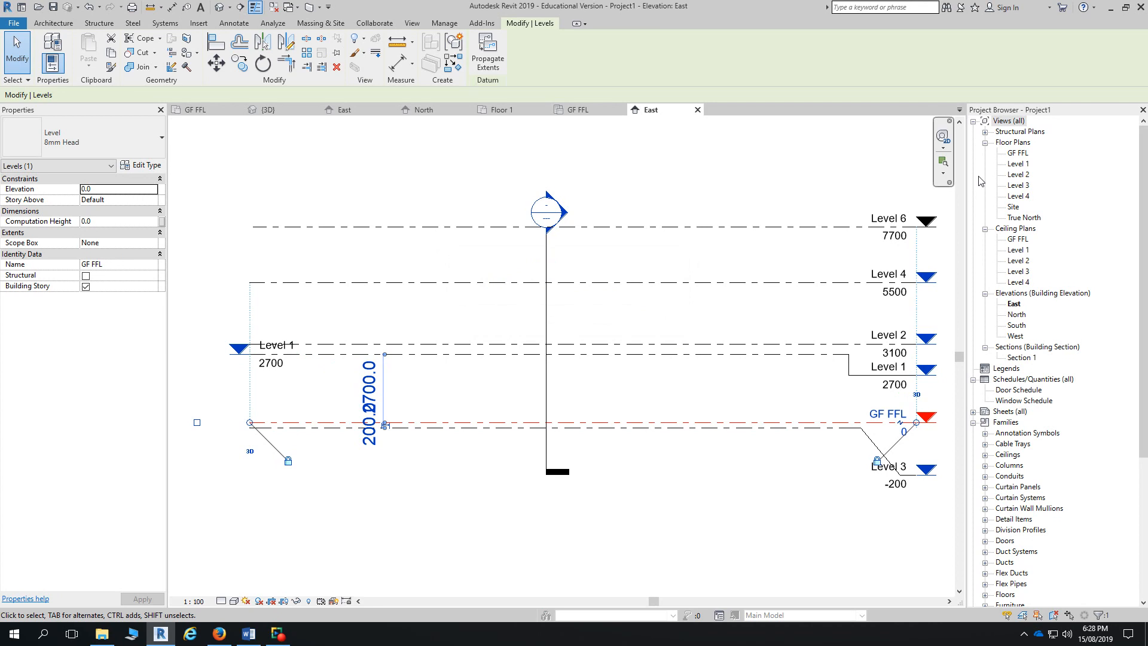
- Rename floor plan GF FFL to '00 Ground Floor Plan', declining to rename the level
{"action": "left_click", "coordinate": [1018, 153]}
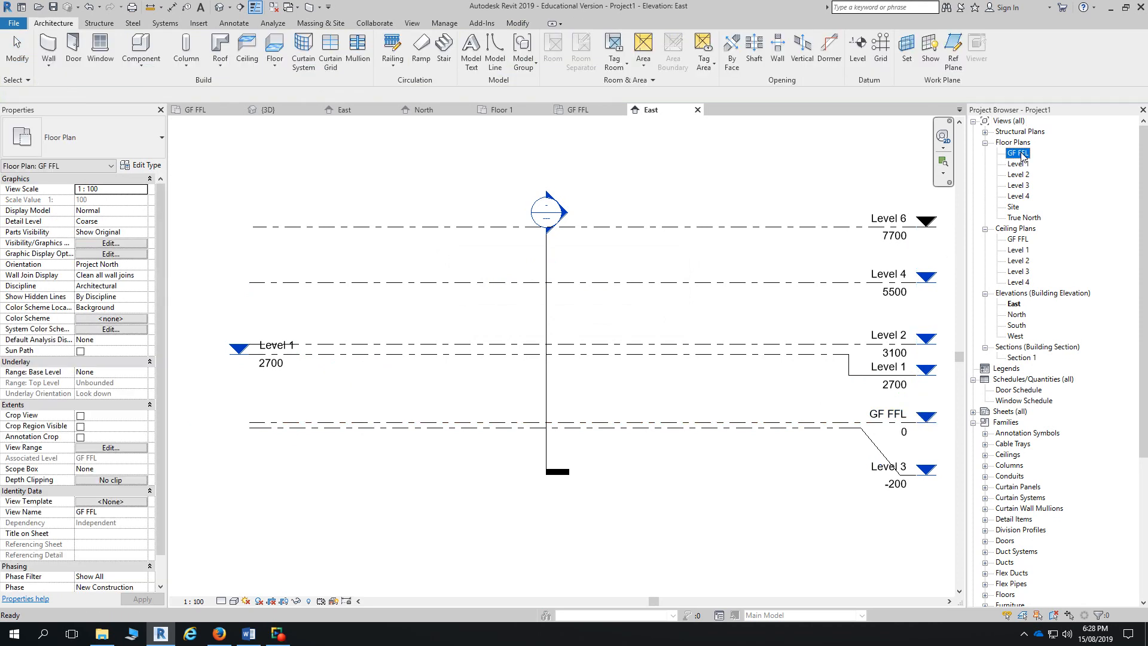
{"action": "left_click", "coordinate": [1022, 154]}
{"action": "left_click", "coordinate": [1026, 163]}
{"action": "left_click", "coordinate": [1025, 153]}
{"action": "right_click", "coordinate": [1023, 153]}
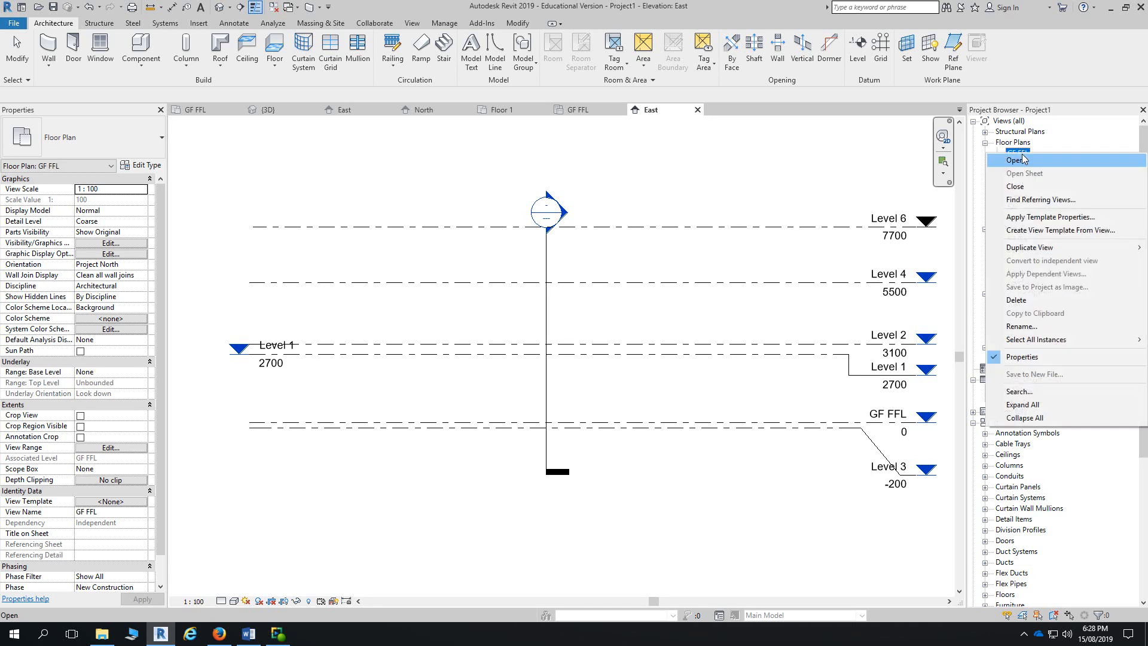
{"action": "left_click", "coordinate": [1037, 326]}
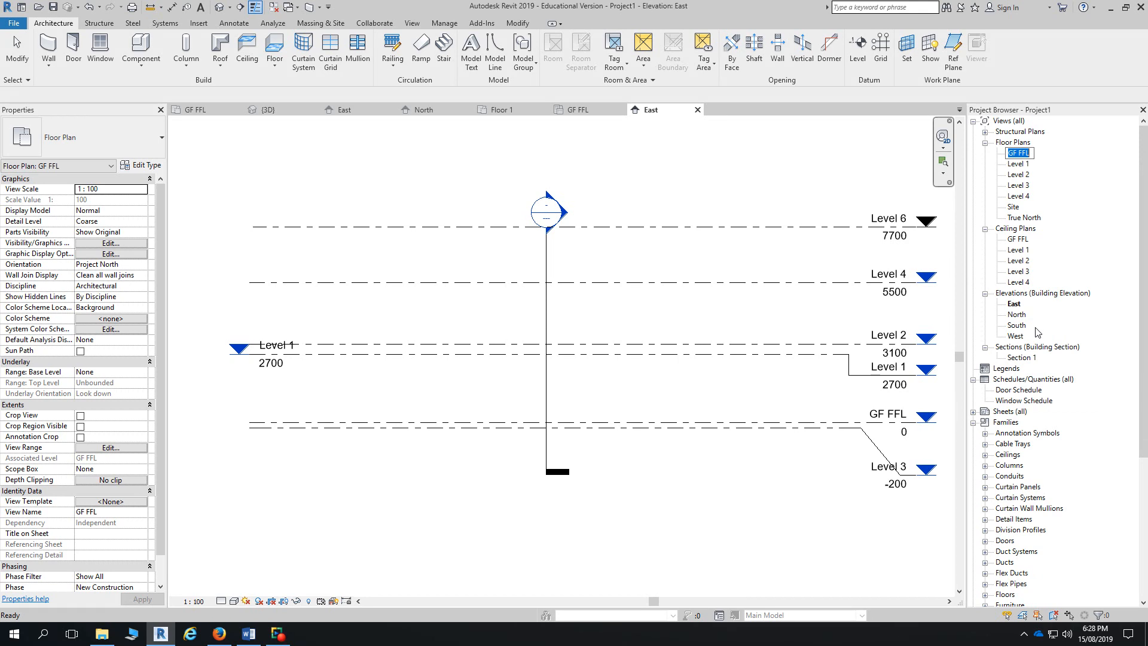
{"action": "type", "text": "00 Ground Floor Plan"}
{"action": "key", "text": "Return"}
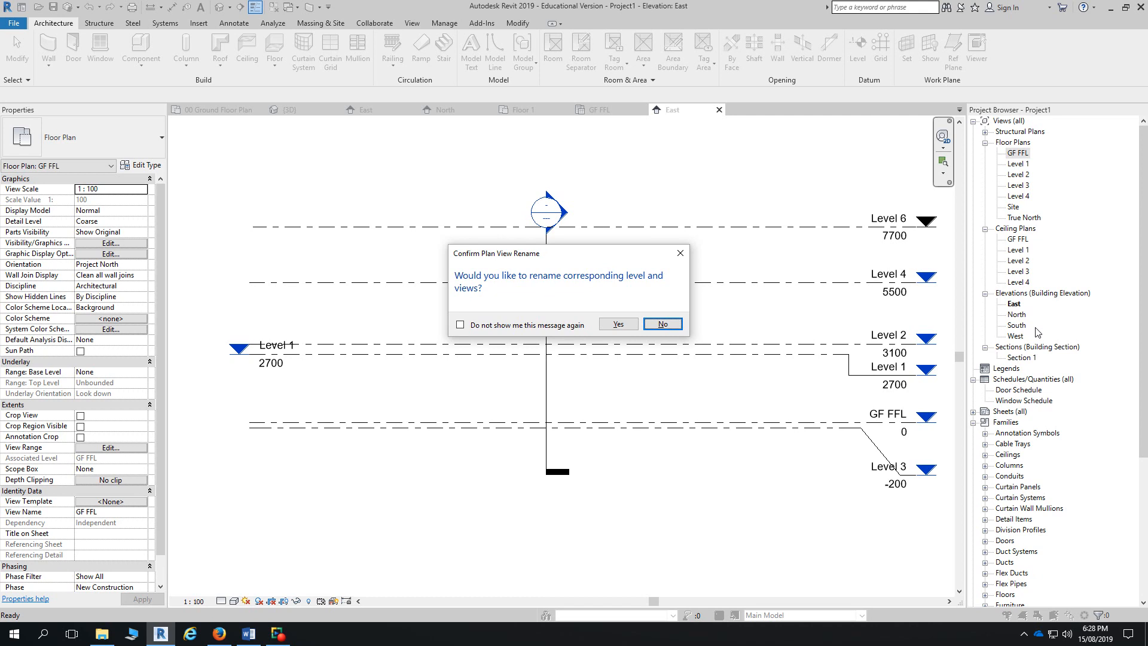
{"action": "left_click", "coordinate": [664, 324]}
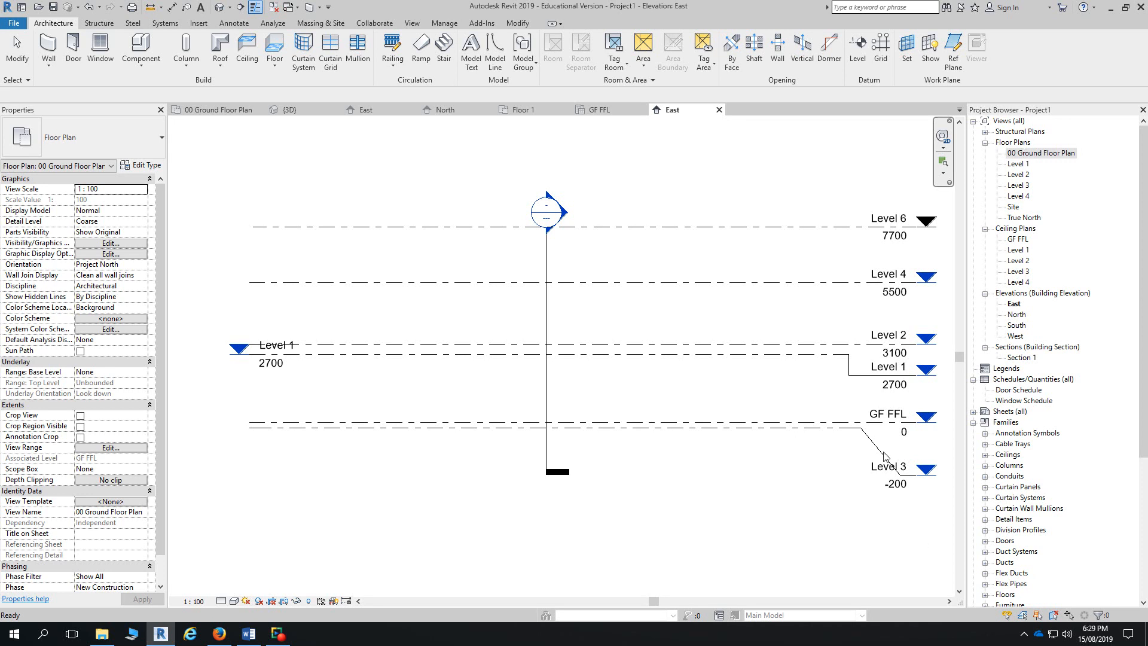
{"action": "left_click", "coordinate": [882, 374]}
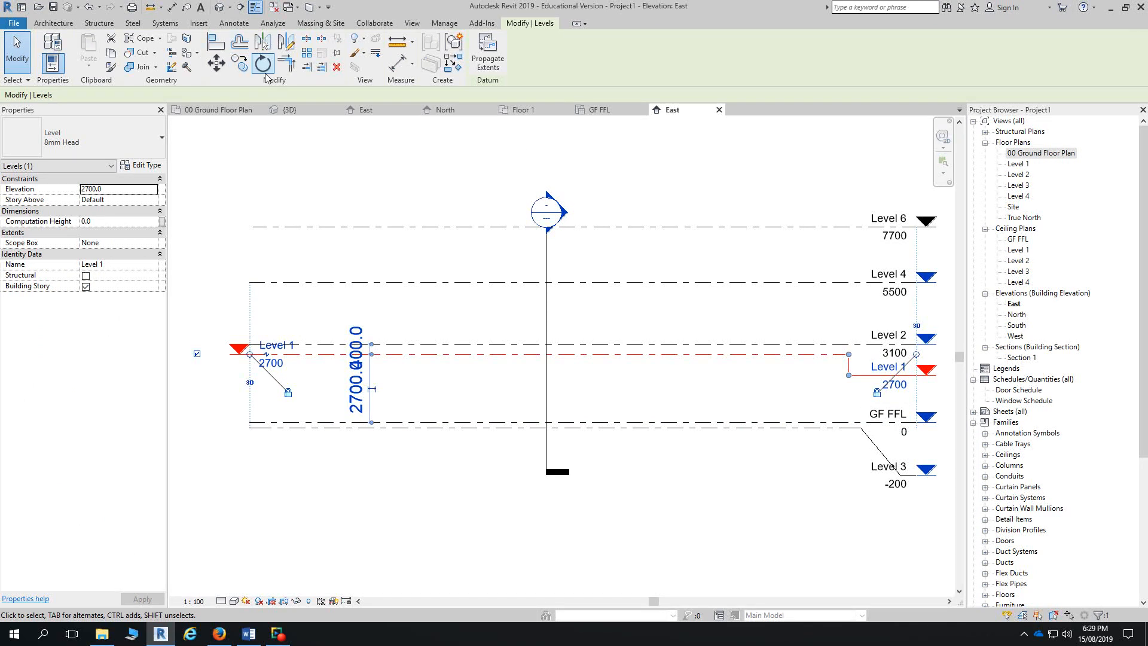
{"action": "left_click", "coordinate": [221, 9]}
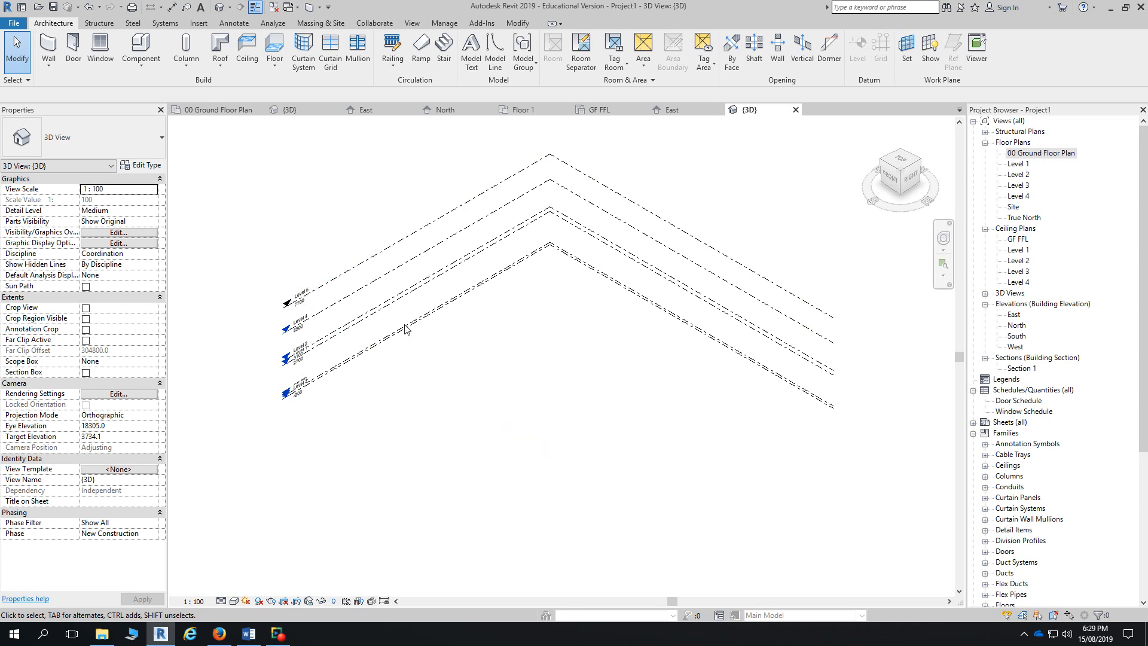
{"action": "left_click", "coordinate": [409, 272]}
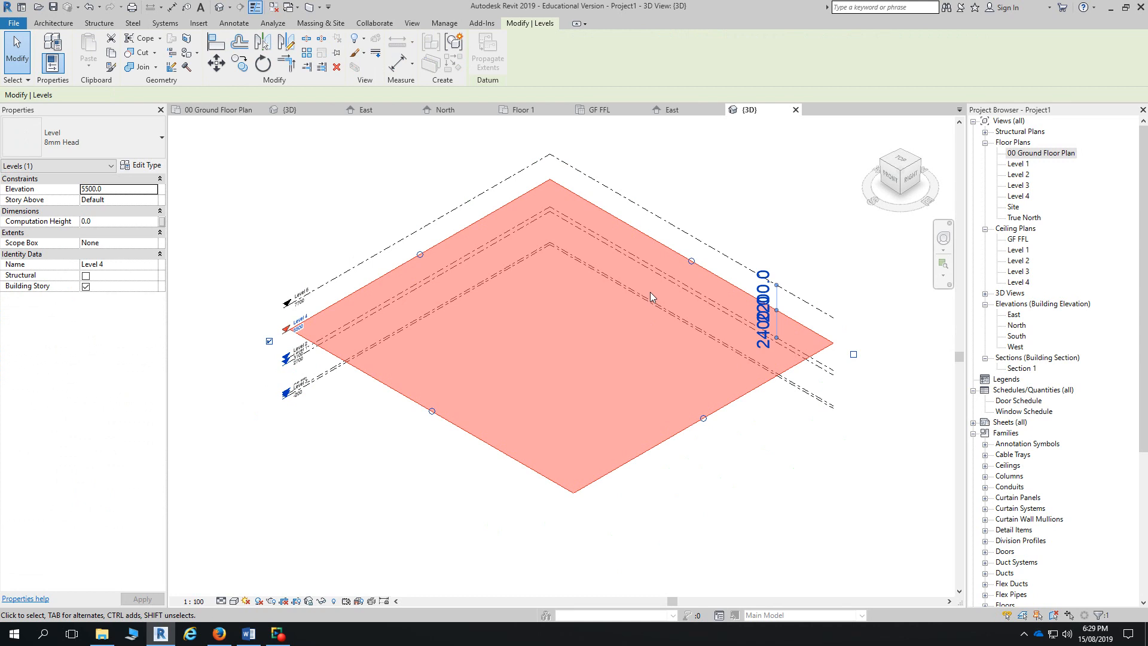
{"action": "left_click", "coordinate": [795, 110]}
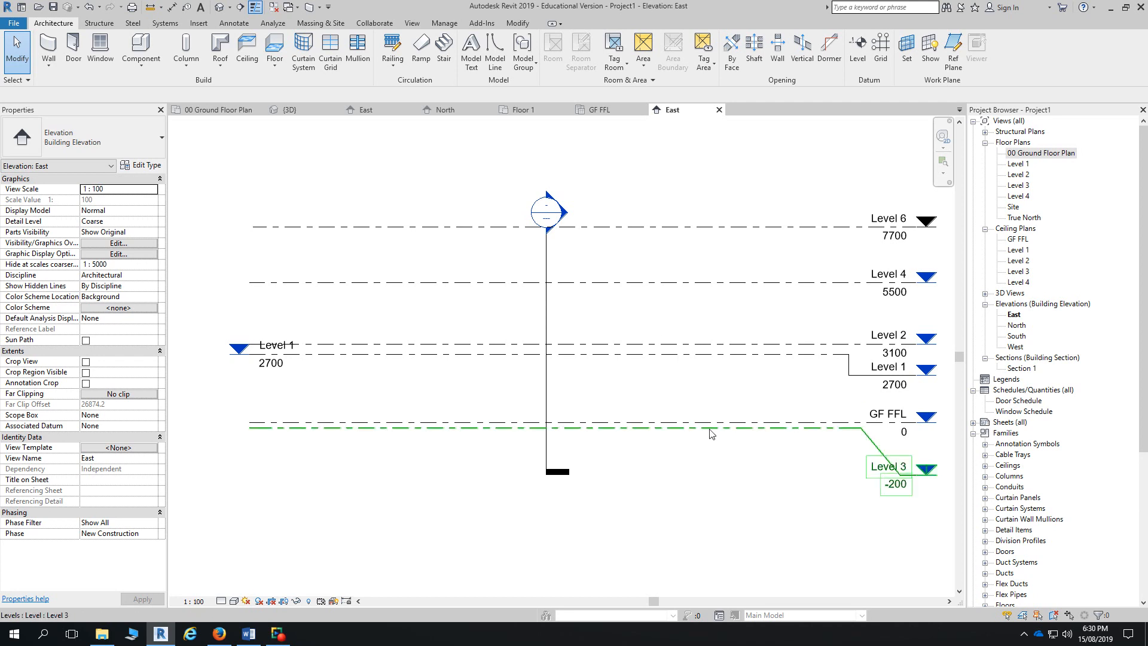
- Rename Level 1 to 'GF FCL', renaming its views to match
{"action": "left_click", "coordinate": [879, 369]}
{"action": "left_click", "coordinate": [879, 367]}
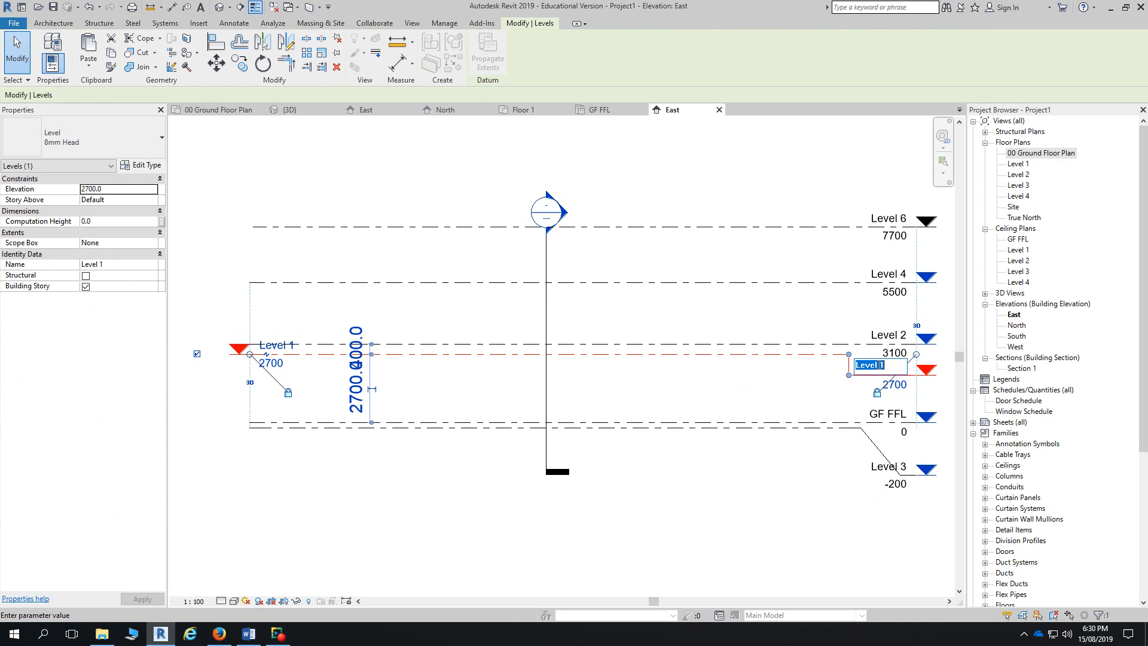
{"action": "type", "text": "GF FCL"}
{"action": "key", "text": "Return"}
{"action": "left_click", "coordinate": [622, 320]}
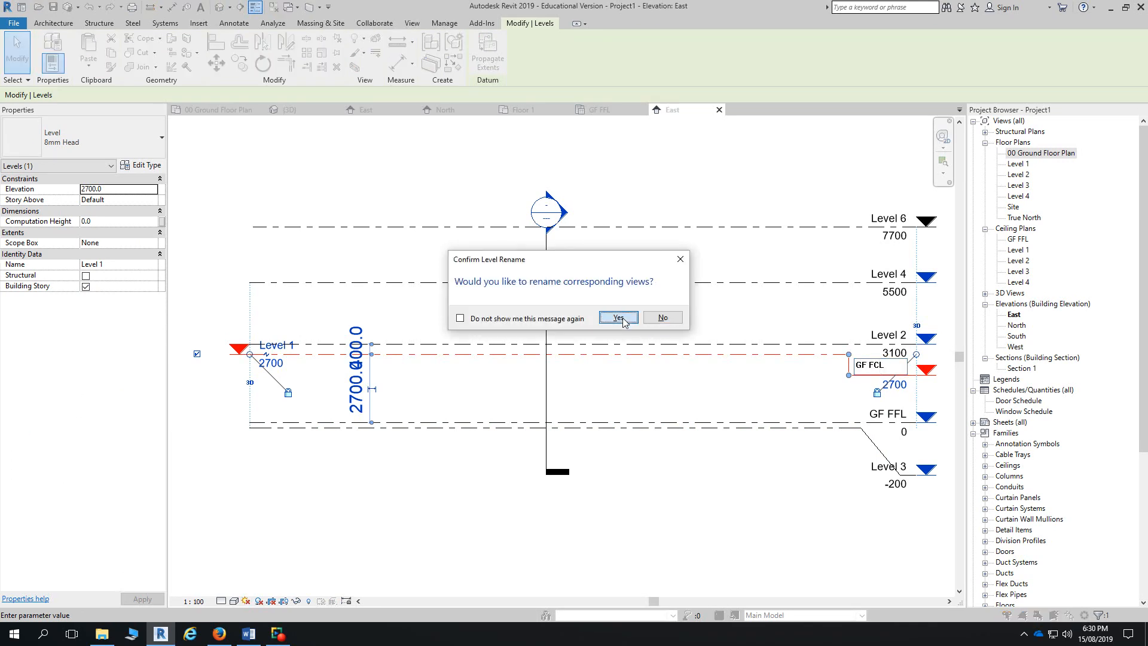
- Rename Level 2 to 'FF FFL', renaming its views to match
{"action": "left_click", "coordinate": [876, 336]}
{"action": "left_click", "coordinate": [876, 337]}
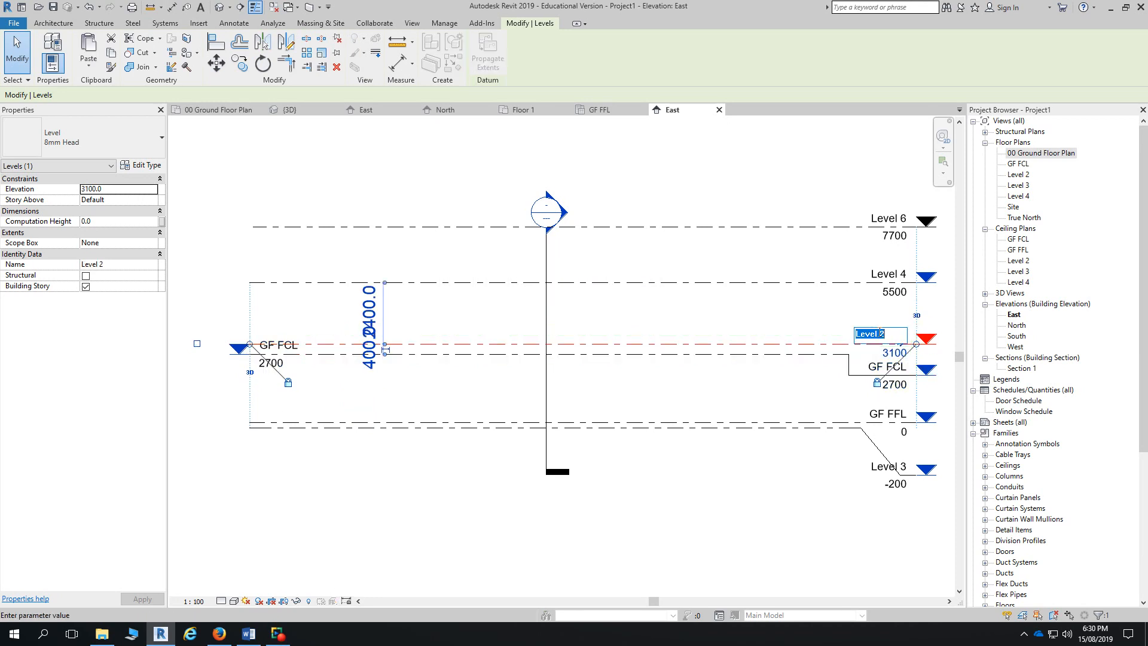
{"action": "type", "text": "FF FFL"}
{"action": "key", "text": "Return"}
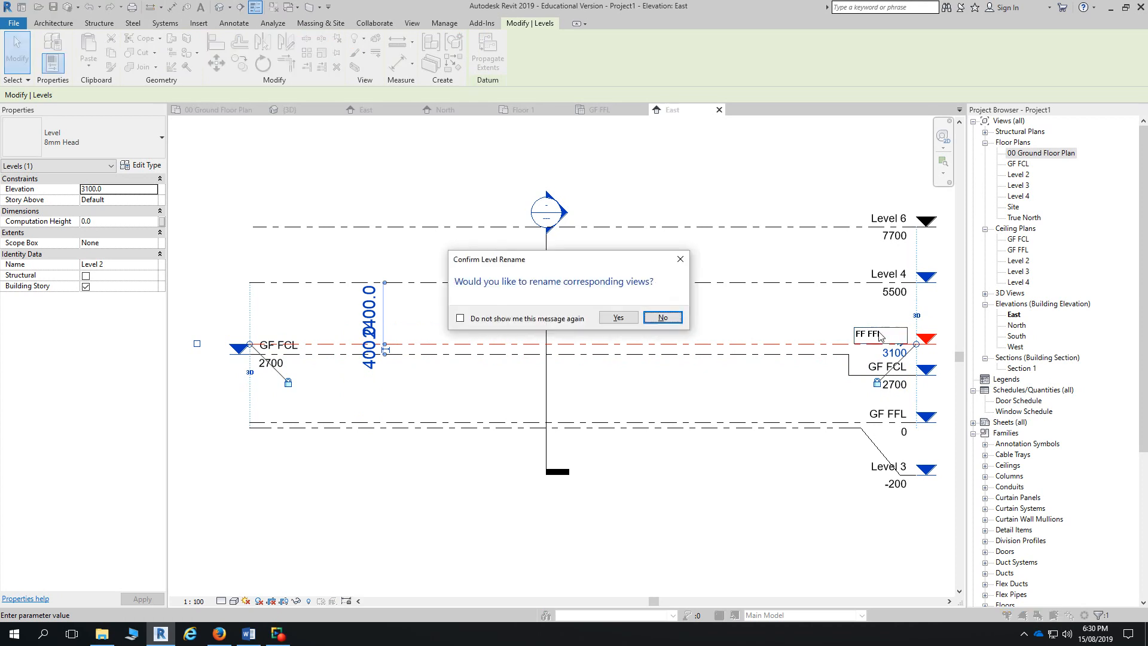
{"action": "key", "text": "Return"}
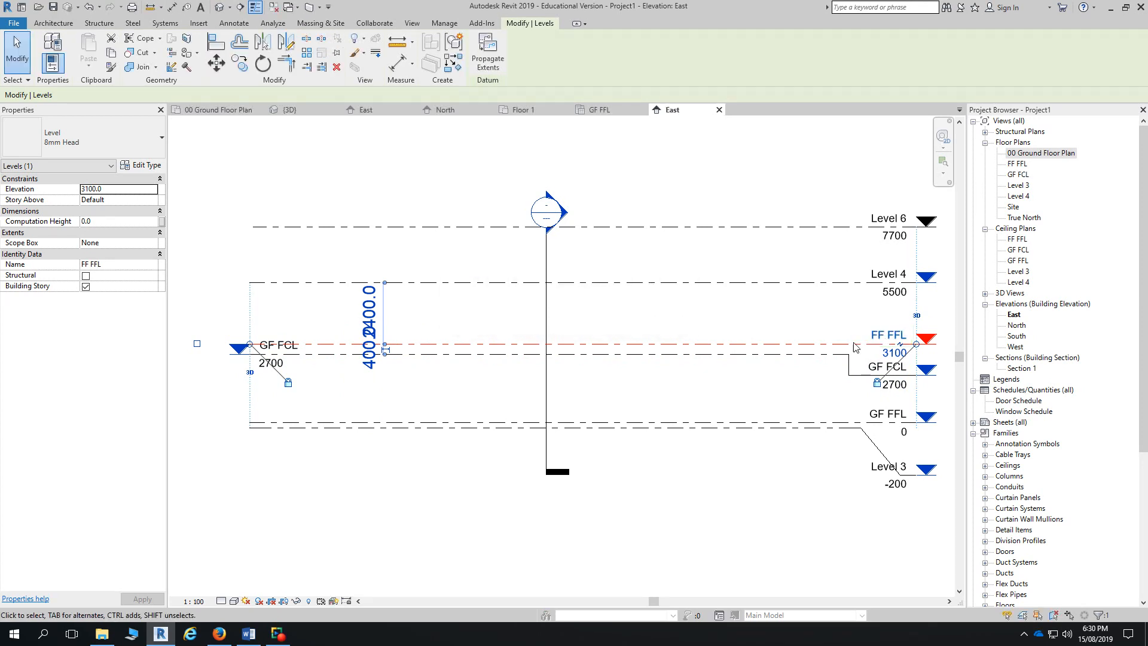
- Rename Level 4 to 'FF FCL' while keeping its views' existing names
{"action": "left_click", "coordinate": [879, 274]}
{"action": "left_click", "coordinate": [881, 273]}
{"action": "type", "text": "FF FCL"}
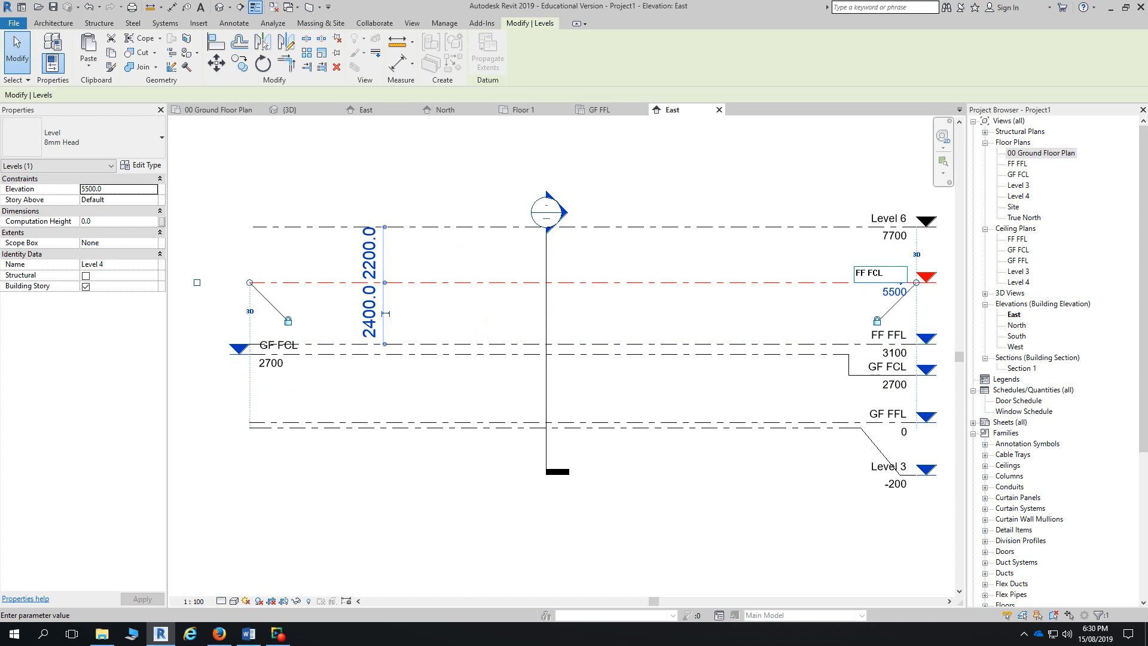
{"action": "key", "text": "Return"}
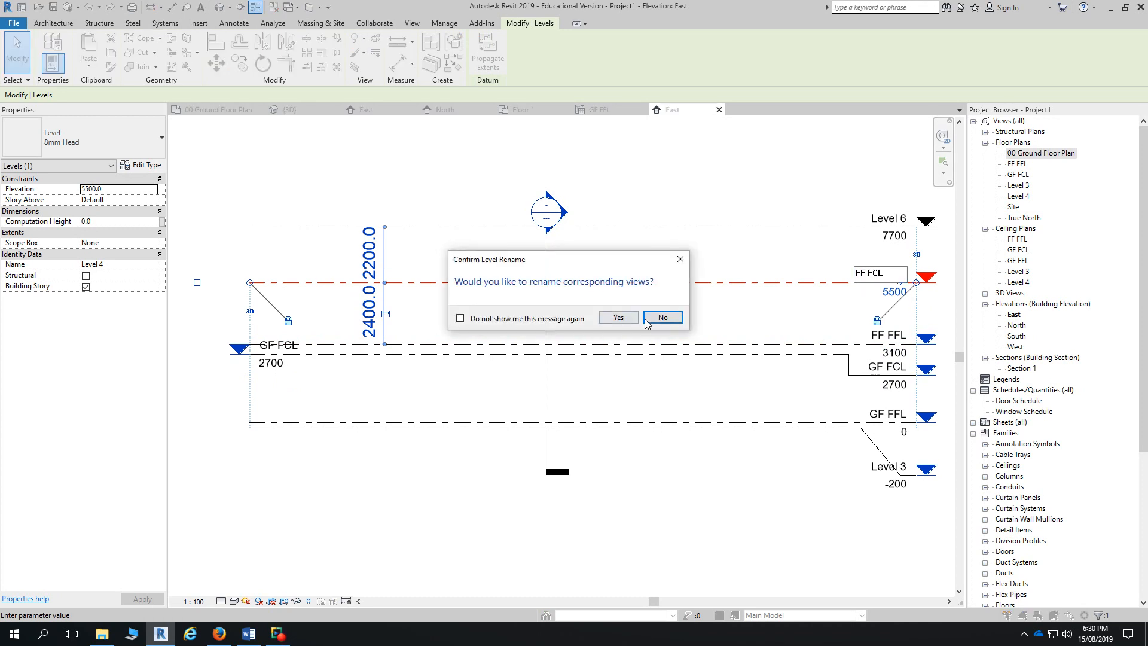
{"action": "left_click", "coordinate": [663, 318]}
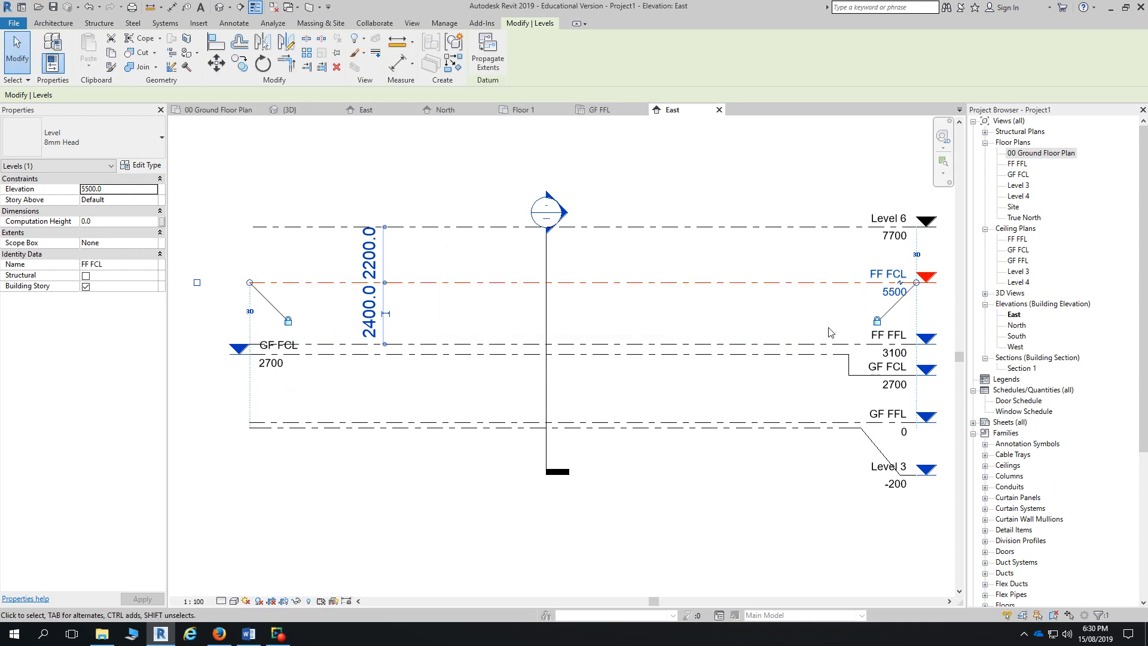
{"action": "left_click", "coordinate": [1021, 165]}
- Rename floor plan FF FFL to '03 First Floor Plan', keeping the level name FF FFL
{"action": "left_click", "coordinate": [1020, 165]}
{"action": "type", "text": "03 First"}
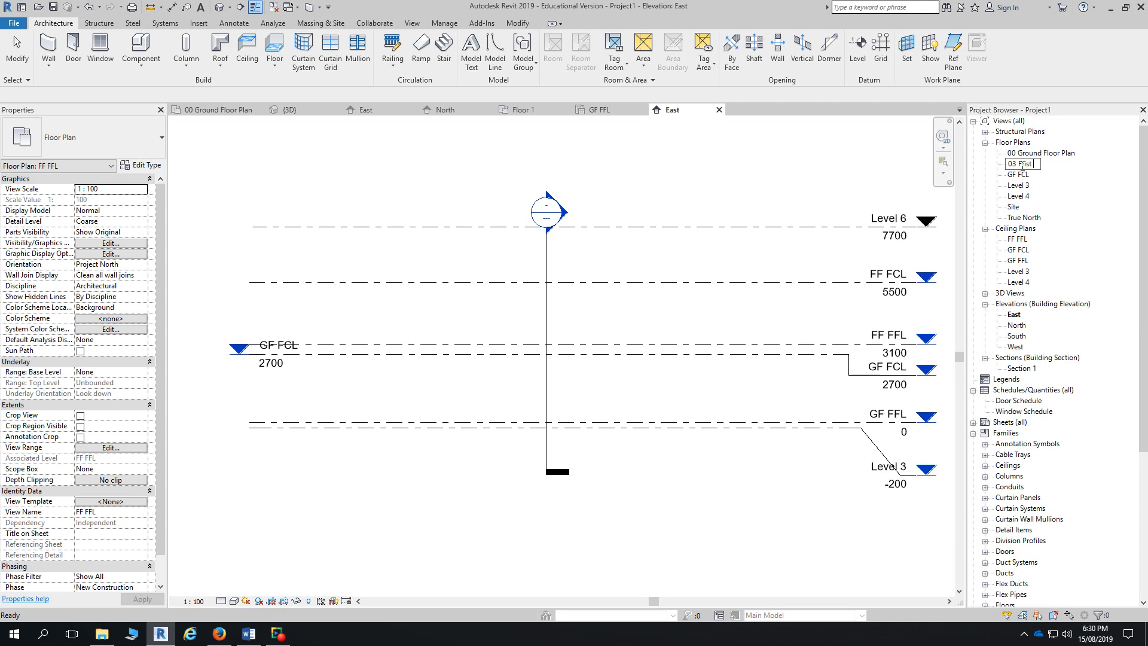
{"action": "type", "text": " Floor Plan"}
{"action": "key", "text": "Return"}
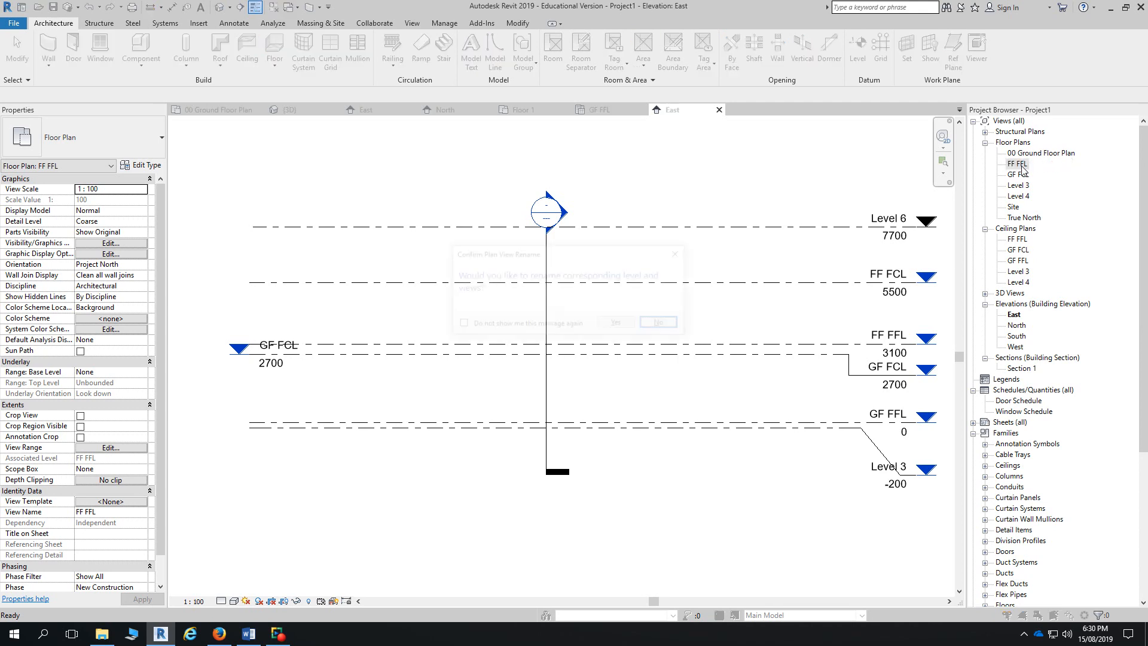
{"action": "left_click", "coordinate": [658, 325]}
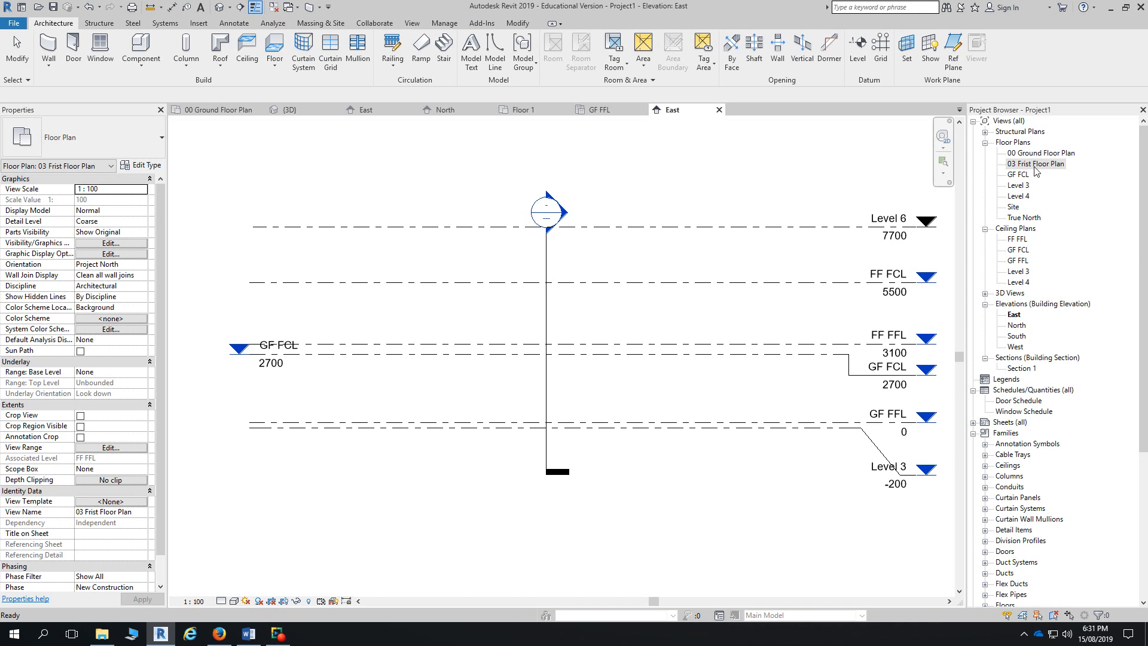
- Correct the misspelled view name '03 Frist Floor Plan' to '03 First Floor Plan'
{"action": "left_click", "coordinate": [1026, 167]}
{"action": "left_click", "coordinate": [1024, 165]}
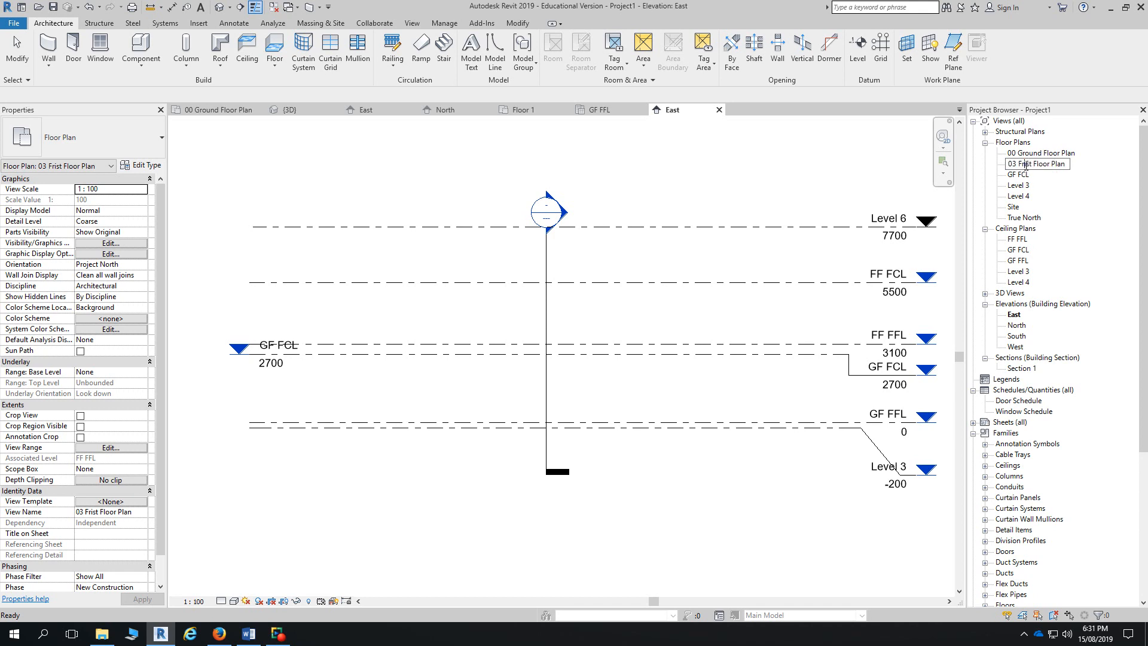
{"action": "key", "text": "BackSpace"}
{"action": "key", "text": "BackSpace"}
{"action": "type", "text": "ir"}
{"action": "key", "text": "Return"}
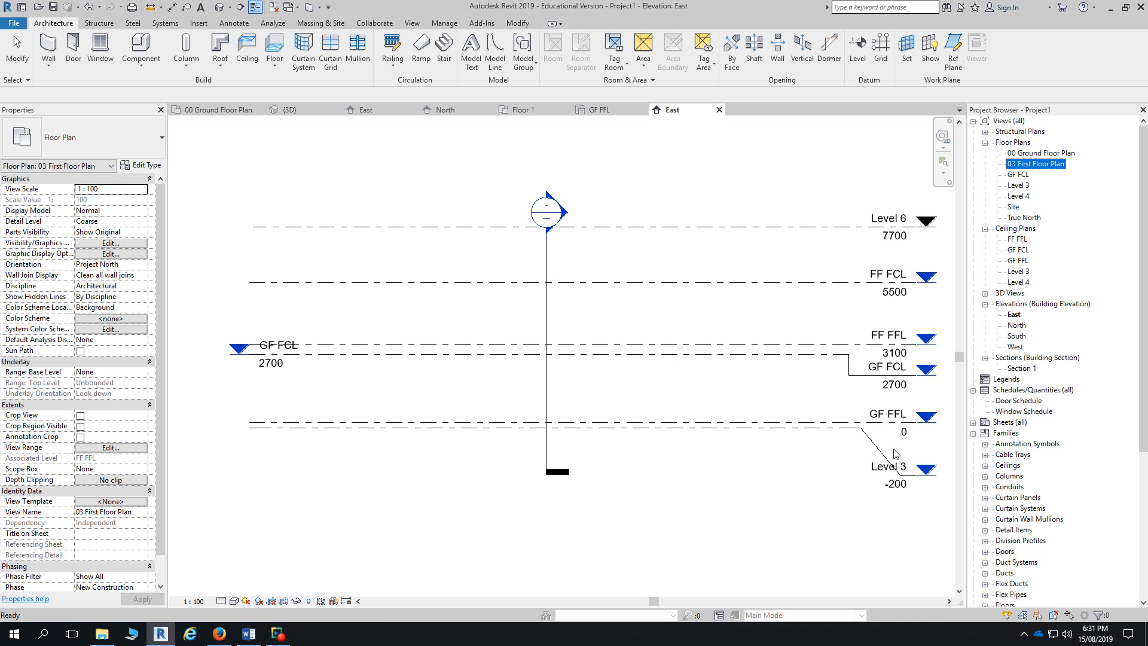
- Select Level 3 in the elevation and its floor plan view in Project Browser
{"action": "left_click", "coordinate": [361, 428]}
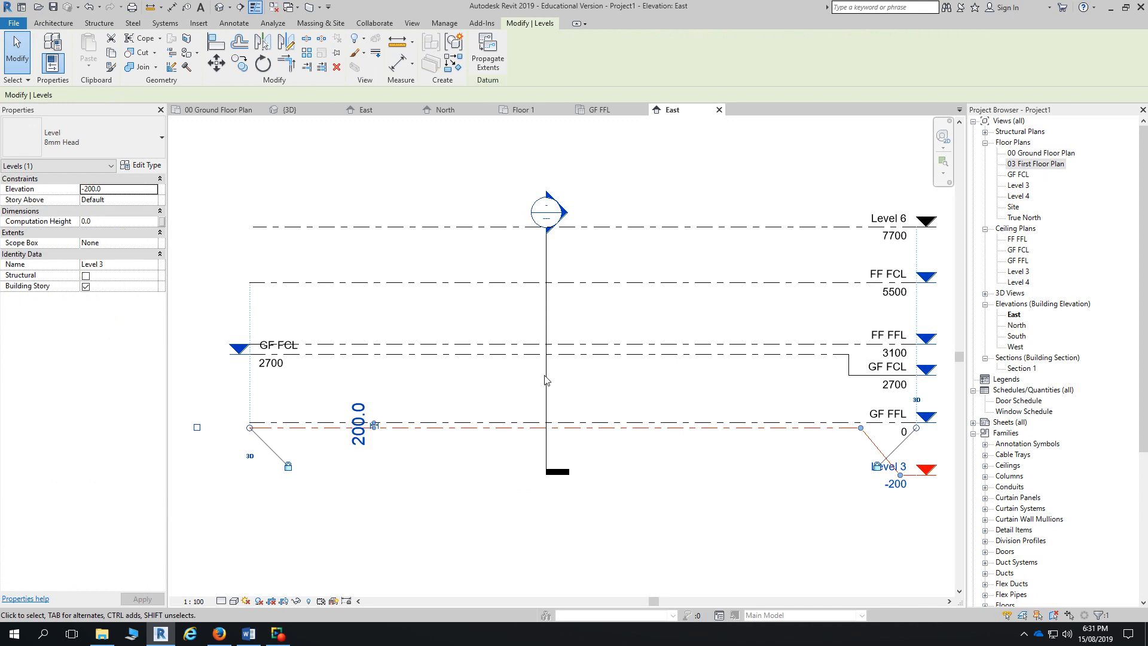
{"action": "left_click", "coordinate": [1018, 188]}
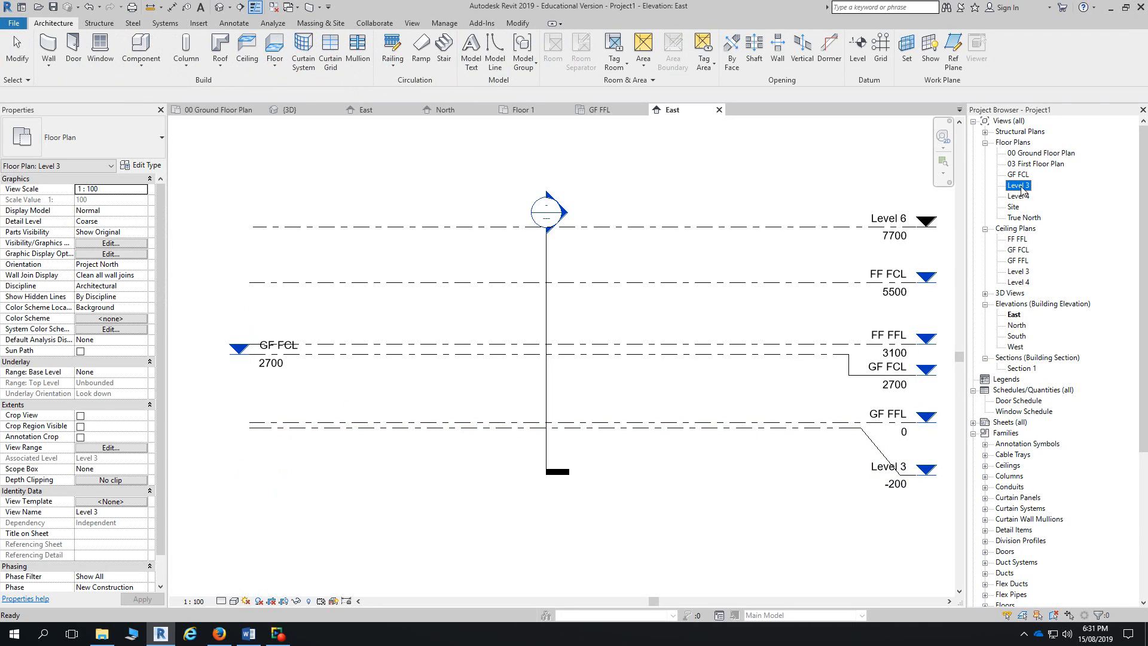
{"action": "right_click", "coordinate": [1022, 188]}
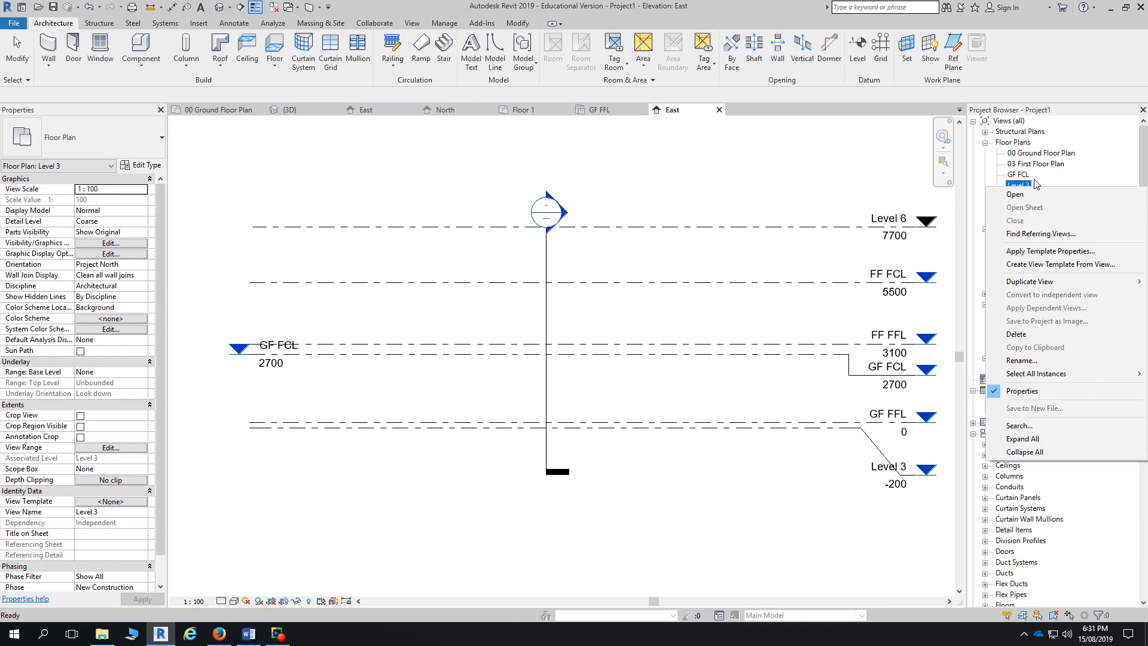
{"action": "left_click", "coordinate": [1047, 179]}
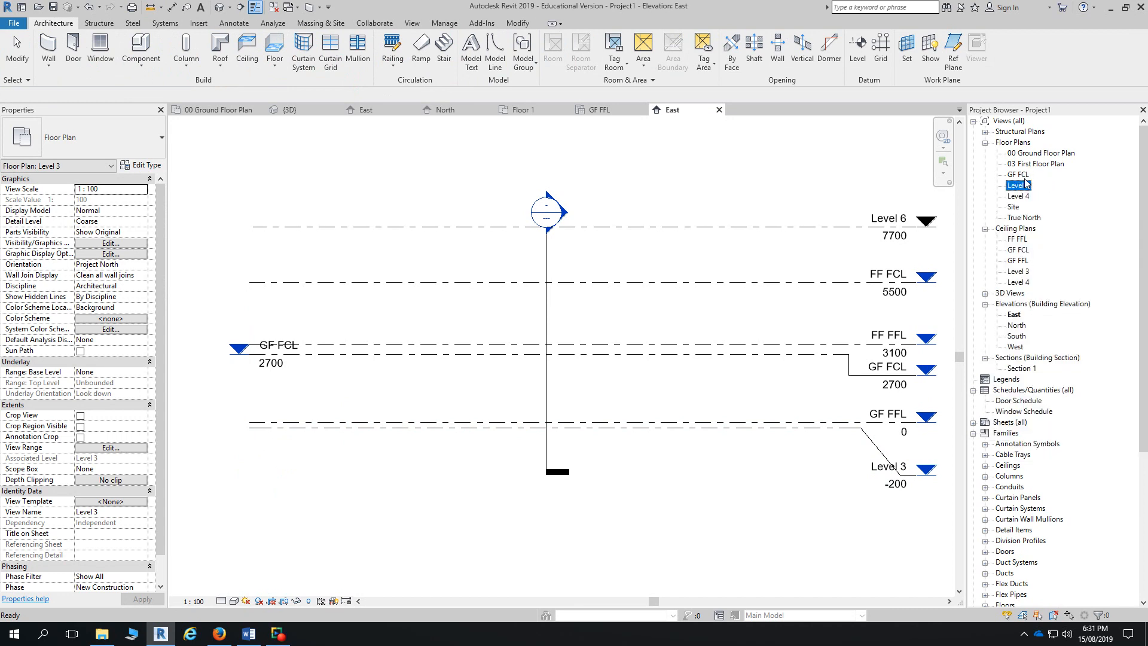
- Rename floor plan GF FCL to '02 Ground Floor Ceiling Level', keeping the level name
{"action": "left_click", "coordinate": [1018, 175]}
{"action": "left_click", "coordinate": [1016, 176]}
{"action": "type", "text": "02 Ground Floor Ceiling Leve"}
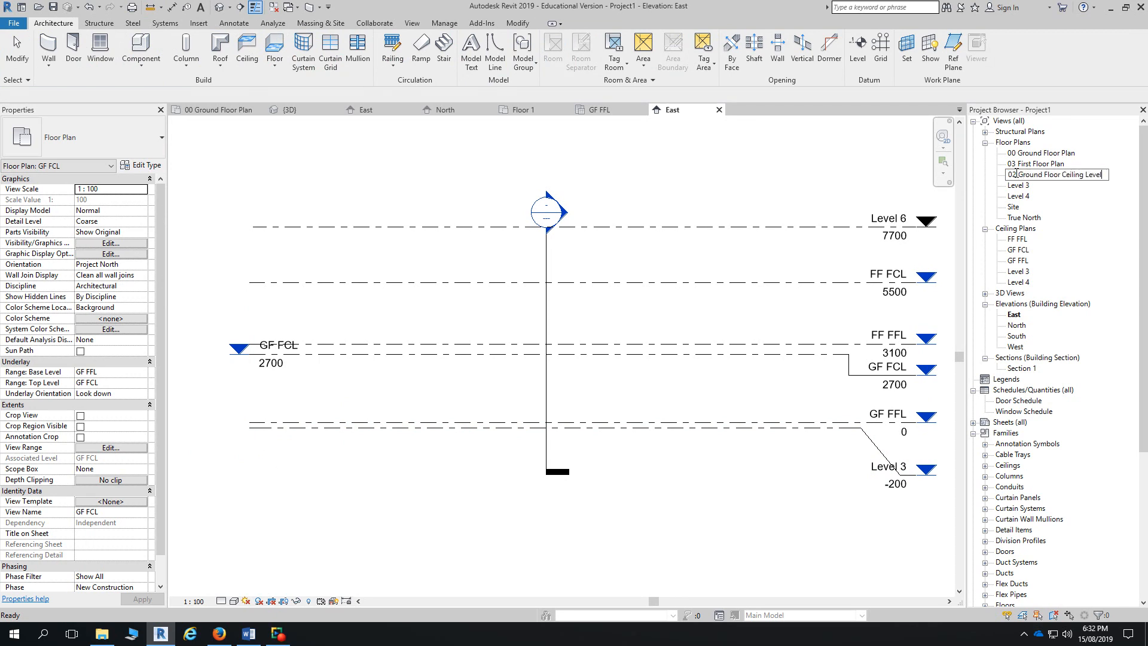
{"action": "type", "text": "l"}
{"action": "key", "text": "Return"}
{"action": "left_click", "coordinate": [664, 331]}
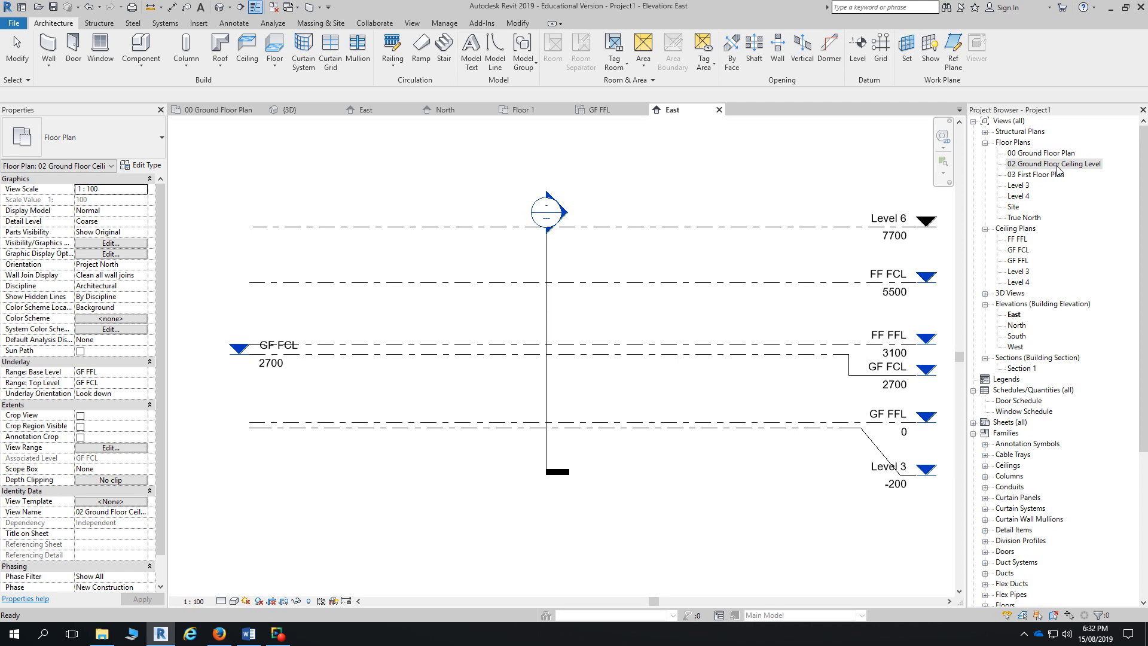
- Delete the '02 Ground Floor Ceiling Level' floor plan and the GF FFL ceiling plan
{"action": "key", "text": "Delete"}
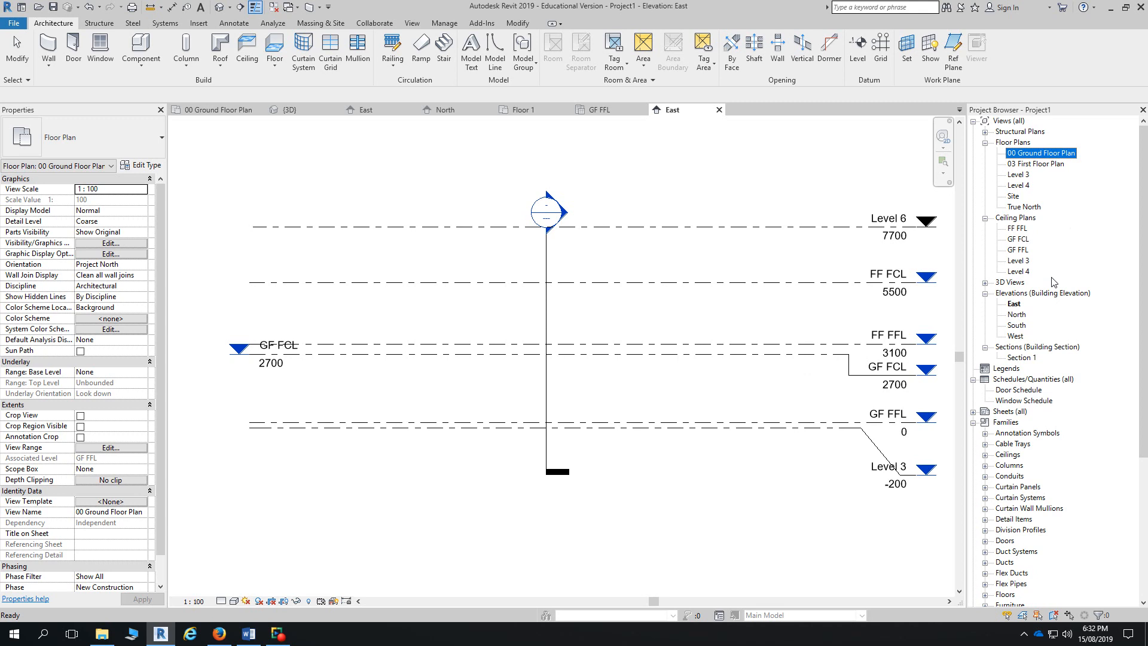
{"action": "left_click", "coordinate": [1019, 252]}
{"action": "key", "text": "Delete"}
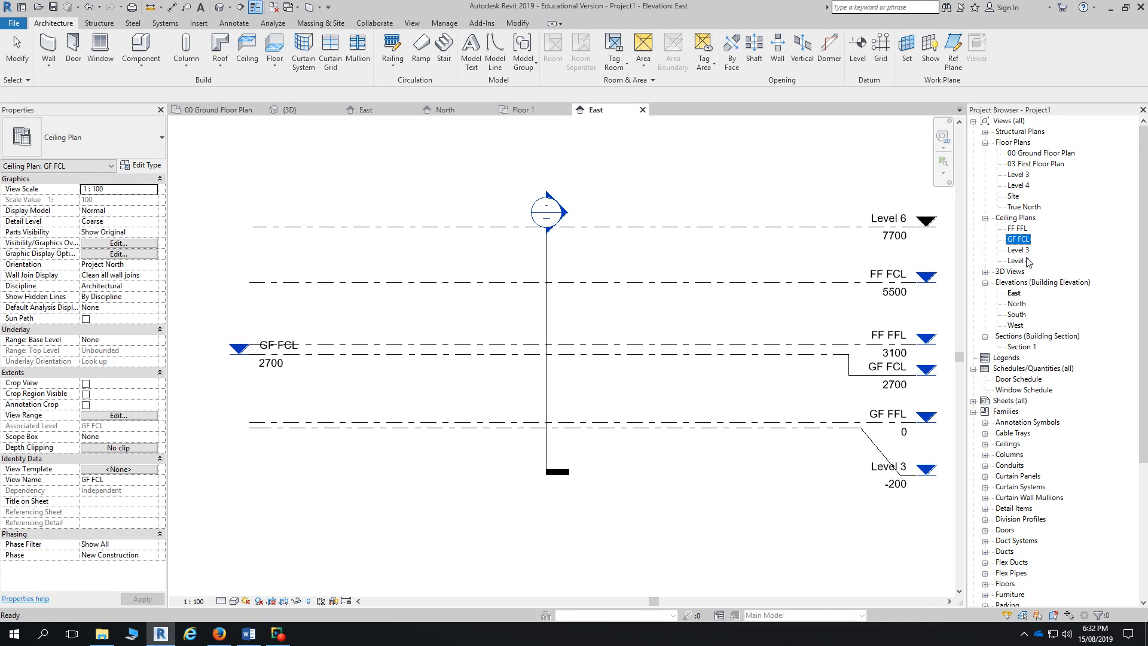
- Open the GF FCL ceiling plan to check it, close it, and collapse Ceiling Plans
{"action": "left_click", "coordinate": [985, 219]}
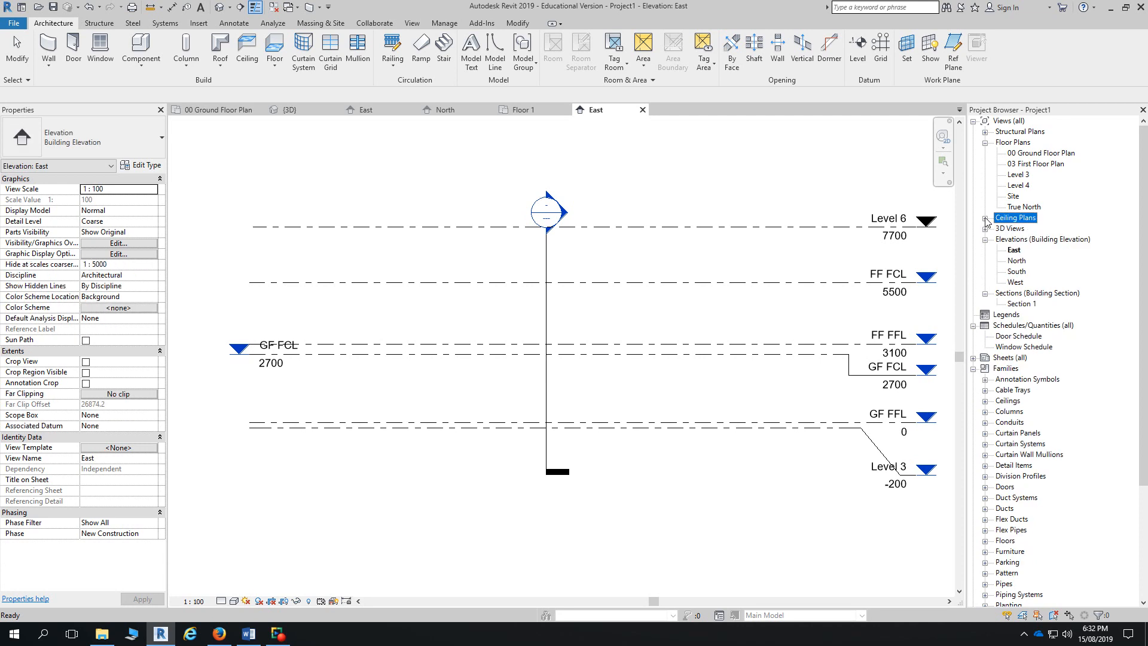
{"action": "left_click", "coordinate": [986, 219]}
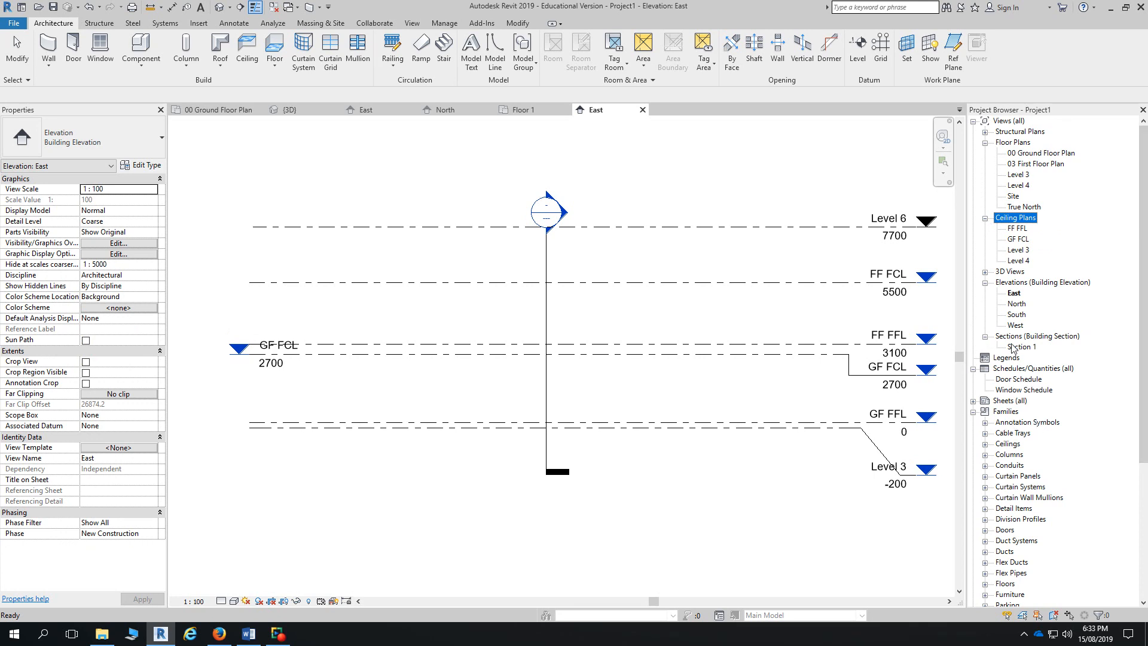
{"action": "double_click", "coordinate": [1020, 239]}
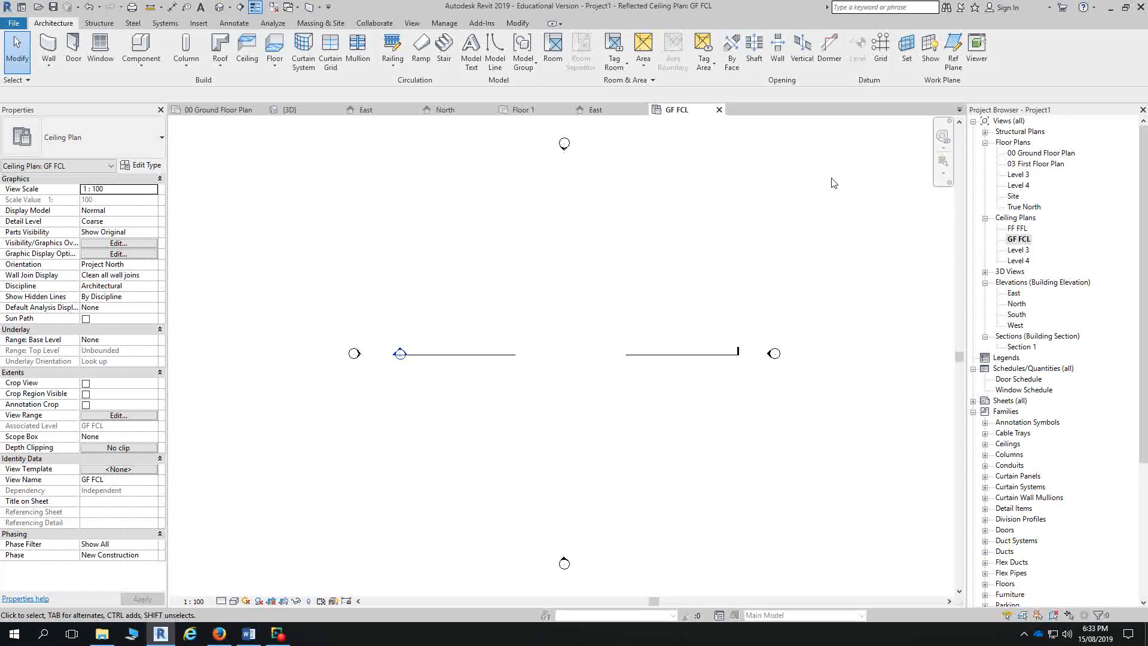
{"action": "left_click", "coordinate": [720, 110]}
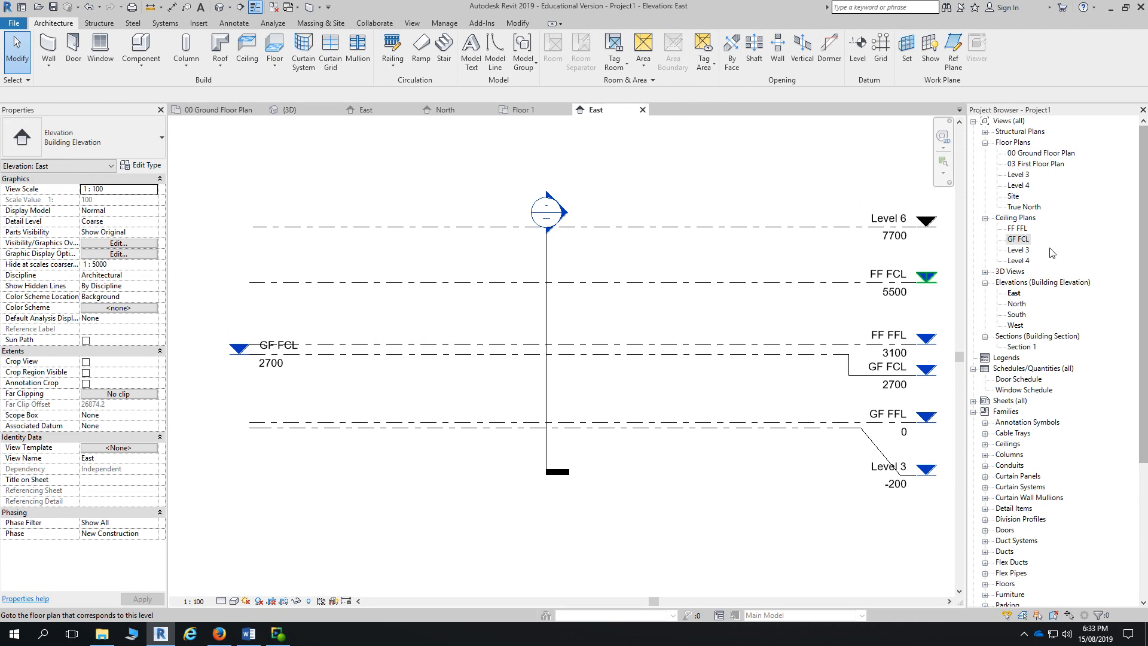
{"action": "left_click", "coordinate": [985, 218]}
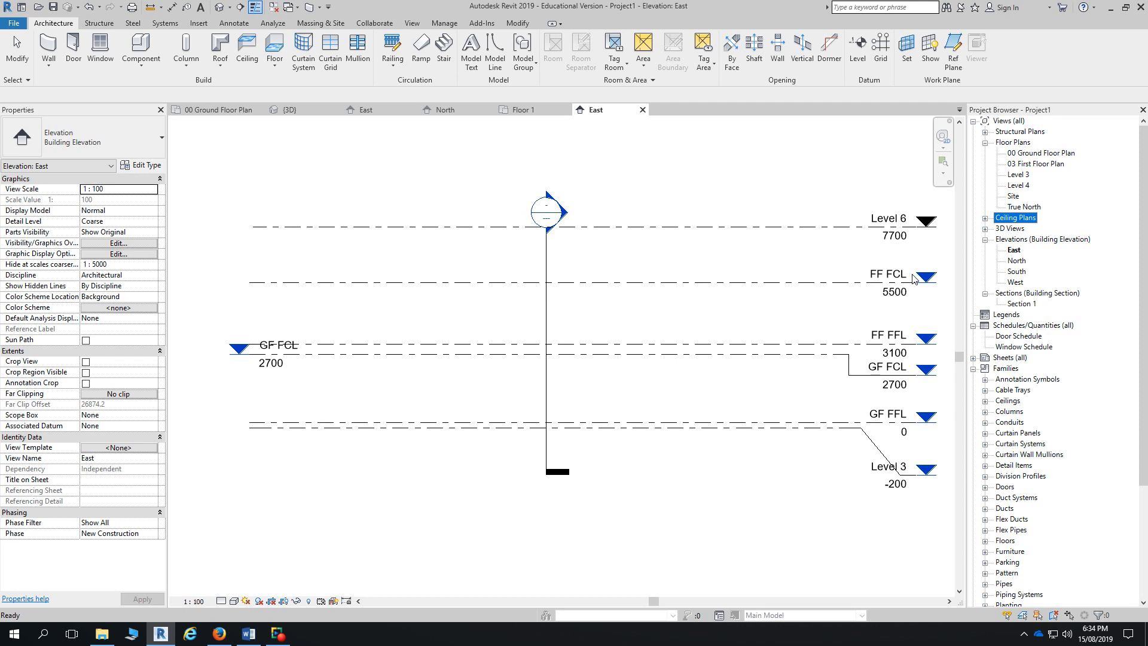
- Delete the Level 4 ceiling plan and the Level 3 and Level 4 floor plans
{"action": "left_click", "coordinate": [986, 218]}
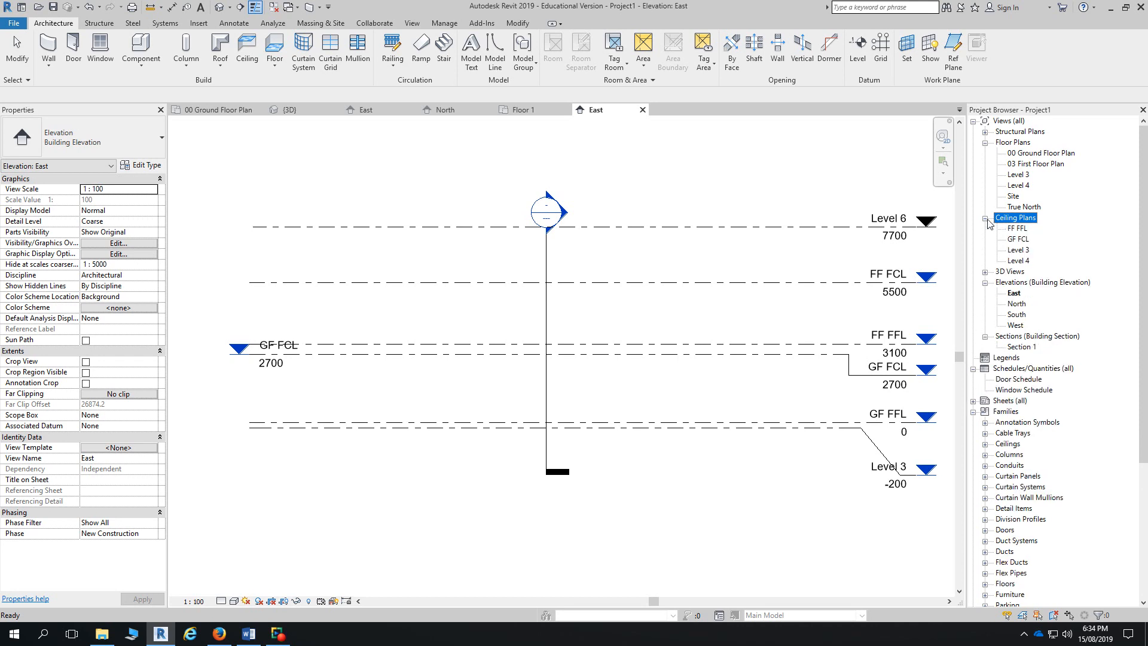
{"action": "left_click", "coordinate": [1019, 261]}
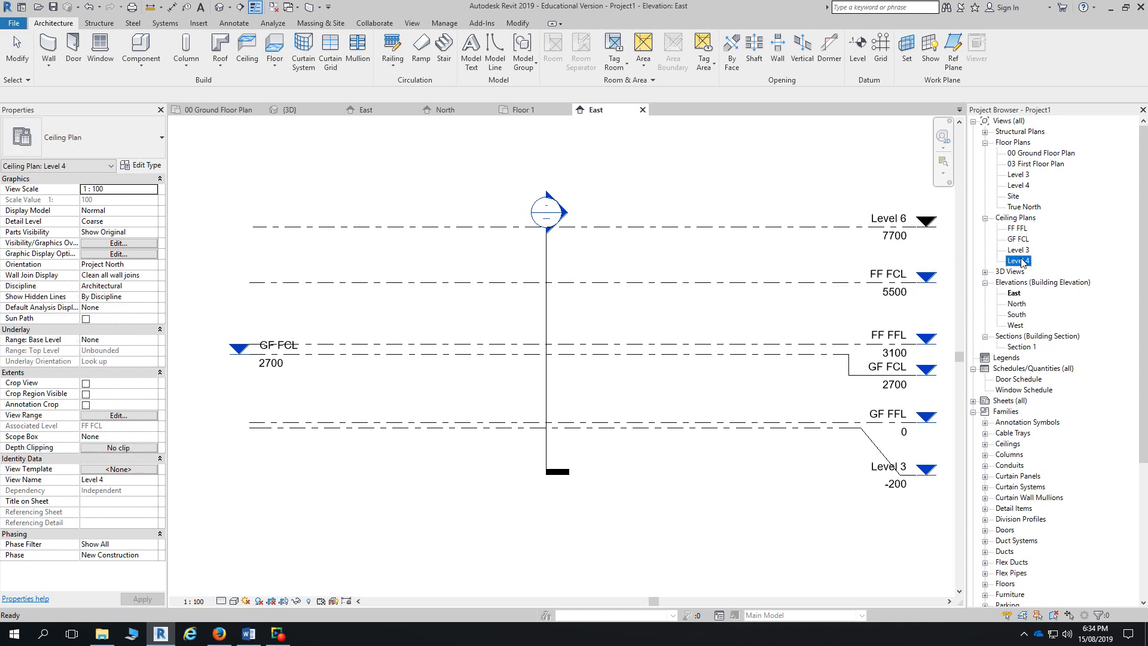
{"action": "key", "text": "Delete"}
{"action": "key", "text": "Delete"}
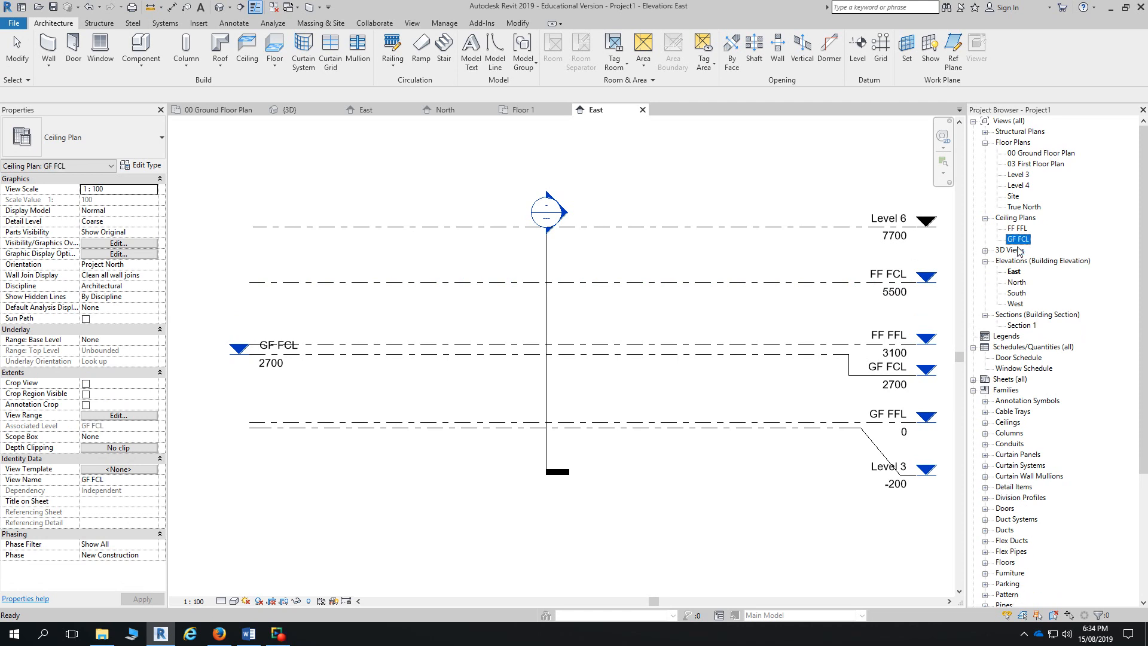
{"action": "left_click", "coordinate": [1018, 186]}
{"action": "key", "text": "Delete"}
{"action": "left_click", "coordinate": [1018, 175]}
{"action": "key", "text": "Delete"}
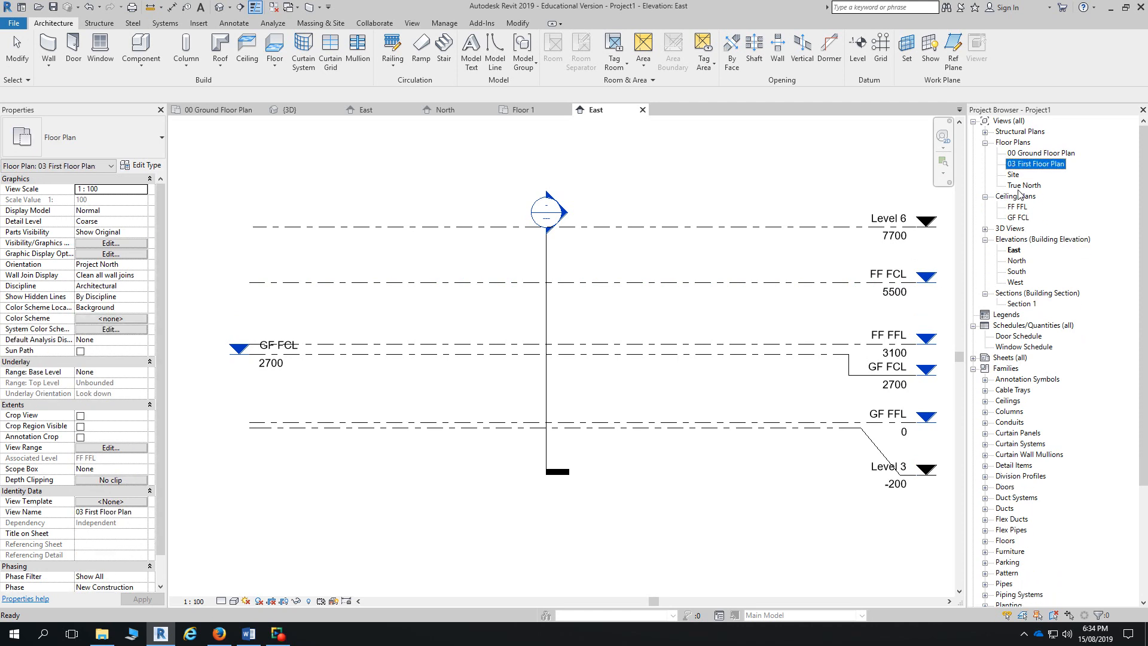
- Delete the Level 4 structural plan view
{"action": "left_click", "coordinate": [886, 188]}
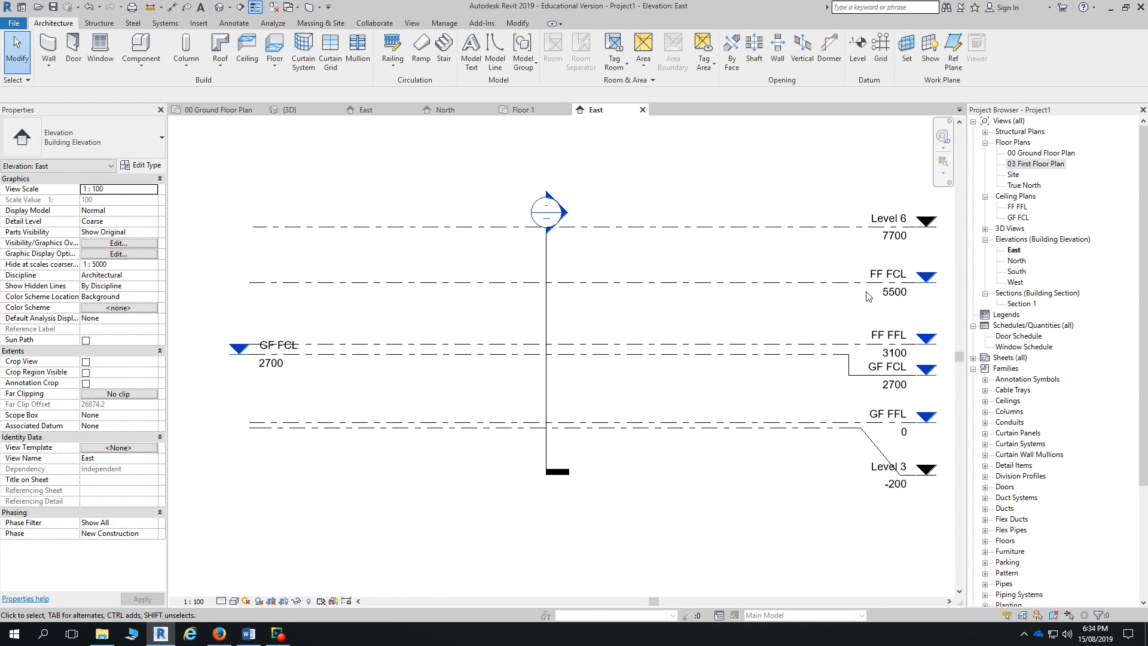
{"action": "left_click", "coordinate": [987, 135]}
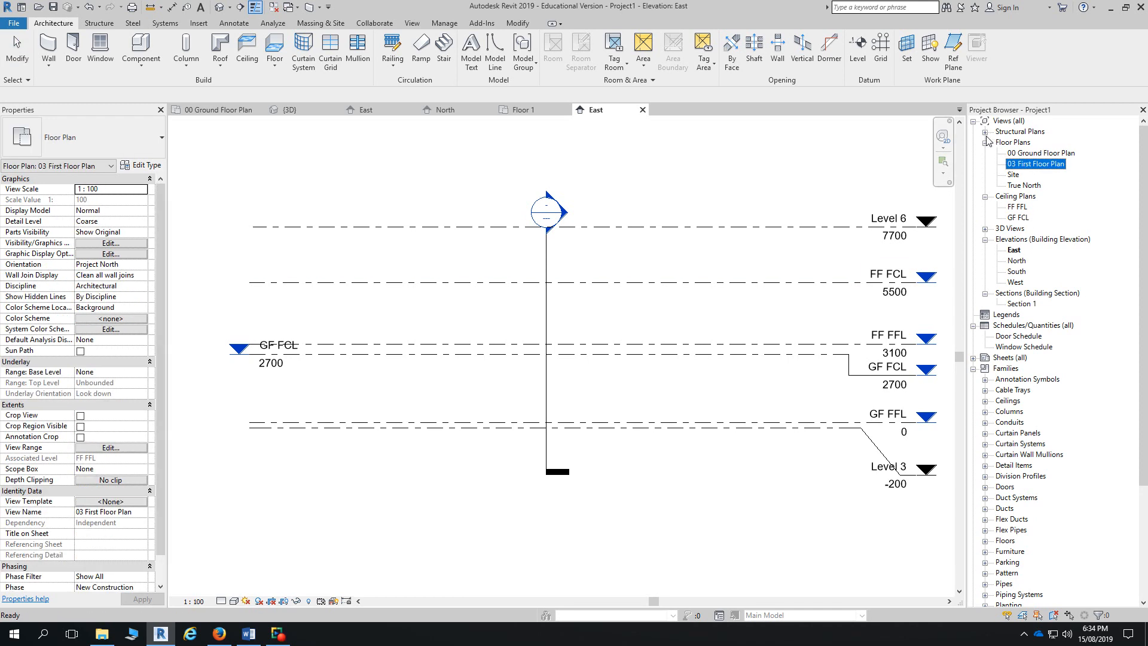
{"action": "left_click", "coordinate": [986, 132]}
{"action": "left_click", "coordinate": [1011, 146]}
{"action": "key", "text": "Delete"}
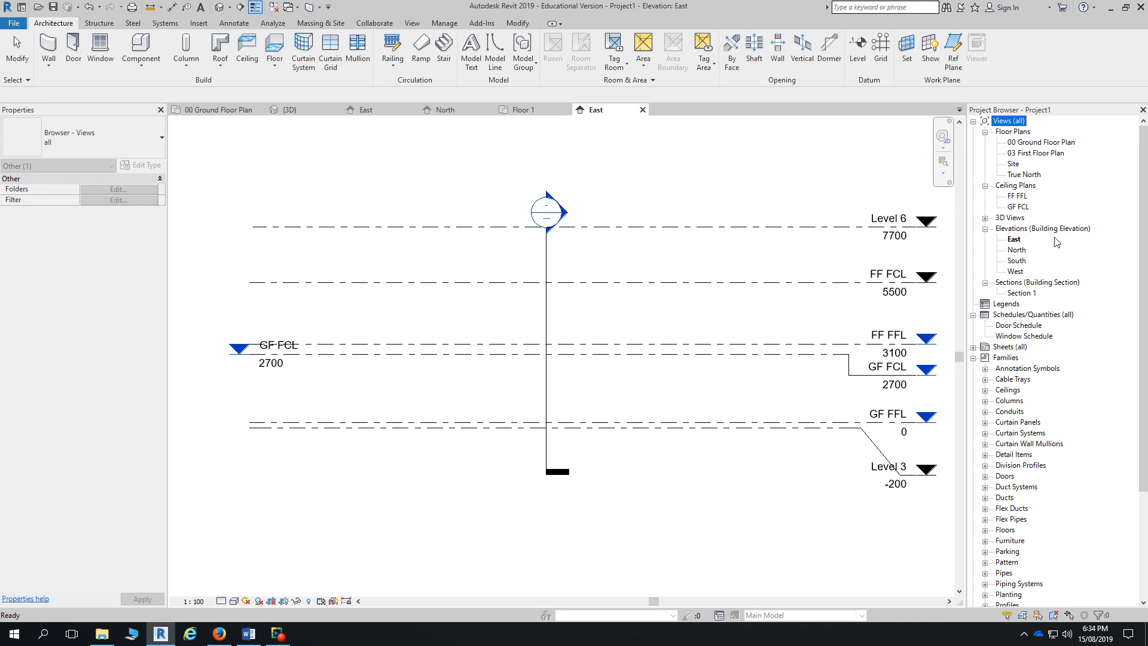
- Open the View tab's Plan Views list from the East elevation, then dismiss it
{"action": "left_click", "coordinate": [928, 277]}
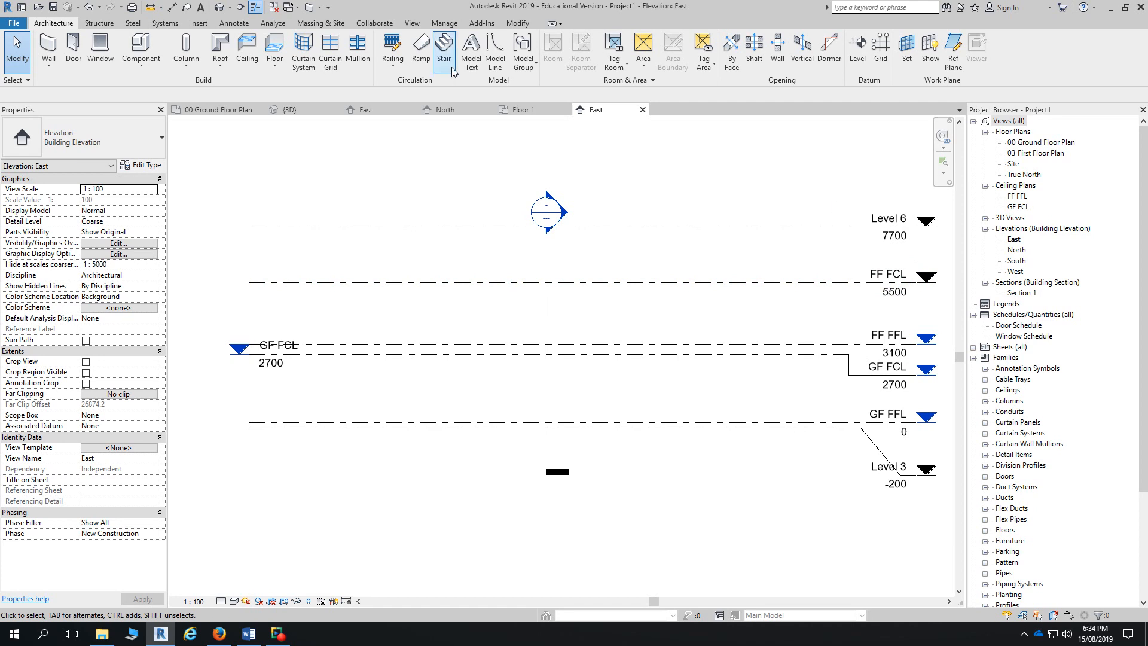
{"action": "left_click", "coordinate": [413, 25]}
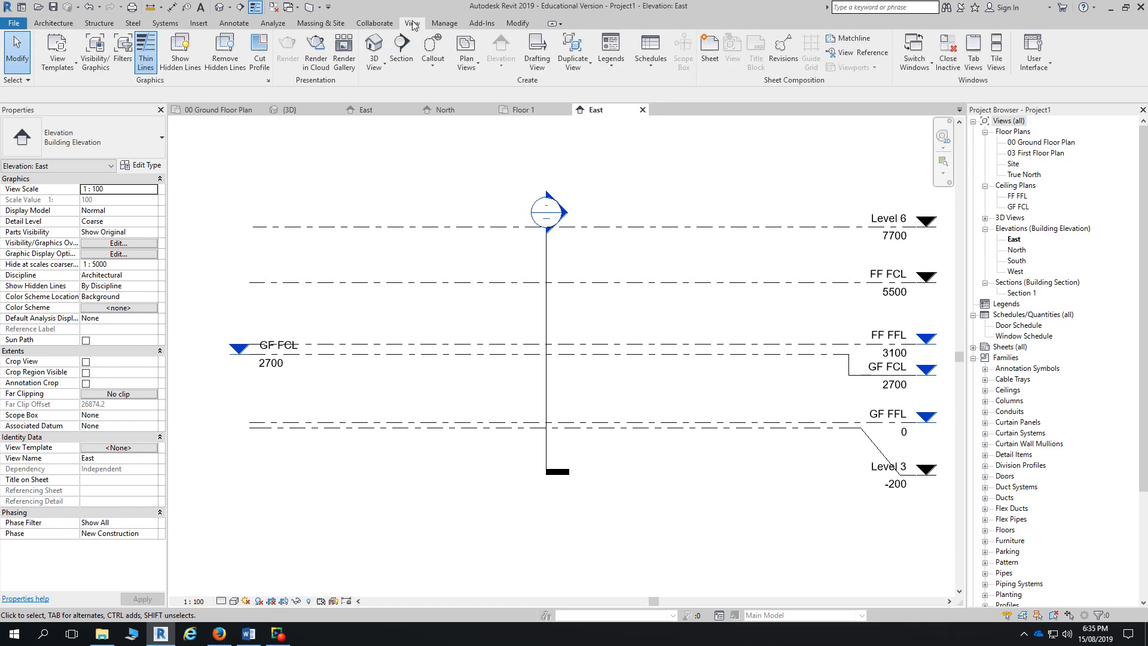
{"action": "left_click", "coordinate": [467, 70]}
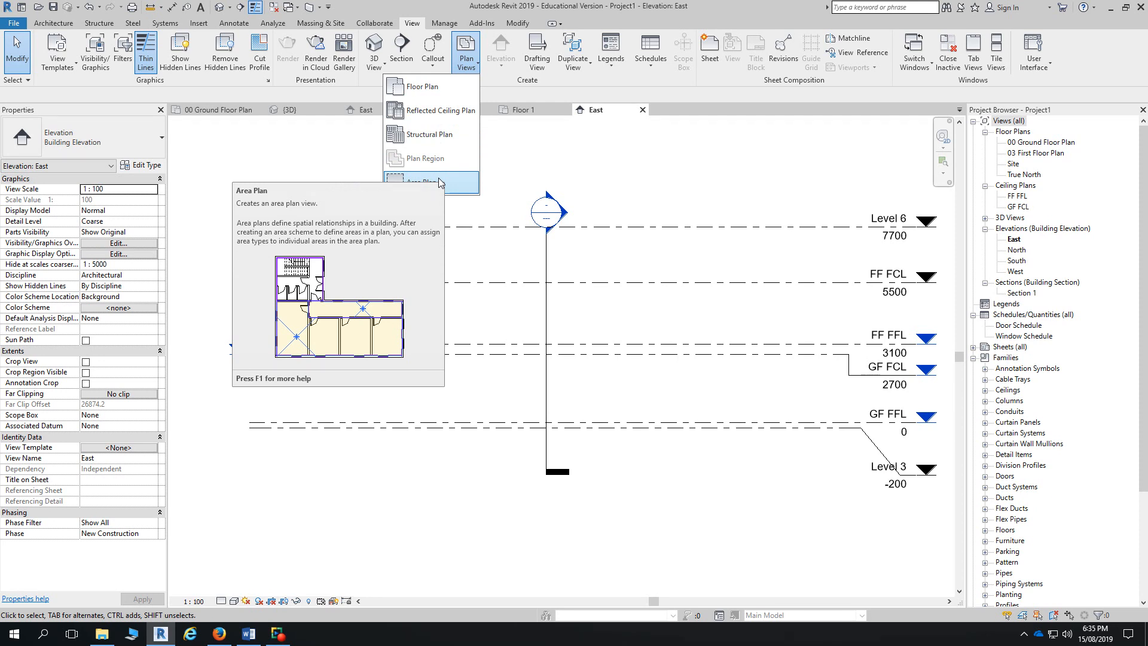
{"action": "left_click", "coordinate": [603, 153]}
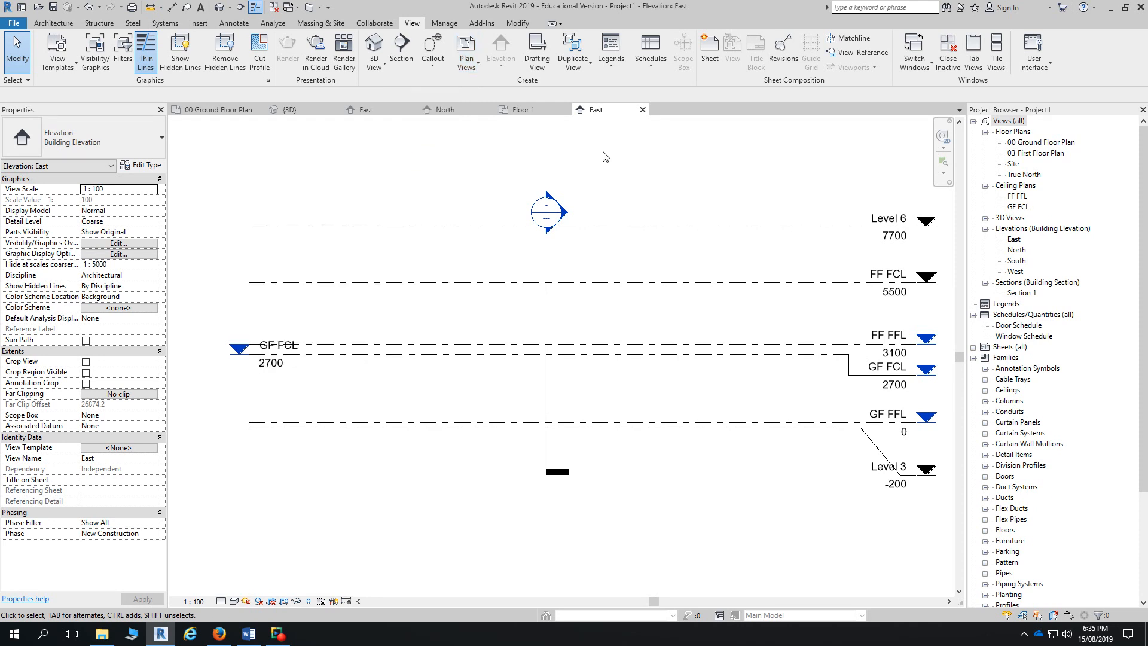
- Create an FF FCL floor plan, listing levels with existing views, then close its tab
{"action": "left_click", "coordinate": [467, 57]}
{"action": "left_click", "coordinate": [454, 90]}
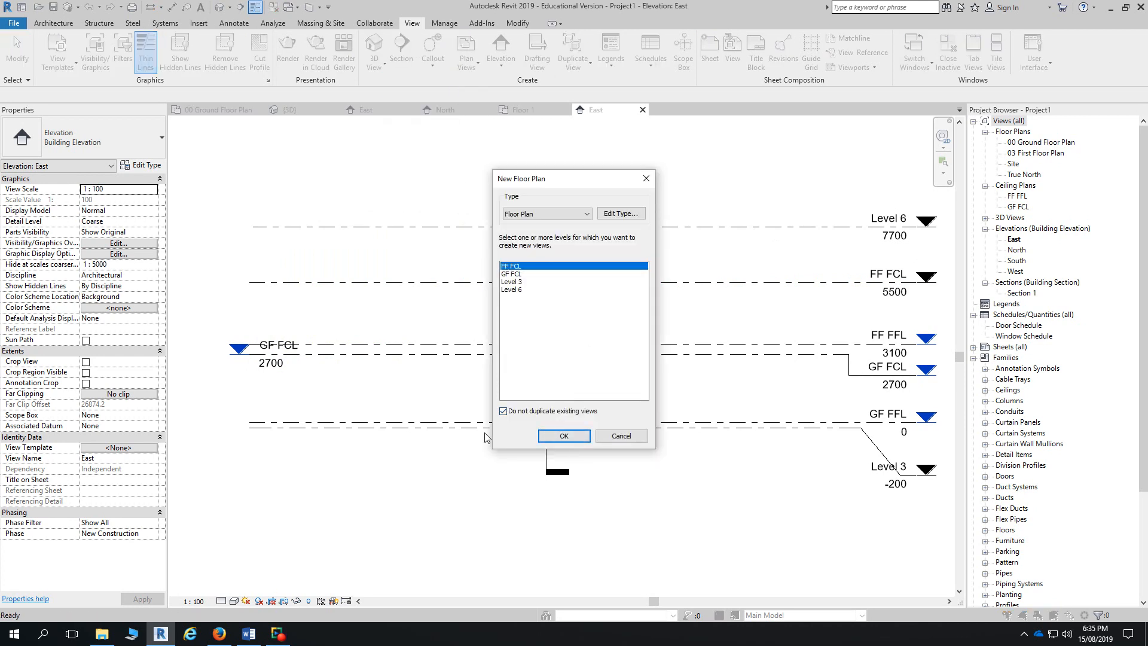
{"action": "left_click", "coordinate": [503, 412]}
{"action": "left_click", "coordinate": [573, 436]}
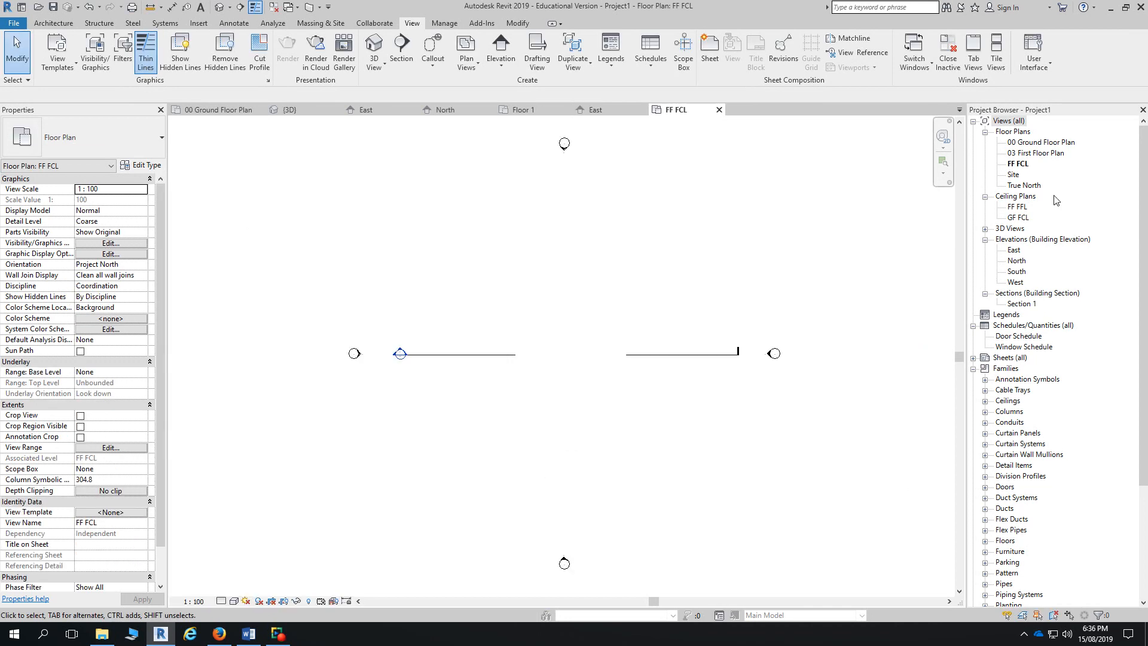
{"action": "left_click", "coordinate": [719, 109]}
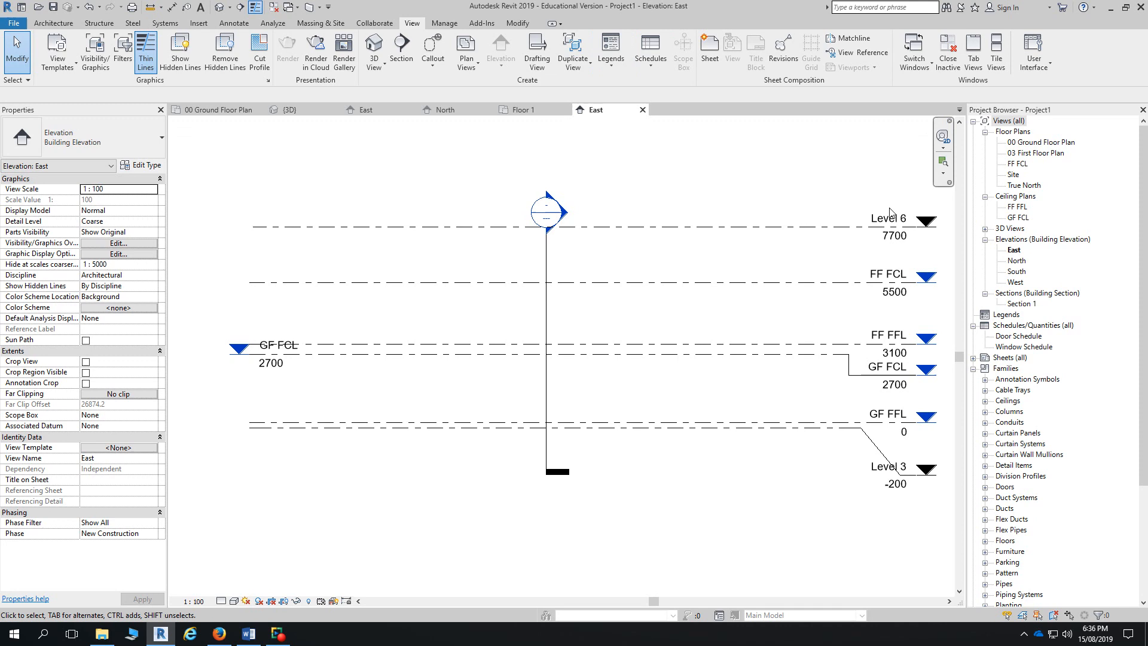
- Turn on the left-end level heads for FF FCL and FF FFL
{"action": "left_click", "coordinate": [816, 227]}
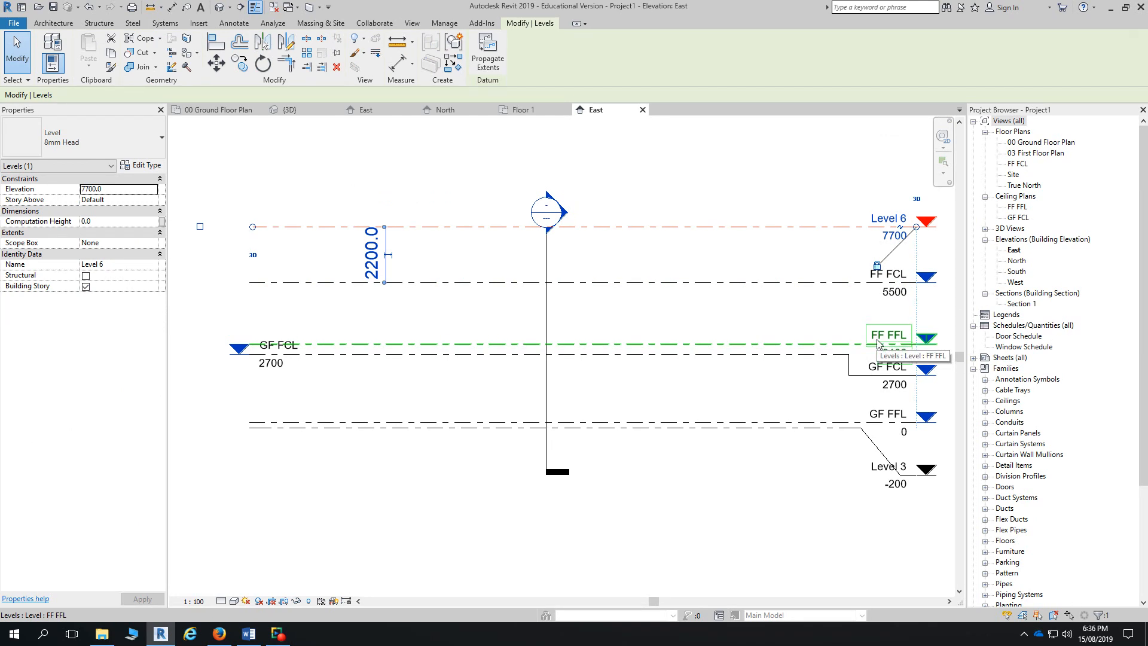
{"action": "left_click", "coordinate": [318, 353]}
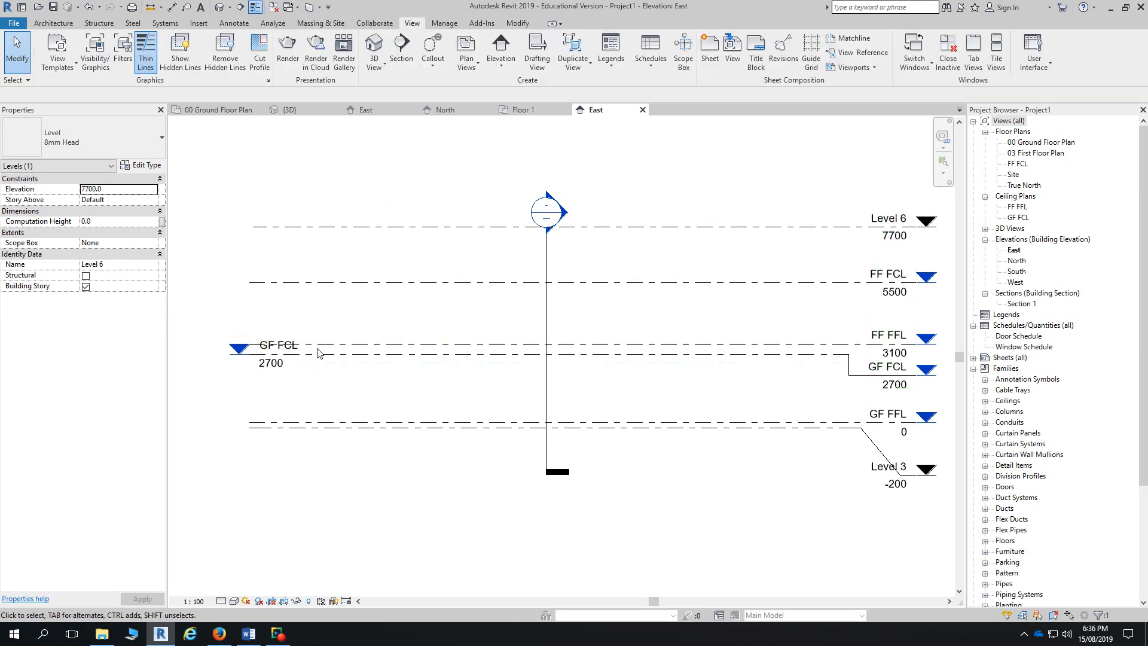
{"action": "left_click", "coordinate": [315, 345]}
{"action": "left_click", "coordinate": [198, 343]}
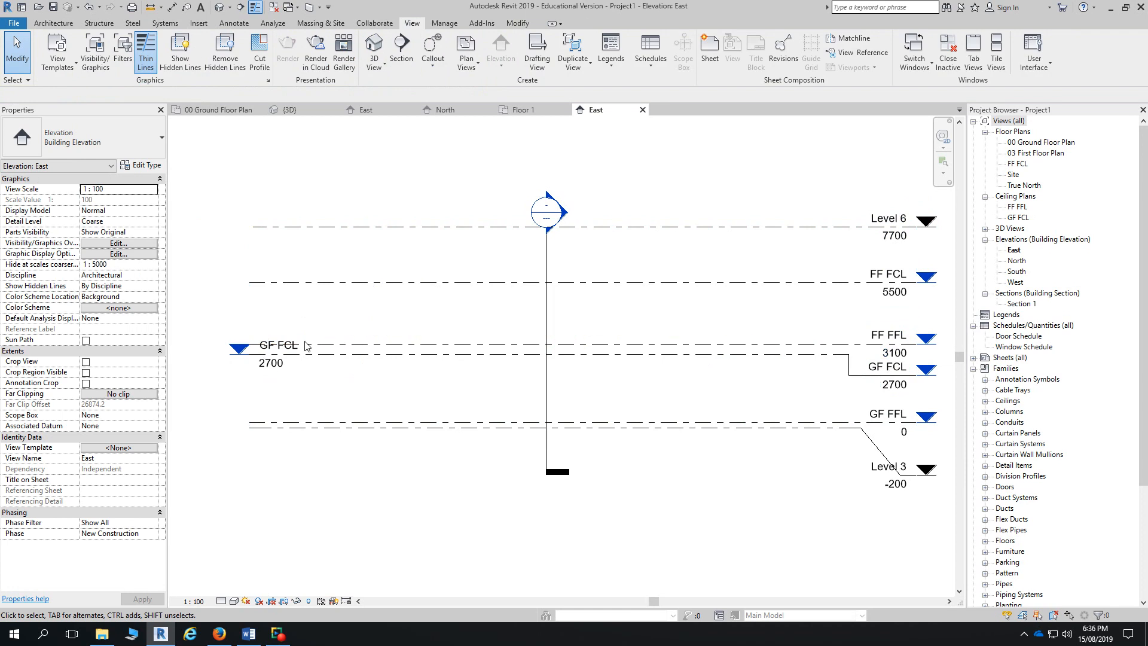
{"action": "left_click", "coordinate": [323, 281]}
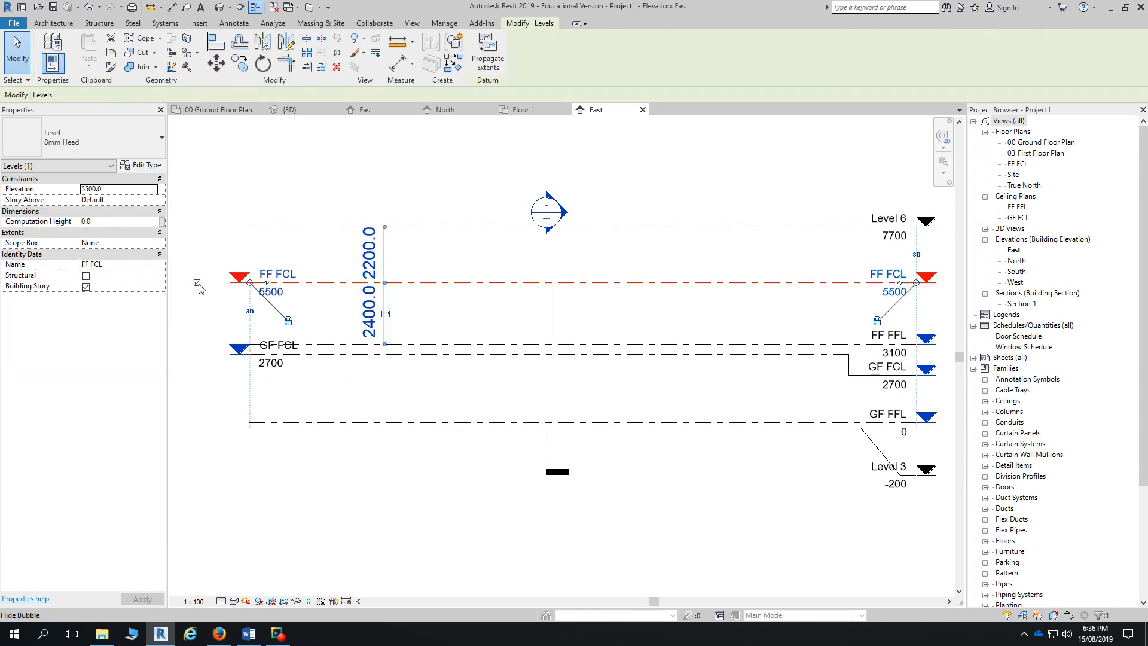
{"action": "left_click", "coordinate": [318, 361]}
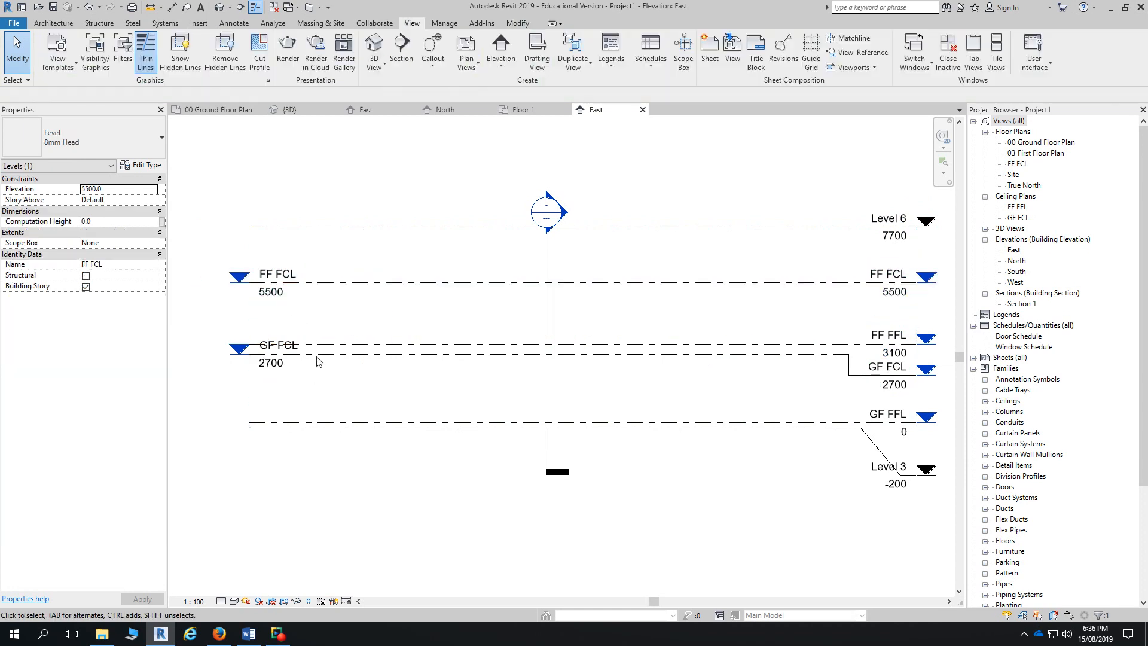
{"action": "left_click", "coordinate": [254, 355]}
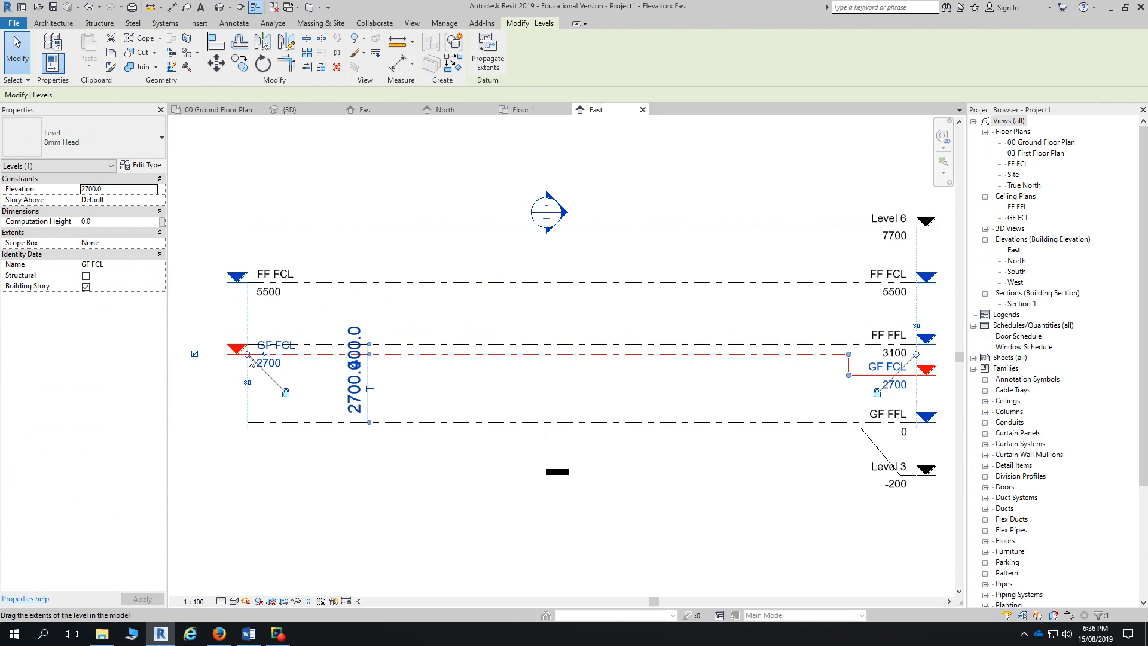
{"action": "left_click", "coordinate": [324, 346]}
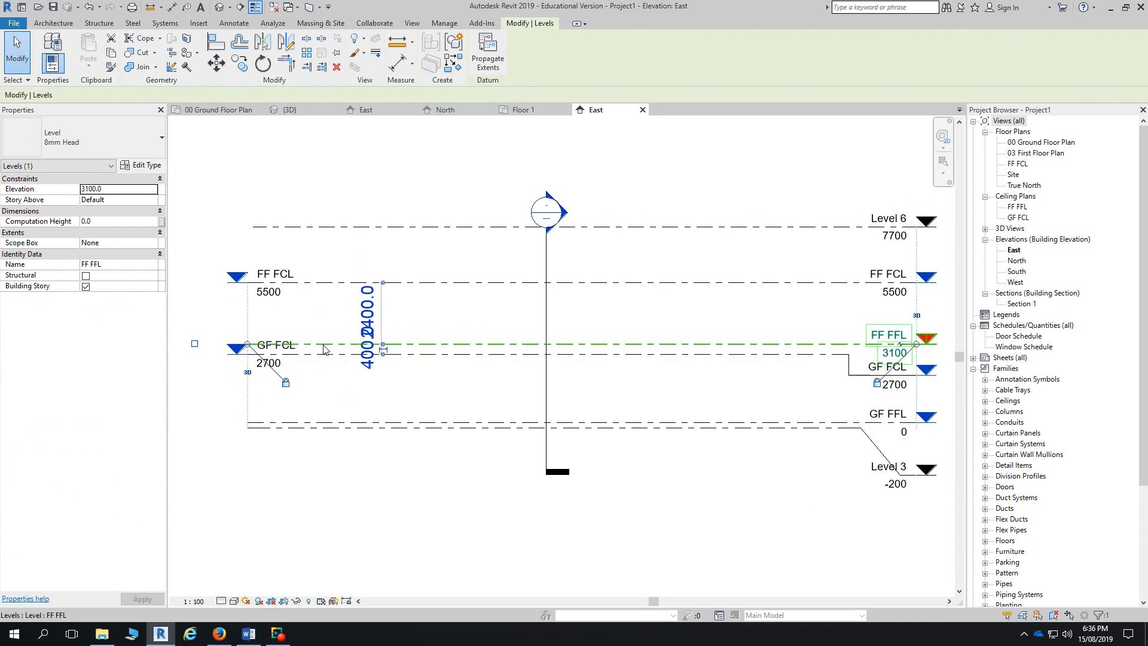
{"action": "left_click", "coordinate": [194, 343]}
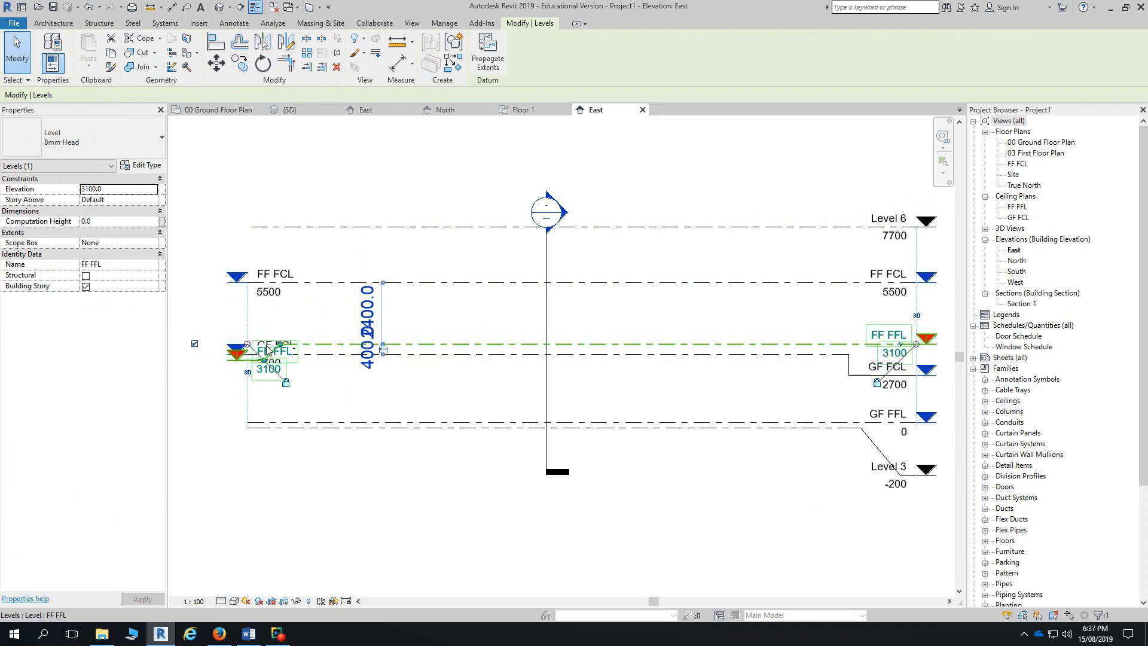
- Elbow the left FF FFL and GF FCL heads apart so they no longer overlap
{"action": "left_click_drag", "start_coordinate": [267, 350], "coordinate": [289, 324]}
{"action": "left_click", "coordinate": [268, 326]}
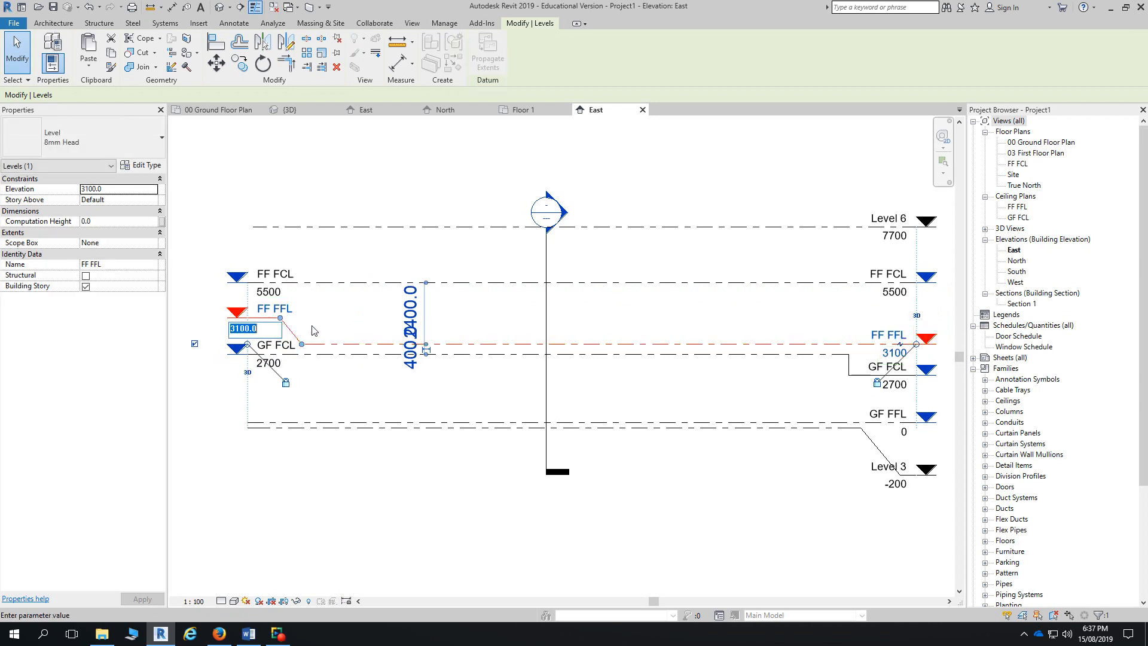
{"action": "left_click", "coordinate": [281, 319]}
{"action": "left_click_drag", "start_coordinate": [280, 318], "coordinate": [306, 325]}
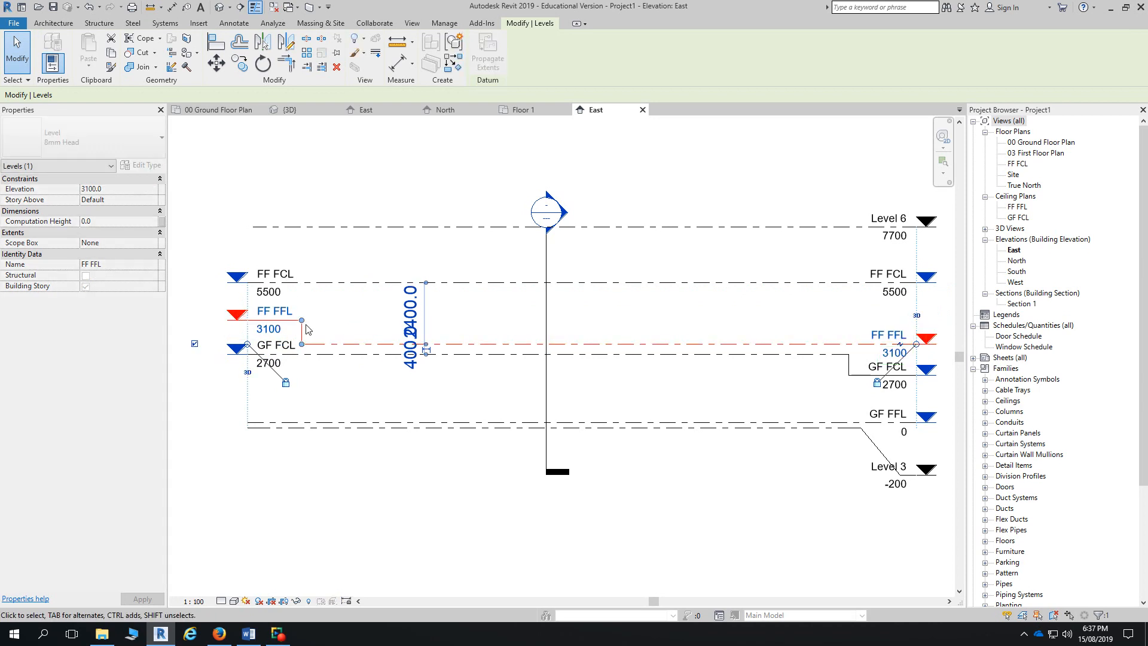
{"action": "left_click", "coordinate": [325, 366]}
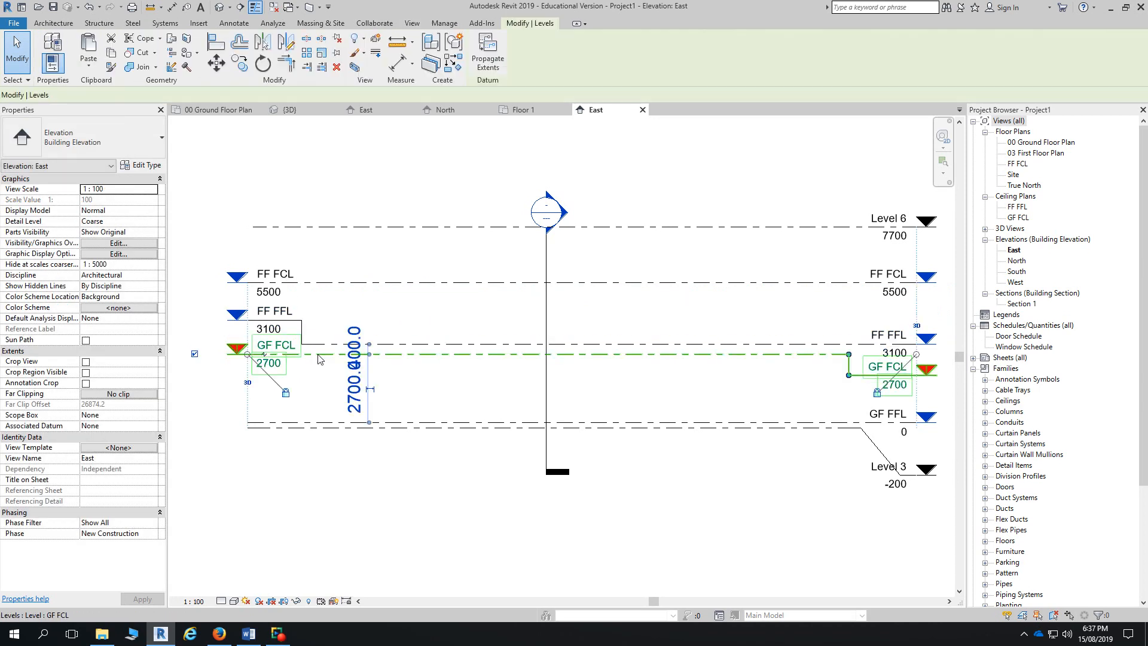
{"action": "left_click", "coordinate": [264, 354]}
{"action": "mouse_move", "coordinate": [299, 356]}
{"action": "left_mouse_down"}
{"action": "mouse_move", "coordinate": [286, 353]}
{"action": "mouse_move", "coordinate": [300, 354]}
{"action": "left_mouse_up"}
- Drag the left GF FCL level head to sit below the FF FFL head
{"action": "scroll", "coordinate": [302, 355], "scroll_direction": "up", "scroll_amount": 1}
{"action": "scroll", "coordinate": [303, 357], "scroll_direction": "up", "scroll_amount": 1}
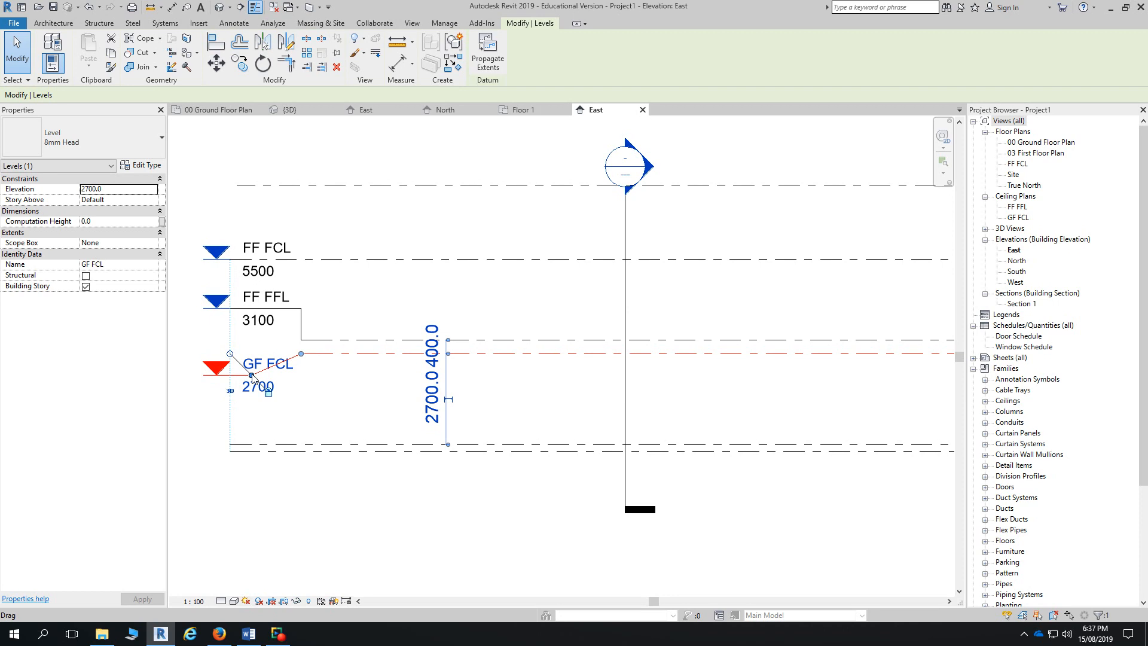
{"action": "left_click_drag", "start_coordinate": [252, 377], "coordinate": [303, 384]}
{"action": "scroll", "coordinate": [309, 383], "scroll_direction": "down", "scroll_amount": 1}
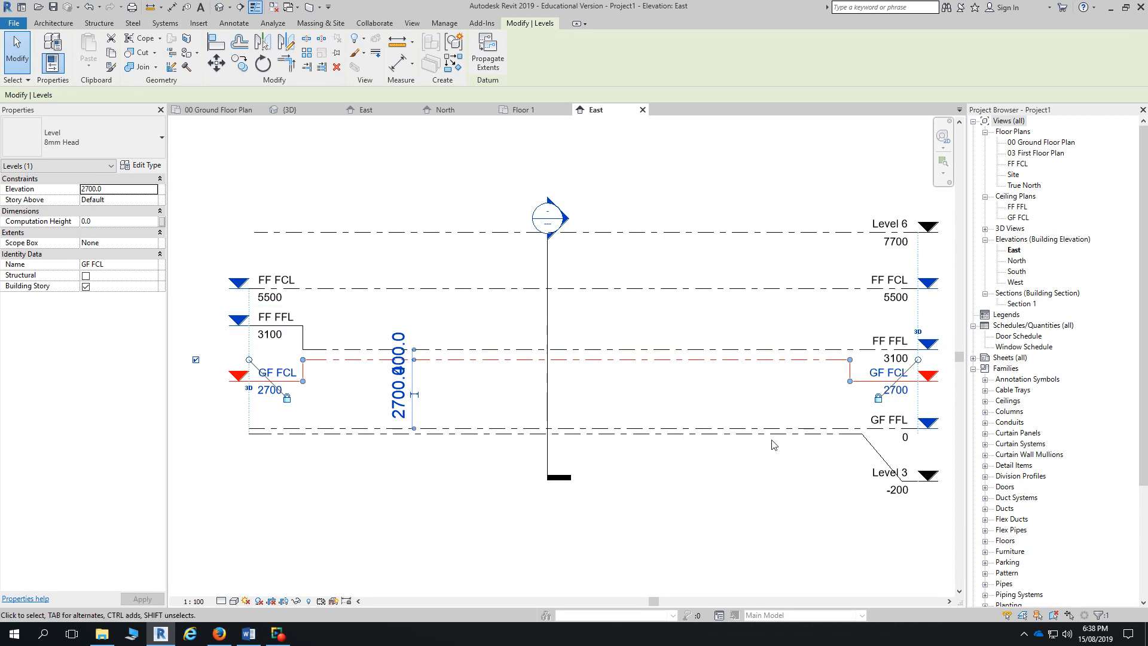
- Rename the -200 level from Level 3 to 'Ground Level'
{"action": "left_click", "coordinate": [890, 473]}
{"action": "left_click", "coordinate": [895, 474]}
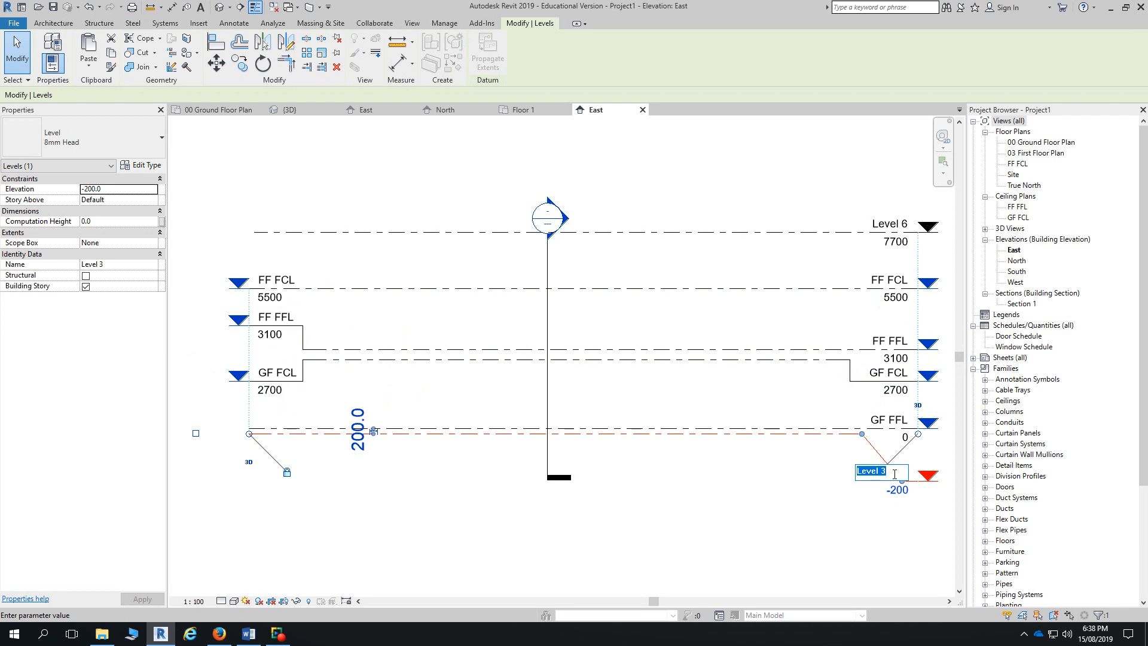
{"action": "type", "text": "Ground Level"}
{"action": "key", "text": "Return"}
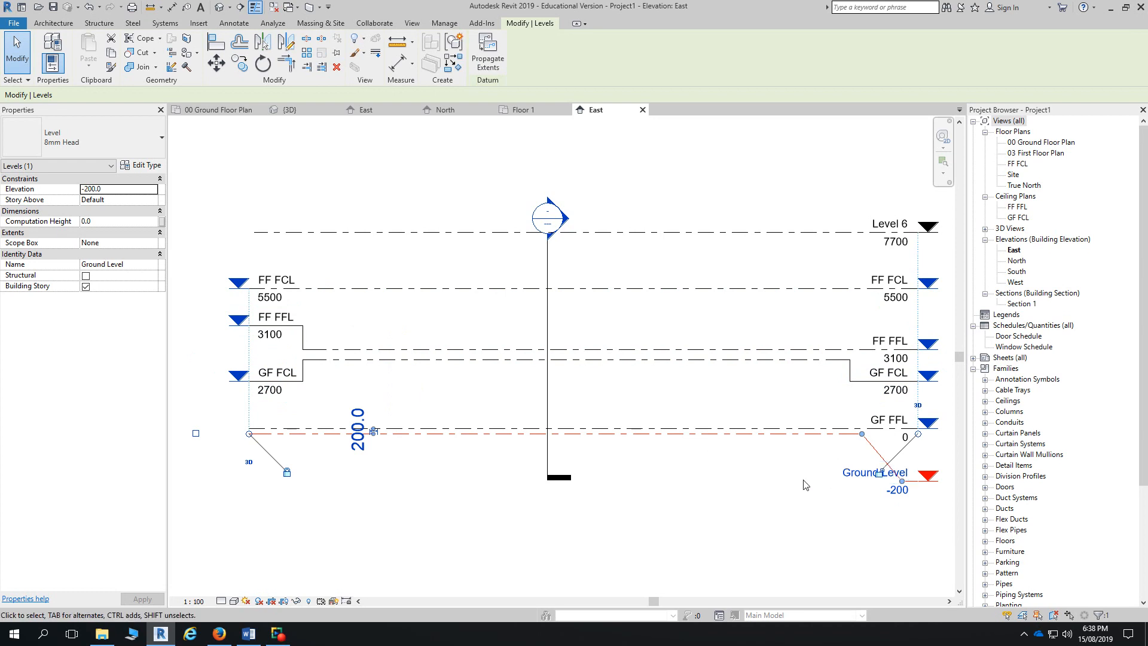
{"action": "left_click", "coordinate": [805, 484]}
{"action": "left_click", "coordinate": [812, 441]}
- Start Aligned Dimension, switch to Annotate, and open 00 Ground Floor Plan
{"action": "left_click", "coordinate": [173, 9]}
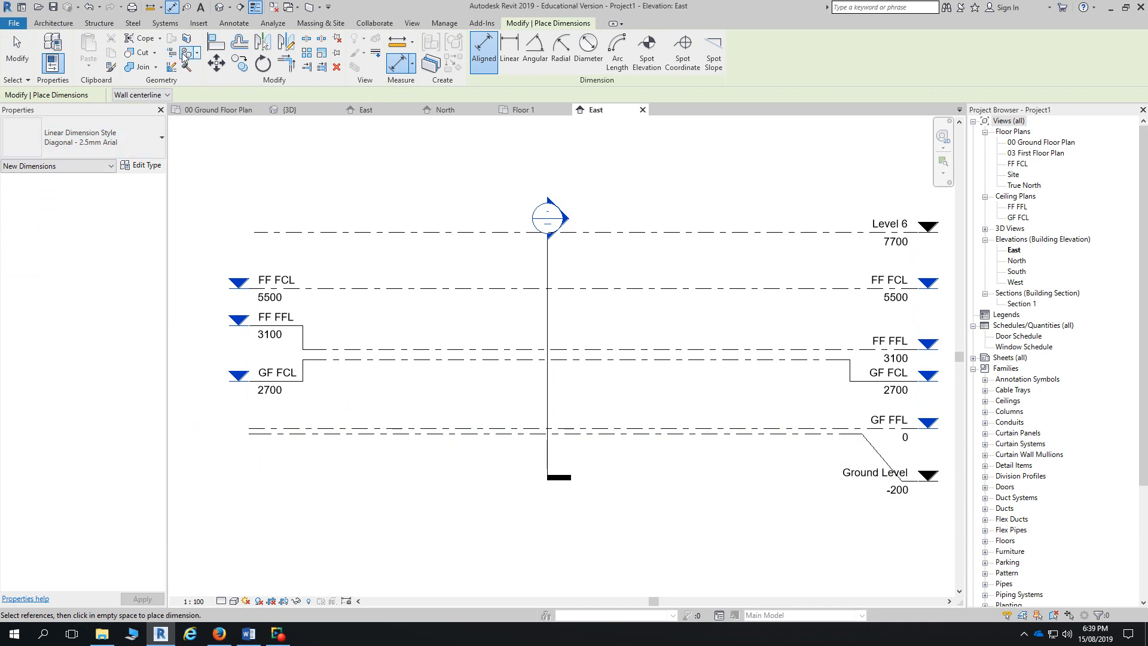
{"action": "left_click", "coordinate": [230, 24]}
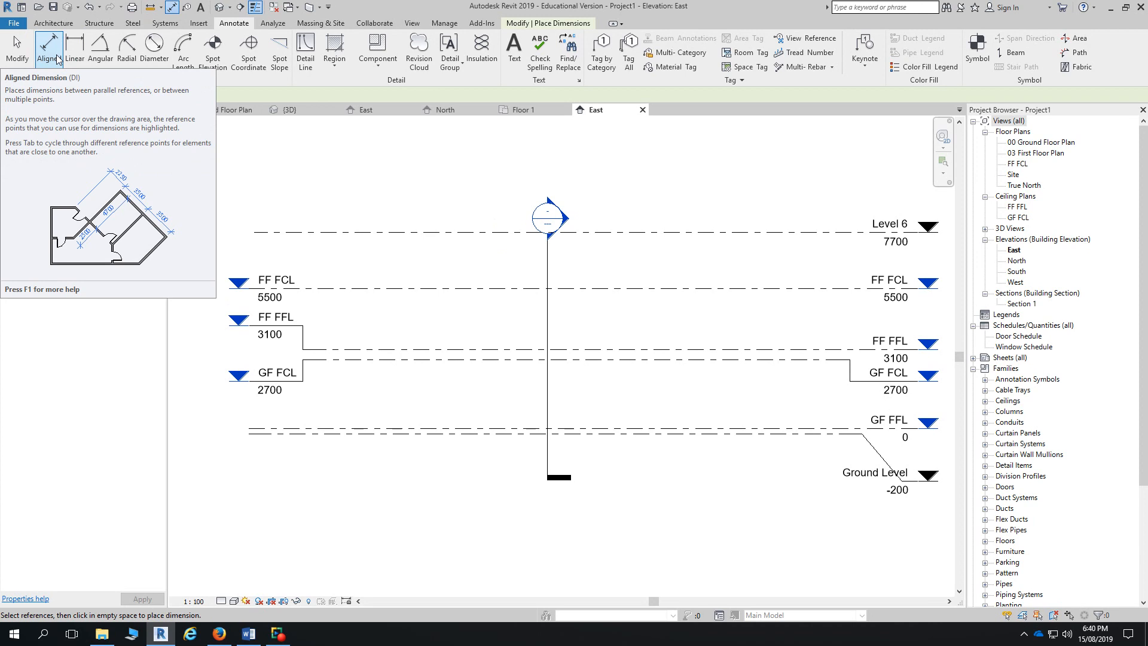
{"action": "double_click", "coordinate": [1035, 143]}
- Draw connected architectural walls: bottom, right side and top
{"action": "left_click", "coordinate": [53, 22]}
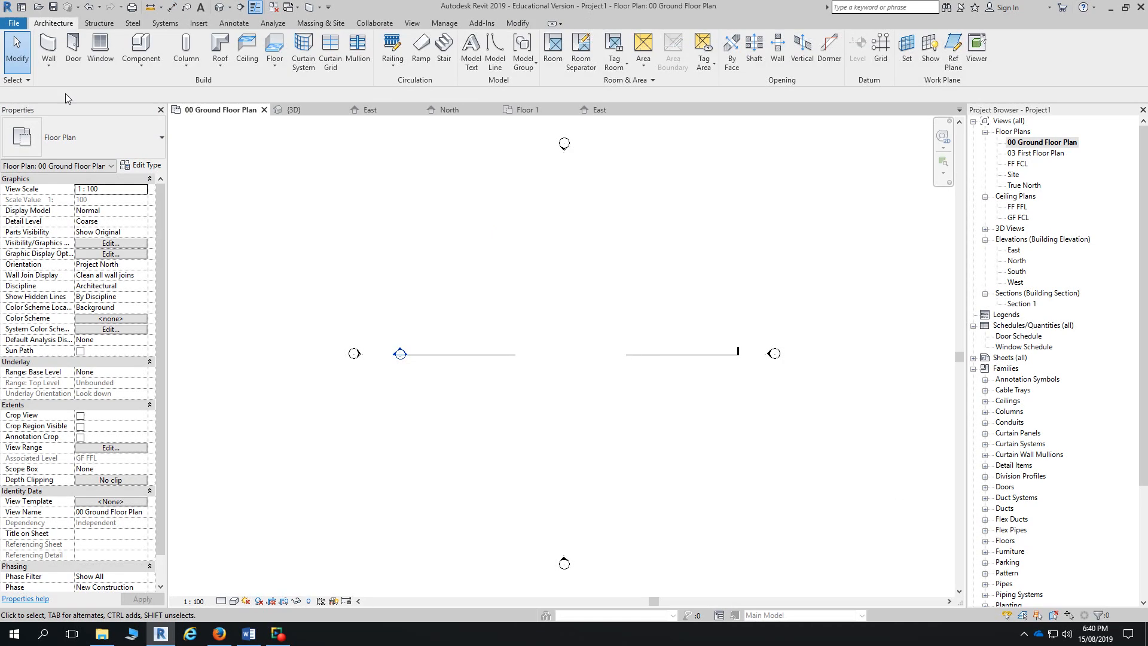
{"action": "left_click", "coordinate": [48, 62]}
{"action": "left_click", "coordinate": [53, 87]}
{"action": "scroll", "coordinate": [494, 397], "scroll_direction": "up", "scroll_amount": 3}
{"action": "left_click", "coordinate": [559, 387]}
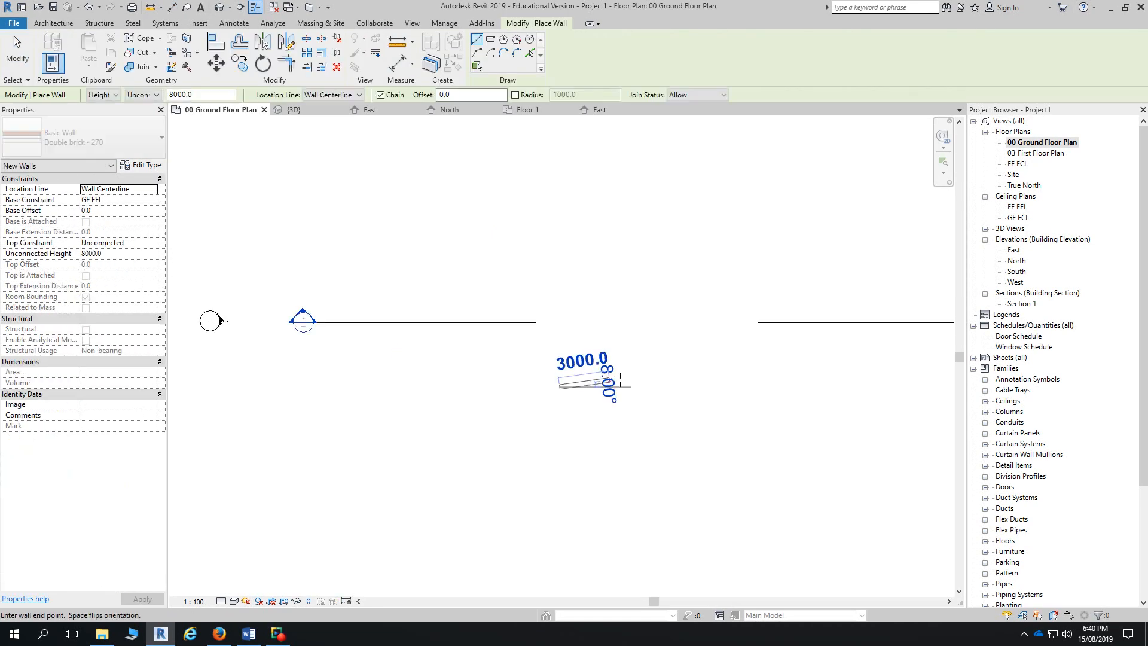
{"action": "left_click", "coordinate": [678, 386]}
{"action": "left_click", "coordinate": [677, 325]}
{"action": "left_click", "coordinate": [611, 324]}
{"action": "key", "text": "Escape"}
- Add a 45° diagonal wall between bottom and top walls, and set Medium detail
{"action": "left_click", "coordinate": [585, 386]}
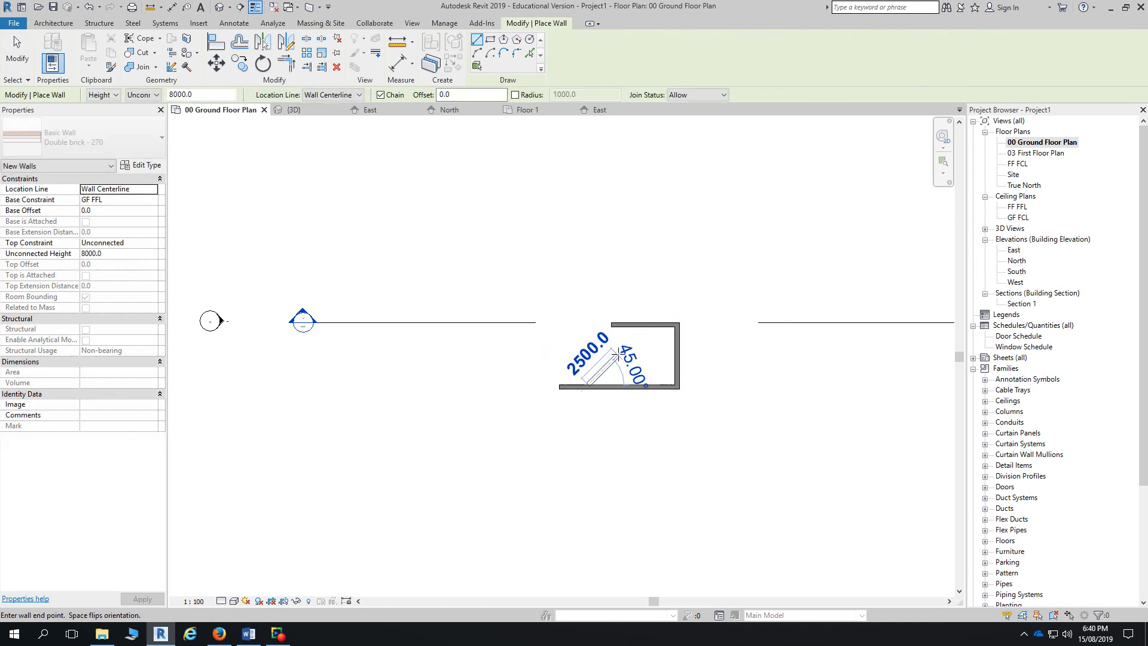
{"action": "left_click", "coordinate": [645, 325]}
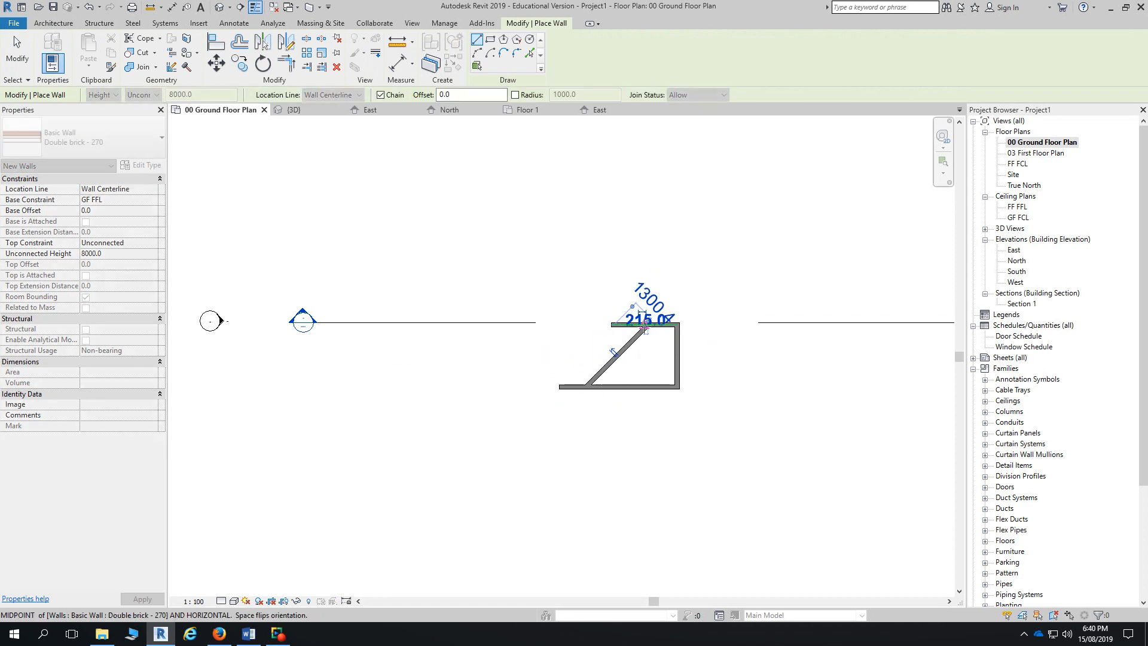
{"action": "key", "text": "Escape"}
{"action": "key", "text": "Escape"}
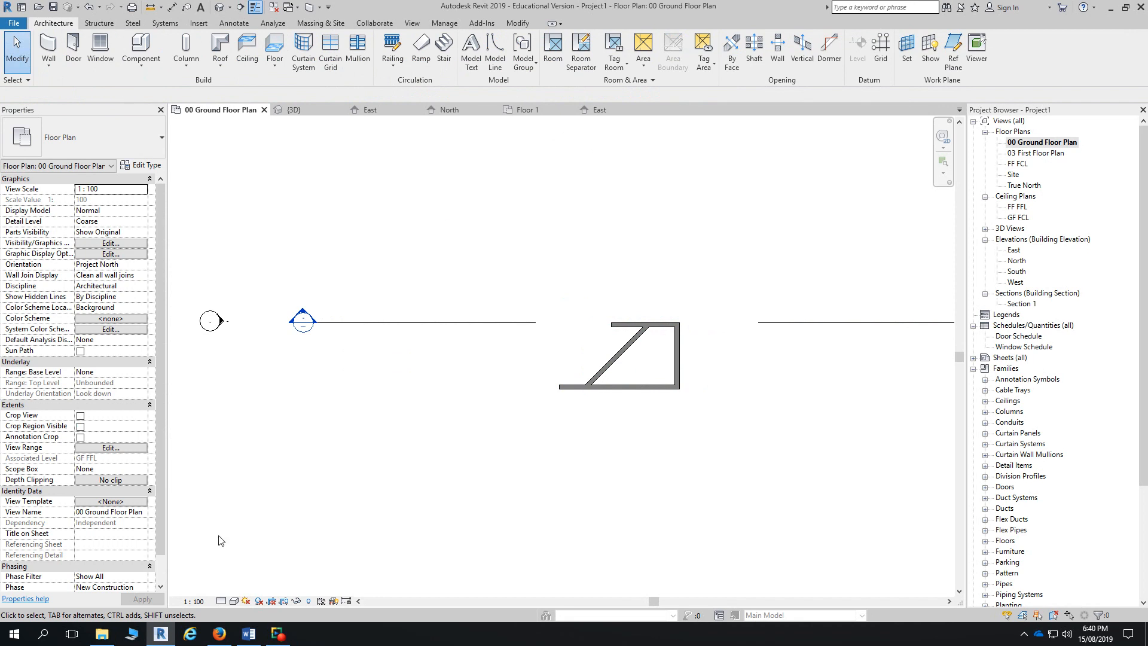
{"action": "left_click", "coordinate": [221, 600]}
{"action": "left_click", "coordinate": [239, 576]}
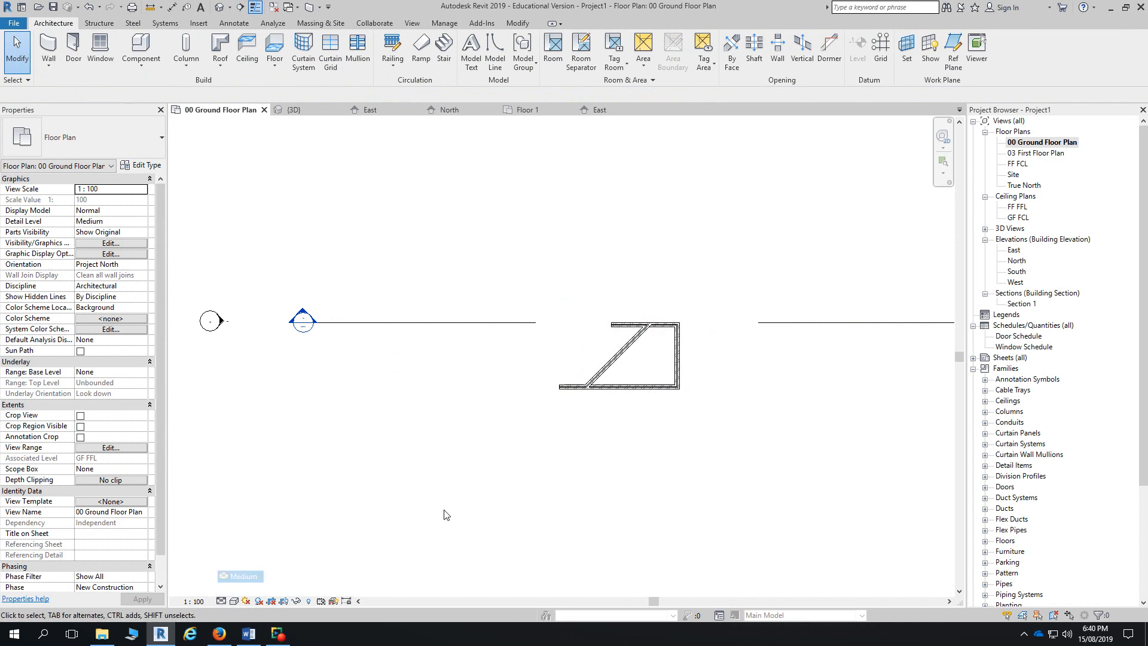
{"action": "scroll", "coordinate": [648, 308], "scroll_direction": "up", "scroll_amount": 3}
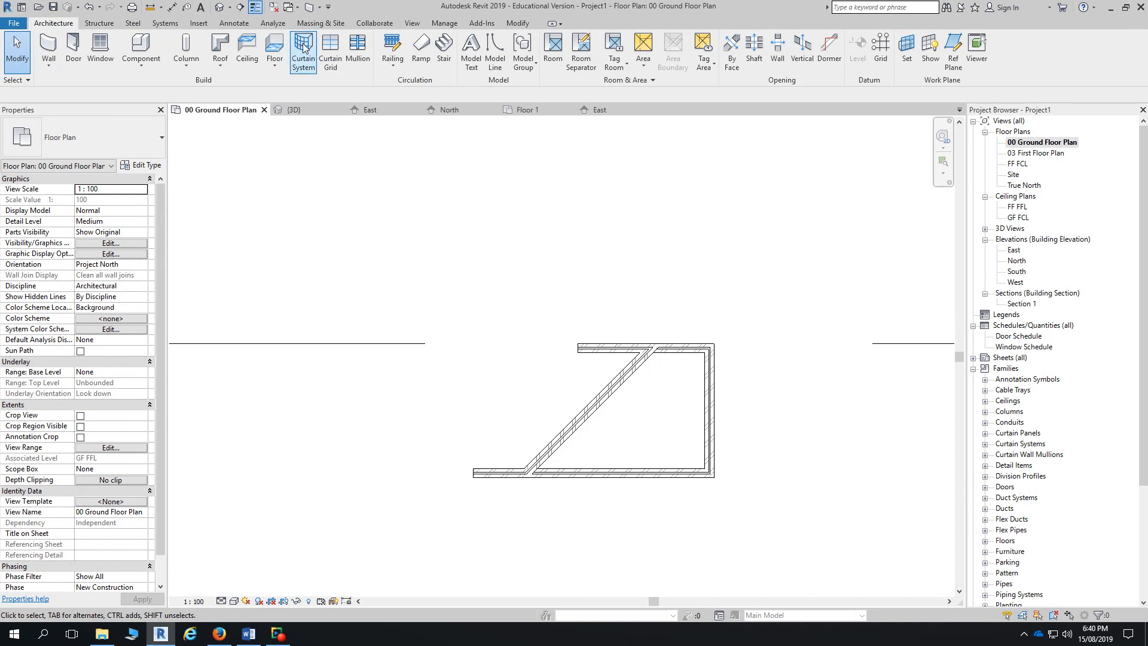
- Set the aligned dimension tool to measure to wall faces
{"action": "left_click", "coordinate": [225, 24]}
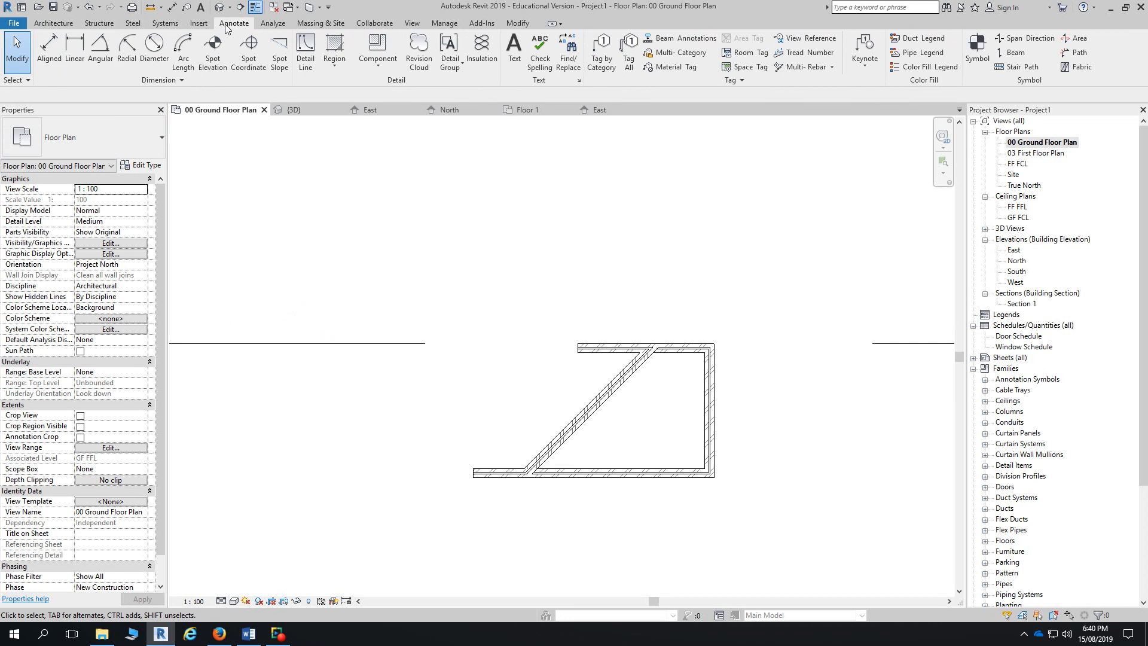
{"action": "left_click", "coordinate": [50, 73]}
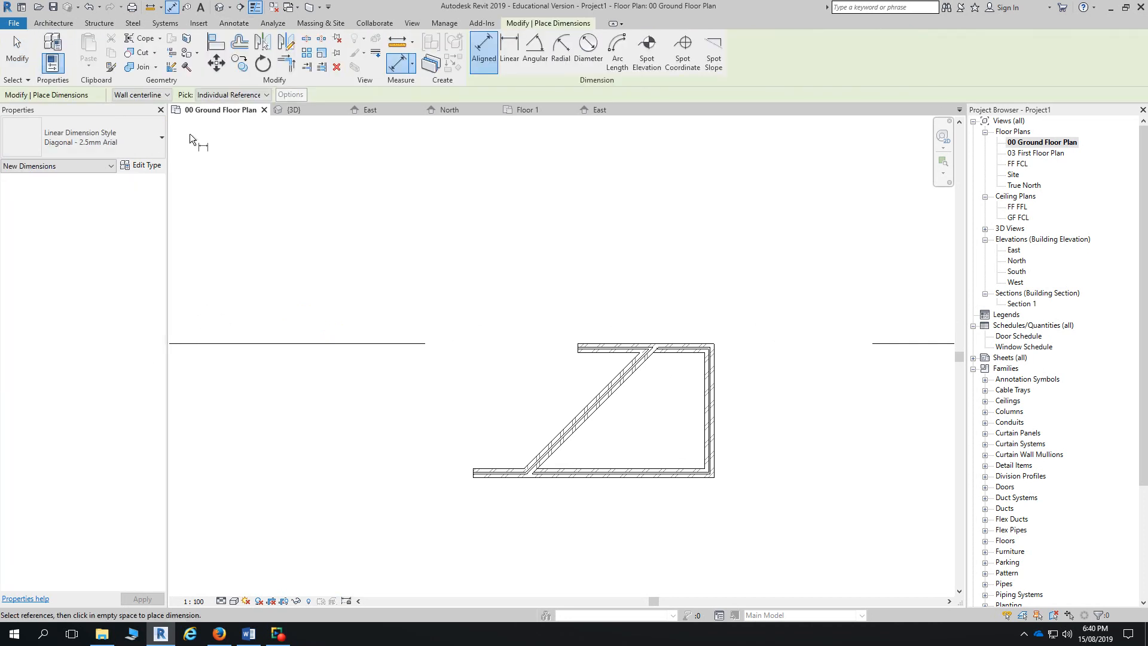
{"action": "left_click", "coordinate": [154, 96]}
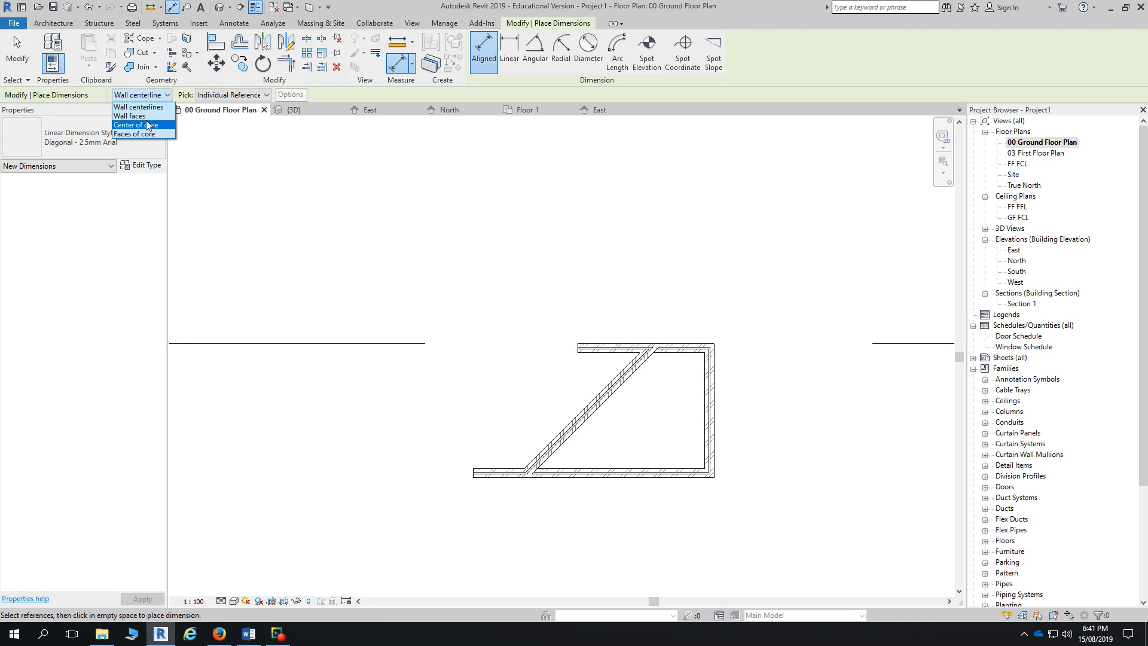
{"action": "left_click", "coordinate": [142, 117]}
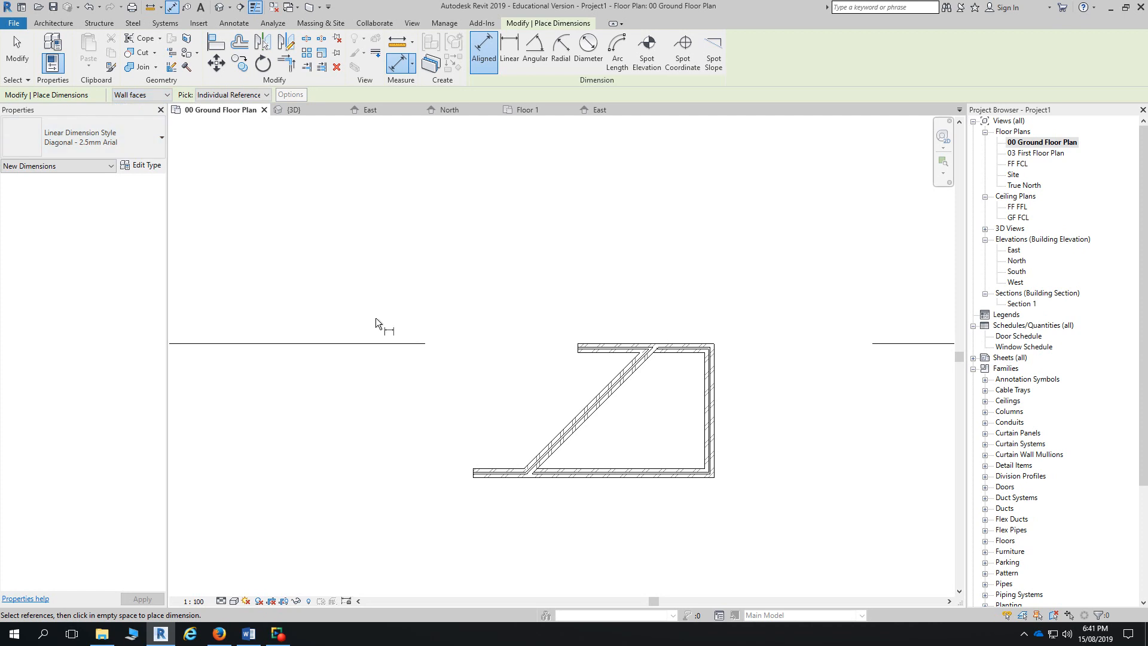
- Dimension the bottom and top walls face to face (270, 3430, 270), then return to East
{"action": "scroll", "coordinate": [605, 478], "scroll_direction": "up", "scroll_amount": 3}
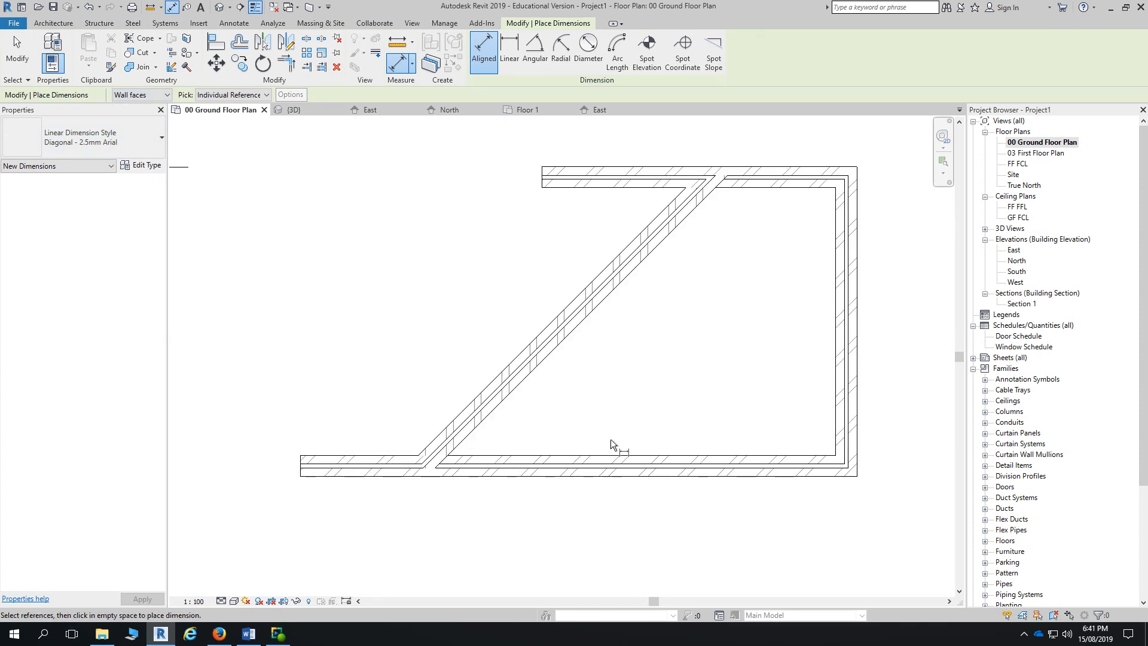
{"action": "left_click", "coordinate": [608, 476]}
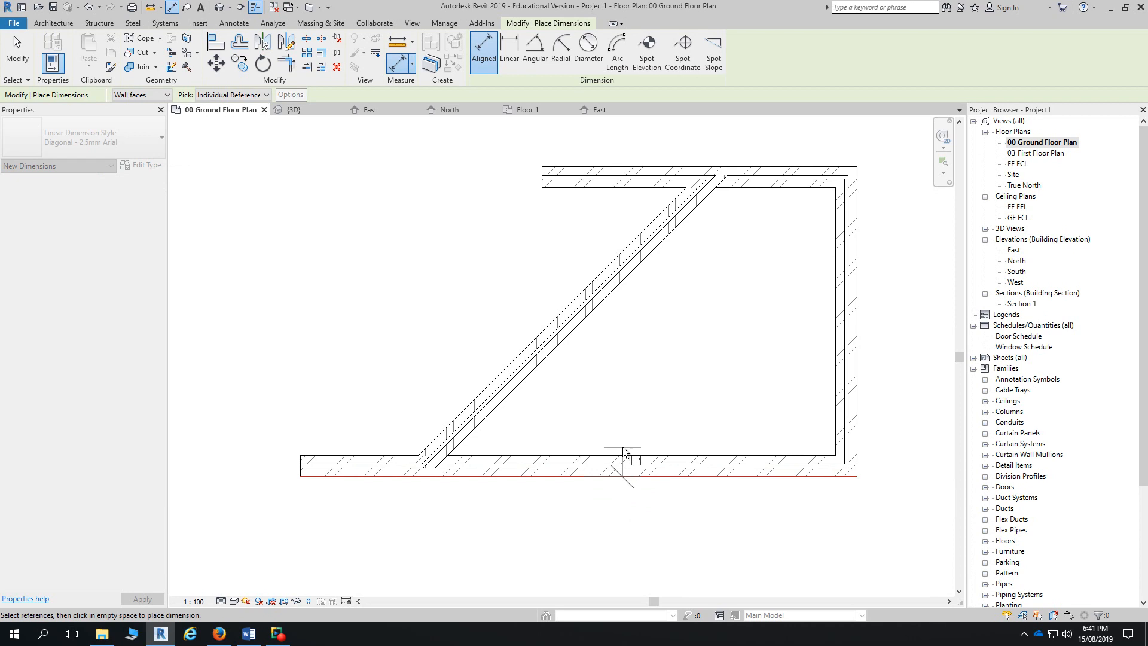
{"action": "left_click", "coordinate": [623, 460]}
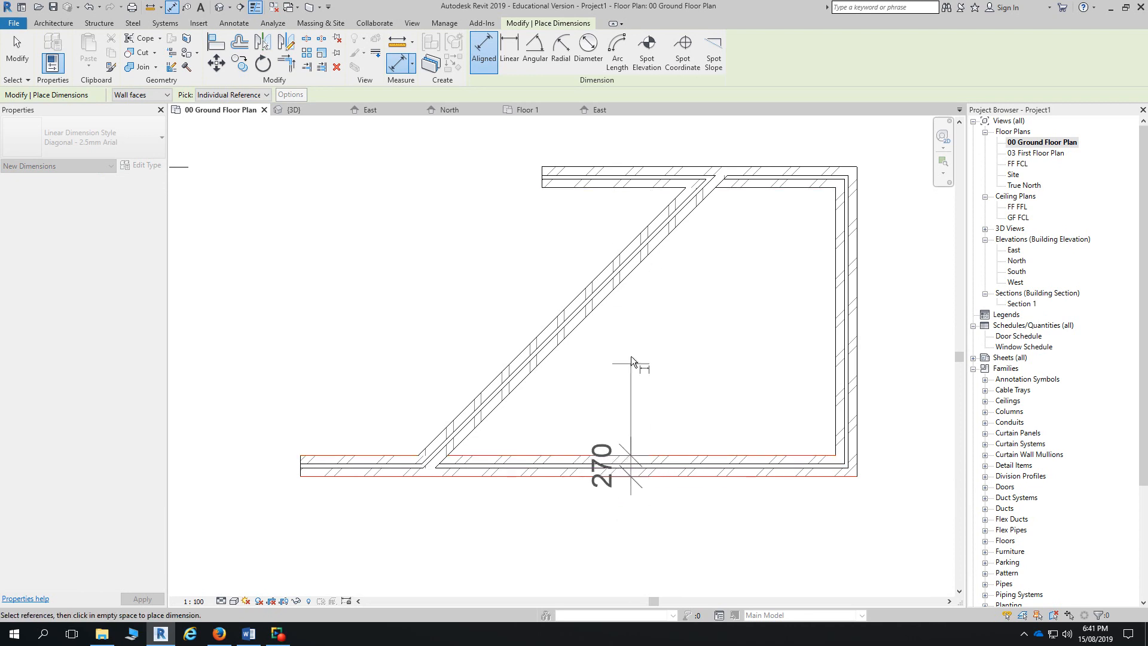
{"action": "left_click", "coordinate": [595, 186]}
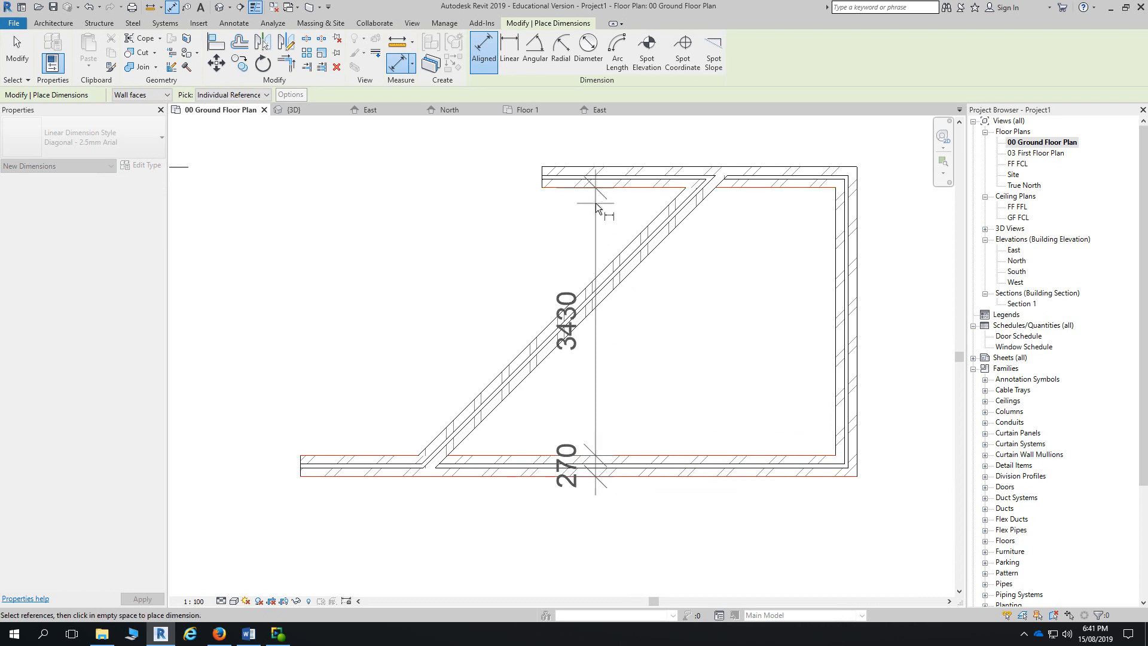
{"action": "left_click", "coordinate": [596, 172]}
{"action": "left_click", "coordinate": [448, 328]}
{"action": "left_click", "coordinate": [599, 110]}
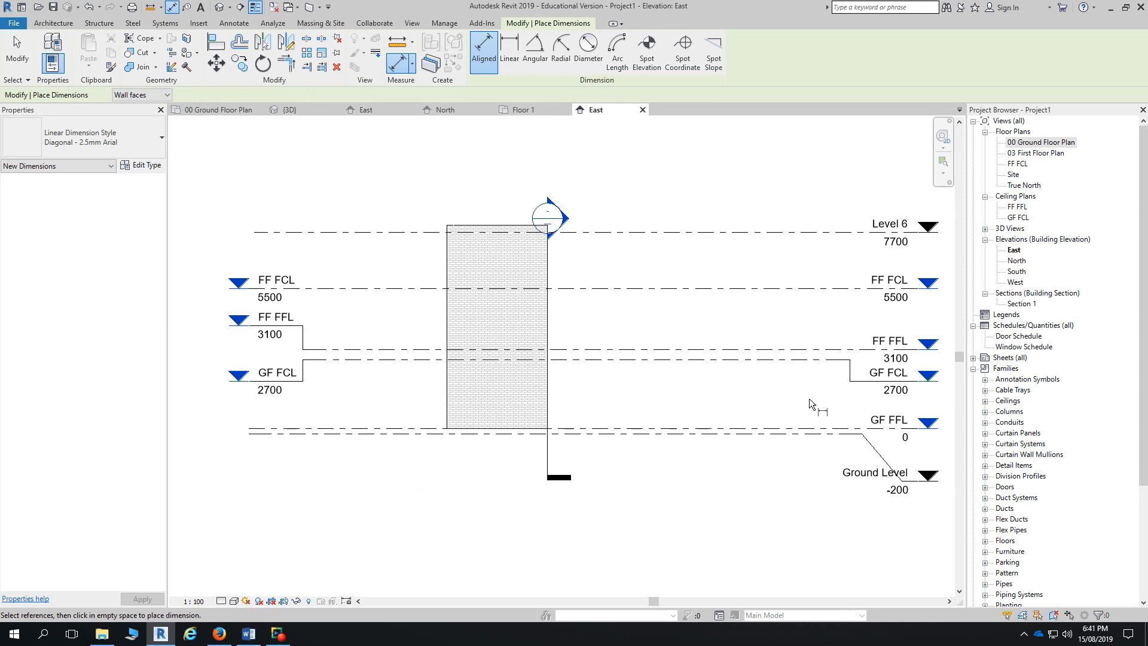
- Place one dimension string across GF FFL, GF FCL and FF FFL, then select it
{"action": "left_click", "coordinate": [746, 430]}
{"action": "left_click", "coordinate": [743, 359]}
{"action": "left_click", "coordinate": [743, 353]}
{"action": "left_click", "coordinate": [739, 296]}
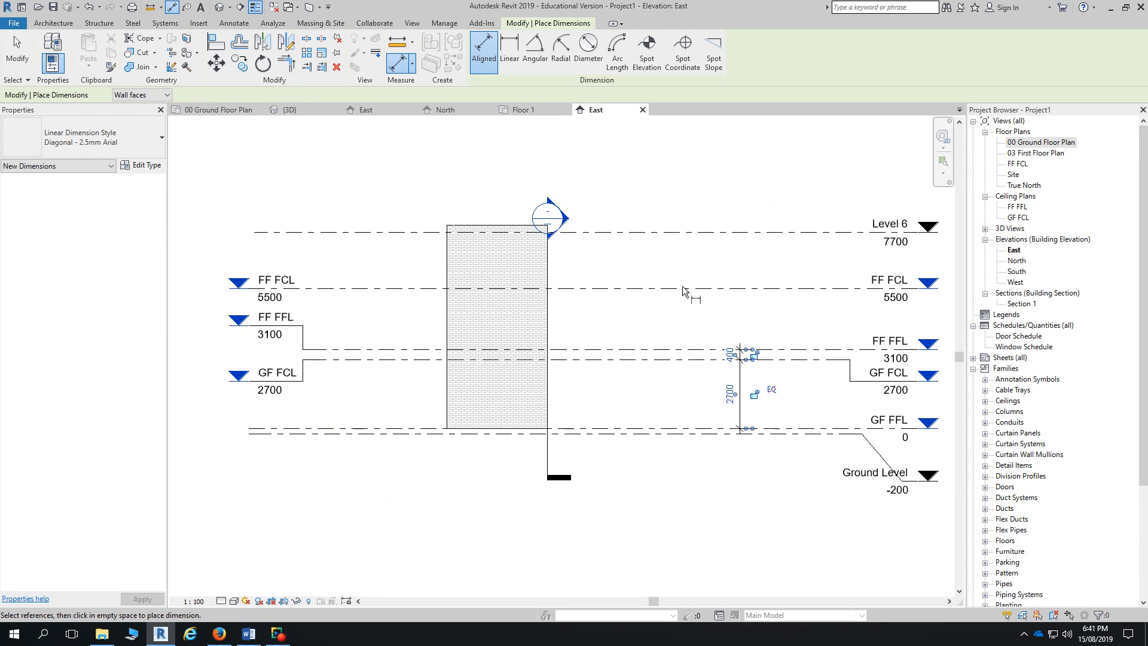
{"action": "left_click", "coordinate": [30, 70]}
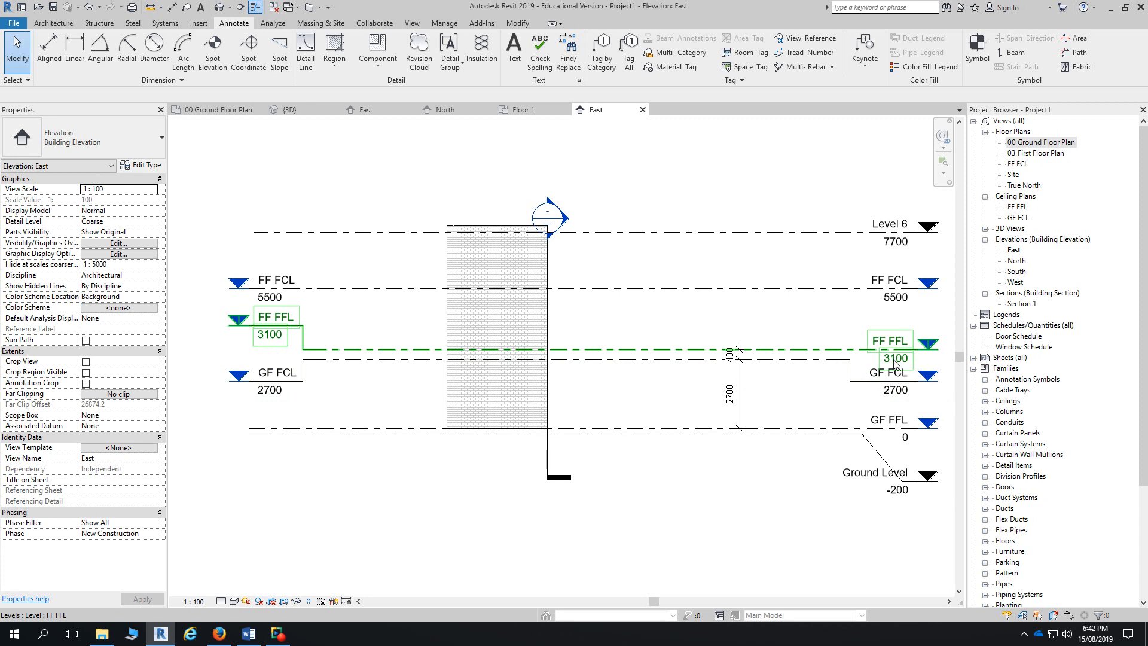
{"action": "left_click", "coordinate": [742, 375]}
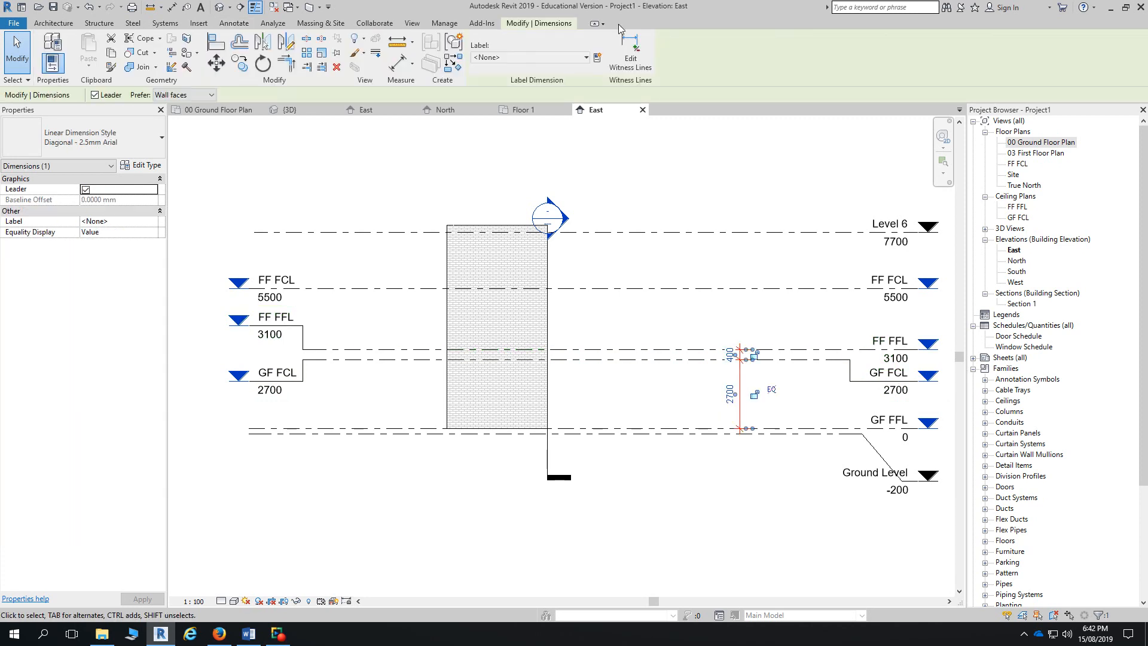
{"action": "left_click", "coordinate": [710, 225]}
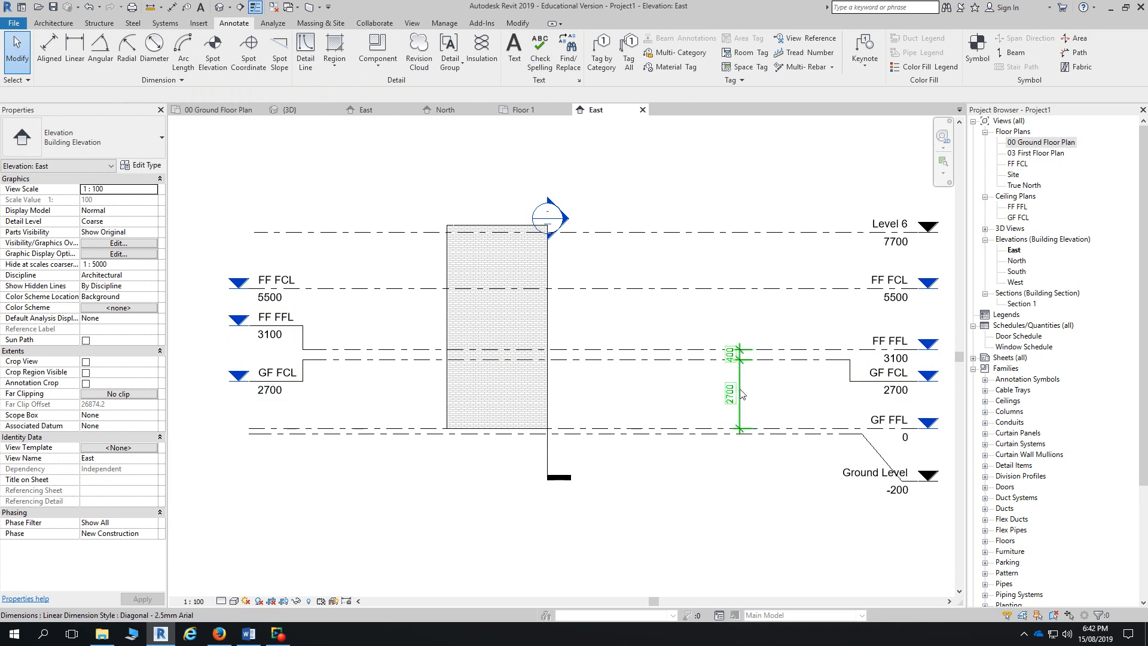
{"action": "left_click", "coordinate": [741, 393]}
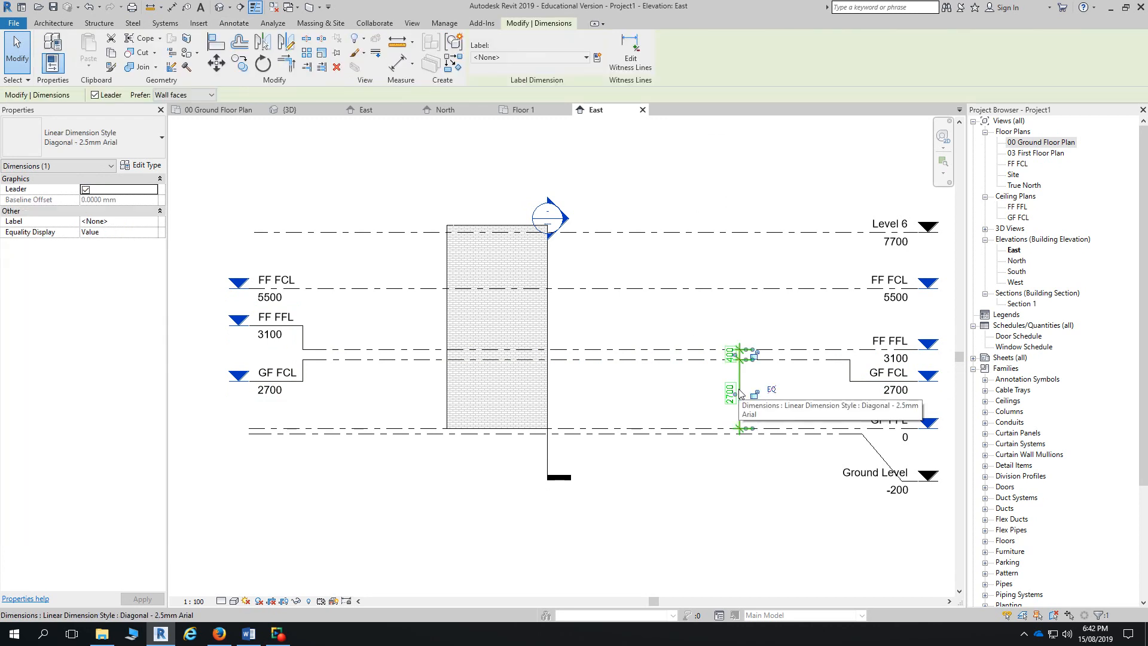
- Place separate 2700, 400 and 2400 level dimensions with DI, then select the 2400 one
{"action": "key", "text": "d"}
{"action": "key", "text": "i"}
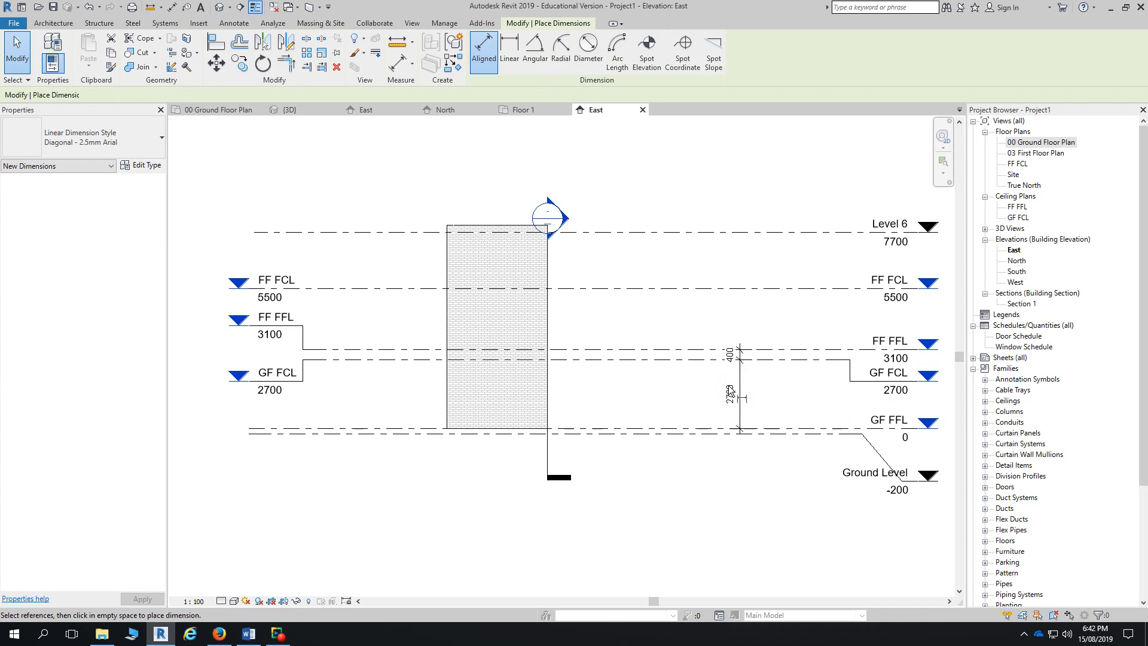
{"action": "left_click", "coordinate": [671, 429]}
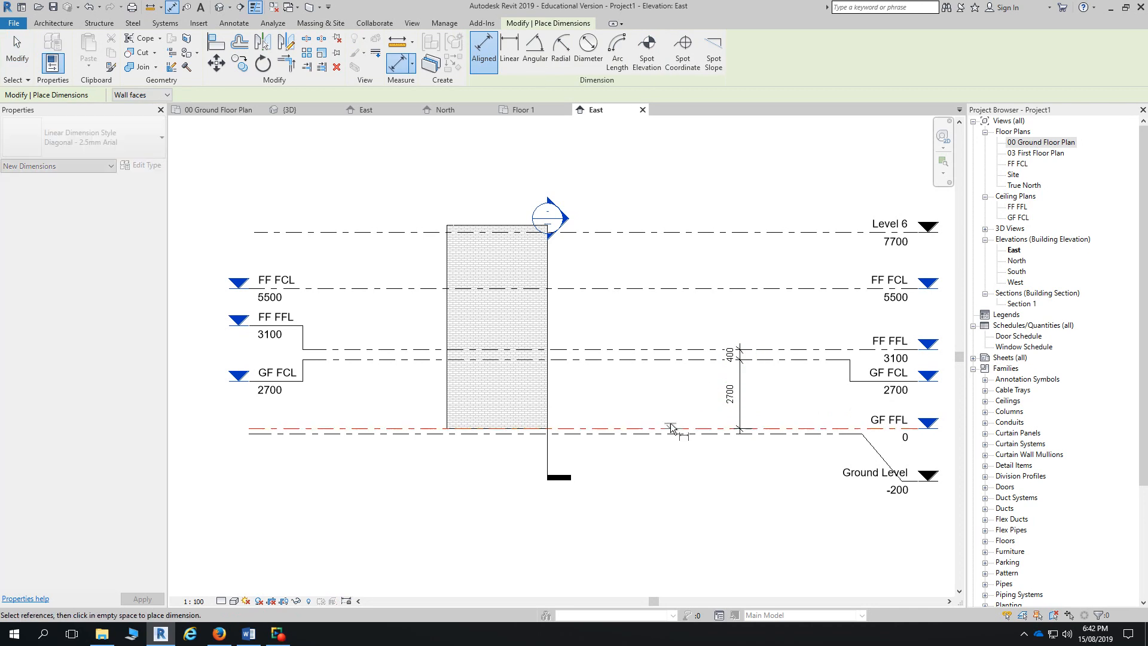
{"action": "left_click", "coordinate": [666, 360]}
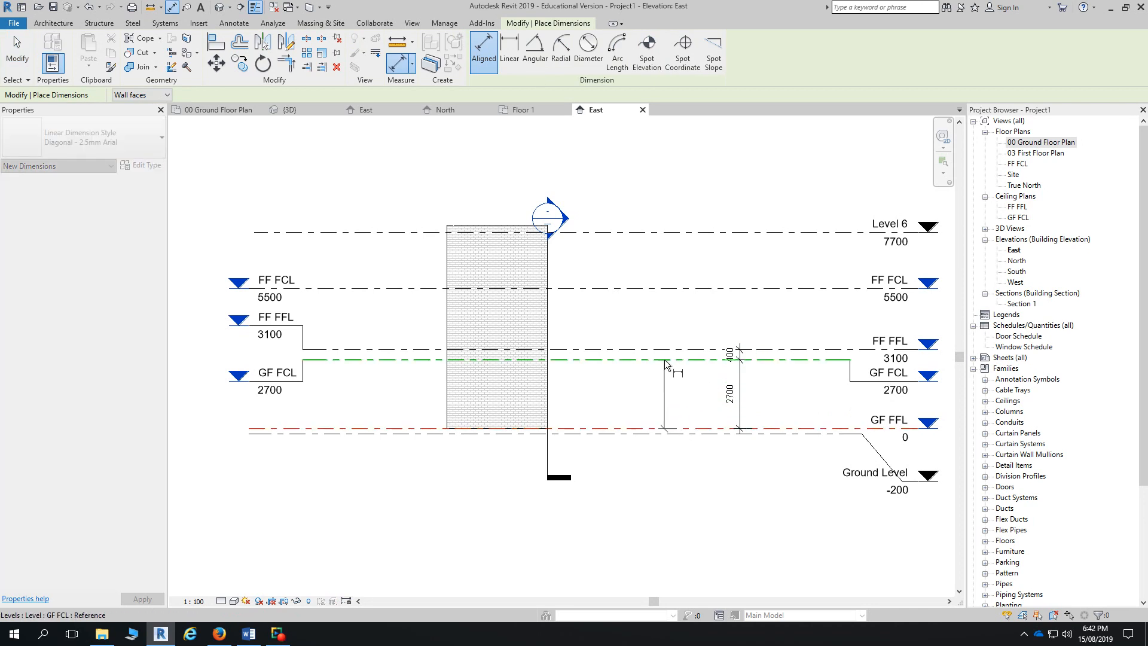
{"action": "left_click", "coordinate": [672, 479]}
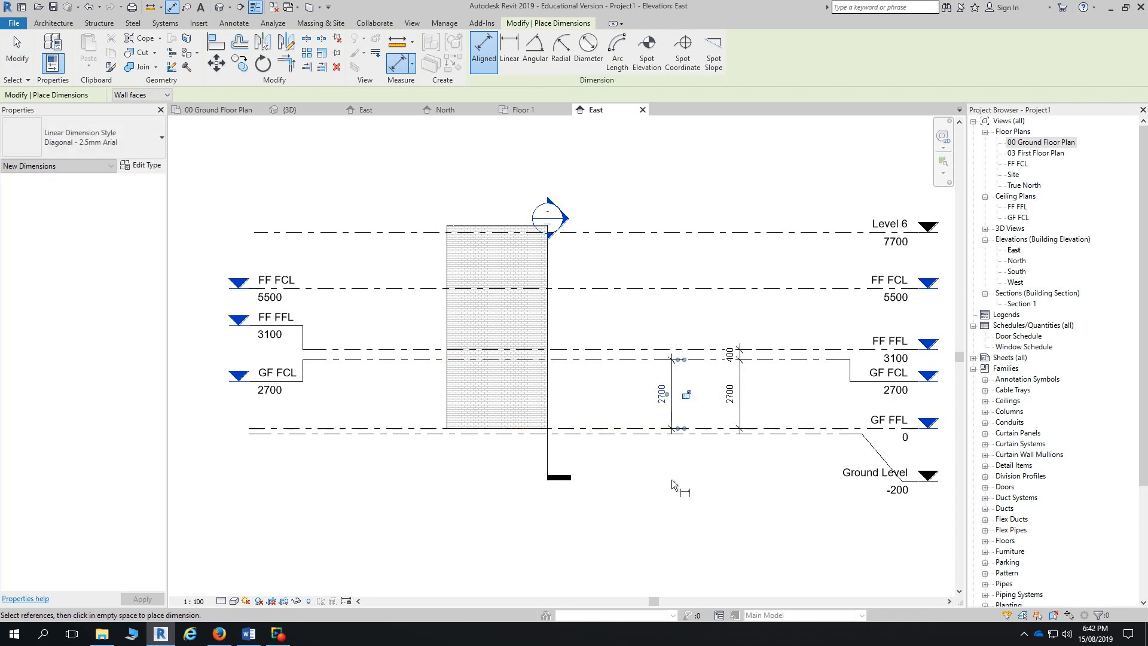
{"action": "left_click", "coordinate": [626, 351]}
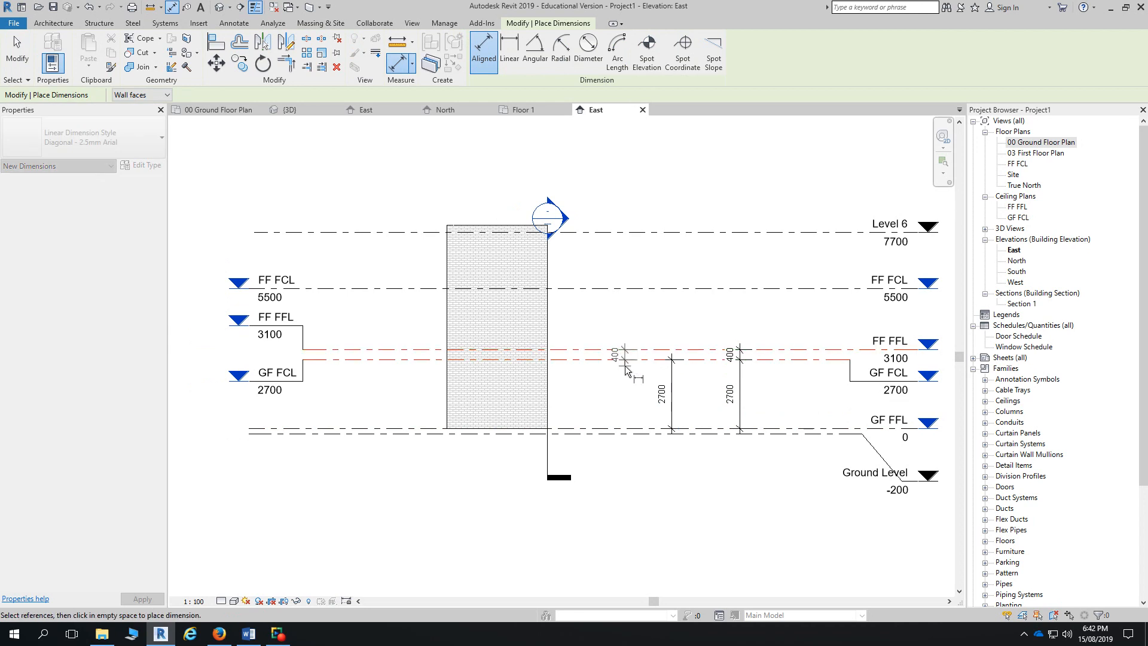
{"action": "left_click", "coordinate": [642, 477]}
{"action": "left_click", "coordinate": [635, 291]}
{"action": "left_click", "coordinate": [635, 288]}
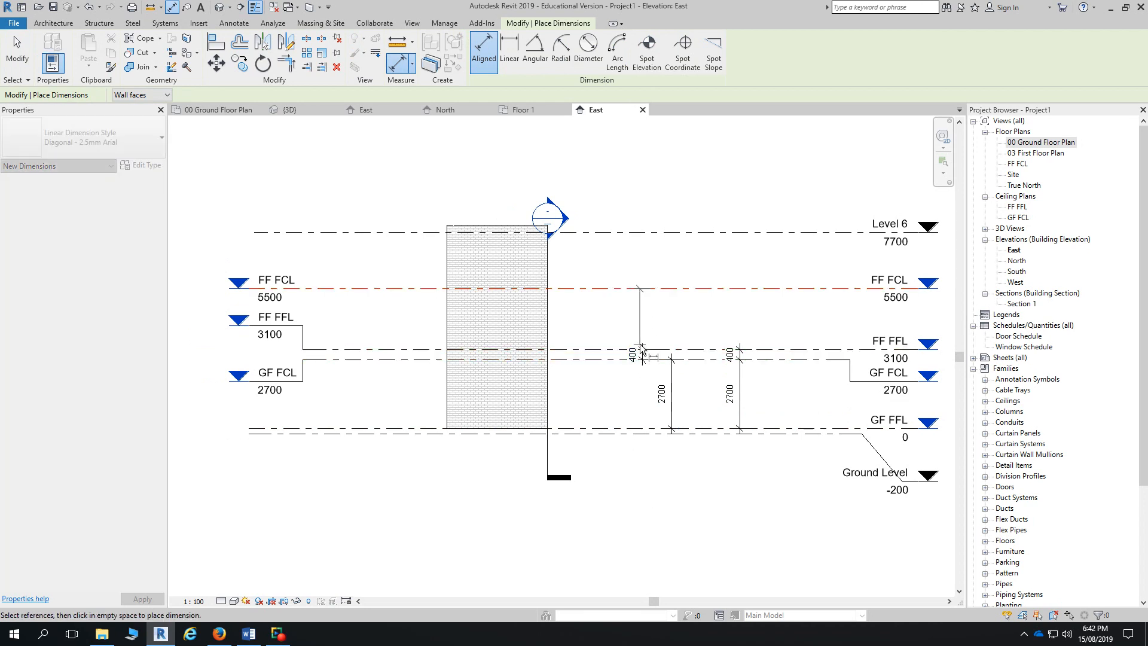
{"action": "left_click", "coordinate": [658, 350]}
{"action": "left_click", "coordinate": [655, 499]}
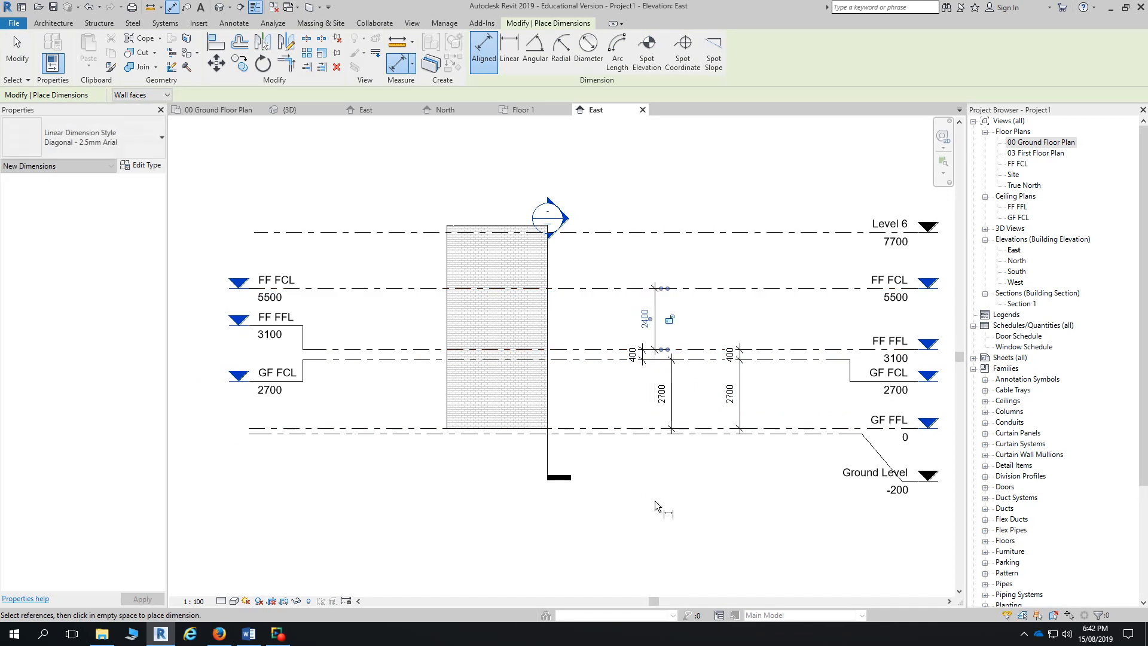
{"action": "left_click", "coordinate": [17, 54]}
{"action": "left_click", "coordinate": [657, 330]}
- Move the 2700 dimension left so it lines up with the other dimensions
{"action": "scroll", "coordinate": [657, 330], "scroll_direction": "up", "scroll_amount": 4}
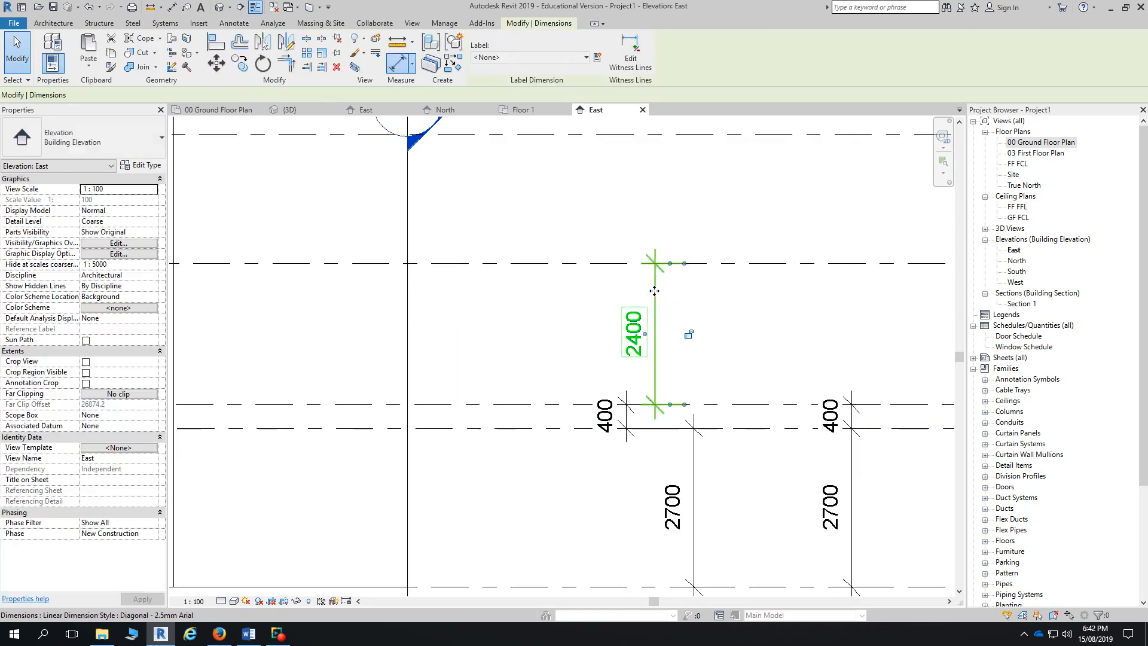
{"action": "left_click", "coordinate": [708, 470]}
{"action": "left_click", "coordinate": [694, 442]}
{"action": "left_click_drag", "start_coordinate": [694, 442], "coordinate": [625, 497]}
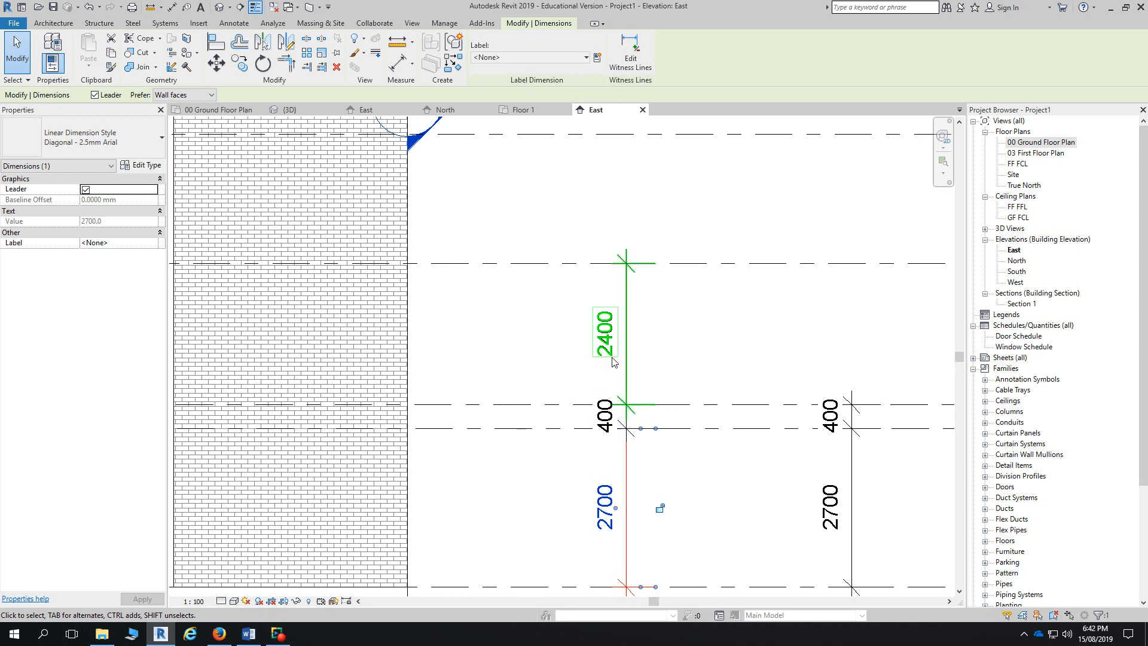
{"action": "scroll", "coordinate": [655, 376], "scroll_direction": "down", "scroll_amount": 3}
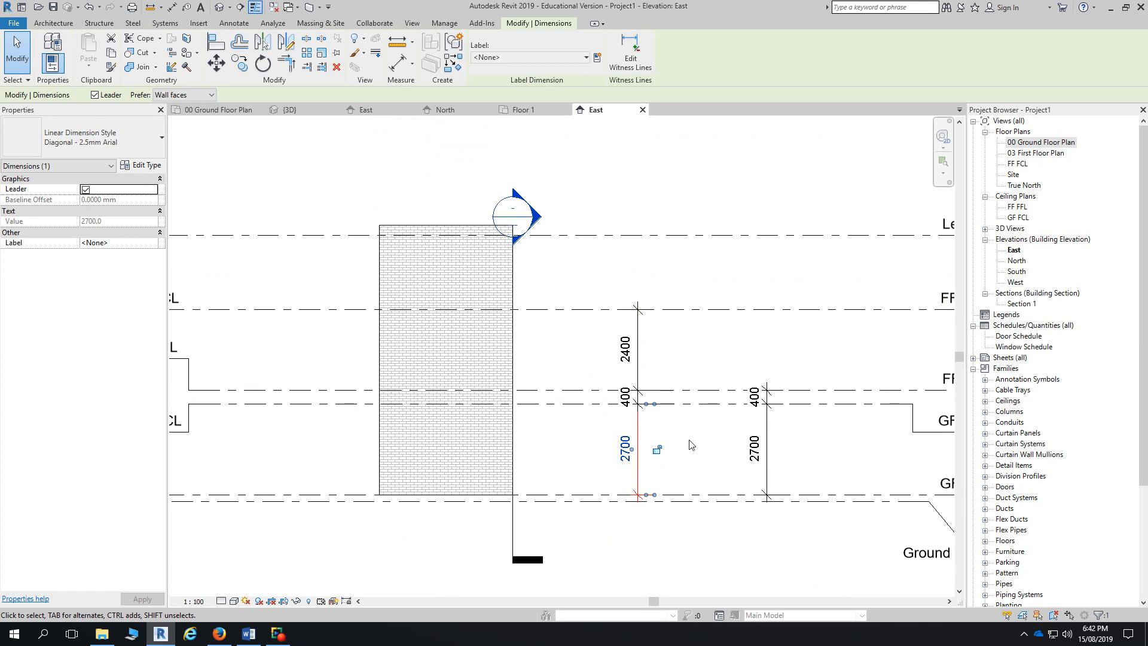
- Add a 2700/400 aligned dimension string through GF FFL, GF FCL and FF FFL, then select it
{"action": "left_click", "coordinate": [769, 406]}
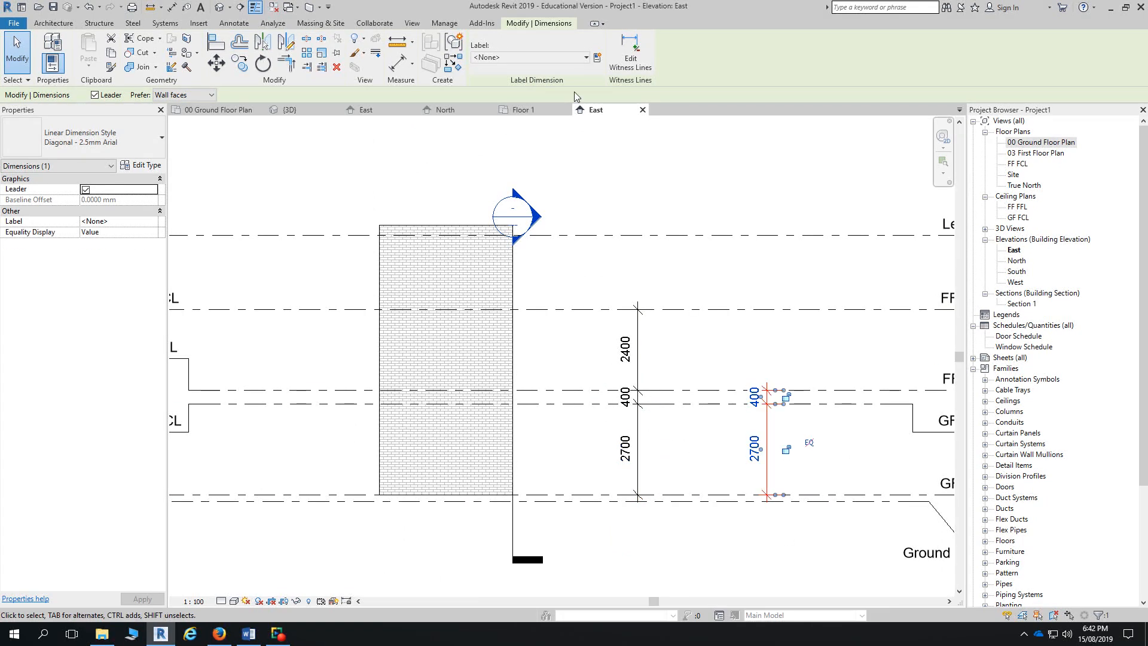
{"action": "left_click", "coordinate": [234, 22]}
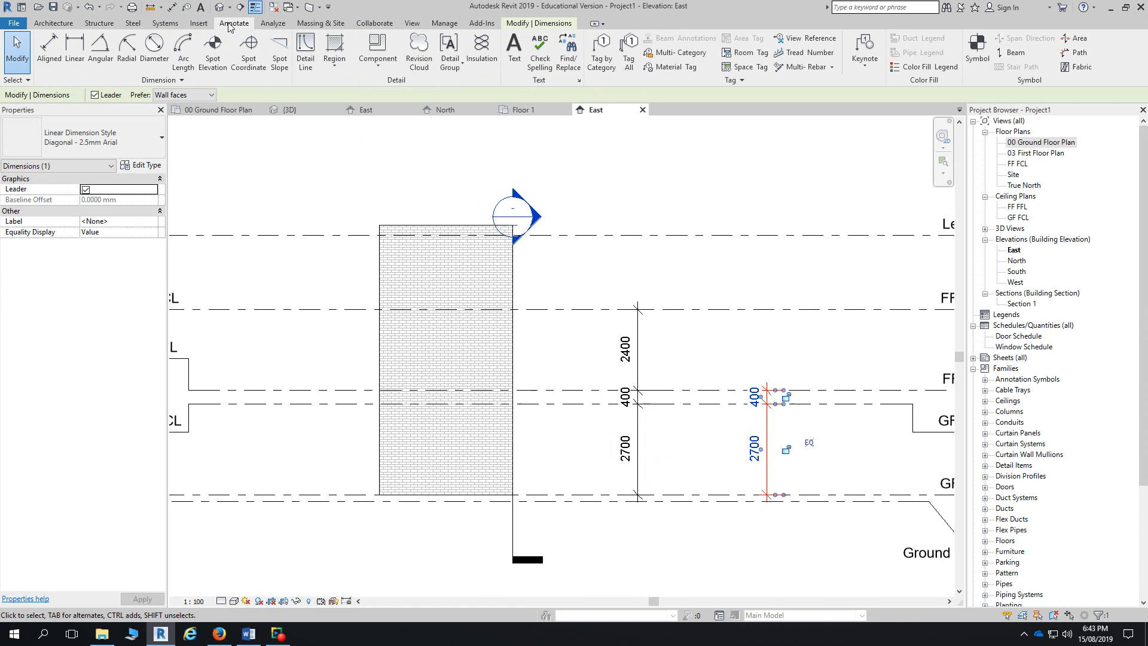
{"action": "left_click", "coordinate": [49, 53]}
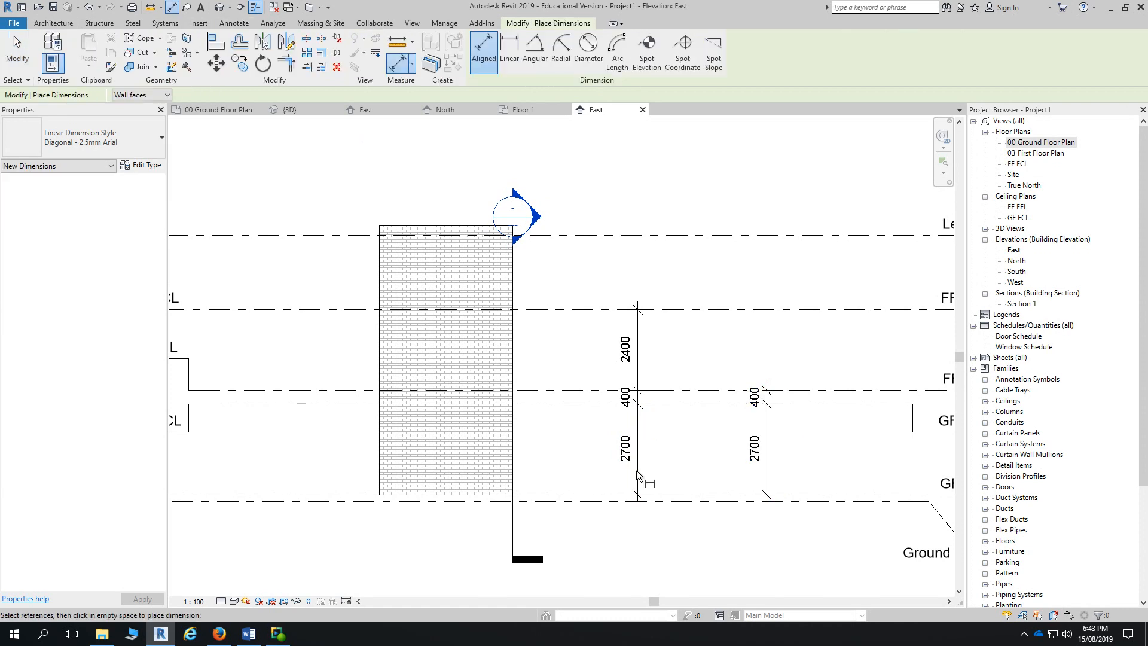
{"action": "left_click", "coordinate": [699, 494]}
{"action": "left_click", "coordinate": [697, 404]}
{"action": "left_click", "coordinate": [696, 390]}
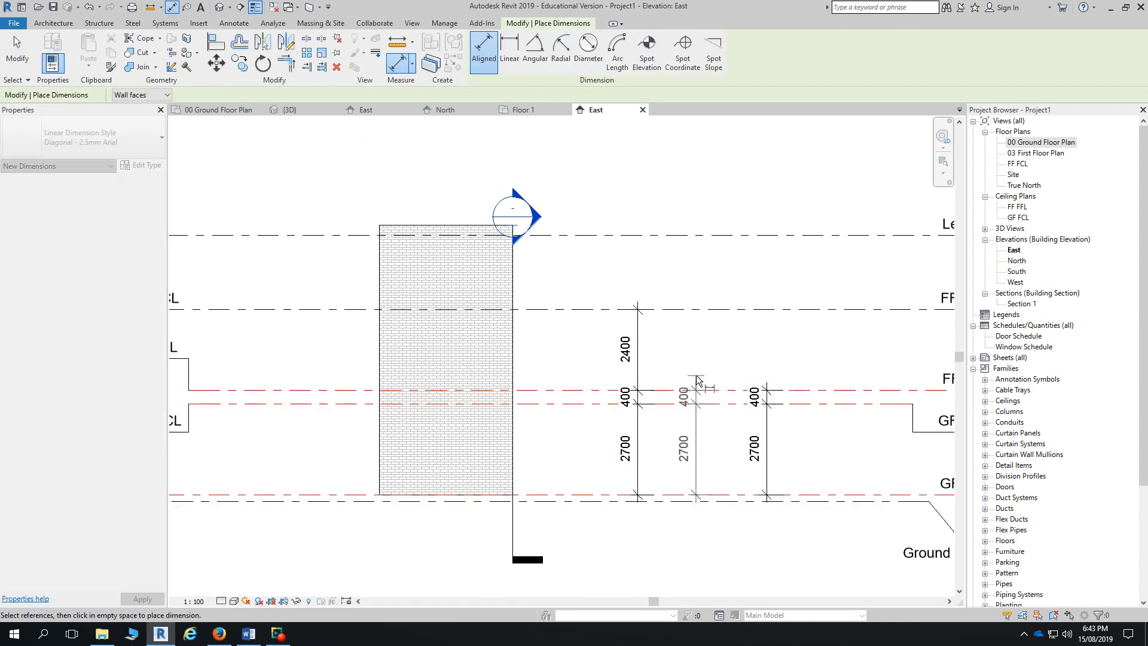
{"action": "left_click", "coordinate": [699, 311]}
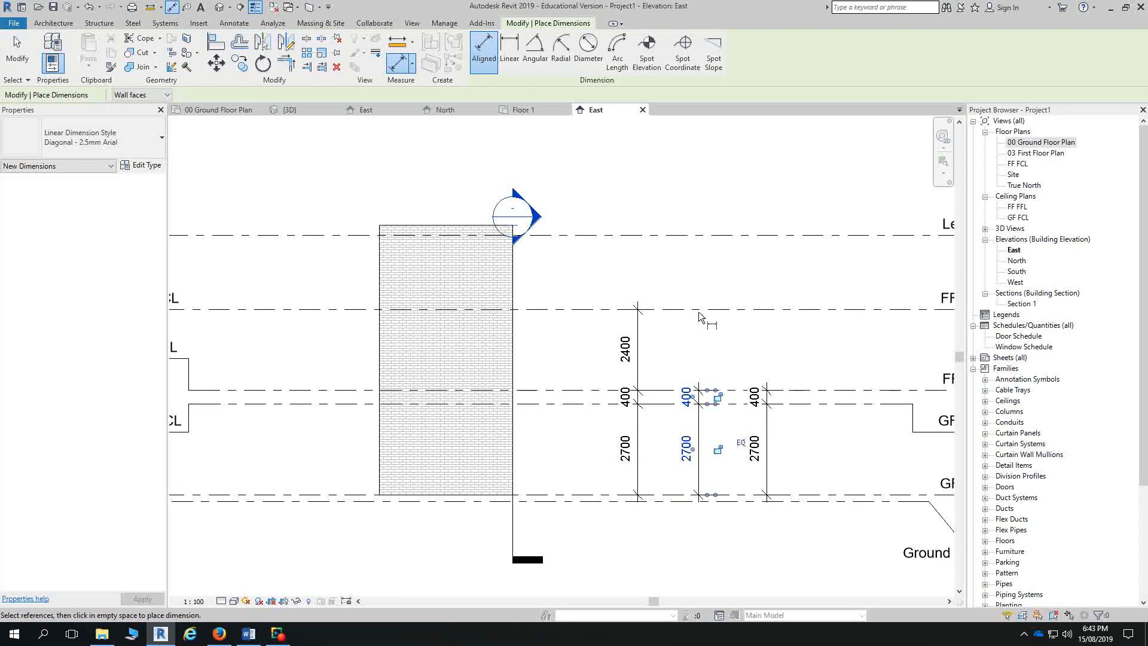
{"action": "left_click", "coordinate": [18, 56]}
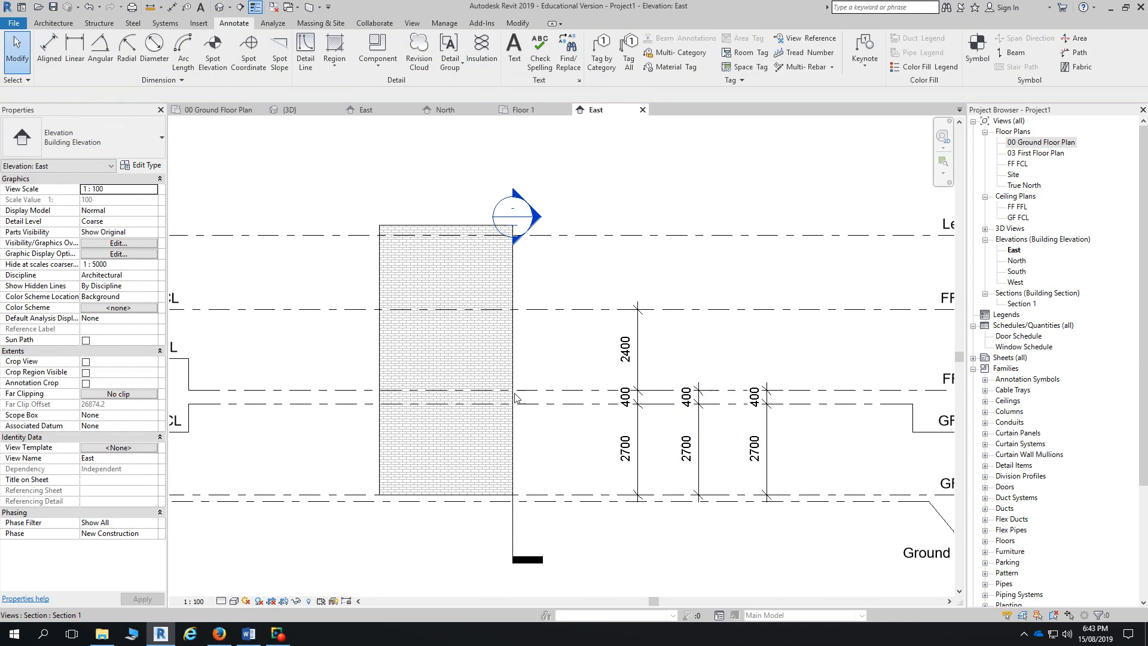
{"action": "left_click", "coordinate": [702, 432]}
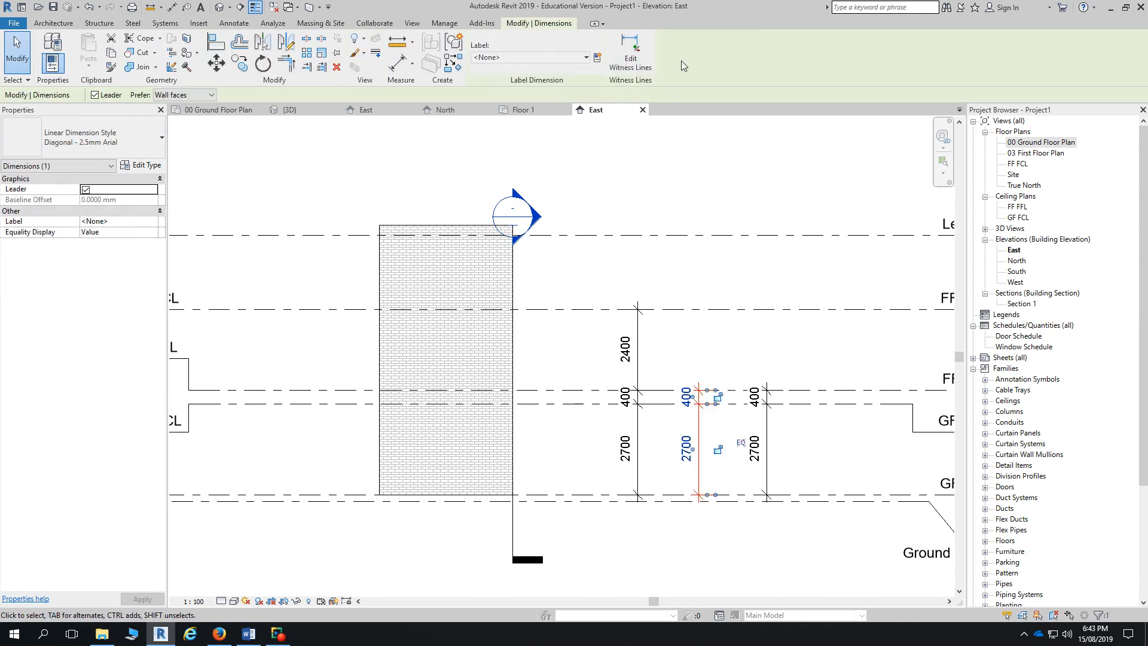
- Edit the new string's witness lines to add the FF FCL level
{"action": "left_click", "coordinate": [639, 56]}
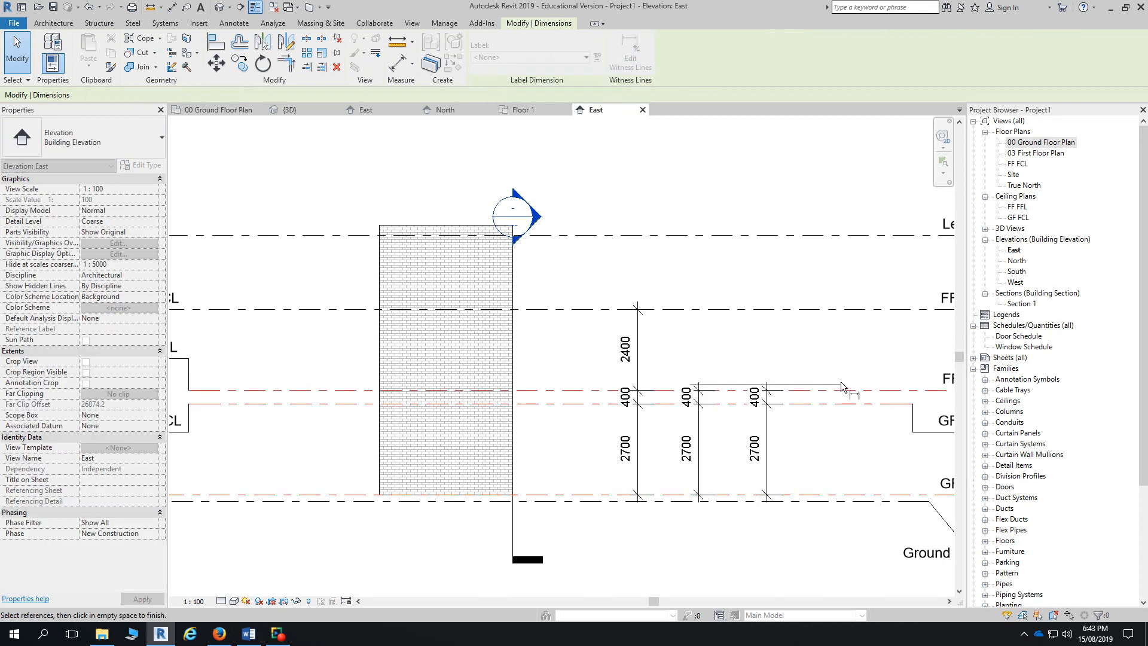
{"action": "left_click", "coordinate": [805, 310]}
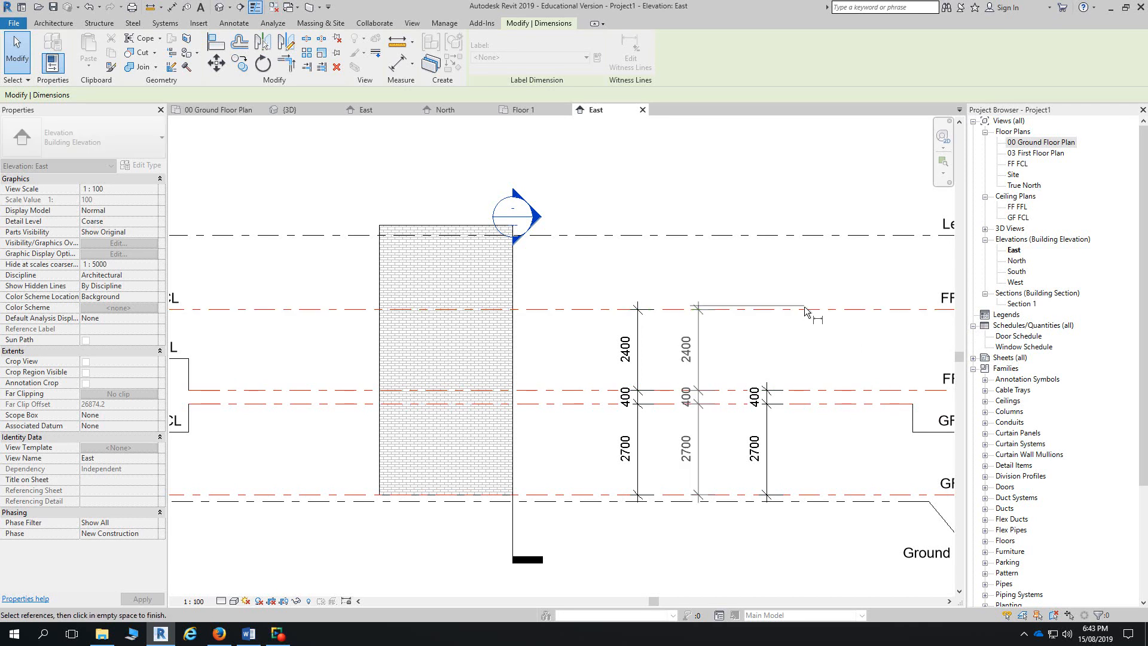
{"action": "left_click", "coordinate": [798, 402]}
{"action": "left_click", "coordinate": [802, 404]}
{"action": "left_click", "coordinate": [770, 237]}
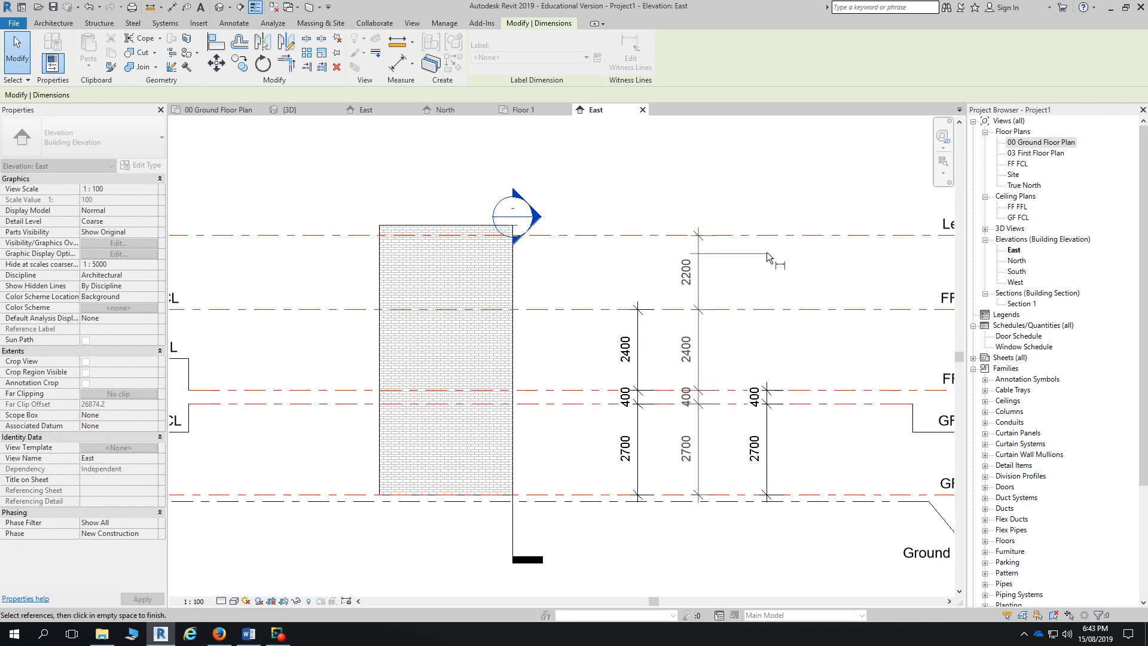
{"action": "left_click", "coordinate": [766, 240]}
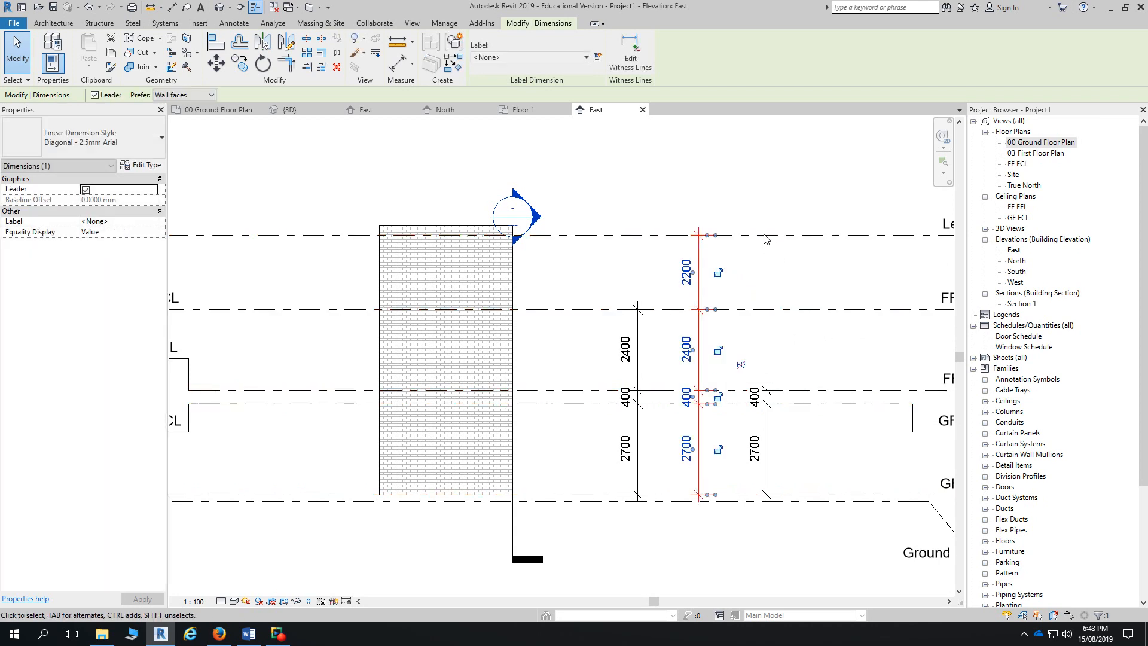
{"action": "left_click", "coordinate": [631, 58]}
{"action": "left_click", "coordinate": [763, 236]}
{"action": "left_click", "coordinate": [774, 336]}
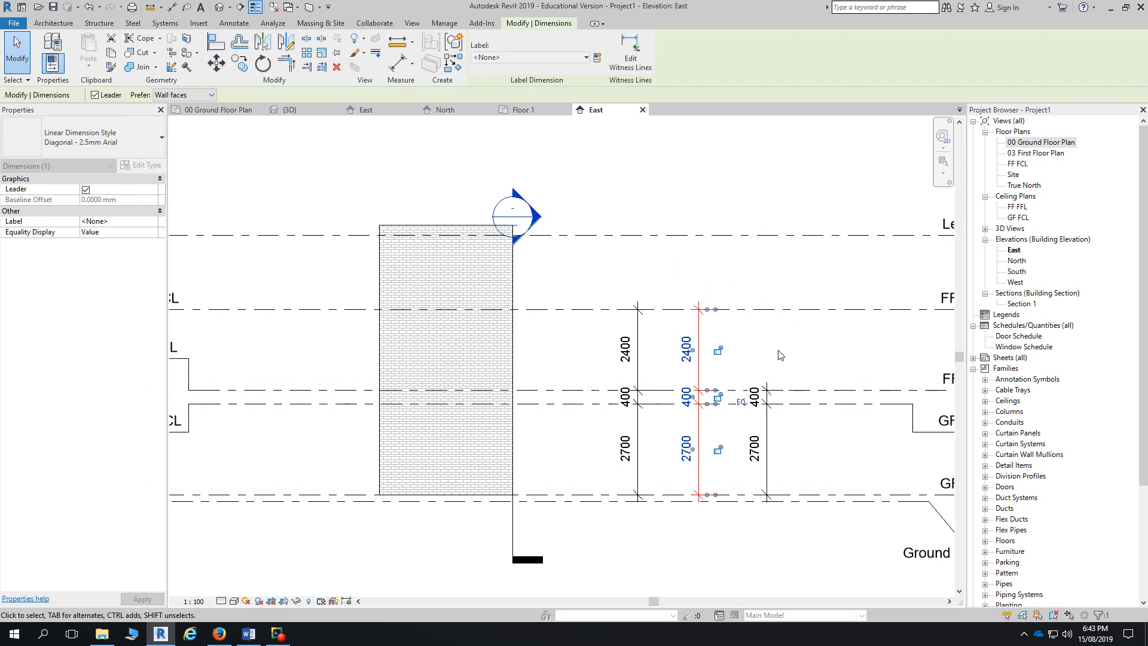
{"action": "left_click", "coordinate": [798, 359]}
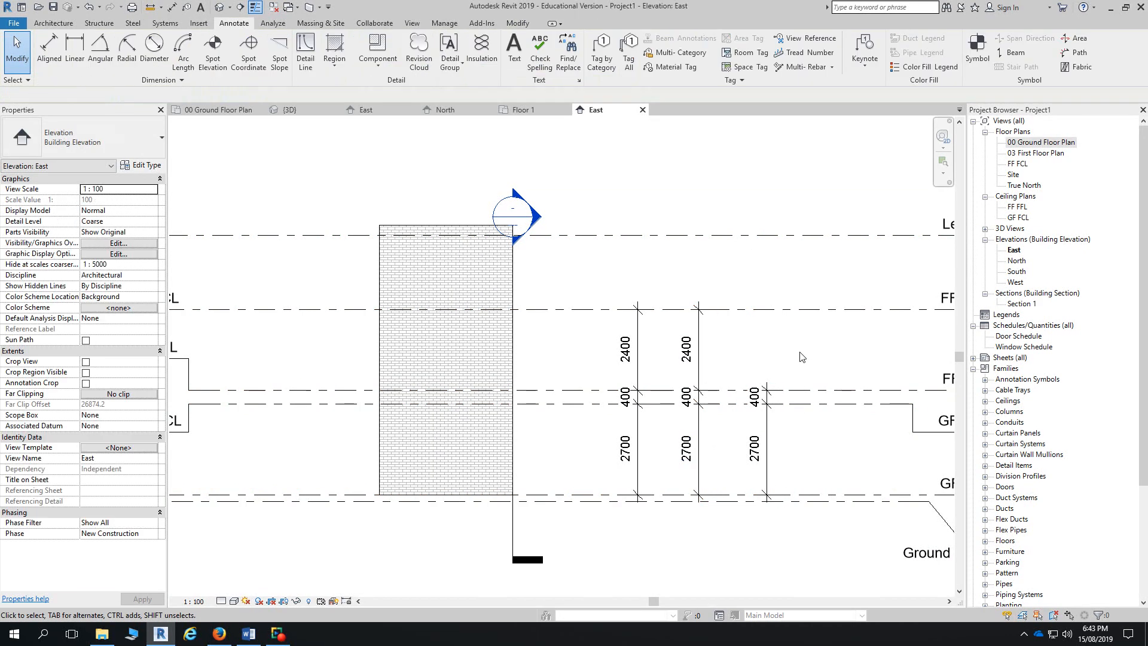
- Delete the old separate 2700, 400 and 2400 dimensions, keeping the continuous string
{"action": "left_click", "coordinate": [638, 448]}
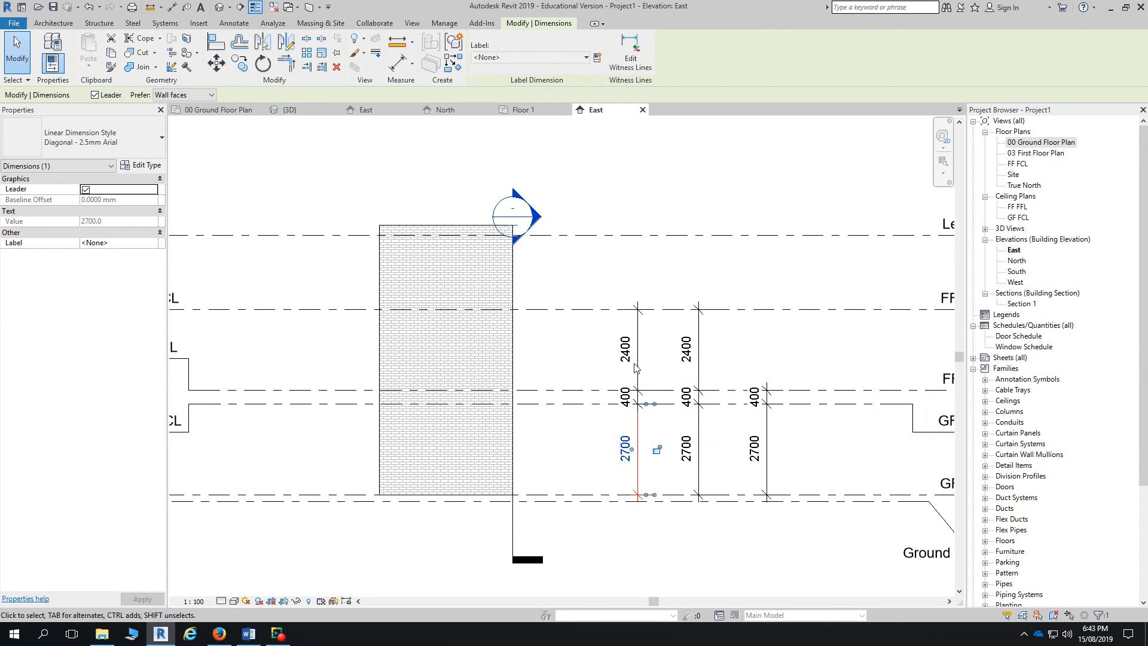
{"action": "key", "text": "Escape"}
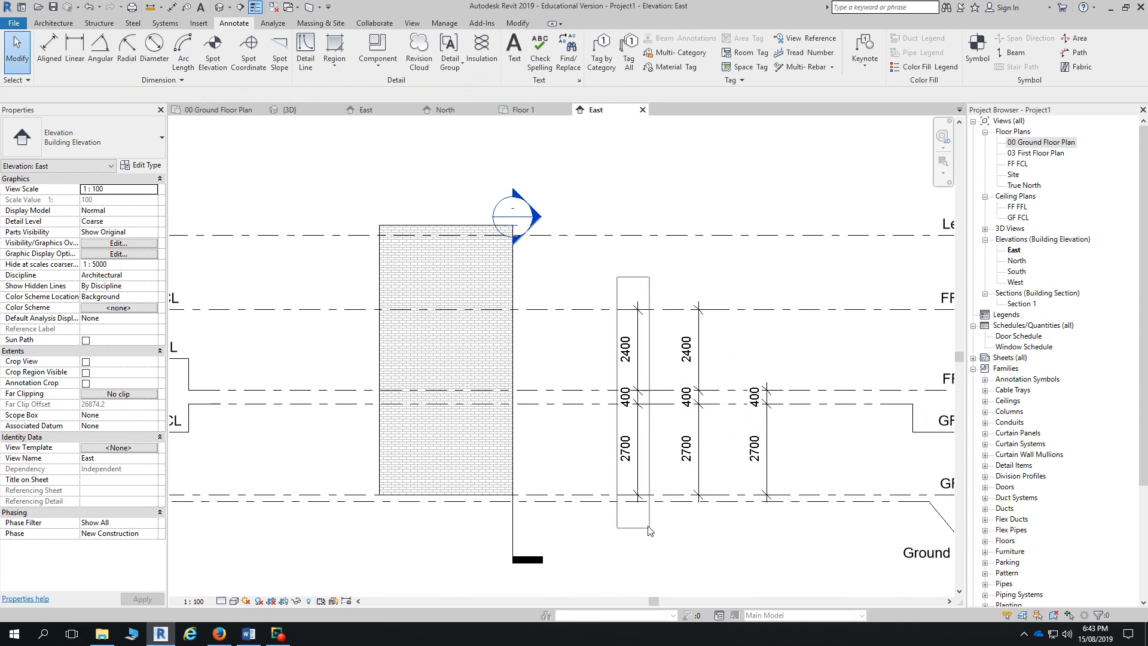
{"action": "left_click", "coordinate": [638, 488]}
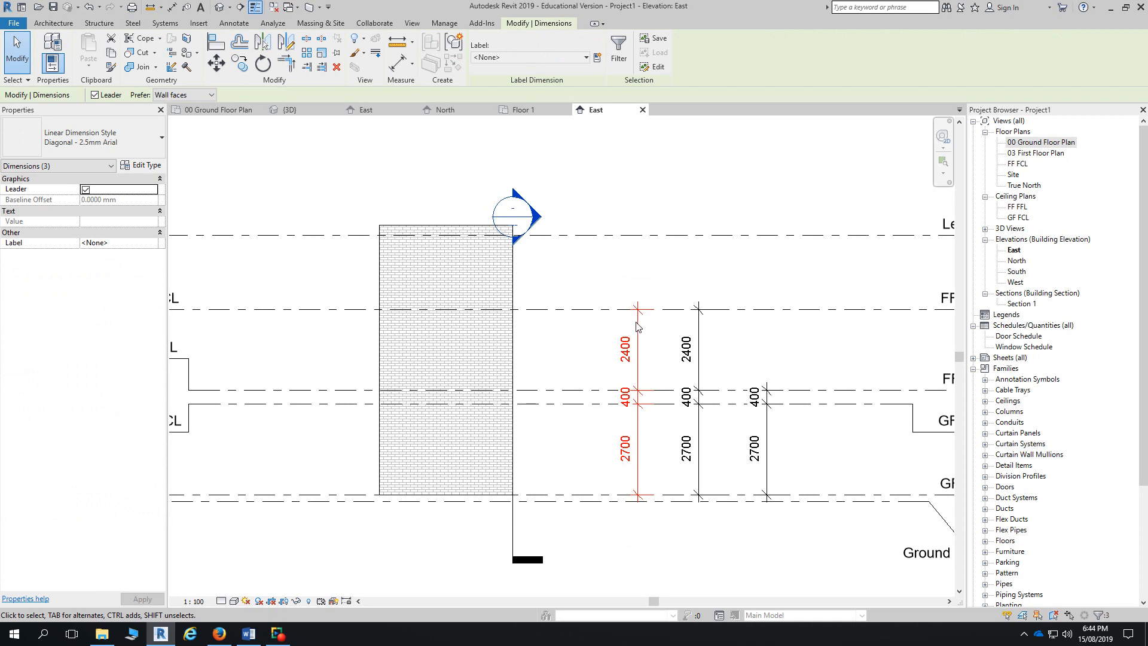
{"action": "left_click_drag", "start_coordinate": [638, 331], "coordinate": [620, 358]}
{"action": "scroll", "coordinate": [619, 358], "scroll_direction": "down", "scroll_amount": 2}
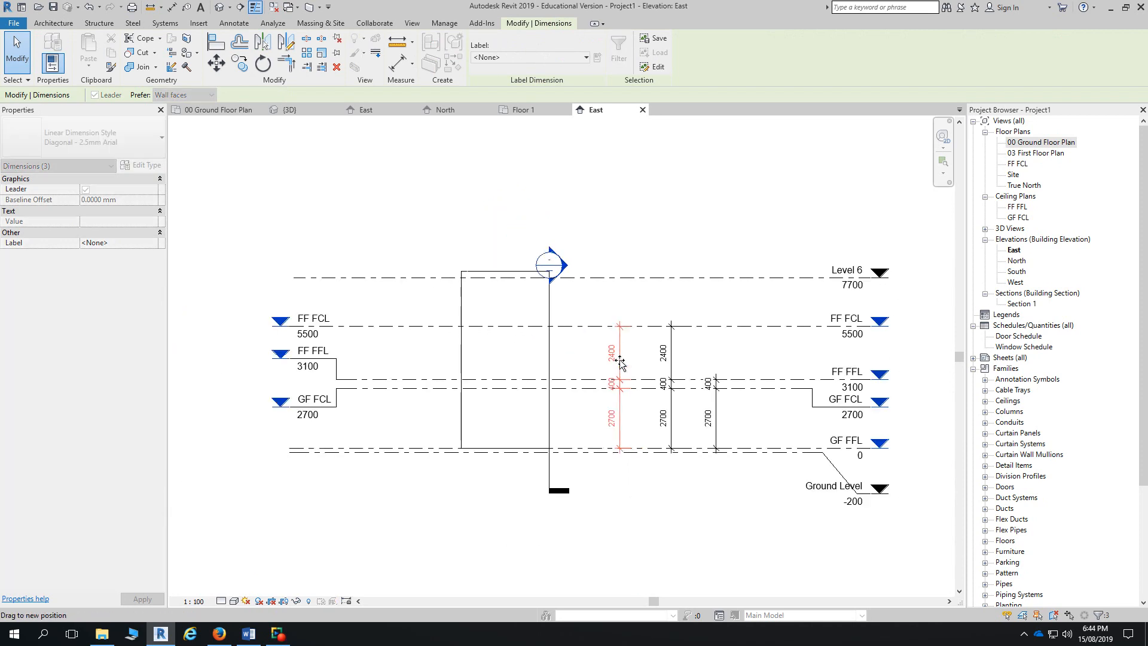
{"action": "left_click", "coordinate": [620, 350]}
{"action": "mouse_move", "coordinate": [621, 349]}
{"action": "left_mouse_down"}
{"action": "mouse_move", "coordinate": [599, 342]}
{"action": "mouse_move", "coordinate": [620, 339]}
{"action": "left_mouse_up"}
{"action": "left_click_drag", "start_coordinate": [599, 298], "coordinate": [643, 518]}
{"action": "key", "text": "Delete"}
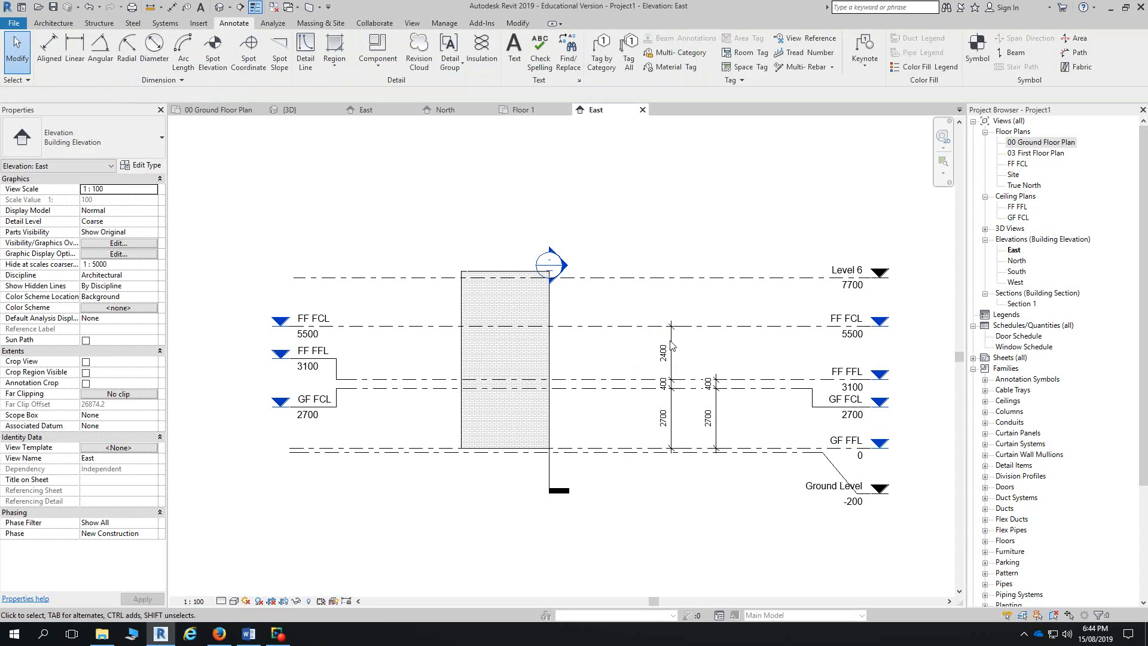
{"action": "left_click", "coordinate": [673, 344]}
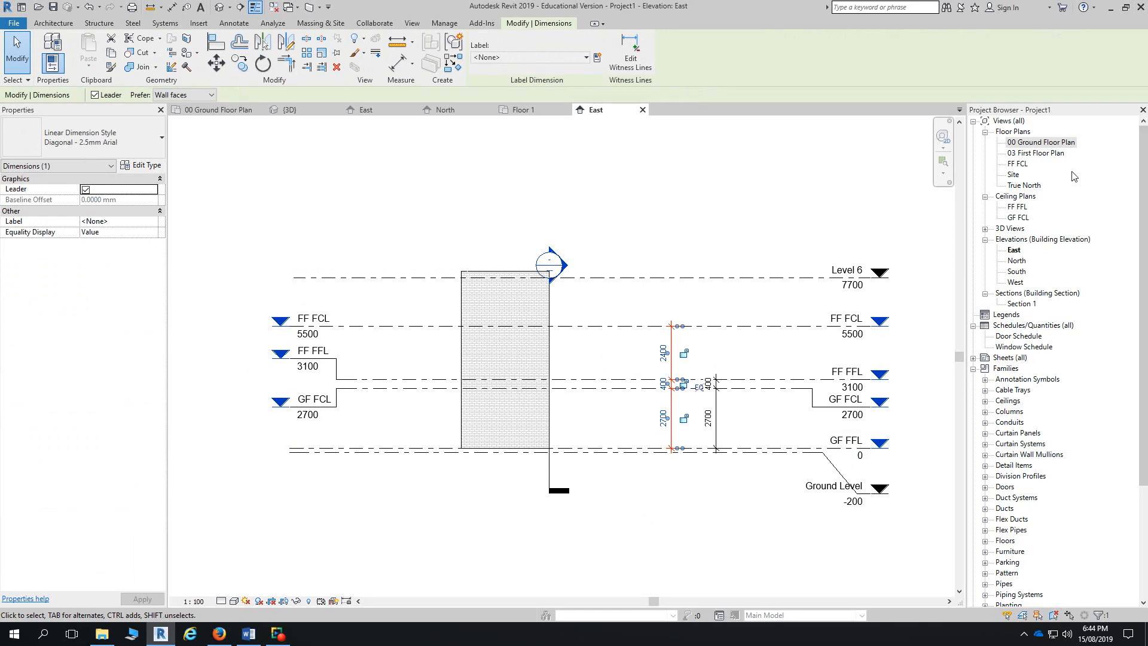
- In the 00 Ground Floor Plan, move the 270/3430/270 dimension string further left
{"action": "double_click", "coordinate": [1027, 143]}
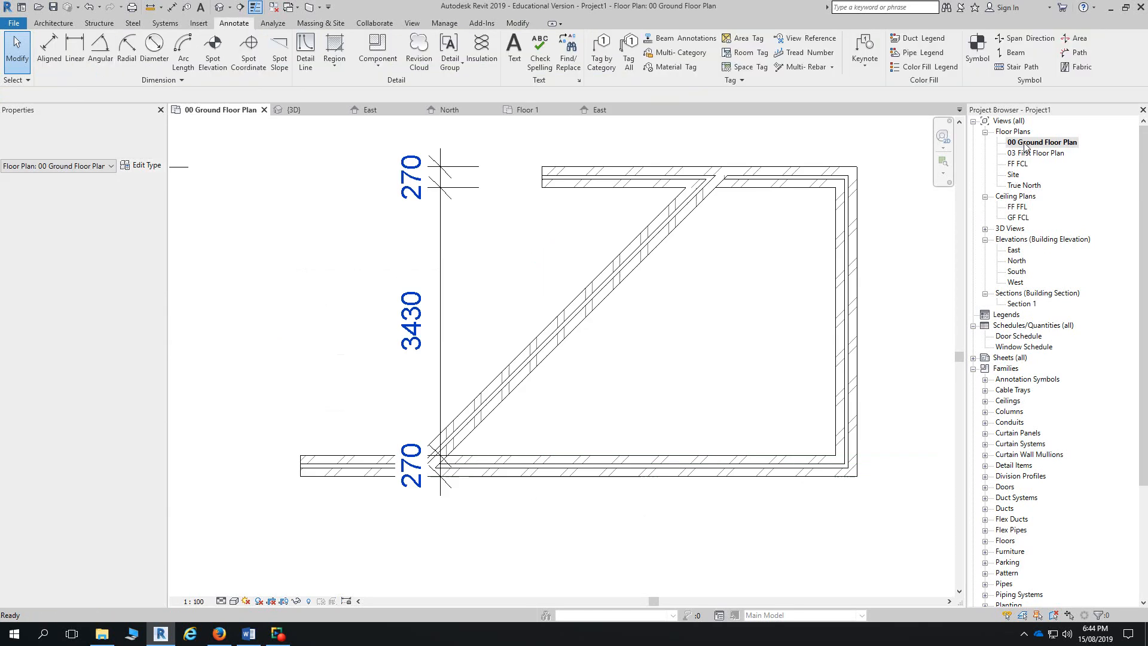
{"action": "left_click", "coordinate": [57, 24]}
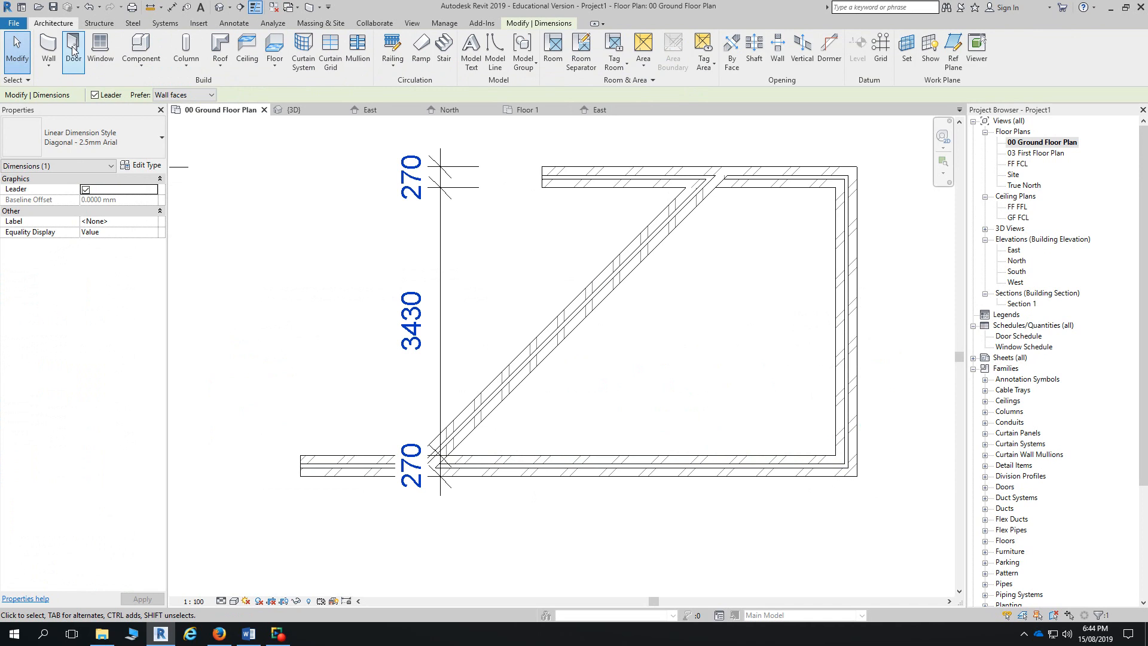
{"action": "left_click", "coordinate": [234, 23]}
{"action": "left_click", "coordinate": [75, 51]}
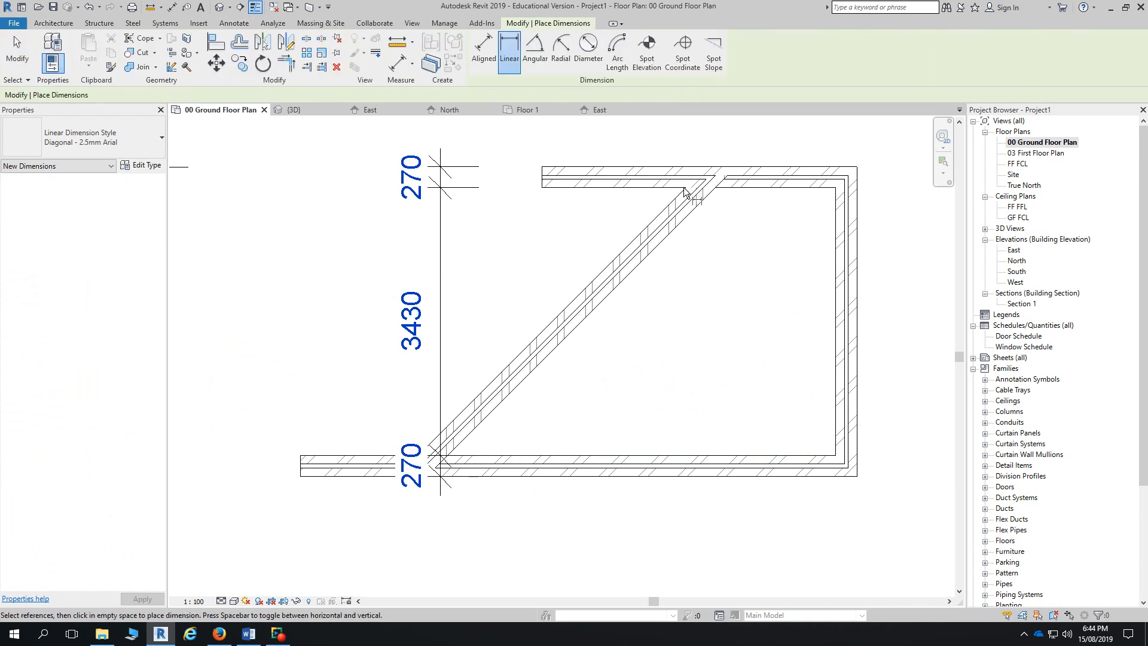
{"action": "left_click", "coordinate": [411, 453]}
{"action": "key", "text": "Escape"}
{"action": "key", "text": "Escape"}
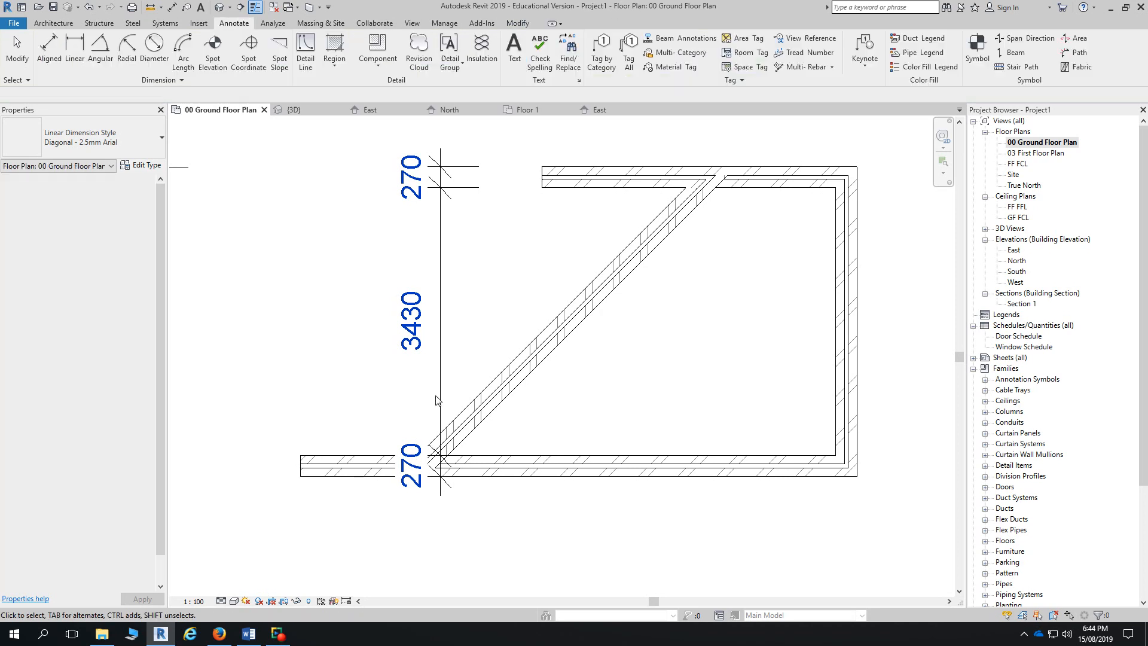
{"action": "left_click_drag", "start_coordinate": [441, 375], "coordinate": [260, 347]}
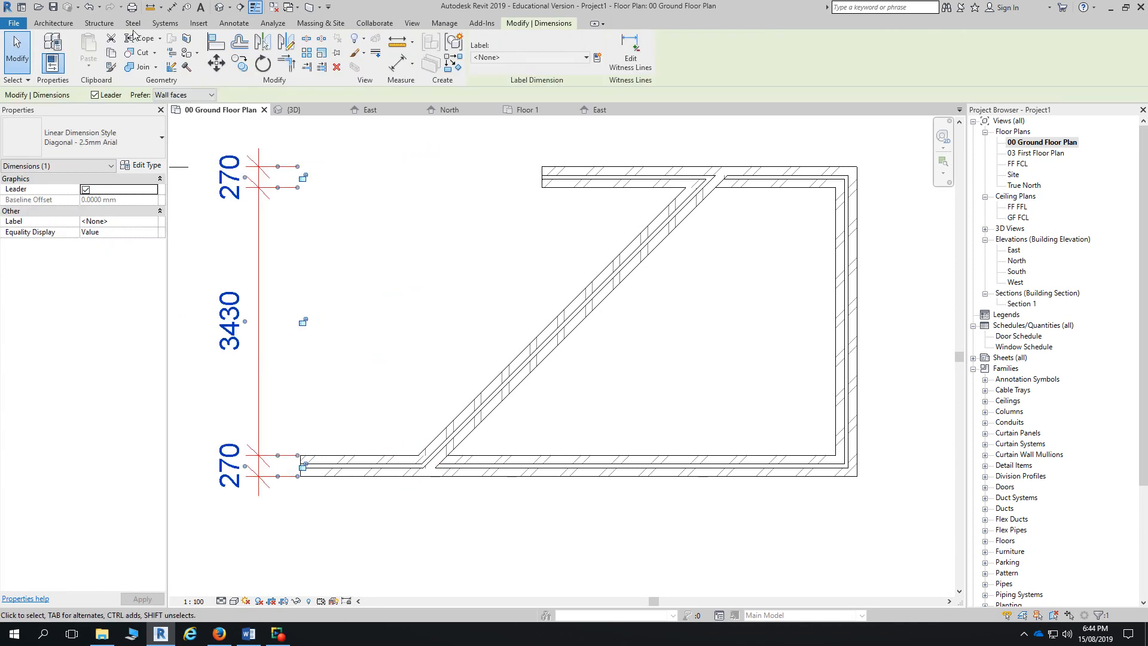
{"action": "left_click", "coordinate": [63, 24]}
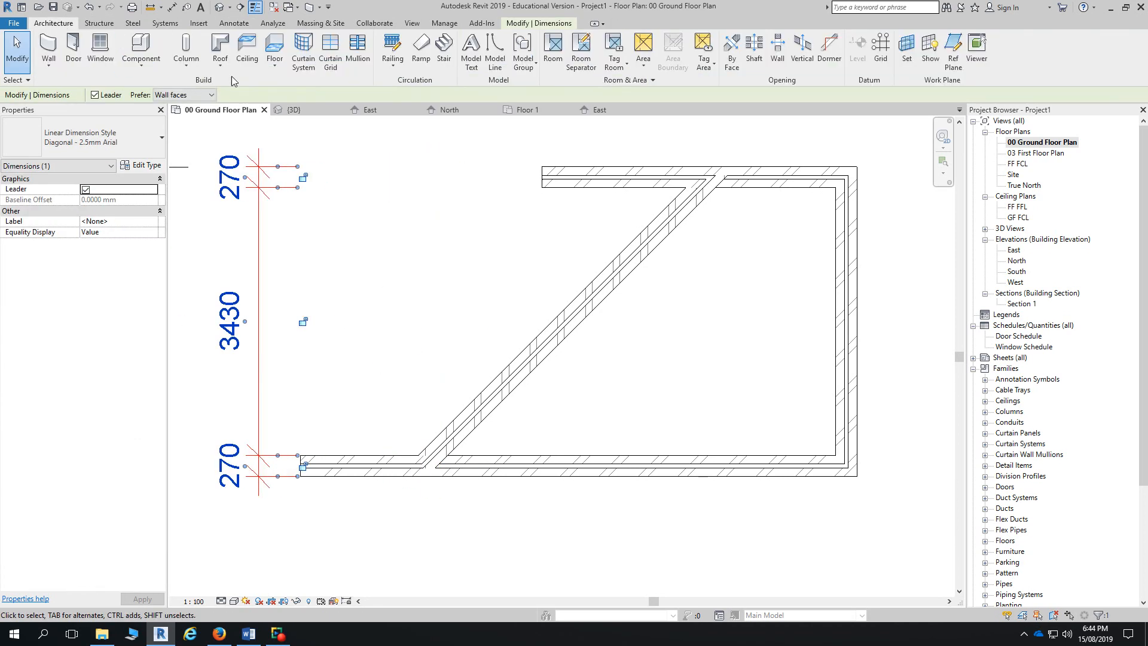
- Start an aligned dimension at the diagonal wall's bottom corner endpoint
{"action": "left_click", "coordinate": [234, 22]}
{"action": "left_click", "coordinate": [49, 49]}
{"action": "scroll", "coordinate": [418, 460], "scroll_direction": "up", "scroll_amount": 3}
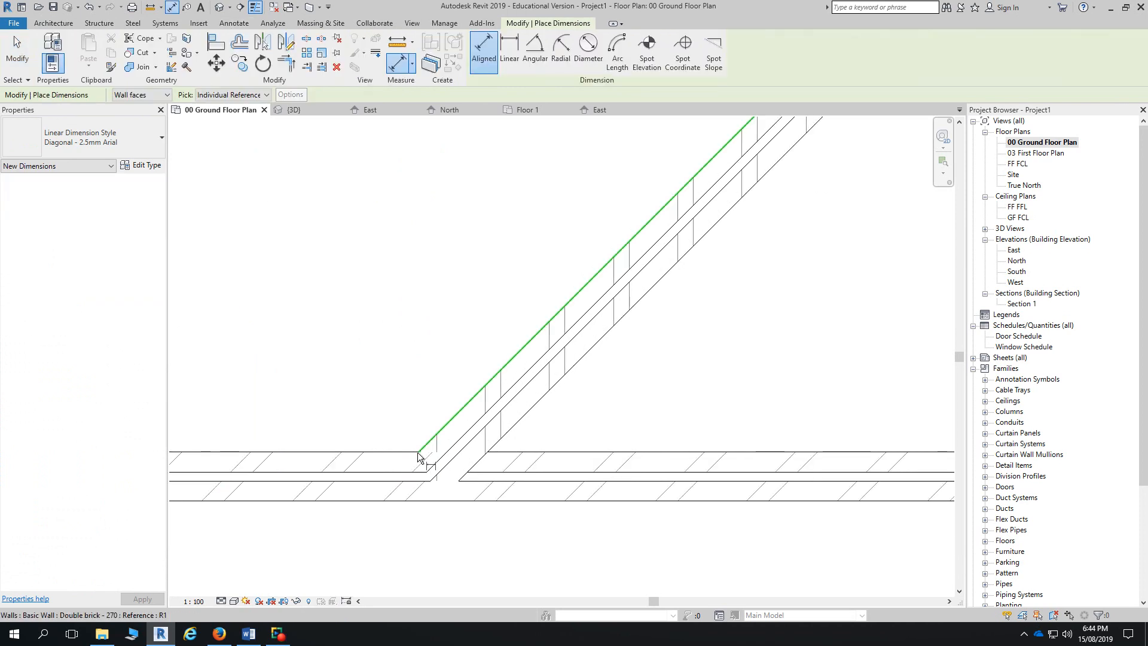
{"action": "scroll", "coordinate": [419, 458], "scroll_direction": "up", "scroll_amount": 2}
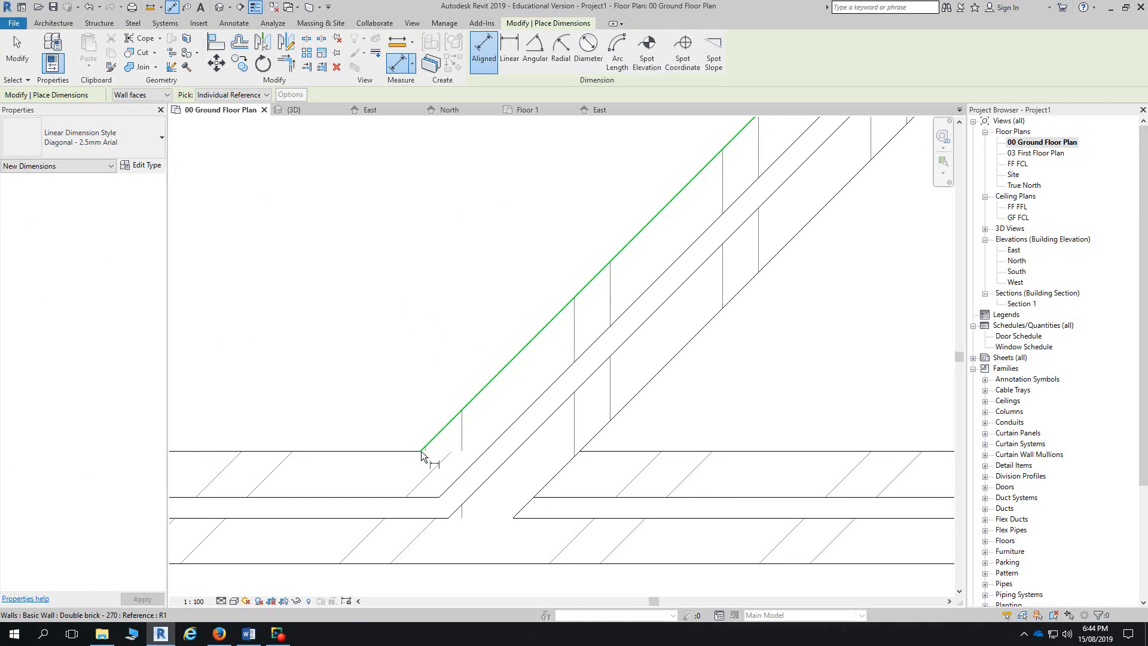
{"action": "key", "text": "Tab"}
{"action": "key", "text": "Tab"}
{"action": "key", "text": "Tab"}
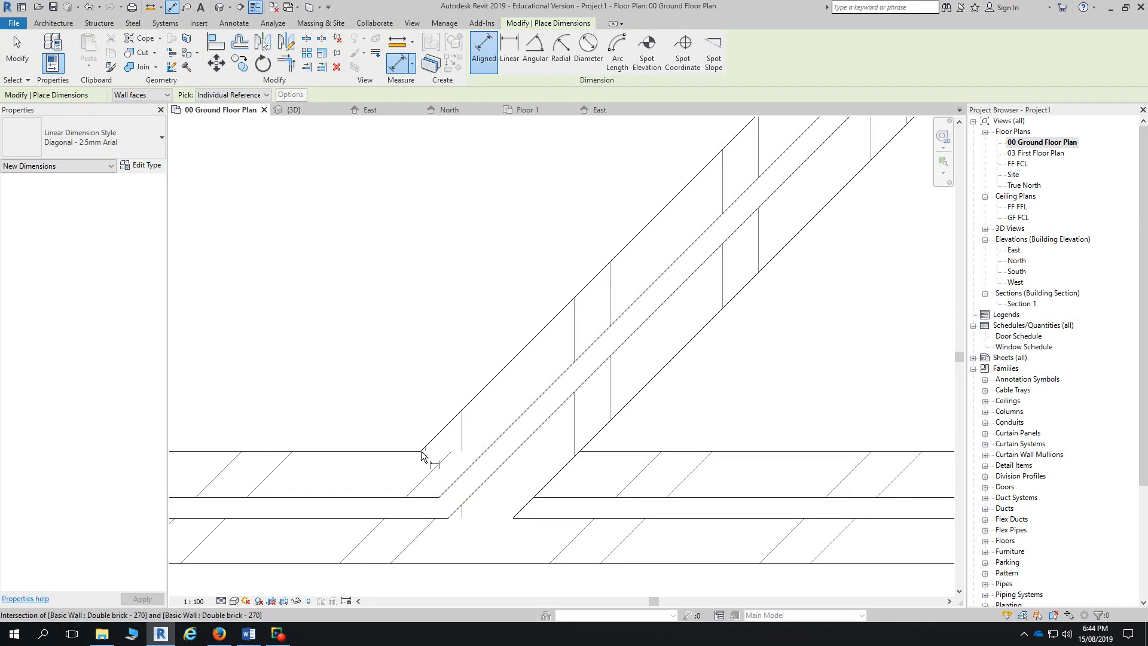
{"action": "key", "text": "Tab"}
{"action": "key", "text": "Tab"}
{"action": "key", "text": "Tab"}
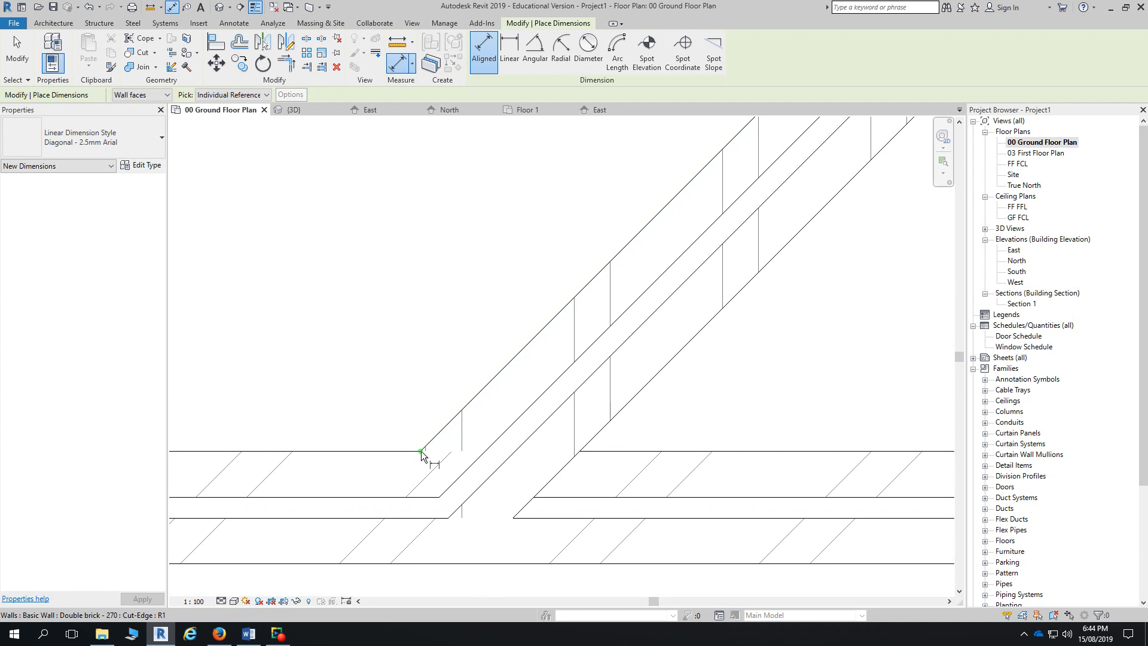
{"action": "left_click", "coordinate": [421, 451]}
- Pick the diagonal wall's top corner and place the 4851 aligned dimension beside the wall
{"action": "scroll", "coordinate": [421, 451], "scroll_direction": "down", "scroll_amount": 3}
{"action": "middle_click_drag", "start_coordinate": [543, 305], "coordinate": [618, 490]}
{"action": "scroll", "coordinate": [618, 489], "scroll_direction": "down", "scroll_amount": 2}
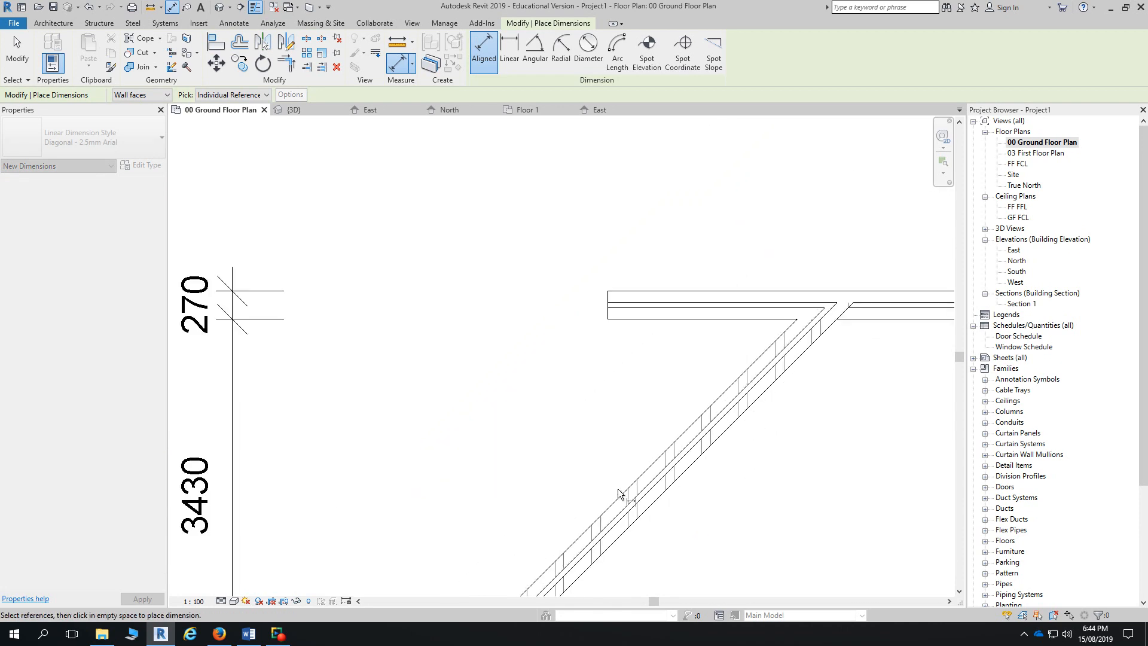
{"action": "scroll", "coordinate": [619, 490], "scroll_direction": "down", "scroll_amount": 1}
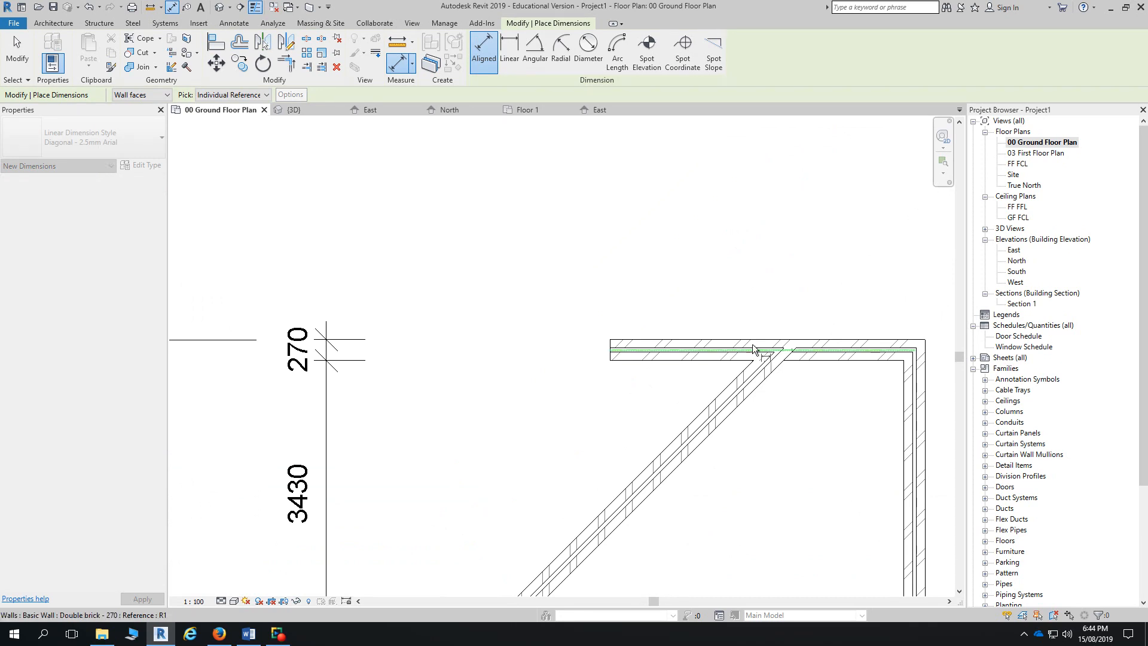
{"action": "scroll", "coordinate": [754, 363], "scroll_direction": "up", "scroll_amount": 2}
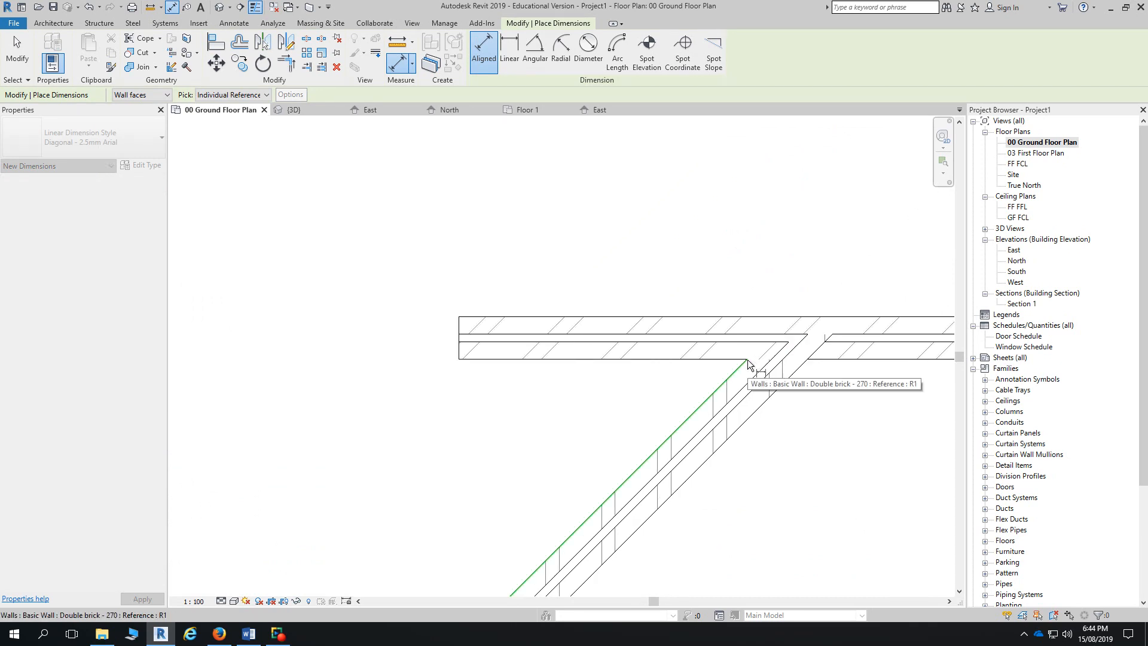
{"action": "key", "text": "Tab"}
{"action": "key", "text": "Tab"}
{"action": "key", "text": "Tab"}
{"action": "key", "text": "Tab"}
{"action": "key", "text": "Tab"}
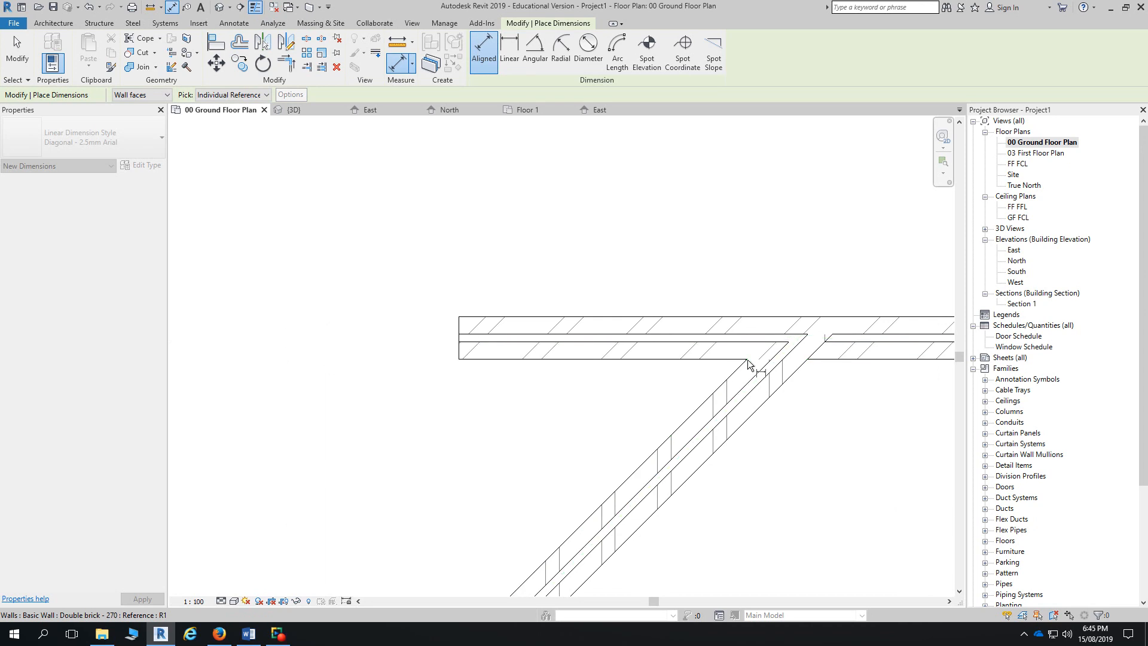
{"action": "scroll", "coordinate": [748, 360], "scroll_direction": "up", "scroll_amount": 2}
{"action": "key", "text": "Tab"}
{"action": "key", "text": "Tab"}
{"action": "key", "text": "Tab"}
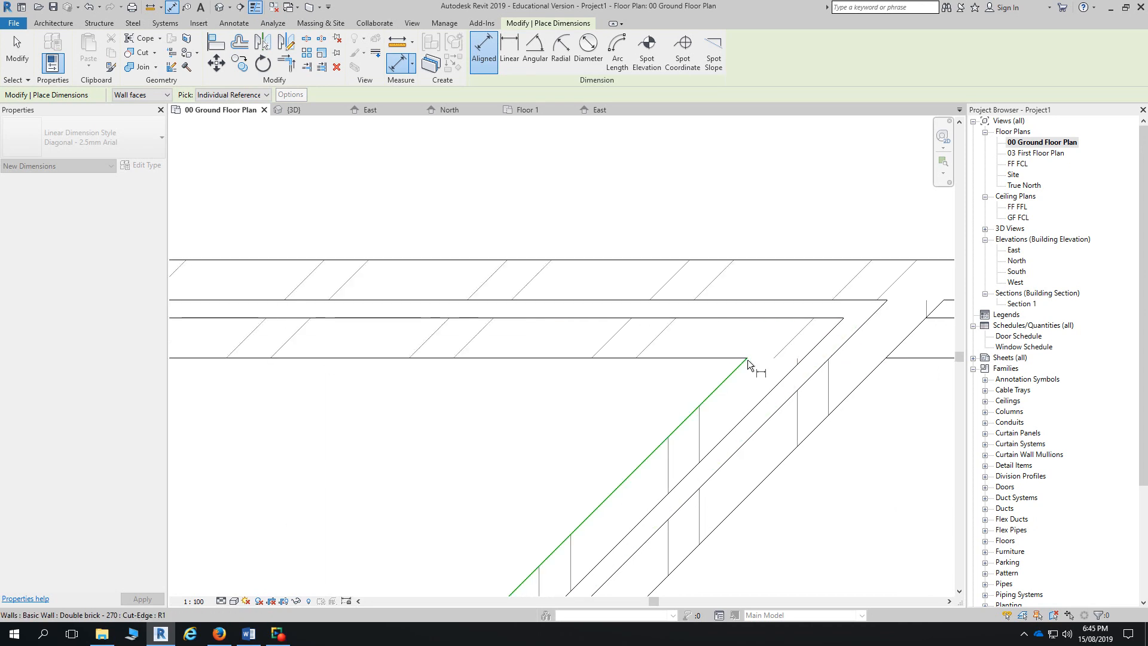
{"action": "left_click", "coordinate": [748, 360]}
{"action": "scroll", "coordinate": [748, 360], "scroll_direction": "down", "scroll_amount": 3}
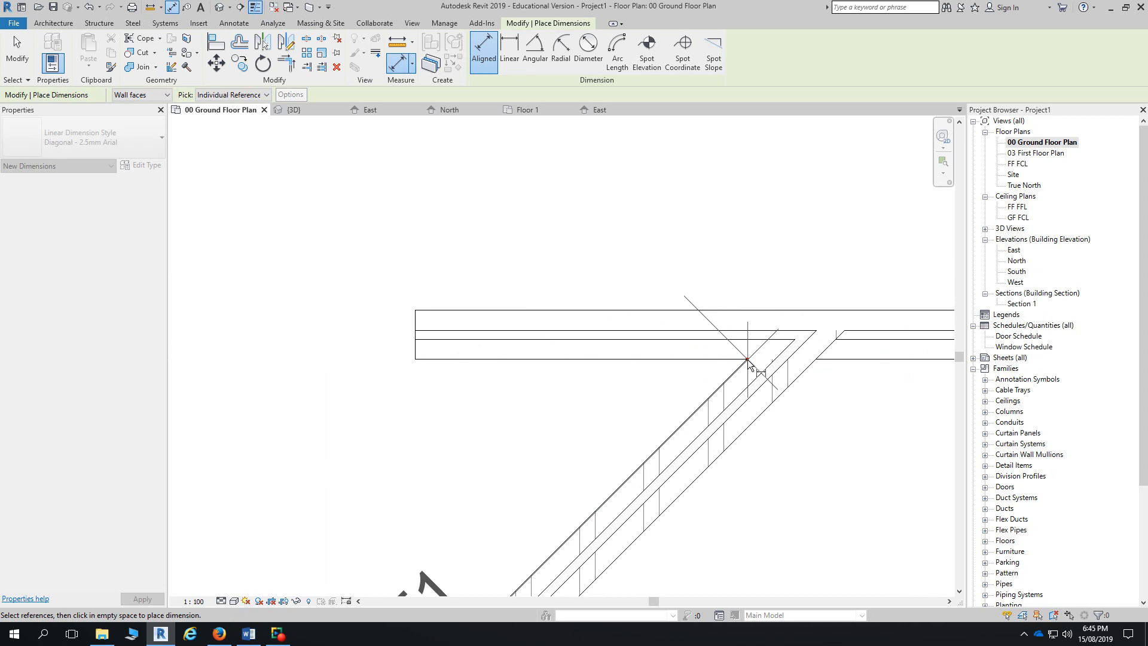
{"action": "left_click", "coordinate": [505, 357]}
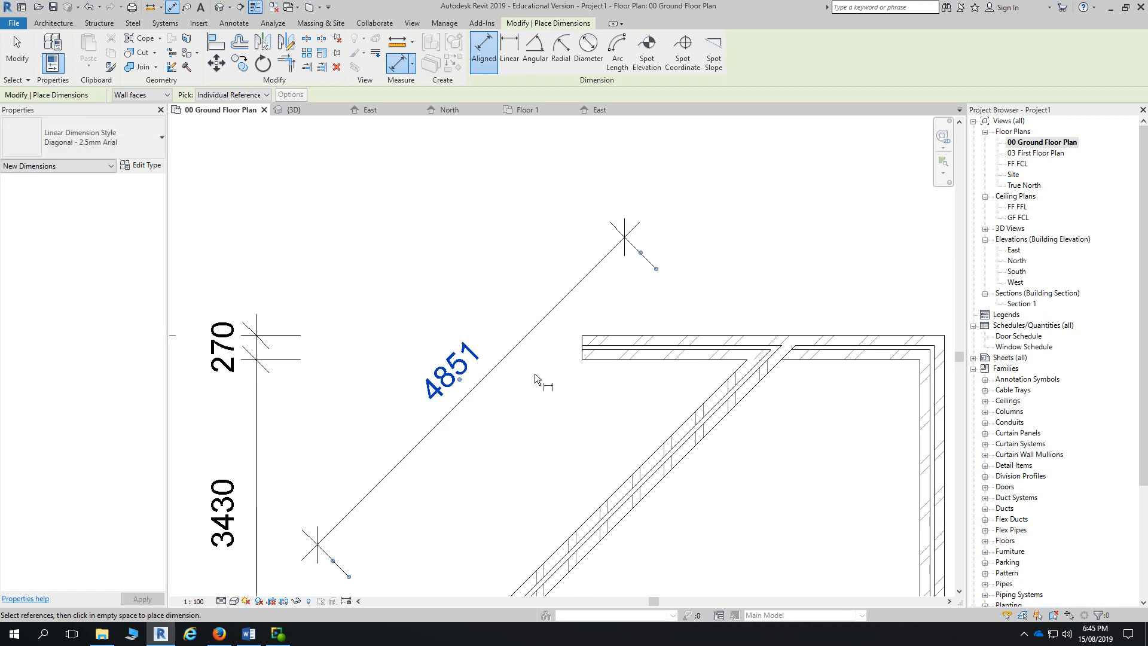
- Try a linear dimension from the wall corner to the bottom wall, then cancel it
{"action": "left_click", "coordinate": [509, 54]}
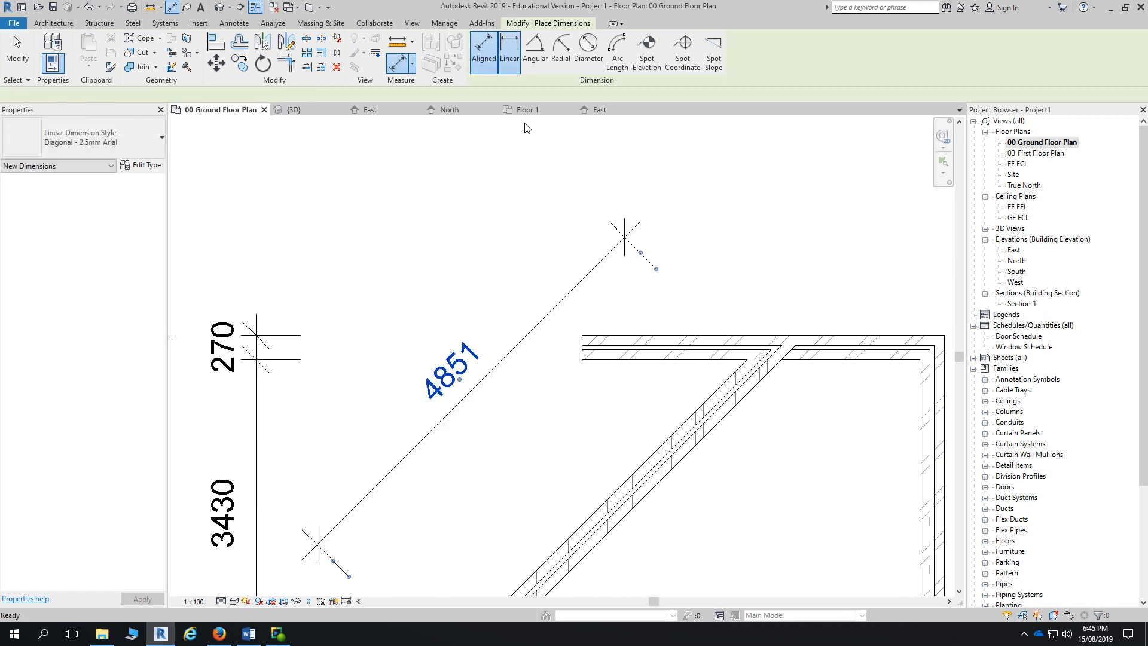
{"action": "left_click", "coordinate": [747, 361]}
{"action": "scroll", "coordinate": [607, 452], "scroll_direction": "down", "scroll_amount": 1}
{"action": "middle_click_drag", "start_coordinate": [583, 499], "coordinate": [694, 339]}
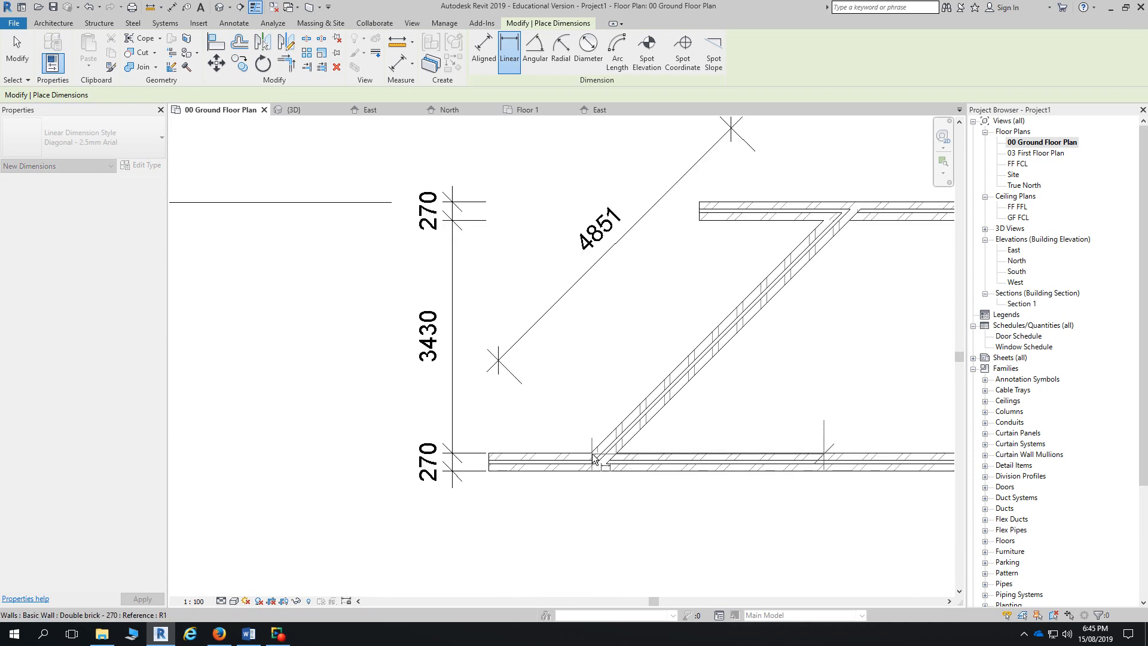
{"action": "left_click", "coordinate": [595, 458]}
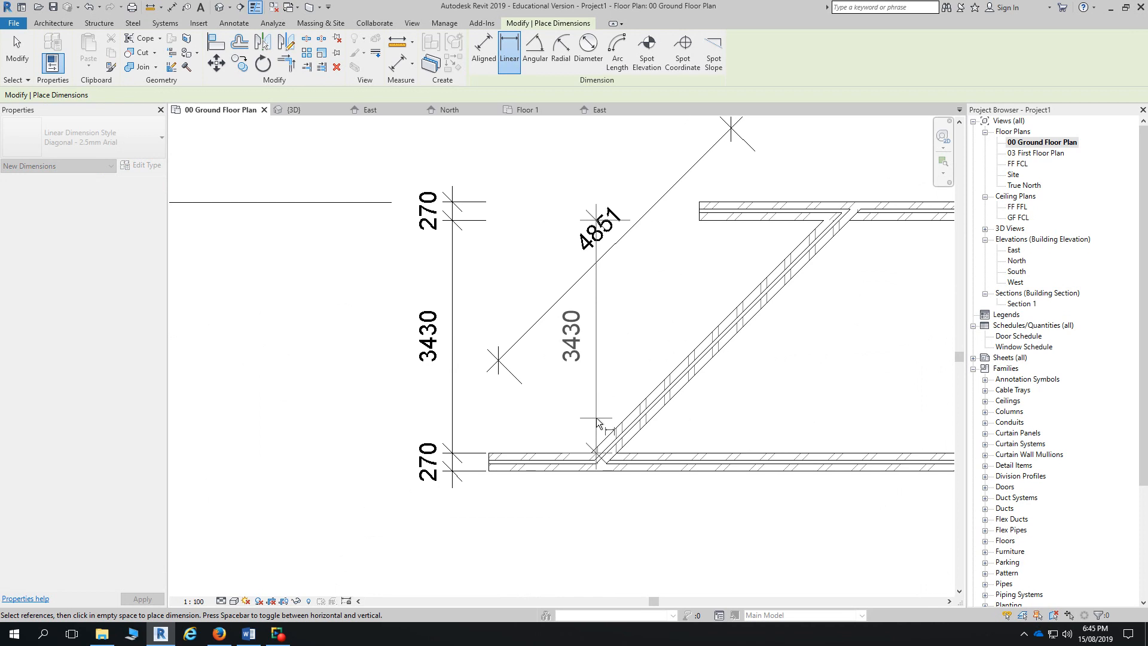
{"action": "key", "text": "Escape"}
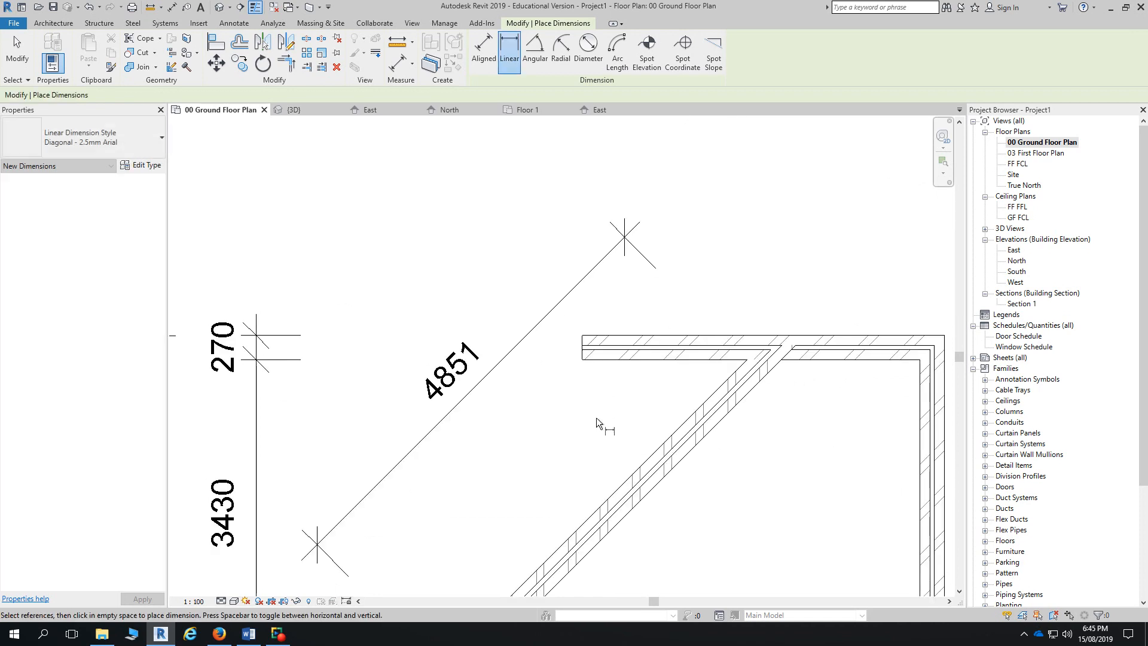
{"action": "scroll", "coordinate": [723, 459], "scroll_direction": "down", "scroll_amount": 3}
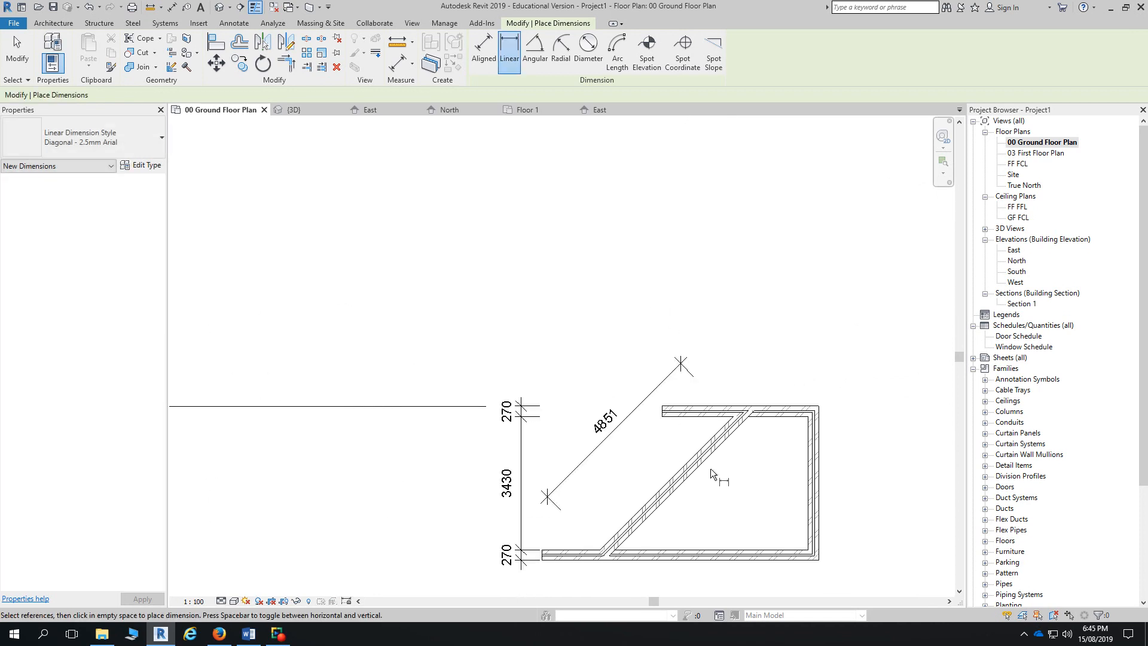
{"action": "key", "text": "Escape"}
- Nudge the top wall's left end and add a 3430 aligned dimension between top and bottom walls
{"action": "left_click", "coordinate": [681, 411]}
{"action": "left_click_drag", "start_coordinate": [660, 412], "coordinate": [660, 412]}
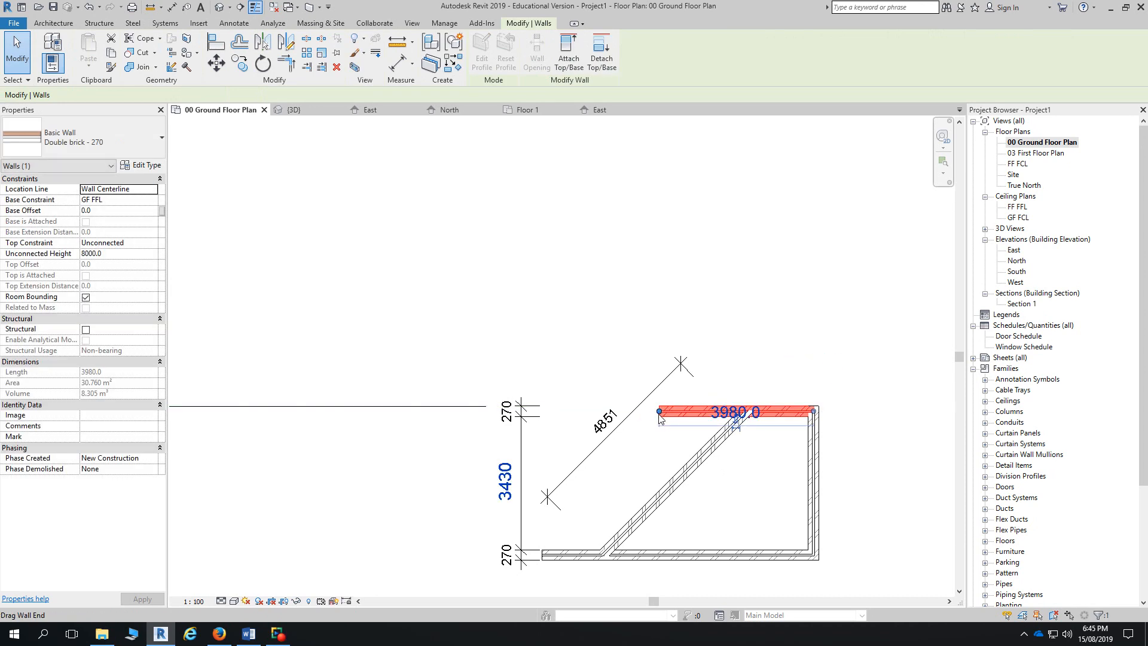
{"action": "key", "text": "d"}
{"action": "key", "text": "i"}
{"action": "left_click", "coordinate": [748, 417]}
{"action": "left_click", "coordinate": [776, 468]}
{"action": "key", "text": "Escape"}
{"action": "key", "text": "Escape"}
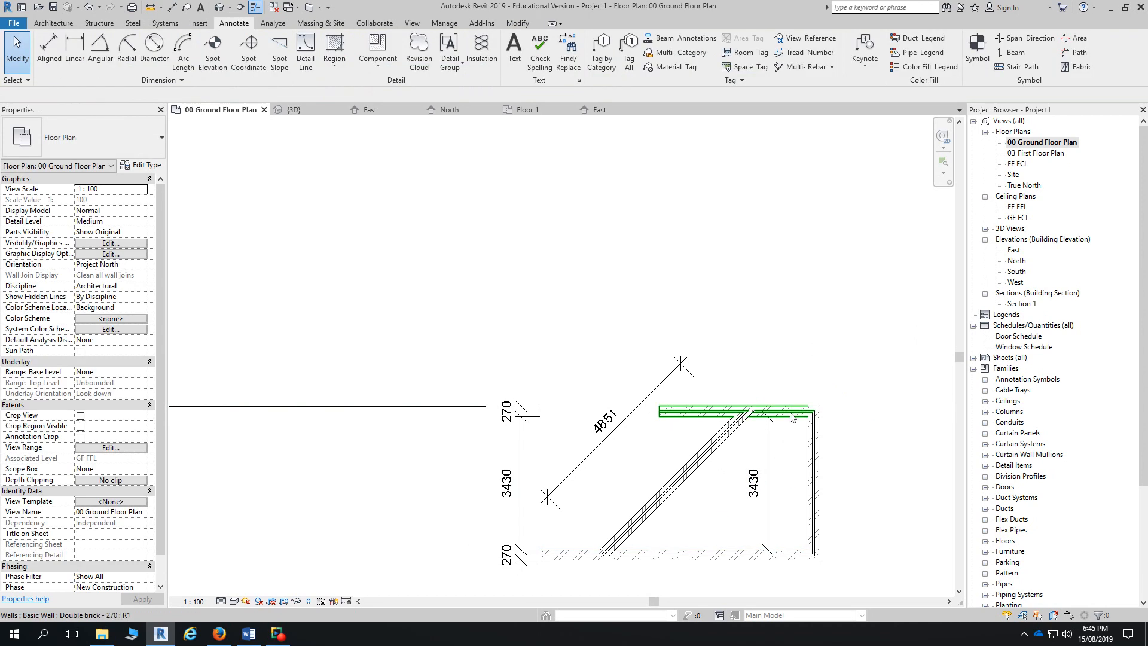
- Drag the top wall's end to 4015.2 at a slight tilt, removing the broken dimension references
{"action": "left_click", "coordinate": [790, 417]}
{"action": "left_click_drag", "start_coordinate": [659, 412], "coordinate": [658, 406]}
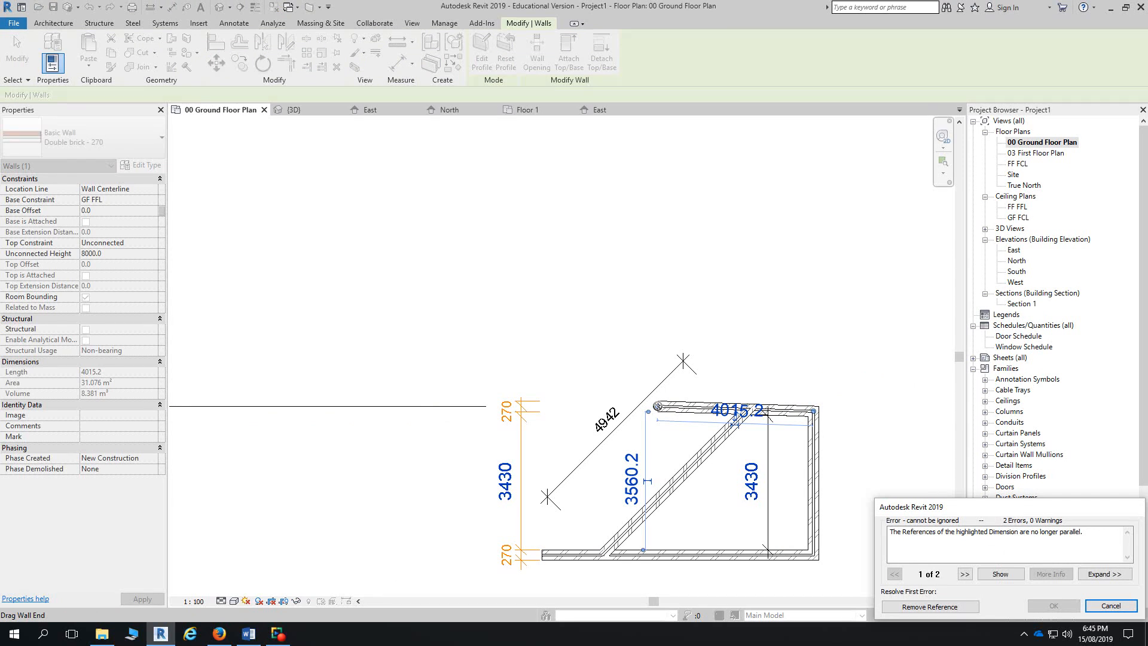
{"action": "left_click", "coordinate": [930, 606]}
{"action": "key", "text": "d"}
{"action": "key", "text": "i"}
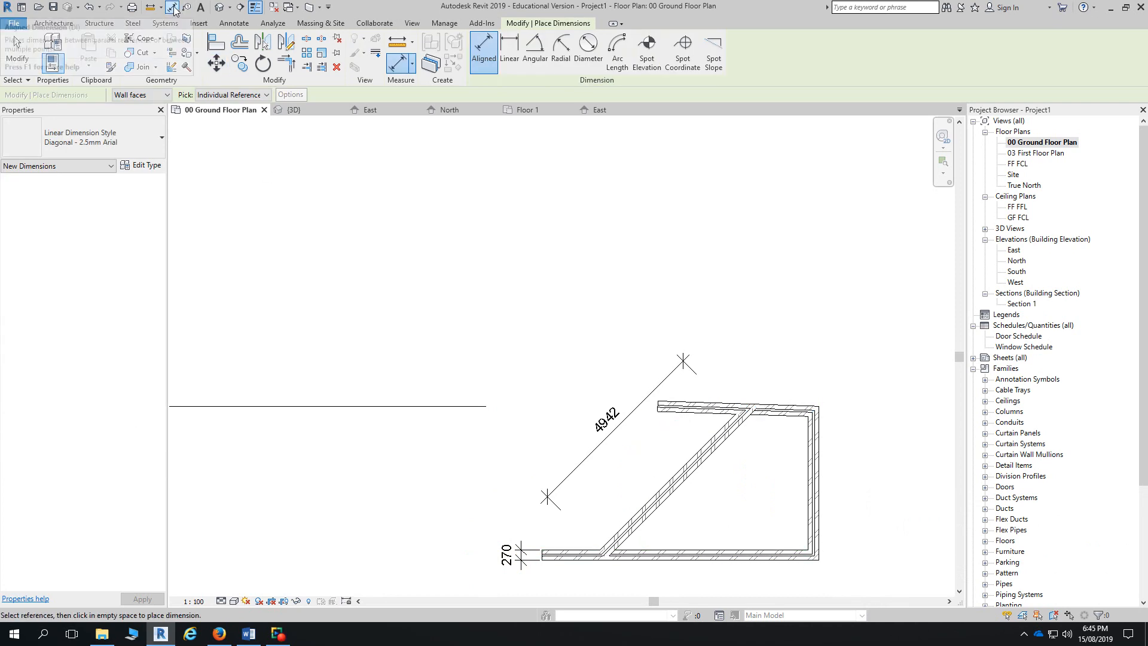
- Pick the bottom and top wall faces for a dimension, then cancel it
{"action": "left_click", "coordinate": [729, 549]}
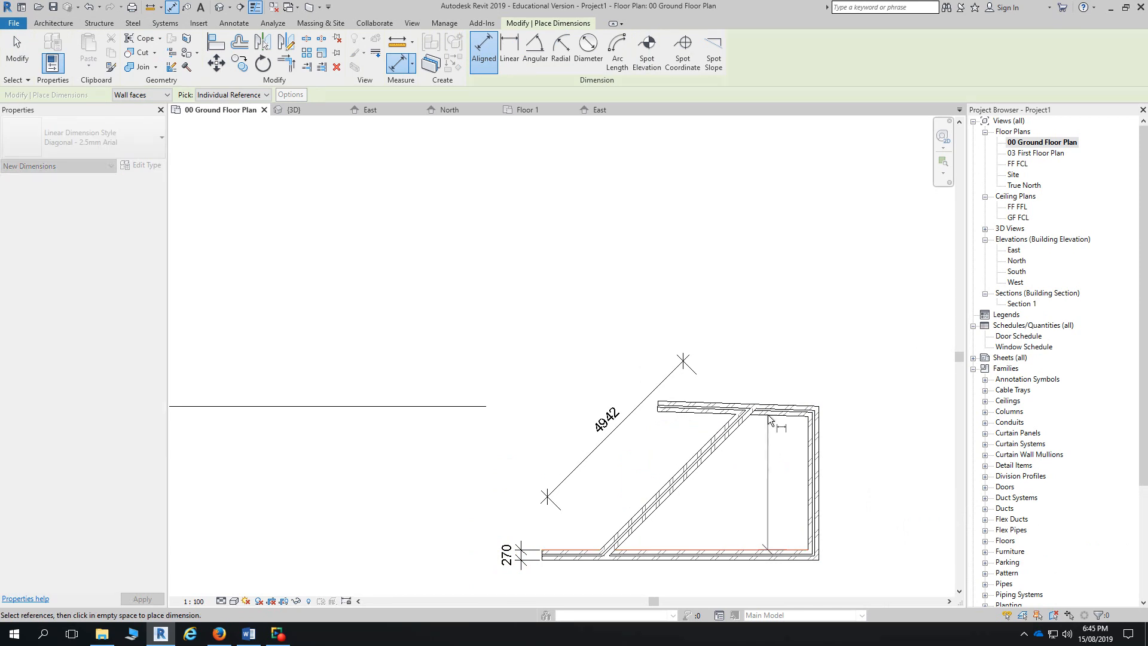
{"action": "left_click", "coordinate": [769, 416]}
{"action": "left_click", "coordinate": [769, 419]}
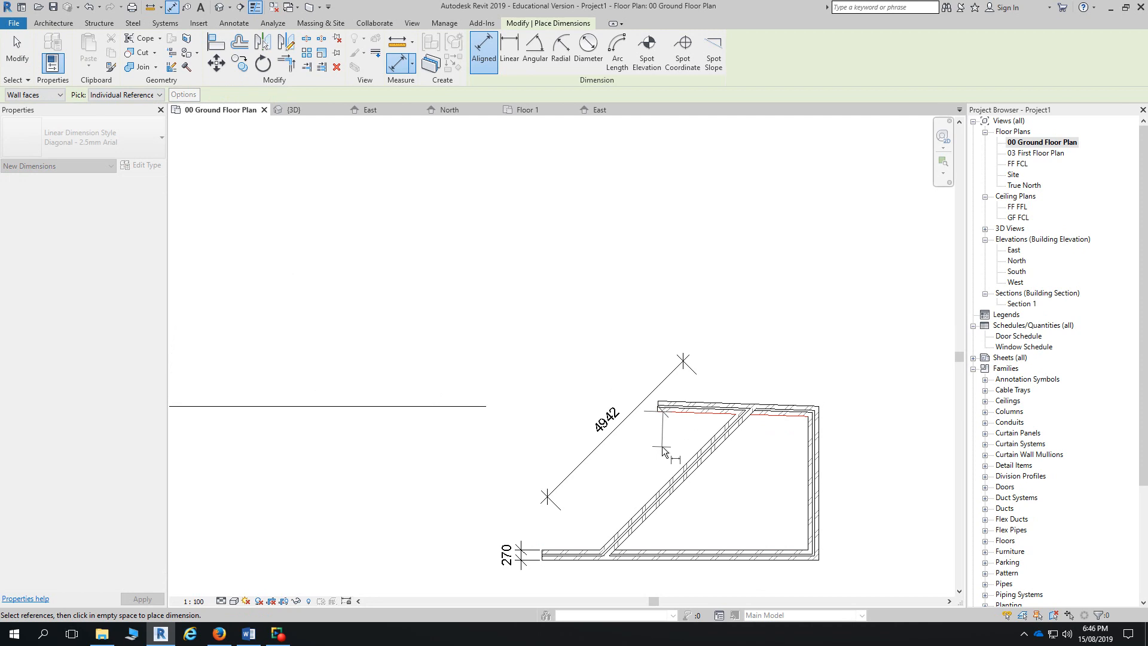
{"action": "key", "text": "Escape"}
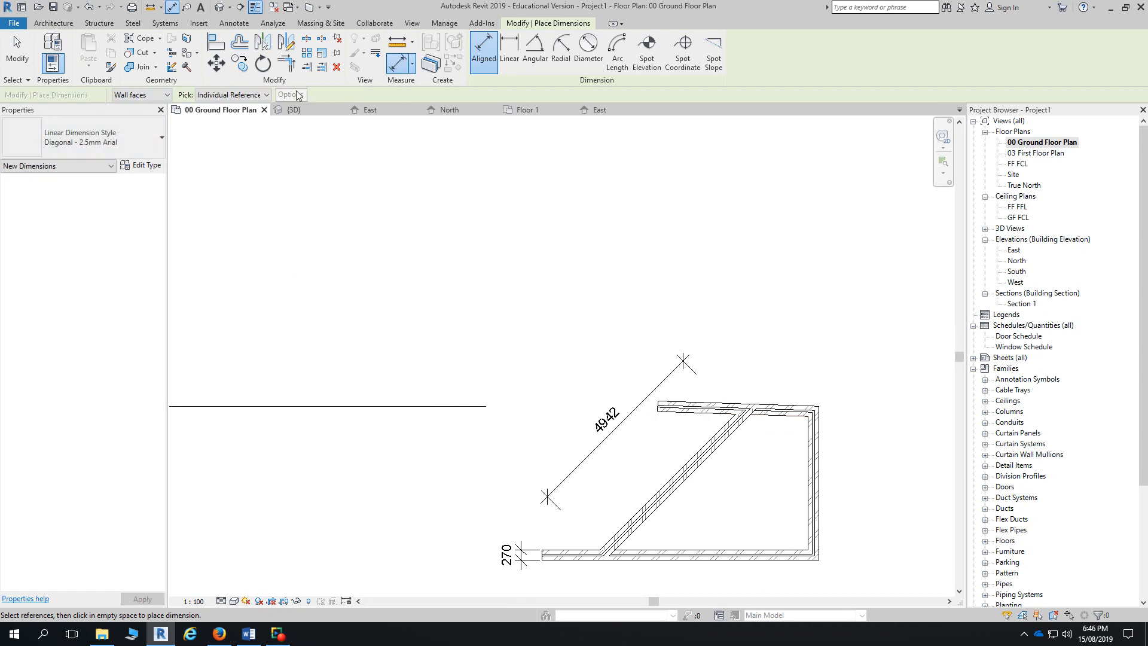
- Add a 91.86° angular dimension between the top and right walls and select its value
{"action": "left_click", "coordinate": [540, 58]}
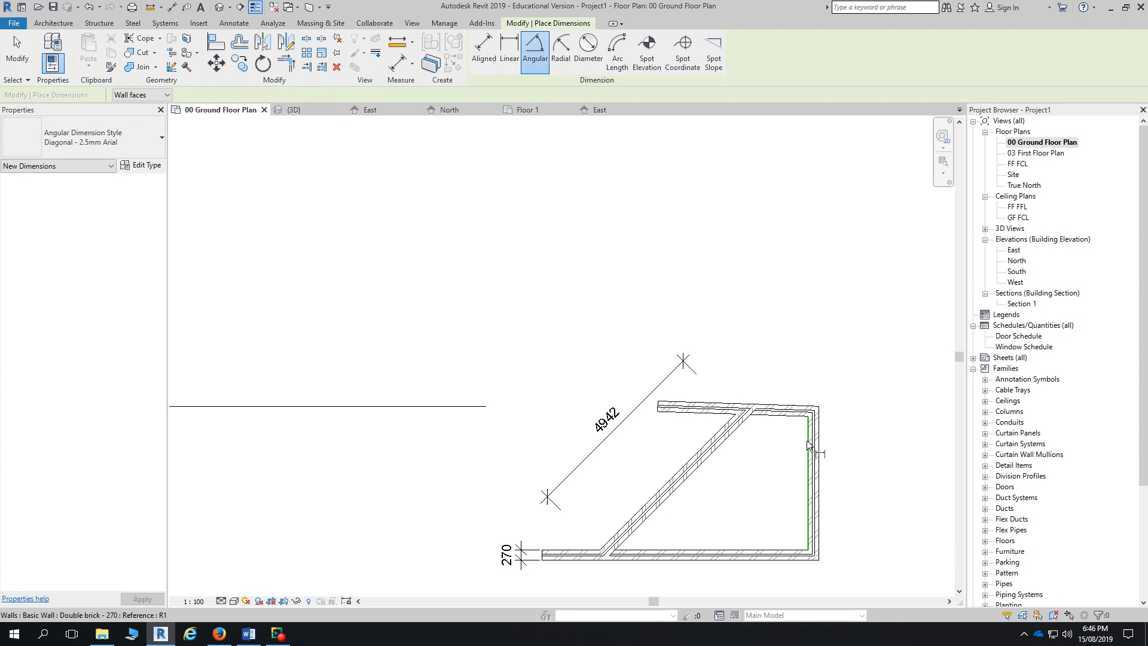
{"action": "left_click", "coordinate": [808, 446]}
{"action": "left_click", "coordinate": [777, 412]}
{"action": "left_click", "coordinate": [785, 446]}
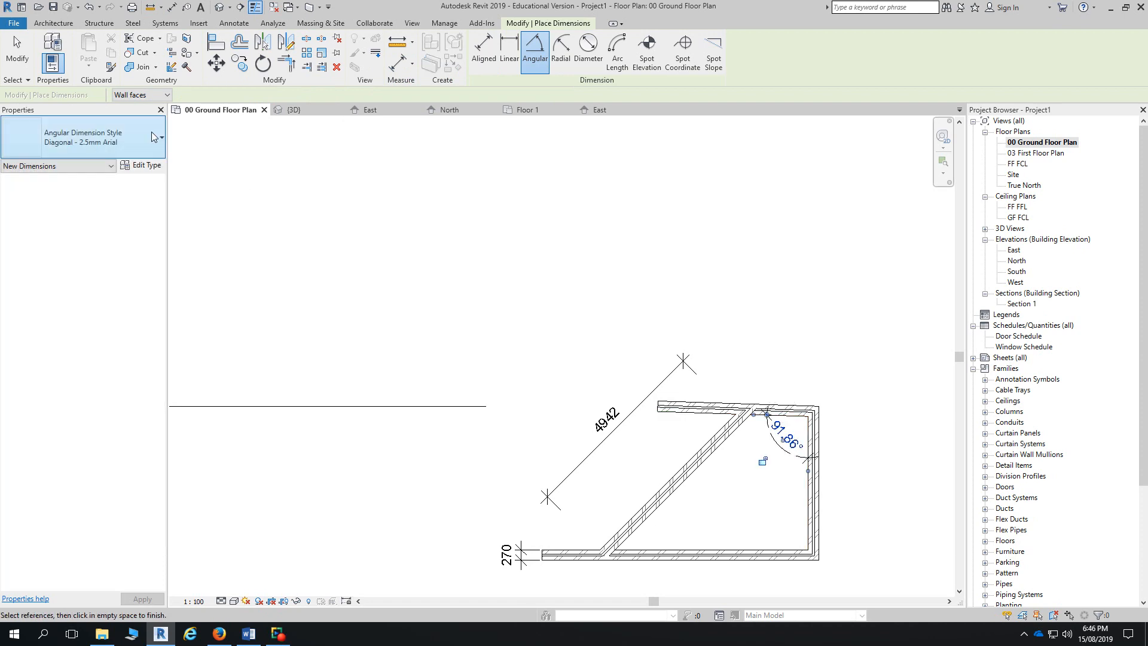
{"action": "left_click", "coordinate": [24, 54]}
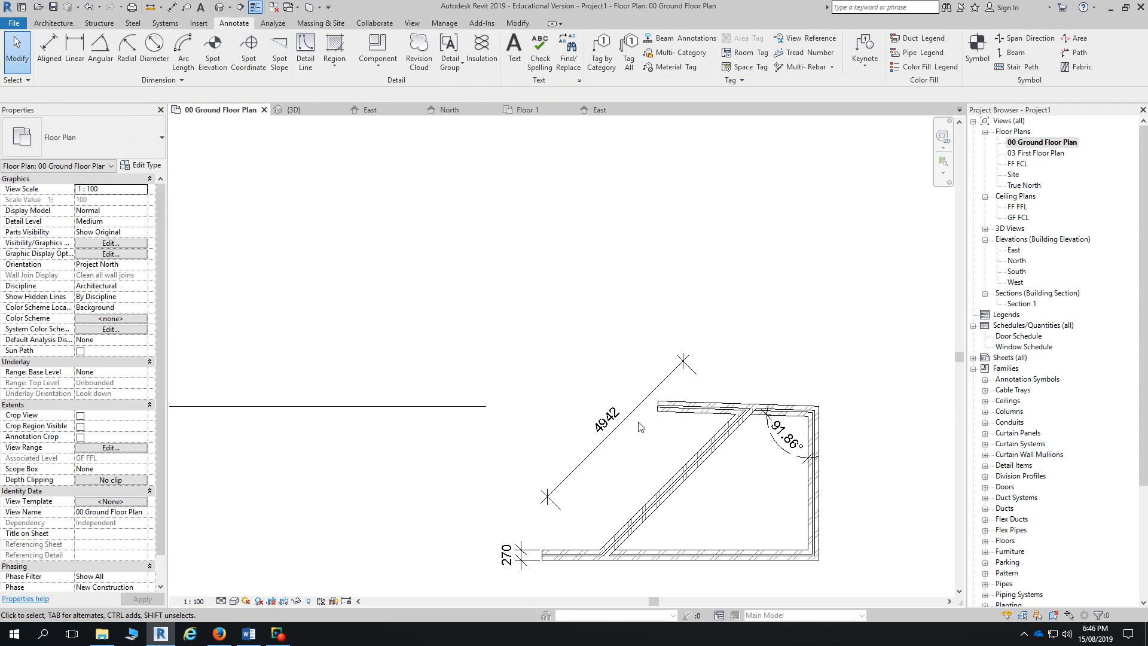
{"action": "left_click", "coordinate": [691, 411]}
{"action": "left_click", "coordinate": [787, 434]}
- Set the wall angle to 90° and delete the diagonal 4857 dimension
{"action": "type", "text": "90"}
{"action": "key", "text": "Return"}
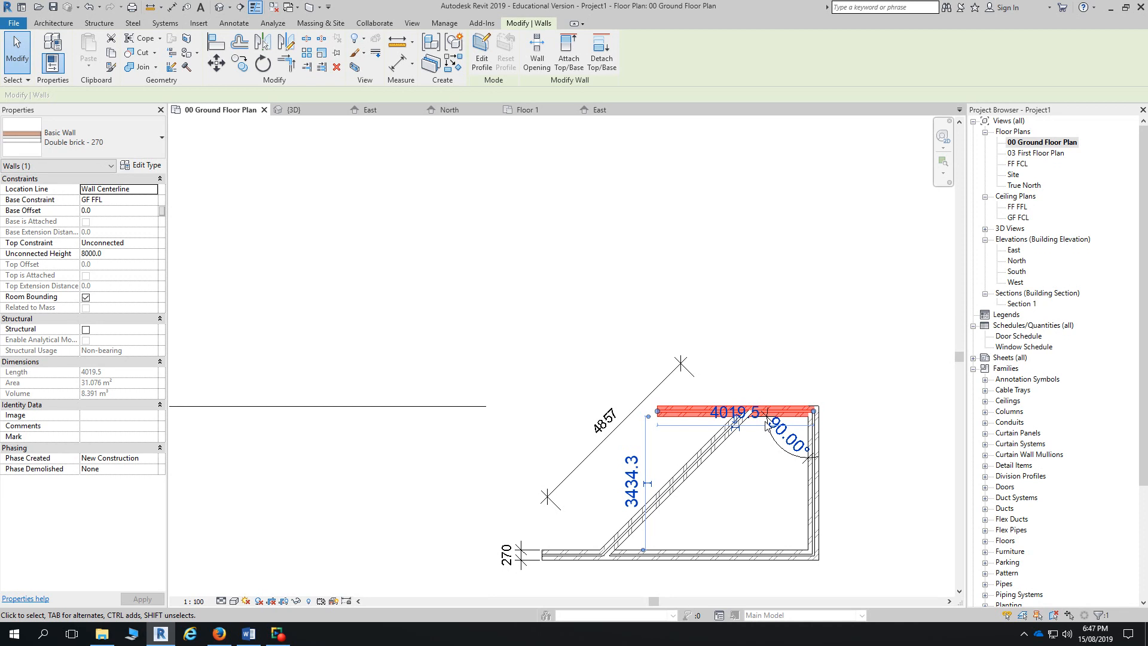
{"action": "left_click", "coordinate": [478, 346]}
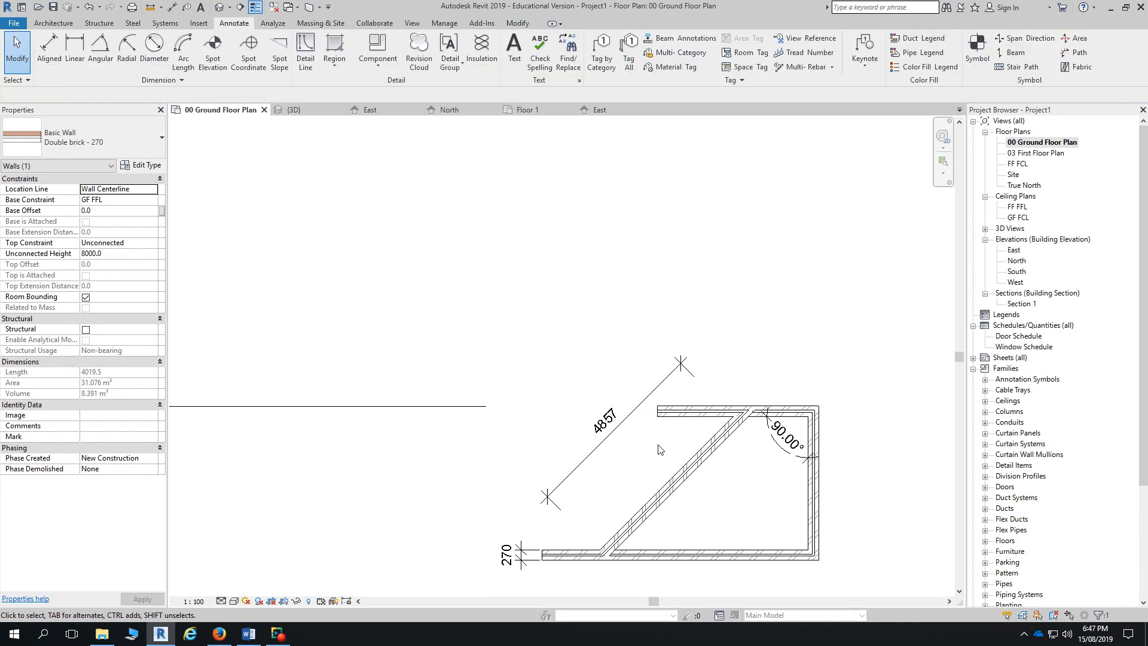
{"action": "left_click", "coordinate": [661, 386]}
{"action": "key", "text": "Delete"}
- Delete the top, diagonal and right walls, leaving only the 7000 bottom wall
{"action": "left_click", "coordinate": [697, 412]}
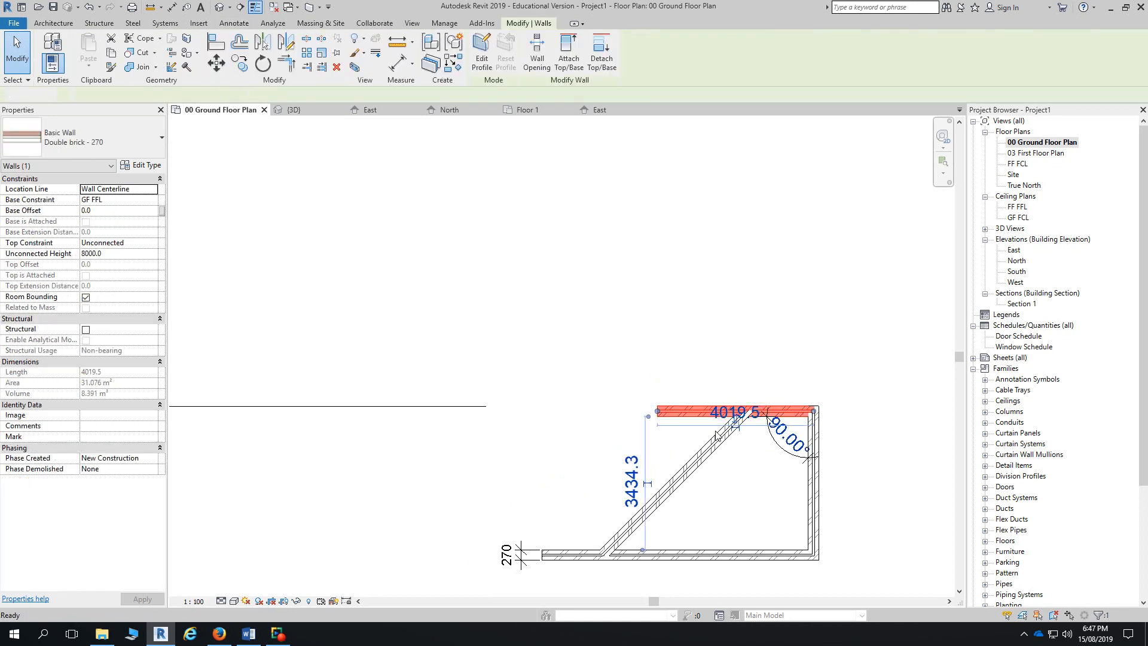
{"action": "key", "text": "Delete"}
{"action": "left_click", "coordinate": [718, 436]}
{"action": "key", "text": "Delete"}
{"action": "left_click", "coordinate": [812, 445]}
{"action": "key", "text": "Delete"}
- In the East elevation, set FF FFL's gap to 500, placing it at 3200
{"action": "left_click", "coordinate": [784, 556]}
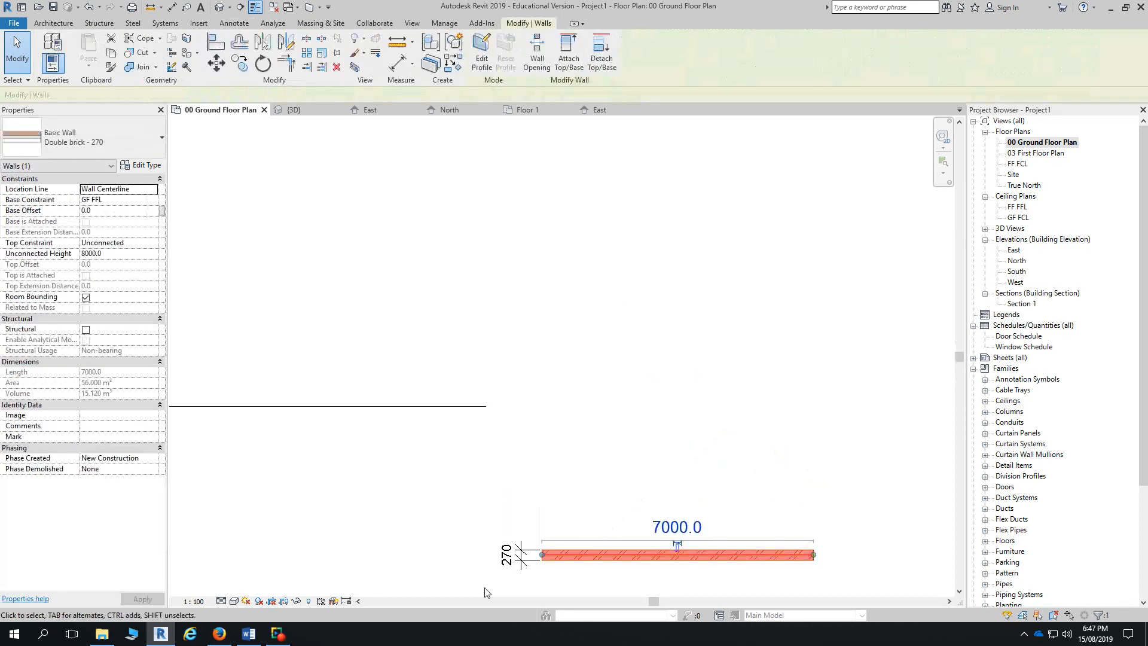
{"action": "key", "text": "Delete"}
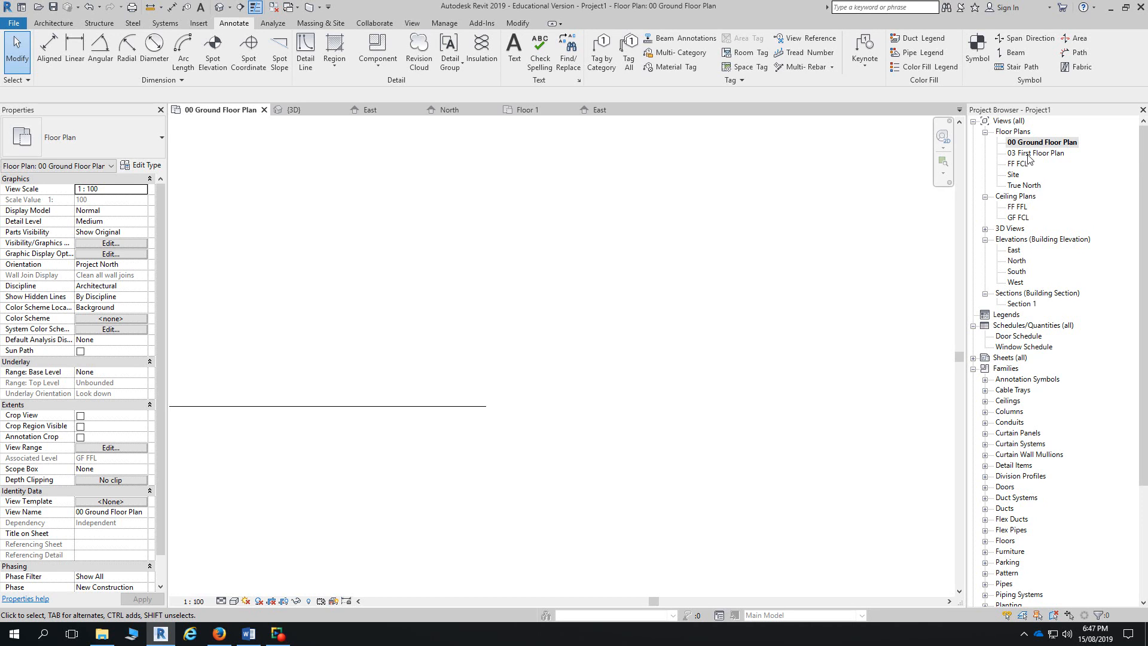
{"action": "double_click", "coordinate": [1013, 250]}
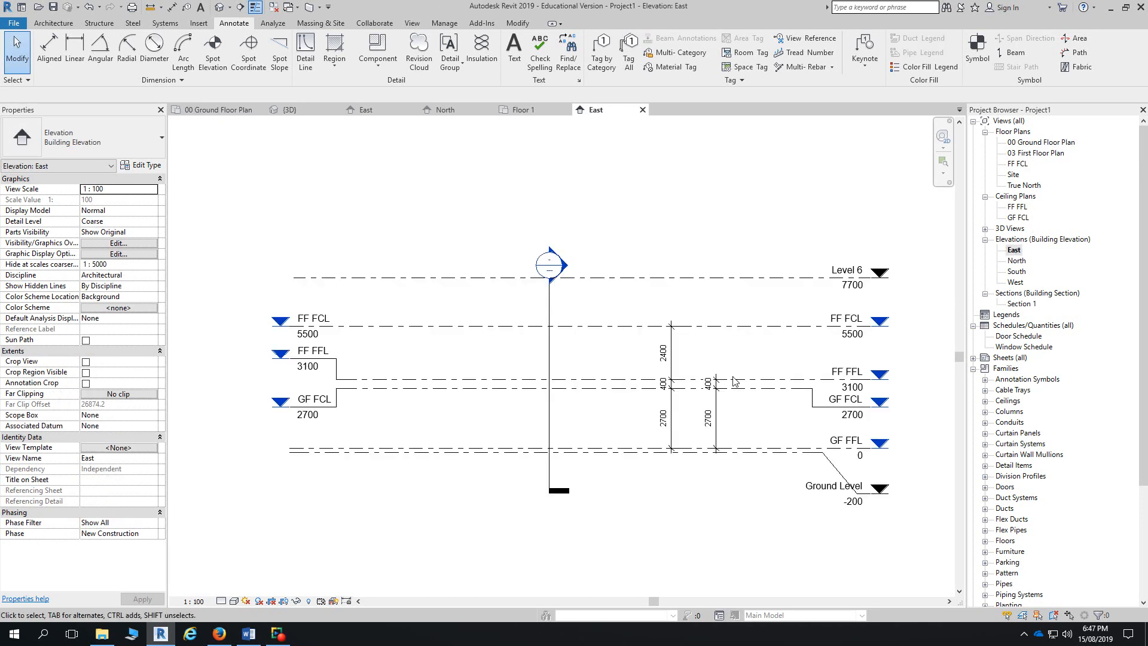
{"action": "left_click", "coordinate": [664, 380]}
{"action": "left_click", "coordinate": [658, 382]}
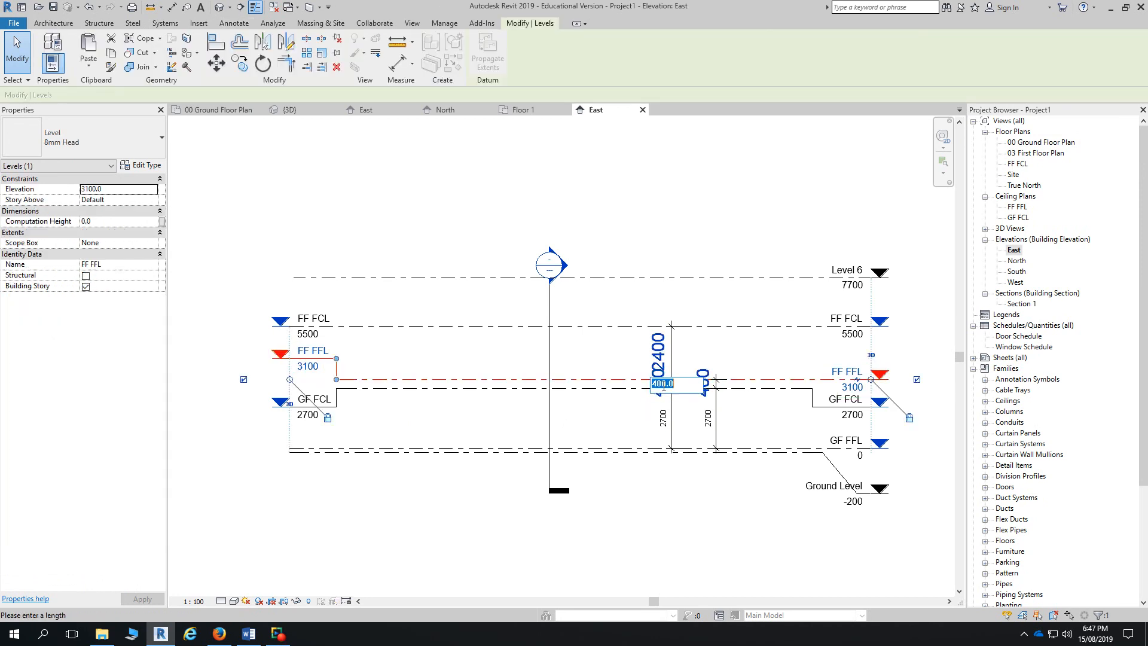
{"action": "type", "text": "500"}
{"action": "key", "text": "Return"}
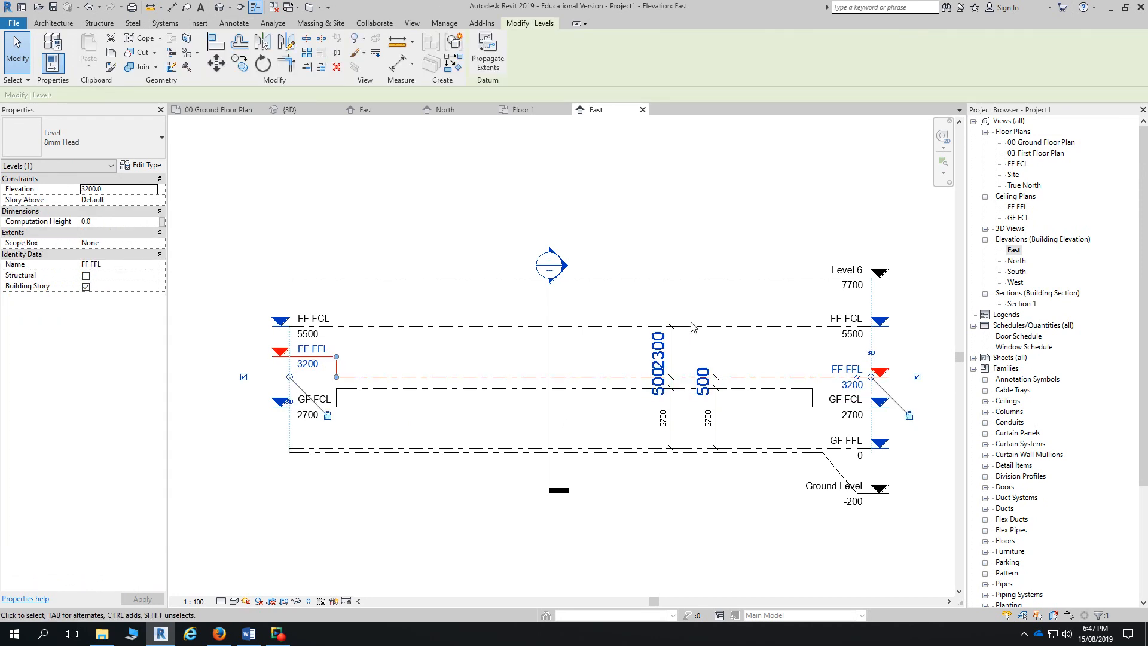
{"action": "left_click", "coordinate": [696, 336]}
- Set FF FCL's gap below to 2700, placing it at 5900
{"action": "left_click", "coordinate": [698, 327]}
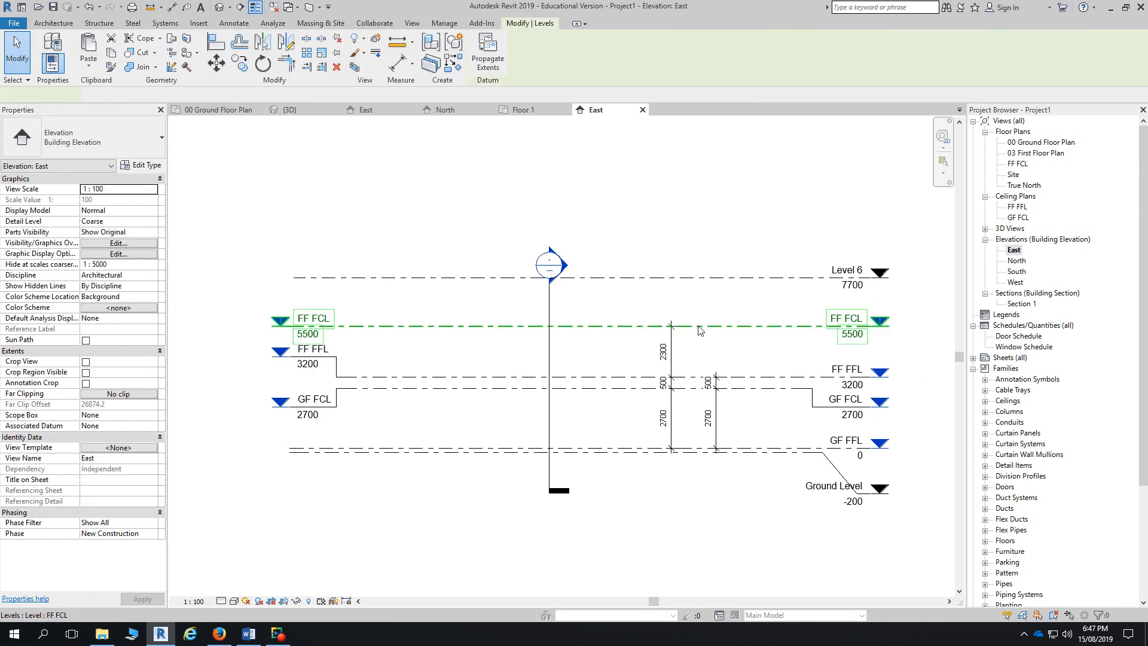
{"action": "left_click", "coordinate": [659, 353]}
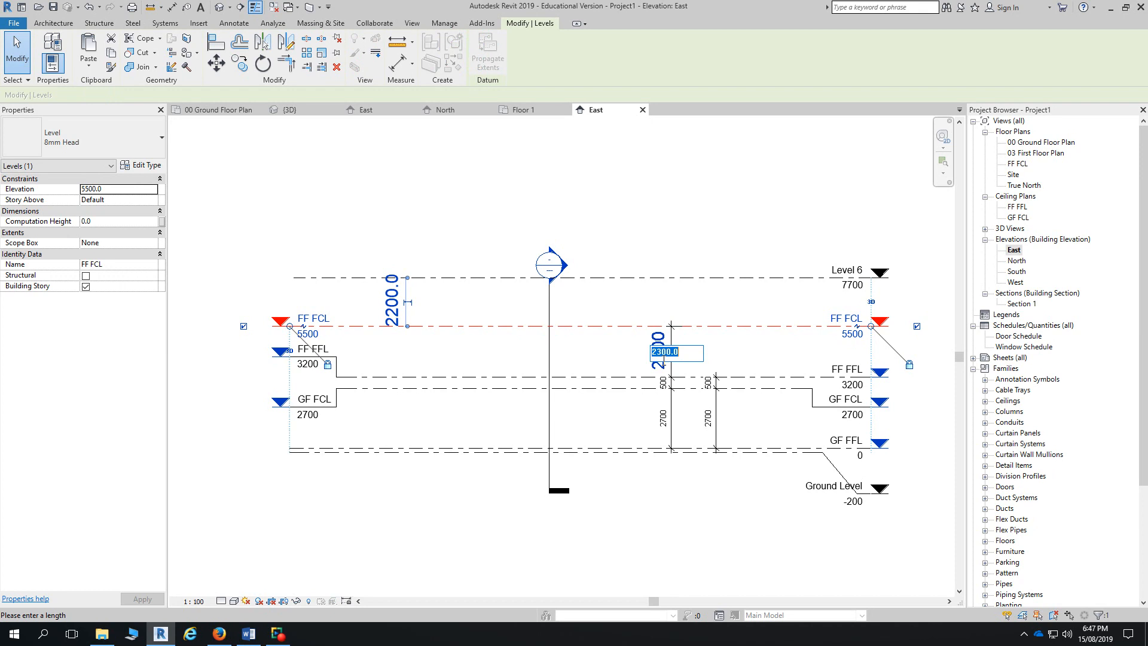
{"action": "type", "text": "2700"}
{"action": "key", "text": "Return"}
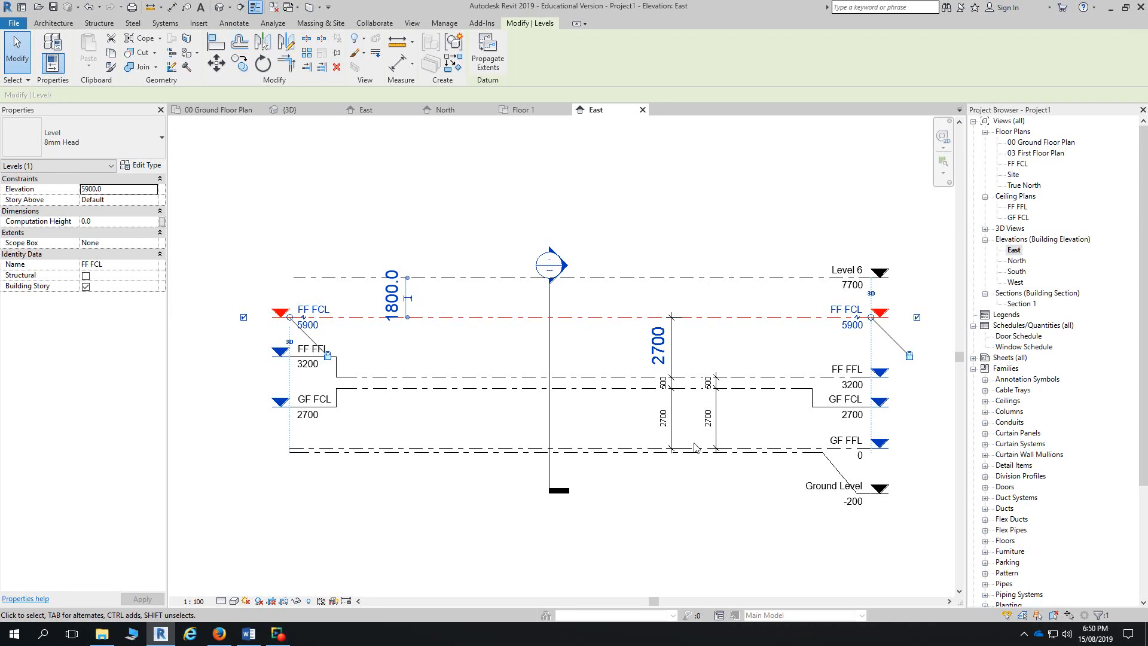
- Drag the FF FCL level's right end grip further right, extending the level lines together
{"action": "scroll", "coordinate": [903, 314], "scroll_direction": "up", "scroll_amount": 3}
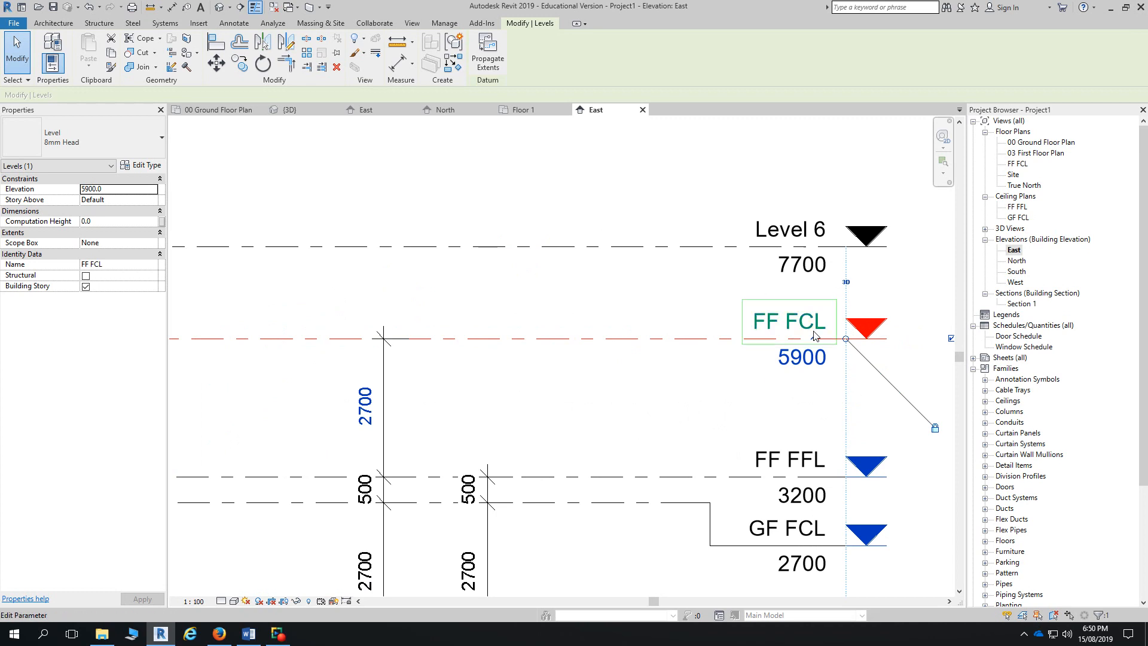
{"action": "left_click", "coordinate": [728, 349]}
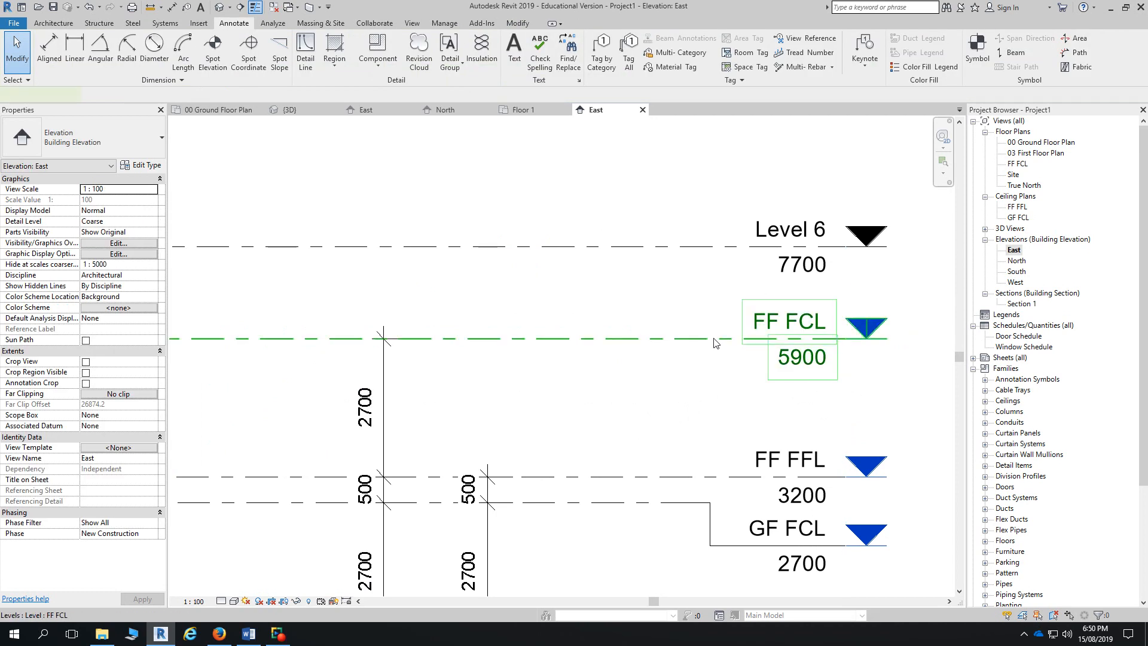
{"action": "left_click", "coordinate": [729, 340]}
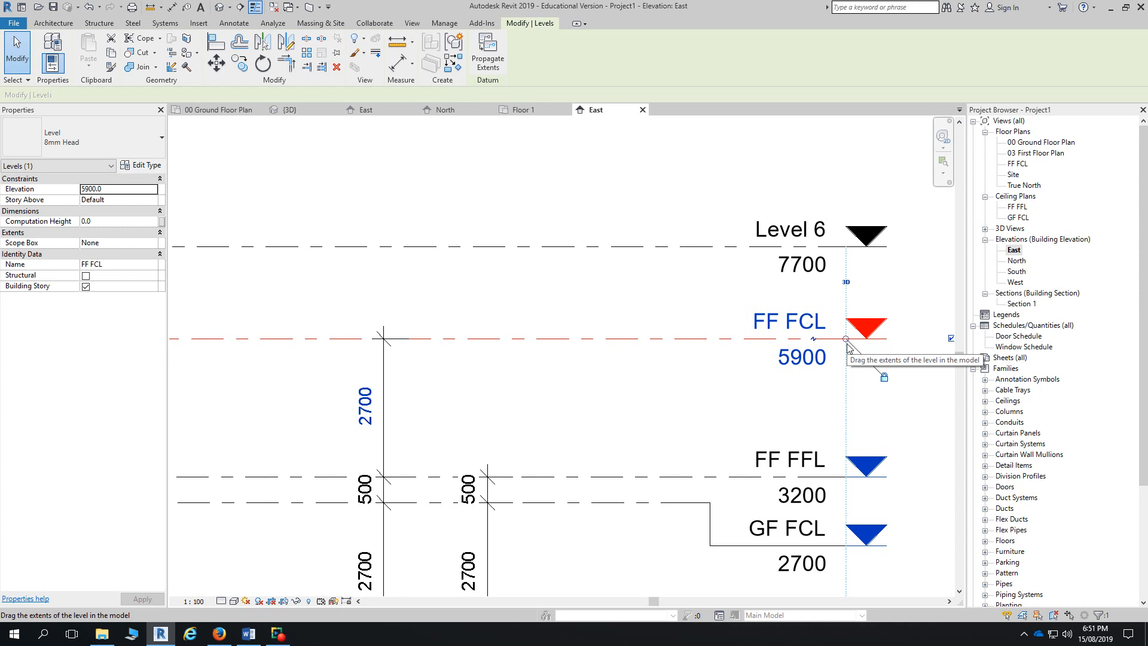
{"action": "scroll", "coordinate": [849, 348], "scroll_direction": "down", "scroll_amount": 4}
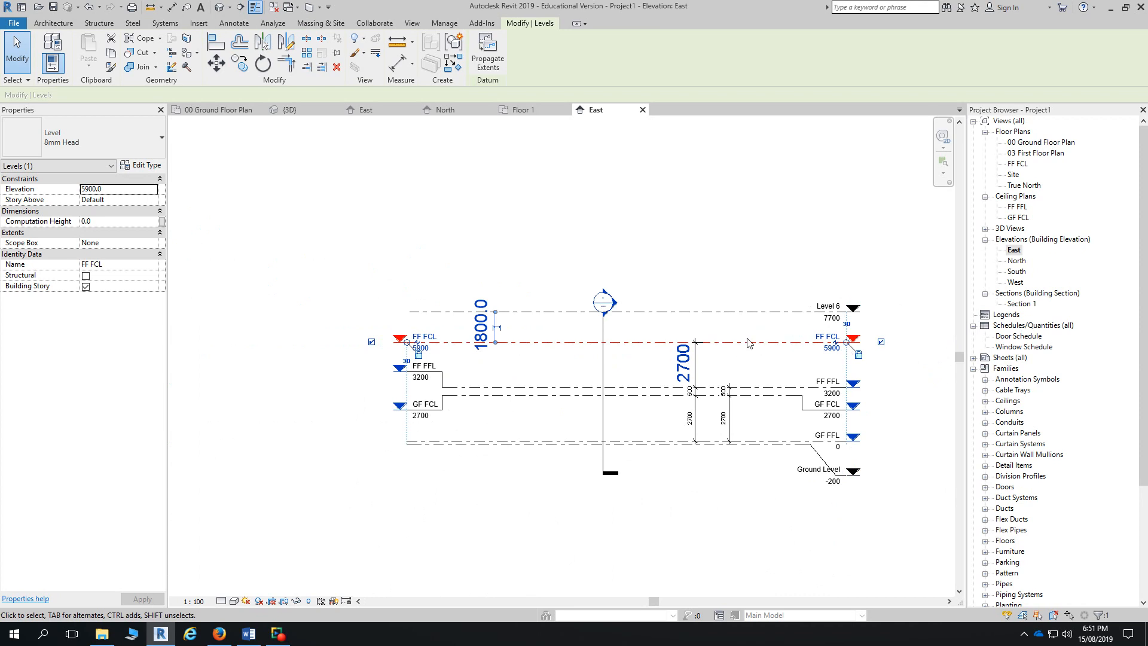
{"action": "left_click_drag", "start_coordinate": [847, 342], "coordinate": [903, 342]}
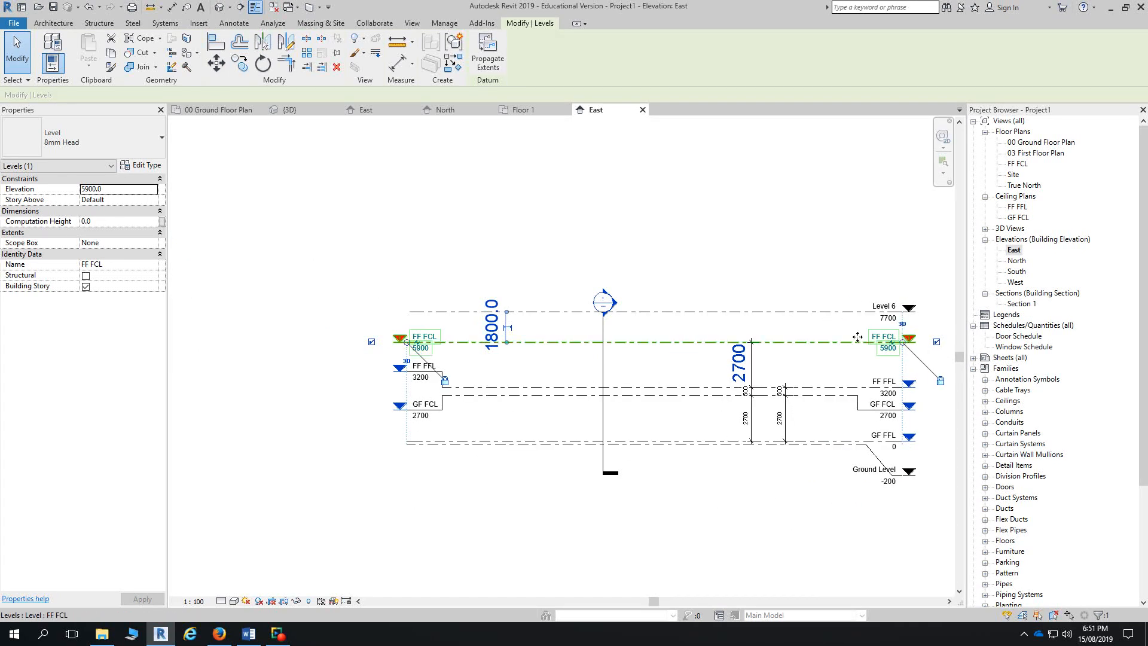
- In the West elevation, switch FF FCL to 2D extent, pull its head left, then return to East
{"action": "double_click", "coordinate": [1016, 283]}
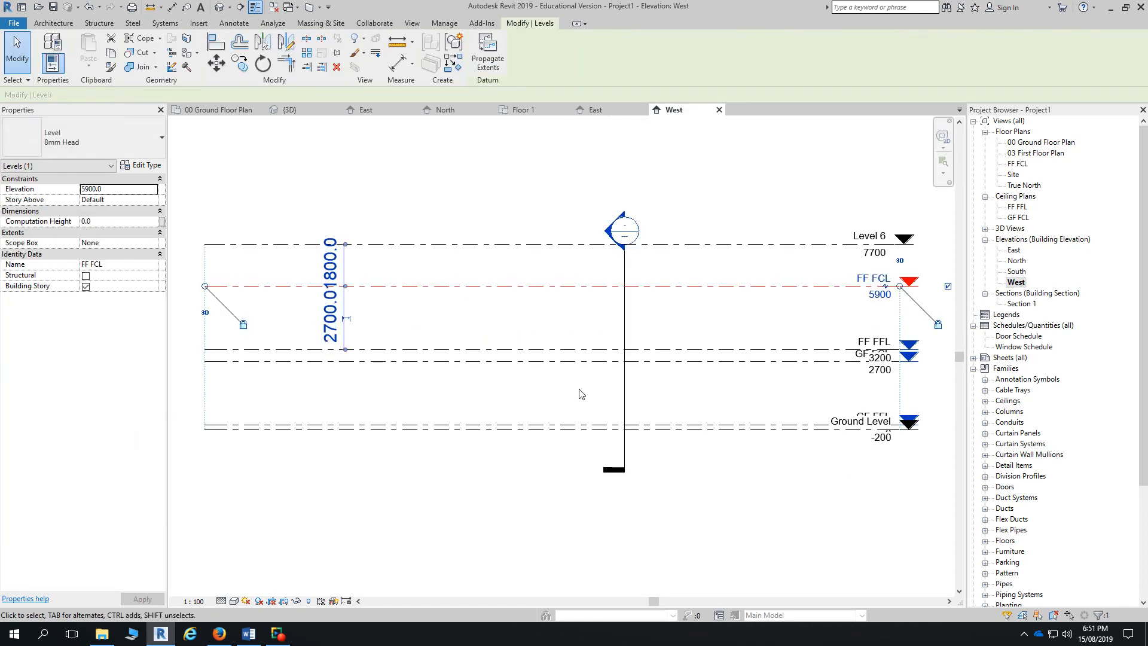
{"action": "scroll", "coordinate": [603, 394], "scroll_direction": "down", "scroll_amount": 2}
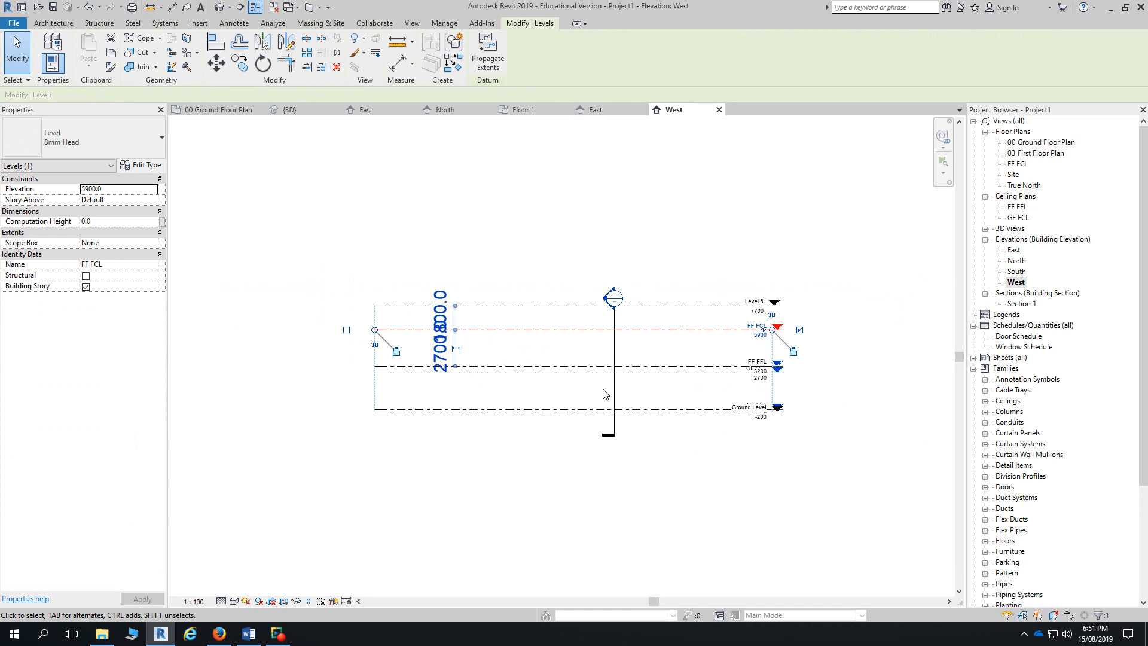
{"action": "scroll", "coordinate": [764, 324], "scroll_direction": "up", "scroll_amount": 2}
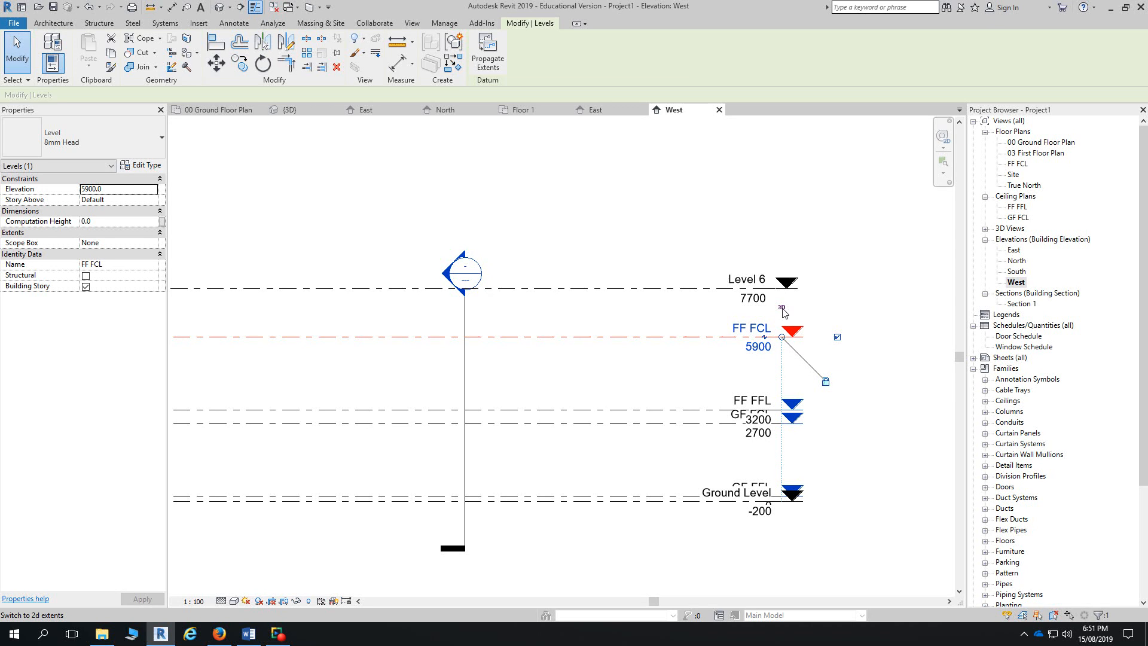
{"action": "left_click", "coordinate": [782, 308]}
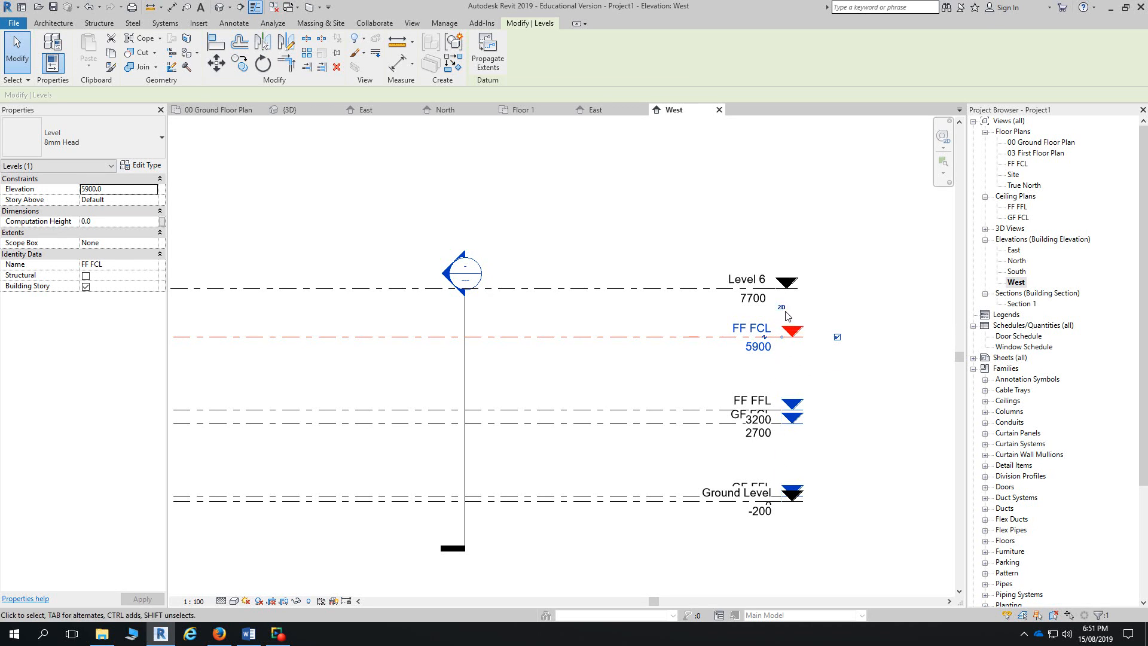
{"action": "left_click_drag", "start_coordinate": [783, 338], "coordinate": [663, 341]}
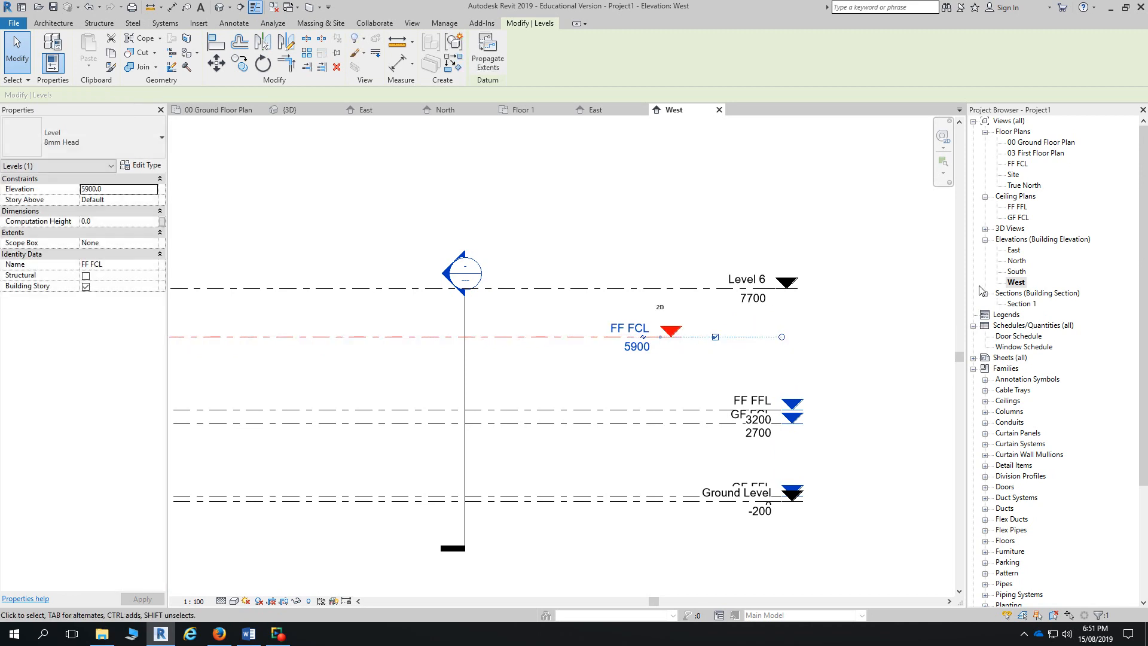
{"action": "double_click", "coordinate": [1014, 251]}
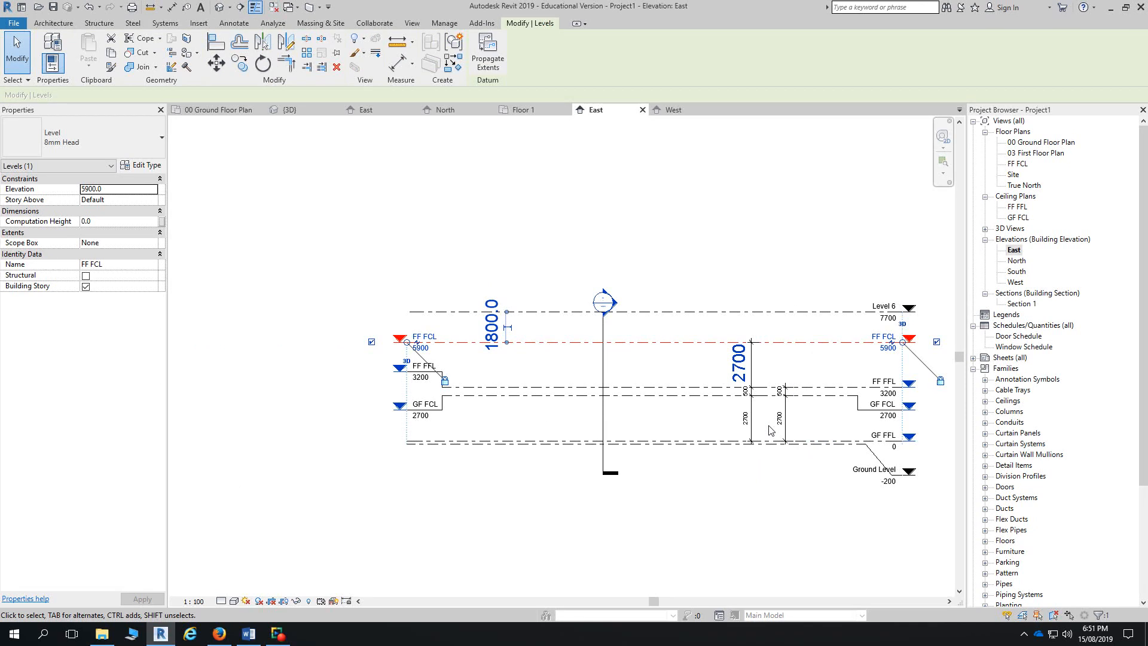
- Adjust the FF FCL level end in the West elevation, compare levels with East, and return to West
{"action": "left_click", "coordinate": [671, 111]}
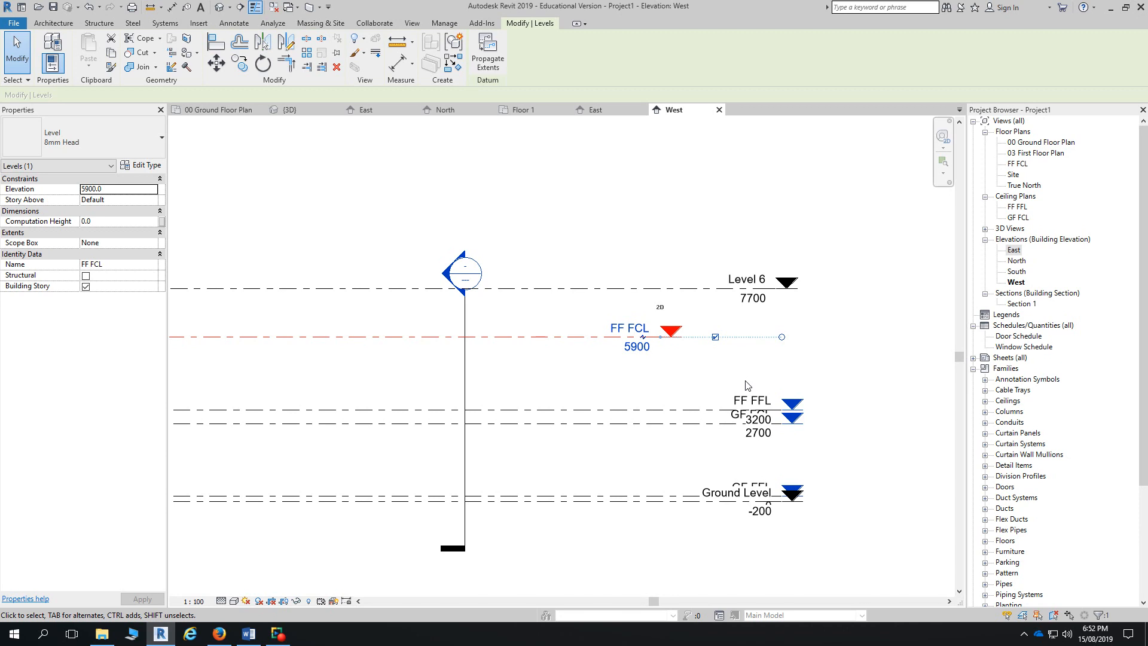
{"action": "left_click_drag", "start_coordinate": [660, 337], "coordinate": [781, 338]}
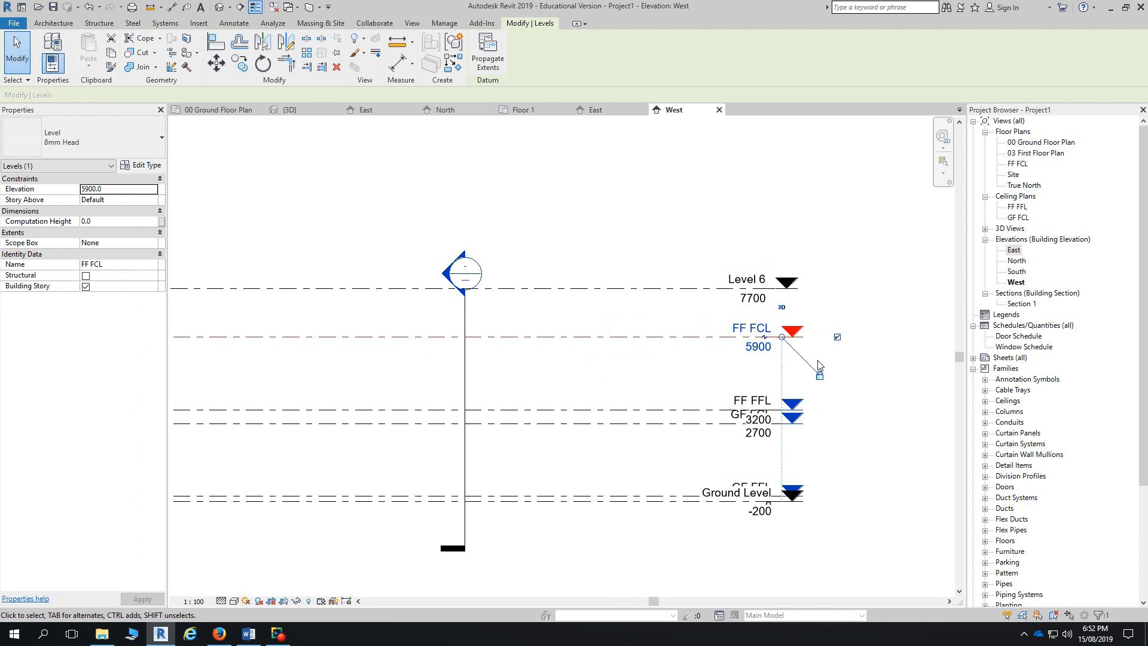
{"action": "mouse_move", "coordinate": [783, 338]}
{"action": "left_mouse_down"}
{"action": "mouse_move", "coordinate": [658, 339]}
{"action": "mouse_move", "coordinate": [782, 336]}
{"action": "left_mouse_up"}
{"action": "key", "text": "Escape"}
{"action": "left_click", "coordinate": [658, 339]}
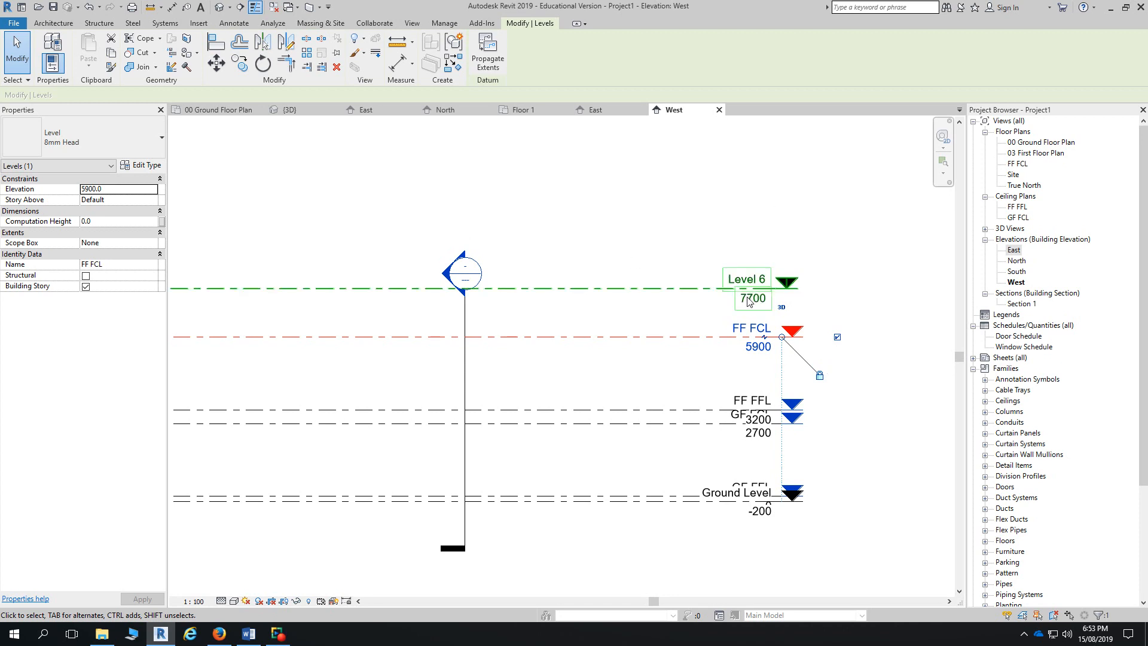
{"action": "double_click", "coordinate": [1014, 250]}
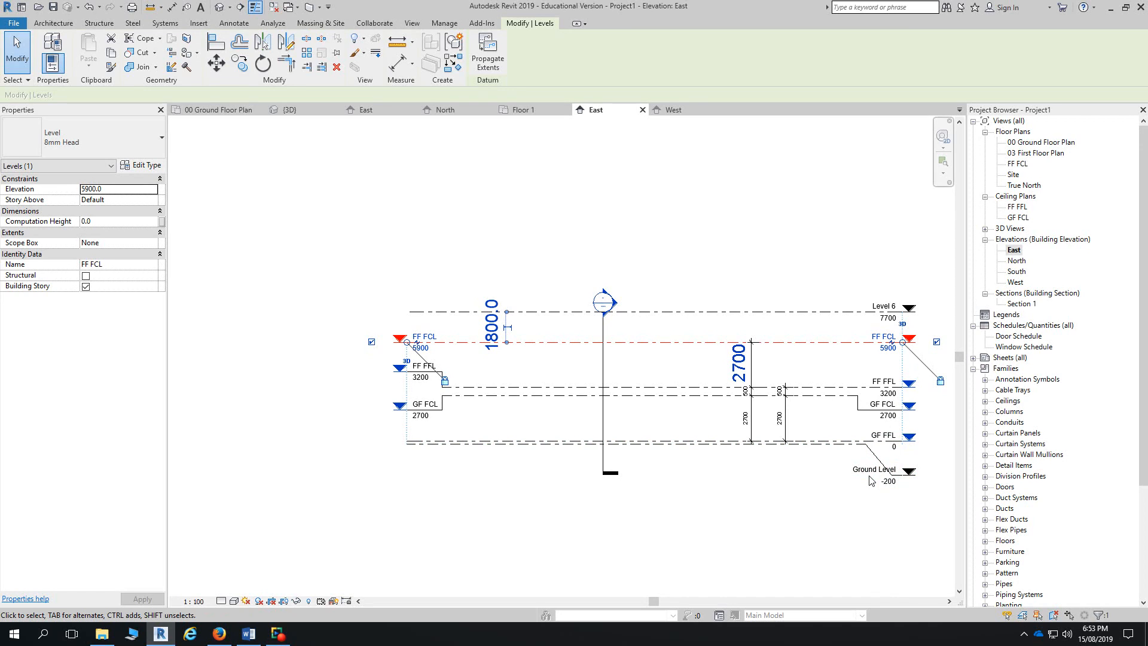
{"action": "left_click", "coordinate": [668, 110]}
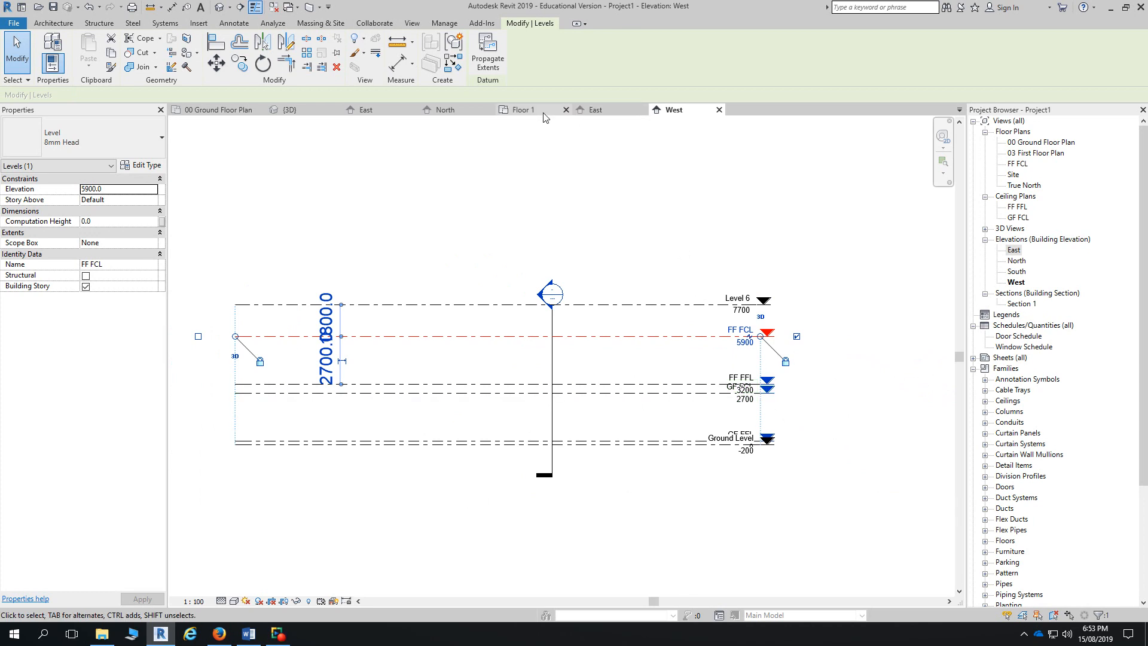
- Open the East elevation and tile it alongside the other open views
{"action": "left_click", "coordinate": [273, 7]}
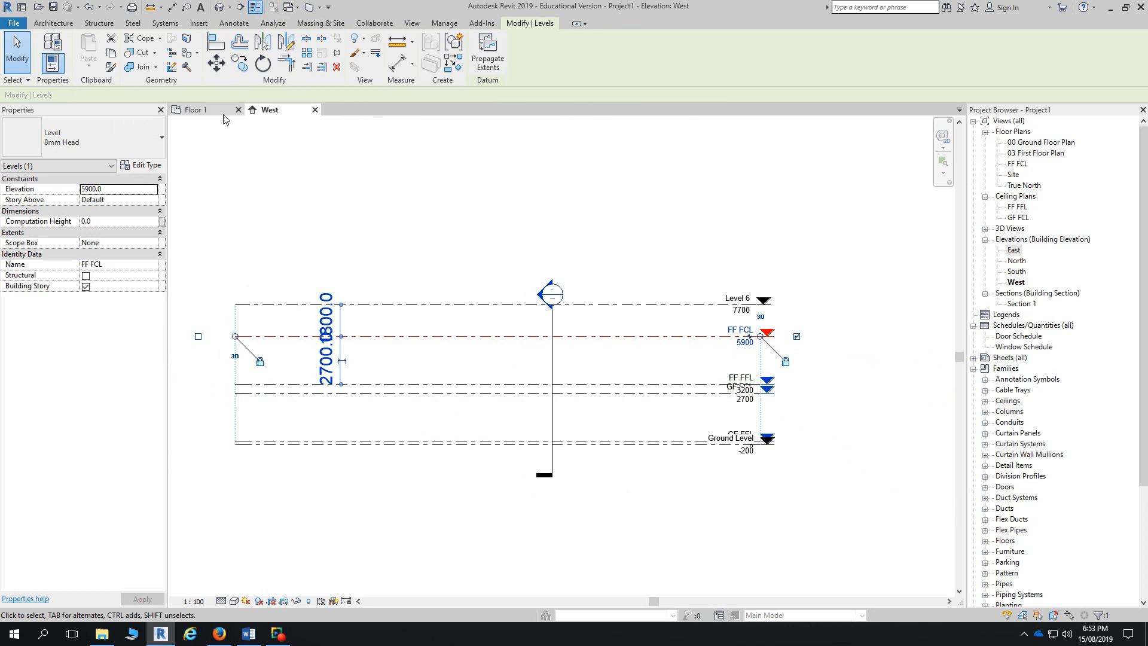
{"action": "double_click", "coordinate": [1014, 250]}
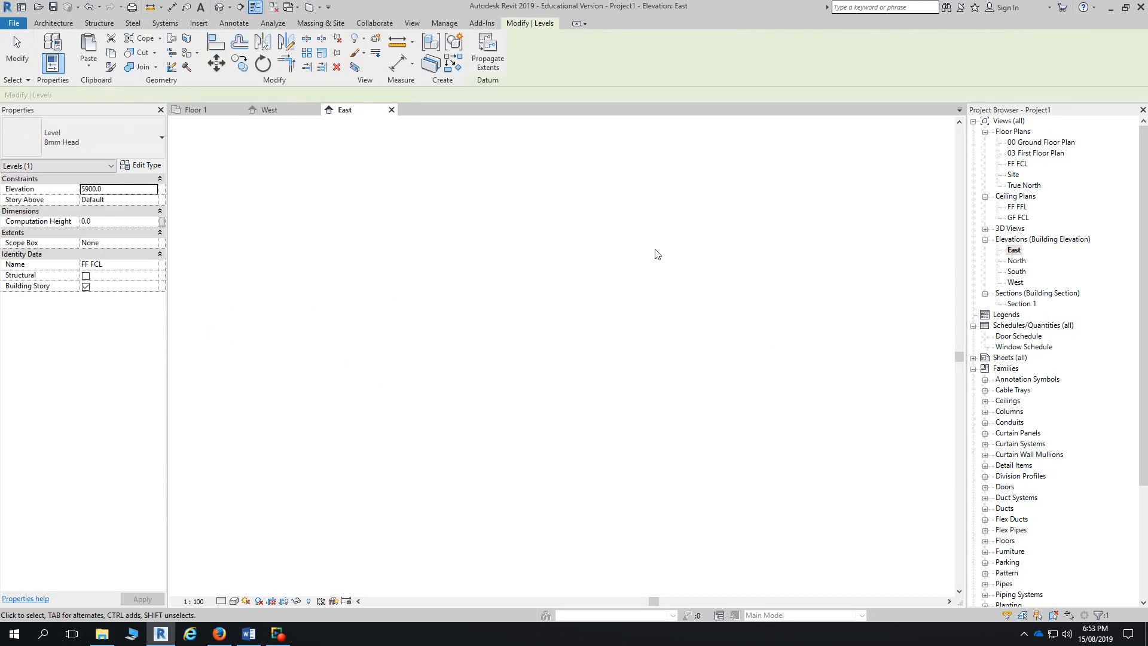
{"action": "left_click", "coordinate": [412, 23]}
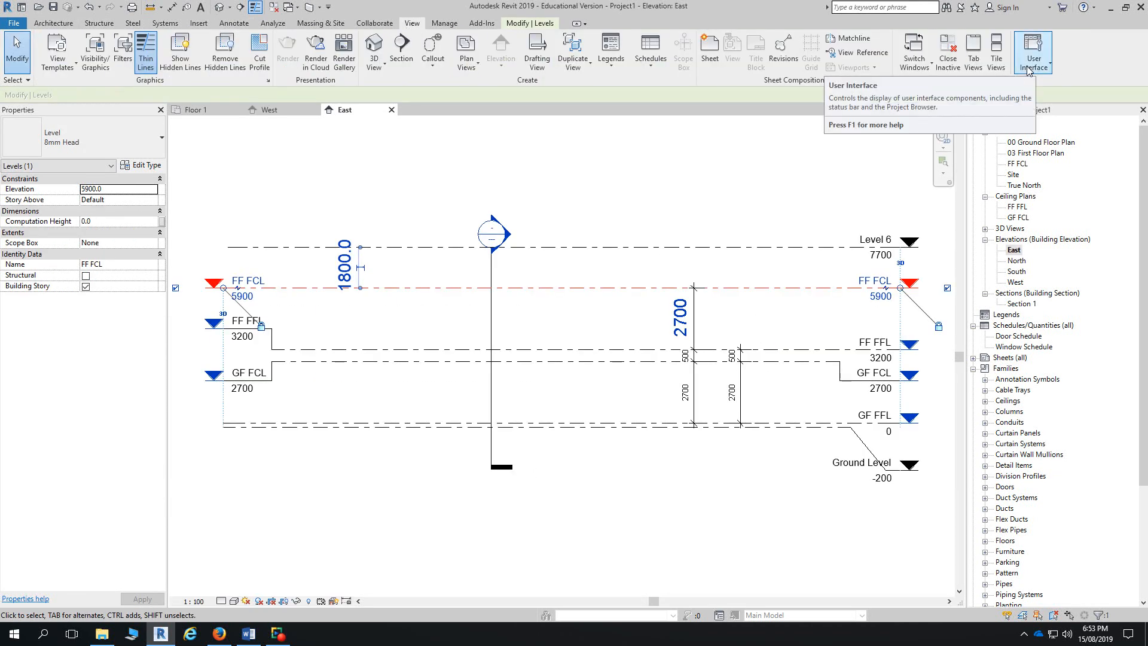
{"action": "left_click", "coordinate": [995, 70]}
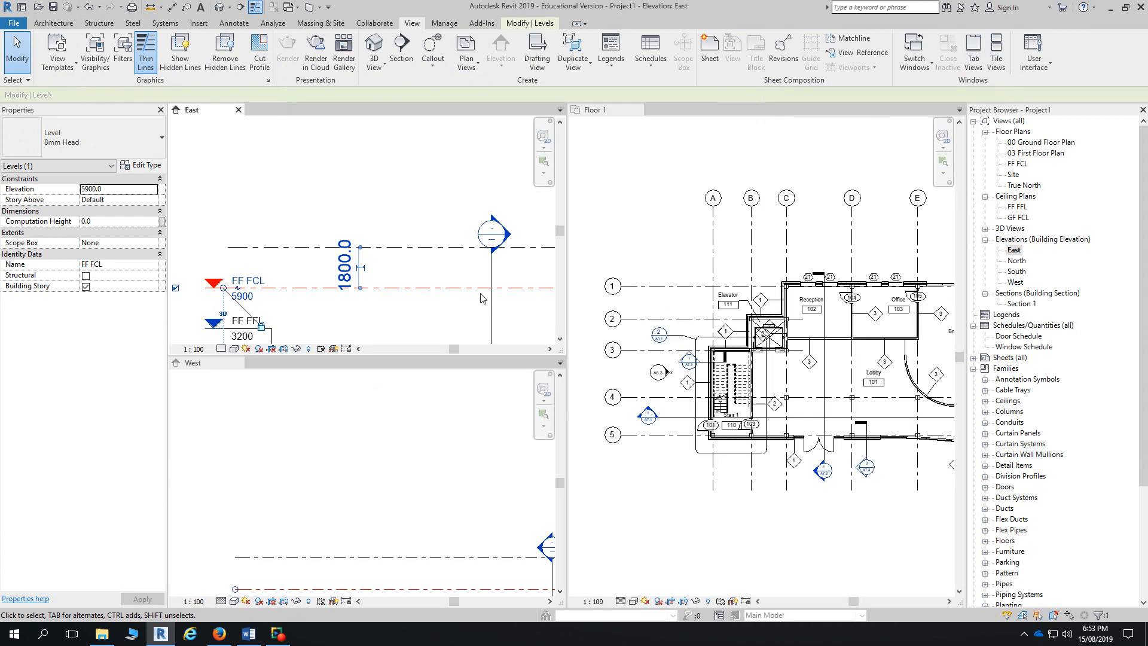
- Close the Floor 1 view and fit the East and West elevations in their tiles
{"action": "left_click", "coordinate": [648, 109]}
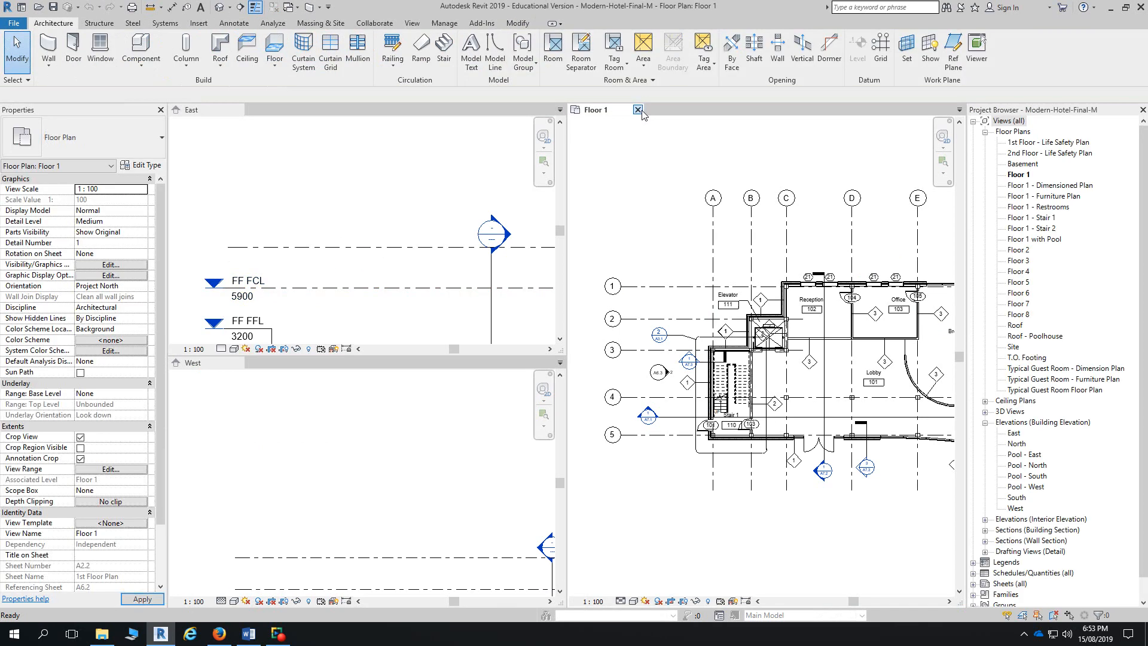
{"action": "left_click", "coordinate": [638, 110]}
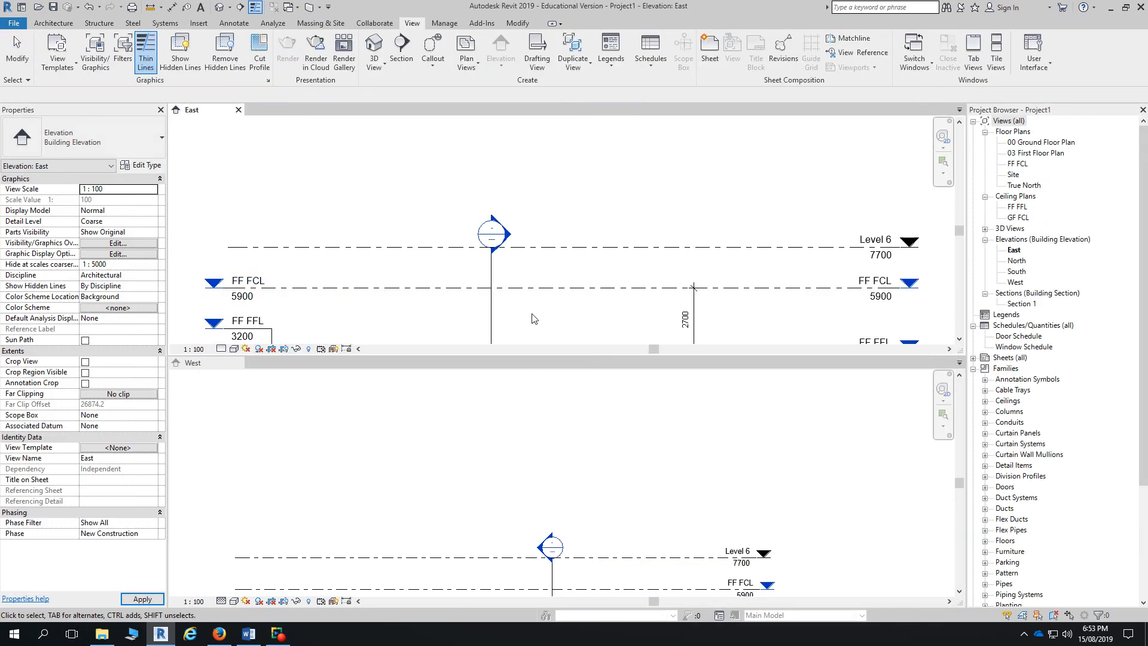
{"action": "scroll", "coordinate": [574, 326], "scroll_direction": "down", "scroll_amount": 3}
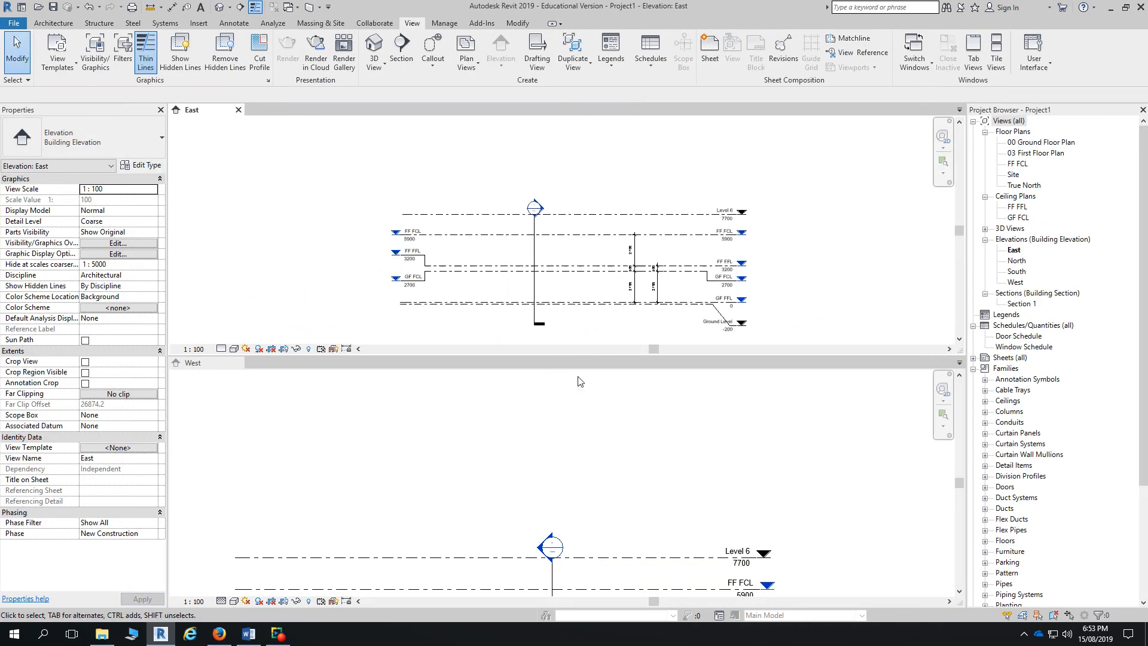
{"action": "scroll", "coordinate": [583, 383], "scroll_direction": "down", "scroll_amount": 2}
{"action": "left_click", "coordinate": [596, 398]}
{"action": "scroll", "coordinate": [596, 397], "scroll_direction": "down", "scroll_amount": 1}
{"action": "scroll", "coordinate": [664, 270], "scroll_direction": "up", "scroll_amount": 1}
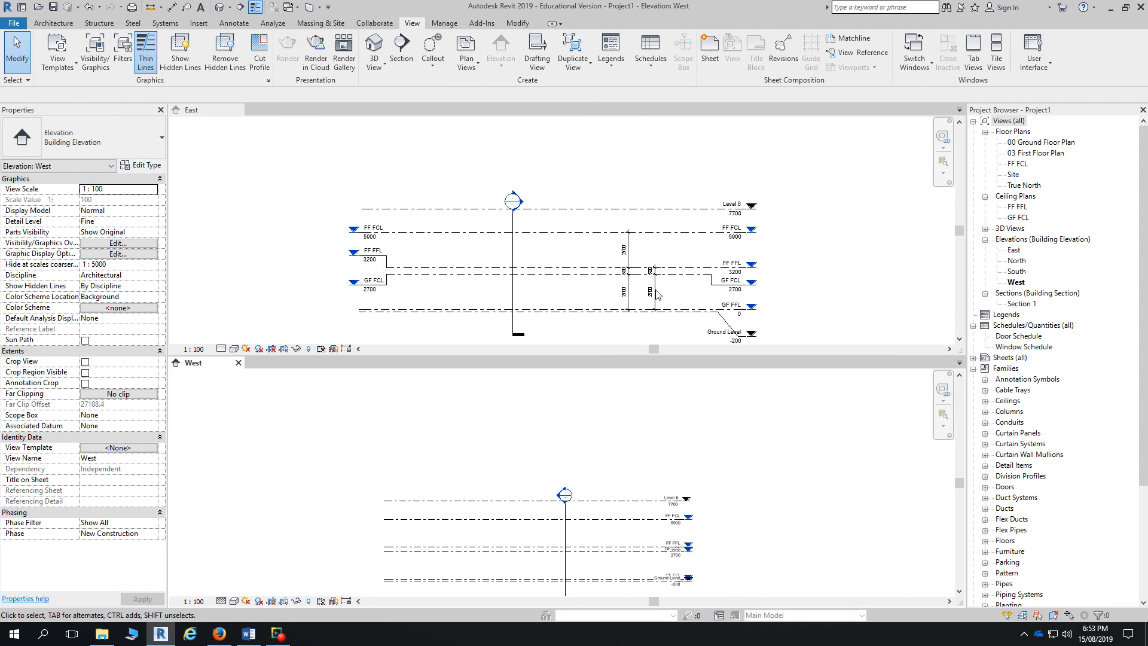
{"action": "left_click", "coordinate": [659, 295]}
{"action": "scroll", "coordinate": [884, 288], "scroll_direction": "down", "scroll_amount": 1}
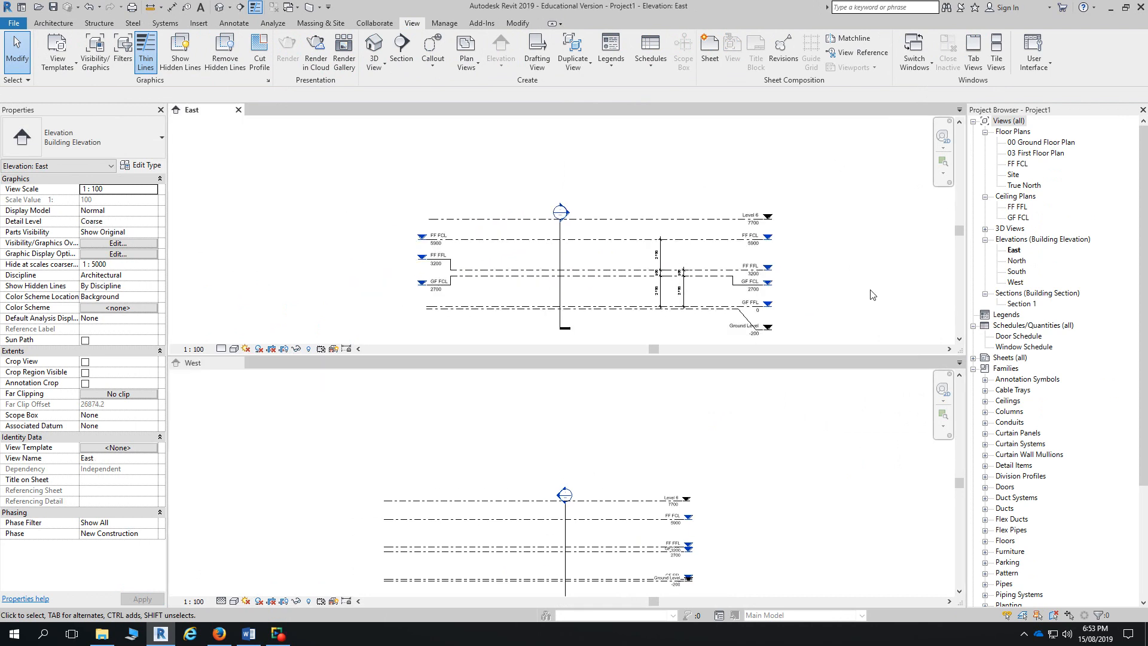
{"action": "scroll", "coordinate": [691, 541], "scroll_direction": "up", "scroll_amount": 3}
{"action": "left_click", "coordinate": [738, 533]}
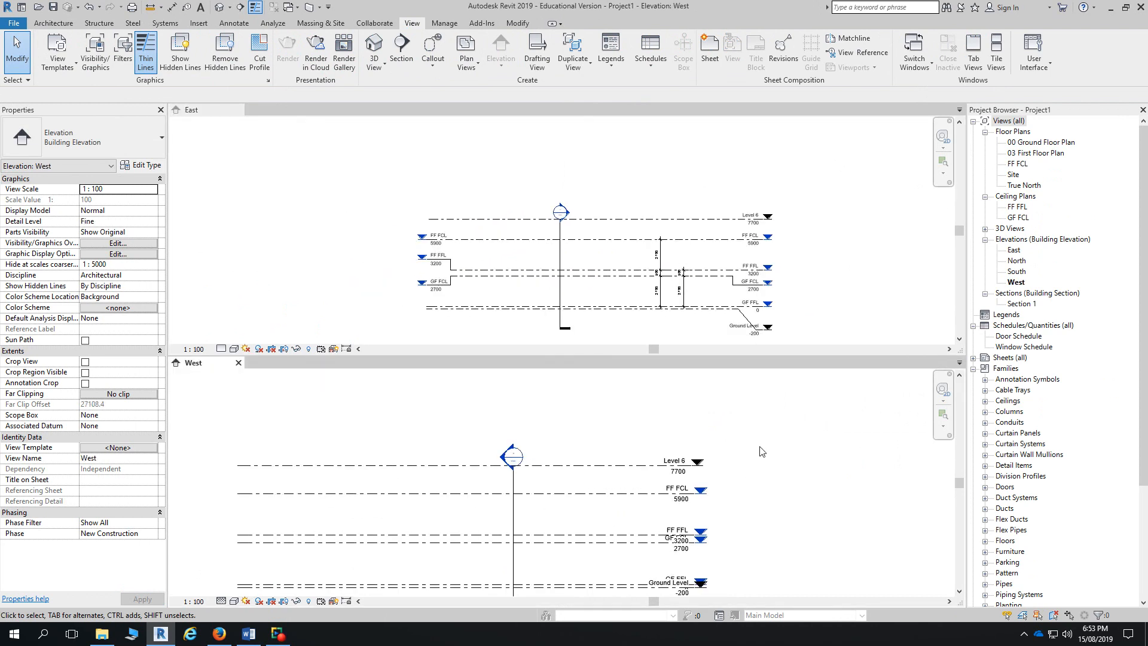
{"action": "middle_click_drag", "start_coordinate": [752, 501], "coordinate": [765, 424]}
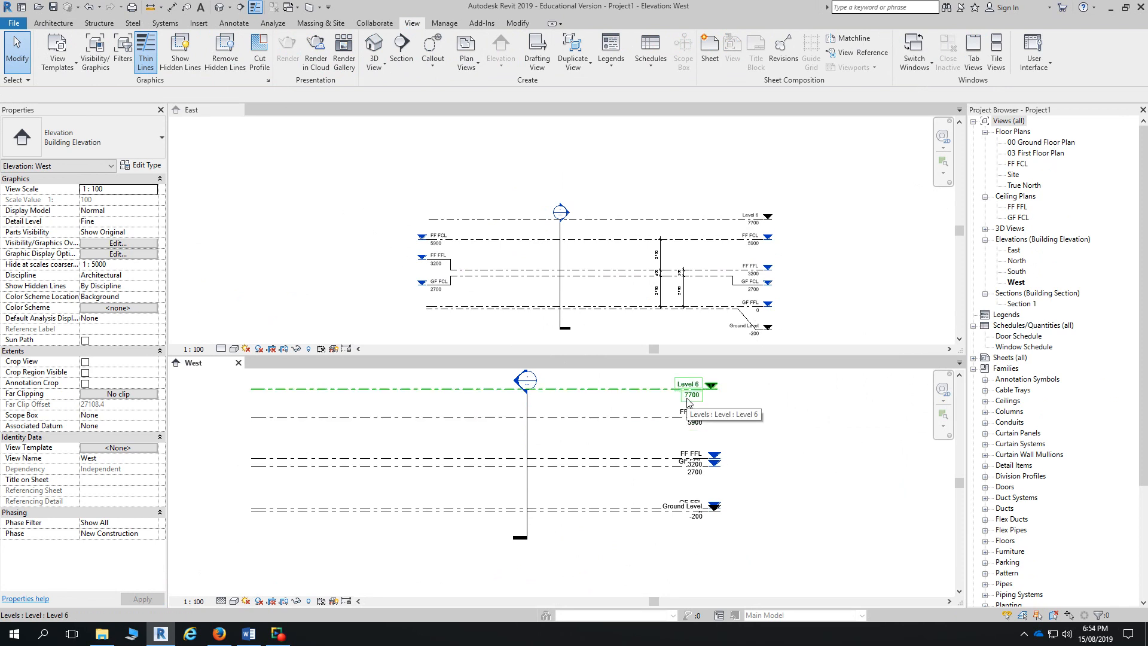
- Propagate the GF FCL level's extents from East to the West elevation
{"action": "left_click", "coordinate": [502, 282]}
{"action": "left_click", "coordinate": [503, 281]}
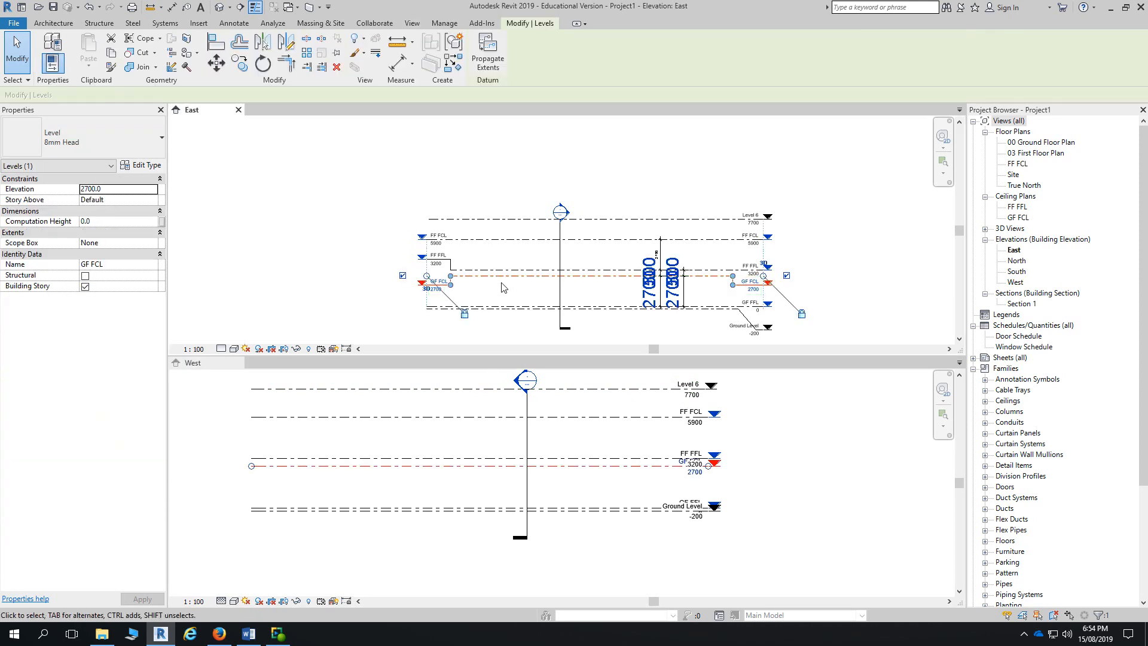
{"action": "left_click", "coordinate": [493, 66]}
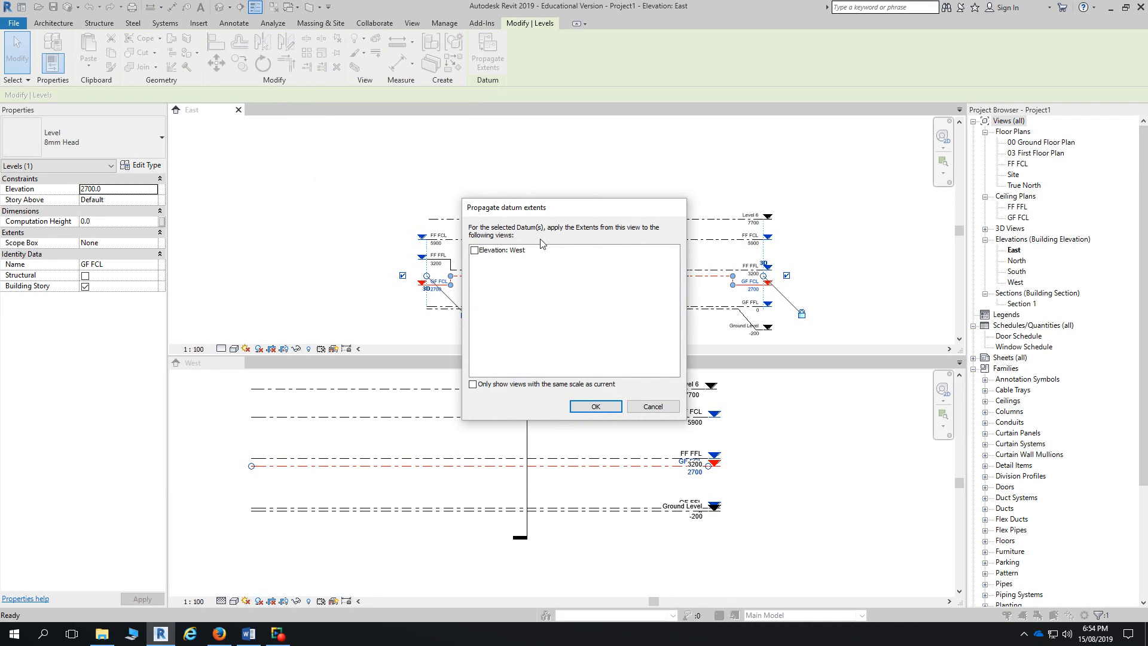
{"action": "left_click", "coordinate": [473, 252]}
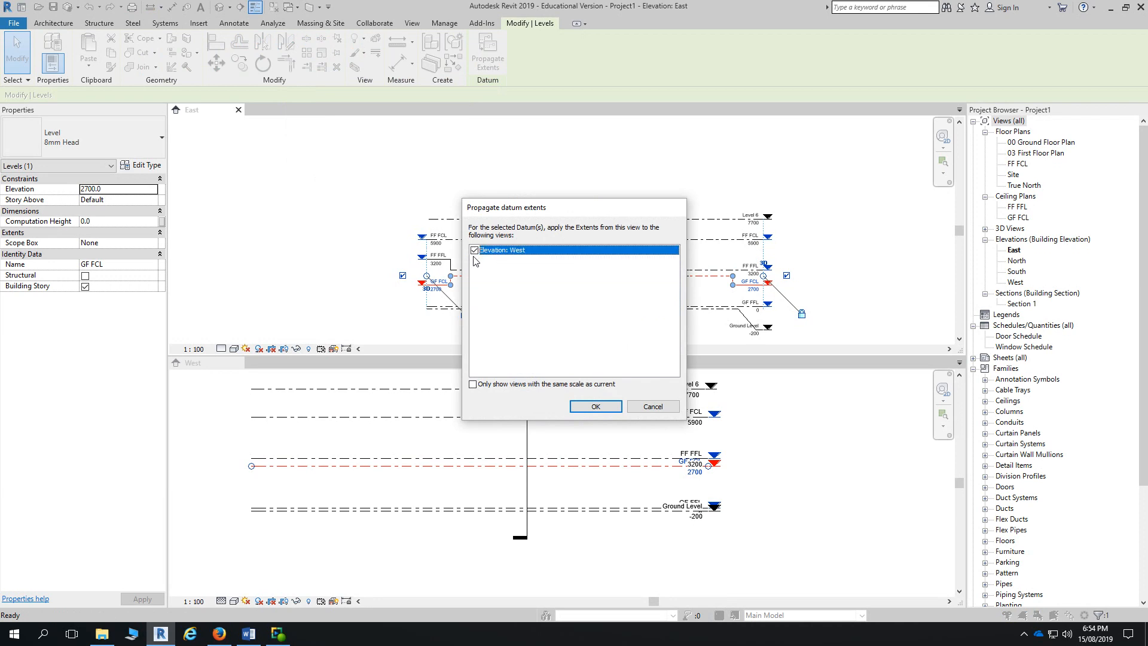
{"action": "left_click", "coordinate": [594, 408]}
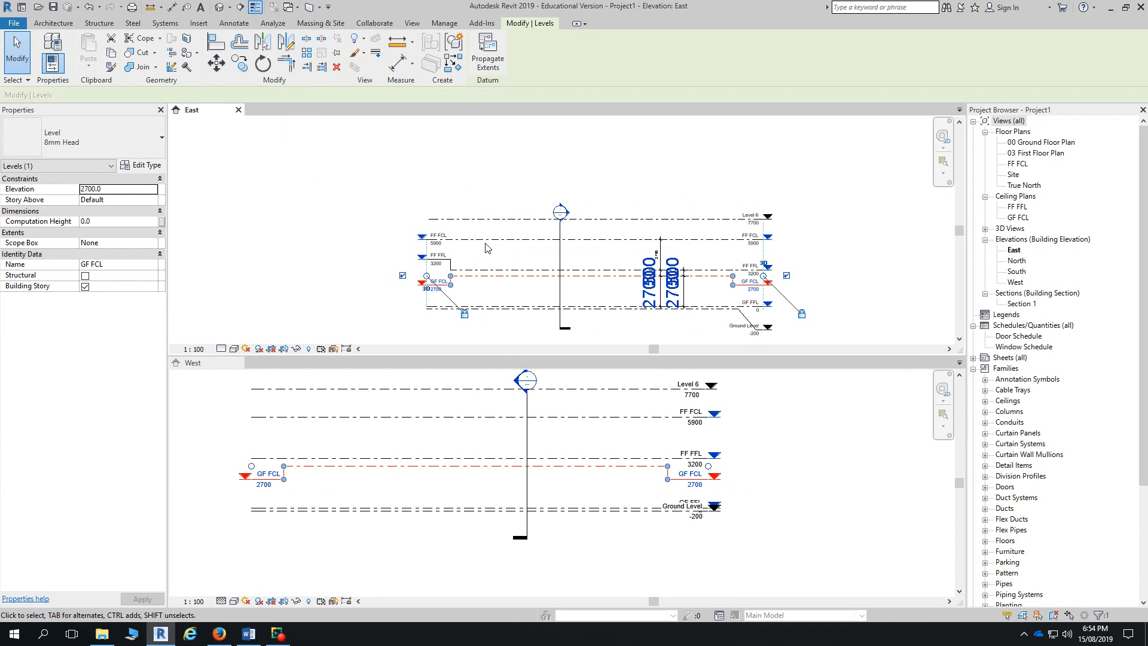
{"action": "left_click", "coordinate": [488, 270]}
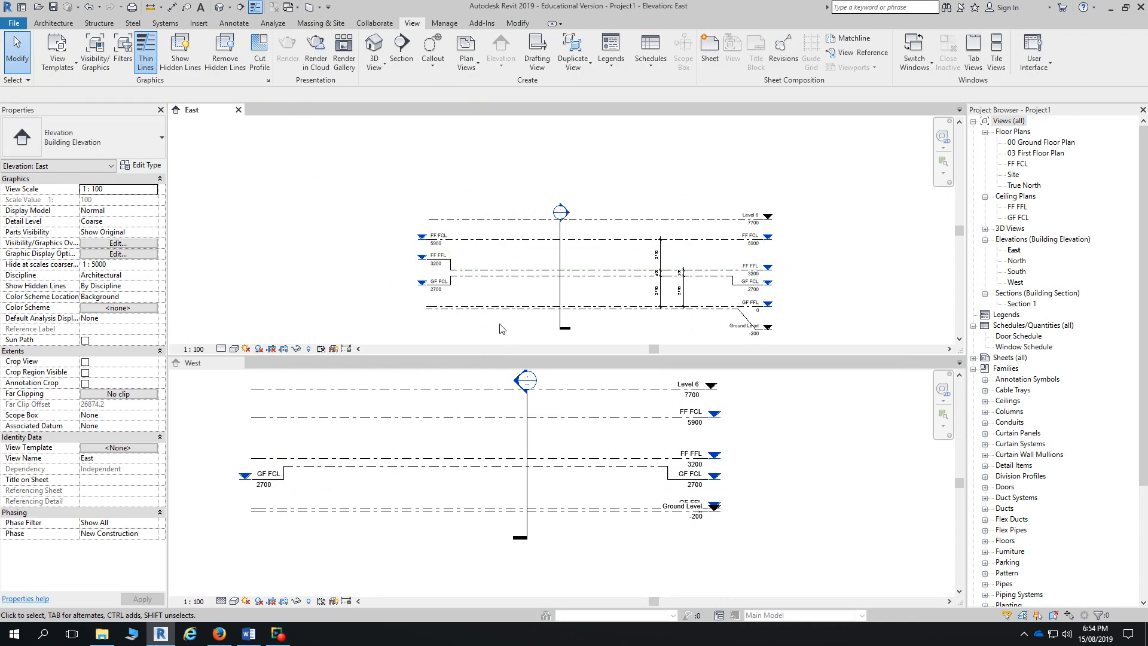
- Propagate the extents of all six East levels to the West elevation, then check West
{"action": "left_click_drag", "start_coordinate": [500, 328], "coordinate": [464, 211]}
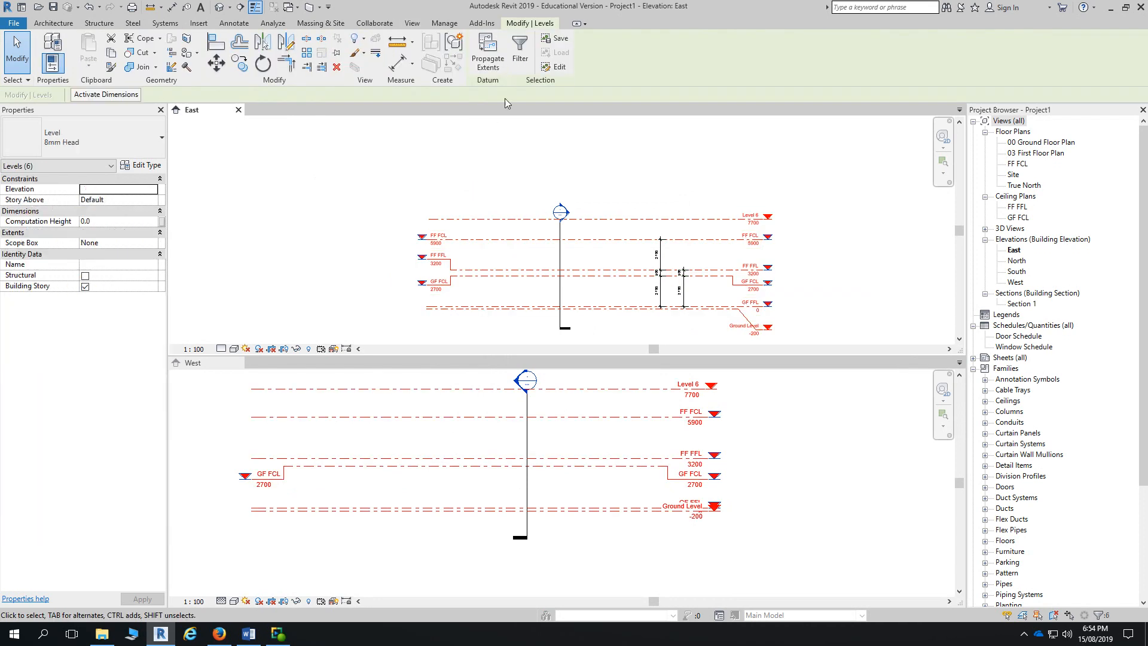
{"action": "left_click", "coordinate": [487, 59]}
{"action": "left_click", "coordinate": [475, 250]}
{"action": "left_click", "coordinate": [476, 250]}
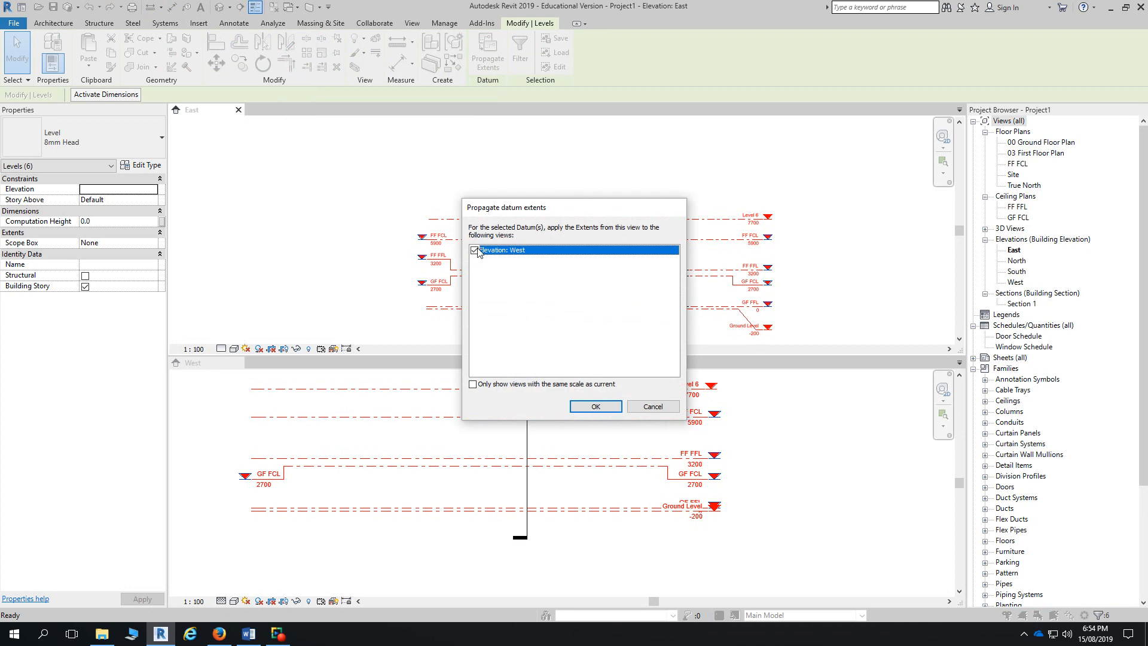
{"action": "left_click", "coordinate": [591, 407]}
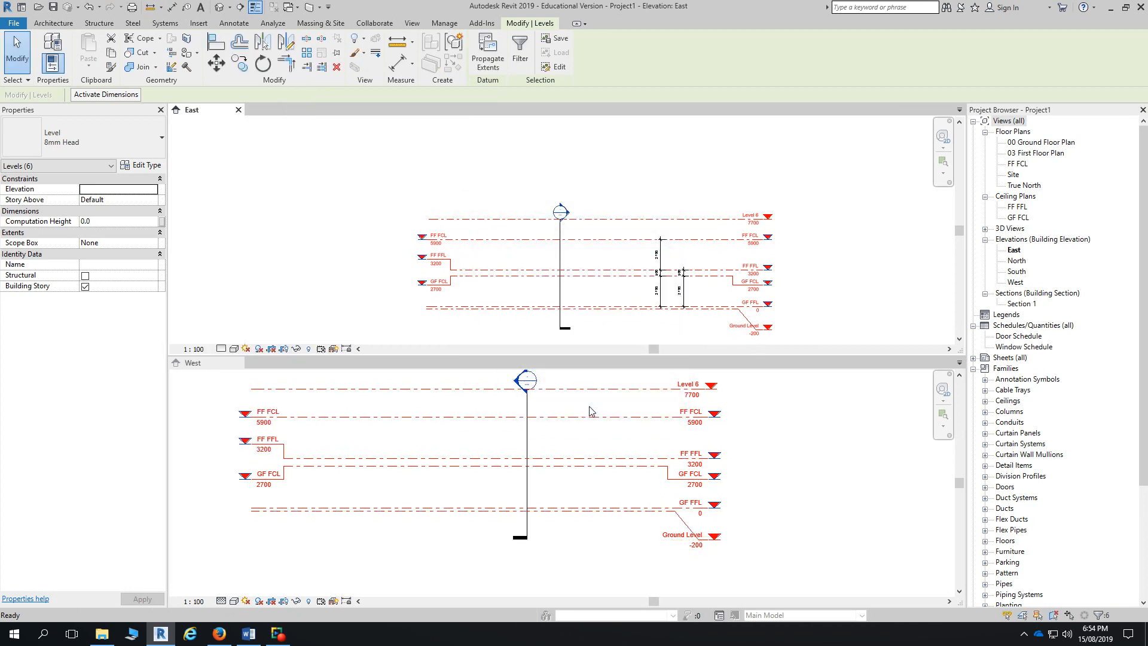
{"action": "left_click", "coordinate": [791, 431]}
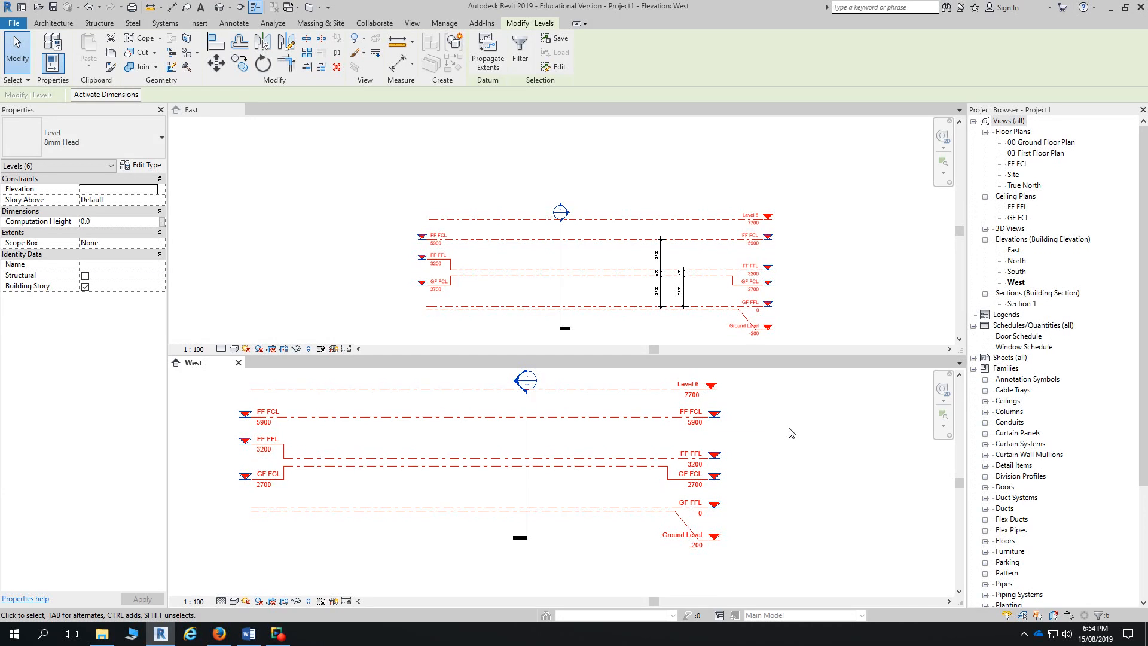
- Zoom in on the jogged FF FFL level in East, deselect it, and switch to the Firefox PDF
{"action": "left_click", "coordinate": [514, 176]}
{"action": "scroll", "coordinate": [454, 271], "scroll_direction": "up", "scroll_amount": 3}
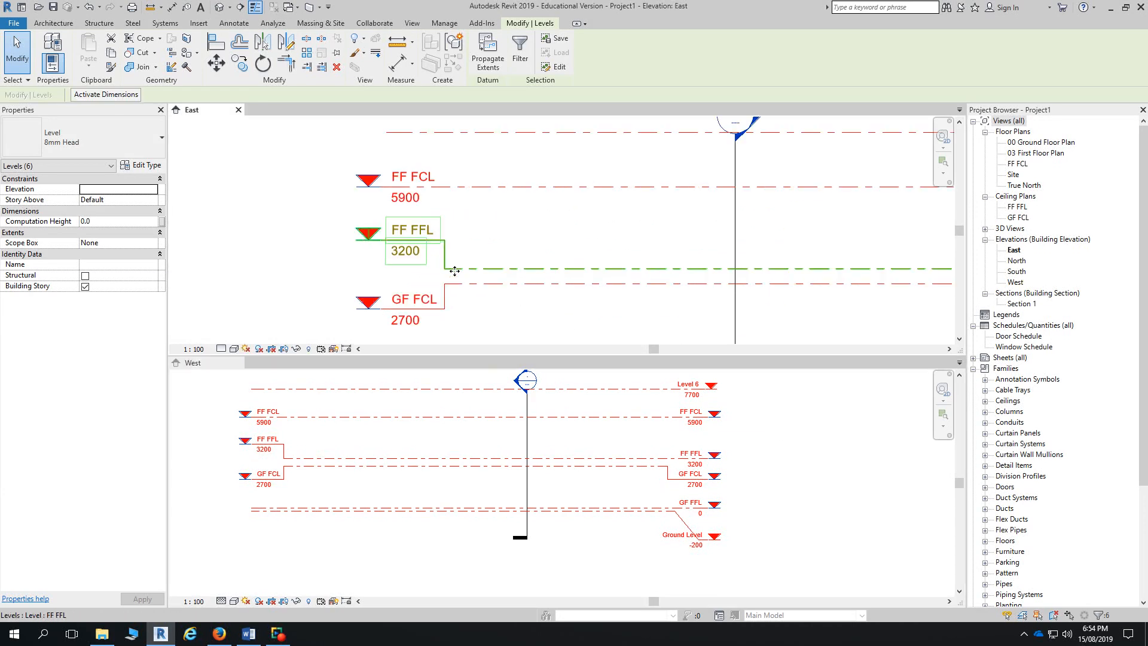
{"action": "key", "text": "Escape"}
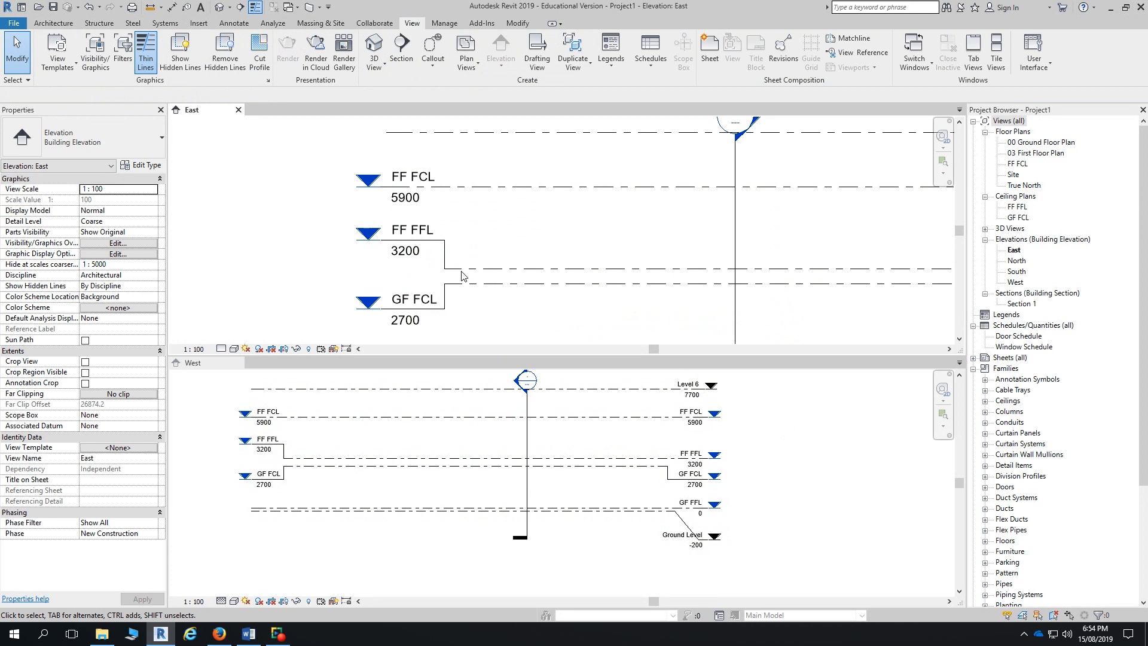
{"action": "scroll", "coordinate": [443, 277], "scroll_direction": "up", "scroll_amount": 3}
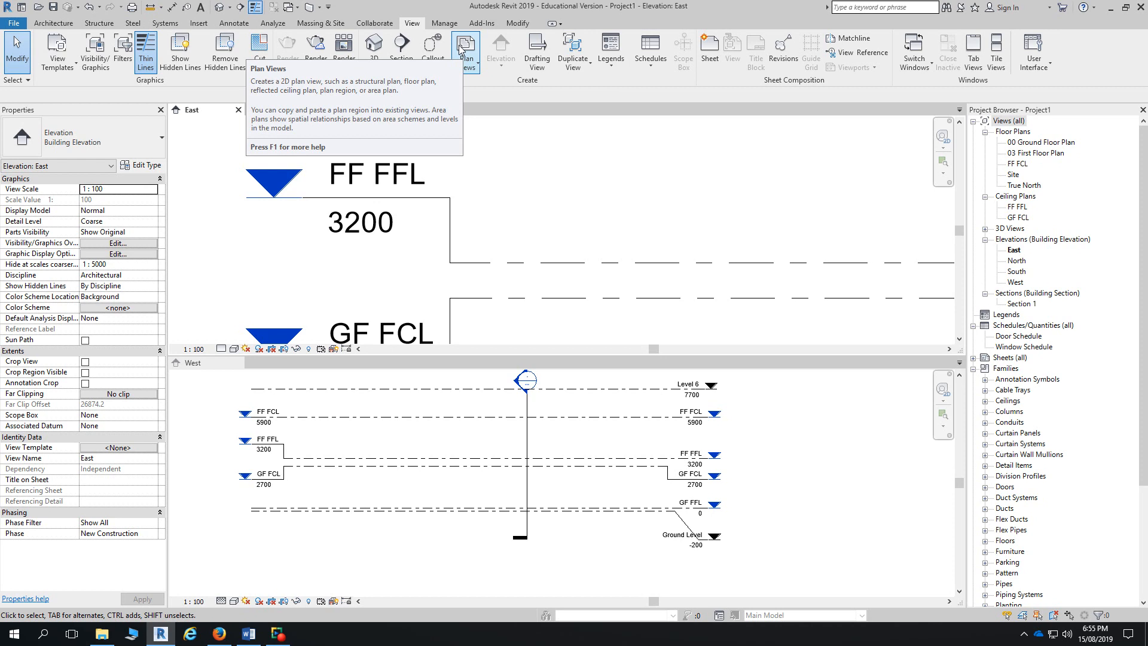
{"action": "left_click", "coordinate": [230, 629]}
- Scroll the exercise PDF to Figure 3–10 and Task 1, then minimize Firefox
{"action": "scroll", "coordinate": [737, 275], "scroll_direction": "down", "scroll_amount": 5}
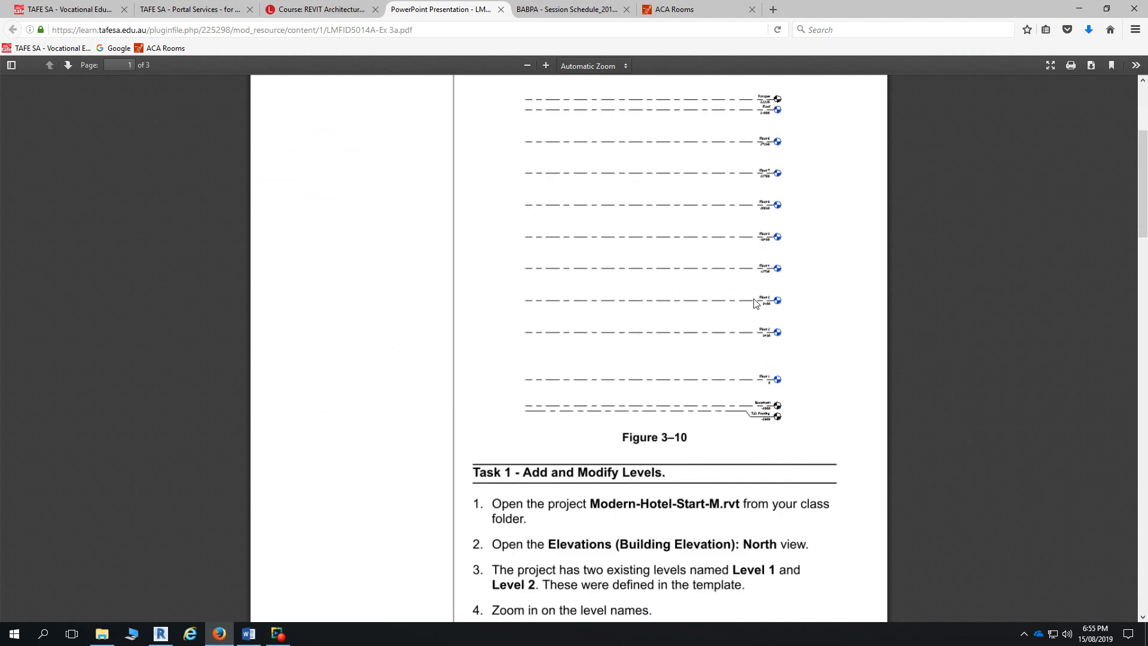
{"action": "scroll", "coordinate": [669, 423], "scroll_direction": "down", "scroll_amount": 6}
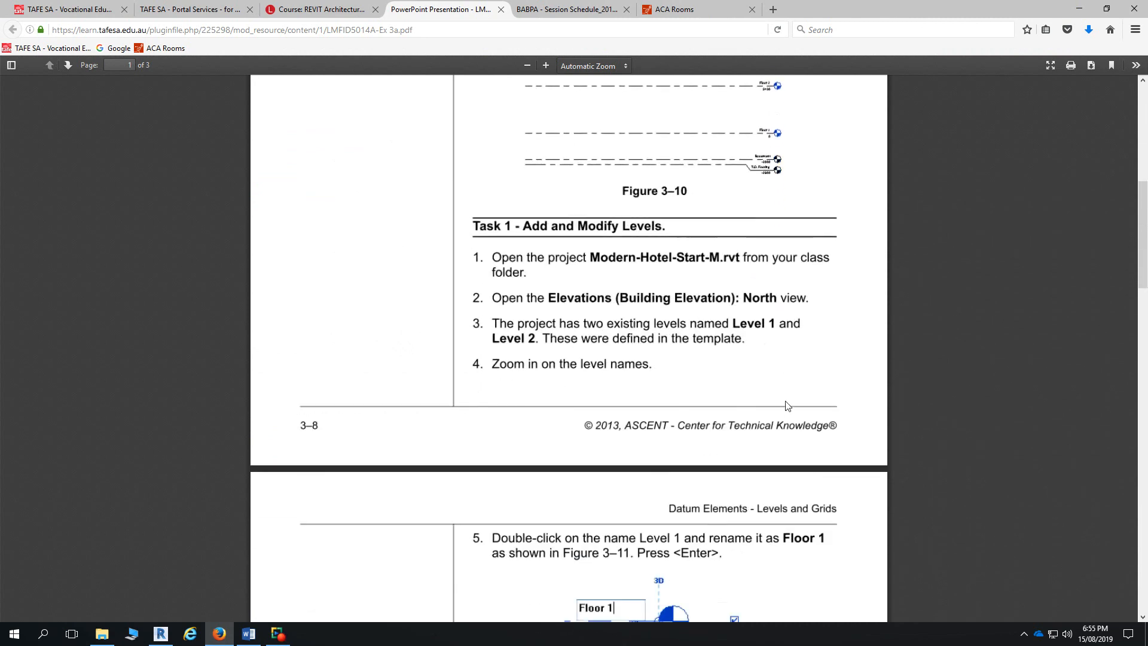
{"action": "scroll", "coordinate": [754, 292], "scroll_direction": "up", "scroll_amount": 10}
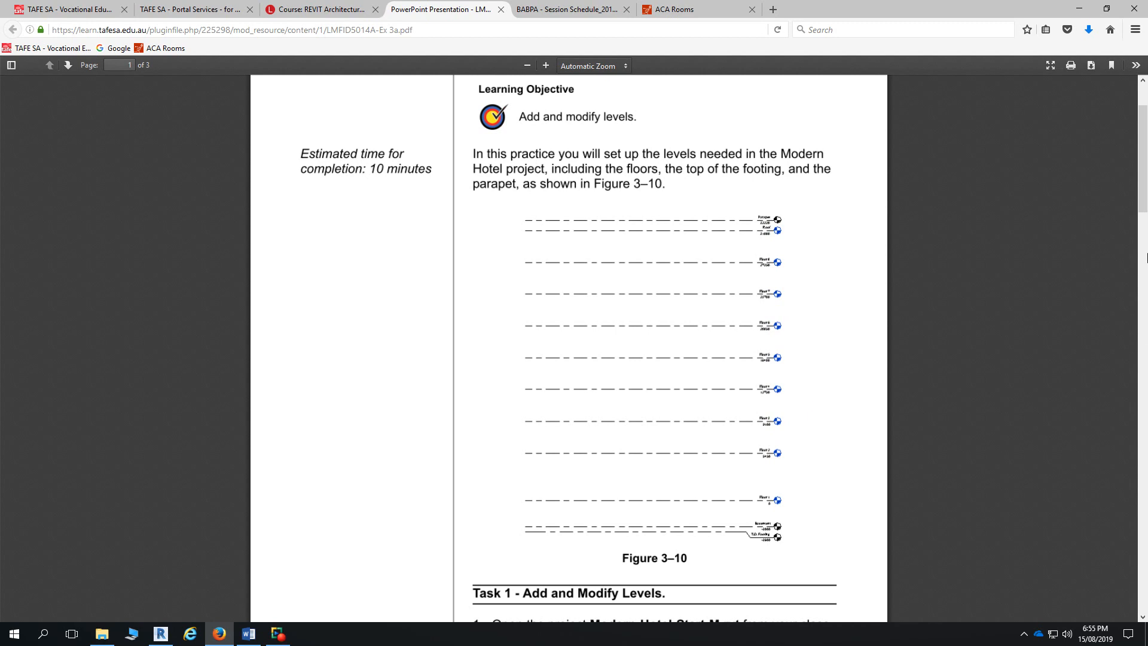
{"action": "left_click", "coordinate": [1080, 8]}
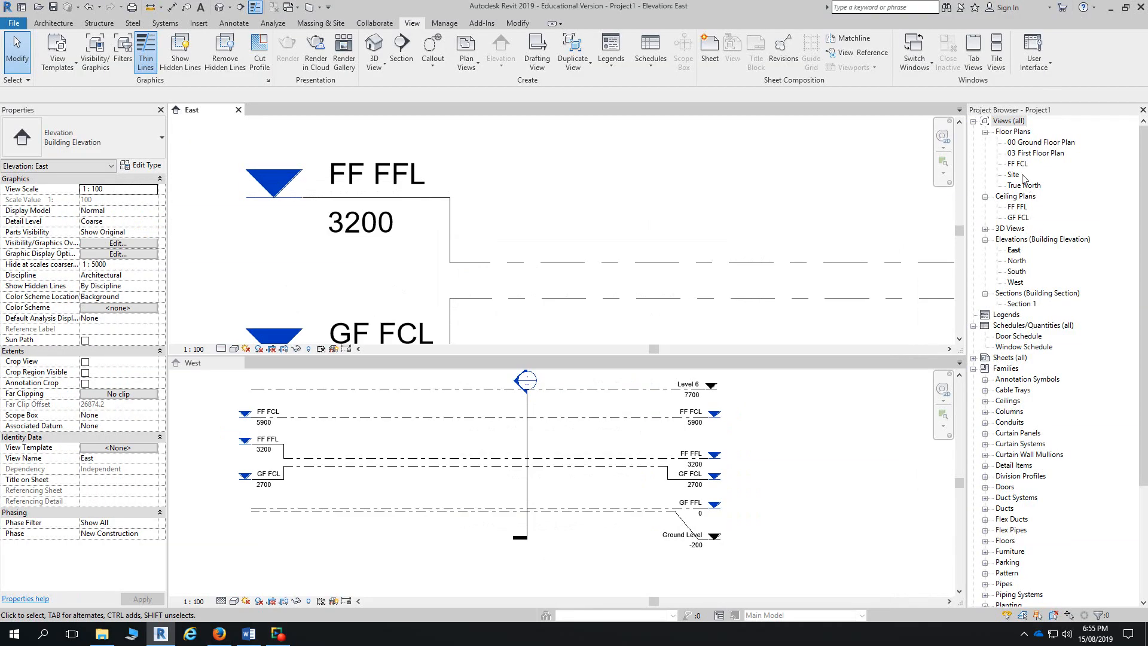
- Open the 00 Ground Floor Plan, close the West elevation, and center the elevation markers
{"action": "double_click", "coordinate": [1028, 143]}
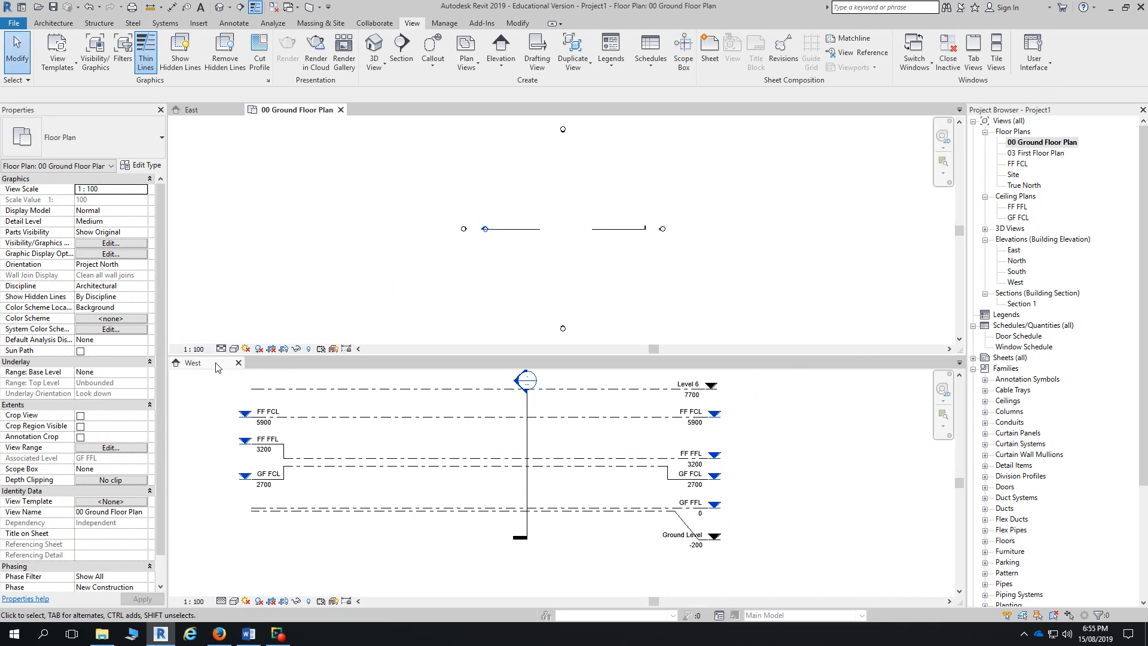
{"action": "left_click", "coordinate": [233, 367]}
{"action": "left_click", "coordinate": [238, 363]}
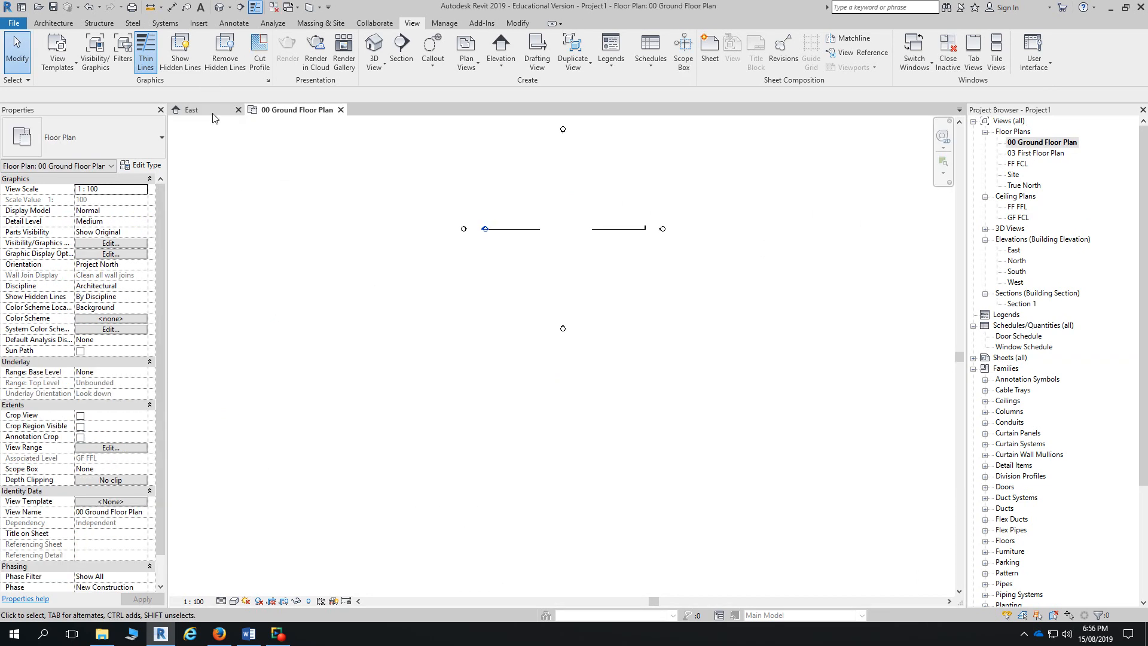
{"action": "middle_click_drag", "start_coordinate": [585, 255], "coordinate": [598, 366]}
{"action": "scroll", "coordinate": [598, 366], "scroll_direction": "up", "scroll_amount": 2}
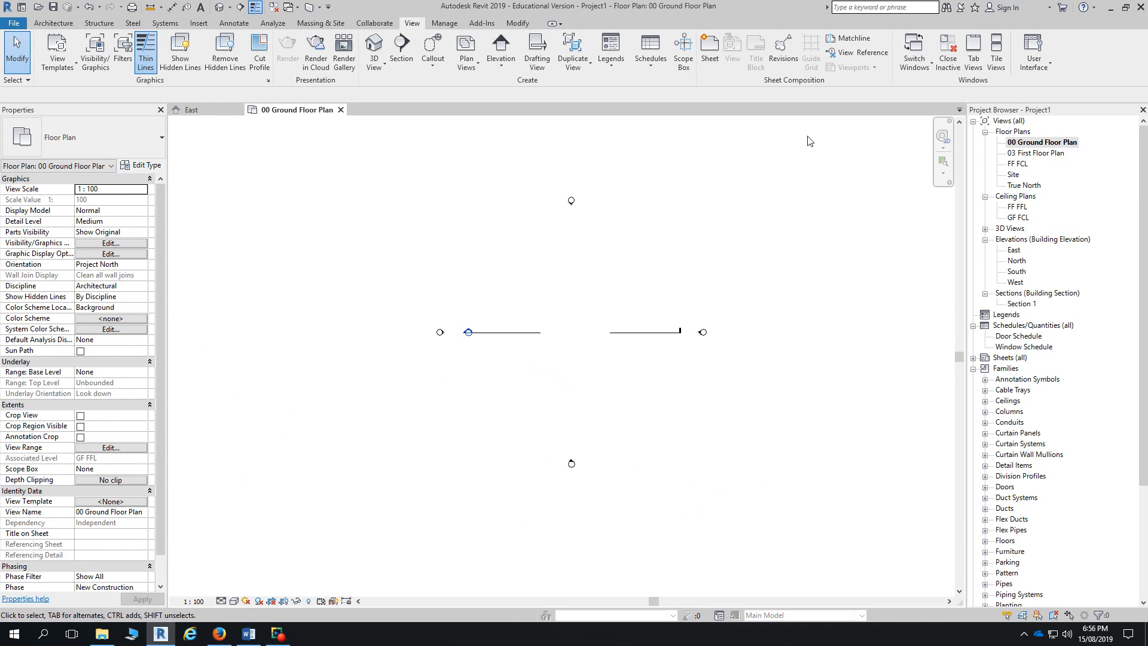
- Show the Architecture tools and switch to East, then back to the 00 Ground Floor Plan
{"action": "left_click", "coordinate": [48, 24]}
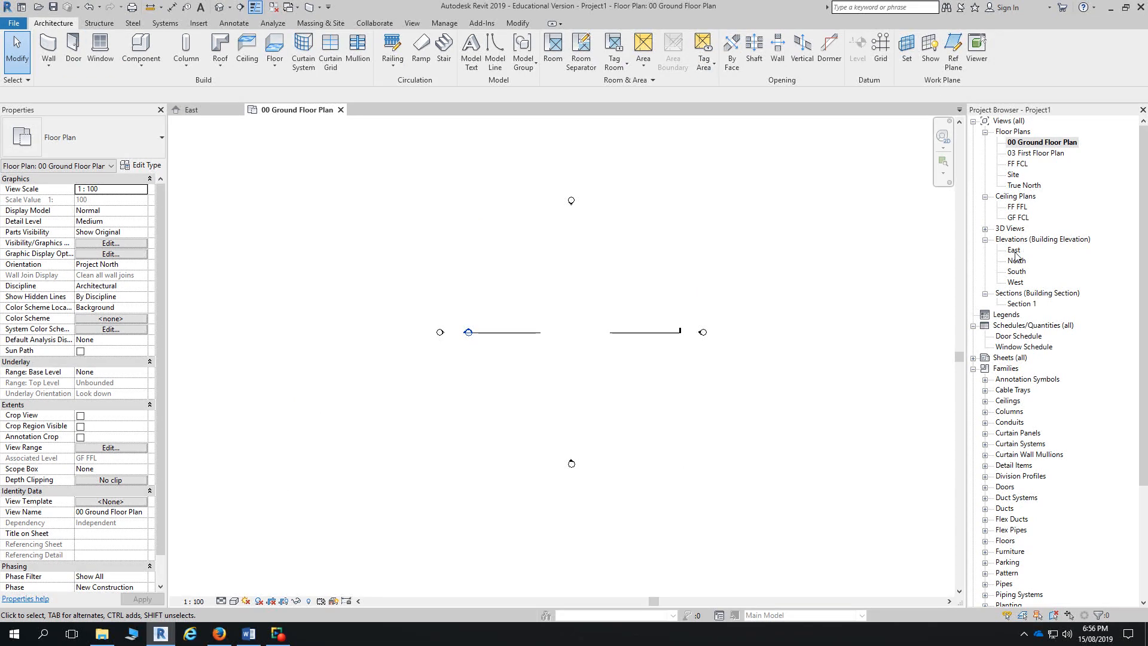
{"action": "left_click", "coordinate": [190, 110]}
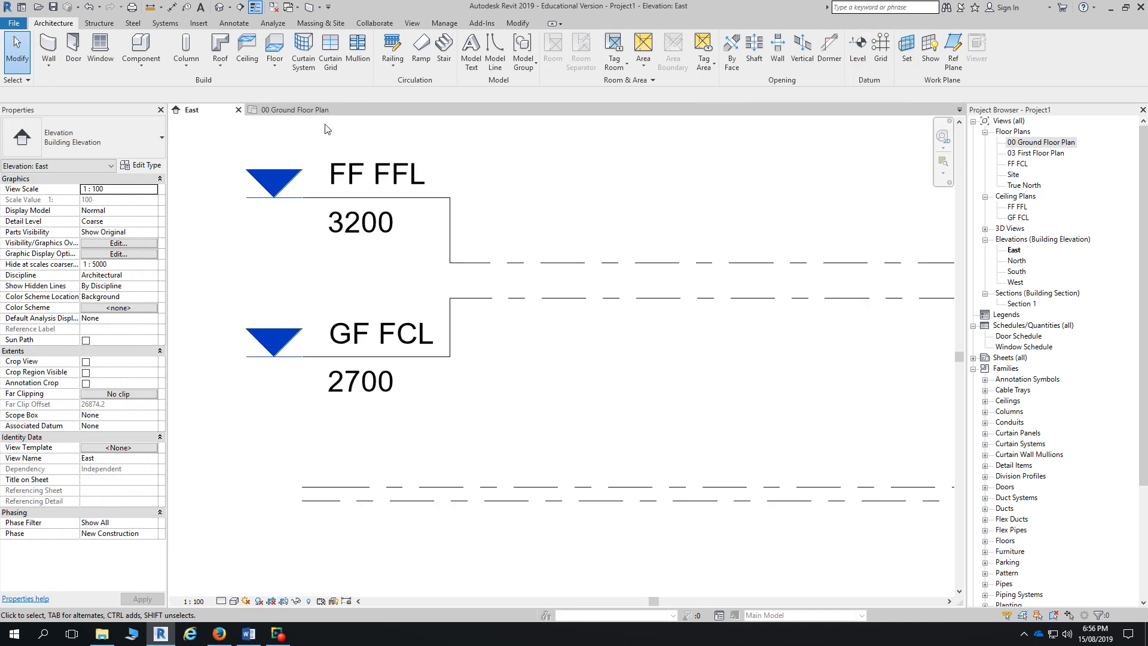
{"action": "left_click", "coordinate": [304, 114]}
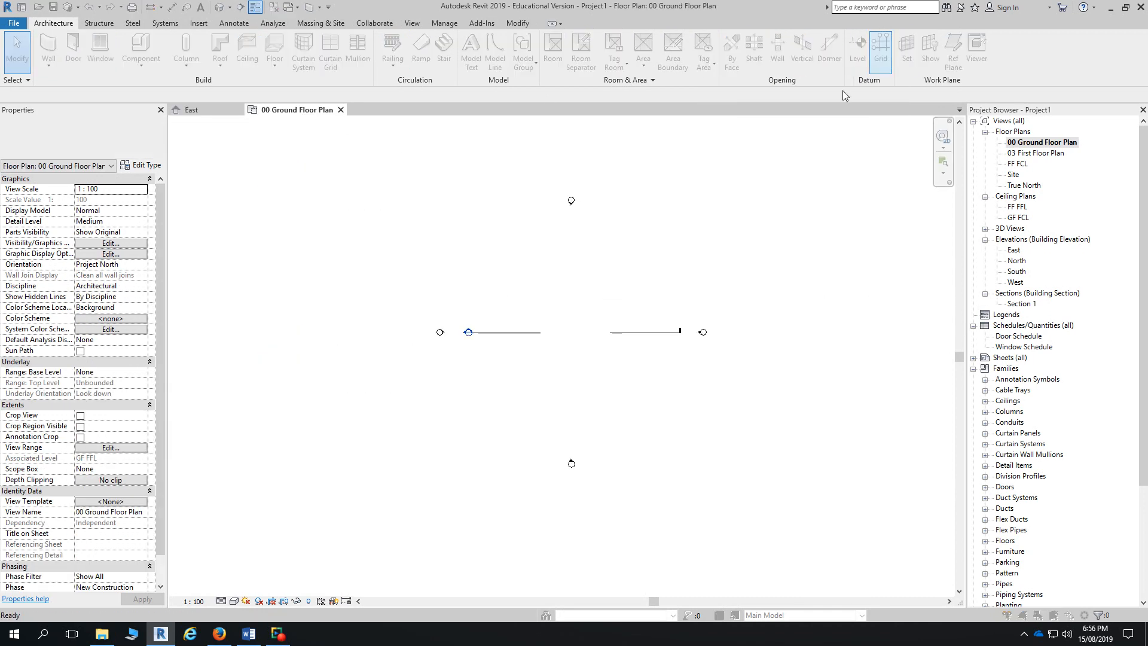
- Draw grid 1 vertically across the plan, abandoning a multi-segment grid attempt
{"action": "left_click", "coordinate": [671, 213]}
{"action": "key", "text": "g"}
{"action": "key", "text": "r"}
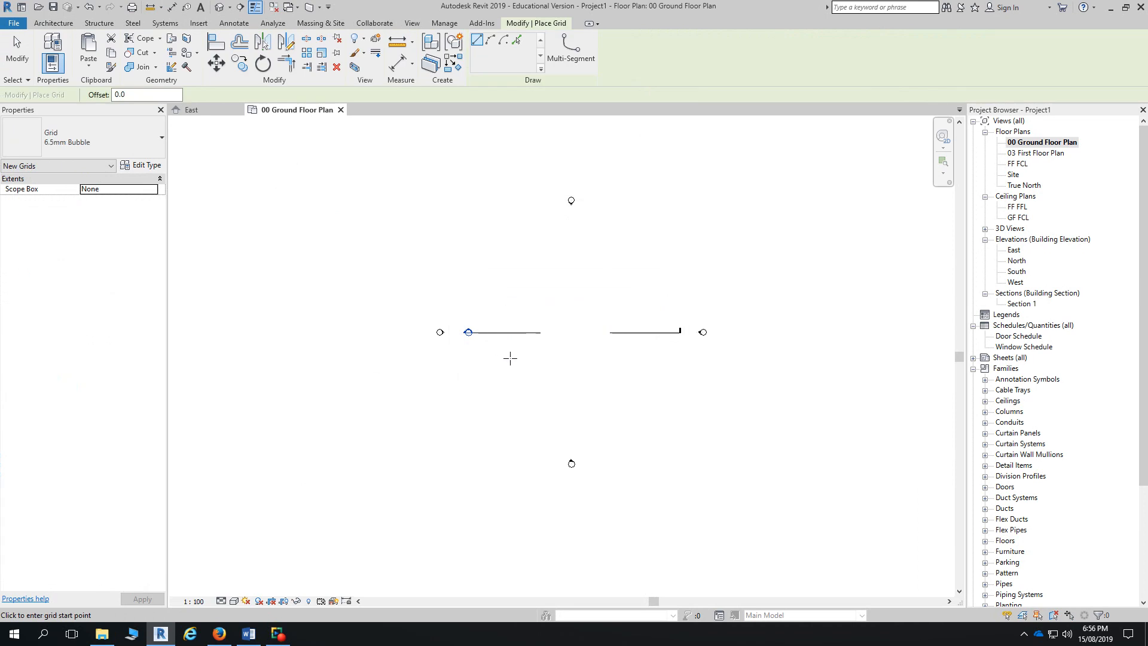
{"action": "left_click", "coordinate": [507, 416]}
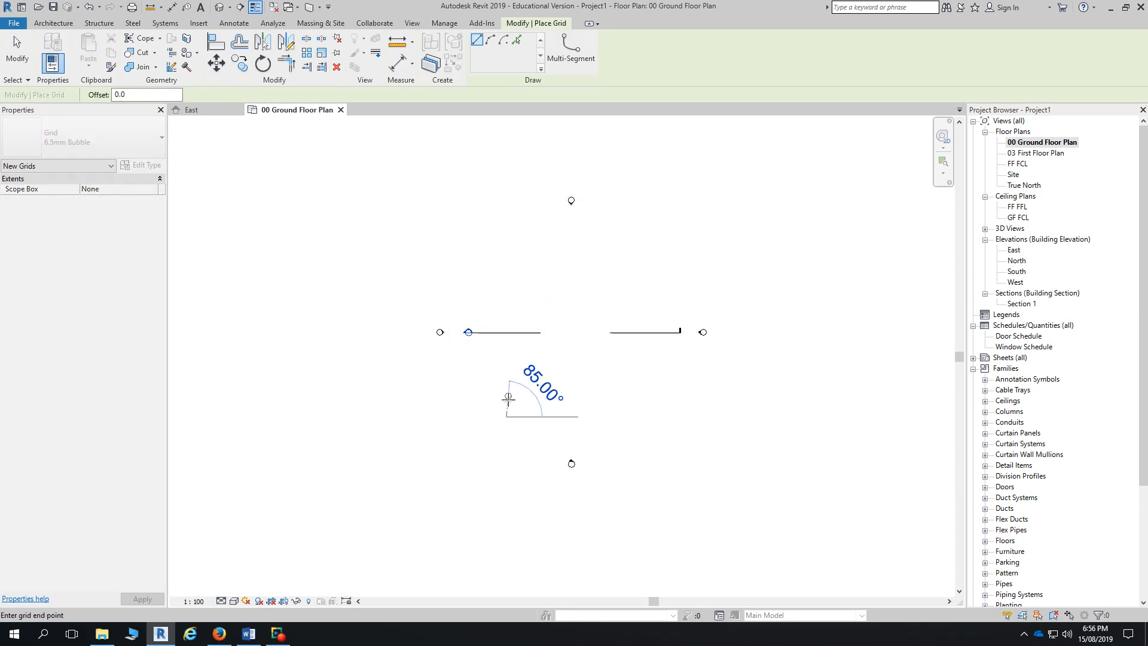
{"action": "left_click", "coordinate": [507, 244]}
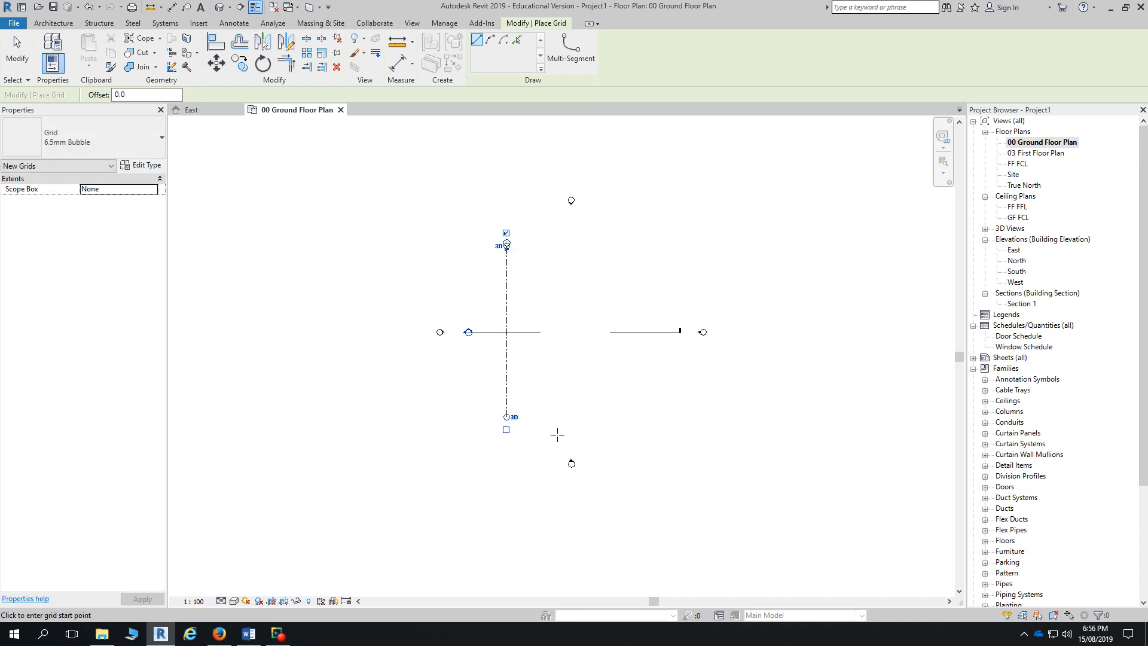
{"action": "scroll", "coordinate": [557, 435], "scroll_direction": "up", "scroll_amount": 1}
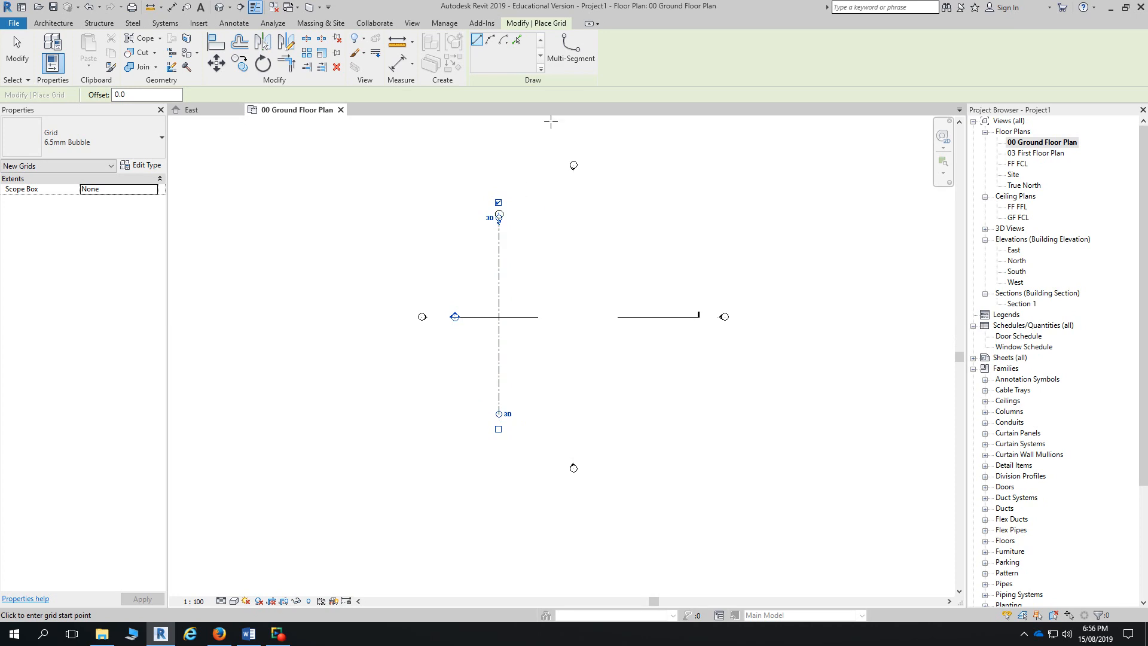
{"action": "left_click", "coordinate": [571, 54]}
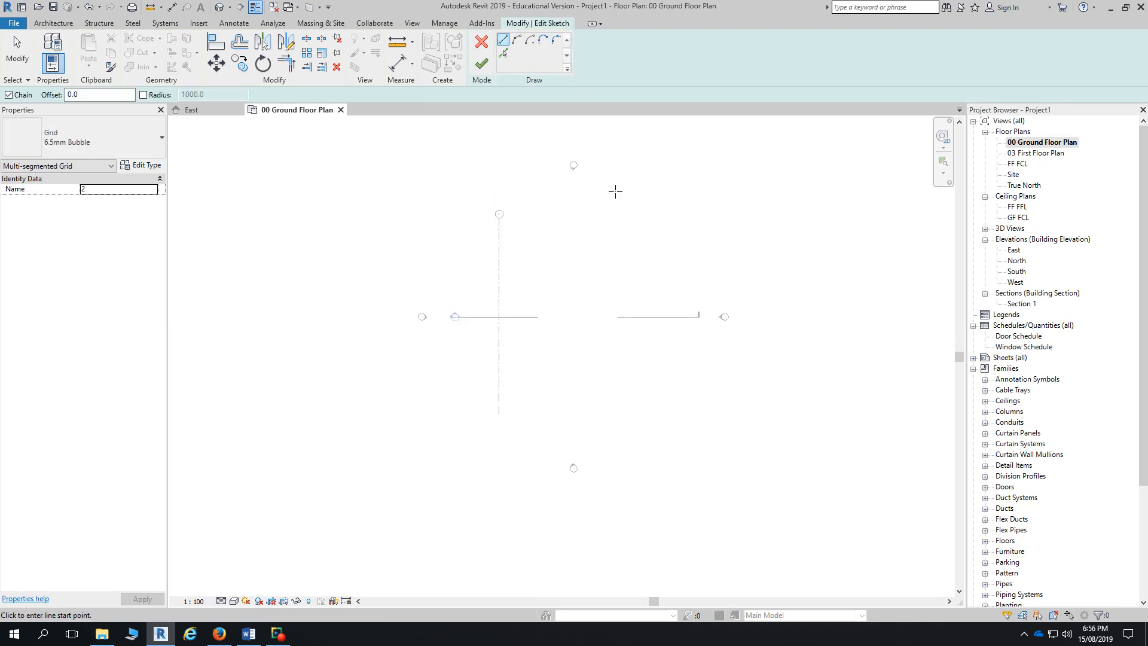
{"action": "left_click", "coordinate": [482, 40]}
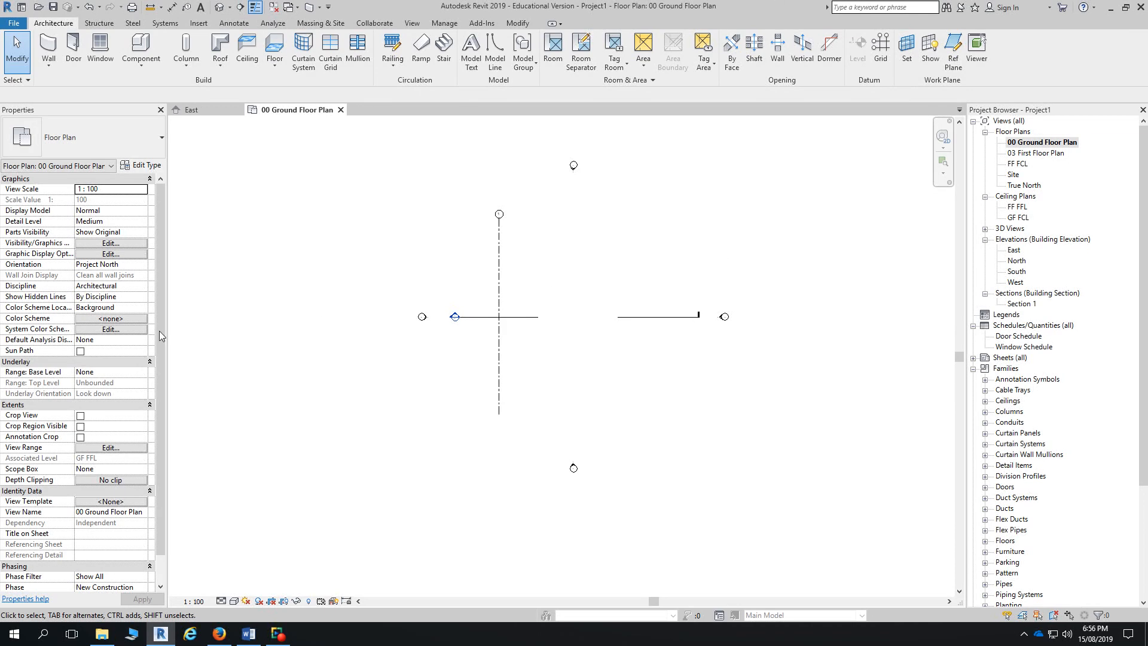
- Draw four more vertical grids level with grid 1's bubble, numbered 2 to 5
{"action": "left_click", "coordinate": [883, 58]}
{"action": "scroll", "coordinate": [604, 338], "scroll_direction": "up", "scroll_amount": 3}
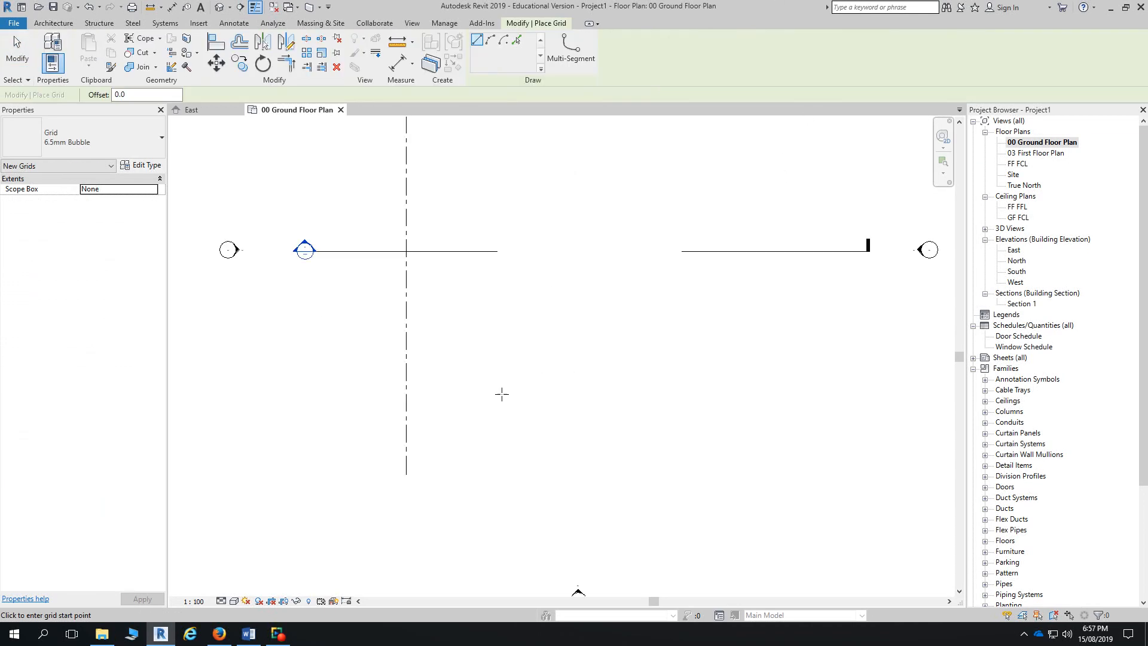
{"action": "left_click", "coordinate": [468, 475]}
{"action": "middle_click_drag", "start_coordinate": [476, 287], "coordinate": [476, 431]}
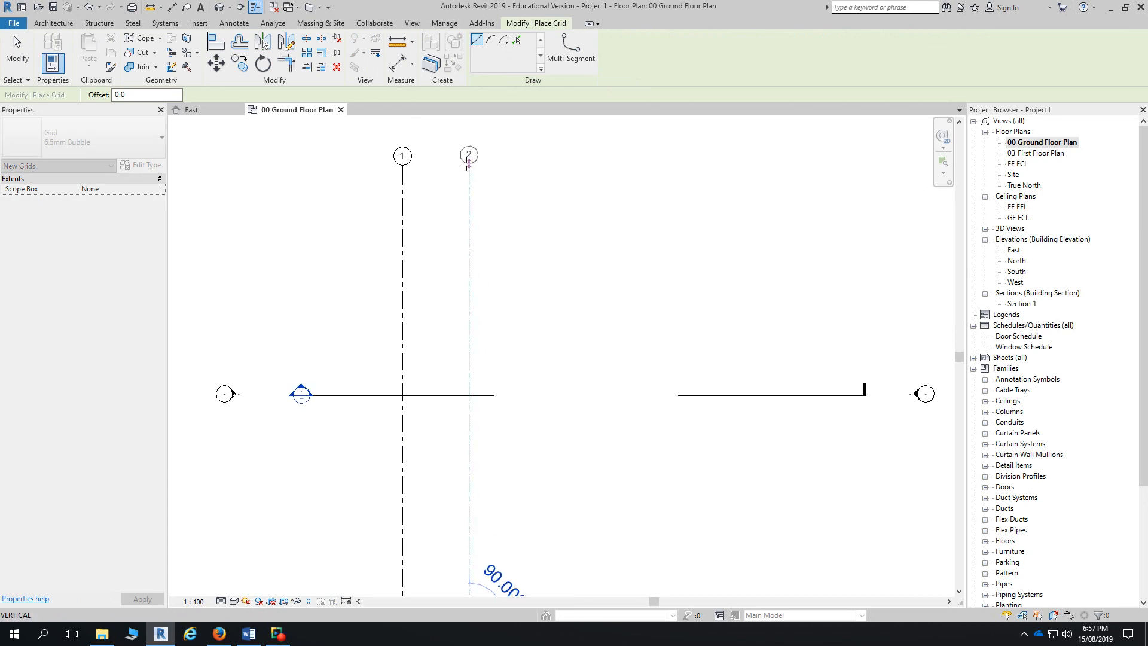
{"action": "left_click", "coordinate": [468, 163]}
{"action": "scroll", "coordinate": [498, 309], "scroll_direction": "down", "scroll_amount": 3}
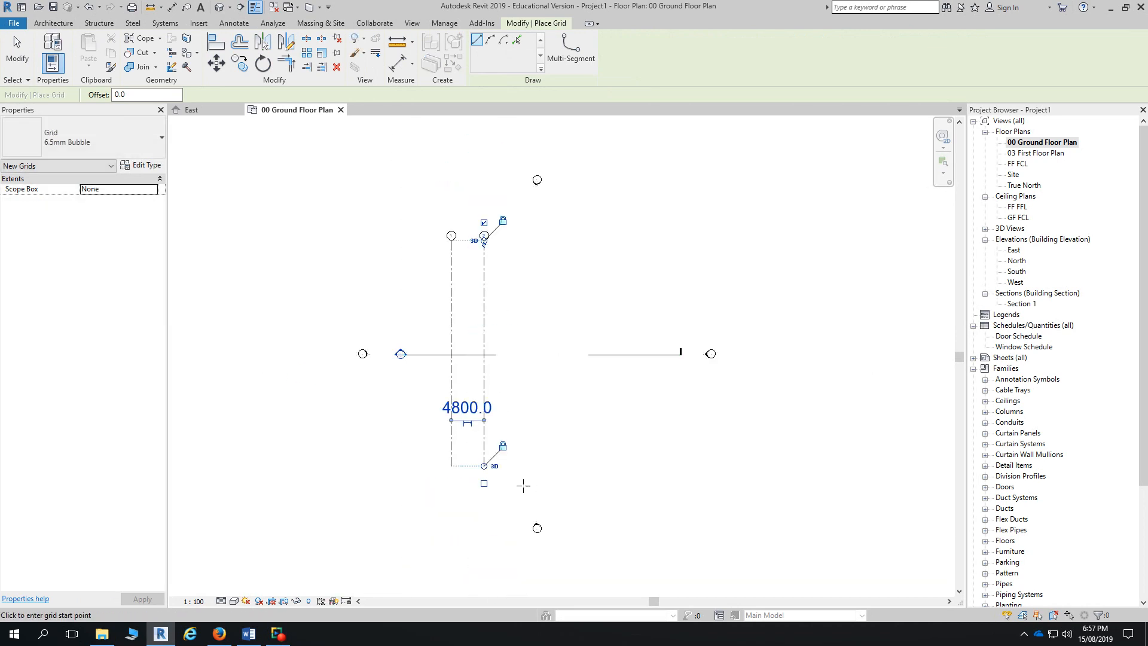
{"action": "left_click", "coordinate": [526, 452]}
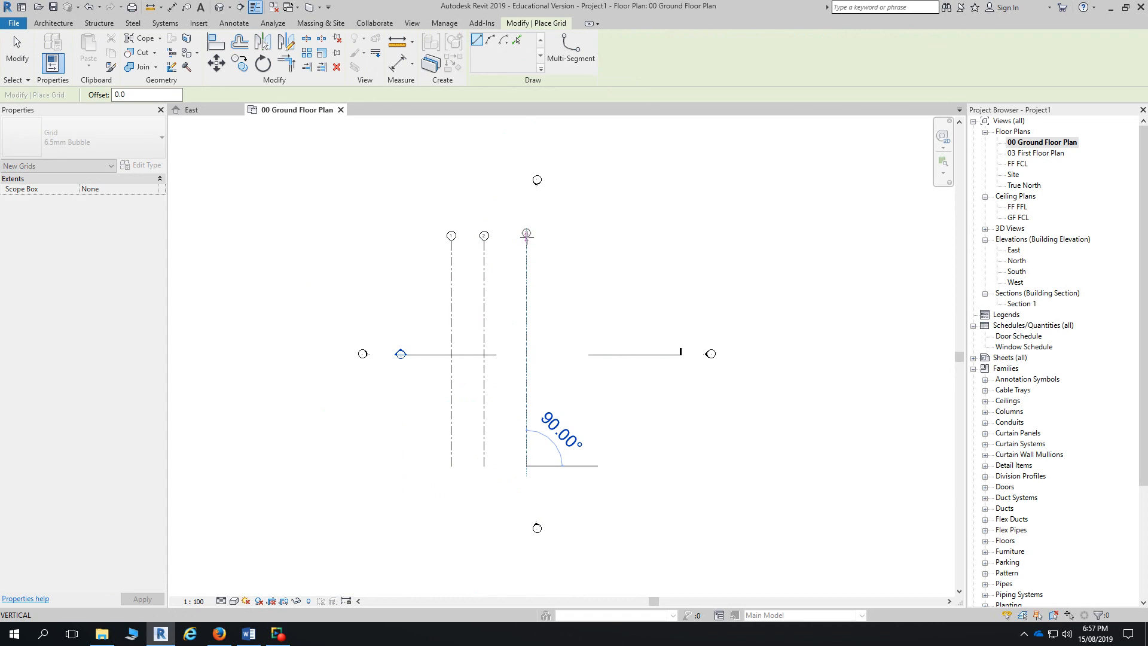
{"action": "left_click", "coordinate": [527, 240]}
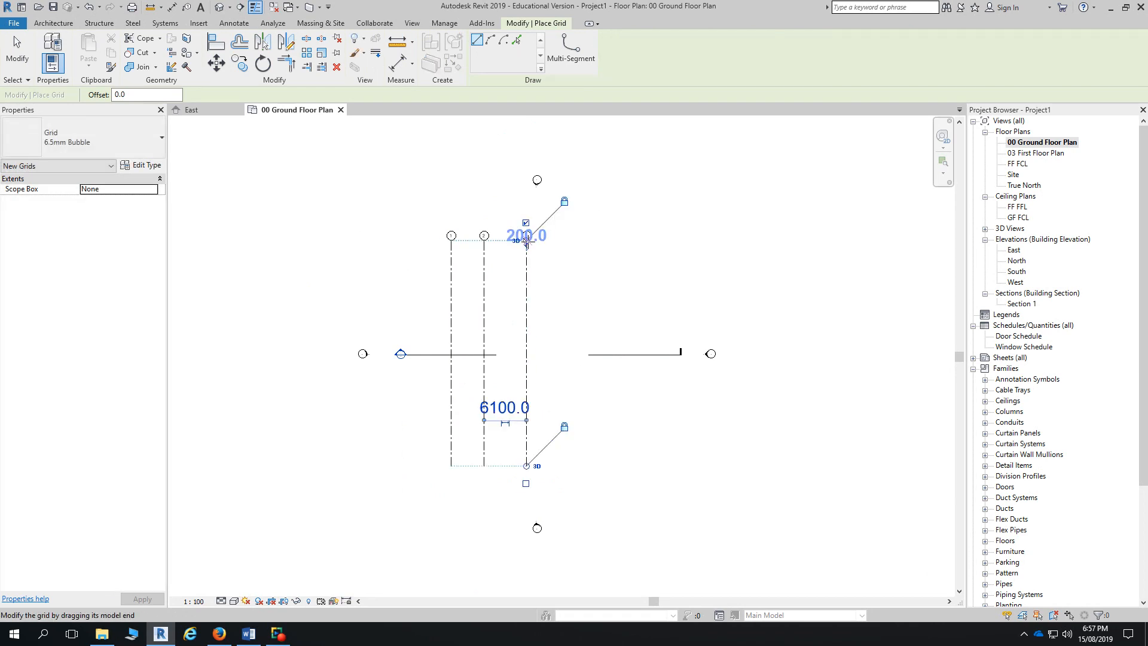
{"action": "left_click", "coordinate": [566, 466]}
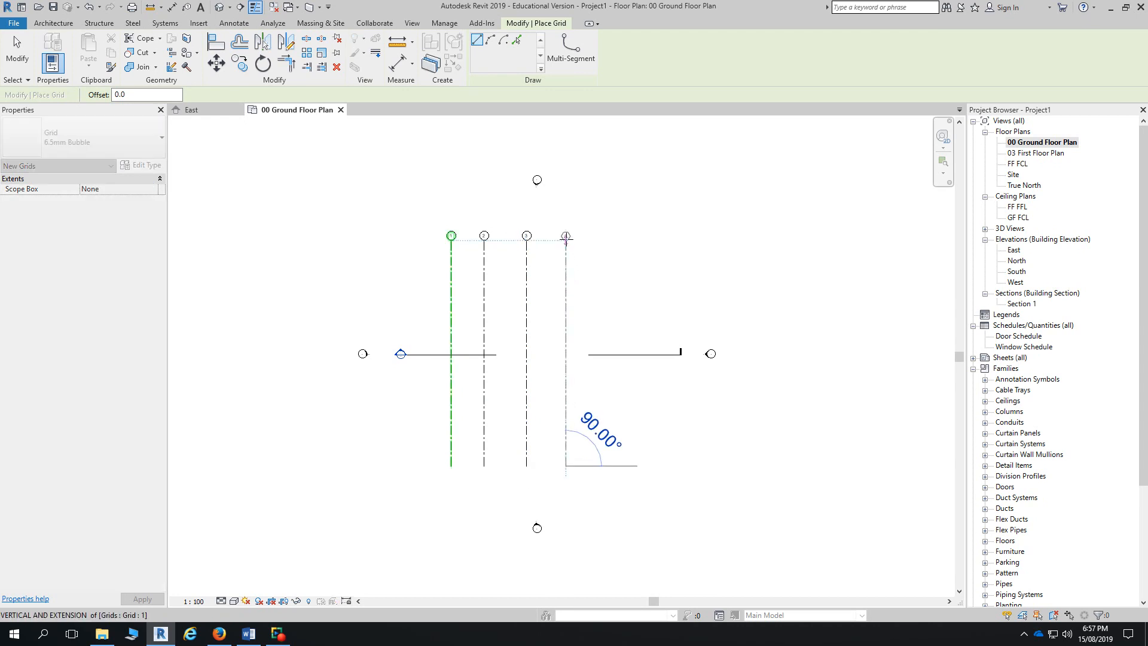
{"action": "left_click", "coordinate": [566, 236]}
{"action": "left_click", "coordinate": [612, 465]}
{"action": "left_click", "coordinate": [613, 236]}
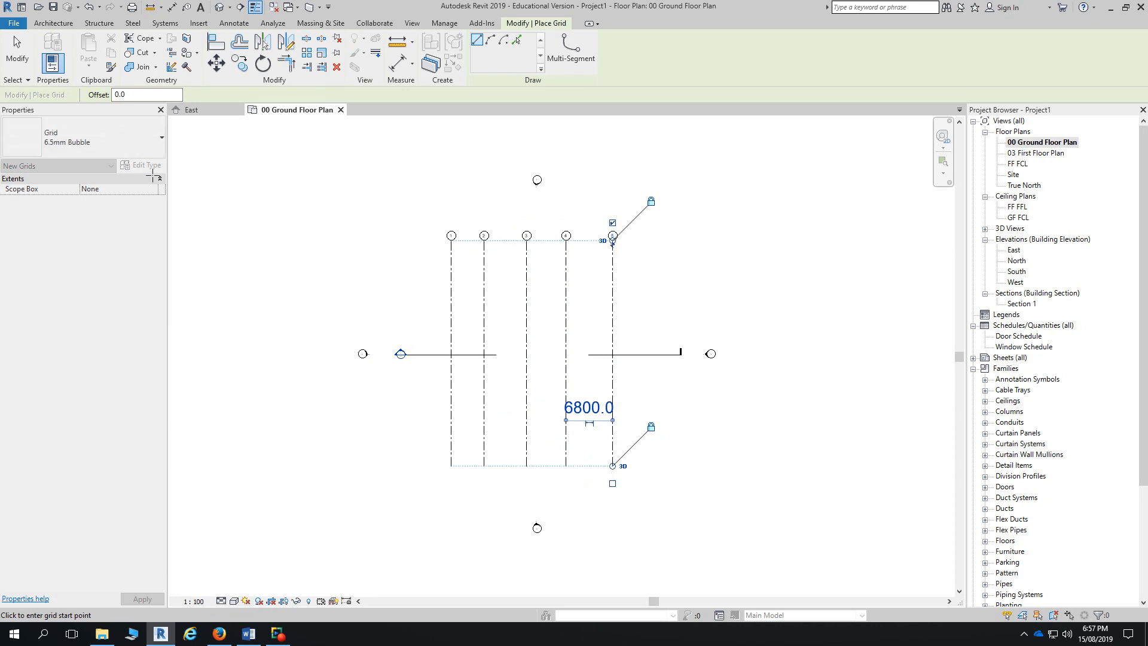
{"action": "left_click", "coordinate": [17, 51]}
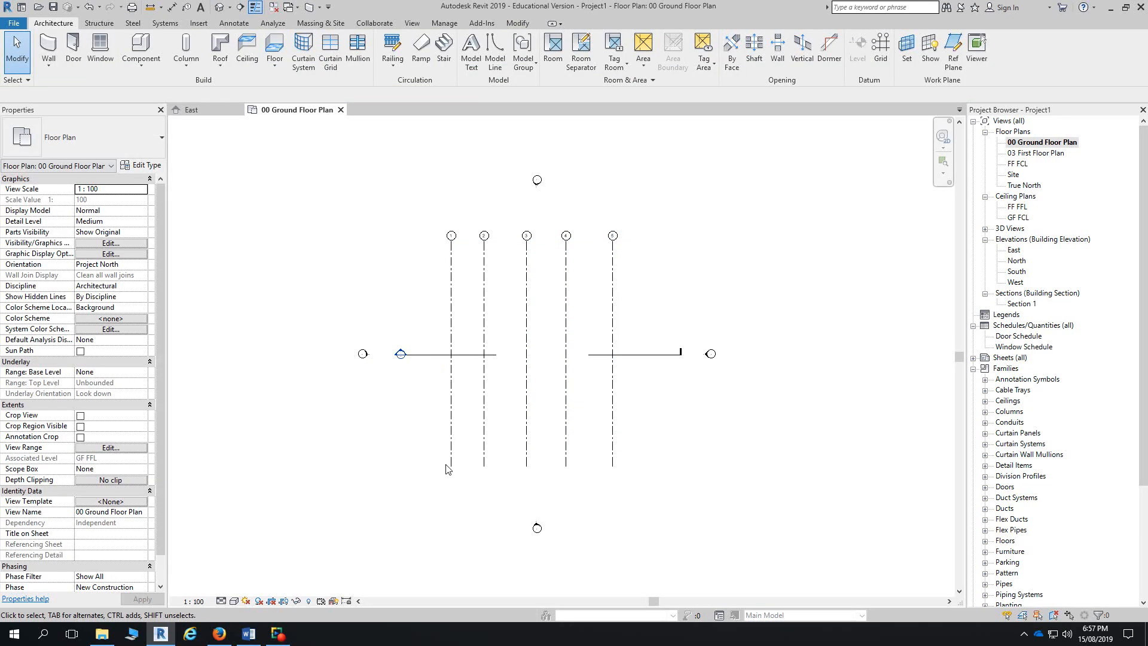
- Place an aligned dimension string across the grid lines, below the grids
{"action": "left_click", "coordinate": [171, 8]}
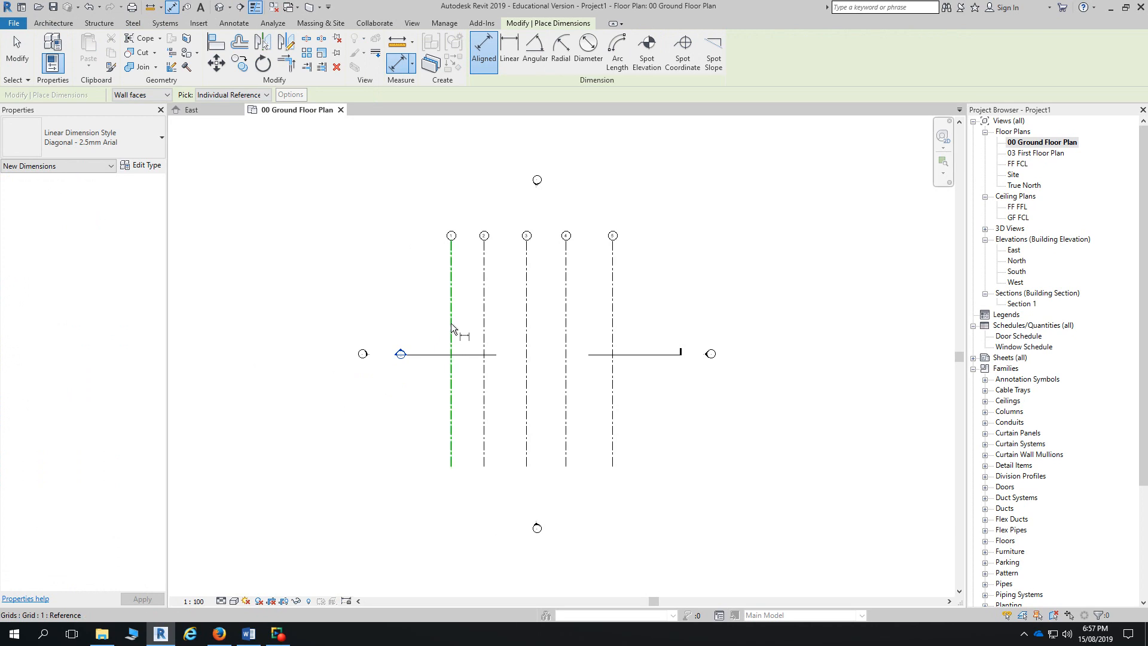
{"action": "left_click", "coordinate": [451, 323]}
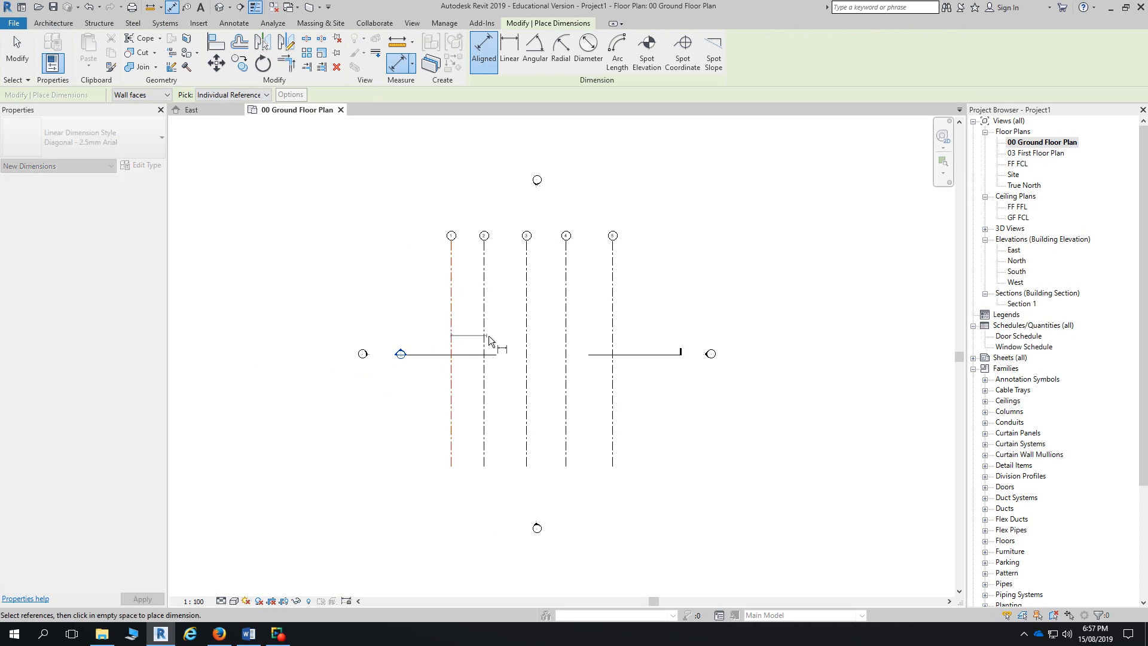
{"action": "left_click", "coordinate": [527, 333]}
{"action": "left_click", "coordinate": [566, 333]}
{"action": "left_click", "coordinate": [613, 331]}
{"action": "left_click", "coordinate": [592, 491]}
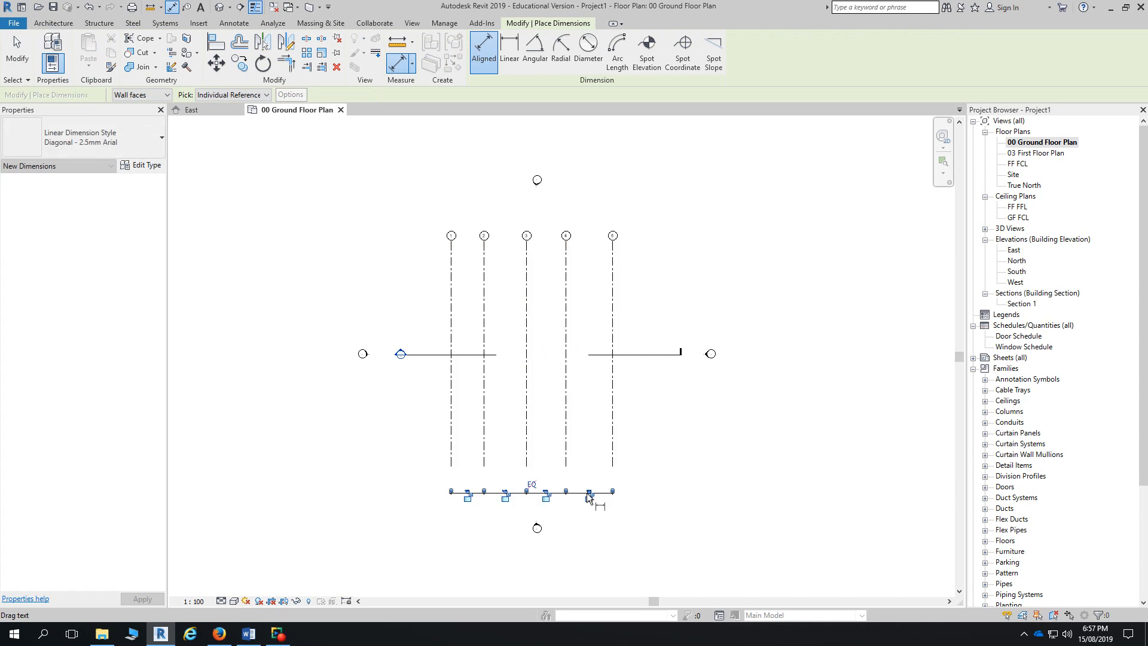
- Make the grid spacings equal, showing EQ instead of the 5850 values
{"action": "left_click", "coordinate": [531, 486]}
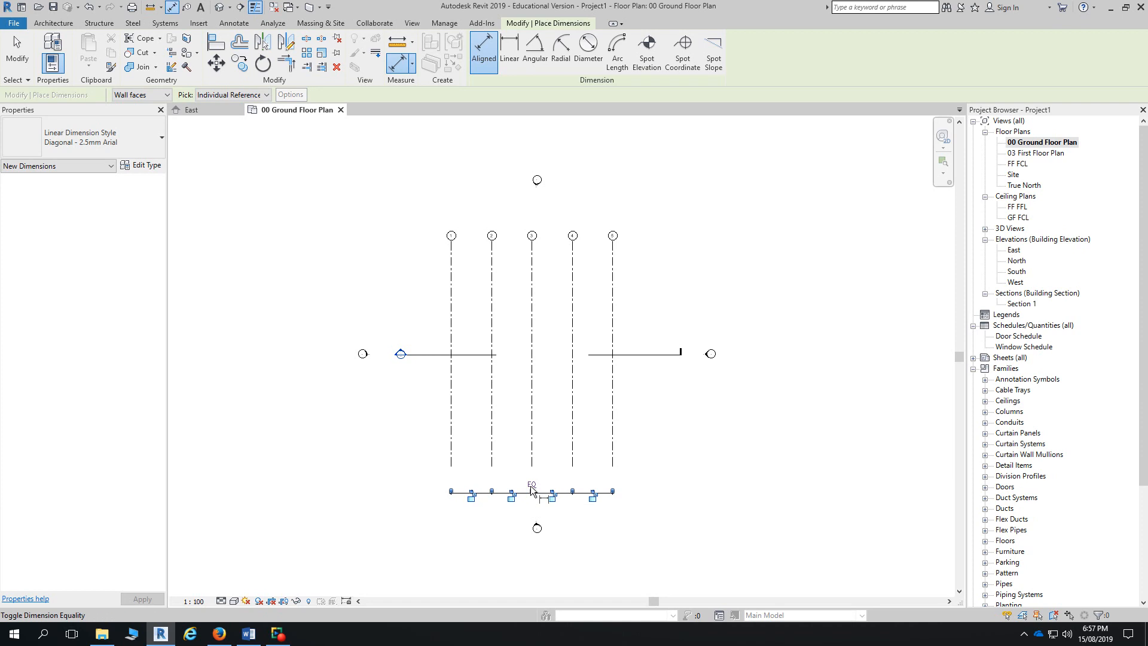
{"action": "scroll", "coordinate": [531, 487], "scroll_direction": "up", "scroll_amount": 3}
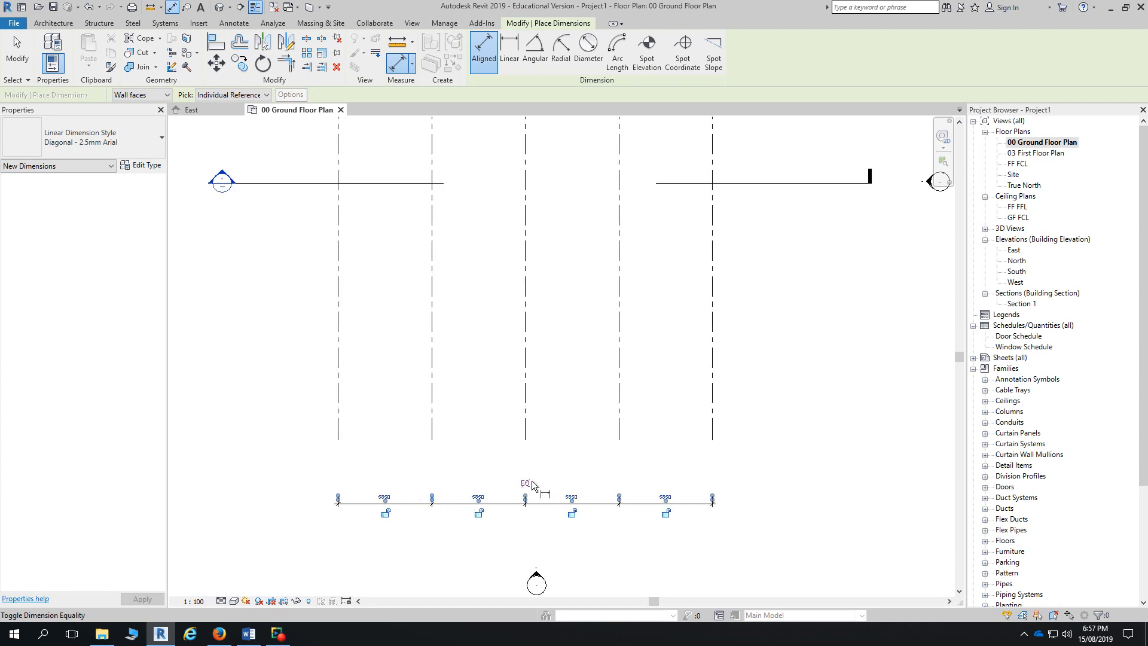
{"action": "scroll", "coordinate": [529, 507], "scroll_direction": "up", "scroll_amount": 2}
{"action": "left_click", "coordinate": [522, 466]}
{"action": "scroll", "coordinate": [533, 476], "scroll_direction": "down", "scroll_amount": 3}
{"action": "scroll", "coordinate": [534, 483], "scroll_direction": "down", "scroll_amount": 2}
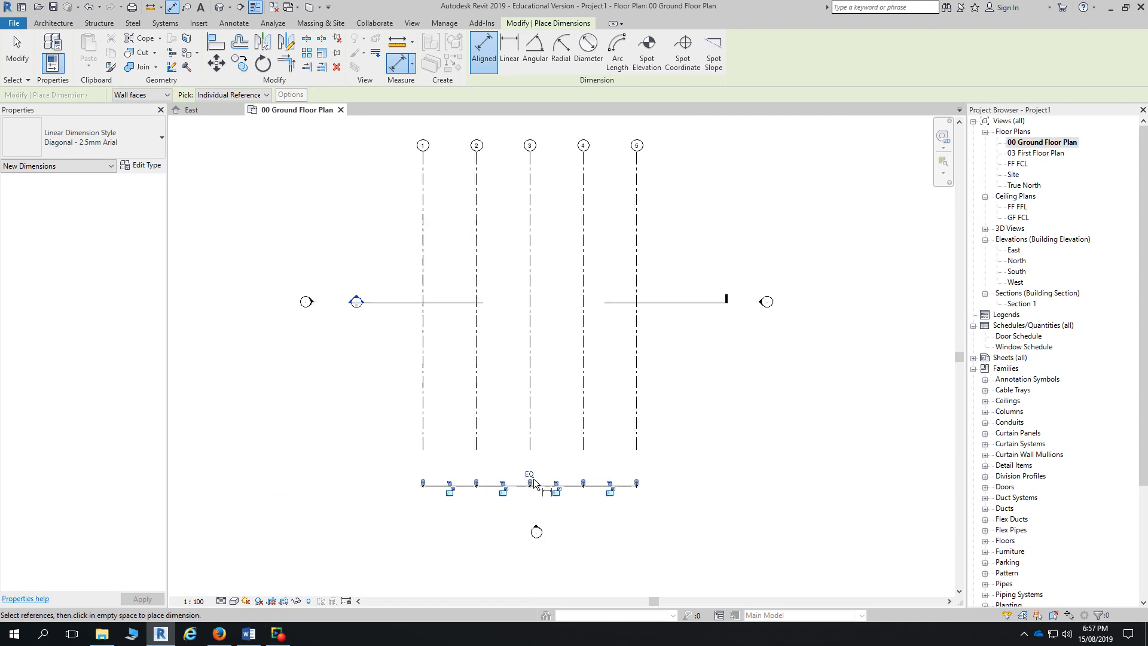
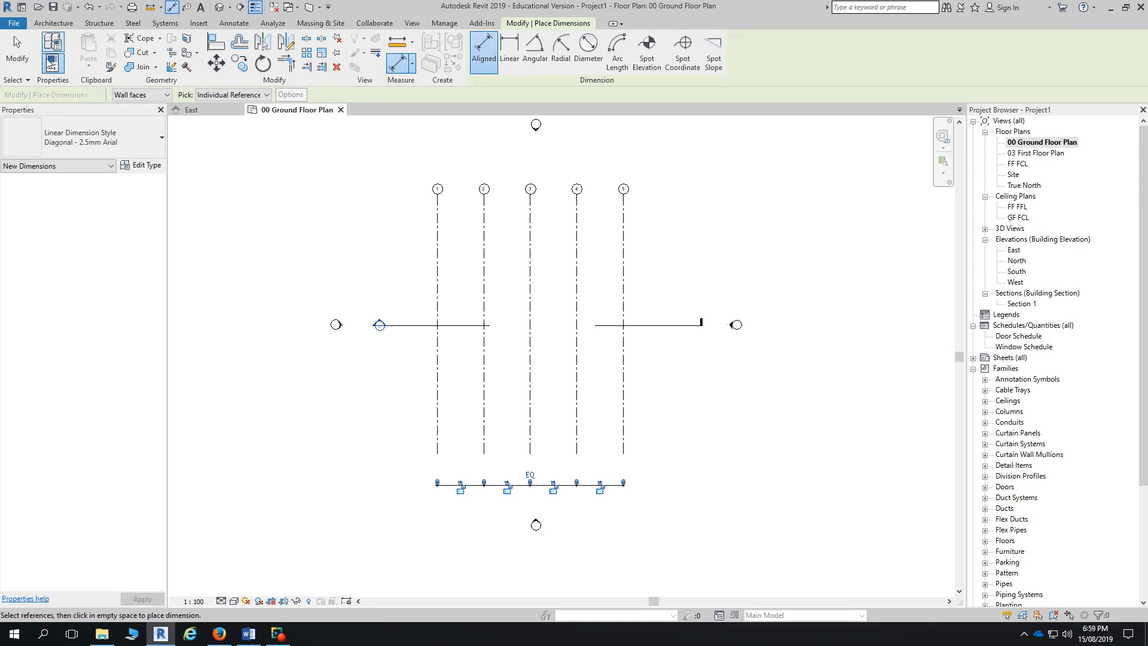
- Dimension grids 1 to 5 with a second aligned string reading 6000 per bay, above the EQ string
{"action": "left_click", "coordinate": [483, 54]}
{"action": "left_click", "coordinate": [439, 394]}
{"action": "left_click", "coordinate": [484, 396]}
{"action": "left_click", "coordinate": [530, 397]}
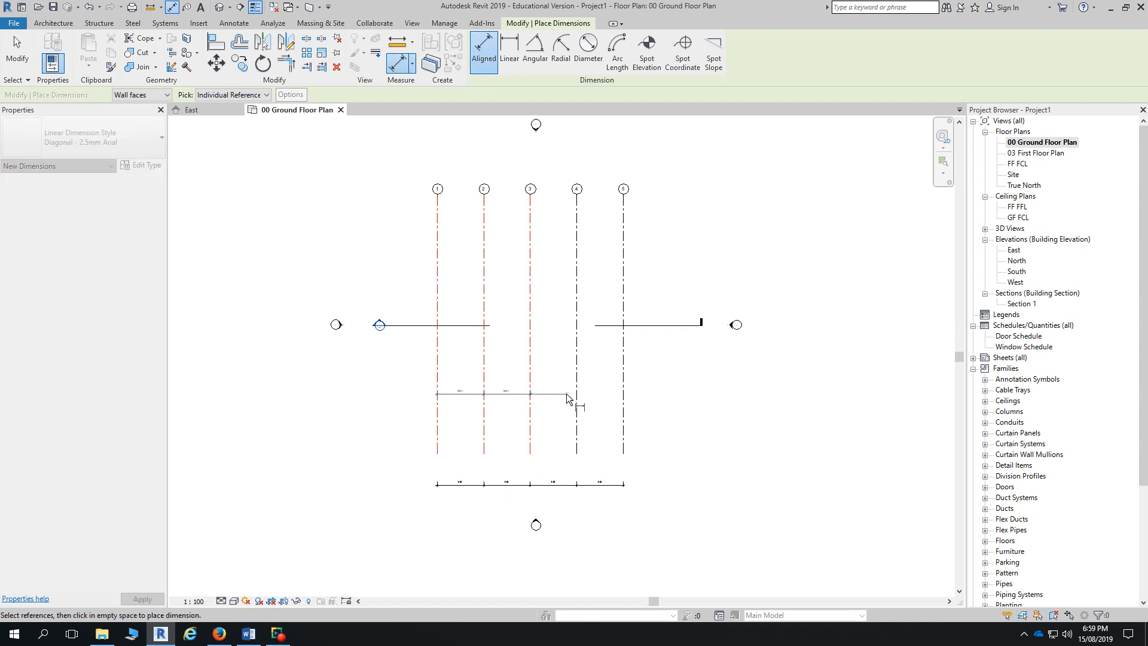
{"action": "left_click", "coordinate": [576, 397]}
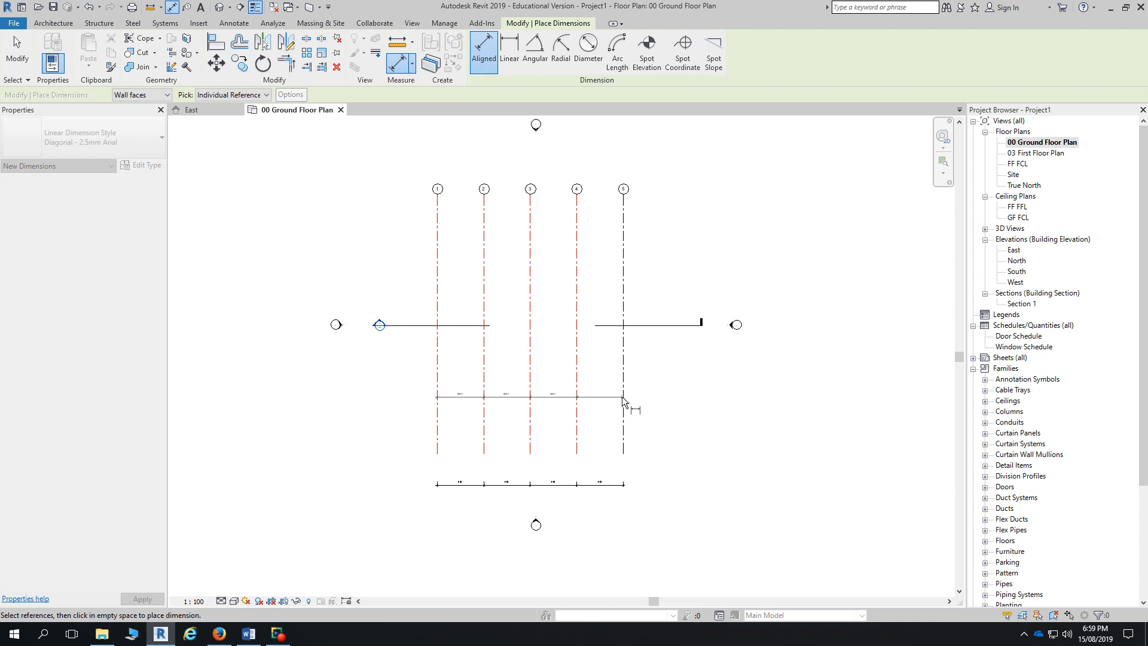
{"action": "left_click", "coordinate": [624, 397]}
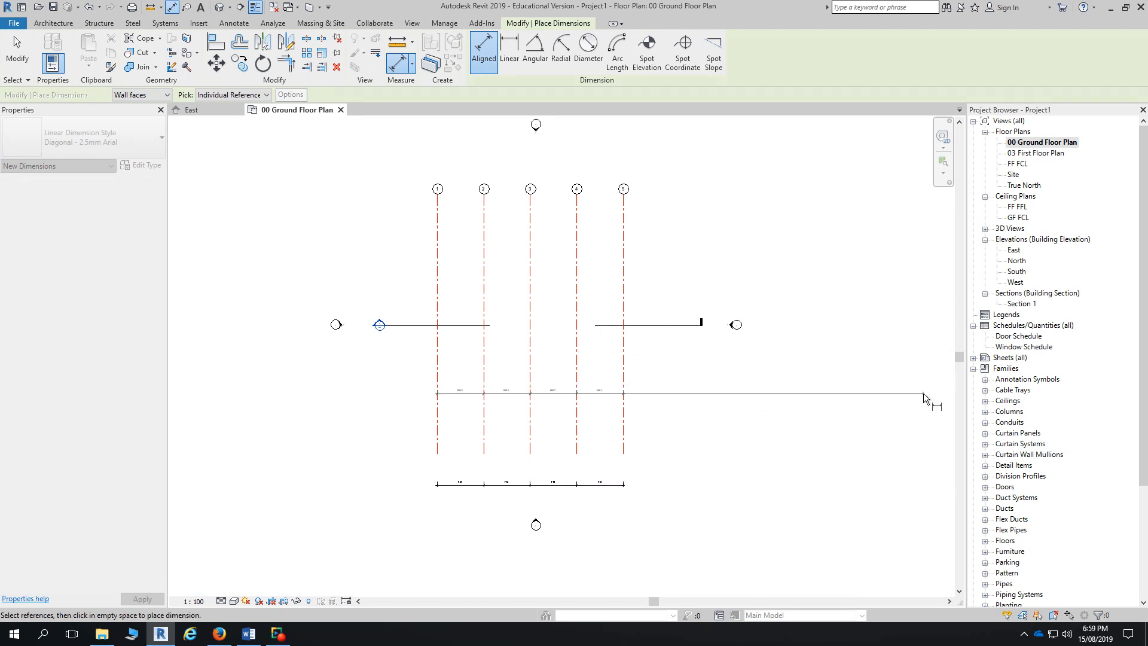
{"action": "left_click", "coordinate": [899, 411]}
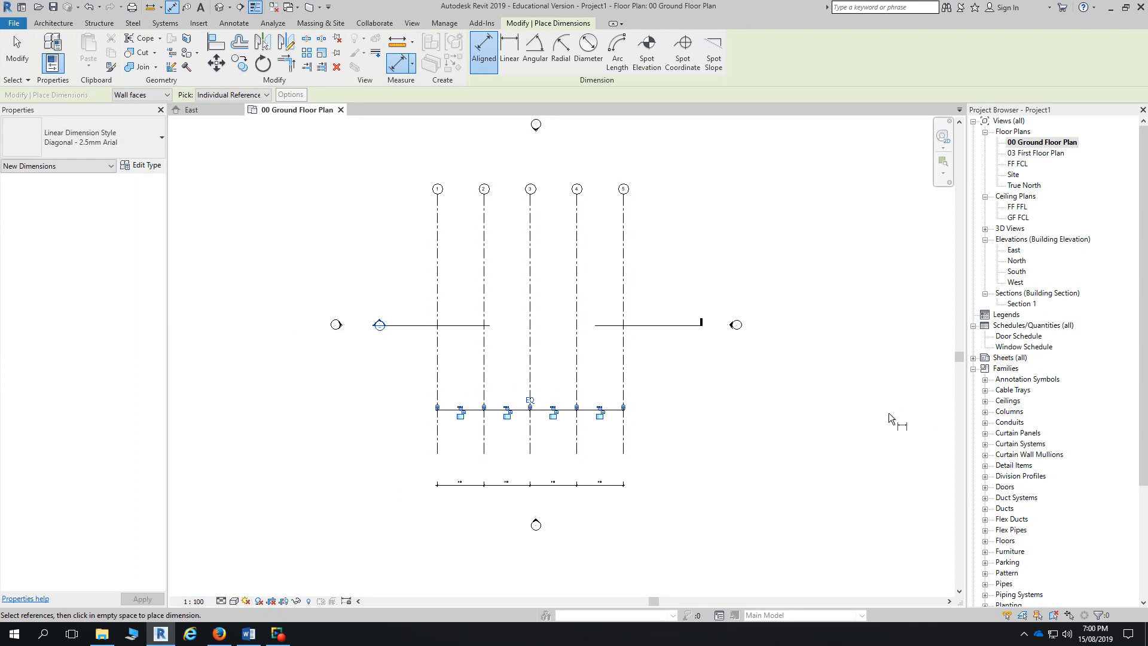
{"action": "left_click", "coordinate": [28, 59]}
{"action": "scroll", "coordinate": [562, 423], "scroll_direction": "up", "scroll_amount": 3}
{"action": "scroll", "coordinate": [522, 404], "scroll_direction": "down", "scroll_amount": 3}
{"action": "middle_click_drag", "start_coordinate": [432, 326], "coordinate": [463, 406]}
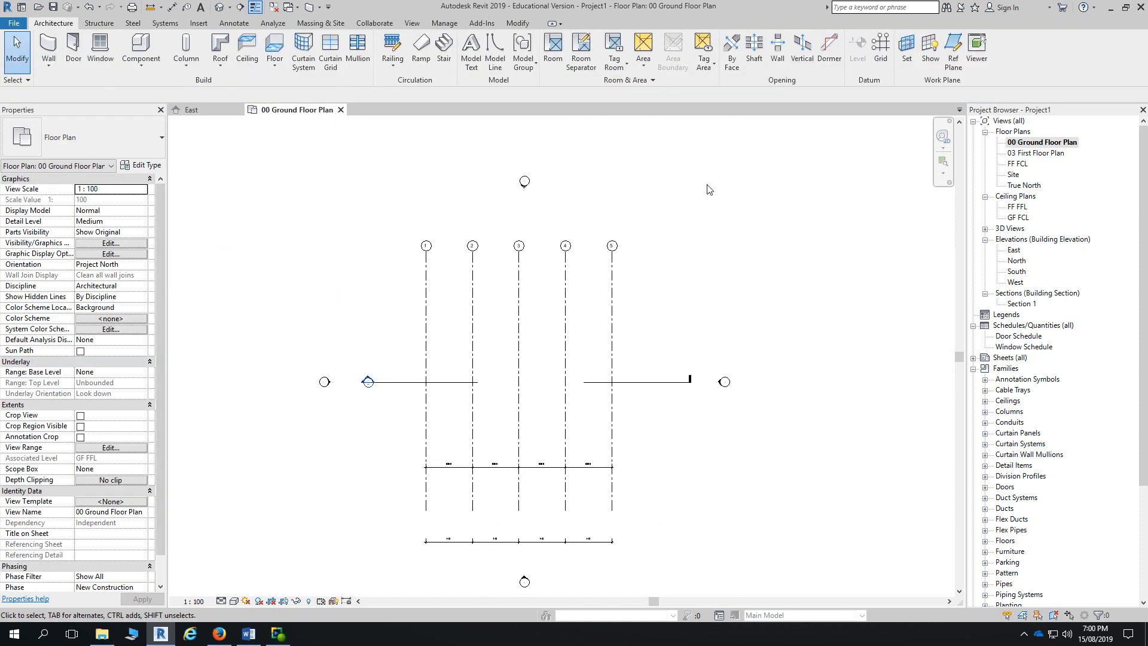
- Draw a horizontal grid left of grid 1 across to grid 5 and rename its bubble to A
{"action": "left_click", "coordinate": [881, 48]}
{"action": "left_click", "coordinate": [371, 302]}
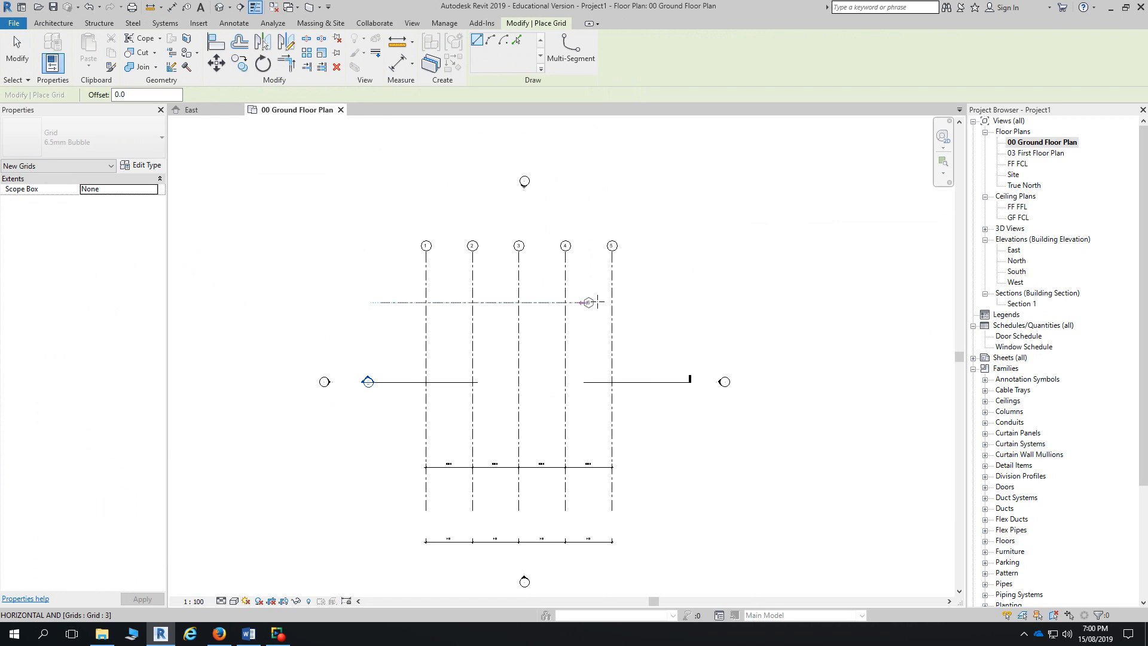
{"action": "left_click", "coordinate": [666, 303]}
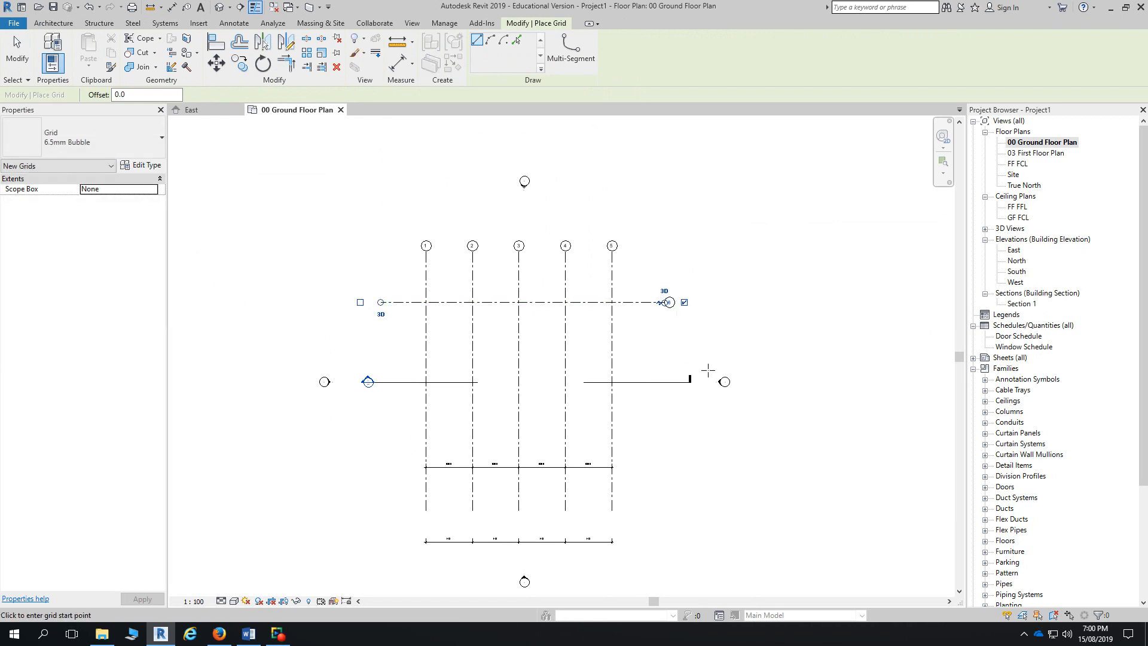
{"action": "key", "text": "Escape"}
{"action": "scroll", "coordinate": [657, 313], "scroll_direction": "up", "scroll_amount": 2}
{"action": "left_click", "coordinate": [668, 299]}
{"action": "left_click", "coordinate": [674, 299]}
{"action": "type", "text": "A"}
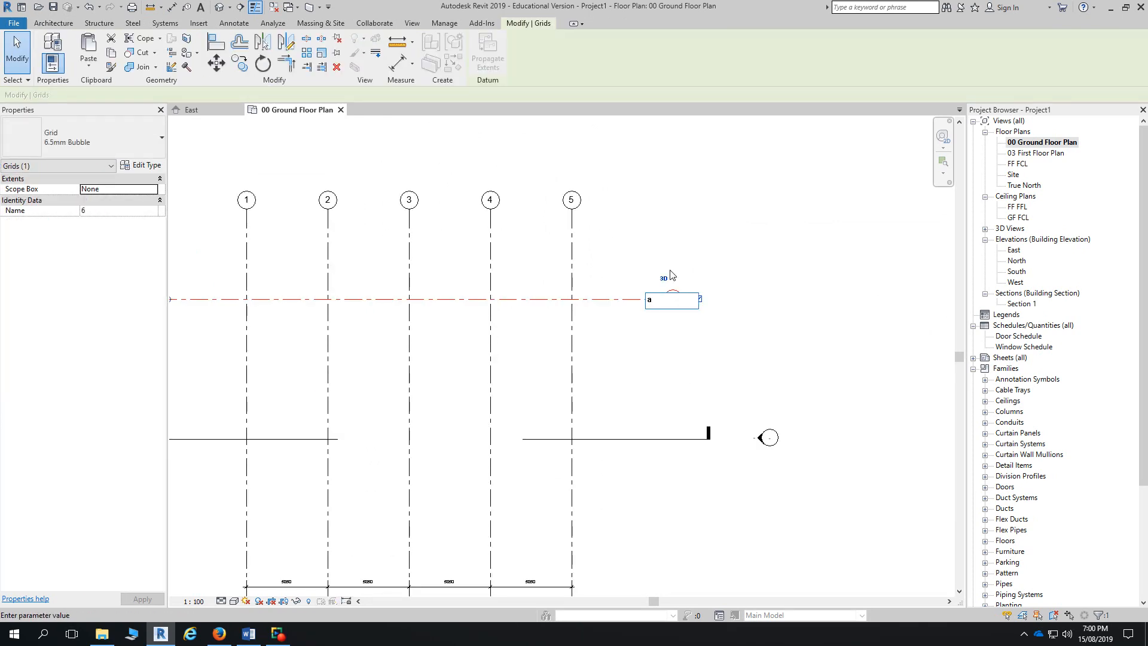
{"action": "key", "text": "Return"}
- Draw horizontal grids B to E below A, spaced 3900, 4200, 4200 and 4700
{"action": "key", "text": "g"}
{"action": "key", "text": "r"}
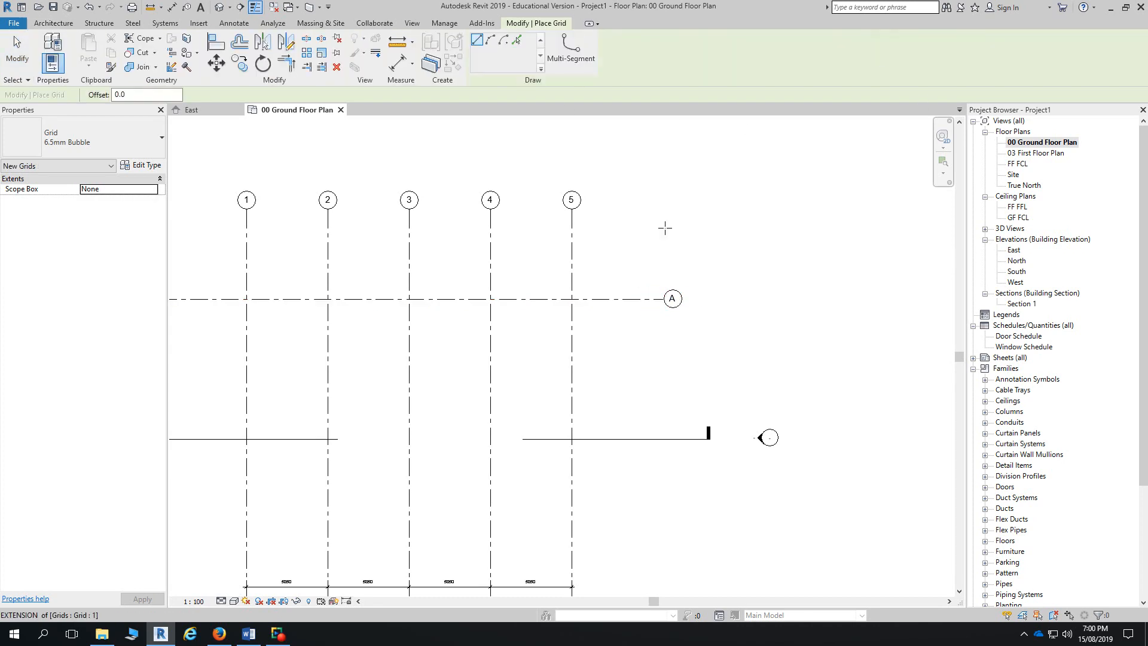
{"action": "scroll", "coordinate": [661, 230], "scroll_direction": "down", "scroll_amount": 2}
{"action": "left_click", "coordinate": [325, 323]}
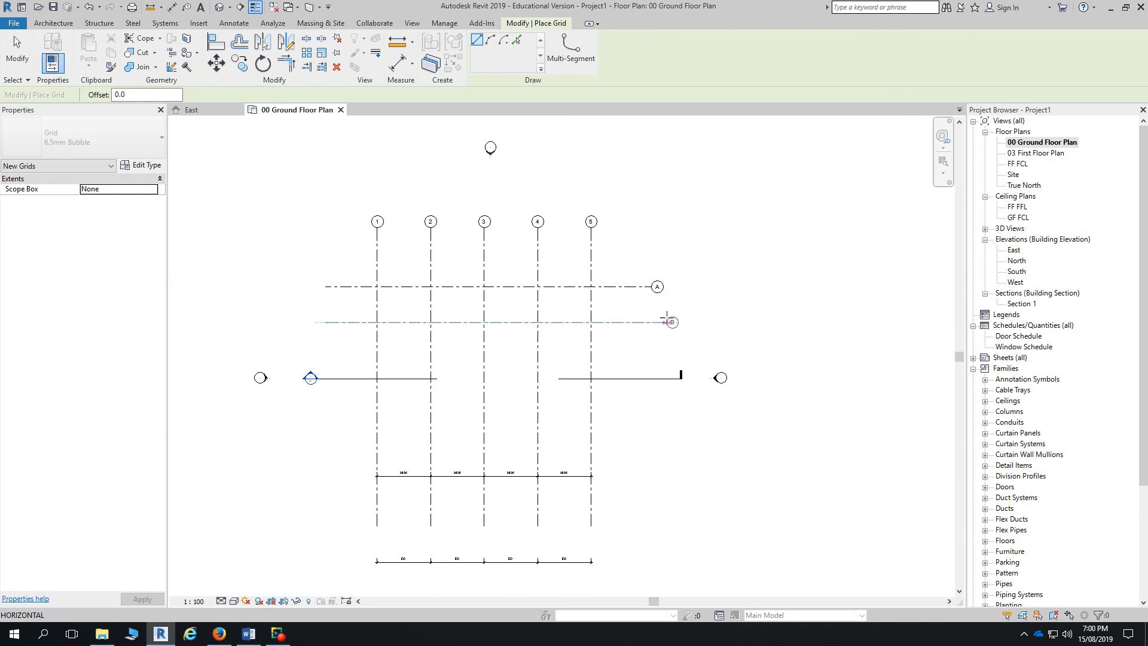
{"action": "left_click", "coordinate": [652, 323]}
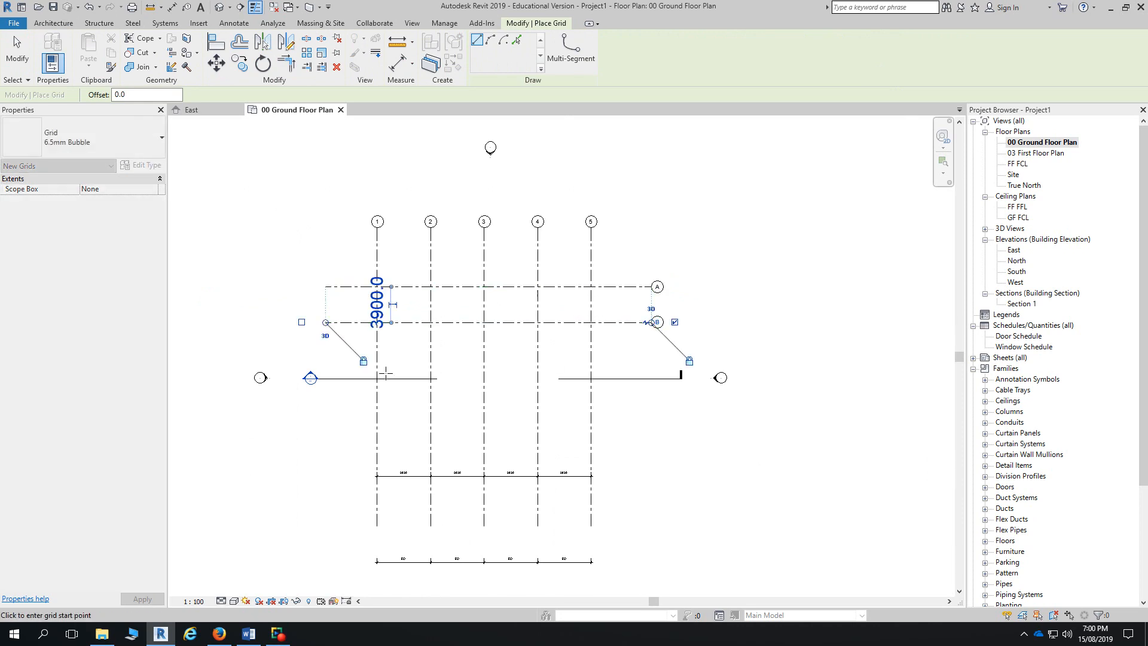
{"action": "left_click", "coordinate": [324, 361]}
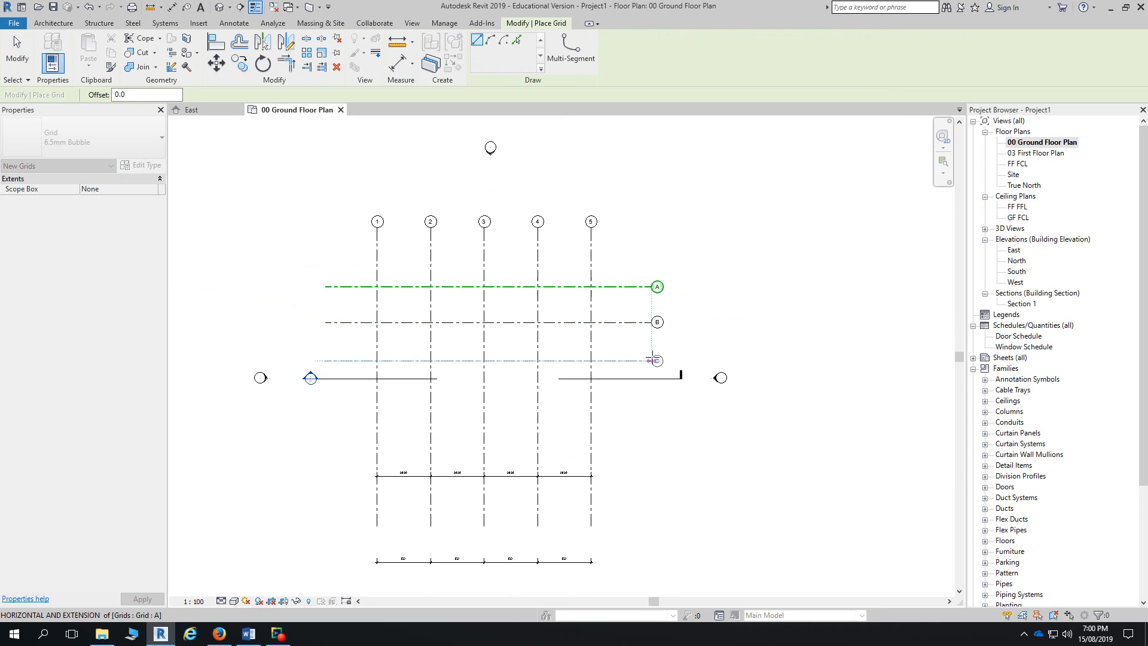
{"action": "left_click", "coordinate": [651, 361]}
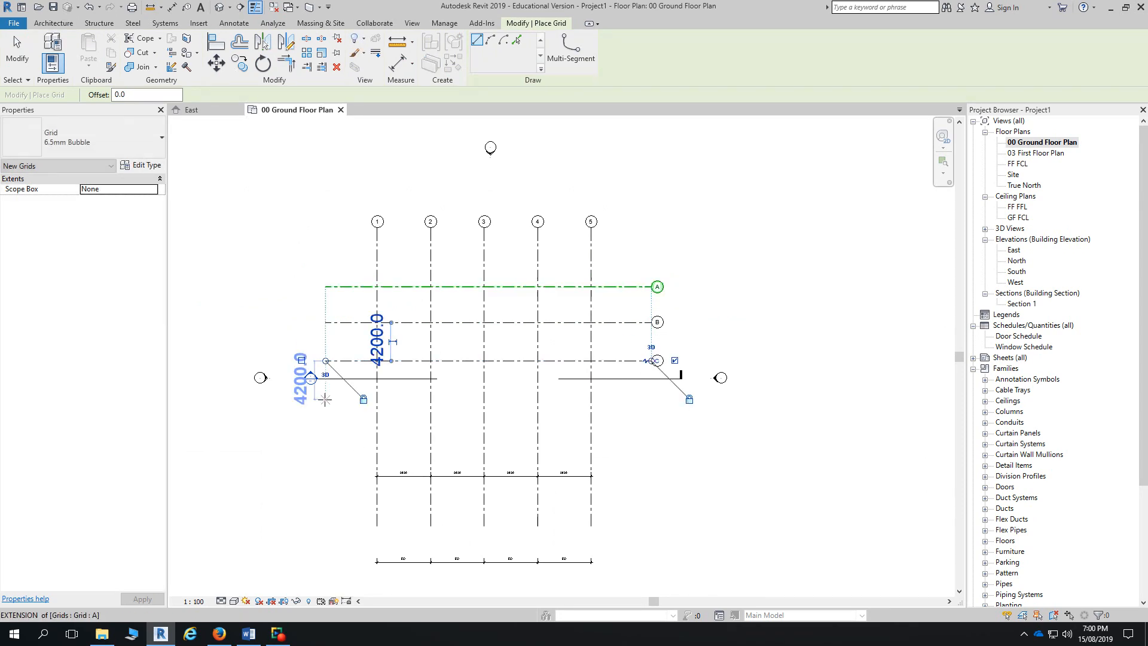
{"action": "left_click", "coordinate": [315, 398]}
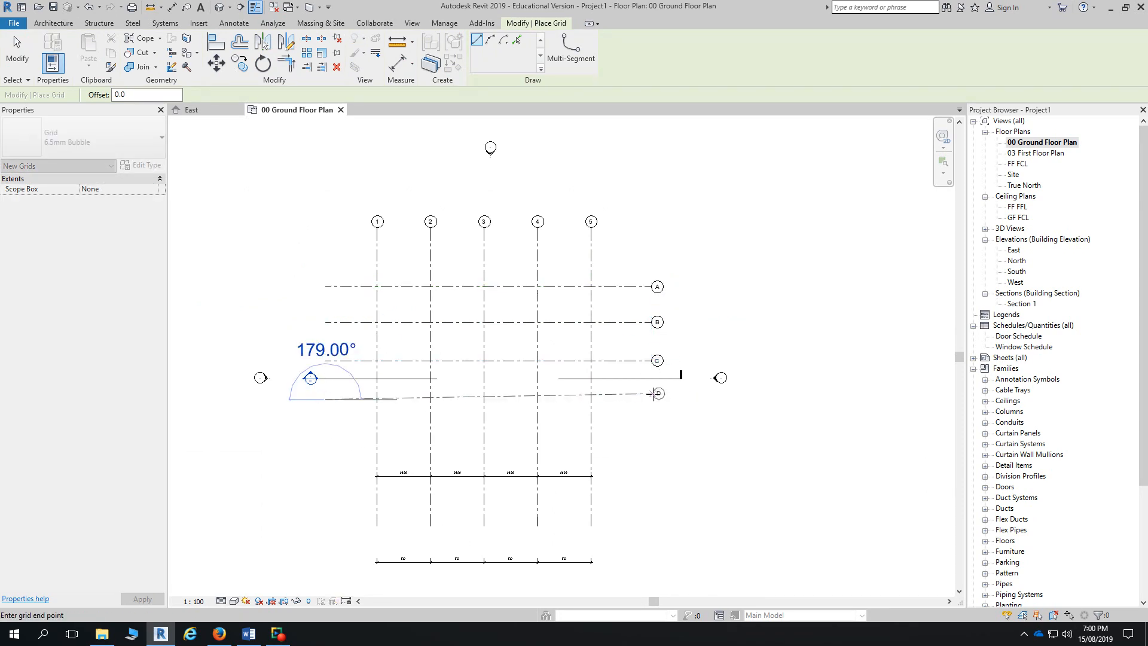
{"action": "left_click", "coordinate": [652, 399]}
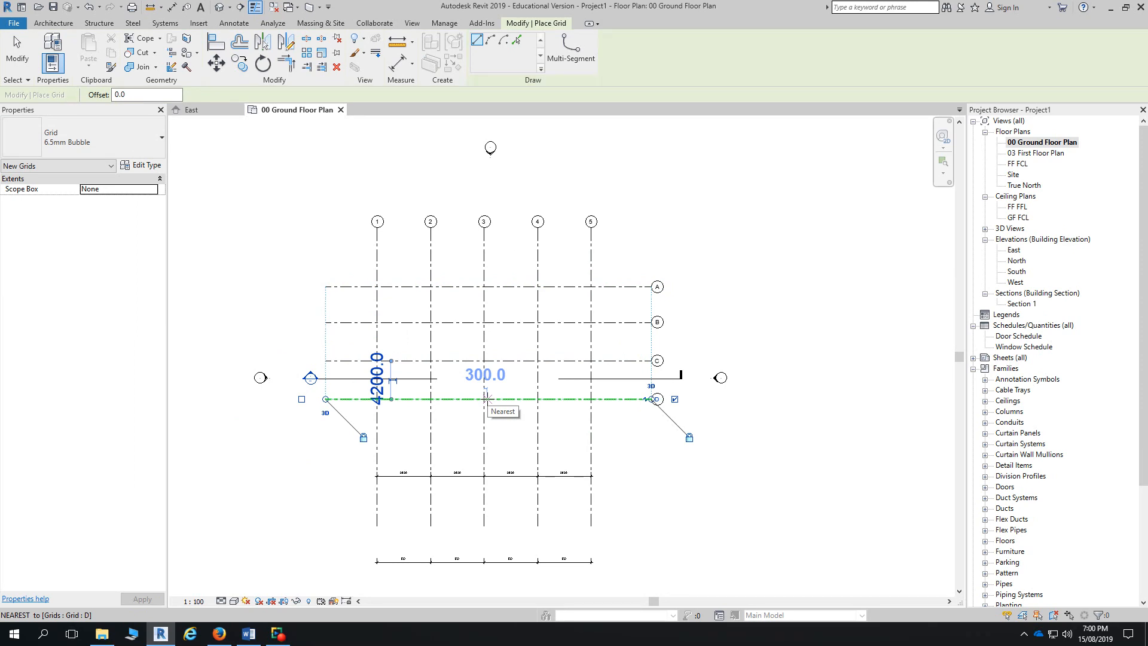
{"action": "left_click", "coordinate": [325, 442]}
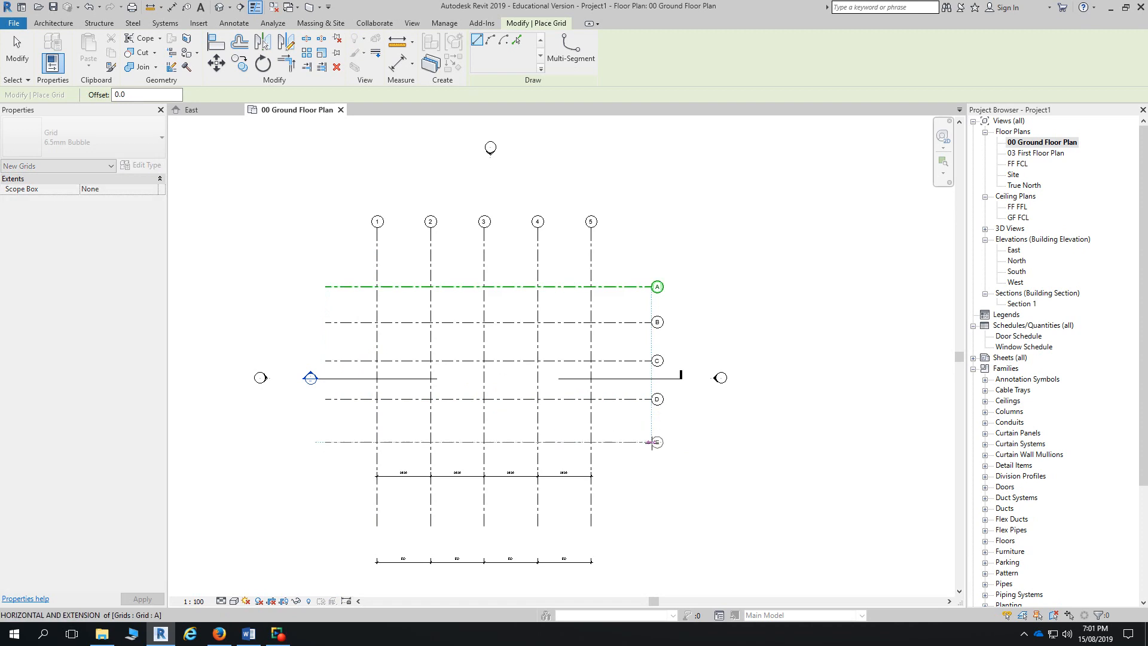
{"action": "left_click", "coordinate": [652, 442]}
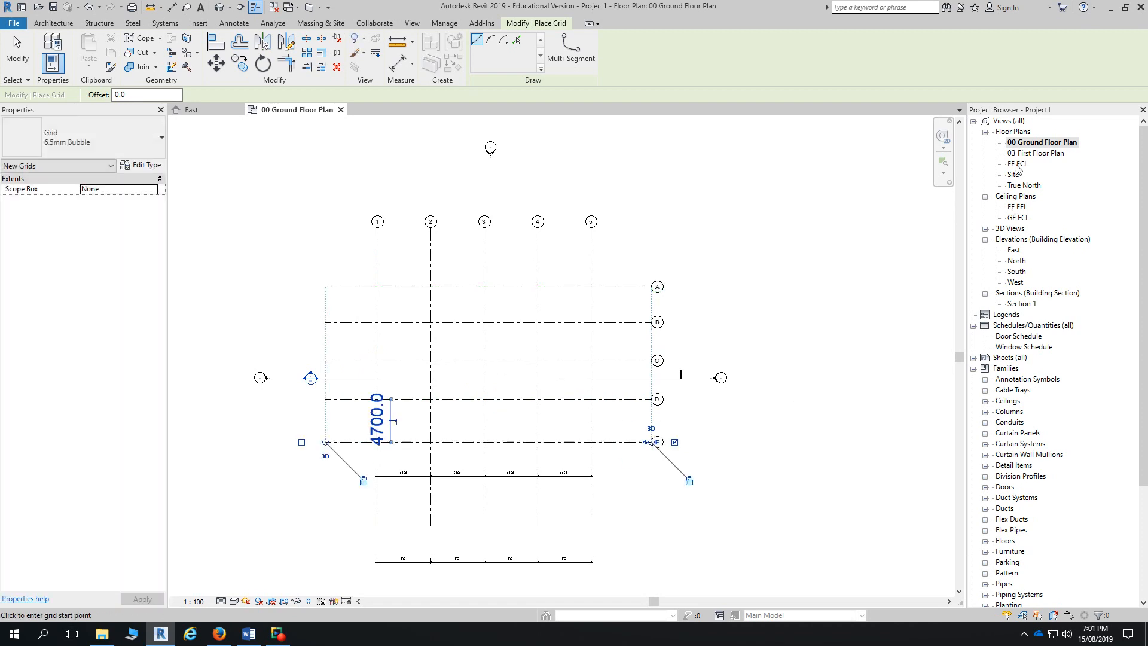
- Open the East elevation and zoom out to see all grids and levels, then open the North elevation
{"action": "double_click", "coordinate": [1015, 251]}
{"action": "scroll", "coordinate": [921, 285], "scroll_direction": "down", "scroll_amount": 10}
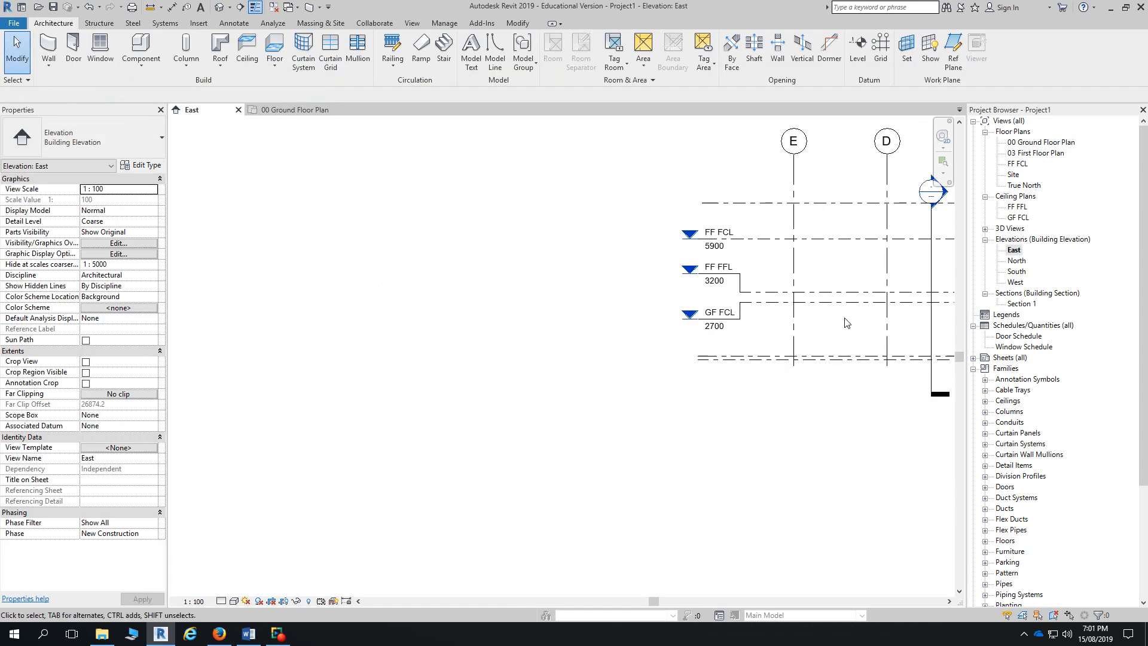
{"action": "middle_click_drag", "start_coordinate": [492, 454], "coordinate": [484, 452]}
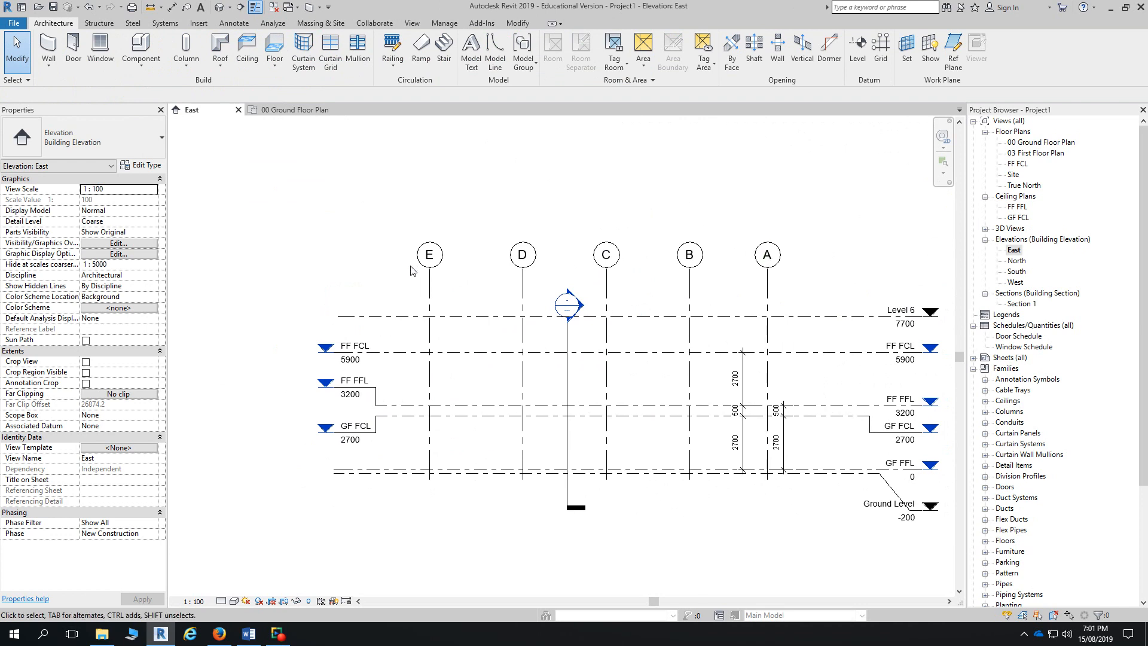
{"action": "double_click", "coordinate": [1019, 264]}
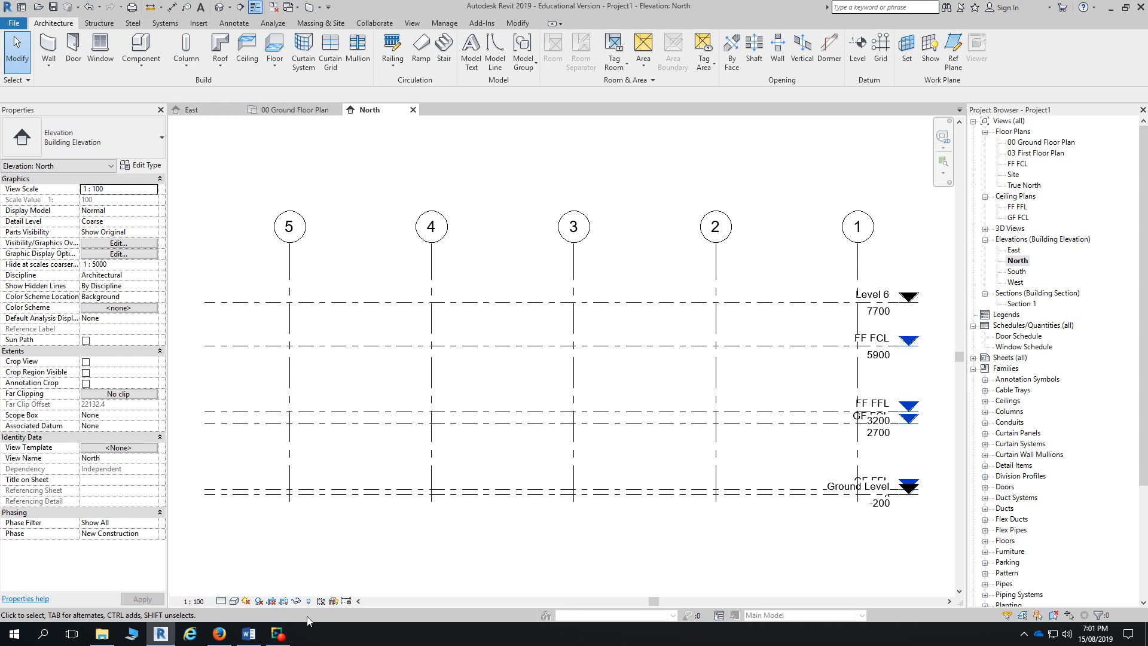
- Open the Creating Structural Grids exercise PDF from the REVIT Architecture course page in Firefox
{"action": "left_click", "coordinate": [226, 639]}
{"action": "scroll", "coordinate": [584, 419], "scroll_direction": "down", "scroll_amount": 2}
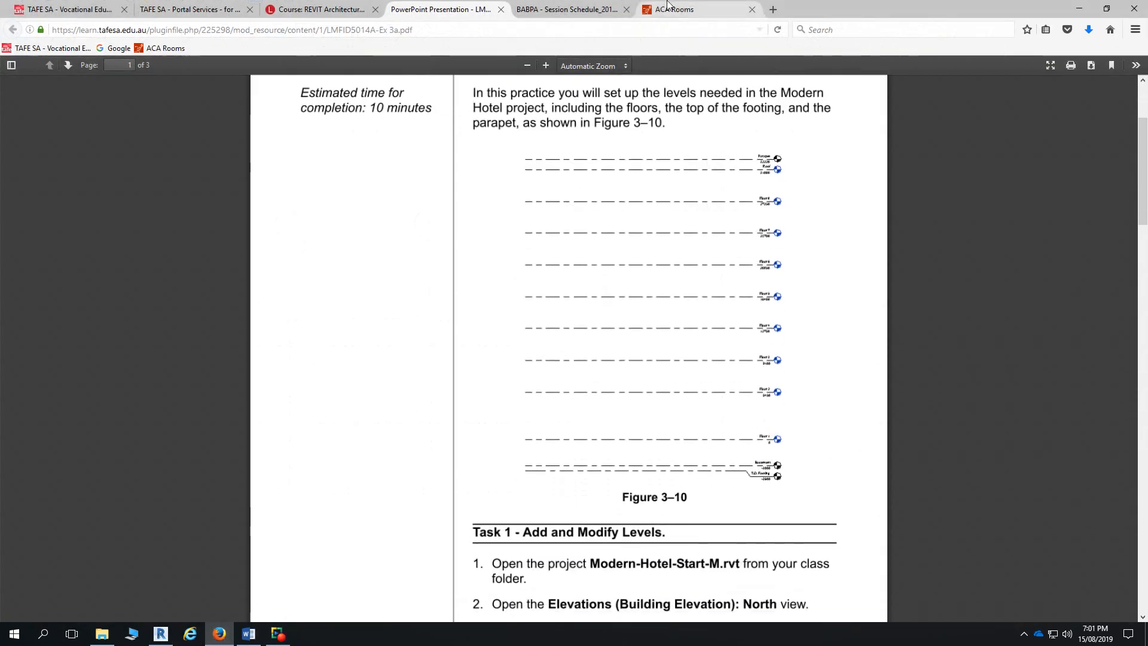
{"action": "left_click", "coordinate": [317, 9]}
{"action": "left_click", "coordinate": [502, 524]}
- Scroll through the PDF to Task 3 - Add columns, then minimize Firefox
{"action": "scroll", "coordinate": [657, 326], "scroll_direction": "down", "scroll_amount": 12}
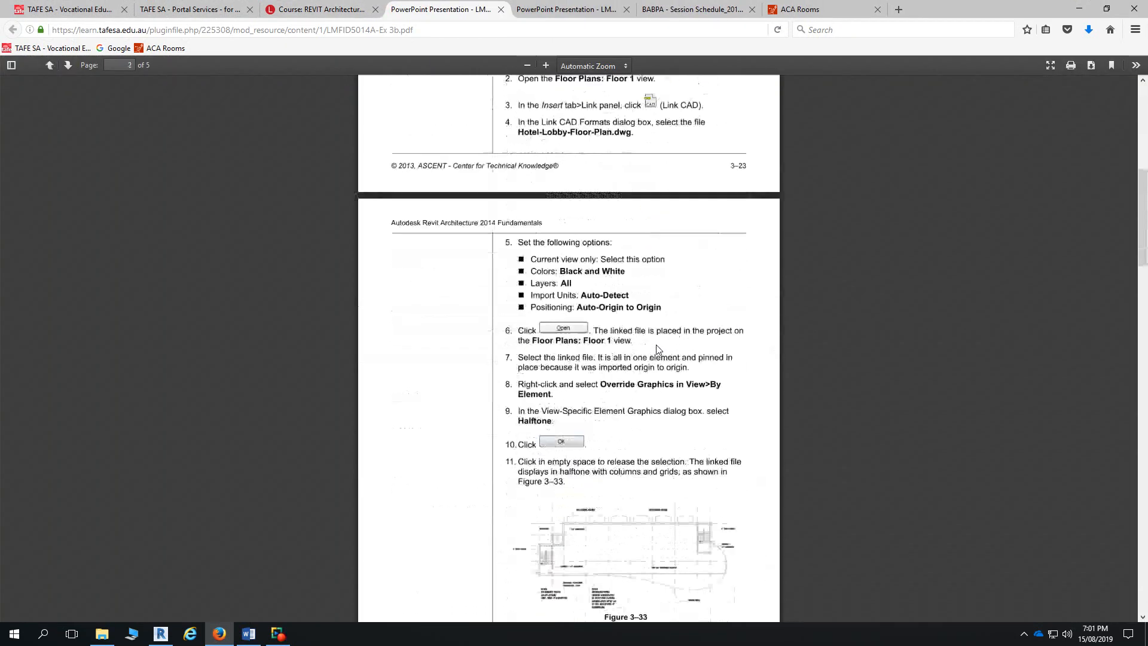
{"action": "scroll", "coordinate": [658, 353], "scroll_direction": "down", "scroll_amount": 2}
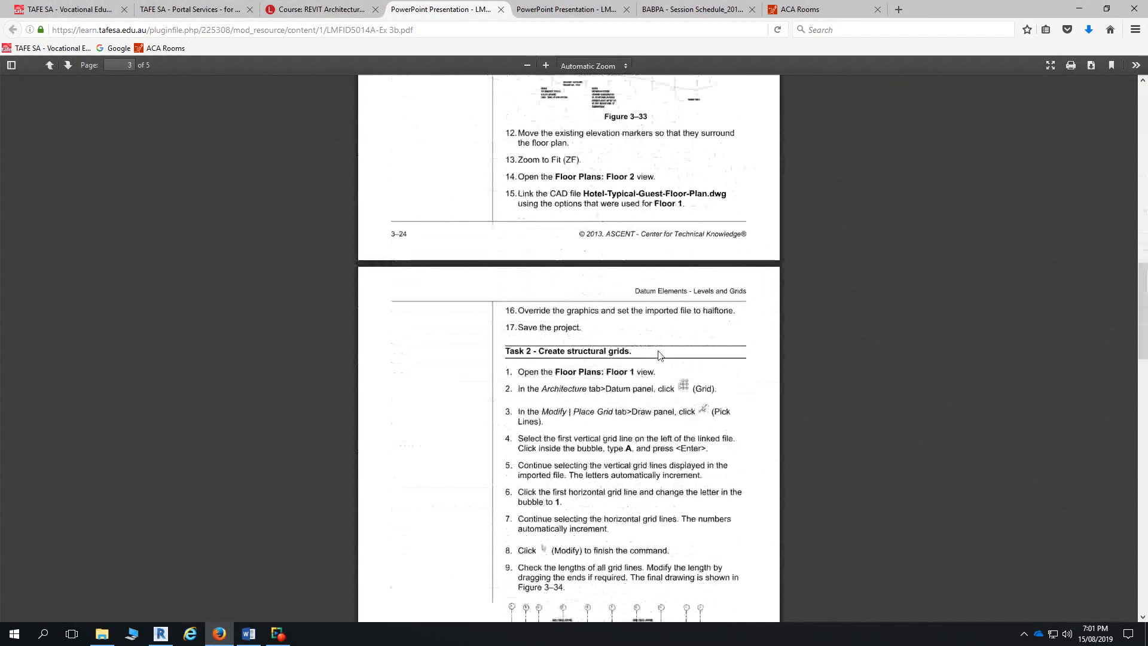
{"action": "scroll", "coordinate": [657, 354], "scroll_direction": "up", "scroll_amount": 2}
{"action": "scroll", "coordinate": [681, 344], "scroll_direction": "down", "scroll_amount": 5}
{"action": "scroll", "coordinate": [699, 333], "scroll_direction": "down", "scroll_amount": 9}
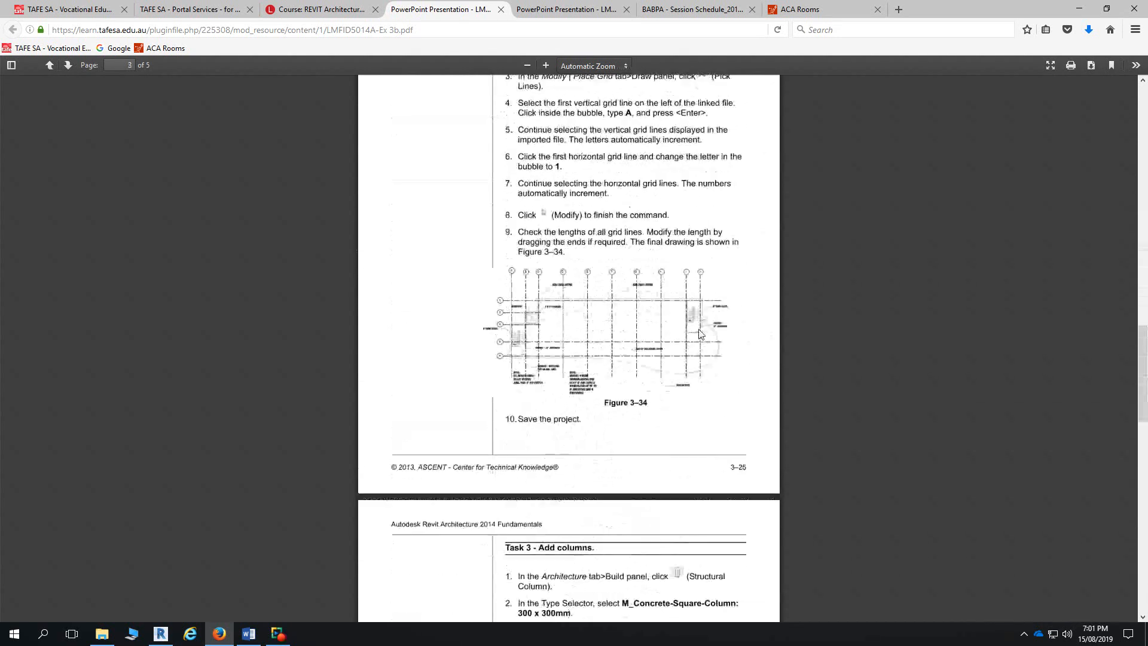
{"action": "scroll", "coordinate": [701, 333], "scroll_direction": "down", "scroll_amount": 7}
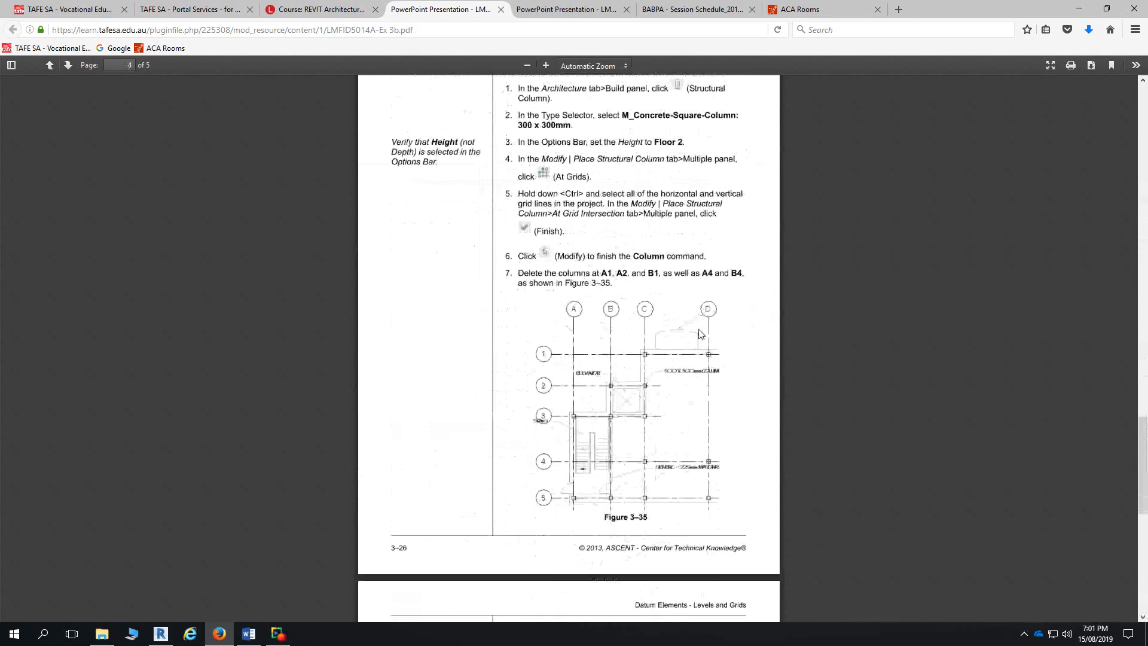
{"action": "scroll", "coordinate": [700, 333], "scroll_direction": "down", "scroll_amount": 3}
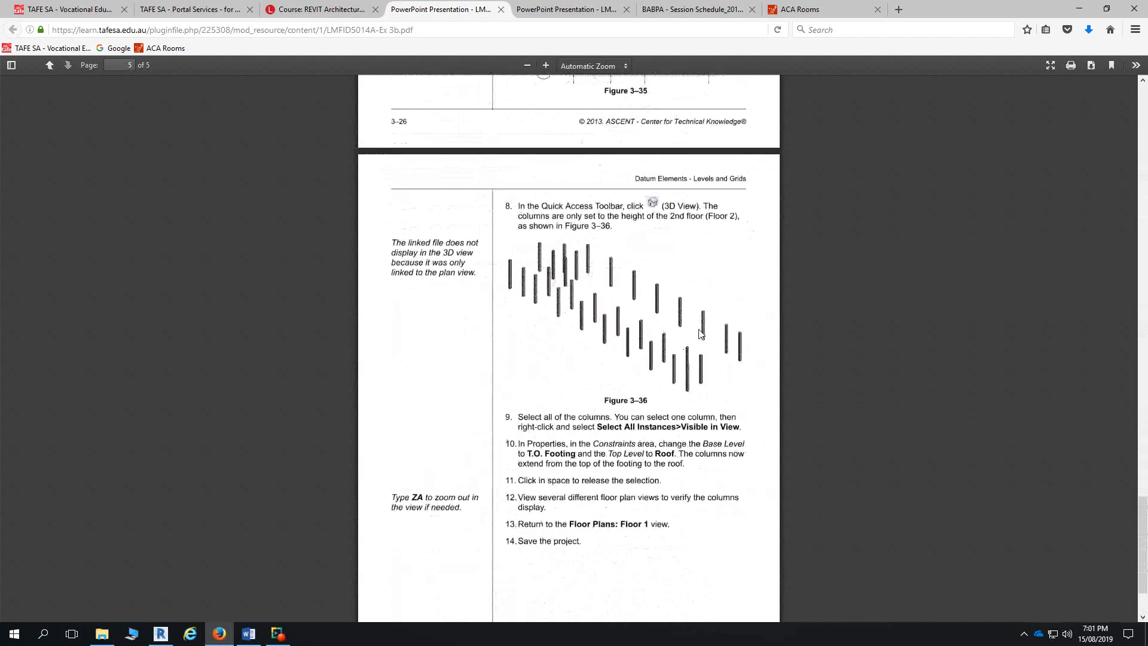
{"action": "scroll", "coordinate": [701, 333], "scroll_direction": "up", "scroll_amount": 6}
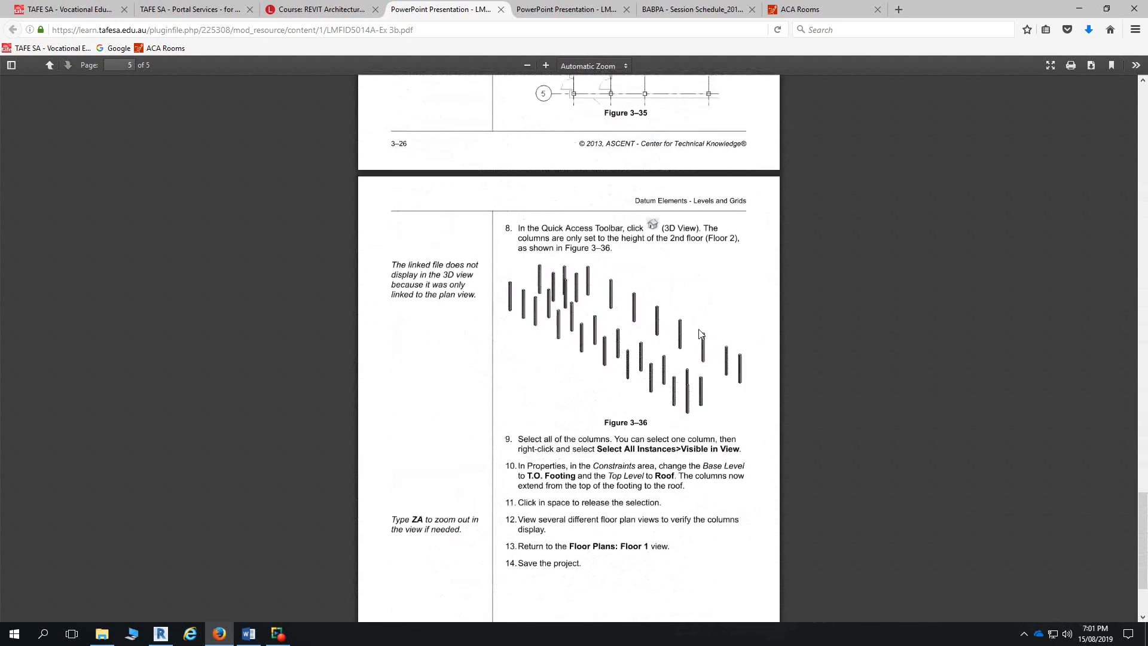
{"action": "scroll", "coordinate": [701, 333], "scroll_direction": "up", "scroll_amount": 4}
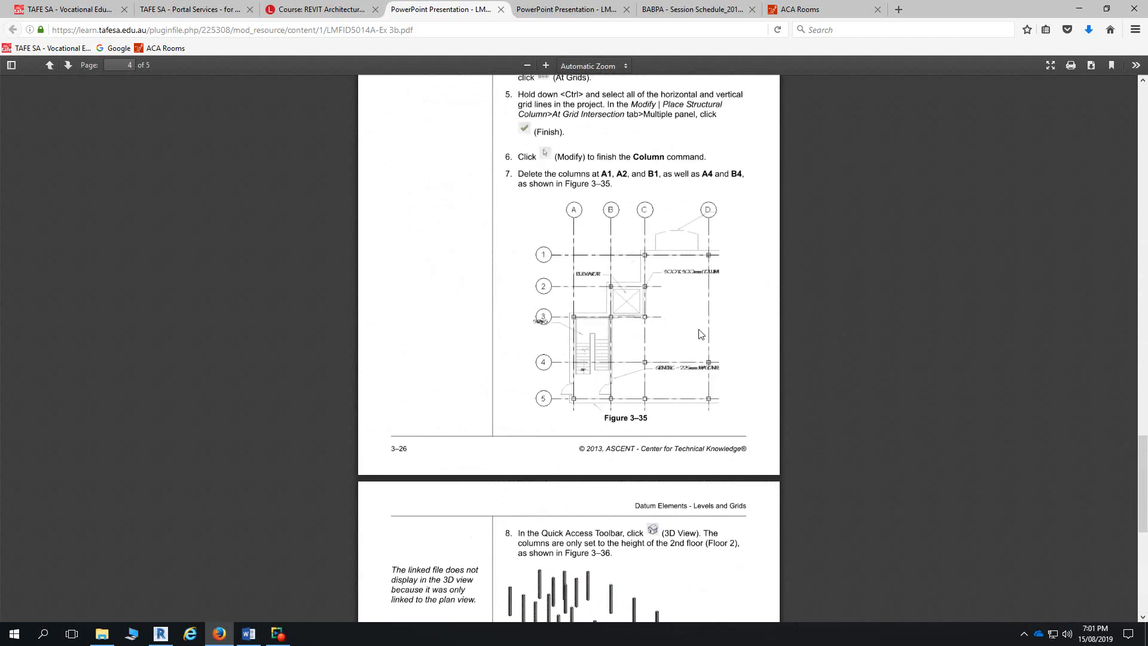
{"action": "scroll", "coordinate": [701, 333], "scroll_direction": "up", "scroll_amount": 1}
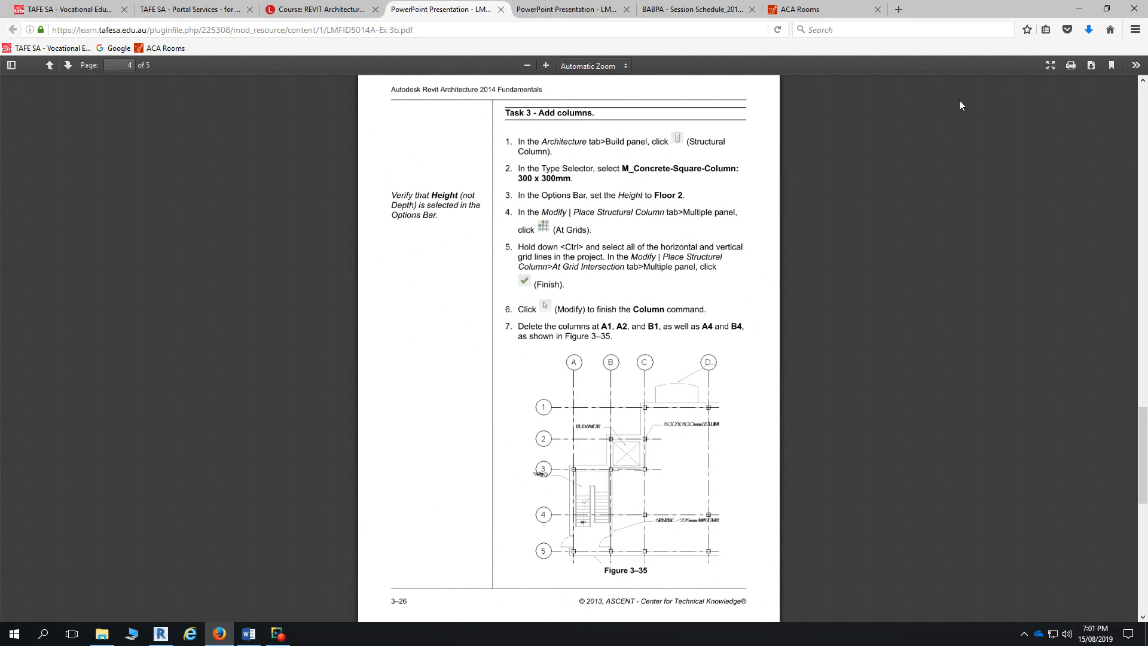
{"action": "left_click", "coordinate": [1078, 9]}
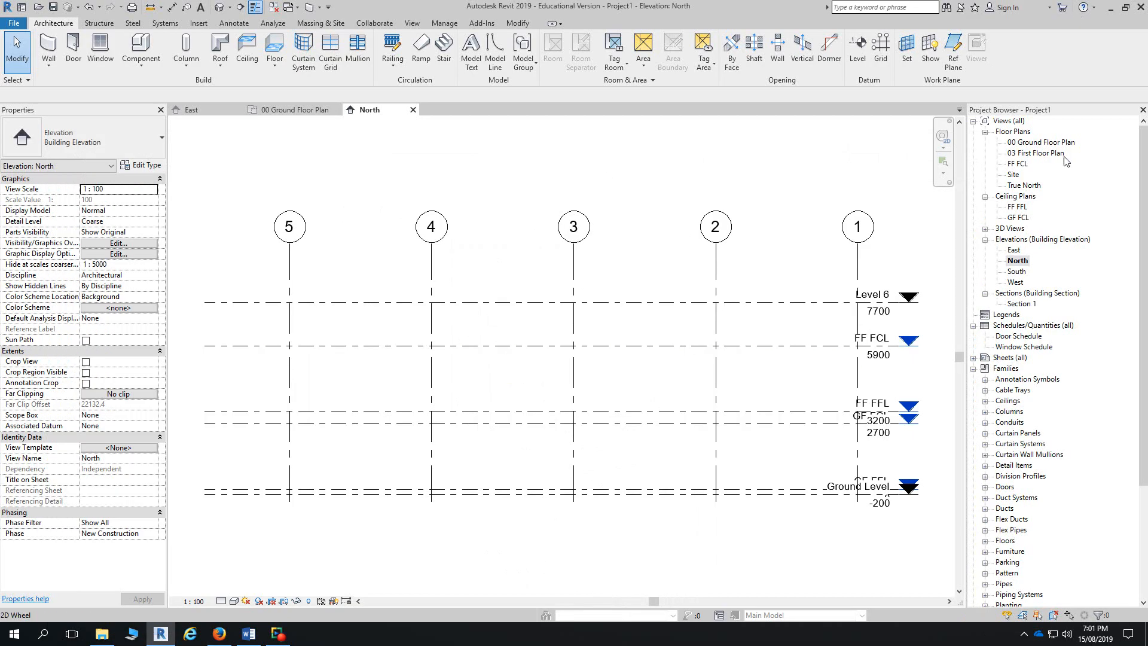
- Open the 00 Ground Floor Plan view from the Project Browser
{"action": "double_click", "coordinate": [1031, 144]}
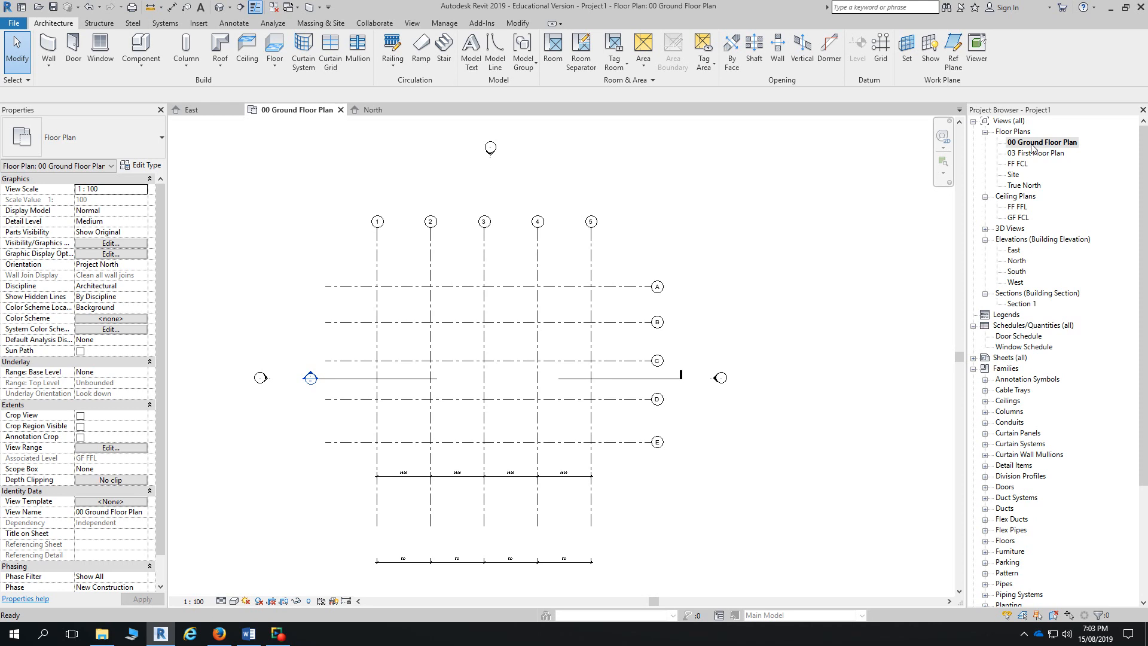
- Start the Structural Column tool with the UC305x305x97 universal column type
{"action": "left_click", "coordinate": [187, 49]}
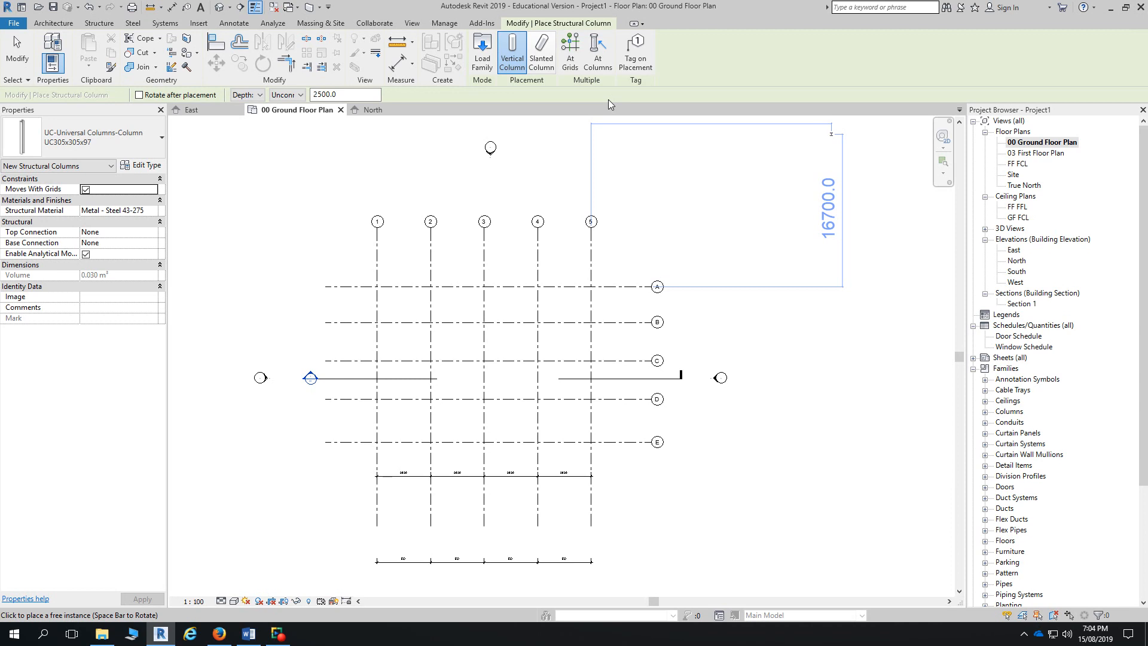
{"action": "left_click", "coordinate": [59, 24]}
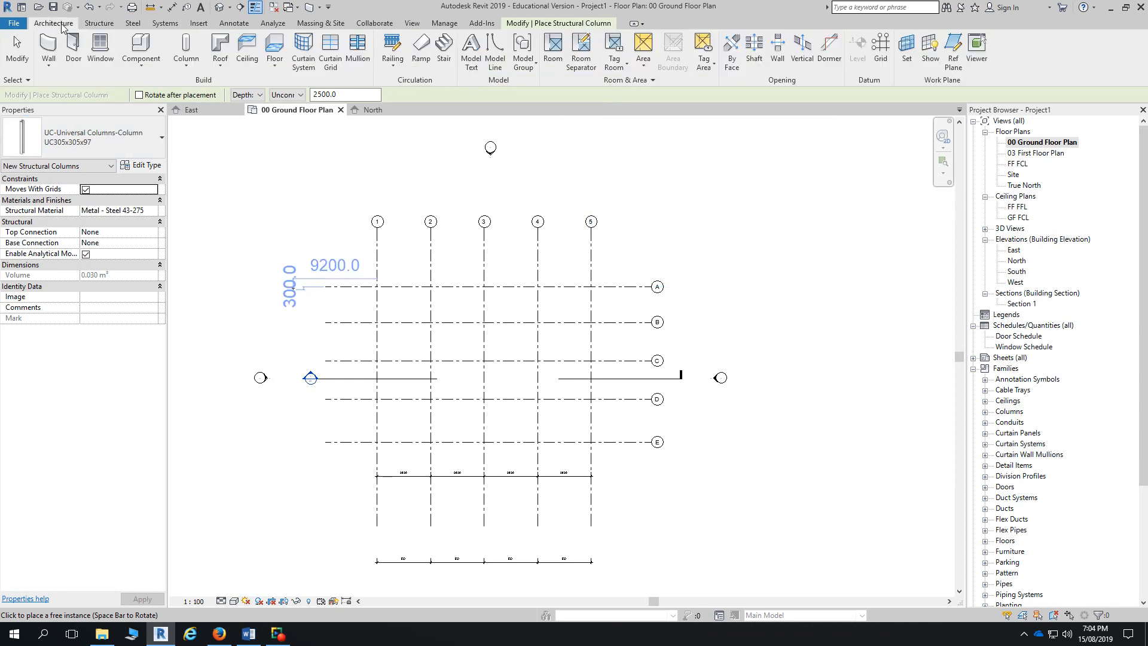
{"action": "left_click", "coordinate": [586, 24]}
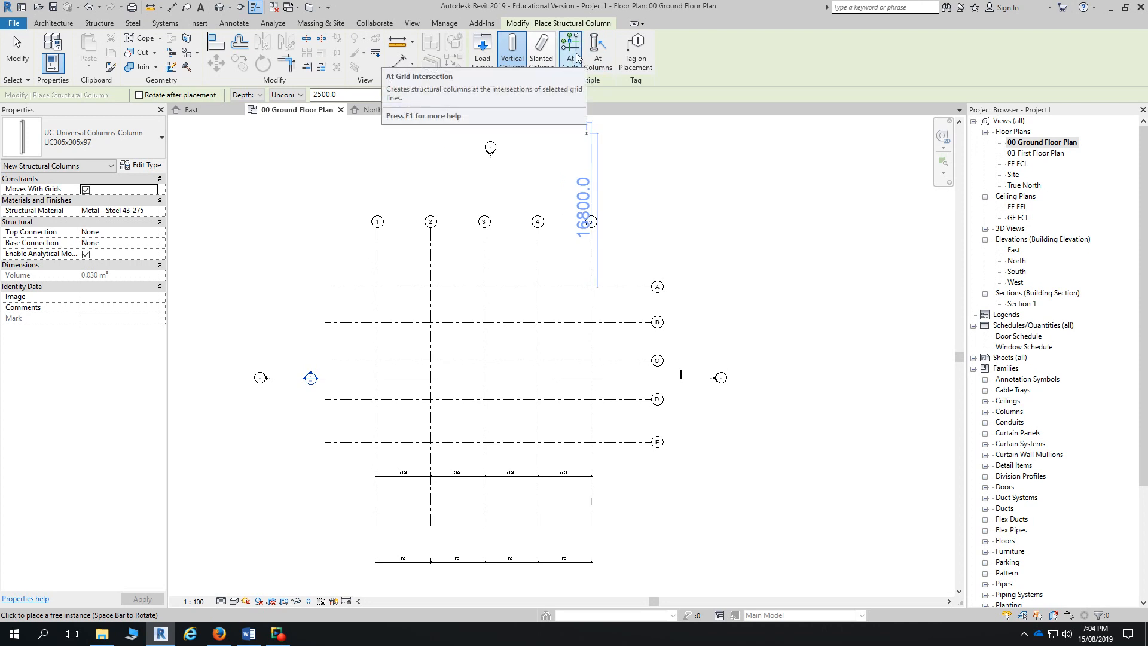
- Place columns At Grids on grid A and grids 1–5, then cancel
{"action": "left_click", "coordinate": [577, 57]}
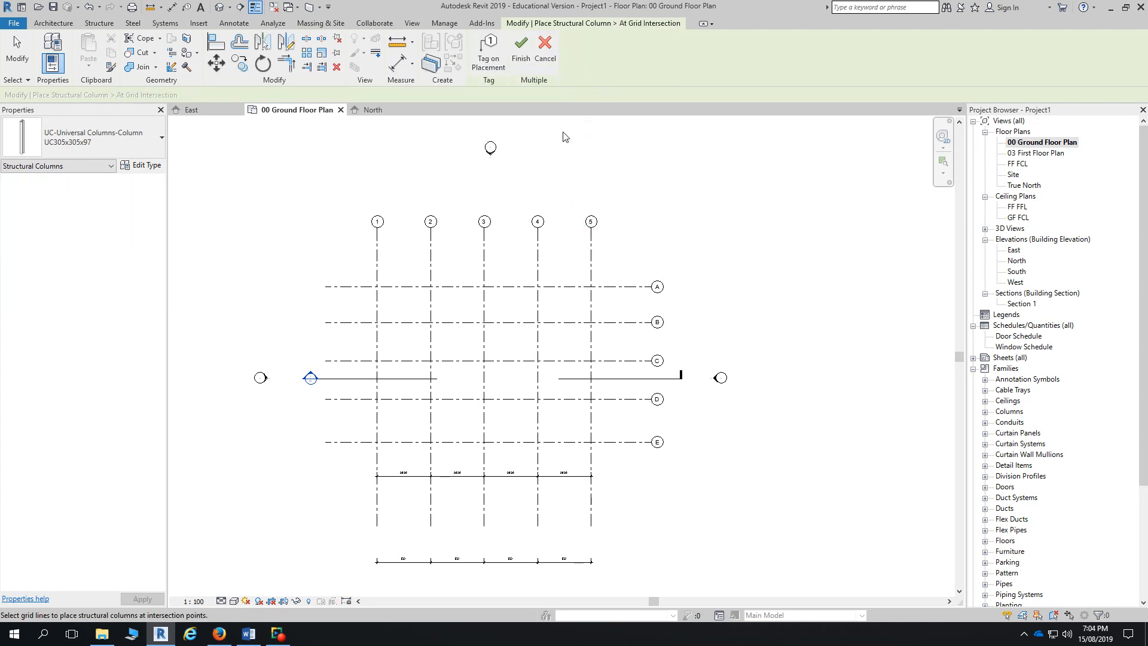
{"action": "left_click", "coordinate": [421, 289]}
{"action": "left_click", "coordinate": [378, 268], "text": "ctrl"}
{"action": "left_click", "coordinate": [431, 271], "text": "ctrl"}
{"action": "left_click", "coordinate": [484, 271], "text": "ctrl"}
{"action": "left_click", "coordinate": [538, 282], "text": "ctrl"}
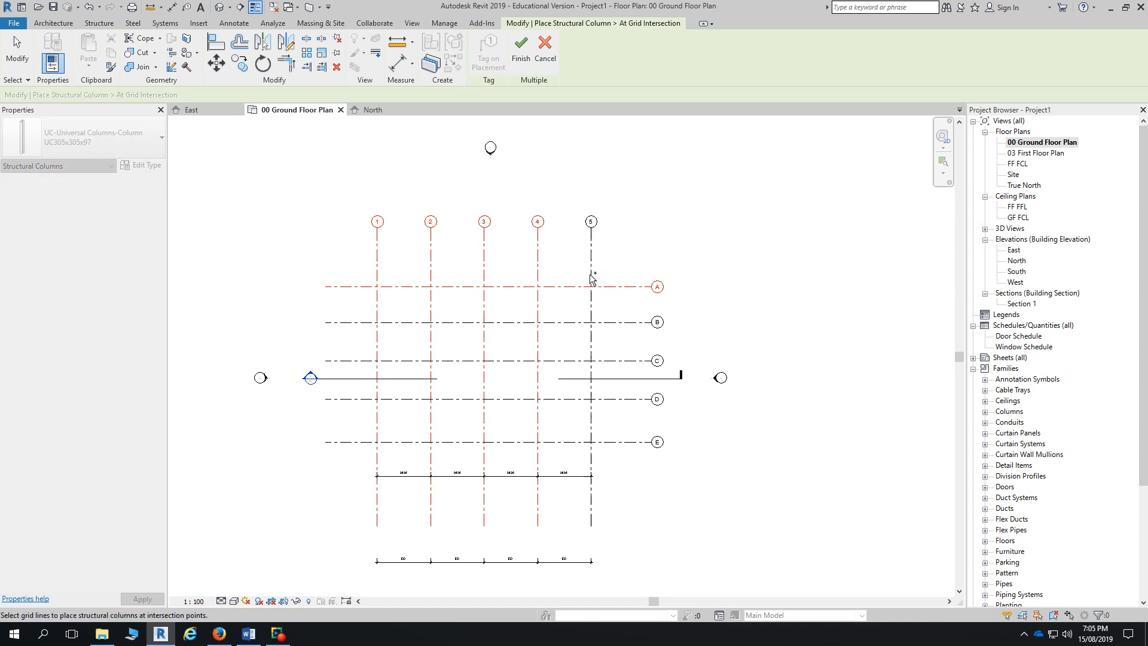
{"action": "left_click", "coordinate": [592, 278], "text": "ctrl"}
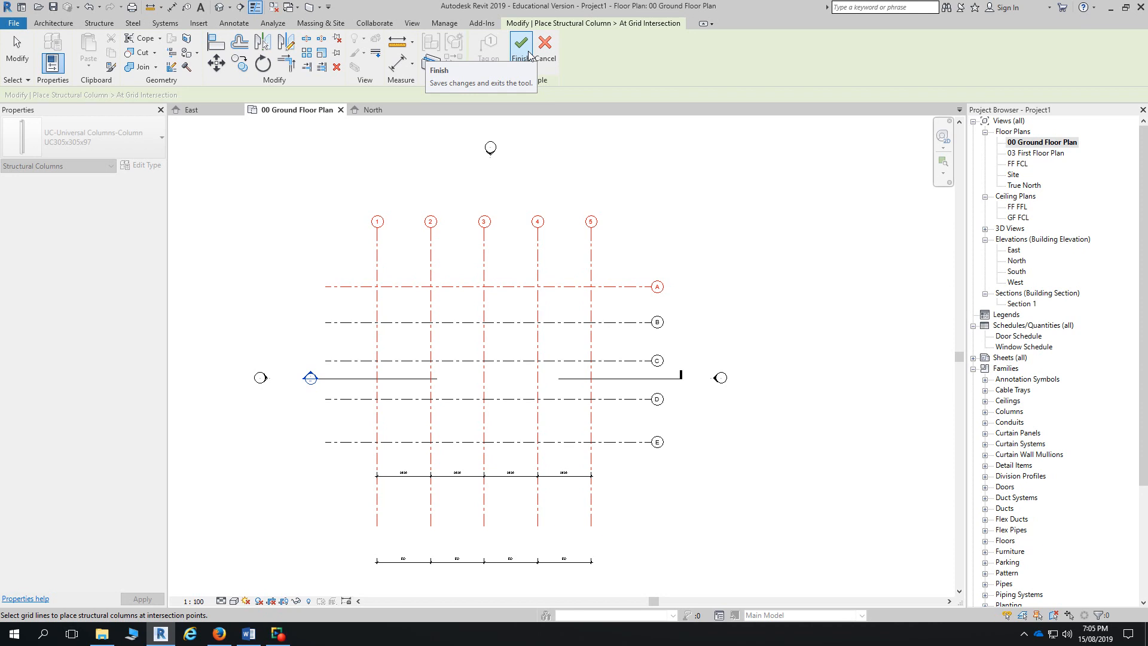
{"action": "left_click", "coordinate": [529, 55]}
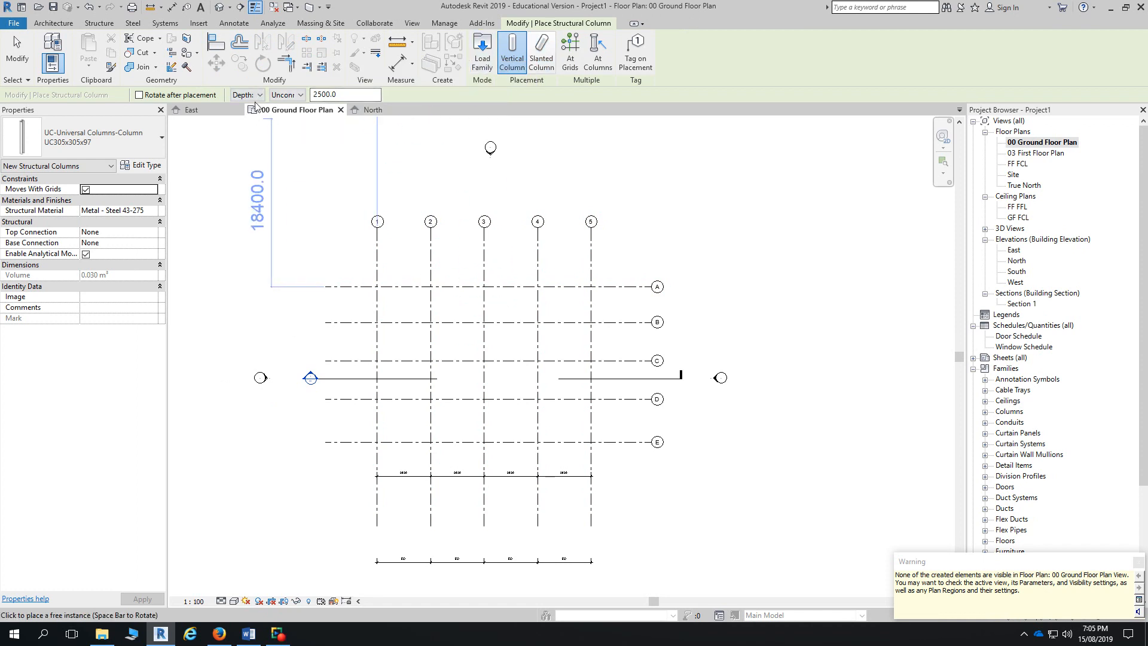
{"action": "key", "text": "Escape"}
{"action": "key", "text": "Escape"}
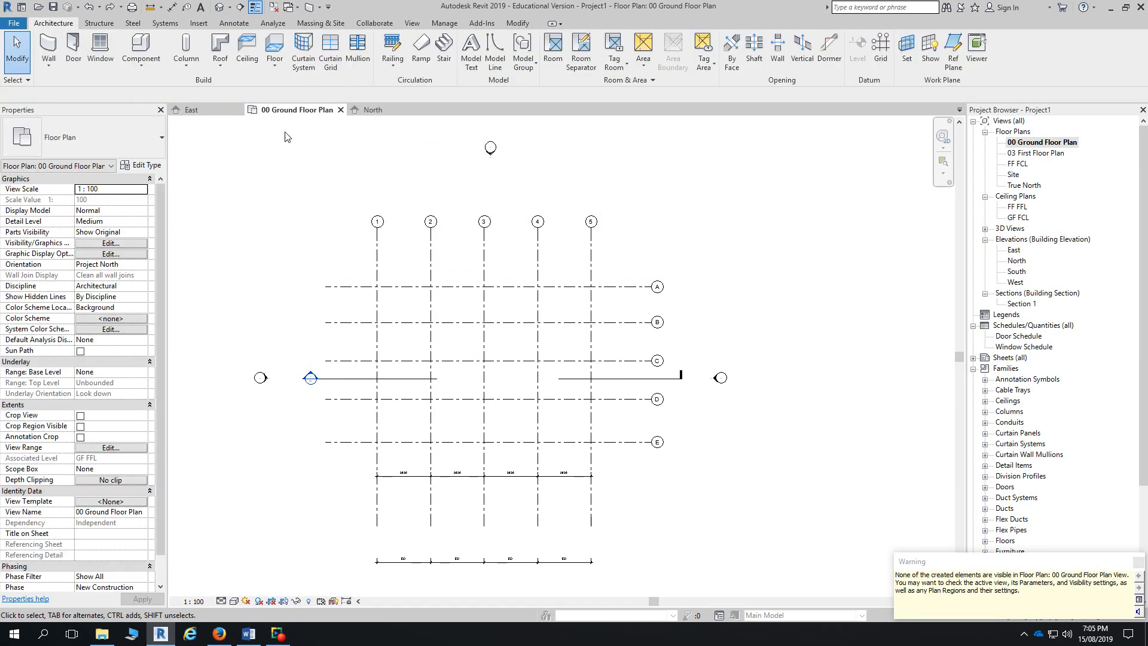
- Place columns at grid A and grids 1–5 again, switching Depth to Height before exiting
{"action": "left_click", "coordinate": [186, 48]}
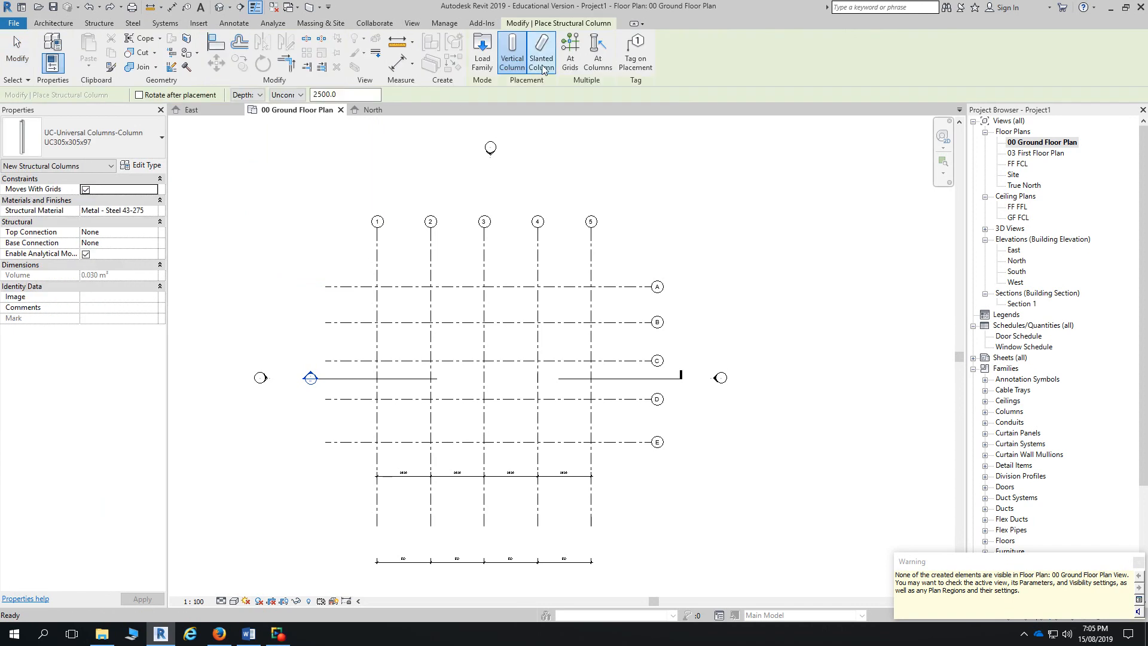
{"action": "left_click", "coordinate": [542, 54]}
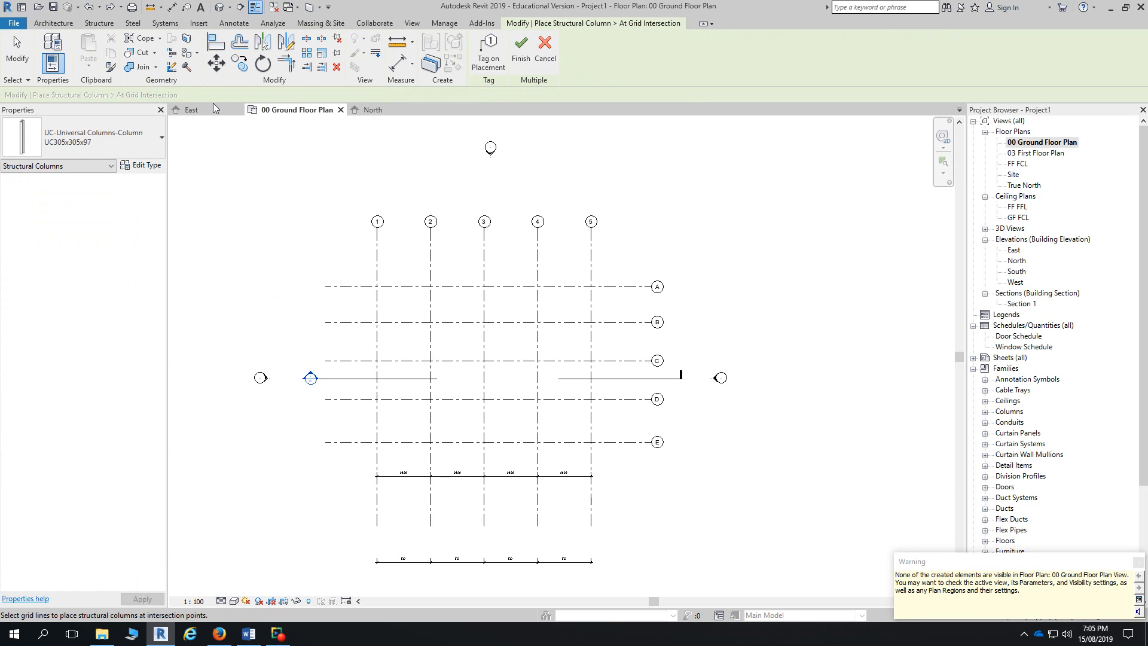
{"action": "left_click", "coordinate": [387, 287]}
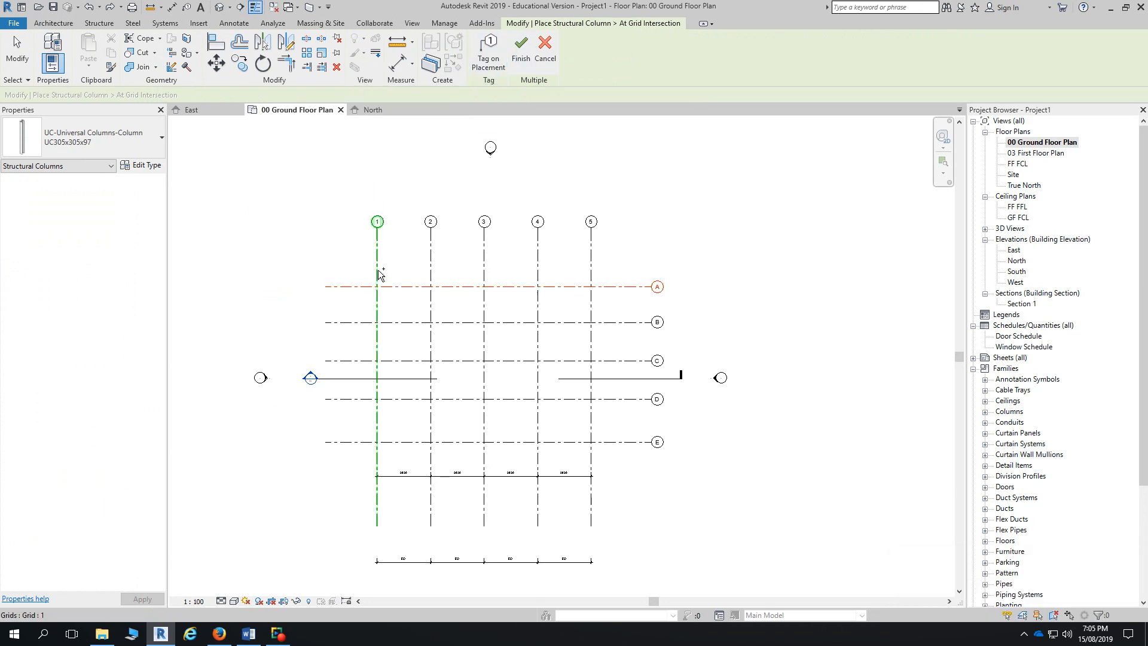
{"action": "left_click", "coordinate": [378, 273], "text": "ctrl"}
{"action": "left_click", "coordinate": [431, 272], "text": "ctrl"}
{"action": "left_click", "coordinate": [484, 273], "text": "ctrl"}
{"action": "left_click", "coordinate": [538, 276], "text": "ctrl"}
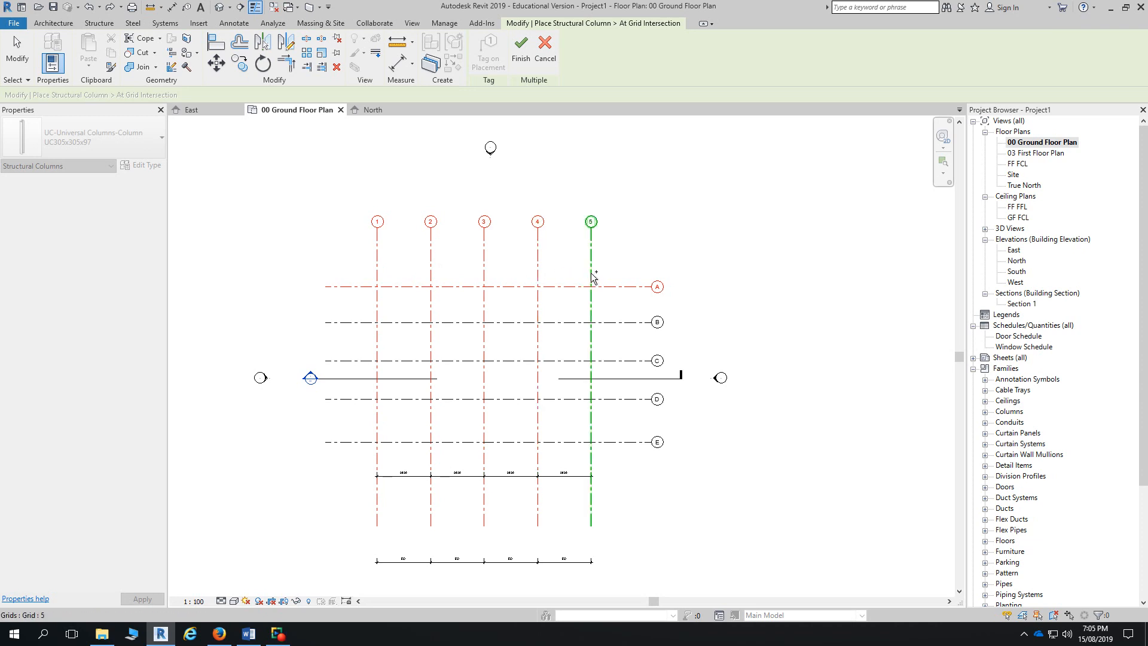
{"action": "left_click", "coordinate": [591, 278], "text": "ctrl"}
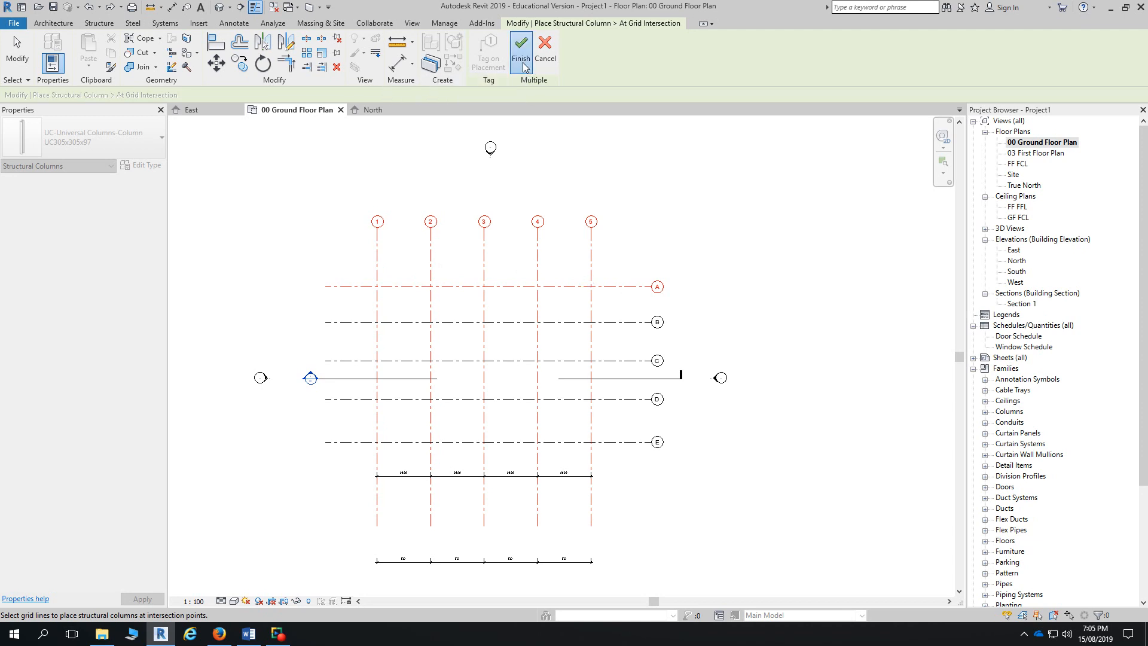
{"action": "left_click", "coordinate": [521, 60]}
{"action": "left_click", "coordinate": [257, 96]}
{"action": "left_click", "coordinate": [245, 117]}
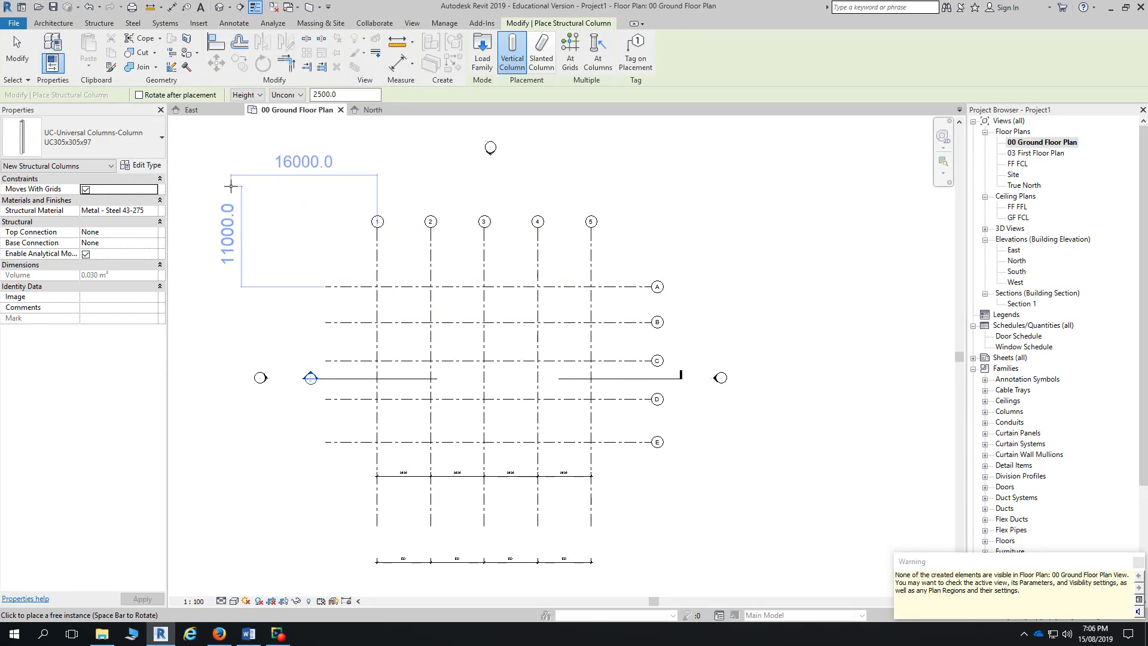
{"action": "key", "text": "Escape"}
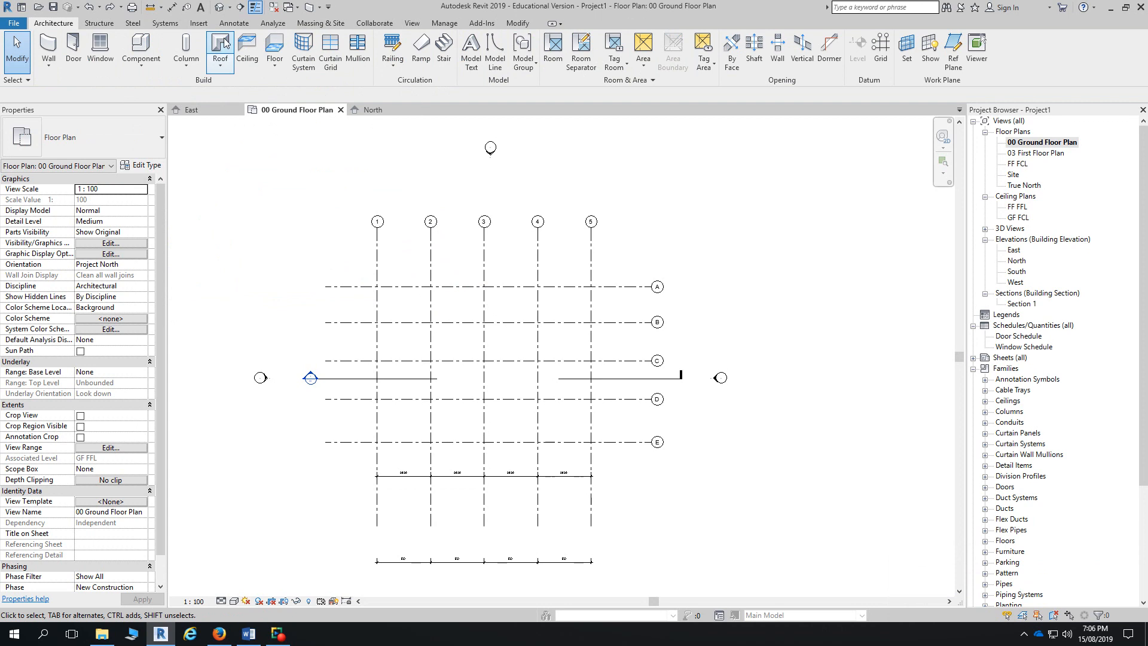
- Restart structural column placement with Height set to the FF FCL level, using At Grids
{"action": "left_click", "coordinate": [219, 6]}
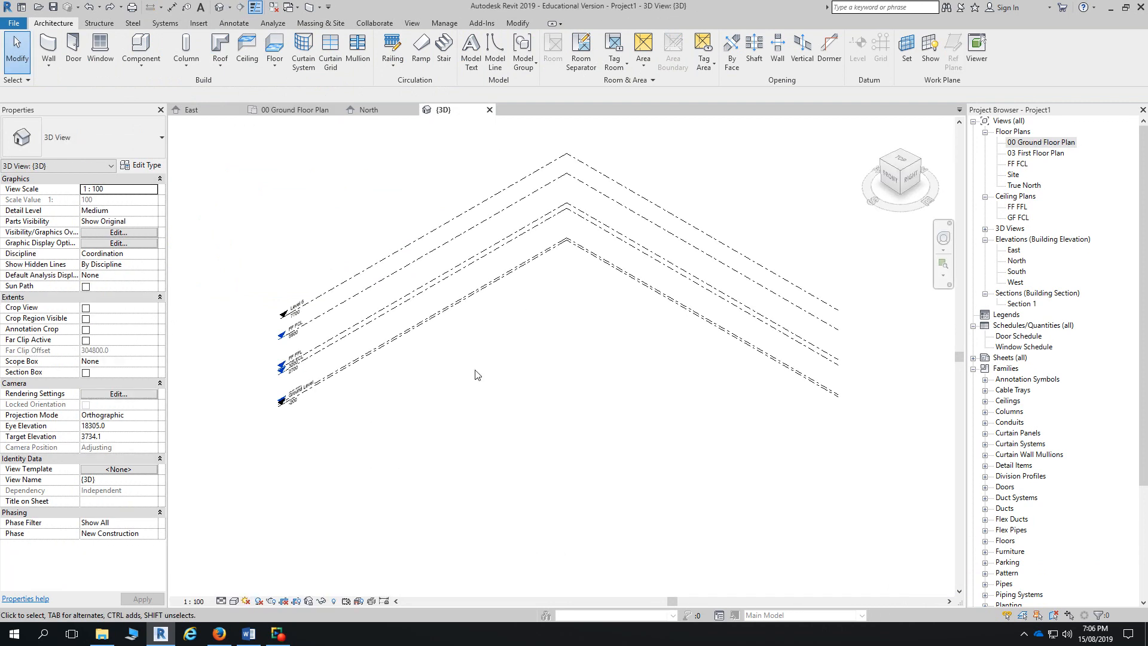
{"action": "left_click", "coordinate": [296, 109]}
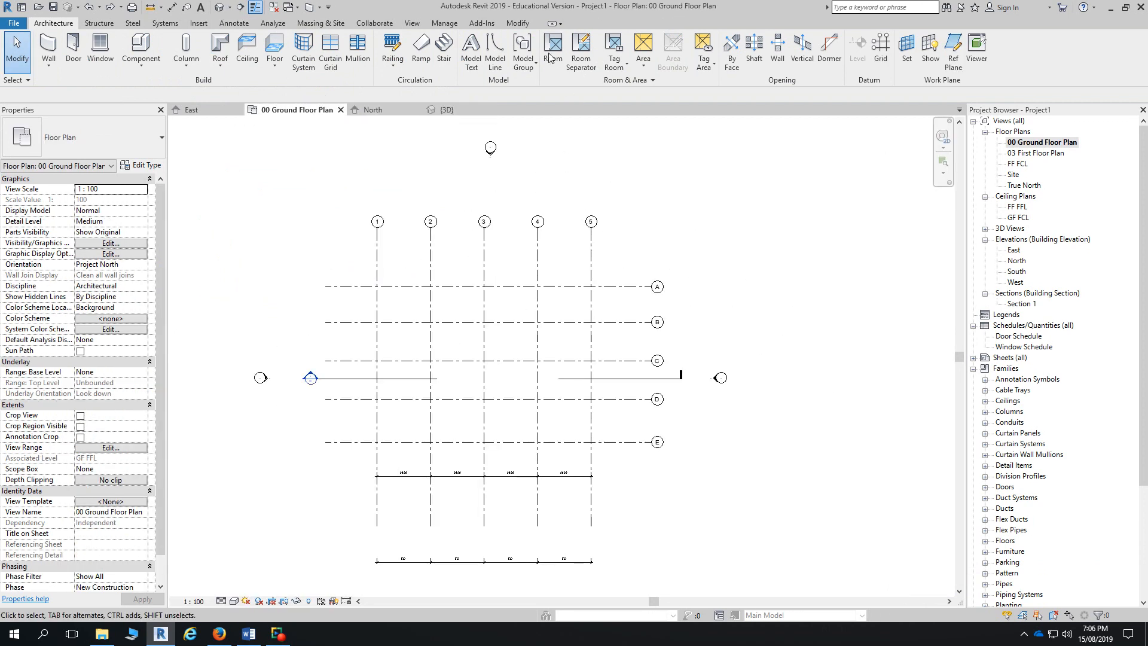
{"action": "left_click", "coordinate": [186, 48]}
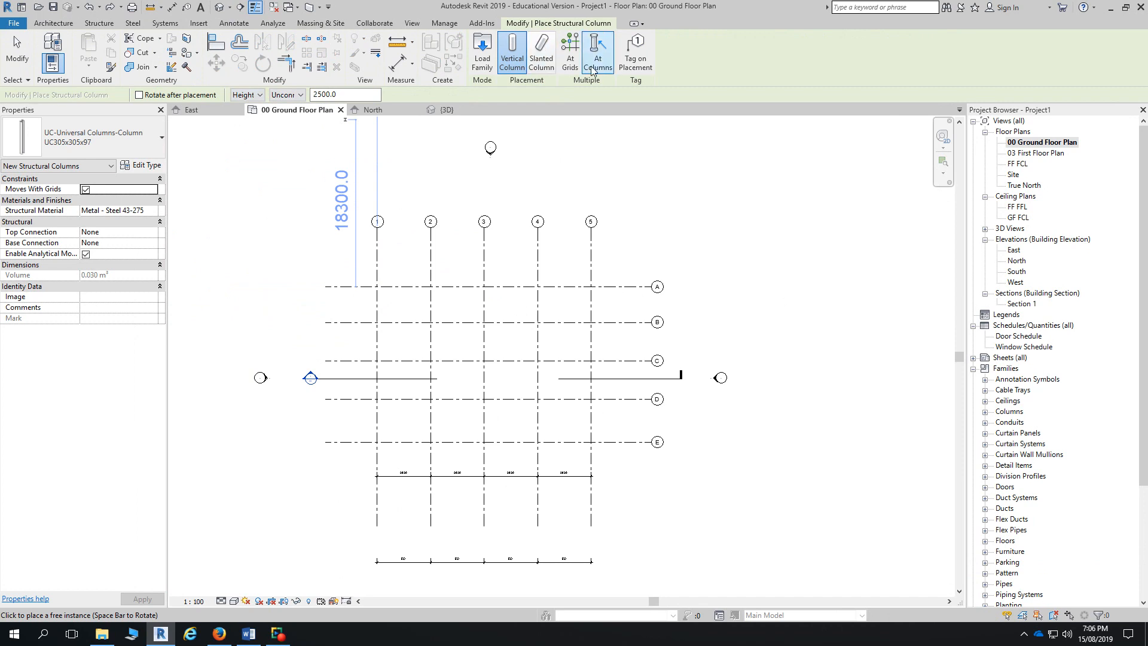
{"action": "left_click", "coordinate": [259, 96]}
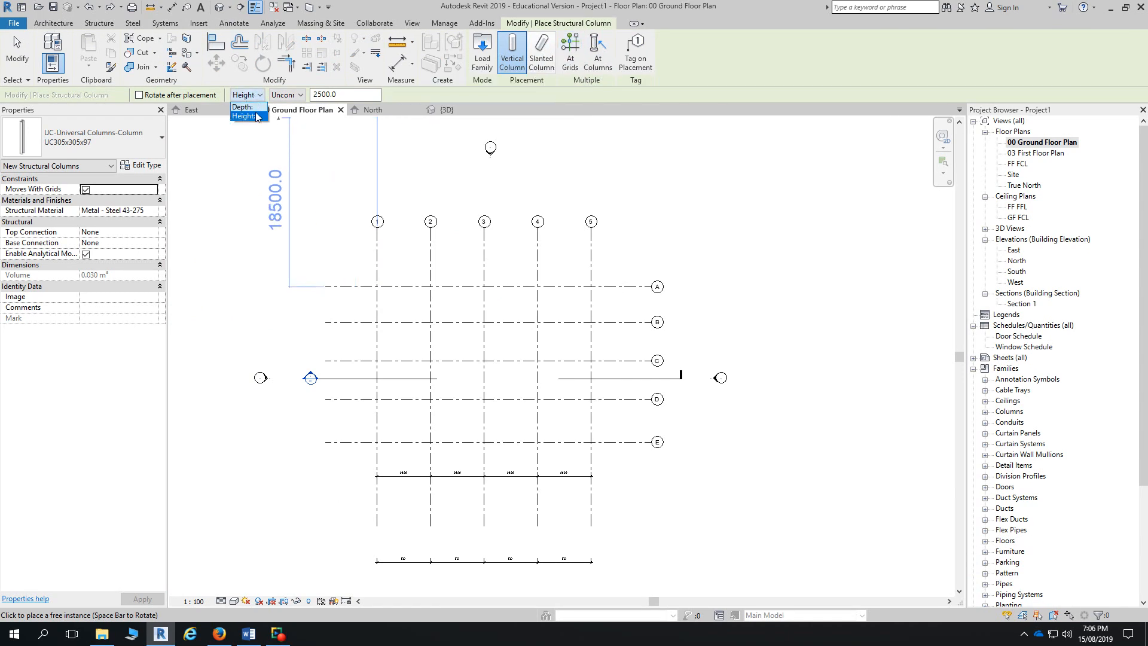
{"action": "left_click", "coordinate": [257, 116]}
{"action": "left_click", "coordinate": [289, 96]}
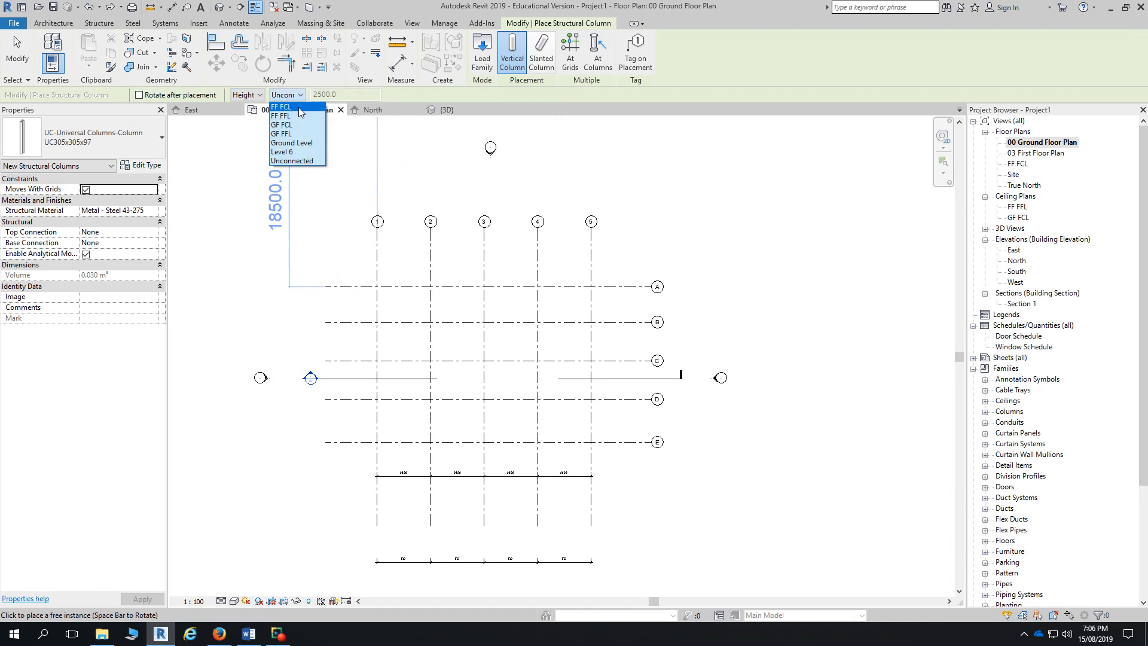
{"action": "left_click", "coordinate": [299, 106]}
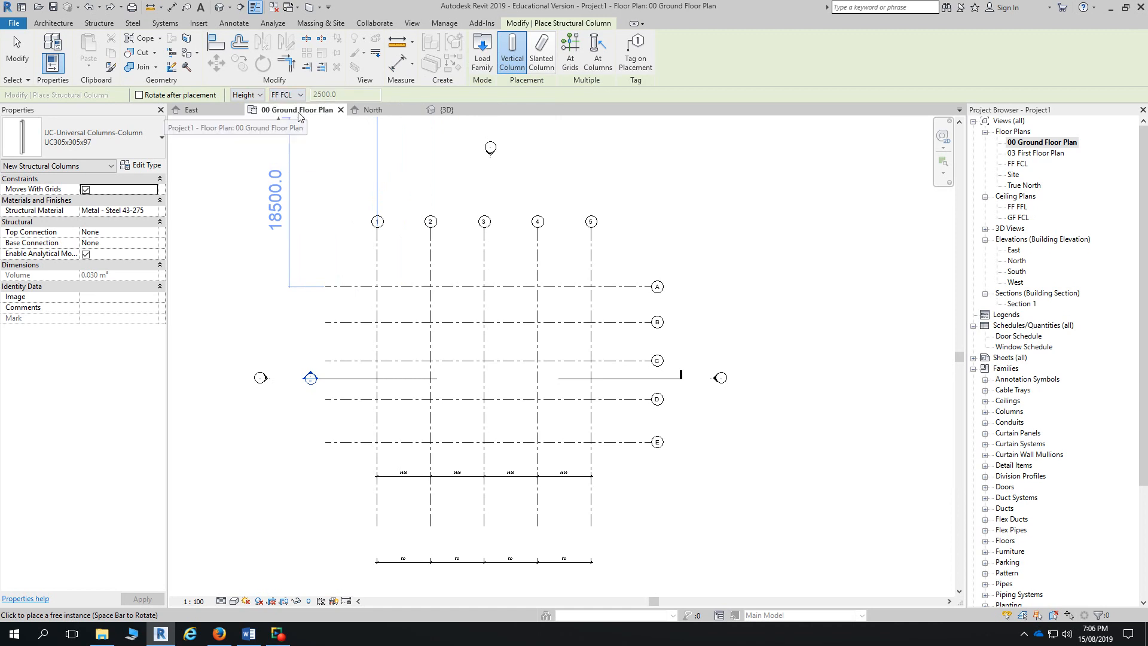
{"action": "left_click", "coordinate": [571, 60]}
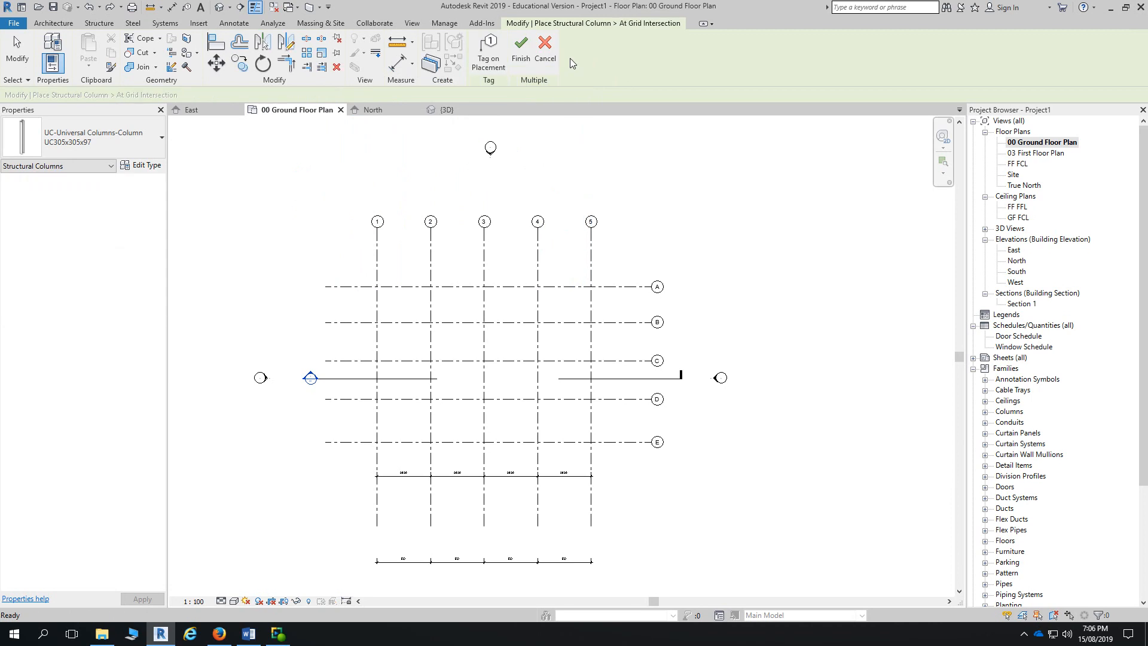
- Pick grids A, 5 to 1 and B to E for columns, then cancel without placing any
{"action": "left_click", "coordinate": [570, 288]}
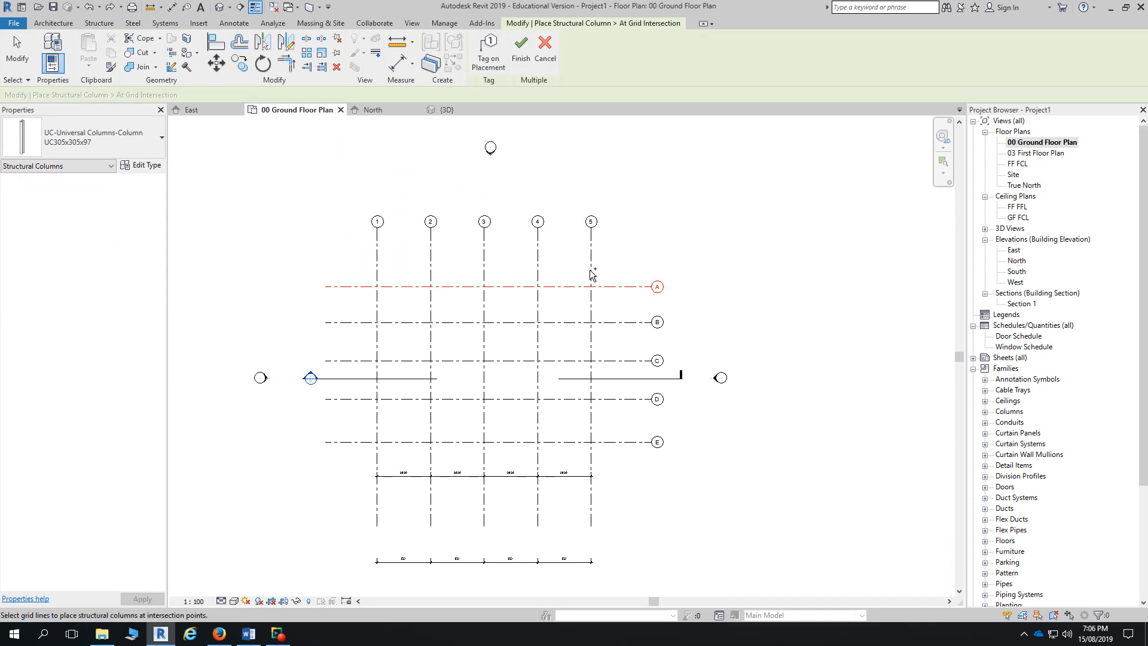
{"action": "left_click", "coordinate": [593, 274], "text": "ctrl"}
{"action": "left_click", "coordinate": [538, 263], "text": "ctrl"}
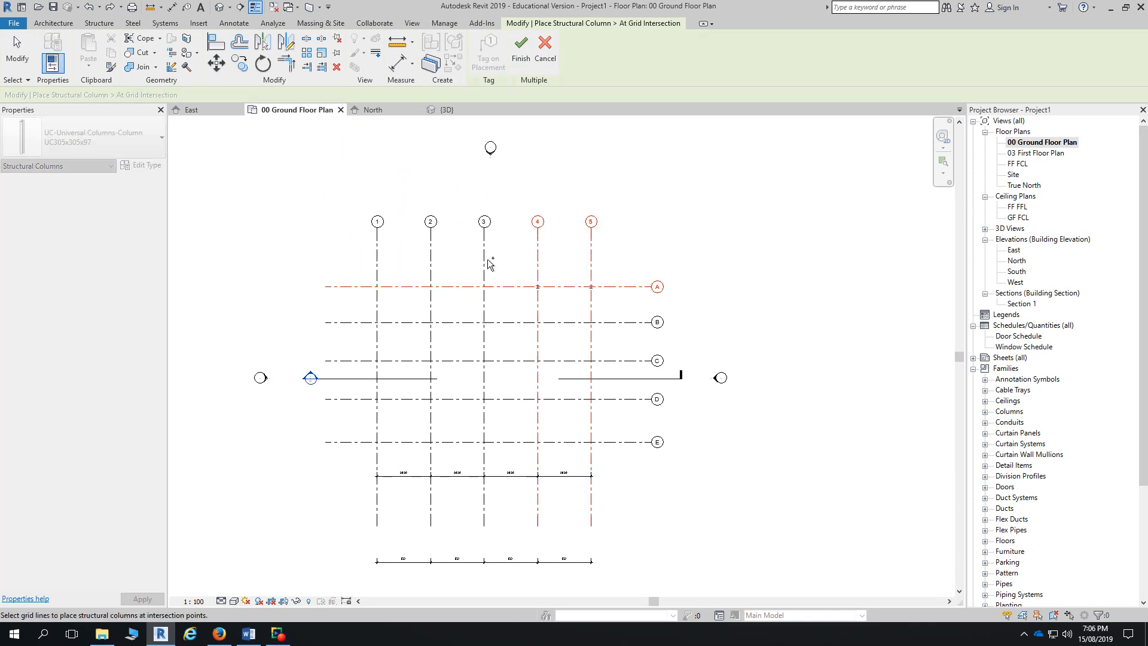
{"action": "left_click", "coordinate": [484, 266], "text": "ctrl"}
{"action": "left_click", "coordinate": [431, 270], "text": "ctrl"}
{"action": "left_click", "coordinate": [378, 275], "text": "ctrl"}
{"action": "left_click", "coordinate": [402, 323], "text": "ctrl"}
{"action": "left_click", "coordinate": [411, 362], "text": "ctrl"}
{"action": "left_click", "coordinate": [414, 400], "text": "ctrl"}
{"action": "left_click", "coordinate": [412, 444], "text": "ctrl"}
{"action": "scroll", "coordinate": [598, 464], "scroll_direction": "up", "scroll_amount": 4}
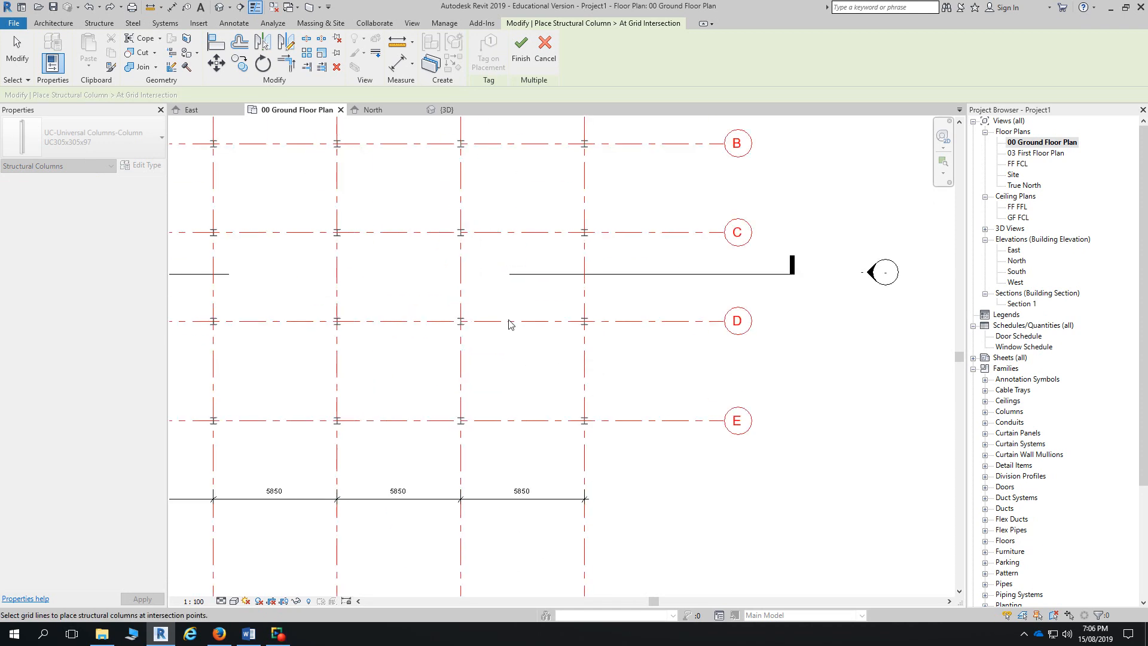
{"action": "scroll", "coordinate": [504, 323], "scroll_direction": "down", "scroll_amount": 2}
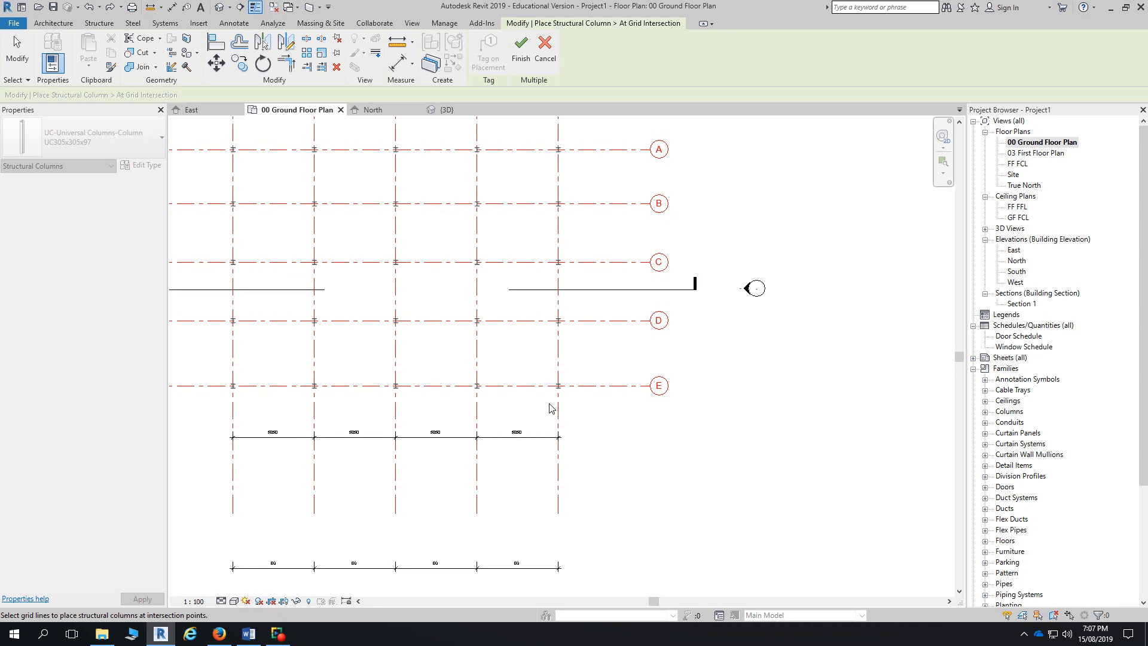
{"action": "left_click", "coordinate": [16, 53]}
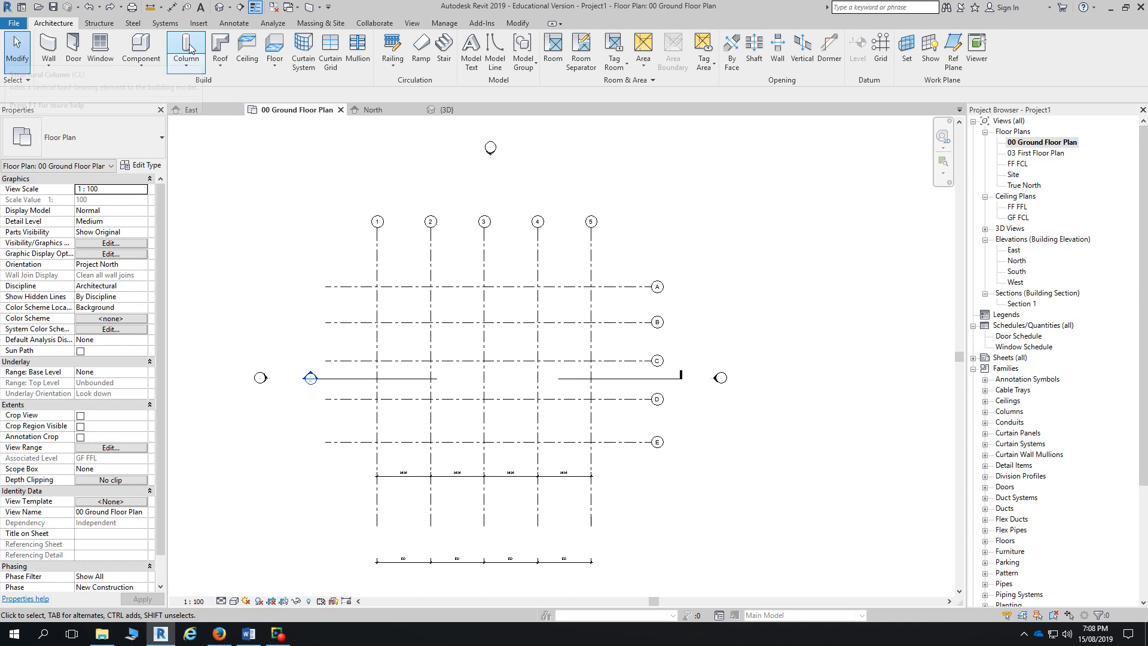
- Start structural column placement at grid intersections, keeping Height at FF FCL
{"action": "left_click", "coordinate": [198, 64]}
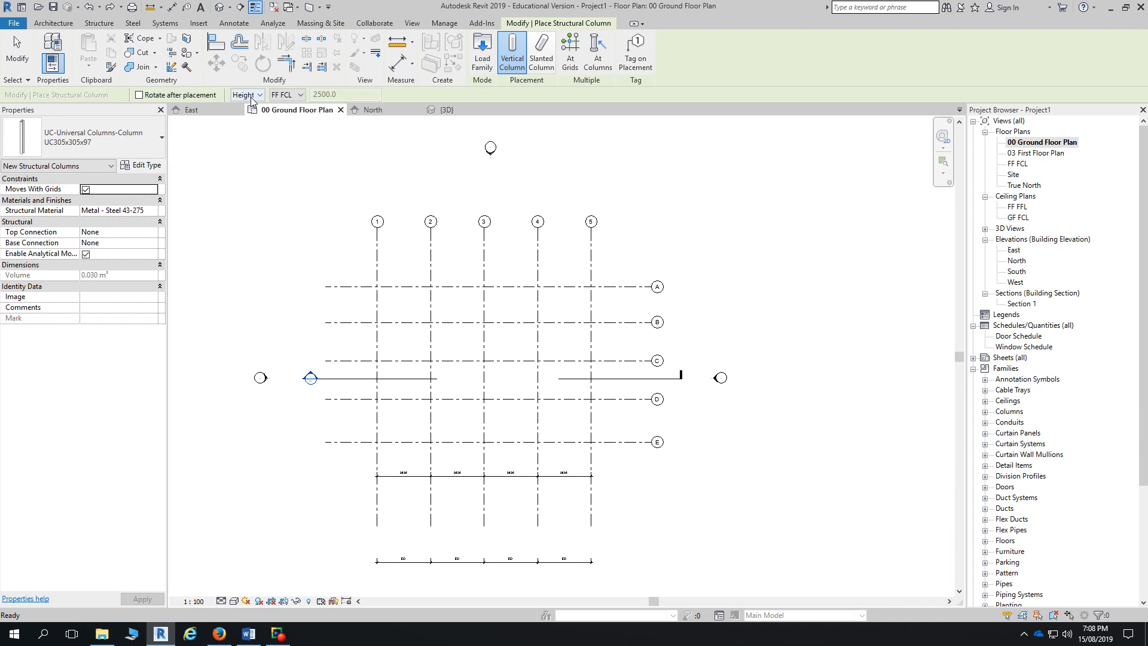
{"action": "left_click", "coordinate": [281, 96]}
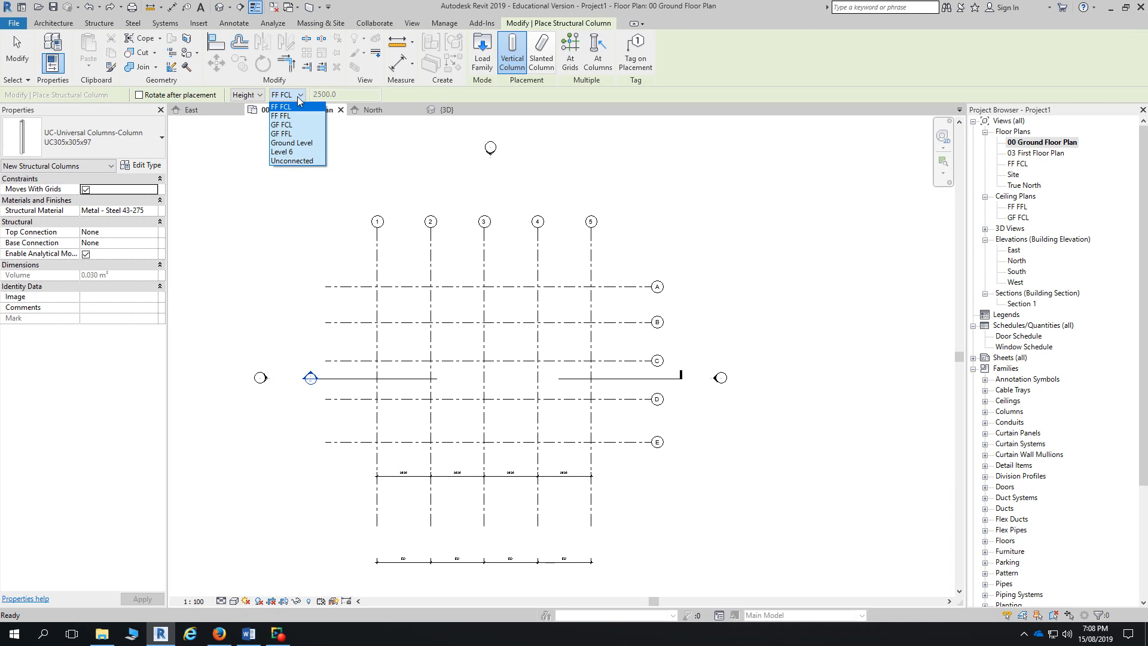
{"action": "left_click", "coordinate": [572, 54]}
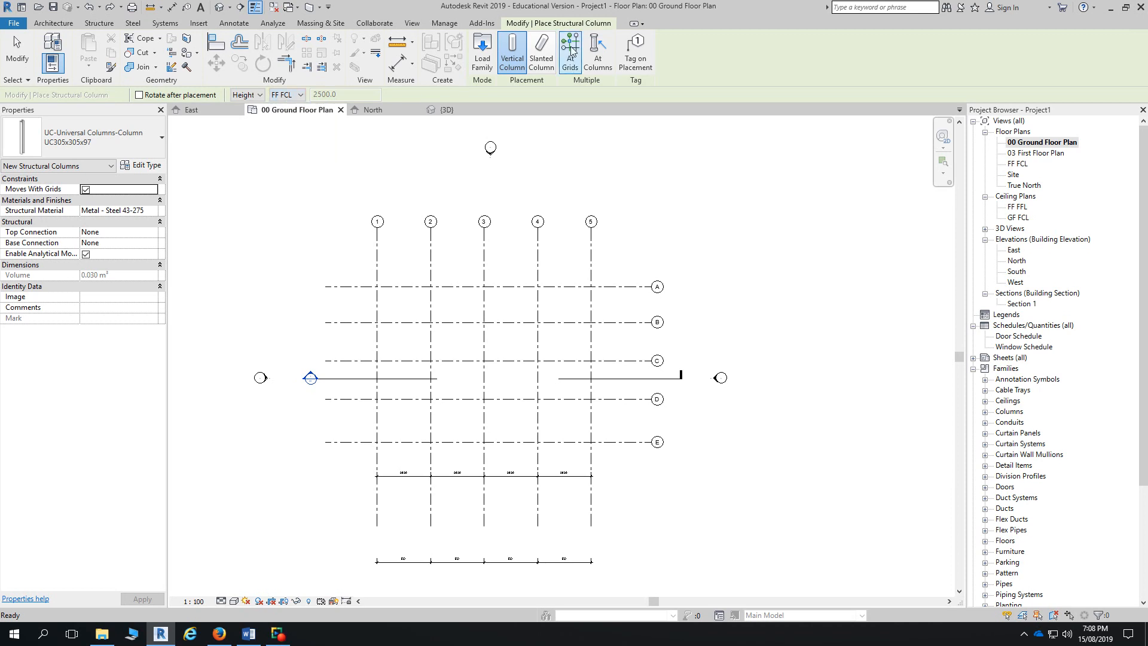
{"action": "left_click", "coordinate": [572, 54]}
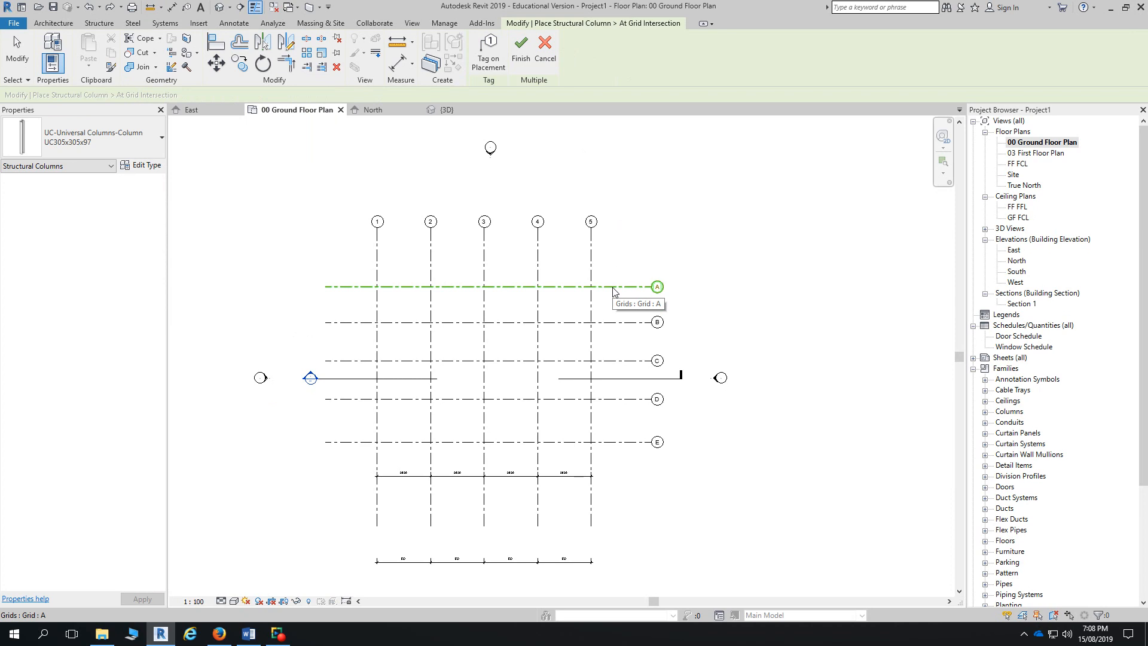
- Pick grids A, 5, 4, 3, 2, 1, B, C, D and E for columns at every crossing
{"action": "left_click", "coordinate": [613, 290]}
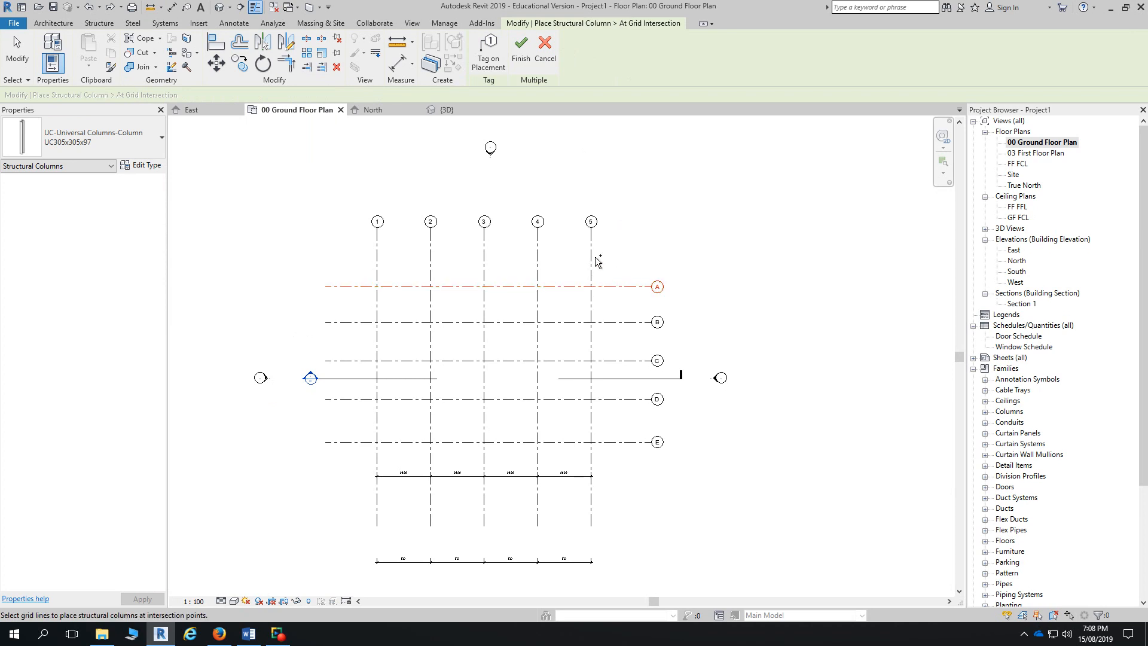
{"action": "left_click", "coordinate": [590, 258], "text": "ctrl"}
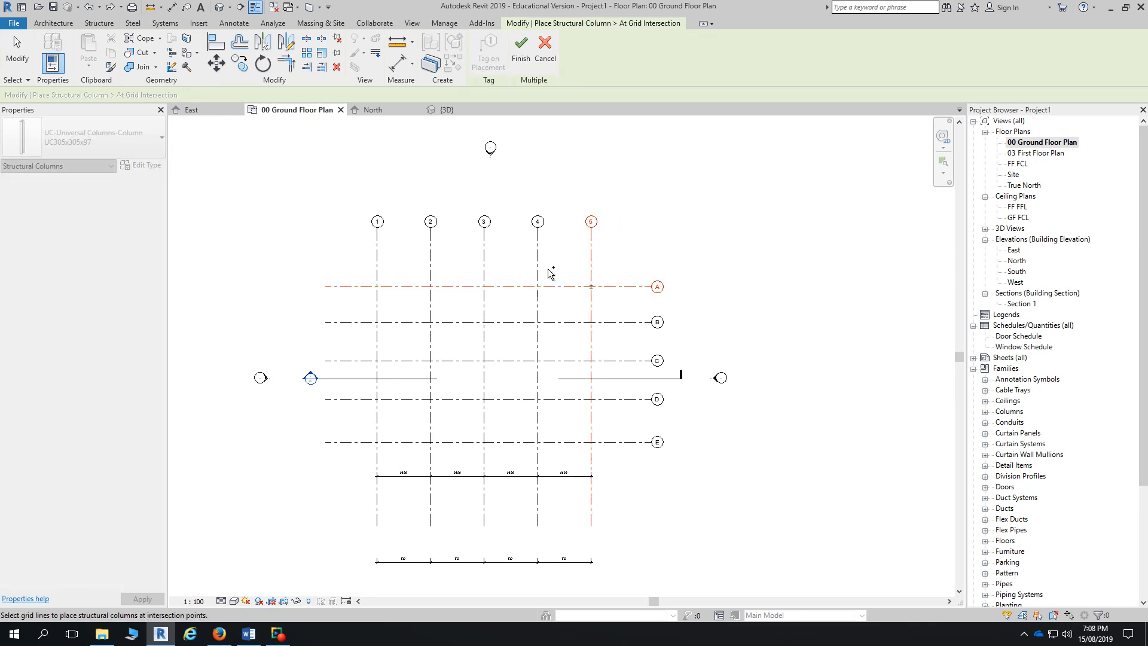
{"action": "left_click", "coordinate": [538, 270], "text": "ctrl"}
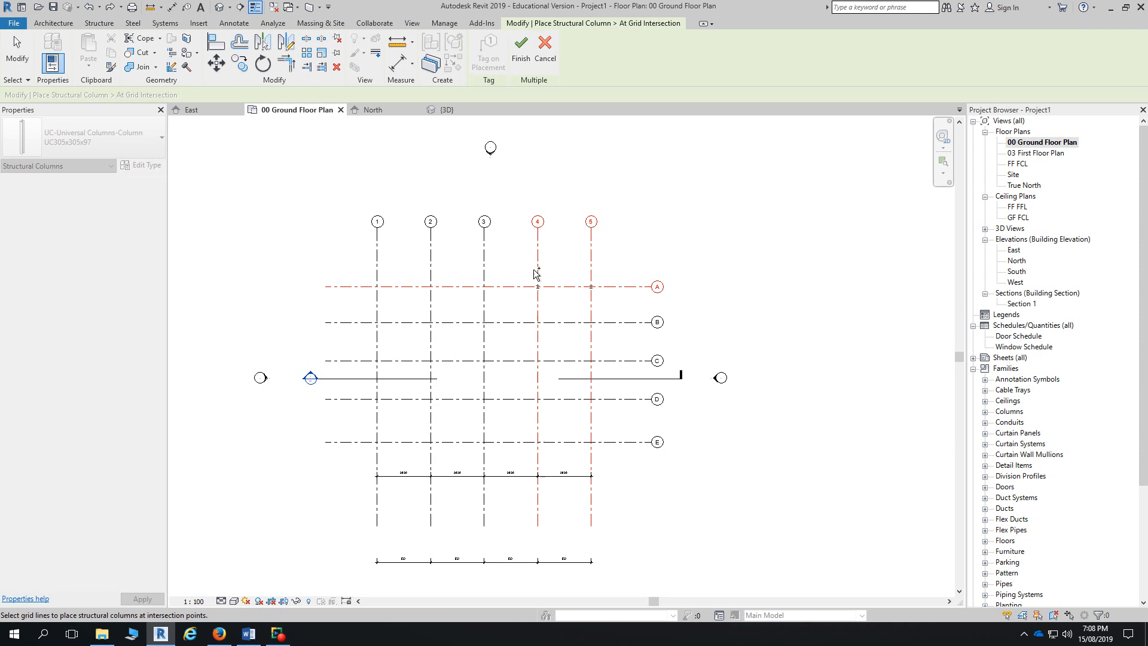
{"action": "left_click", "coordinate": [486, 270], "text": "ctrl"}
{"action": "left_click", "coordinate": [431, 274], "text": "ctrl"}
{"action": "left_click", "coordinate": [378, 275], "text": "ctrl"}
{"action": "left_click", "coordinate": [389, 322], "text": "ctrl"}
{"action": "left_click", "coordinate": [398, 360], "text": "ctrl"}
{"action": "left_click", "coordinate": [410, 399], "text": "ctrl"}
{"action": "left_click", "coordinate": [413, 443], "text": "ctrl"}
- Finish placing UC305x305x97 columns at all picked grid intersections and exit the column tool
{"action": "left_click", "coordinate": [522, 60]}
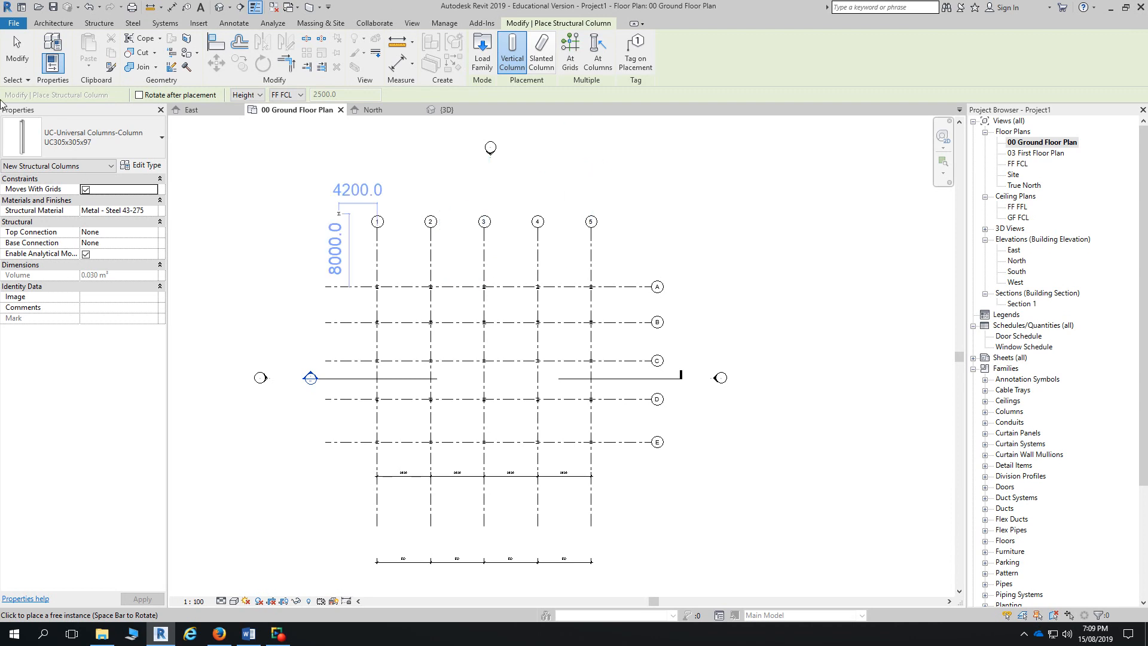
{"action": "left_click", "coordinate": [17, 51]}
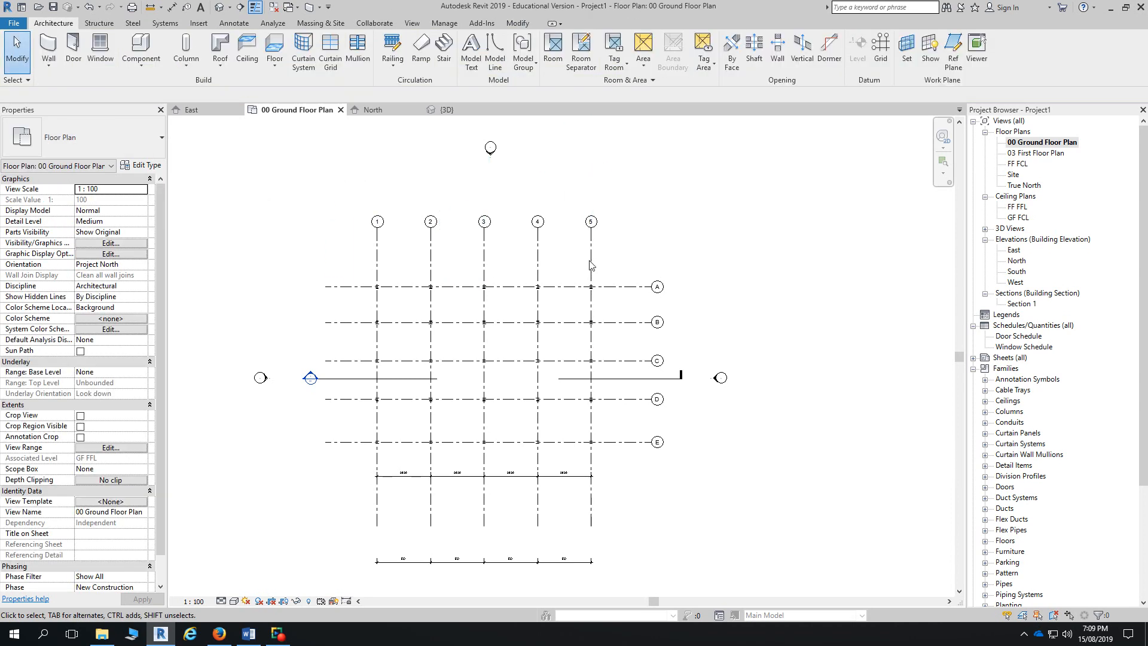
- Nudge grid 5 right until the overall span reads 24680 with 6170 bays, then deselect it
{"action": "left_click", "coordinate": [591, 266]}
{"action": "key", "text": "Right"}
{"action": "key", "text": "Right"}
{"action": "key", "text": "Right"}
{"action": "key", "text": "Right"}
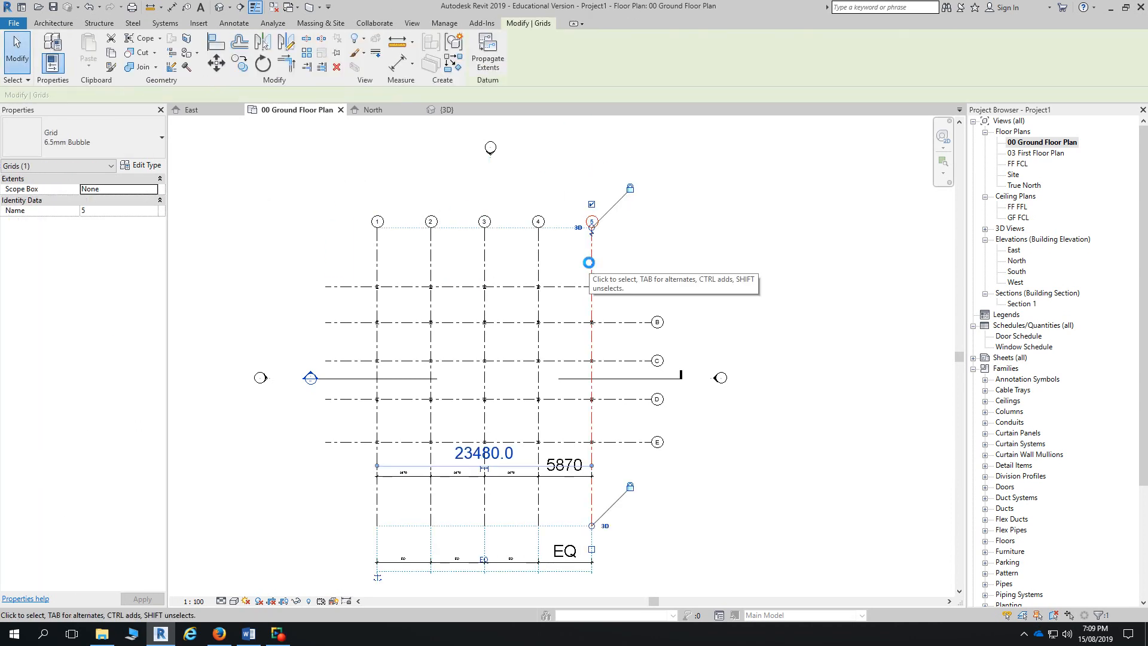
{"action": "key", "text": "Right"}
{"action": "key", "text": "Right"}
{"action": "key", "text": "Right"}
{"action": "key", "text": "Right"}
{"action": "key", "text": "Right"}
{"action": "key", "text": "Right"}
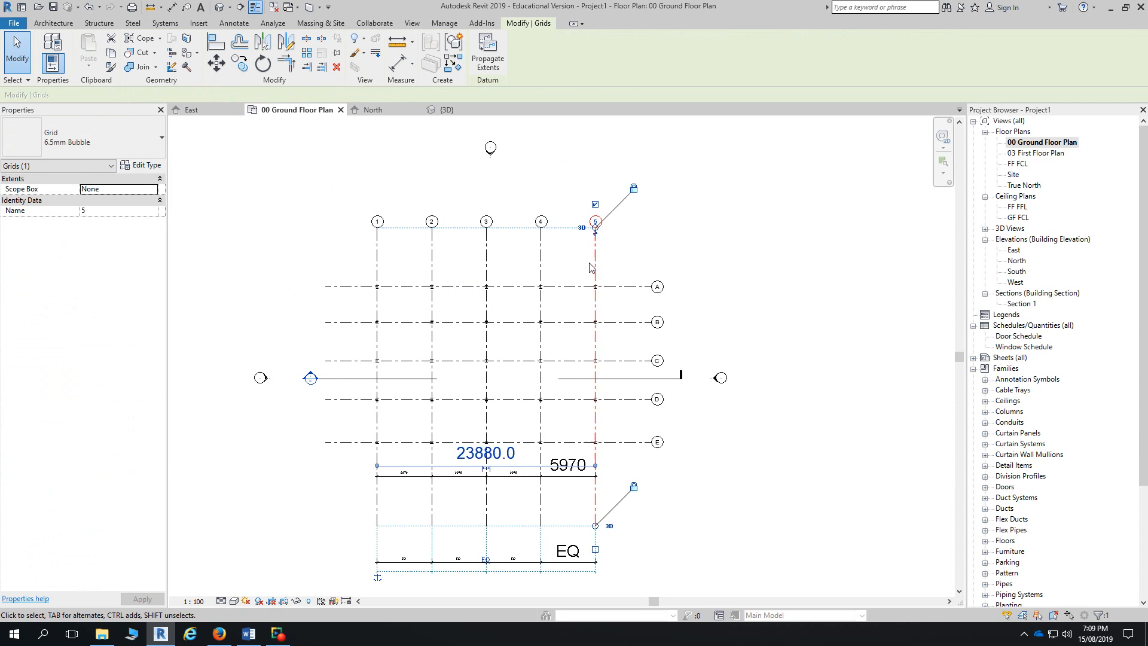
{"action": "key", "text": "Right"}
{"action": "key", "text": "Right"}
{"action": "key", "text": "Right"}
{"action": "key", "text": "Right"}
{"action": "key", "text": "Right"}
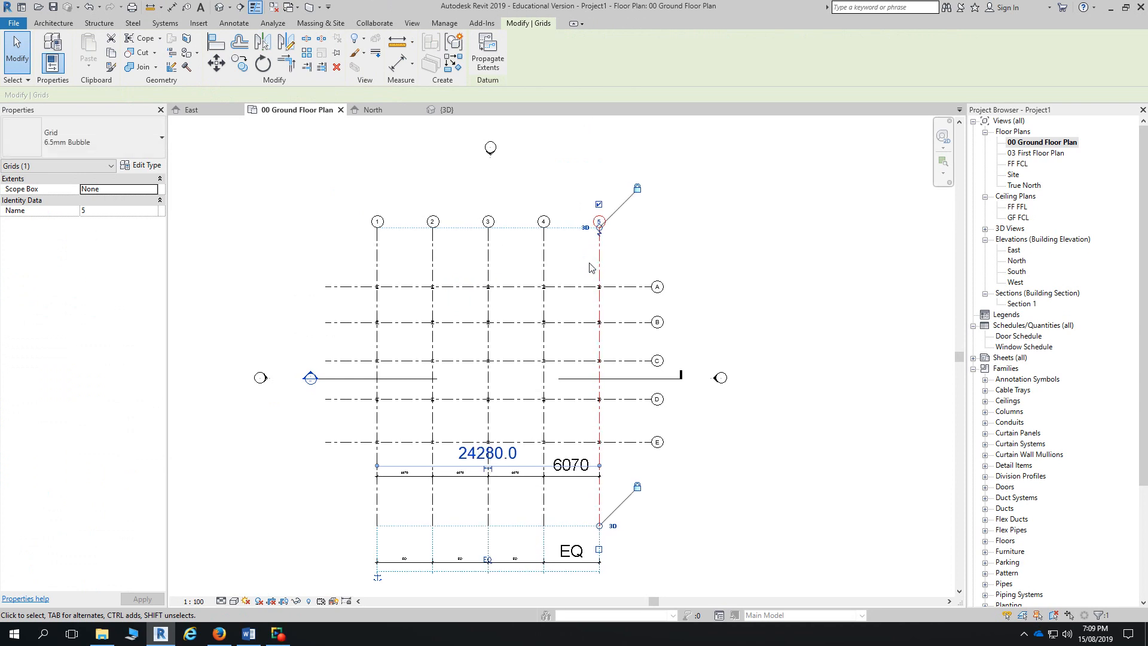
{"action": "key", "text": "Right"}
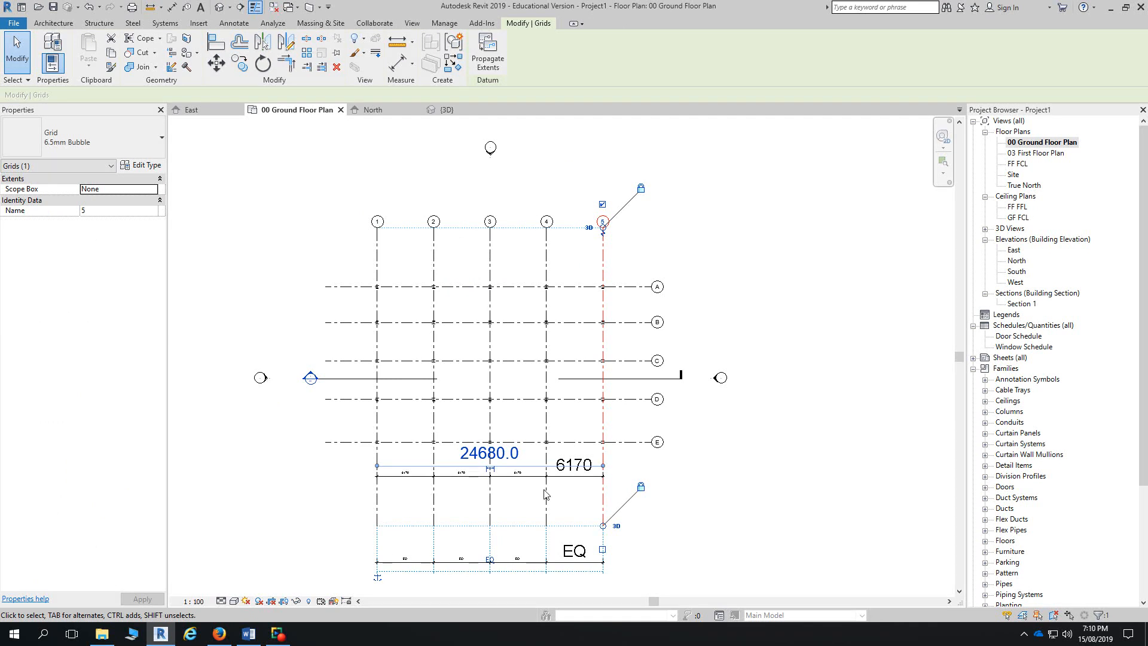
{"action": "scroll", "coordinate": [544, 494], "scroll_direction": "up", "scroll_amount": 5}
{"action": "scroll", "coordinate": [544, 494], "scroll_direction": "down", "scroll_amount": 2}
{"action": "scroll", "coordinate": [544, 494], "scroll_direction": "down", "scroll_amount": 2}
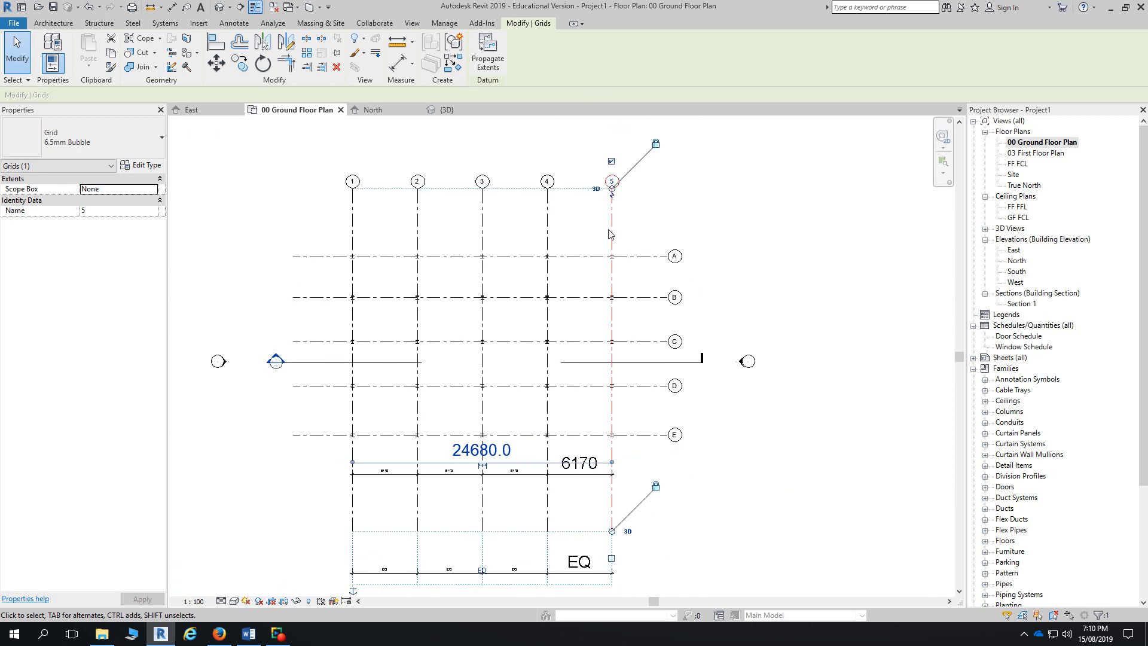
{"action": "left_click", "coordinate": [739, 509]}
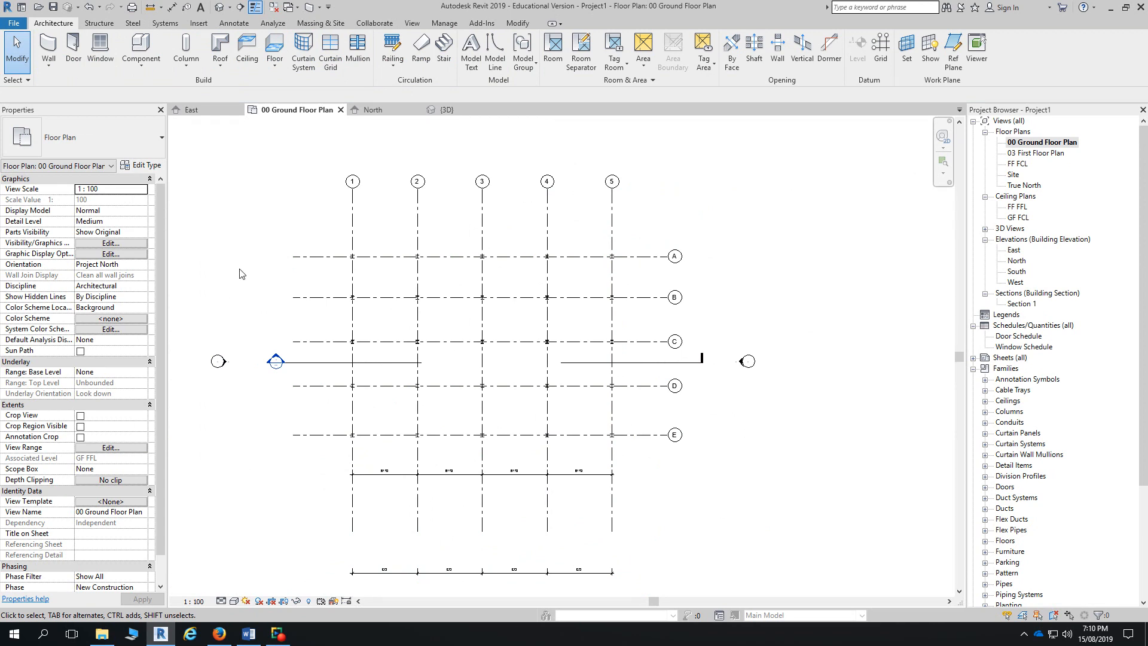
- Close the 00 Ground Floor Plan, East, North and {3D} views of Project1
{"action": "left_click", "coordinate": [340, 110]}
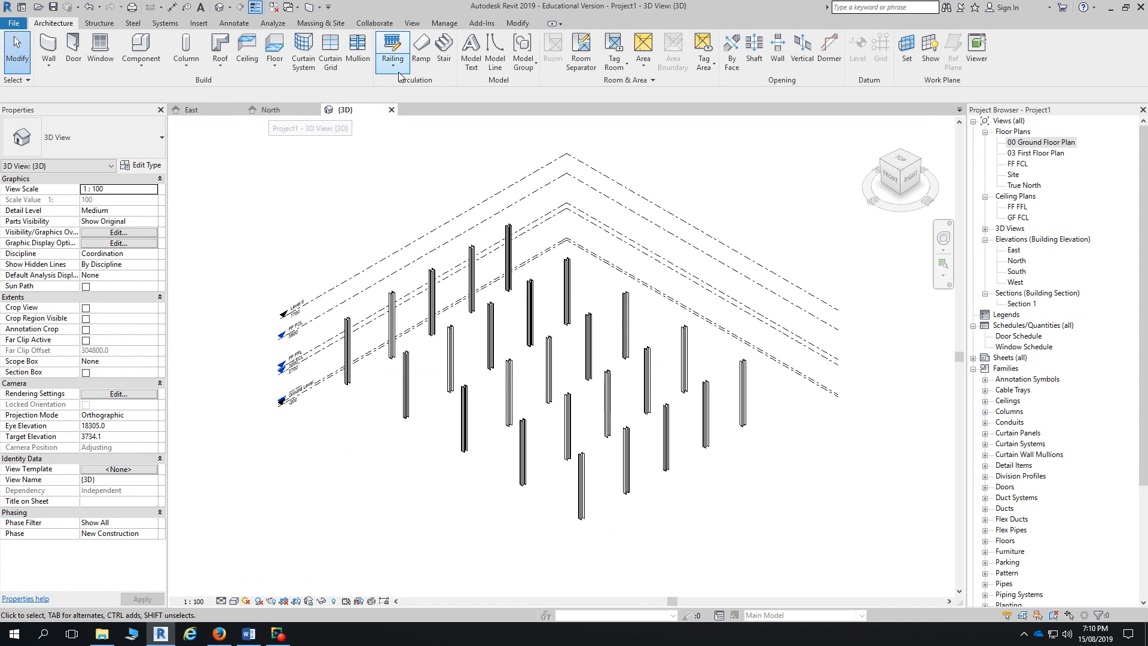
{"action": "left_click", "coordinate": [275, 8]}
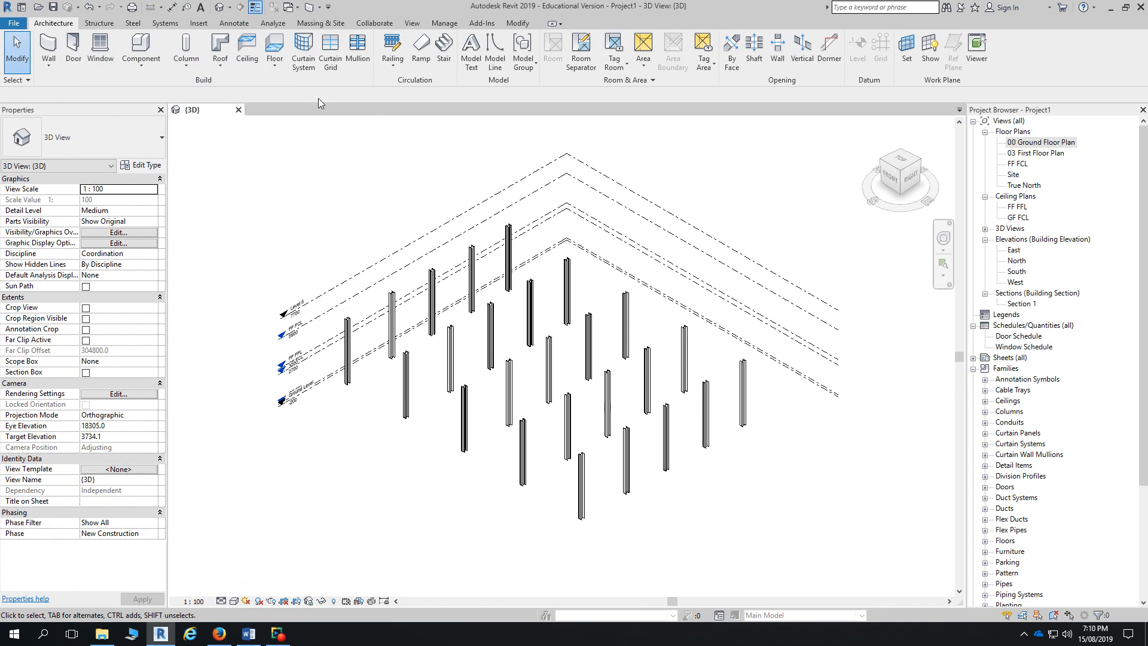
{"action": "left_click", "coordinate": [238, 110]}
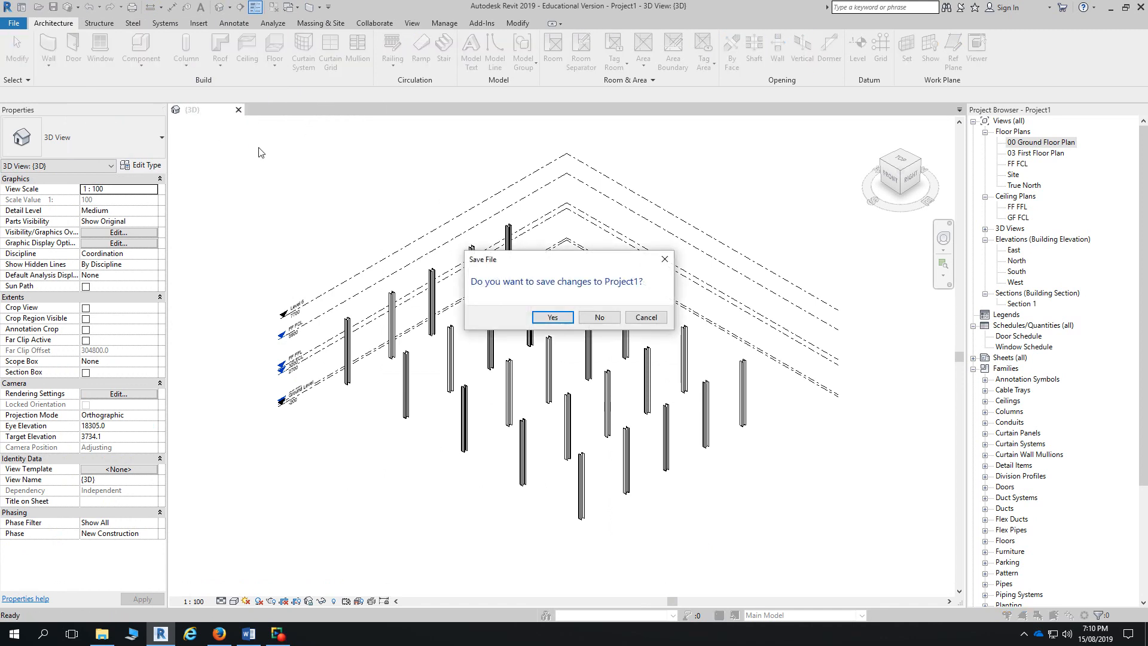
- Close Project1 without saving changes and minimize Revit to show the desktop
{"action": "left_click", "coordinate": [598, 318]}
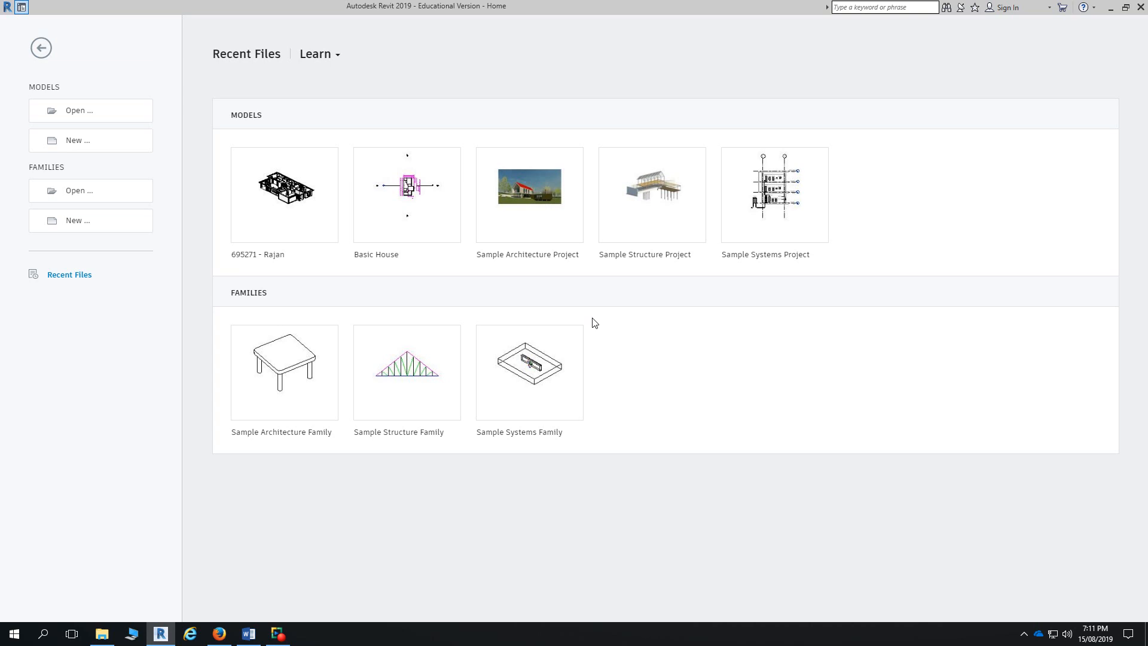
{"action": "left_click", "coordinate": [1109, 7]}
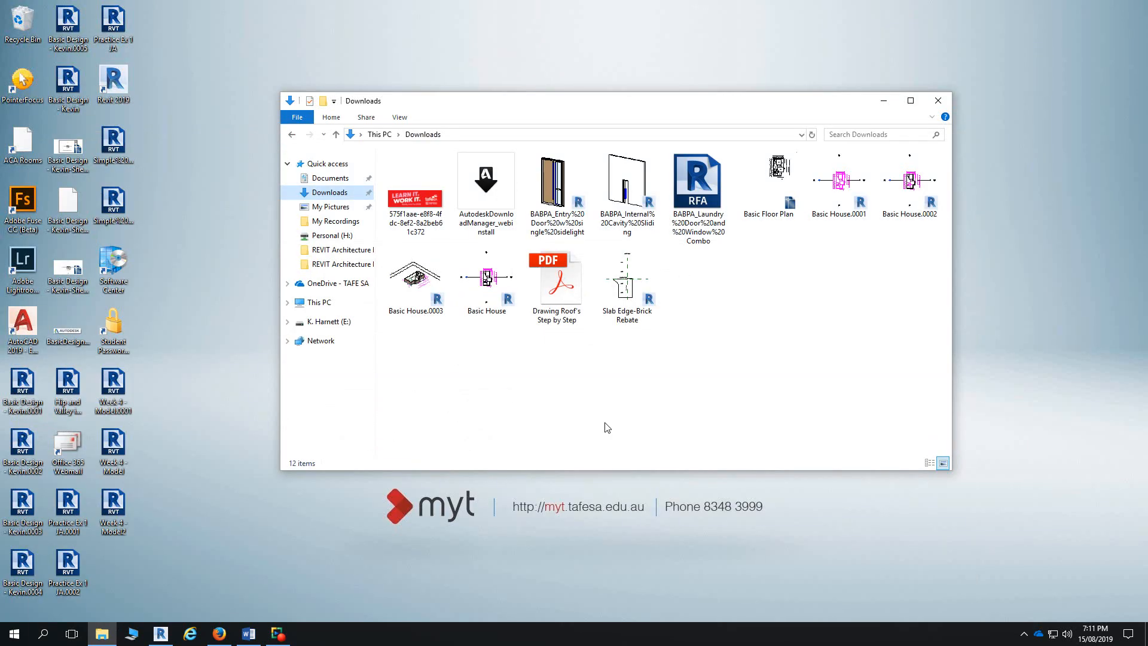
- Bring up the REVIT Architecture course in Firefox and return to the normal editing role
{"action": "left_click", "coordinate": [214, 638]}
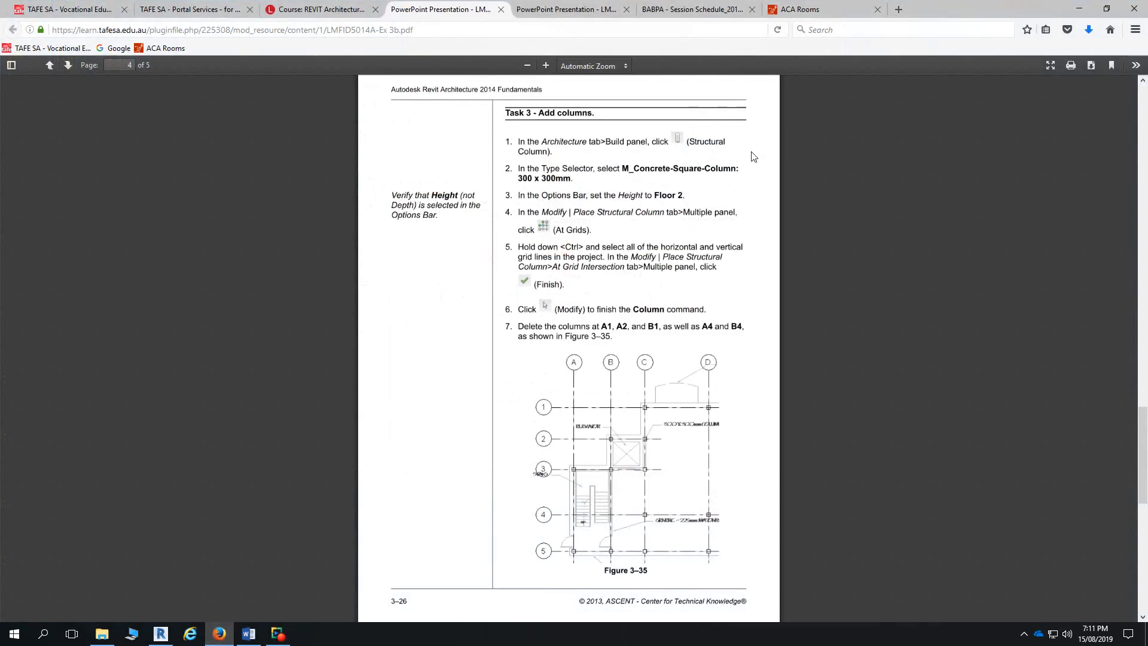
{"action": "left_click", "coordinate": [314, 9]}
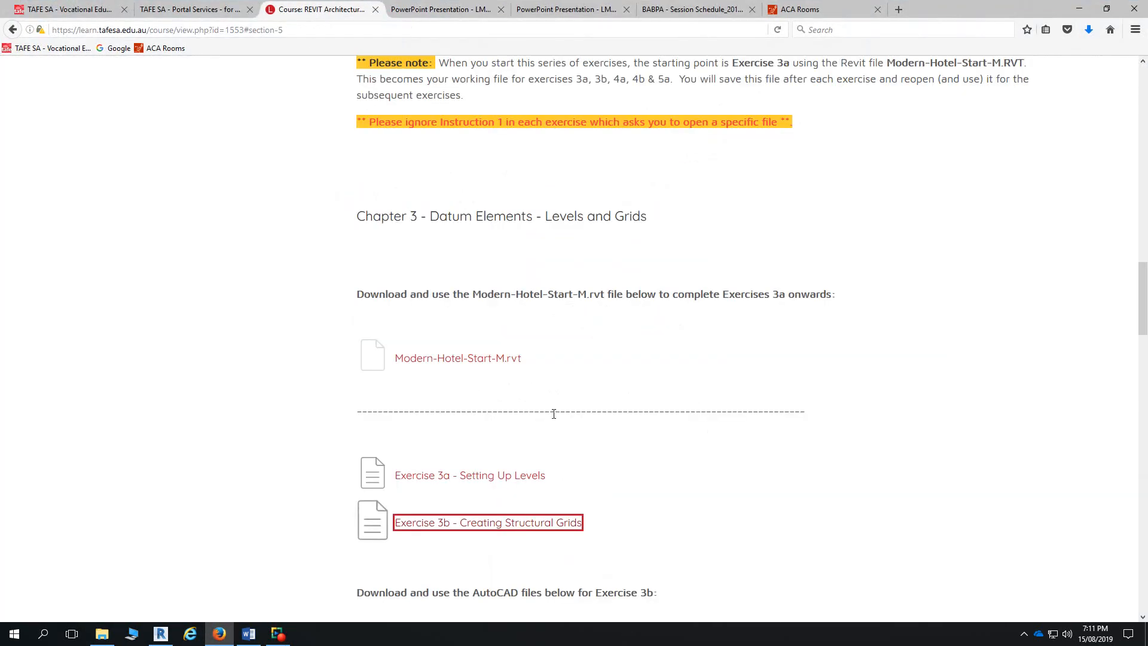
{"action": "scroll", "coordinate": [600, 381], "scroll_direction": "up", "scroll_amount": 8}
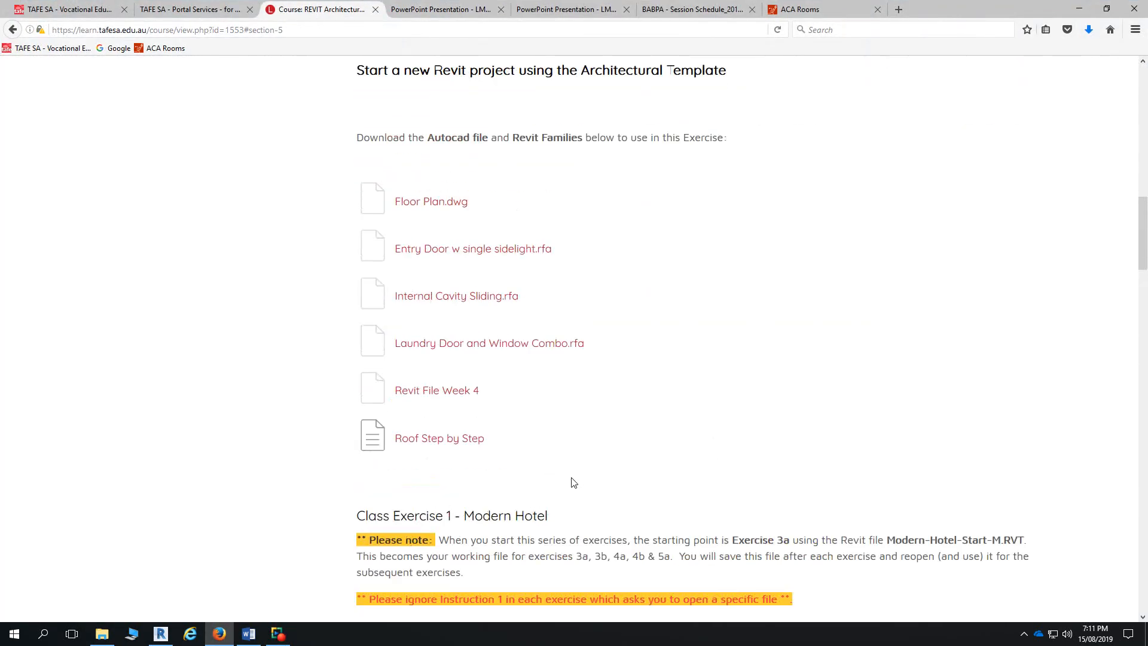
{"action": "scroll", "coordinate": [573, 483], "scroll_direction": "up", "scroll_amount": 1}
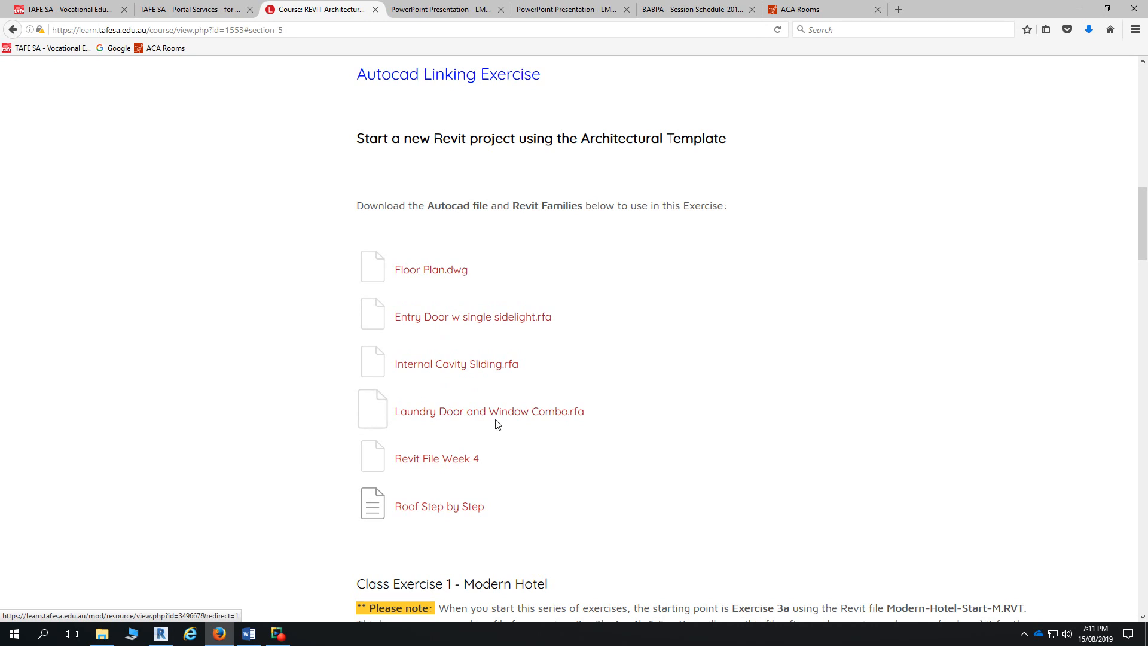
{"action": "scroll", "coordinate": [1028, 331], "scroll_direction": "up", "scroll_amount": 15}
{"action": "left_click", "coordinate": [1084, 111]}
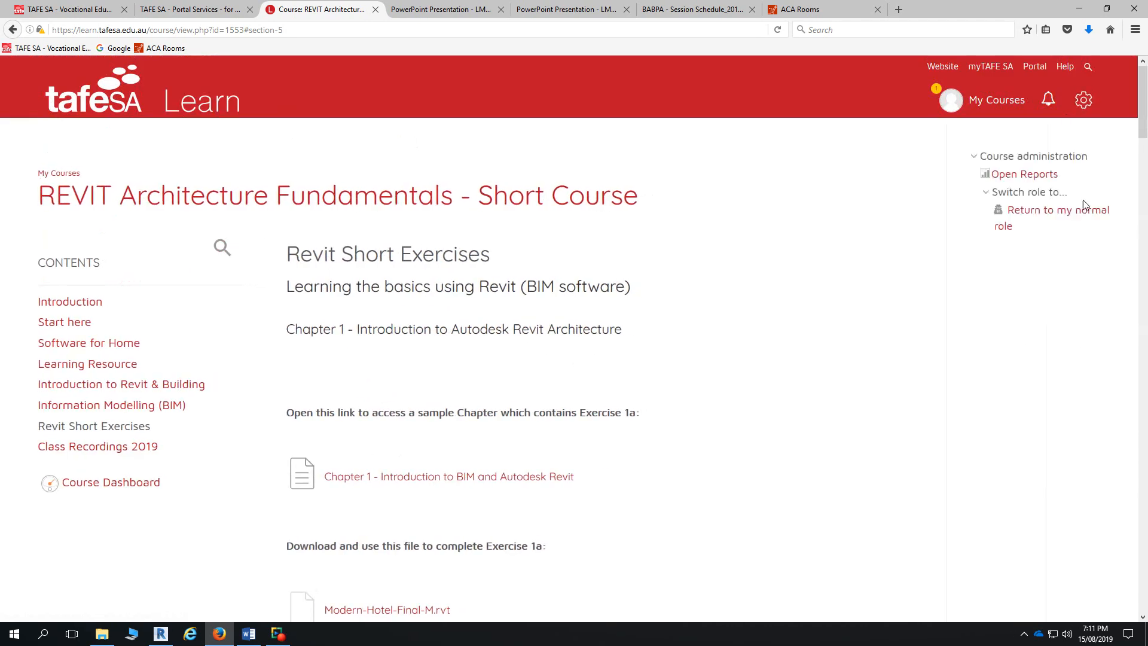
{"action": "left_click", "coordinate": [1053, 211]}
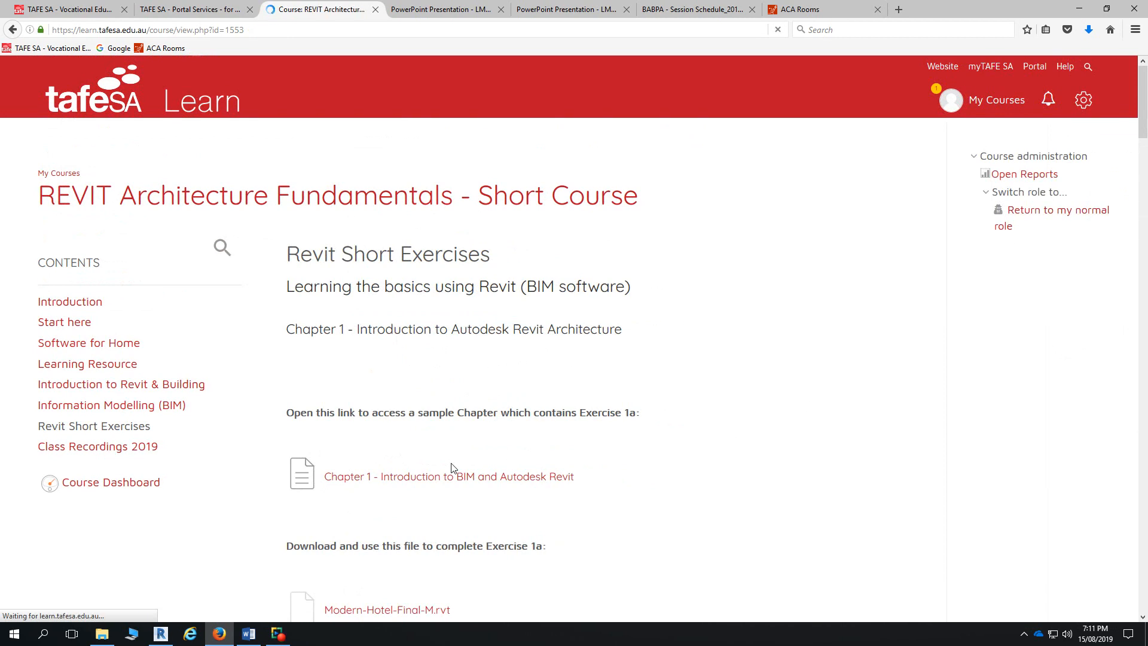
- Hide 'Revit File Week 4' and 'Roof Step by Step' in Revit Short Exercises from students
{"action": "scroll", "coordinate": [477, 485], "scroll_direction": "down", "scroll_amount": 14}
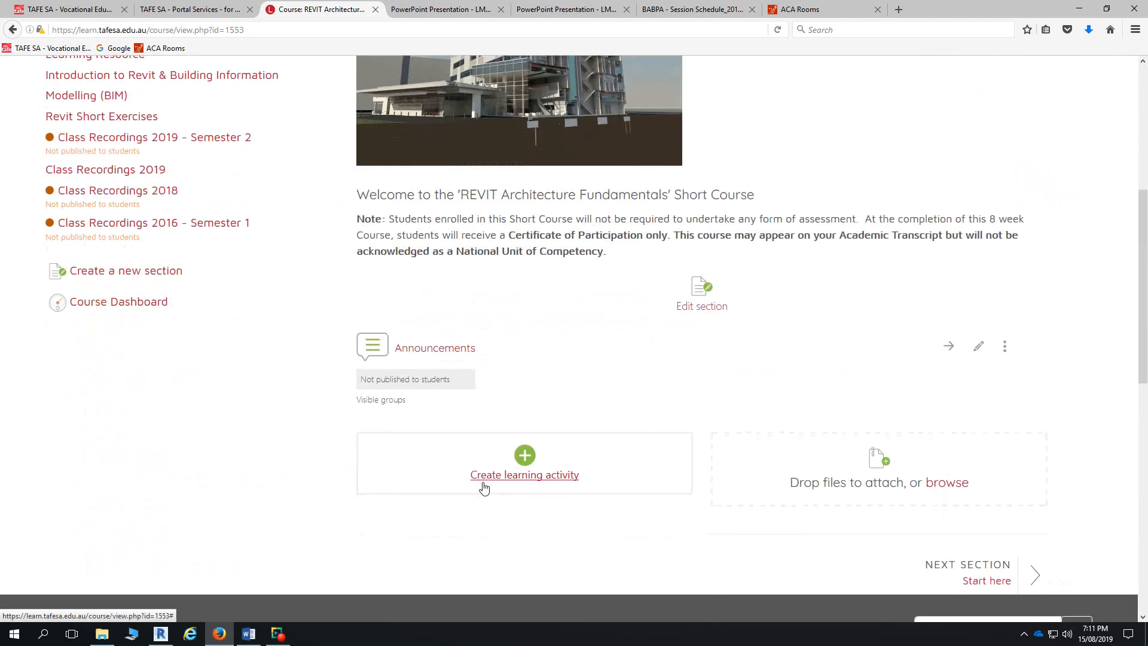
{"action": "scroll", "coordinate": [149, 272], "scroll_direction": "up", "scroll_amount": 9}
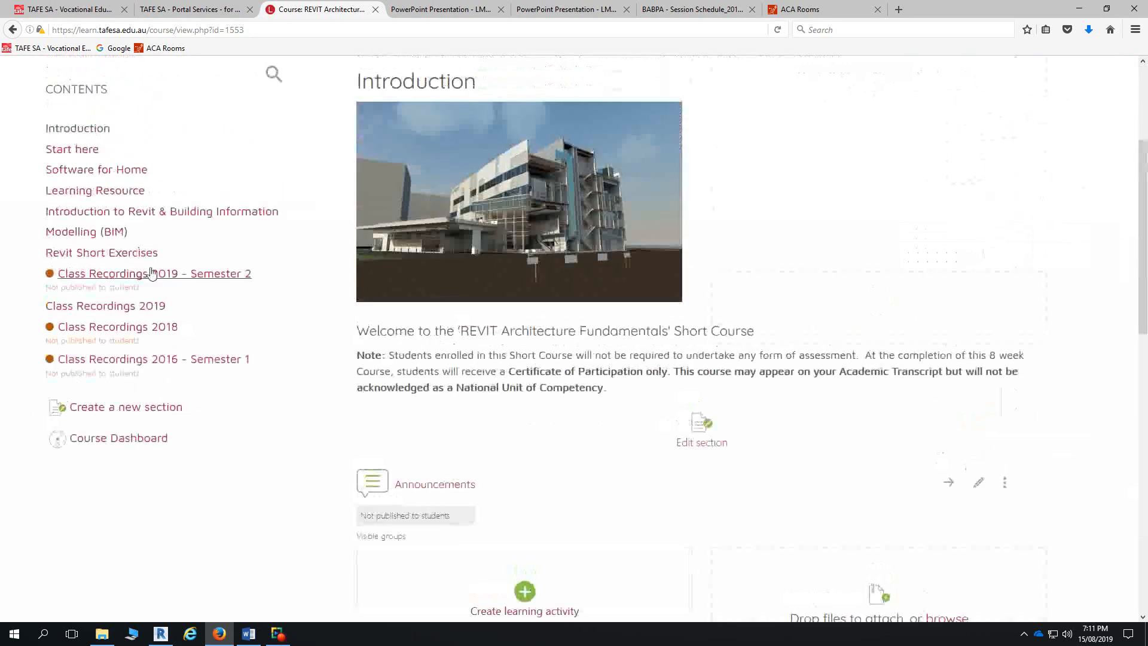
{"action": "left_click", "coordinate": [112, 254]}
{"action": "scroll", "coordinate": [644, 401], "scroll_direction": "down", "scroll_amount": 15}
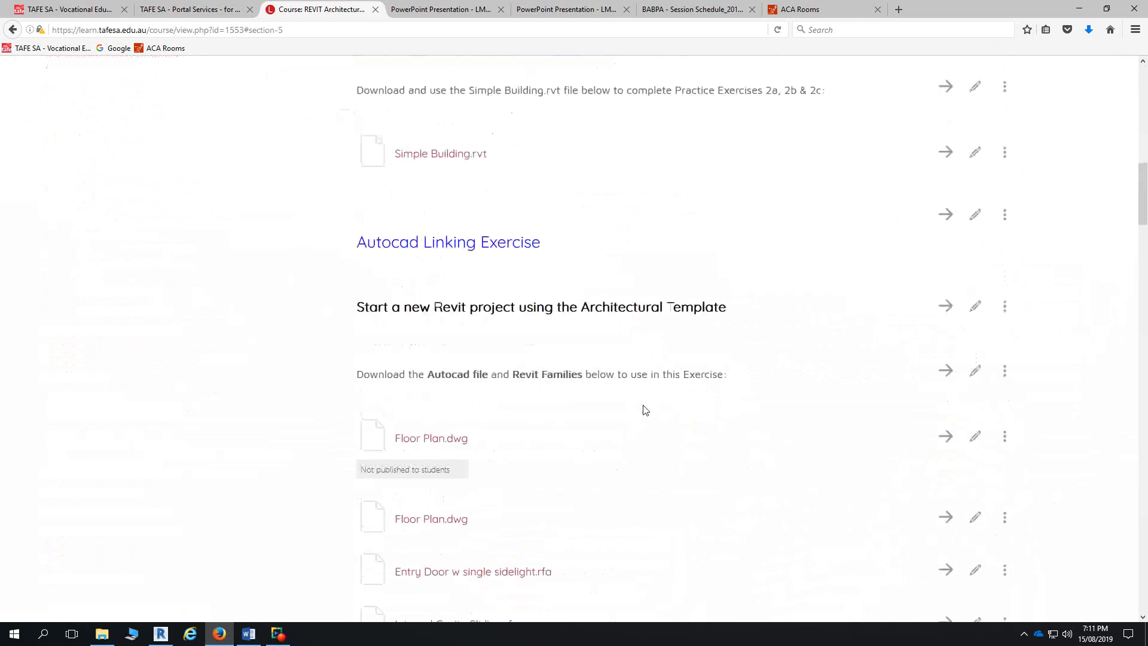
{"action": "scroll", "coordinate": [578, 339], "scroll_direction": "up", "scroll_amount": 4}
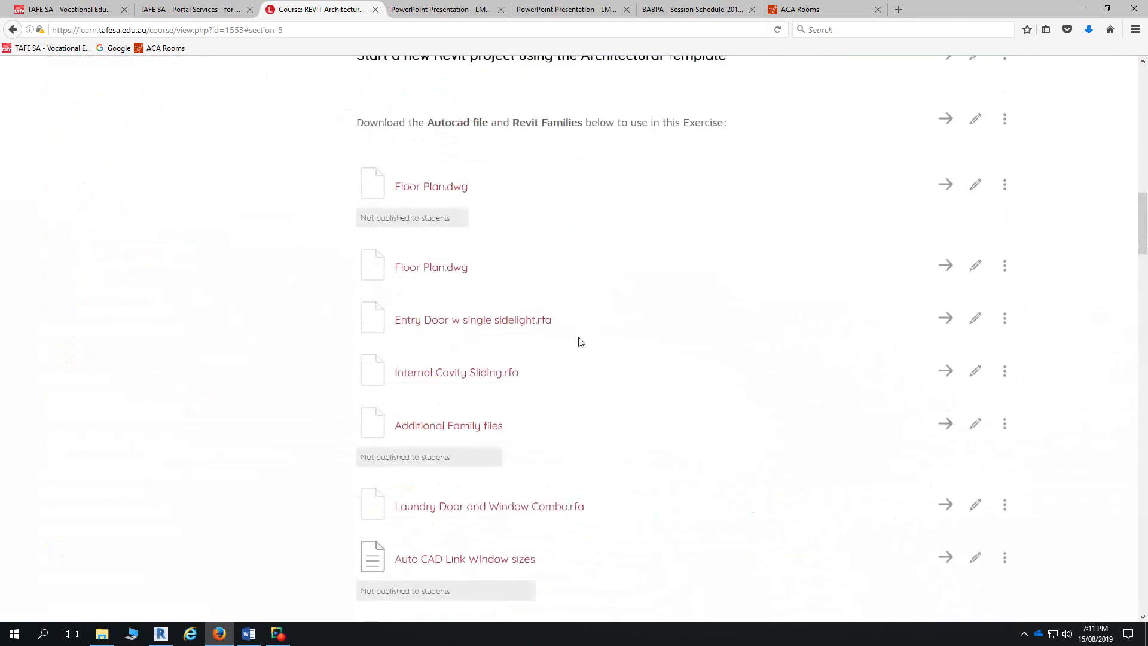
{"action": "scroll", "coordinate": [571, 412], "scroll_direction": "down", "scroll_amount": 4}
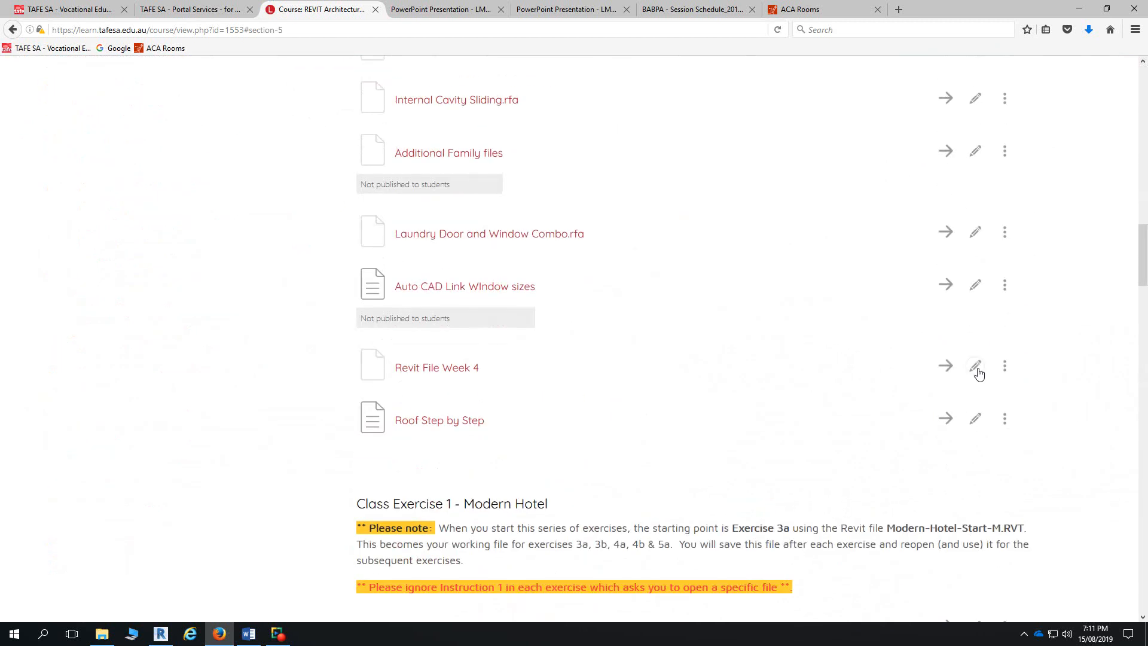
{"action": "left_click", "coordinate": [1005, 366]}
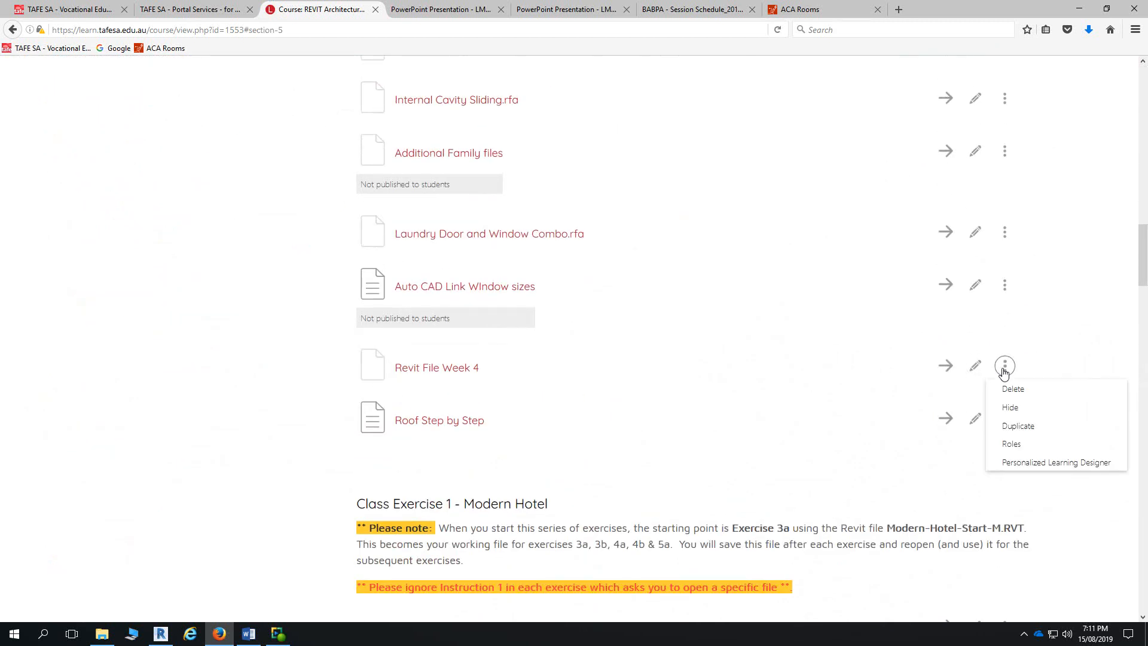
{"action": "left_click", "coordinate": [1014, 407]}
{"action": "left_click", "coordinate": [1010, 454]}
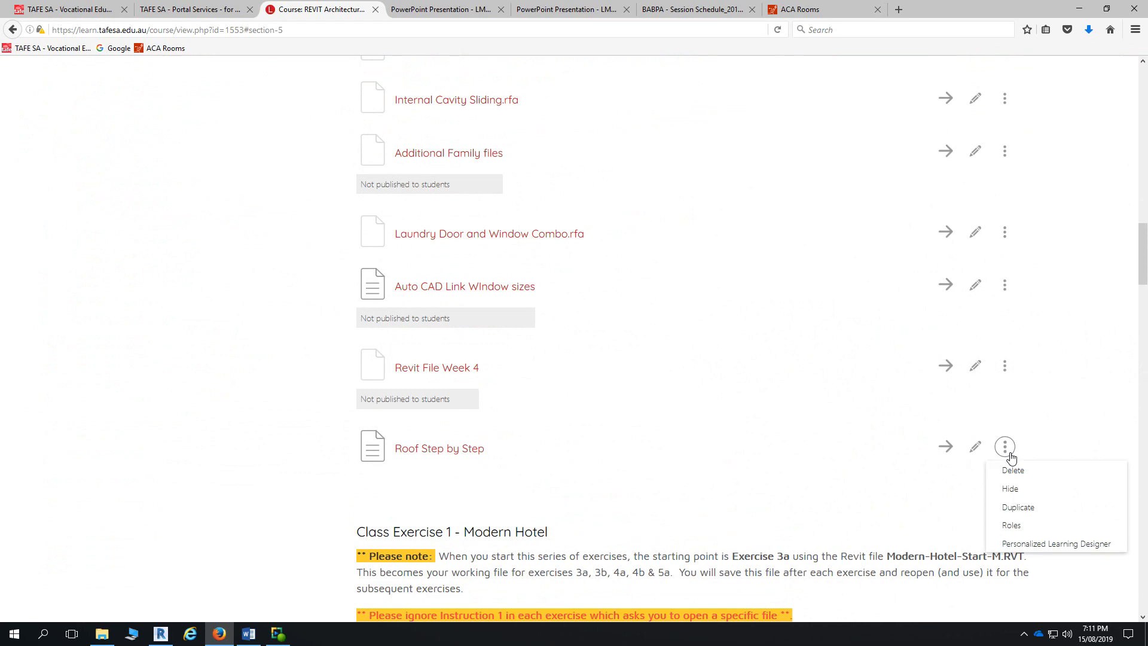
{"action": "left_click", "coordinate": [1012, 489]}
- Switch role to Student and open the Revit Short Exercises section
{"action": "scroll", "coordinate": [905, 464], "scroll_direction": "down", "scroll_amount": 1}
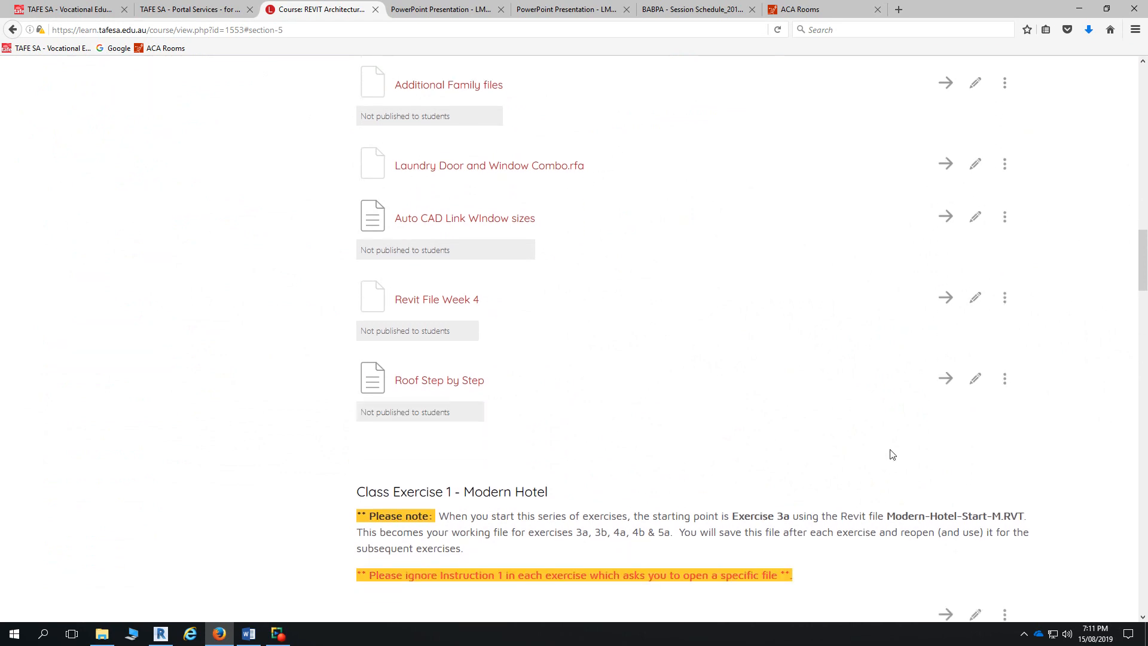
{"action": "scroll", "coordinate": [910, 423], "scroll_direction": "up", "scroll_amount": 20}
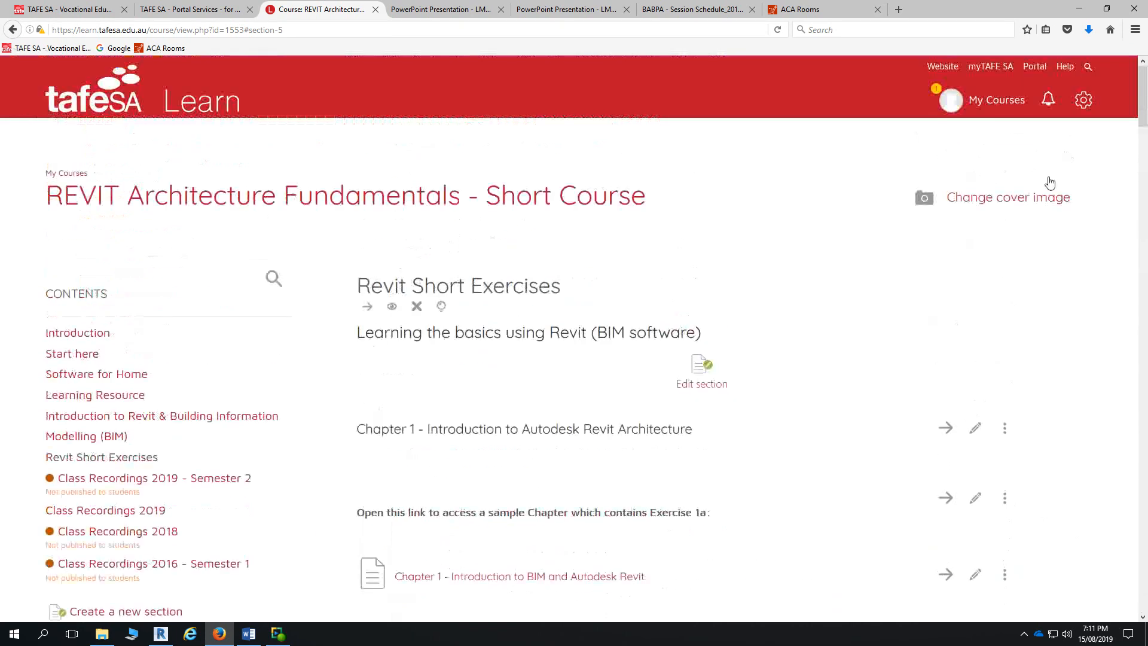
{"action": "left_click", "coordinate": [1083, 99]}
{"action": "left_click", "coordinate": [1030, 477]}
{"action": "left_click", "coordinate": [1036, 532]}
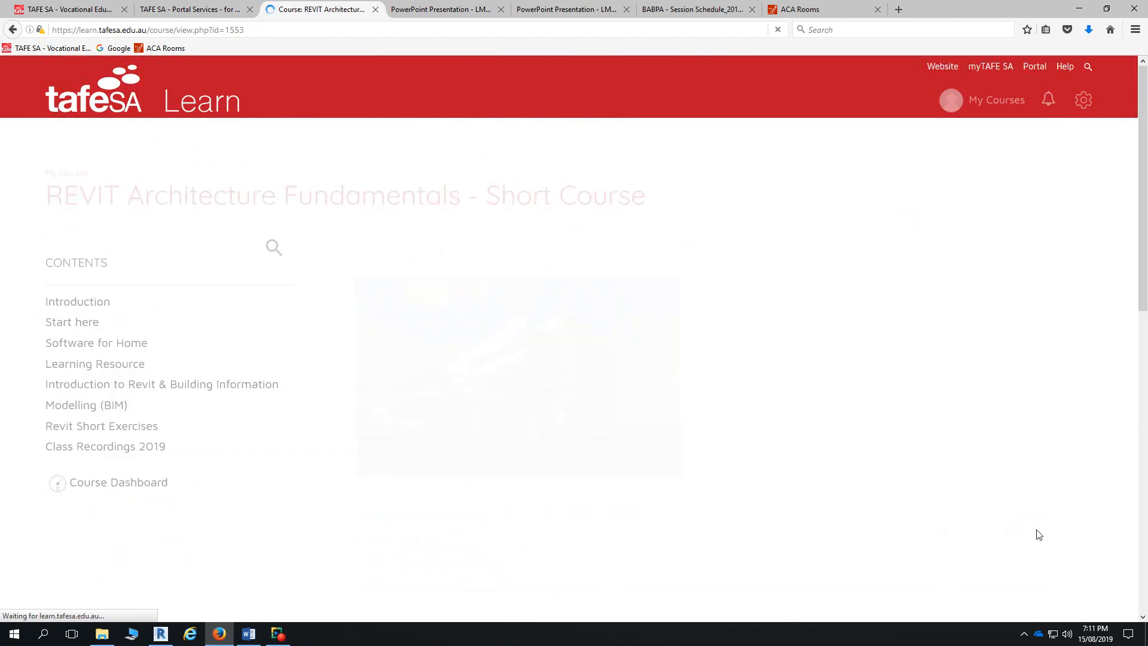
{"action": "scroll", "coordinate": [740, 473], "scroll_direction": "down", "scroll_amount": 5}
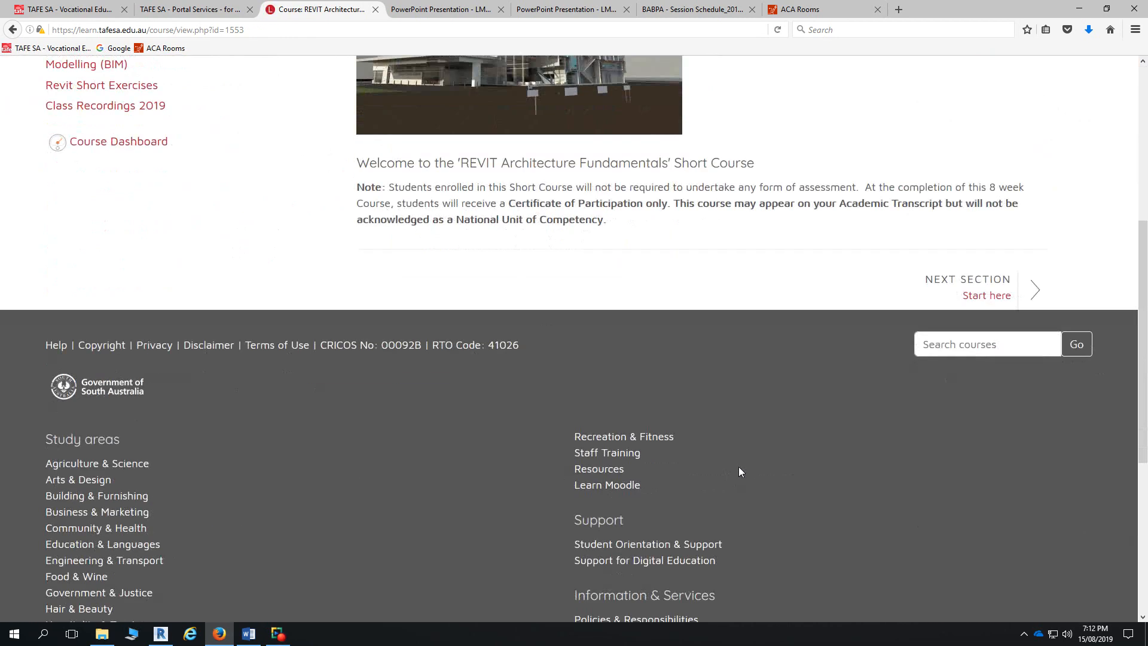
{"action": "scroll", "coordinate": [738, 467], "scroll_direction": "up", "scroll_amount": 5}
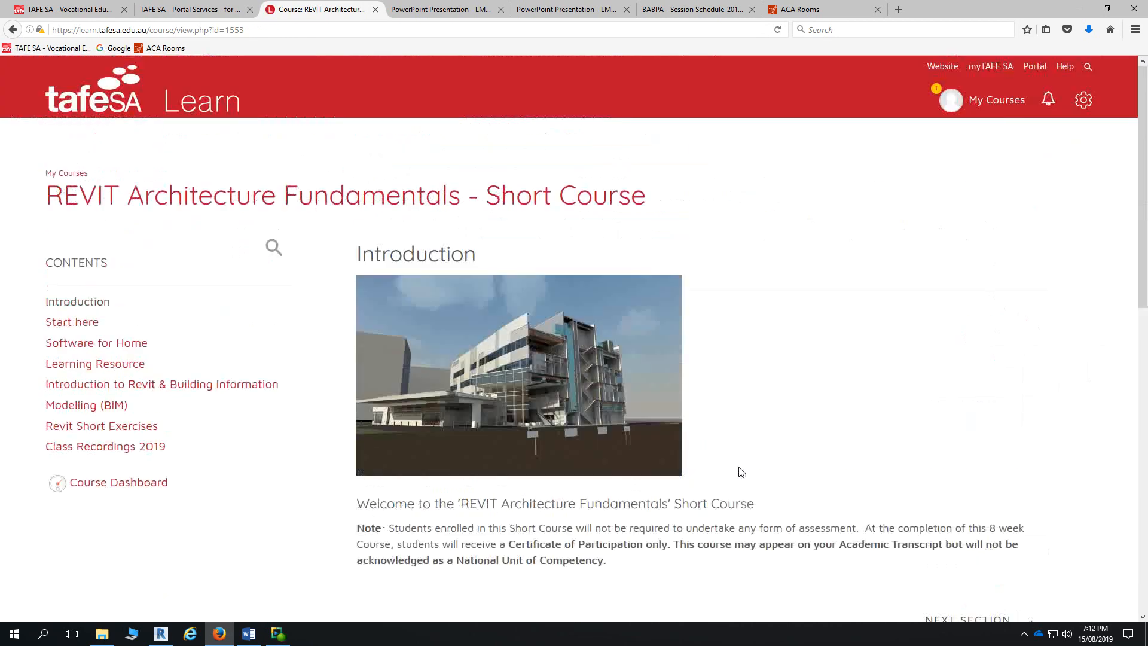
{"action": "left_click", "coordinate": [97, 425]}
- Download and save the Entry Door w single sidelight.rfa family to the computer
{"action": "scroll", "coordinate": [619, 480], "scroll_direction": "down", "scroll_amount": 4}
{"action": "scroll", "coordinate": [619, 481], "scroll_direction": "down", "scroll_amount": 10}
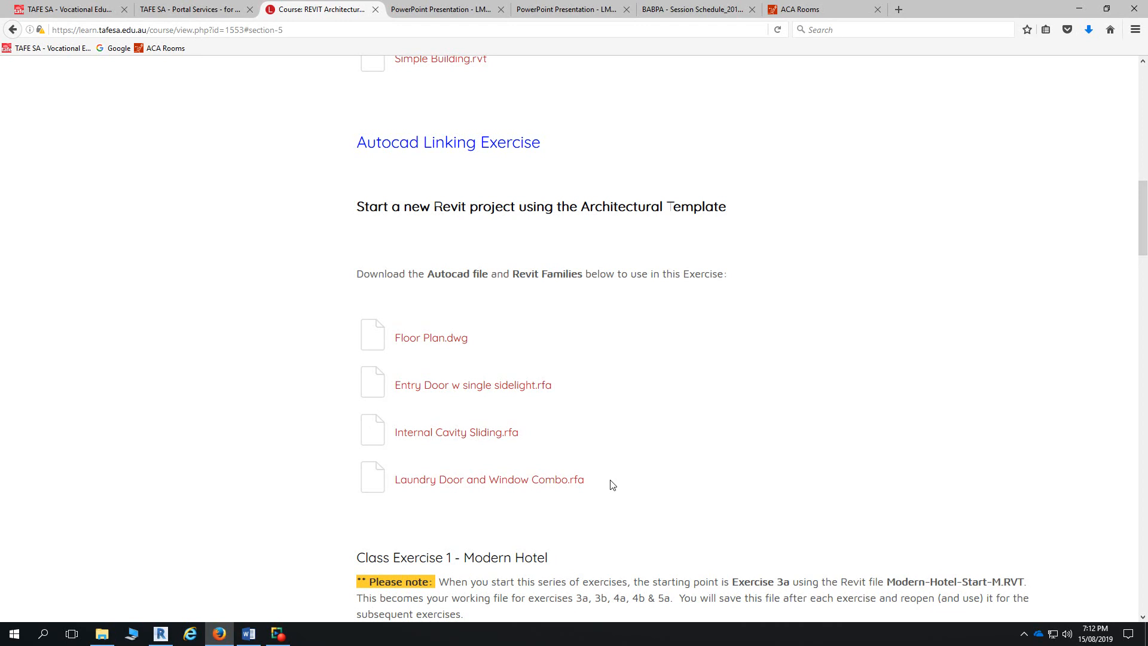
{"action": "left_click", "coordinate": [485, 385]}
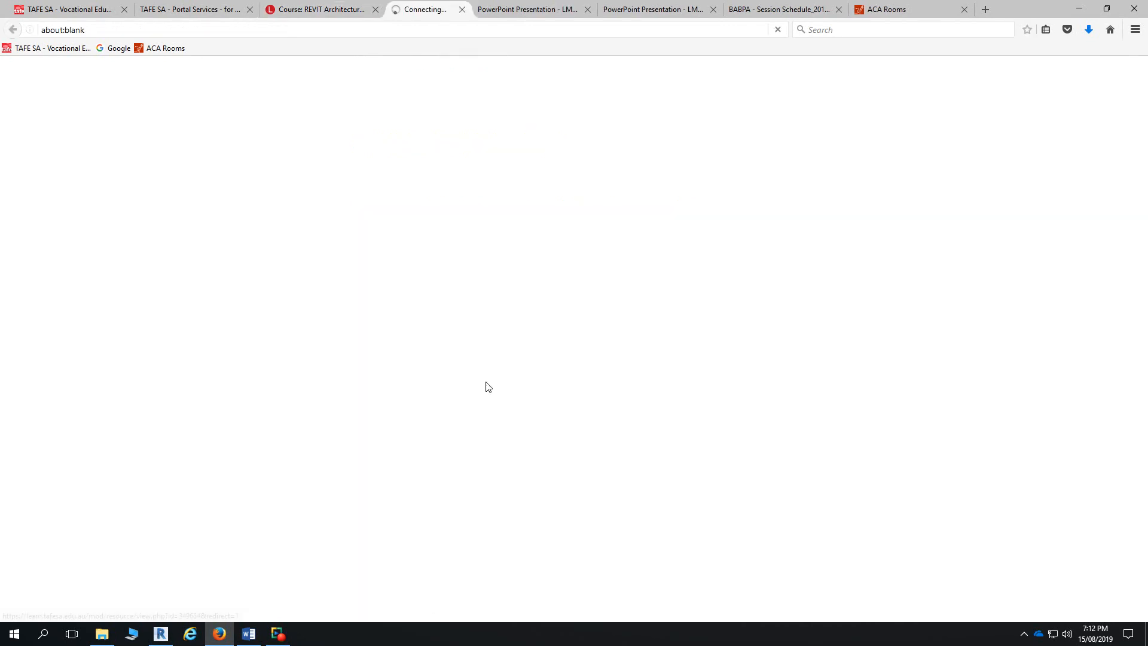
{"action": "left_click", "coordinate": [488, 333]}
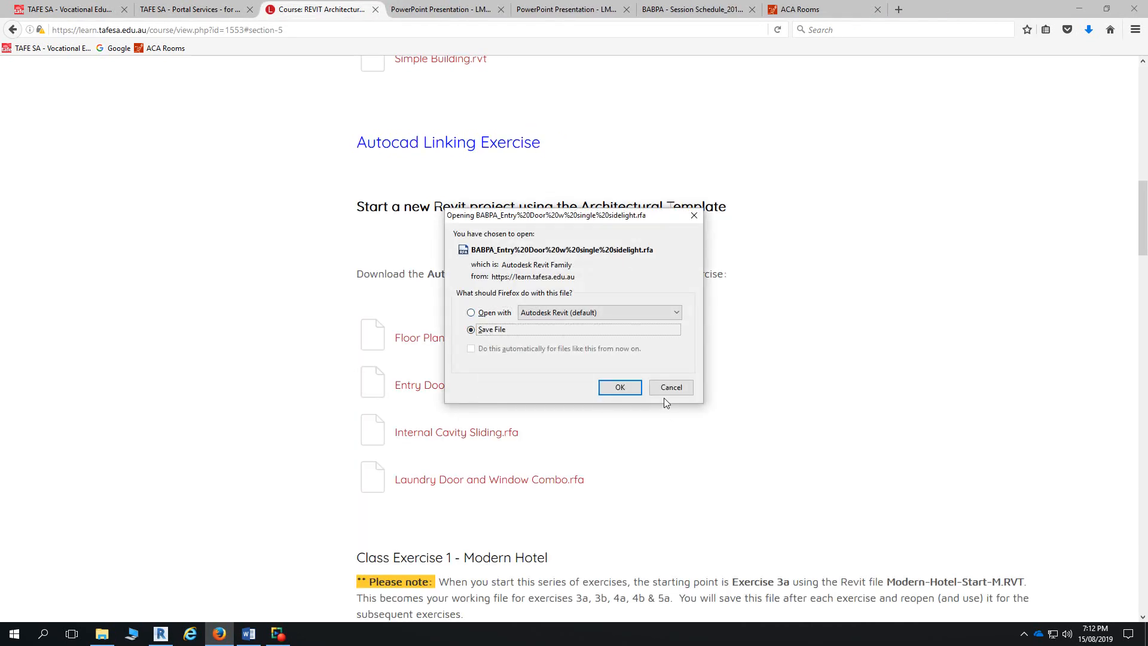
{"action": "left_click", "coordinate": [622, 388]}
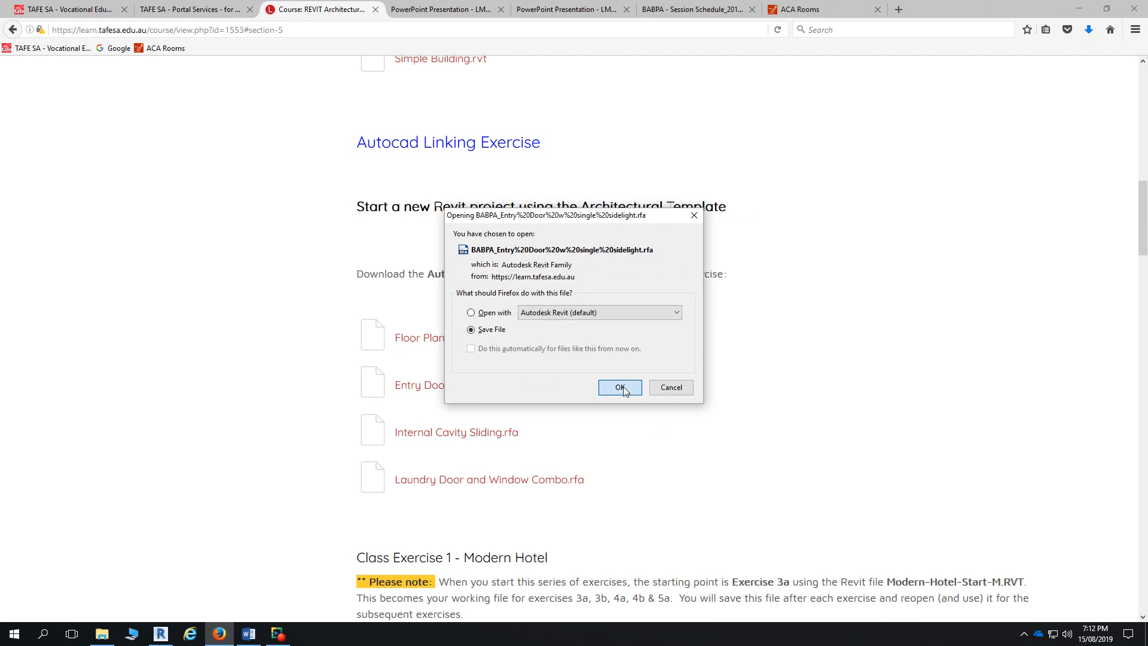
{"action": "left_click", "coordinate": [620, 388]}
- Save the Internal Cavity Sliding.rfa and Laundry Door and Window Combo.rfa families
{"action": "left_click", "coordinate": [501, 434]}
{"action": "left_click", "coordinate": [540, 330]}
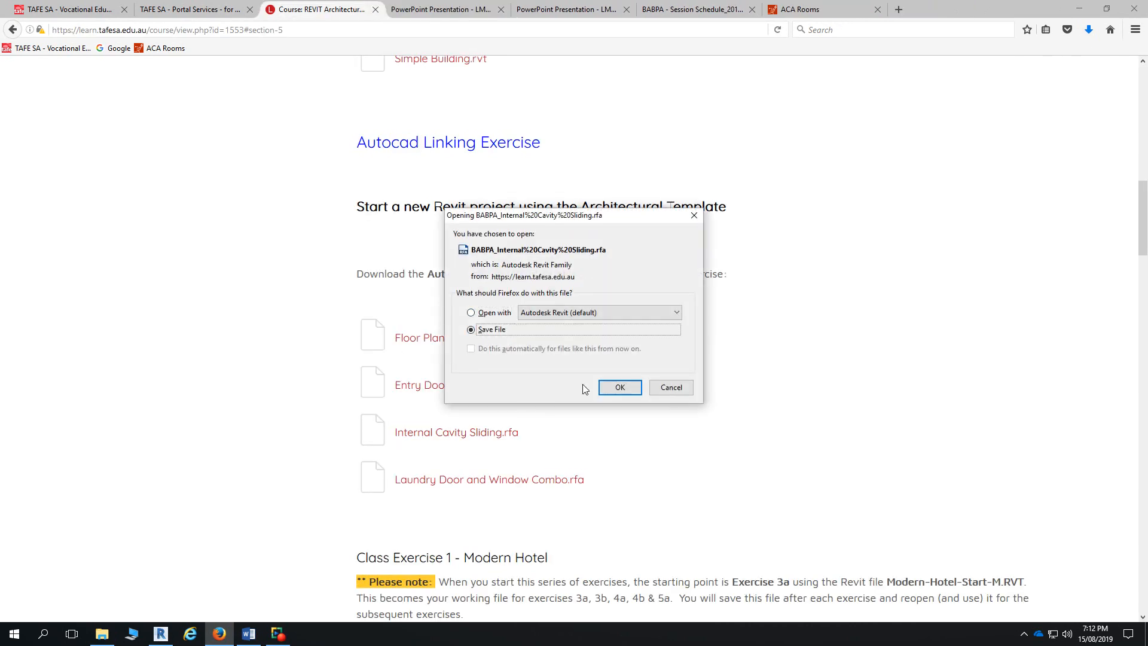
{"action": "left_click", "coordinate": [608, 387]}
{"action": "left_click", "coordinate": [531, 479]}
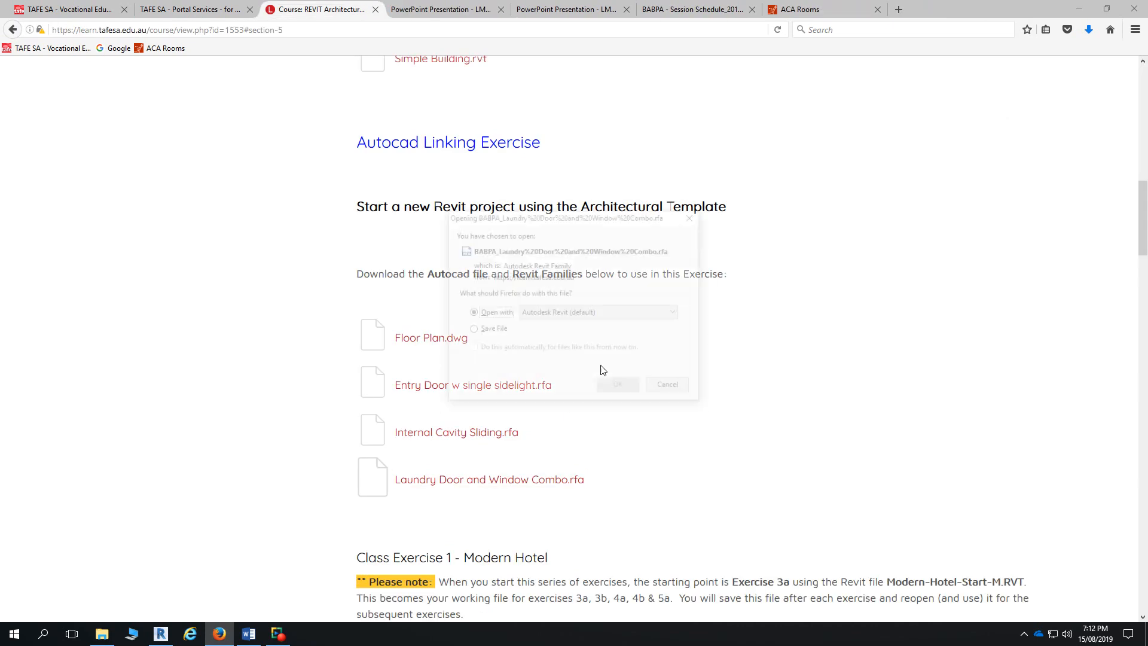
{"action": "left_click", "coordinate": [494, 333]}
{"action": "left_click", "coordinate": [617, 387]}
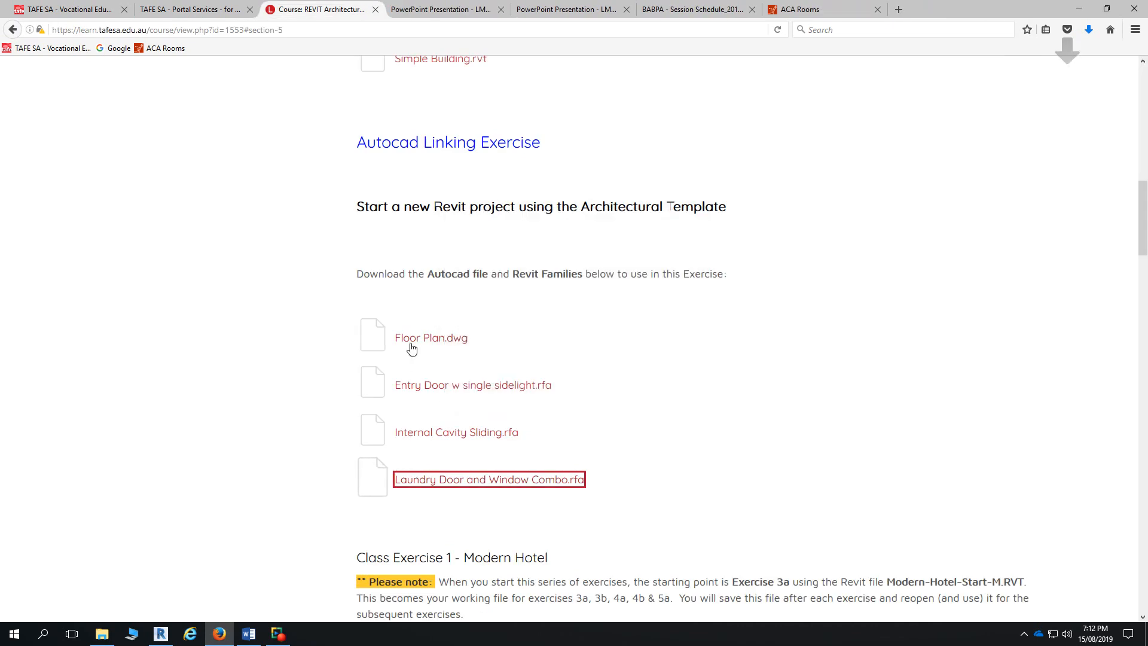
- Save Floor Plan.dwg to the computer and switch back to Revit
{"action": "left_click", "coordinate": [423, 347]}
{"action": "left_click", "coordinate": [491, 331]}
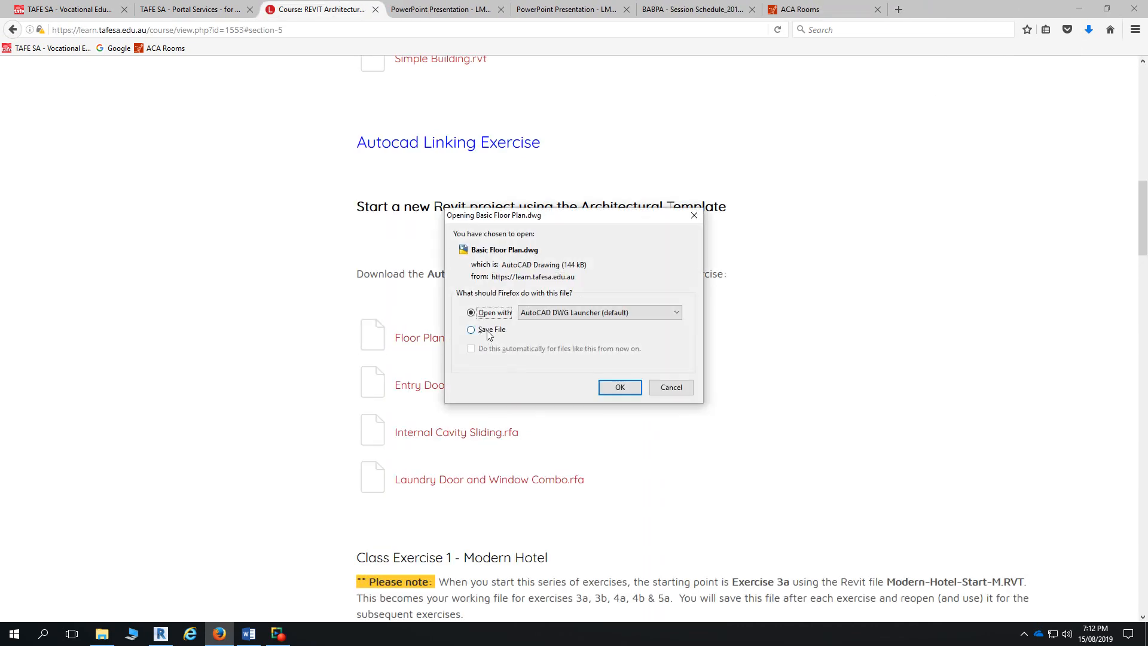
{"action": "left_click", "coordinate": [621, 387]}
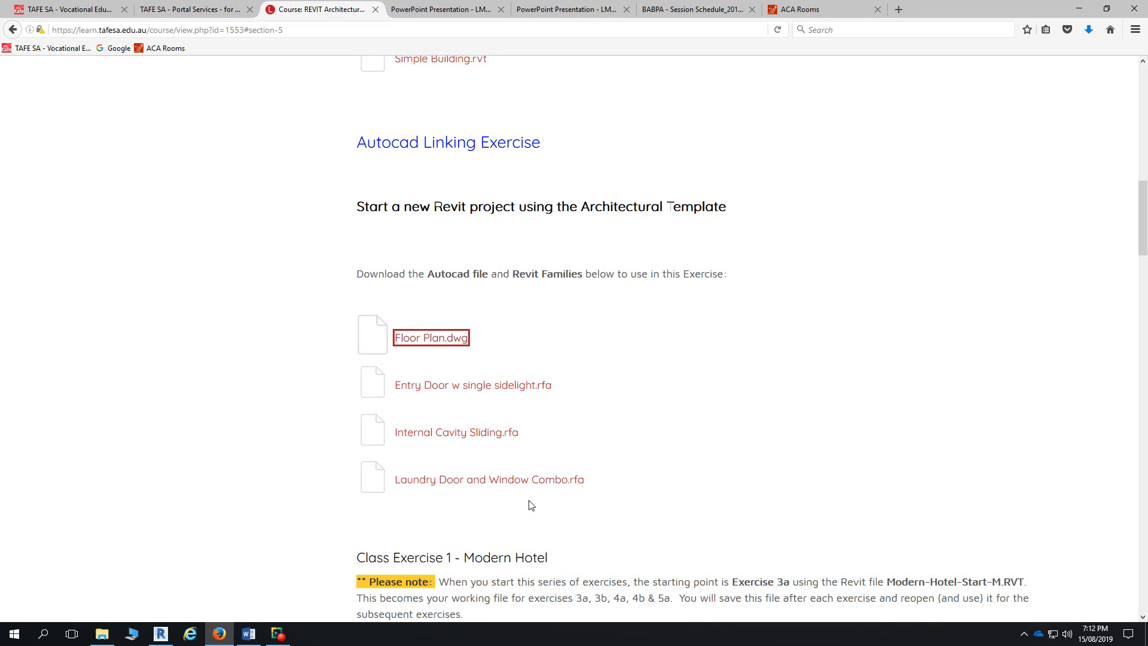
{"action": "left_click", "coordinate": [161, 633]}
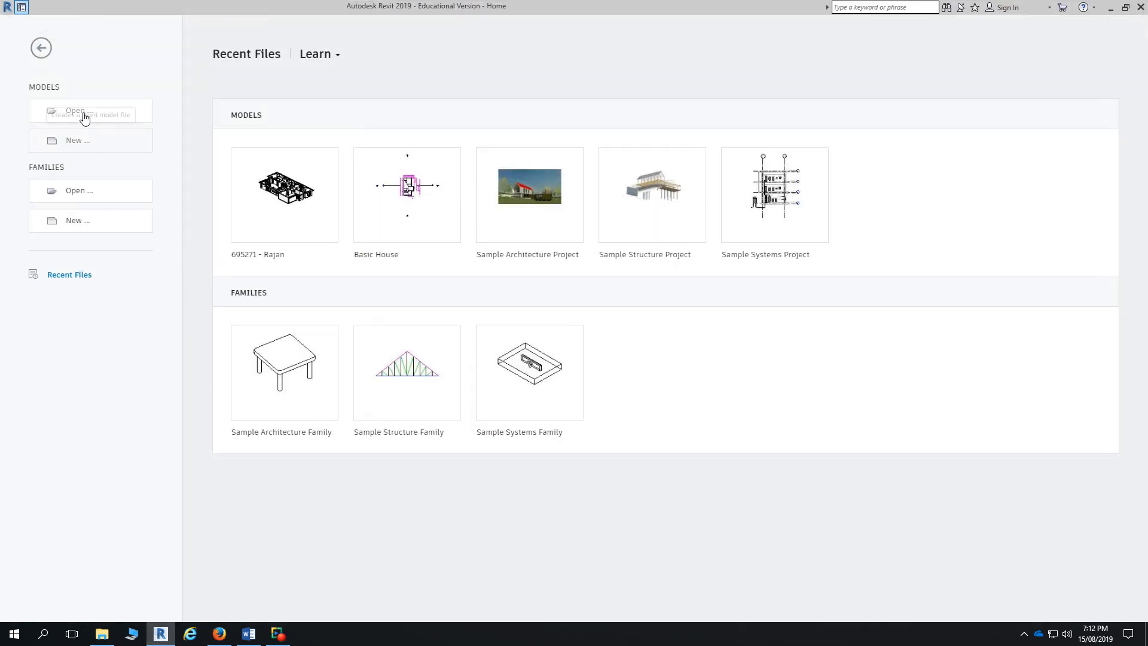
- Create a new Revit project from the Architectural Template
{"action": "left_click", "coordinate": [75, 142]}
{"action": "left_click", "coordinate": [564, 294]}
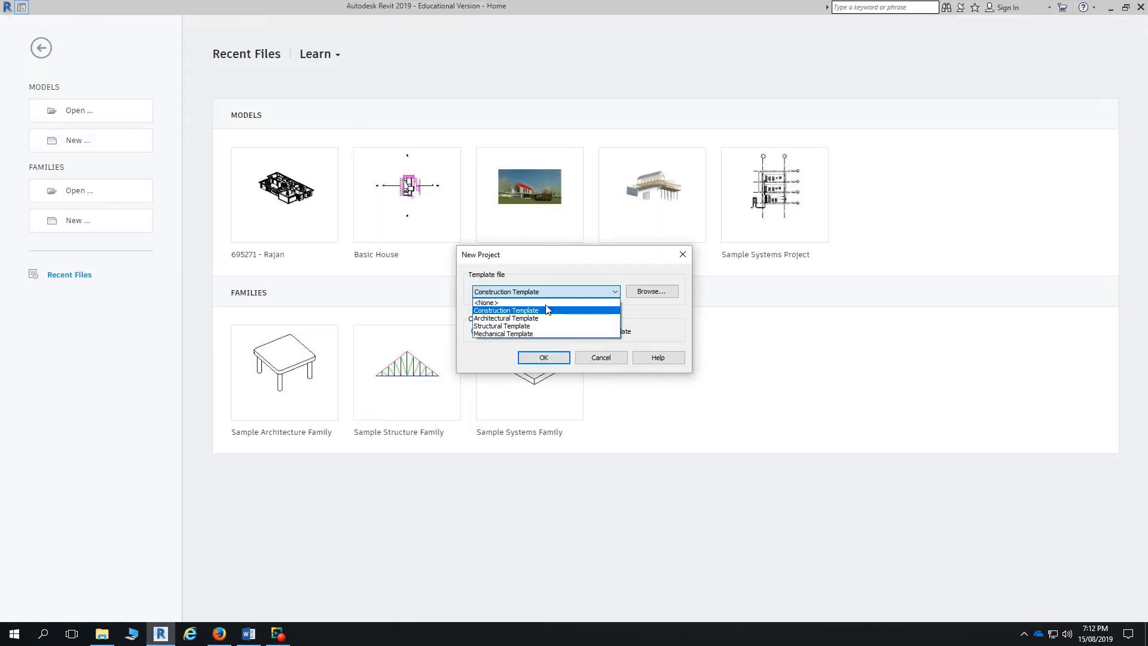
{"action": "left_click", "coordinate": [499, 318]}
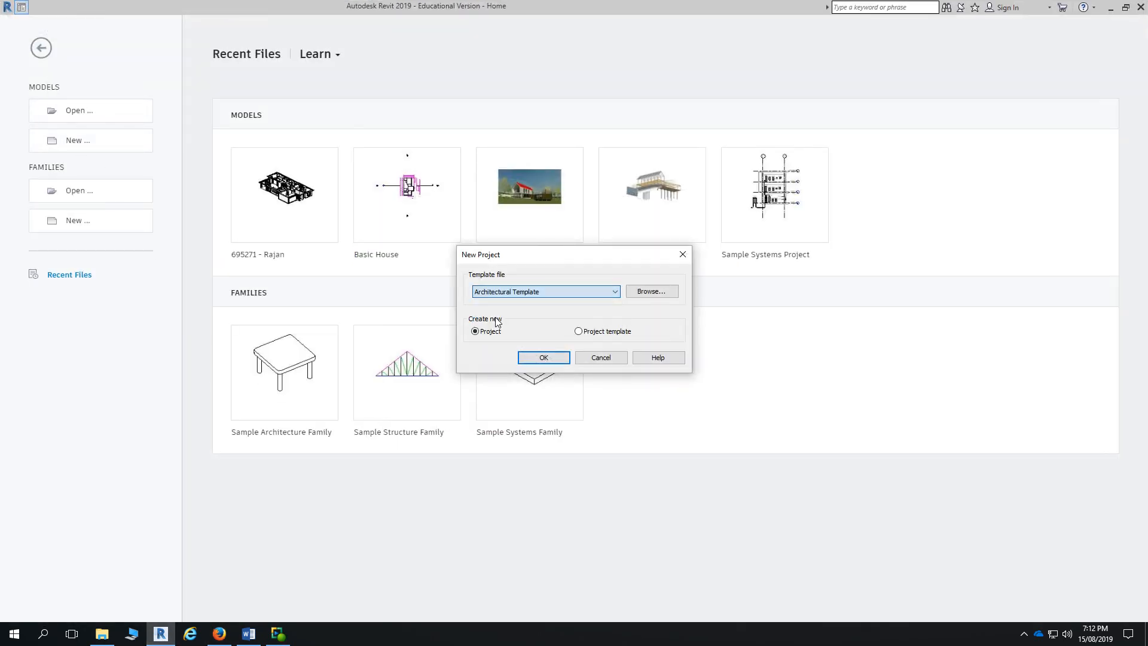
{"action": "left_click", "coordinate": [555, 357]}
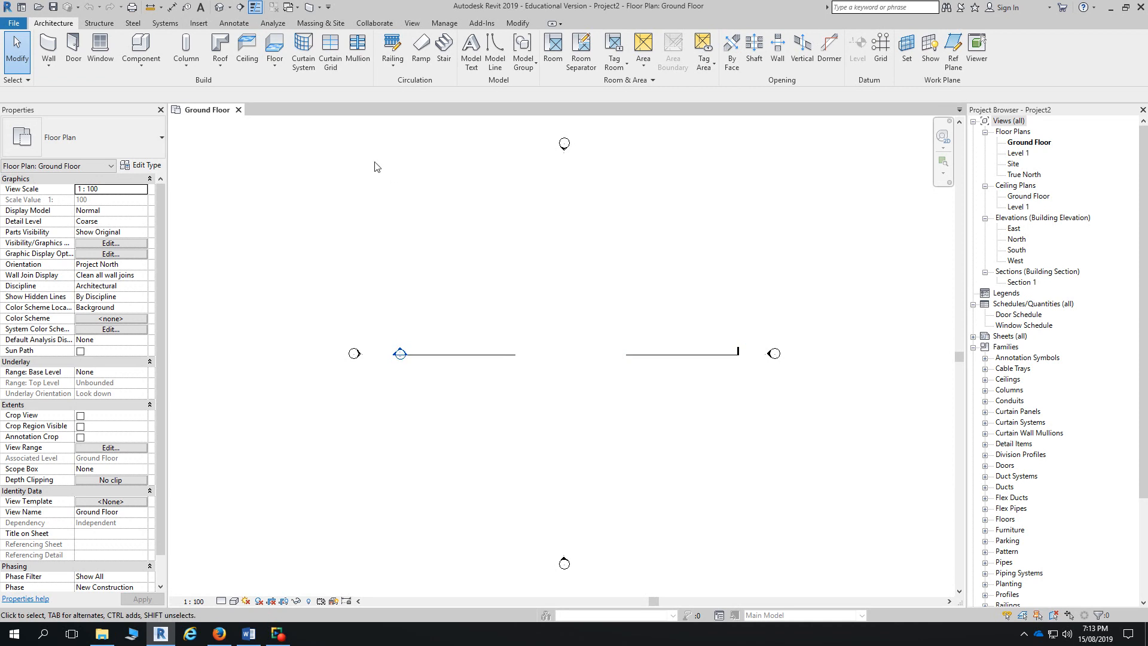
- Return to the browser and choose Save File for Entry Door w single sidelight.rfa
{"action": "left_click", "coordinate": [199, 24]}
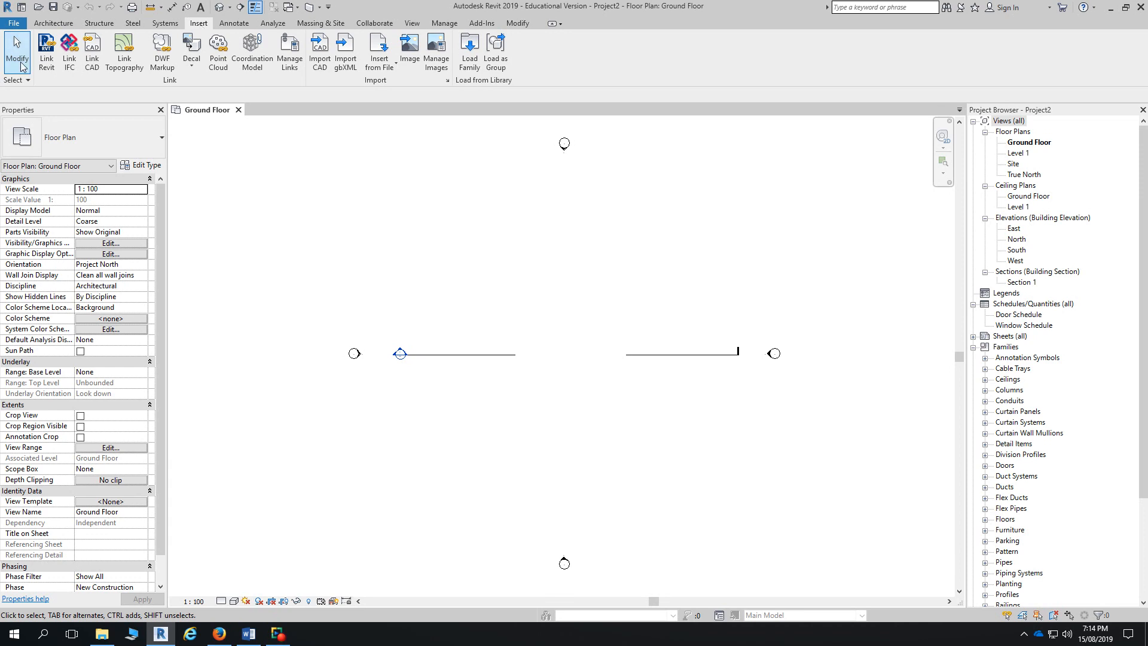
{"action": "left_click", "coordinate": [13, 23]}
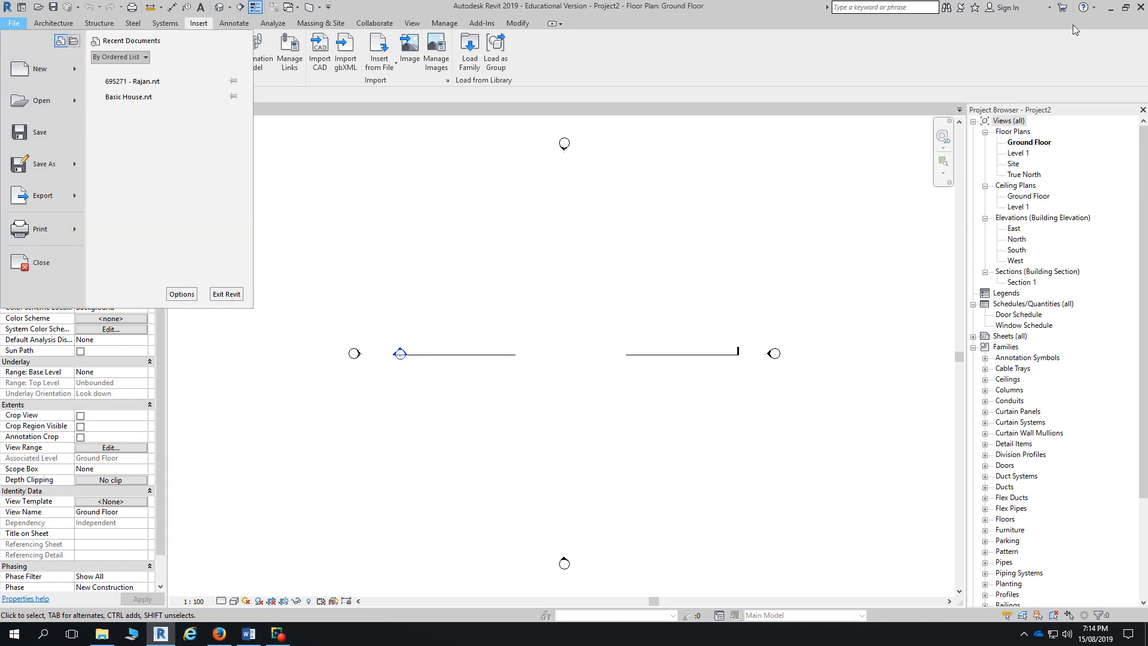
{"action": "left_click", "coordinate": [1110, 9]}
{"action": "left_click", "coordinate": [500, 386]}
{"action": "left_click", "coordinate": [471, 330]}
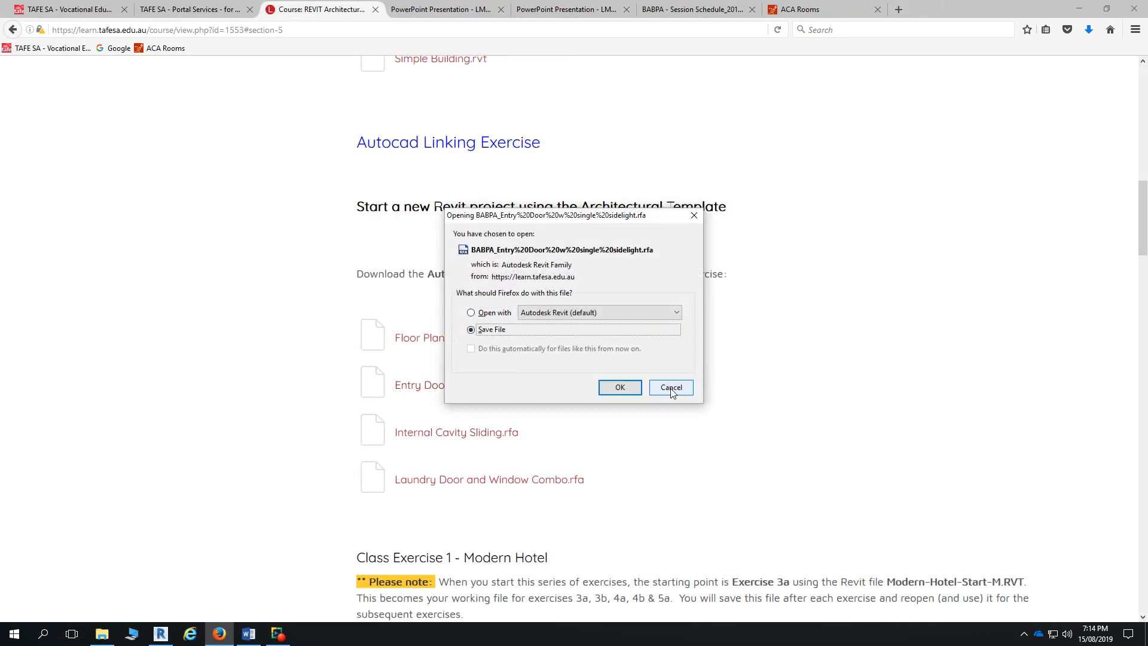
- Confirm saving the Entry Door family and open its containing Downloads folder
{"action": "left_click", "coordinate": [619, 387]}
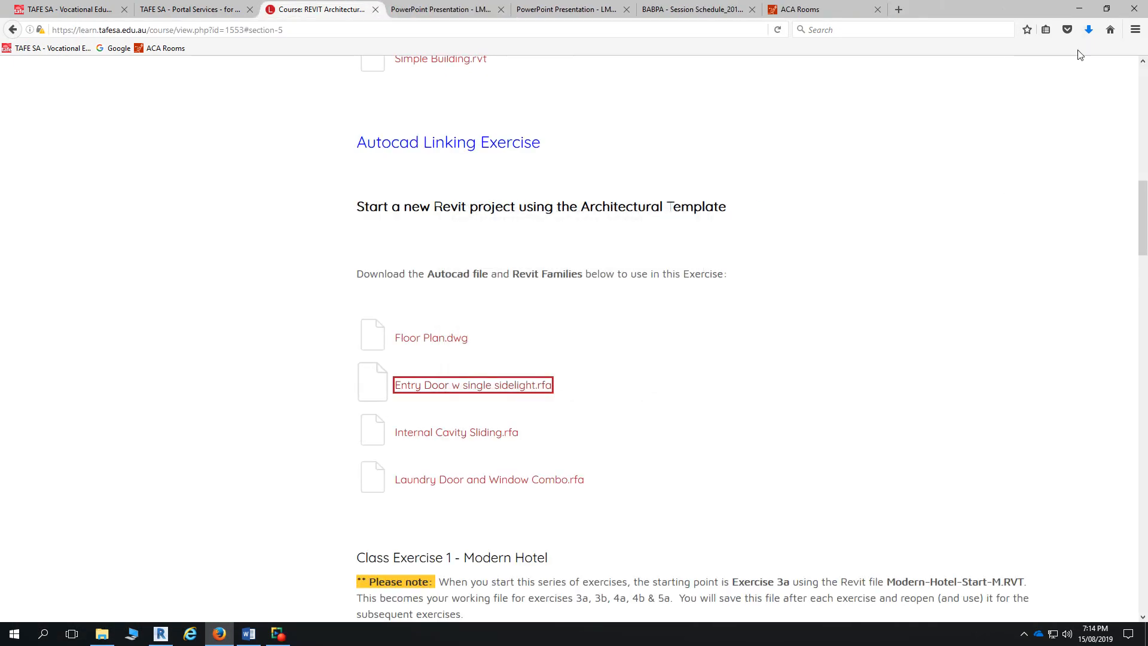
{"action": "left_click", "coordinate": [1089, 29]}
{"action": "left_click", "coordinate": [981, 212]}
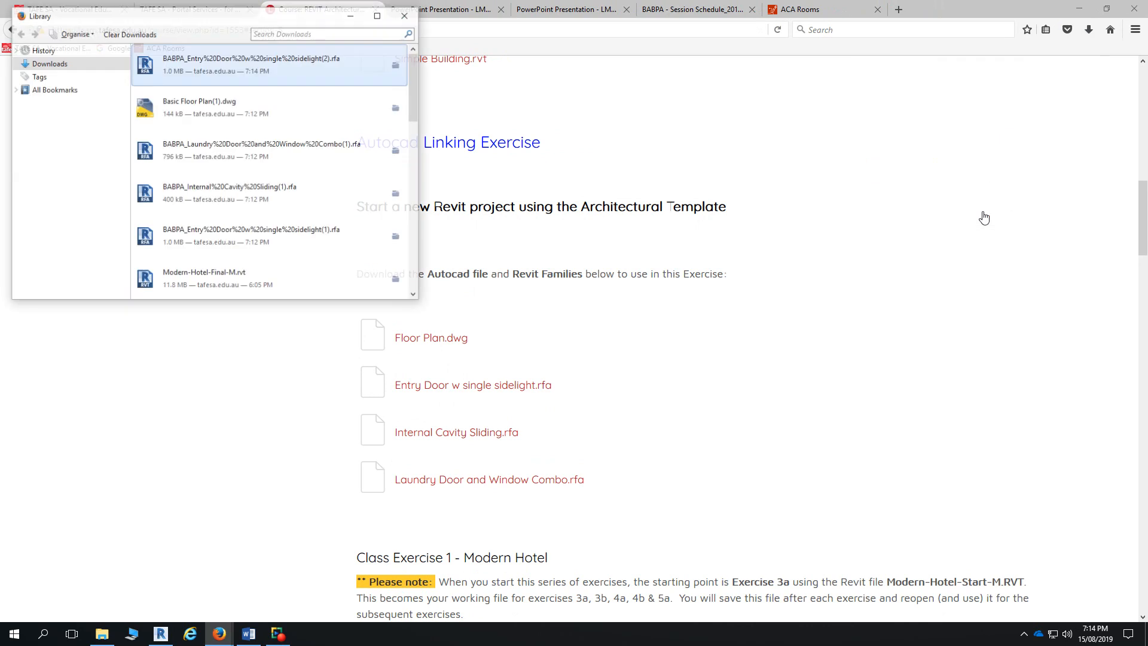
{"action": "left_click", "coordinate": [398, 66]}
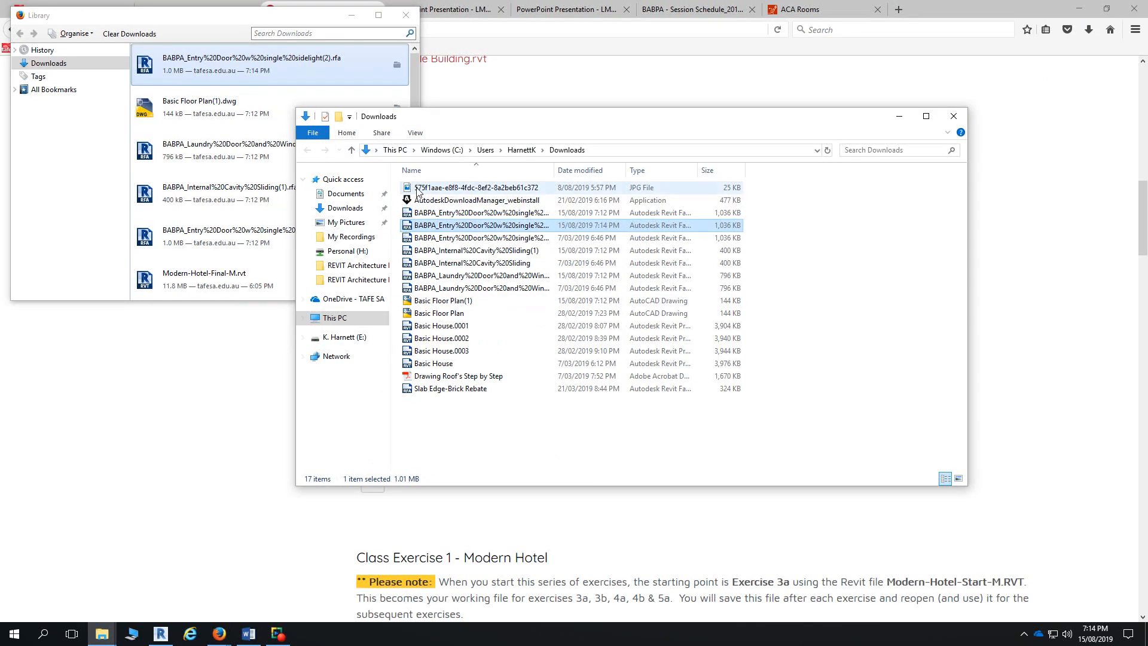
- Reopen the Downloads folder holding the Entry Door download from Firefox's downloads library
{"action": "left_click", "coordinate": [899, 117]}
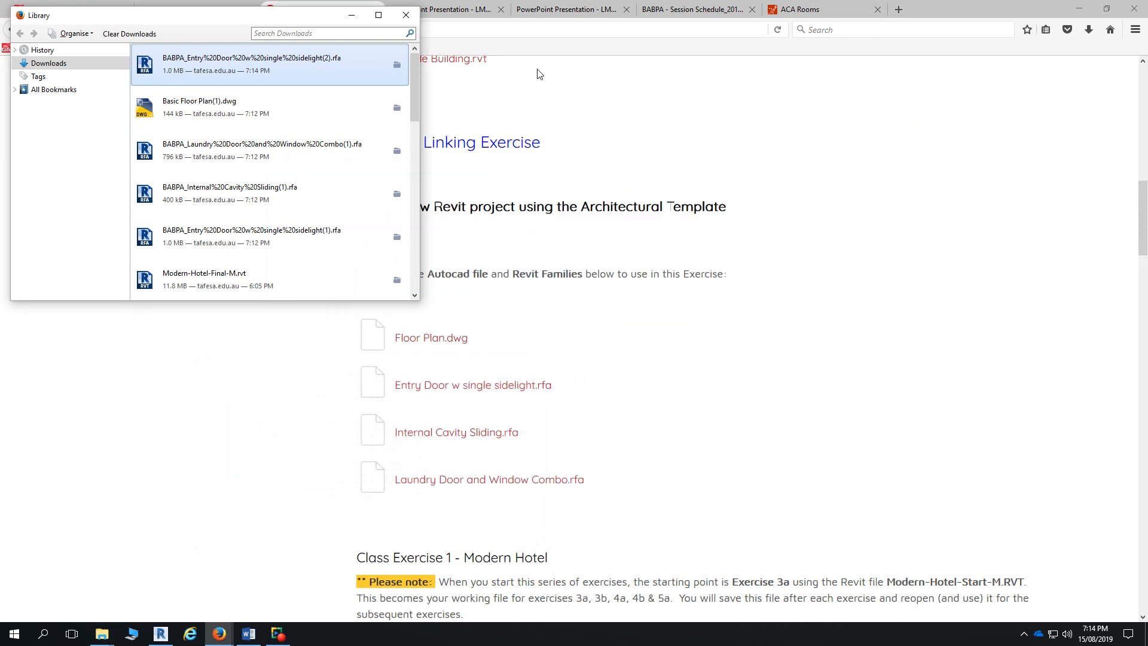
{"action": "left_click", "coordinate": [407, 19]}
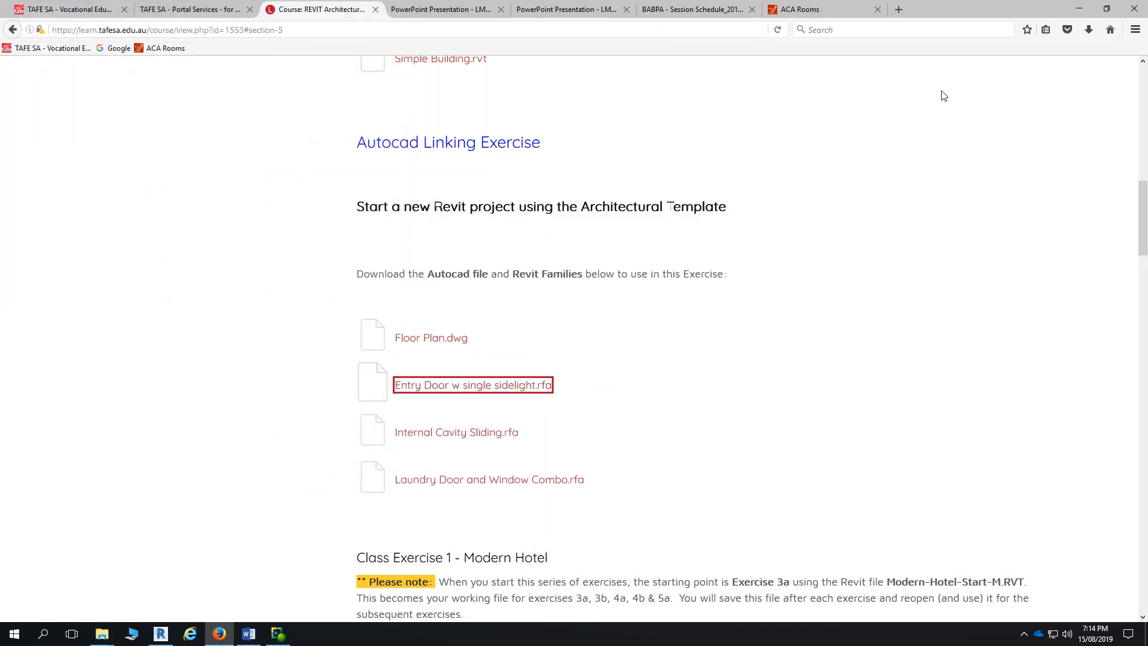
{"action": "left_click", "coordinate": [1089, 31]}
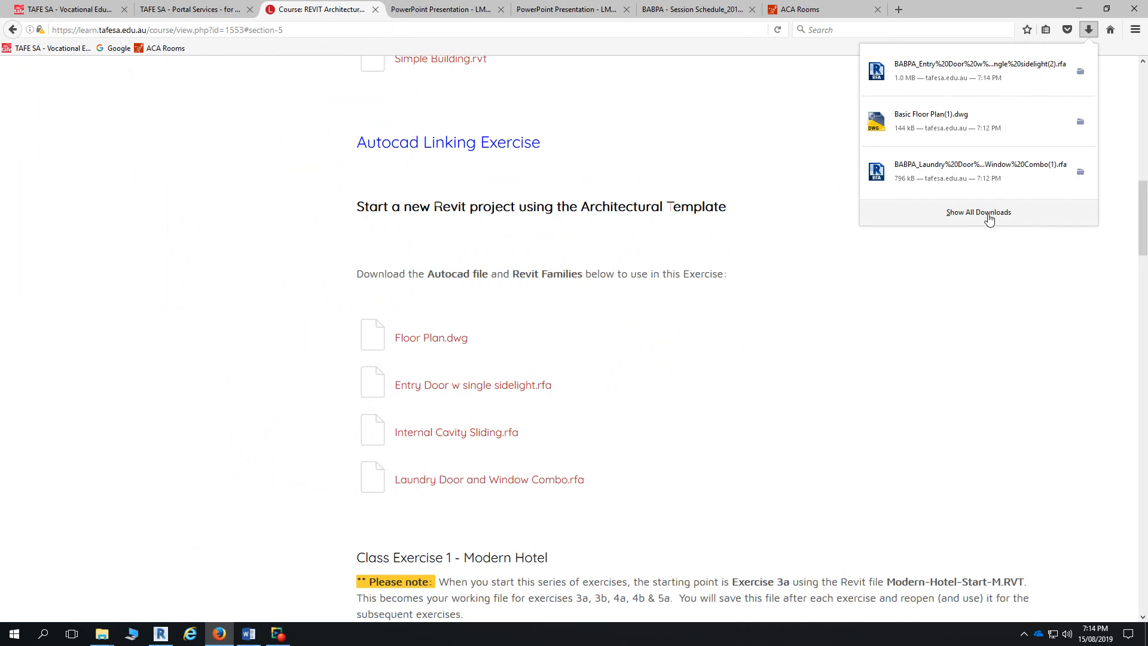
{"action": "left_click", "coordinate": [1092, 30]}
{"action": "left_click", "coordinate": [1089, 30]}
{"action": "left_click", "coordinate": [979, 220]}
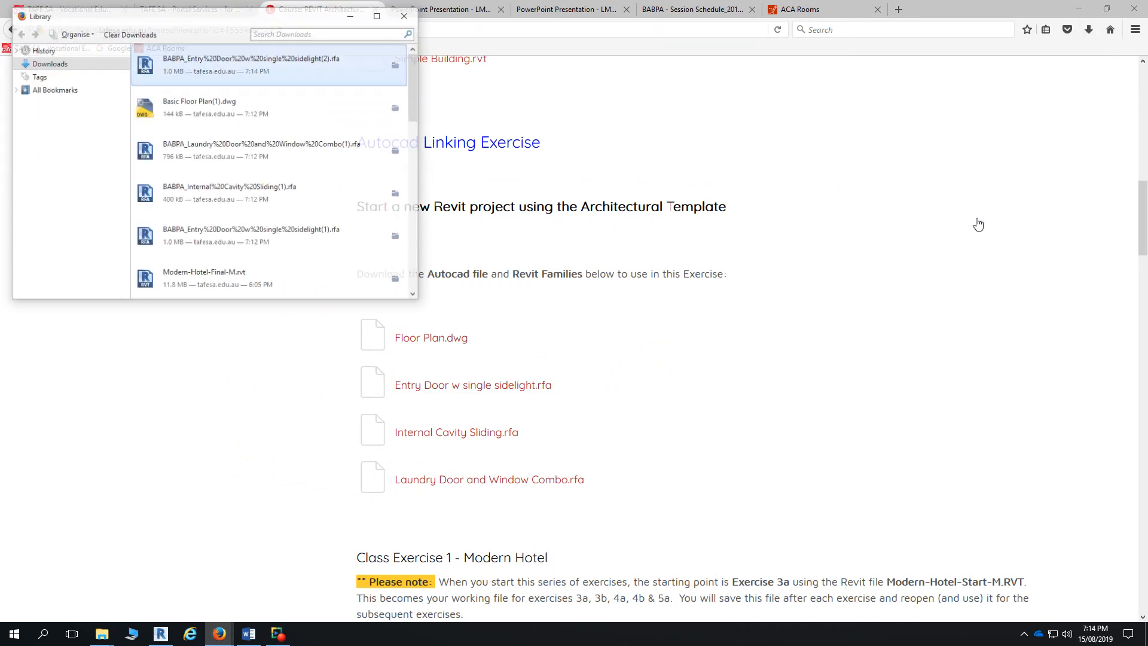
{"action": "left_click", "coordinate": [399, 66]}
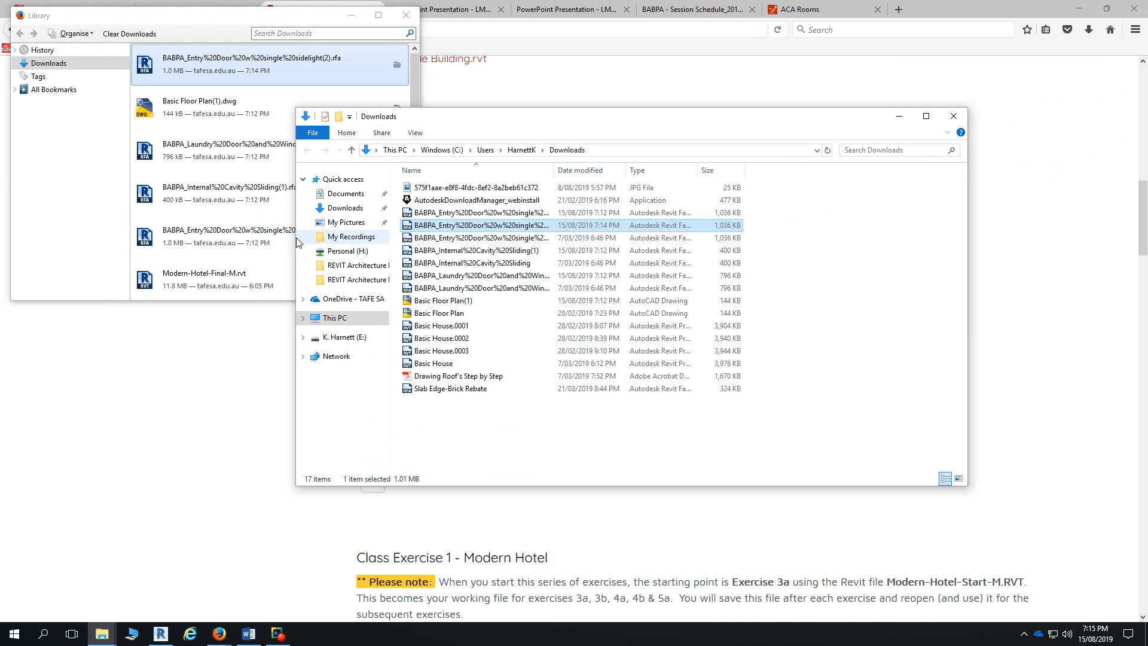
- Open a second File Explorer window showing the Downloads folder
{"action": "key", "text": "super+e"}
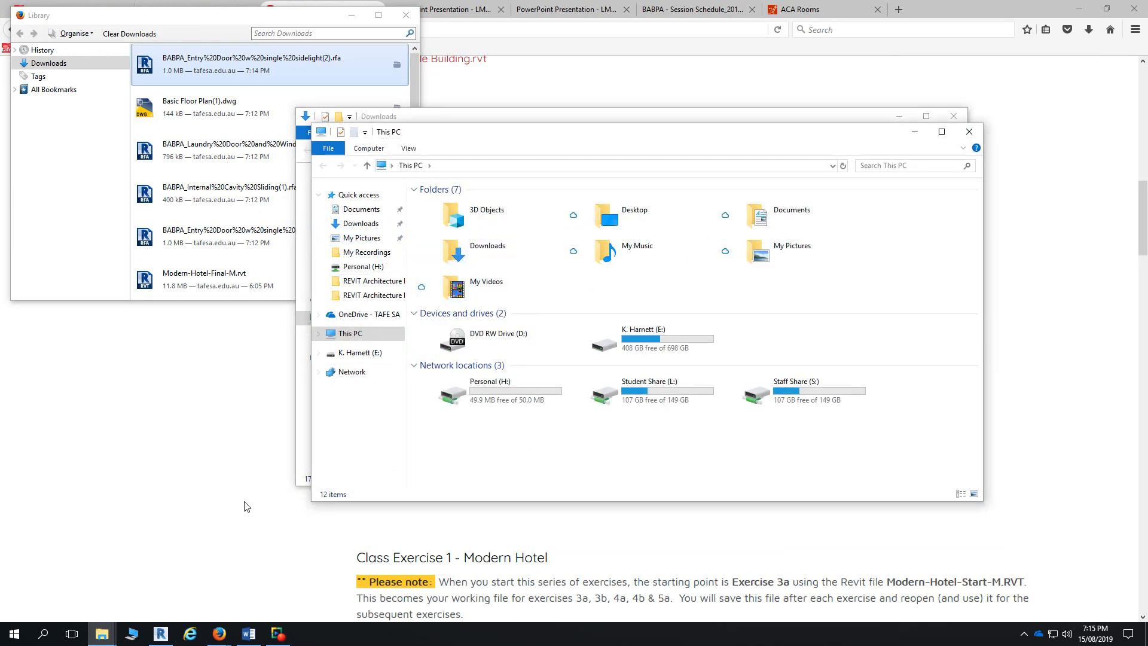
{"action": "left_click", "coordinate": [18, 636]}
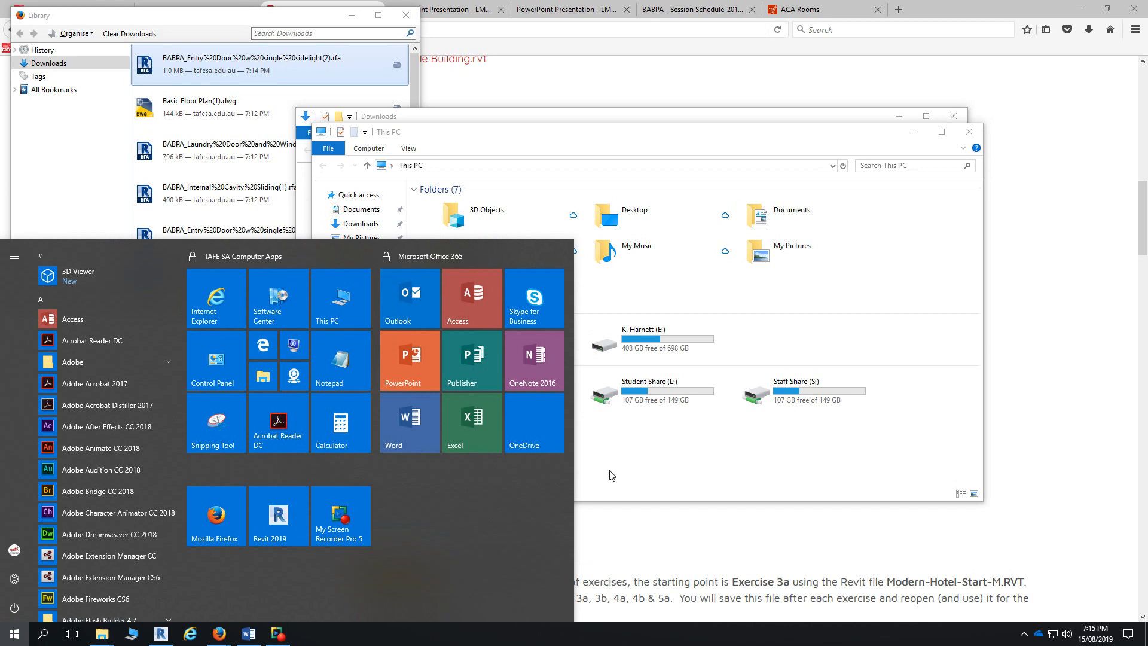
{"action": "mouse_move", "coordinate": [117, 639]}
{"action": "left_click", "coordinate": [304, 581]}
{"action": "left_click", "coordinate": [360, 224]}
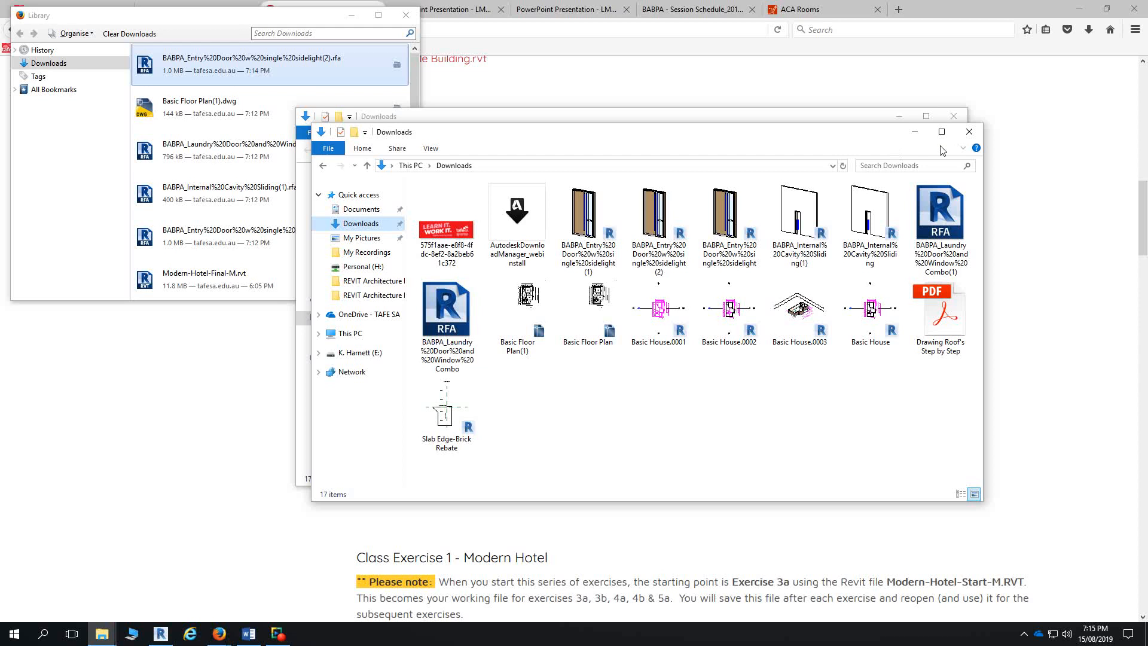
- Close both Downloads Explorer windows and the Firefox downloads library
{"action": "left_click", "coordinate": [969, 132]}
{"action": "left_click", "coordinate": [954, 116]}
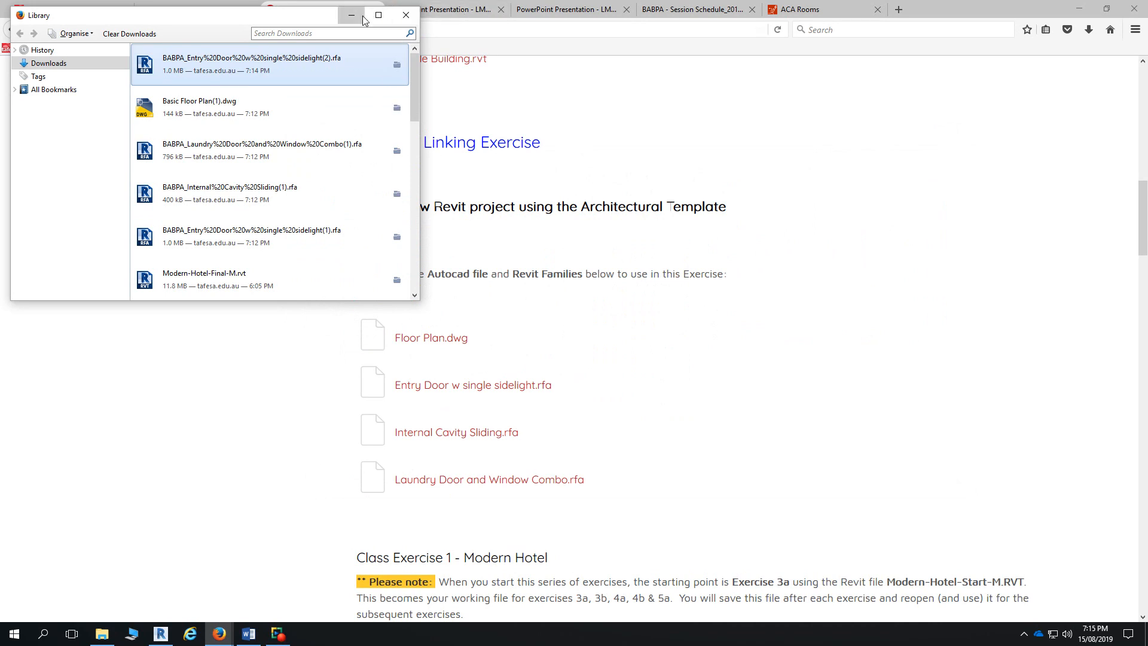
{"action": "left_click", "coordinate": [406, 15]}
- Scroll down the course page to Chapter 3, then switch back to the Revit project
{"action": "left_click", "coordinate": [692, 441]}
{"action": "scroll", "coordinate": [682, 400], "scroll_direction": "down", "scroll_amount": 2}
{"action": "scroll", "coordinate": [682, 399], "scroll_direction": "down", "scroll_amount": 6}
{"action": "scroll", "coordinate": [682, 403], "scroll_direction": "up", "scroll_amount": 10}
{"action": "scroll", "coordinate": [681, 407], "scroll_direction": "down", "scroll_amount": 2}
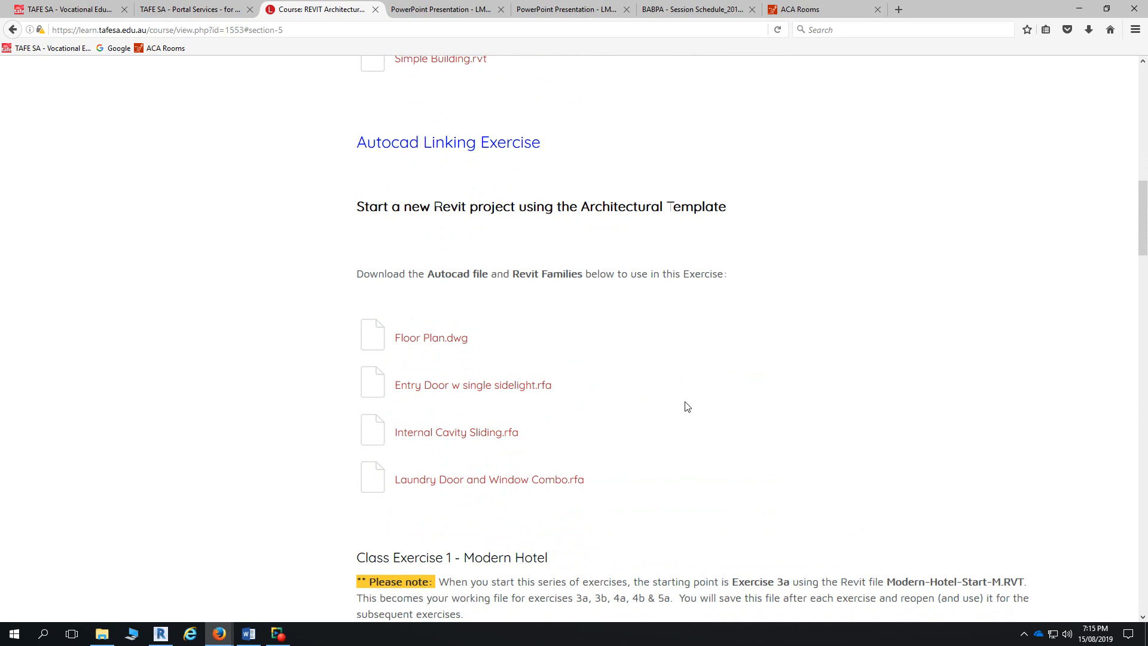
{"action": "scroll", "coordinate": [686, 407], "scroll_direction": "down", "scroll_amount": 7}
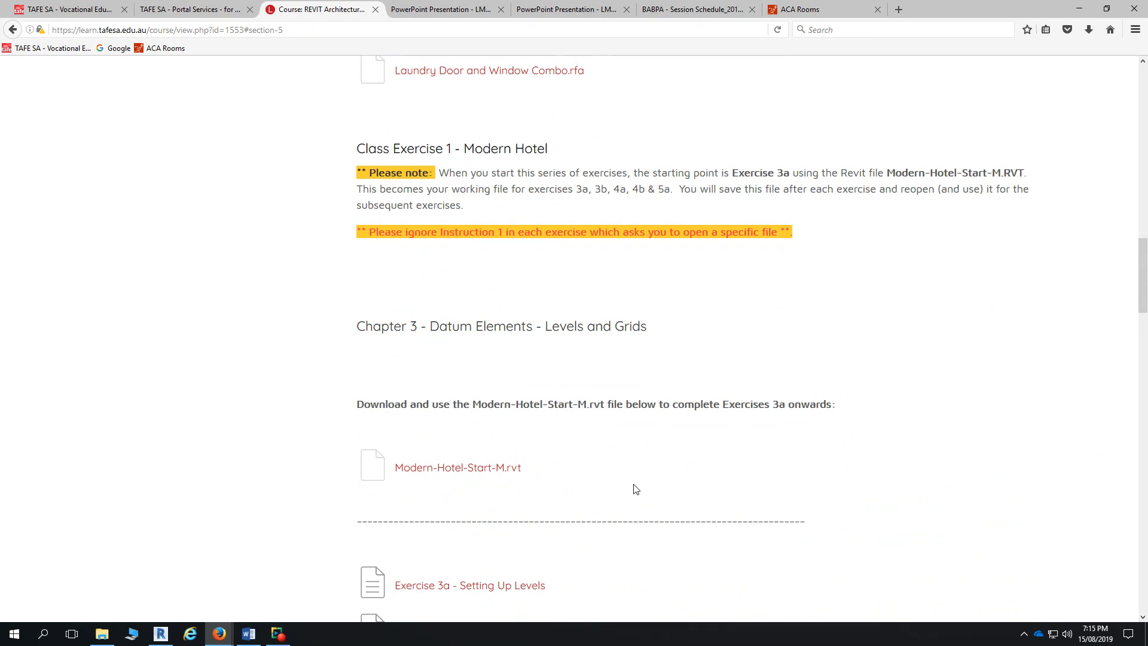
{"action": "left_click", "coordinate": [164, 635]}
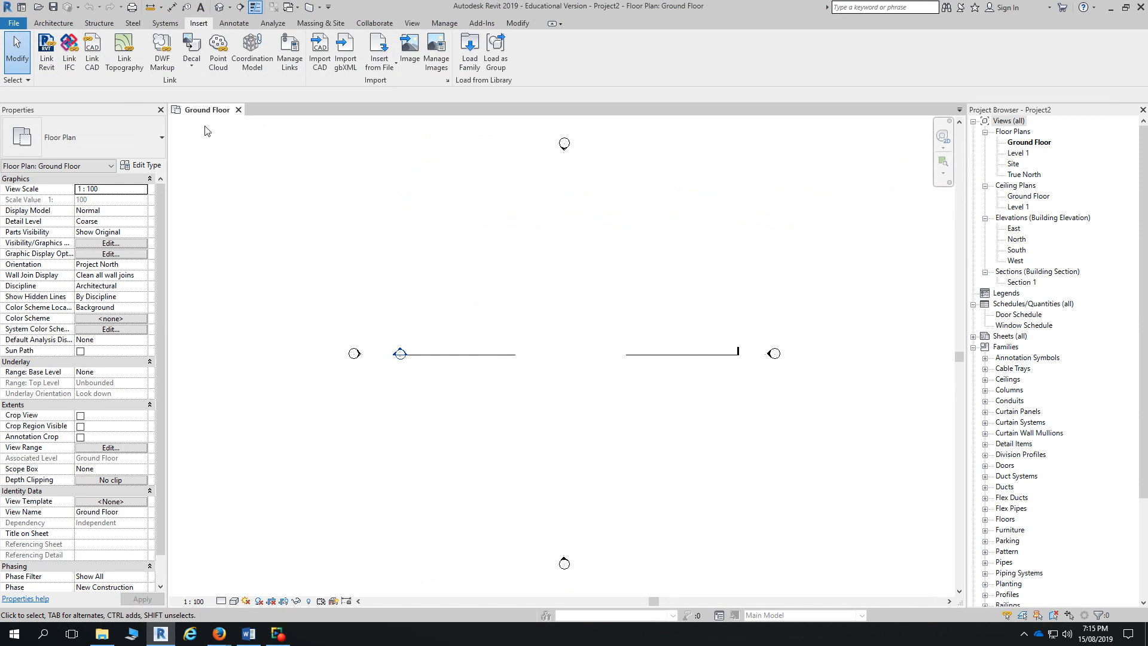
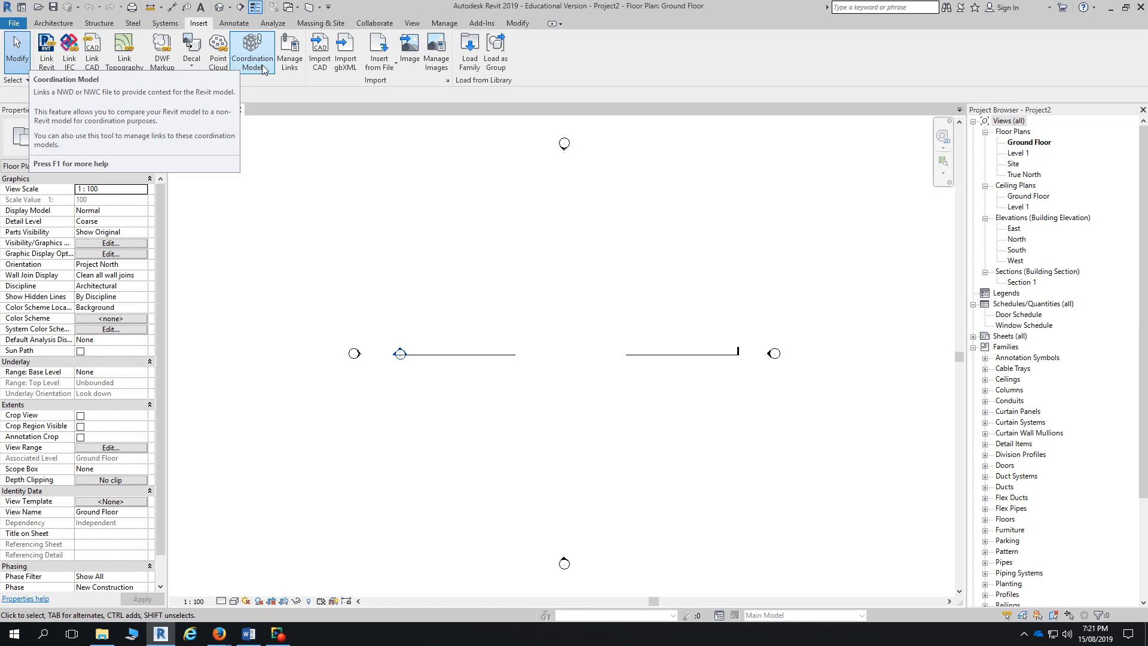
- Review the Manage Links tabs (IFC, CAD, DWF markups, point clouds, topography) and close without changes
{"action": "left_click", "coordinate": [296, 65]}
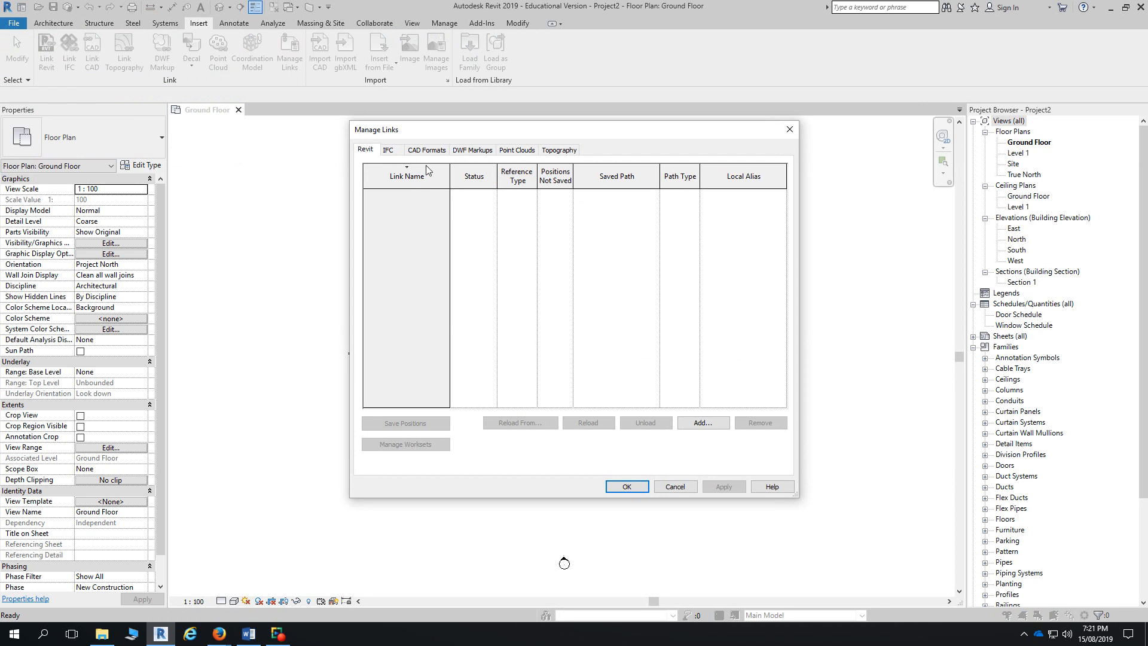
{"action": "left_click", "coordinate": [399, 153]}
{"action": "left_click", "coordinate": [426, 150]}
{"action": "left_click", "coordinate": [472, 150]}
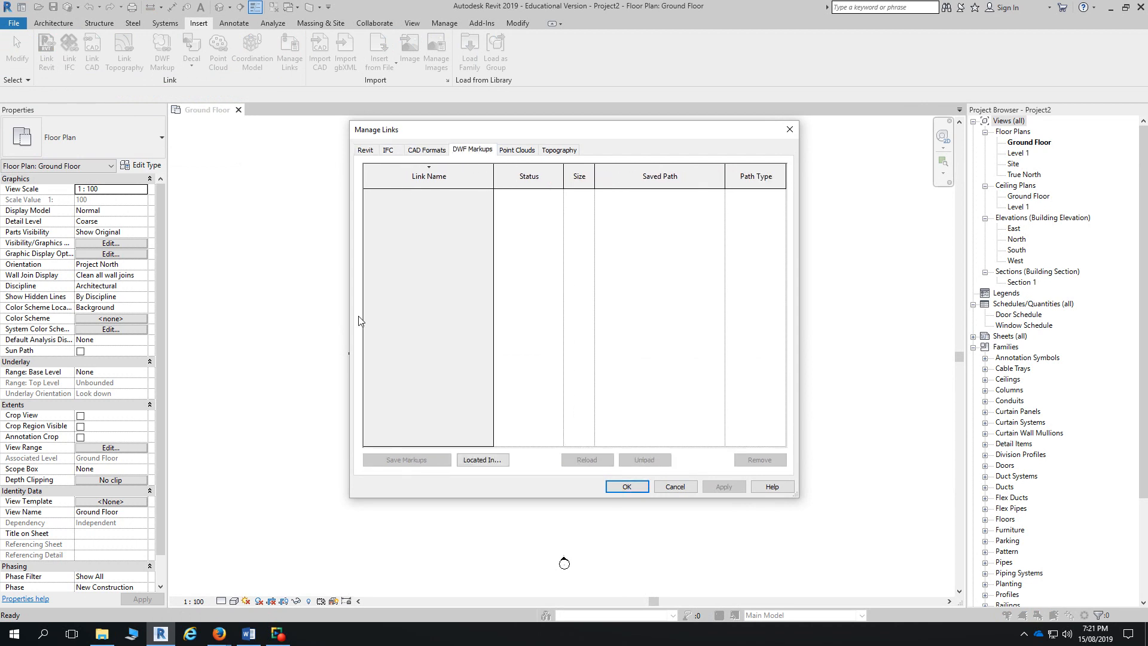
{"action": "left_click", "coordinate": [517, 151]}
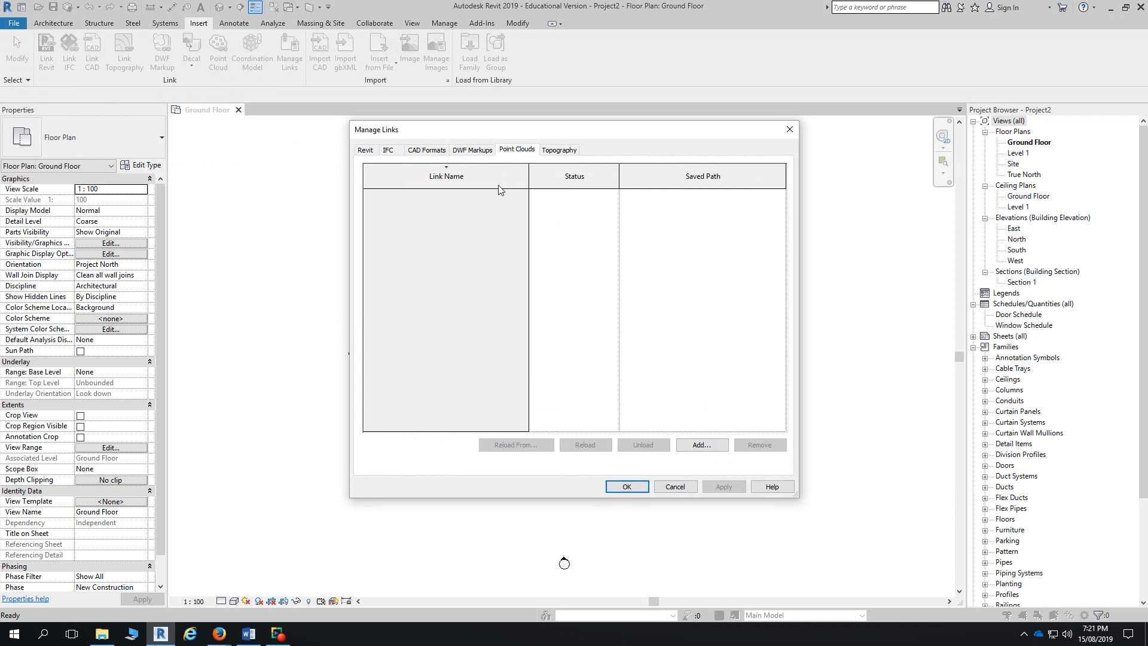
{"action": "left_click", "coordinate": [554, 151]}
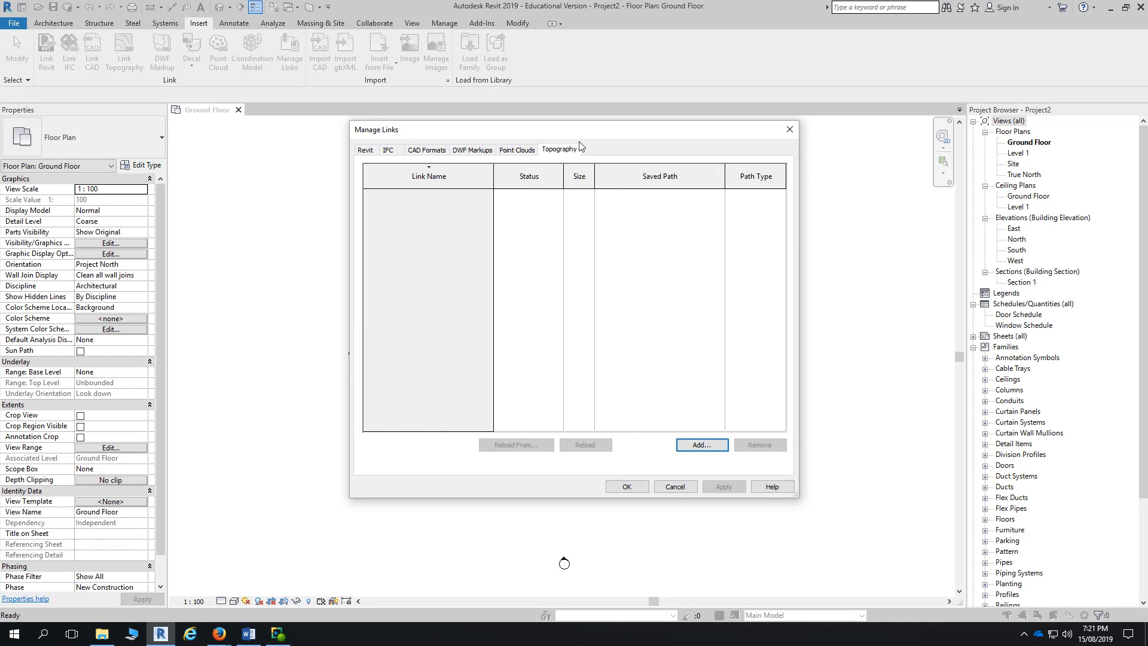
{"action": "left_click", "coordinate": [790, 130]}
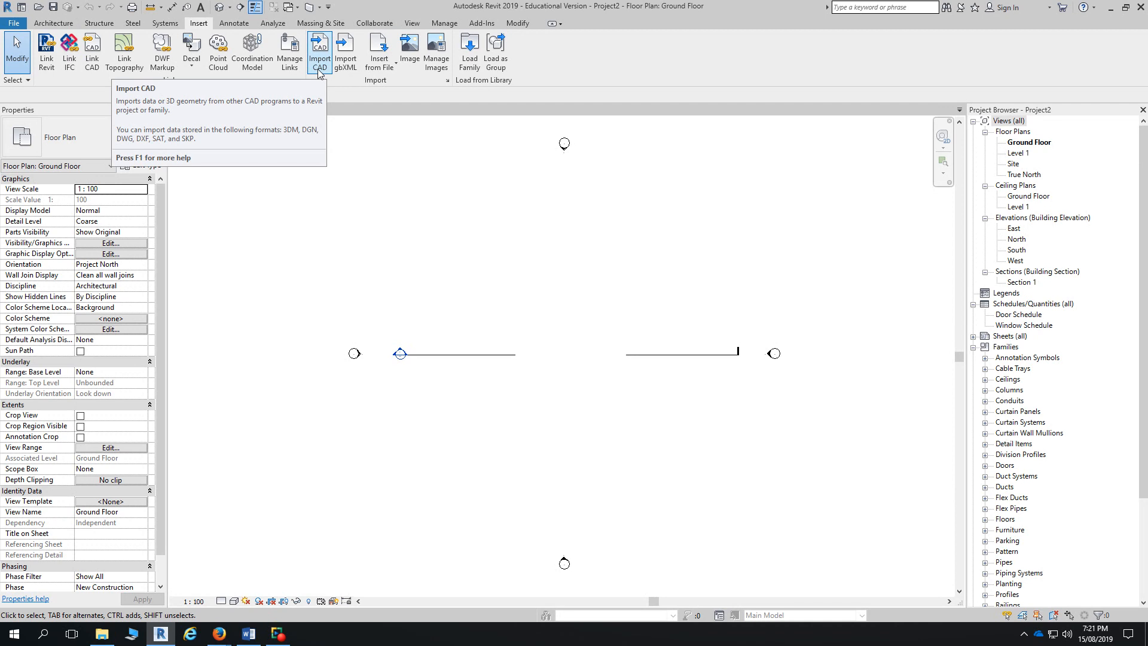
- Look at the Import options, start an Image import, then cancel it
{"action": "left_click", "coordinate": [378, 70]}
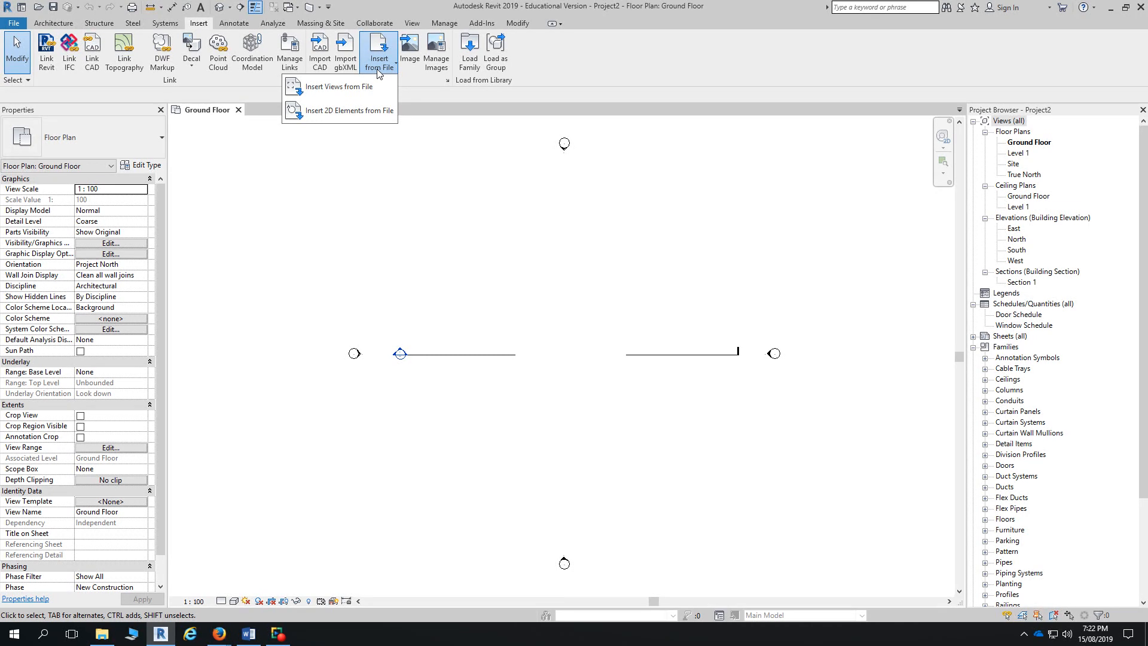
{"action": "left_click", "coordinate": [408, 66]}
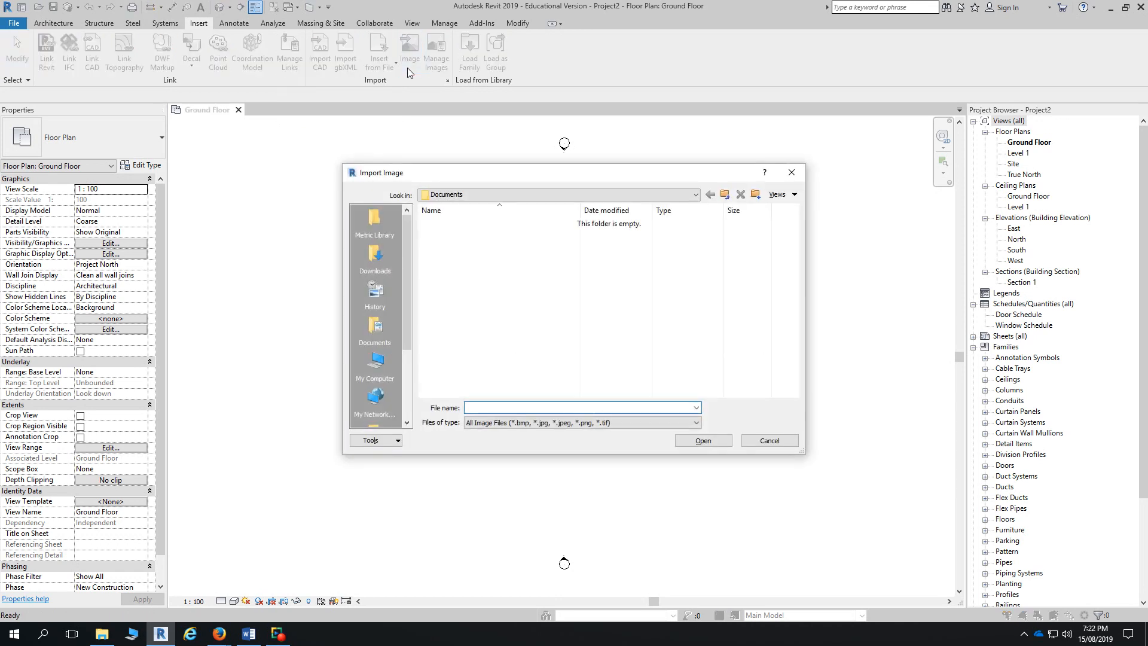
{"action": "left_click", "coordinate": [791, 173]}
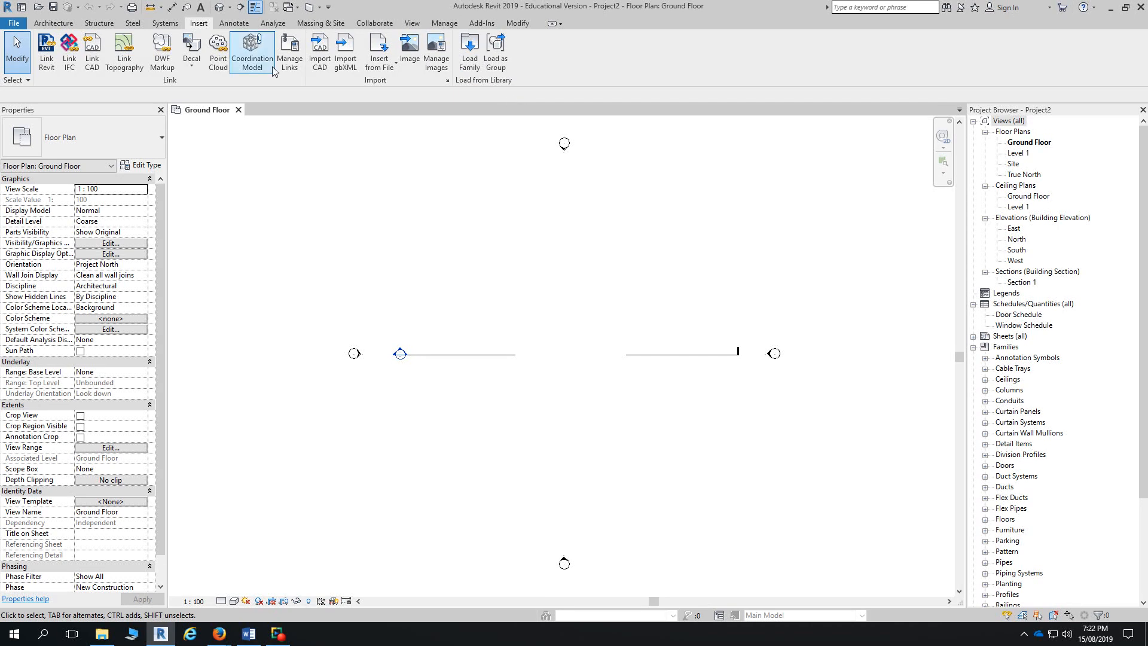
- Start placing an M_Single-Flush 0813 x 2134mm door from the Architecture tools, then return to Insert
{"action": "left_click", "coordinate": [40, 24]}
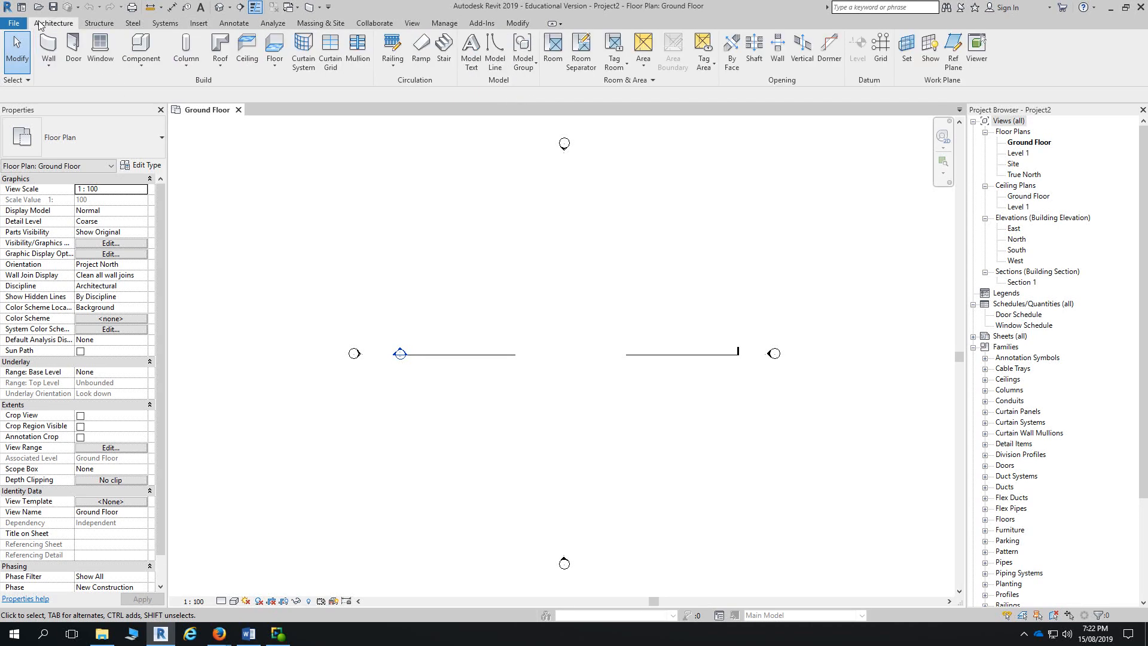
{"action": "left_click", "coordinate": [73, 48]}
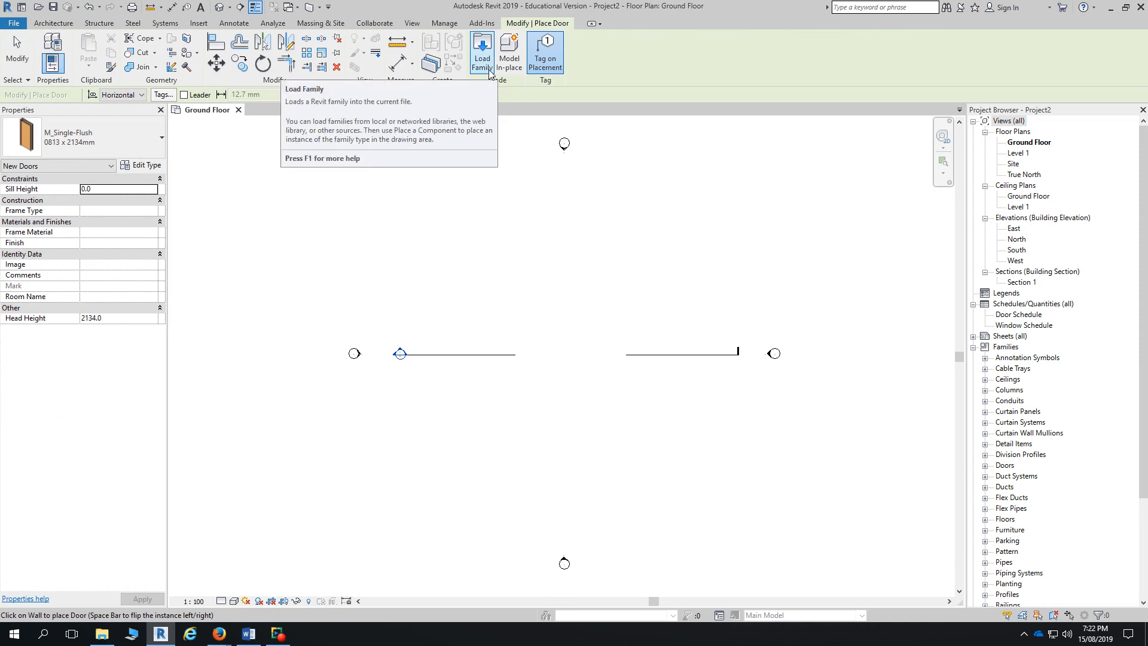
{"action": "left_click", "coordinate": [205, 25]}
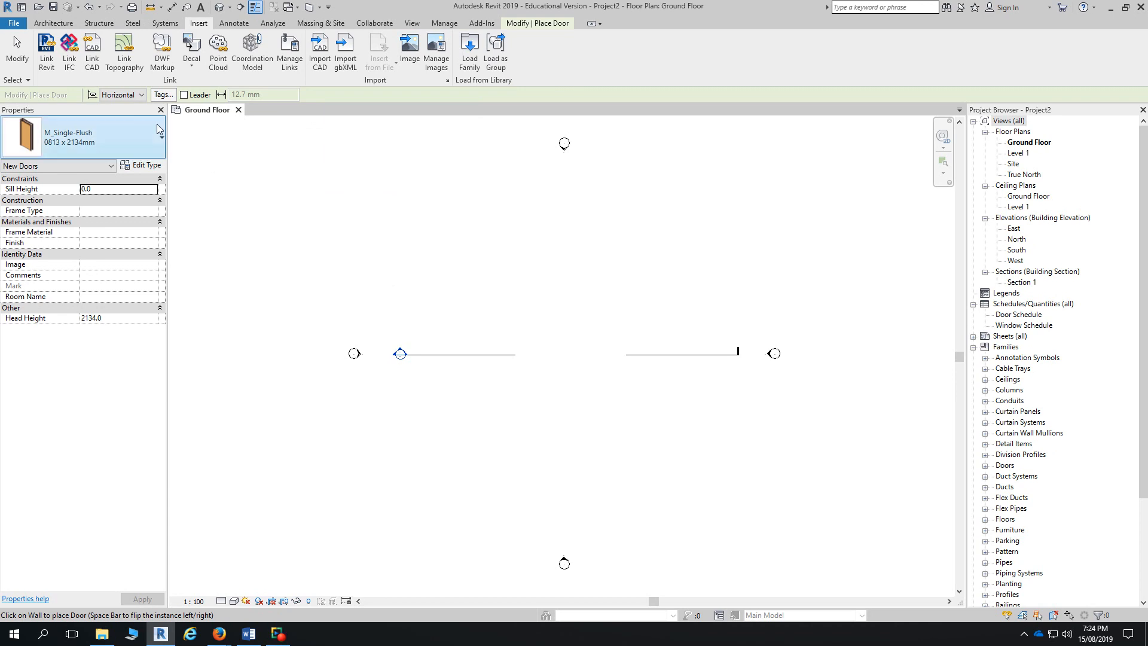
- Start Link CAD and select Basic Floor Plan(1).dwg from This PC > Downloads
{"action": "left_click", "coordinate": [91, 67]}
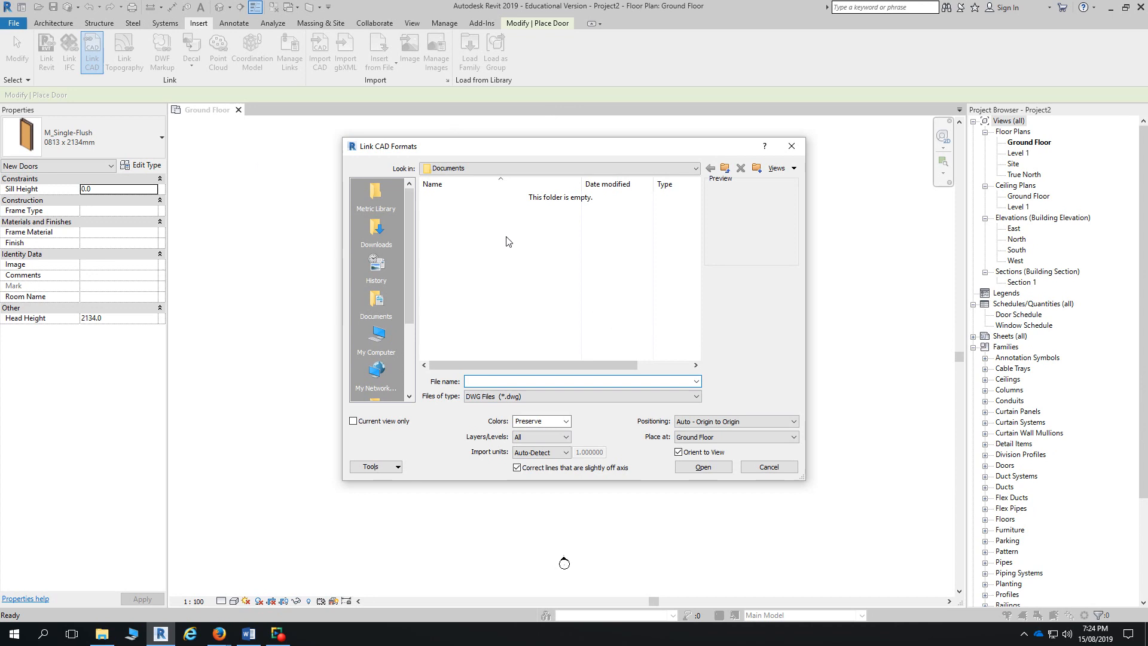
{"action": "left_click", "coordinate": [453, 170]}
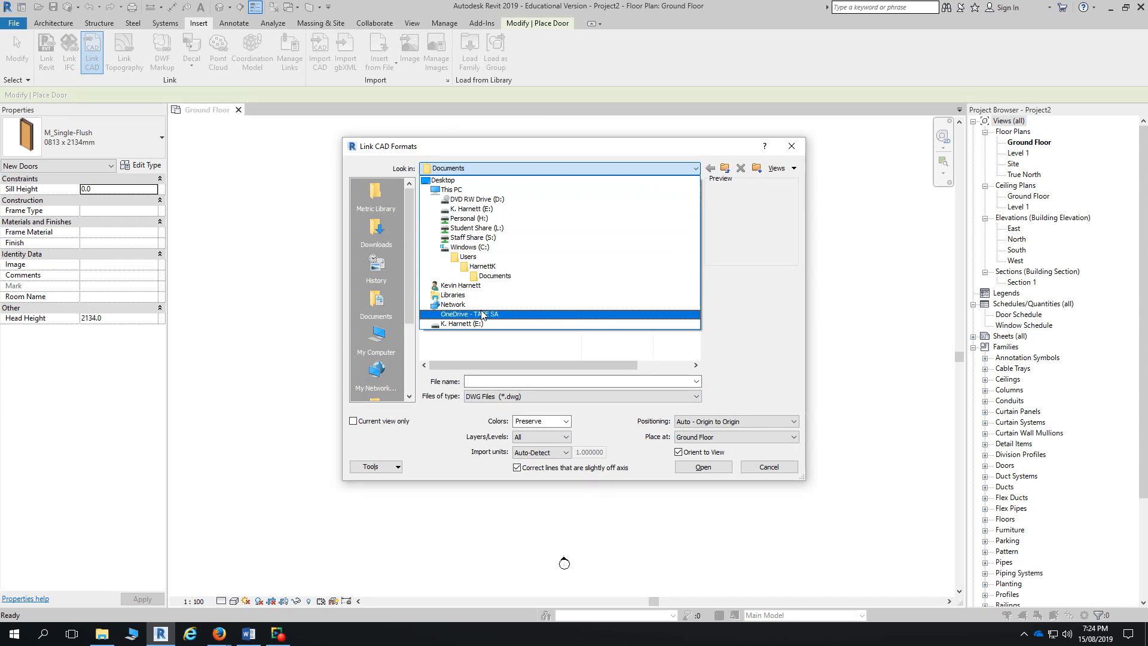
{"action": "left_click", "coordinate": [475, 247]}
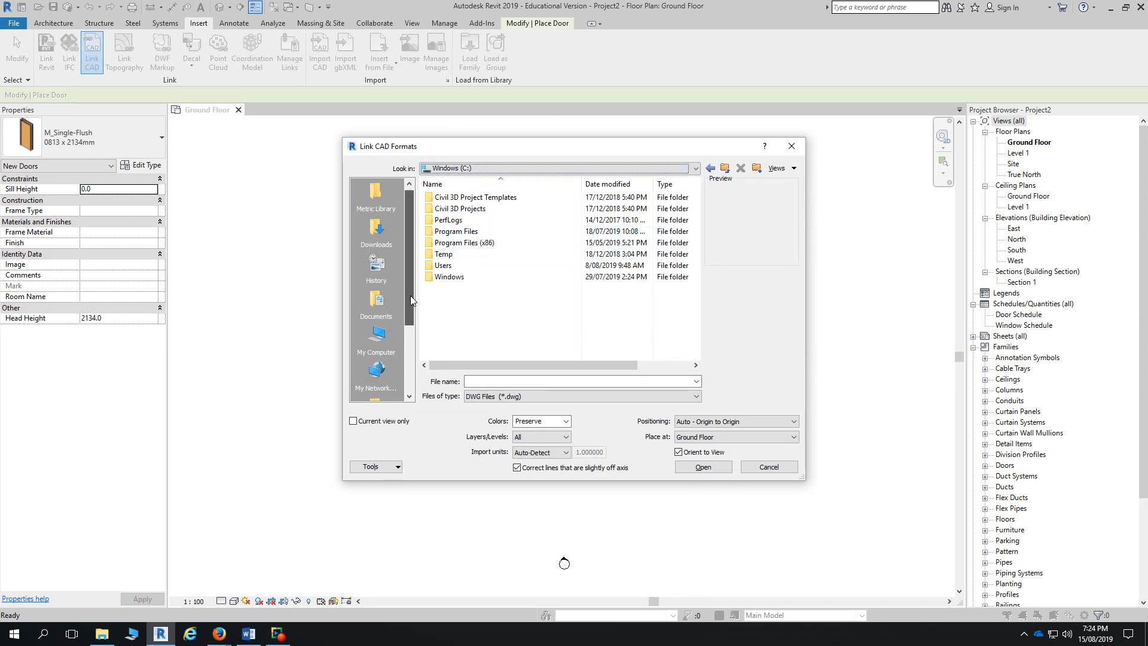
{"action": "left_click", "coordinate": [376, 338]}
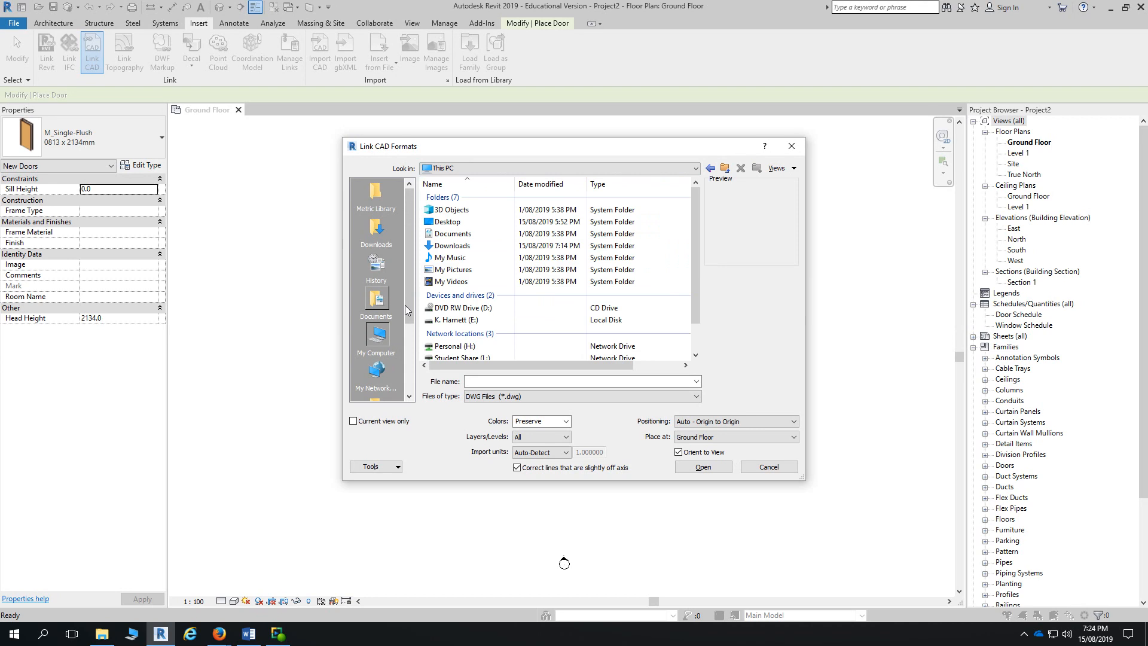
{"action": "double_click", "coordinate": [458, 250]}
{"action": "left_click", "coordinate": [466, 198]}
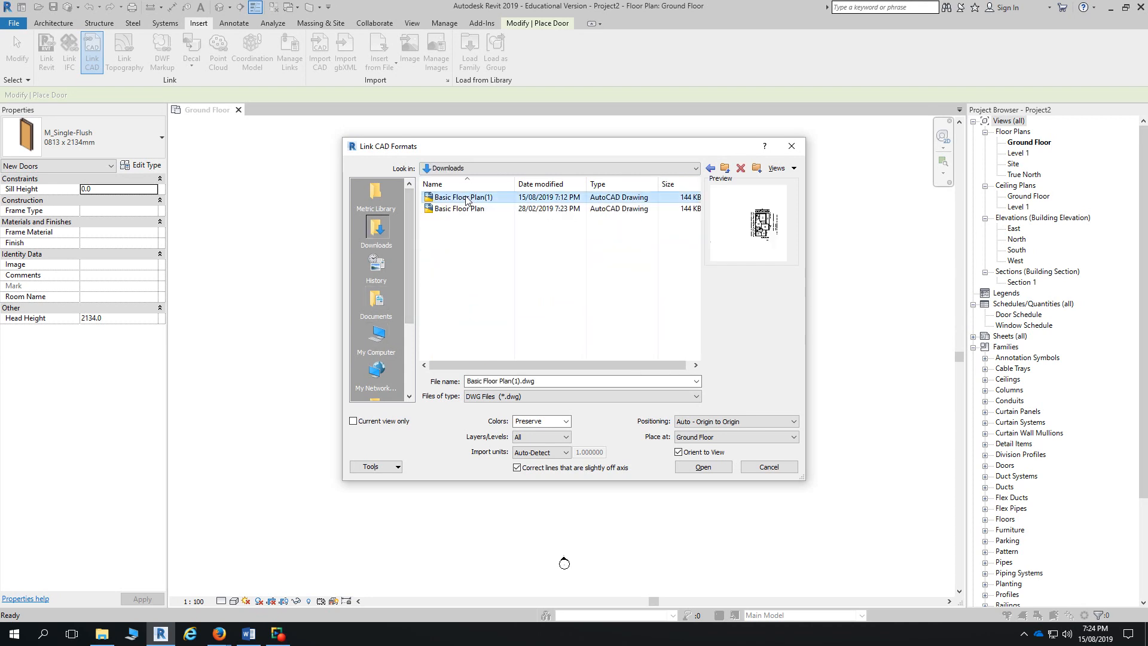
{"action": "left_click", "coordinate": [697, 470]}
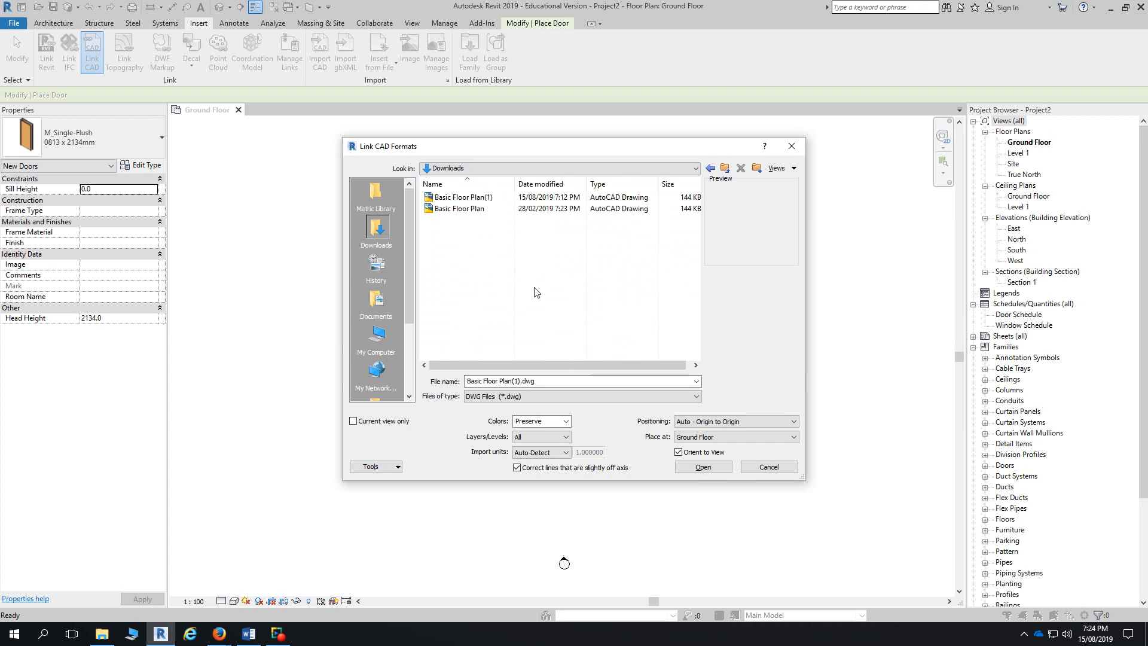
{"action": "left_click", "coordinate": [448, 197]}
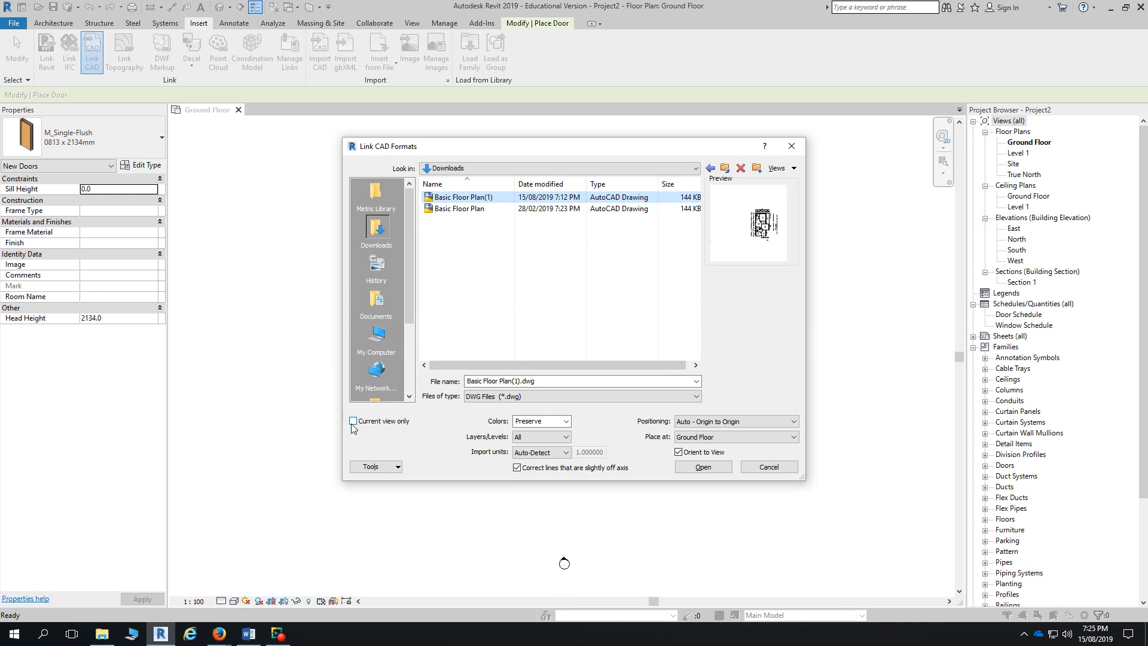
{"action": "left_click", "coordinate": [565, 421]}
{"action": "left_click", "coordinate": [567, 421]}
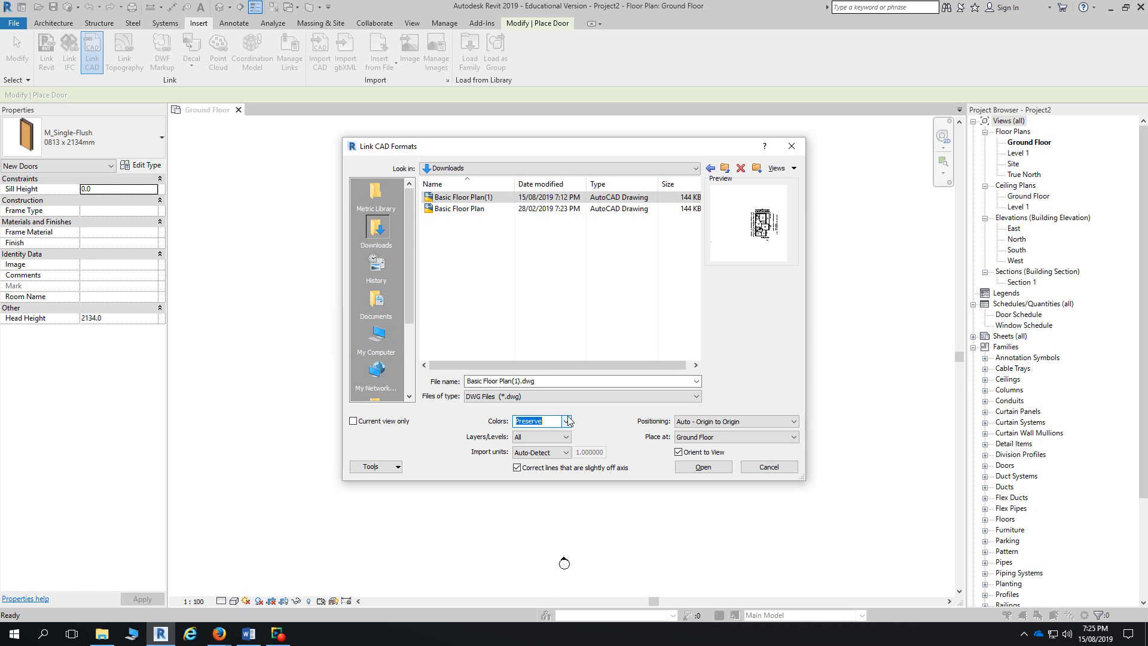
{"action": "left_click", "coordinate": [567, 421]}
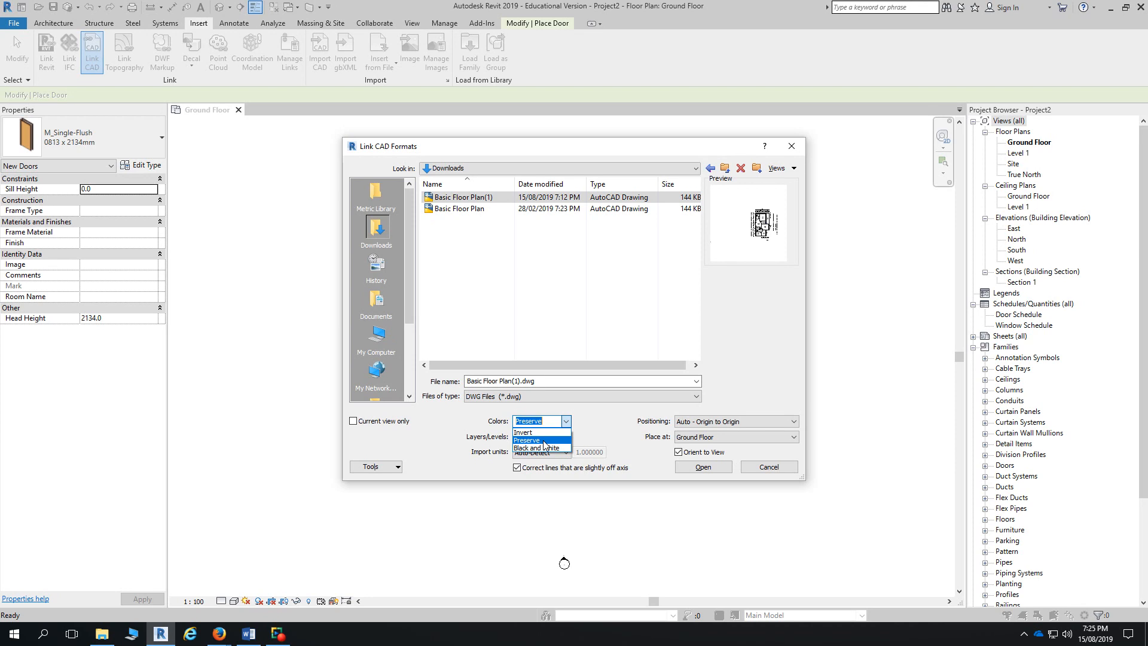
{"action": "left_click", "coordinate": [597, 427]}
{"action": "left_click", "coordinate": [567, 437]}
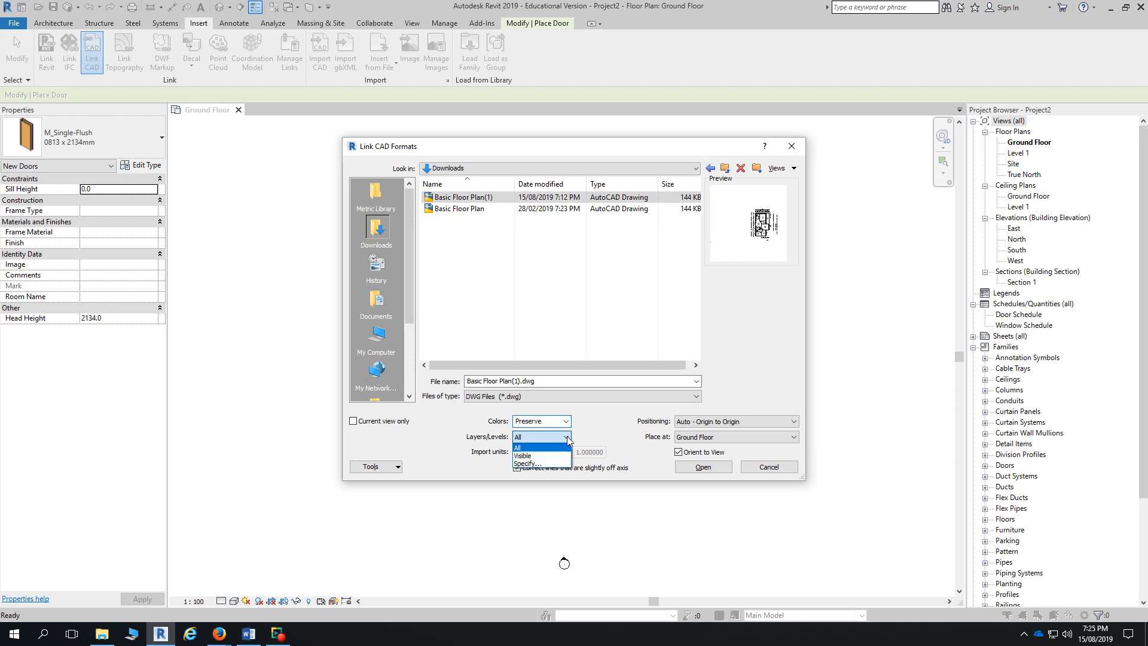
{"action": "left_click", "coordinate": [545, 464]}
{"action": "left_click", "coordinate": [547, 439]}
{"action": "left_click", "coordinate": [534, 451]}
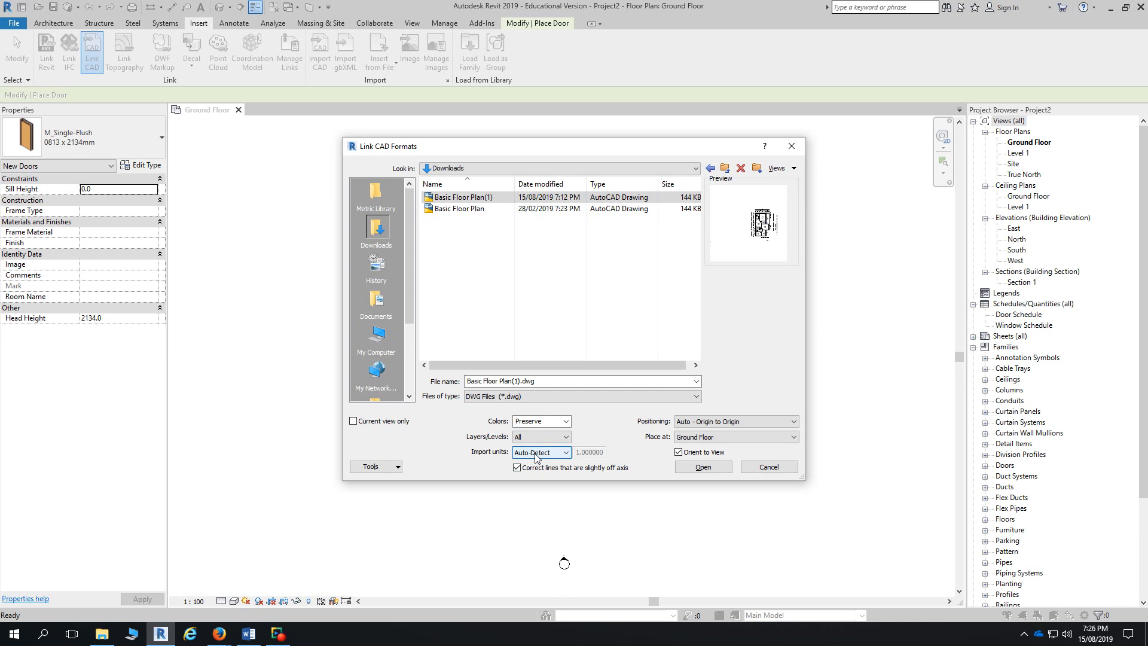
- Keep the import units on Auto-Detect and bring up the Positioning options
{"action": "left_click", "coordinate": [535, 455]}
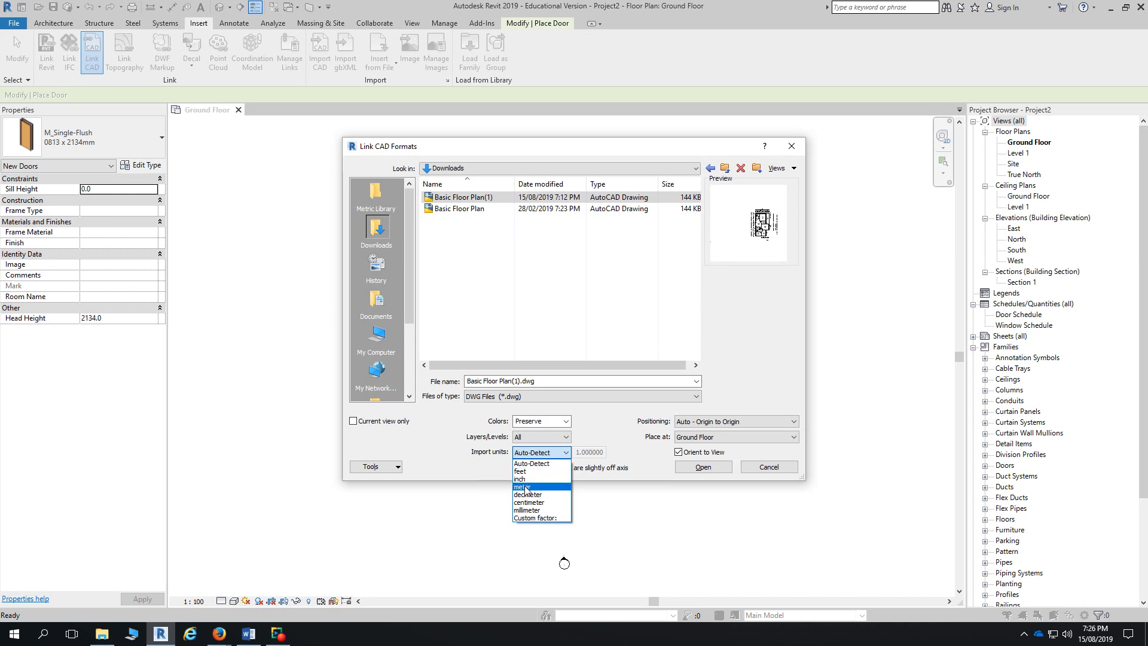
{"action": "left_click", "coordinate": [534, 464]}
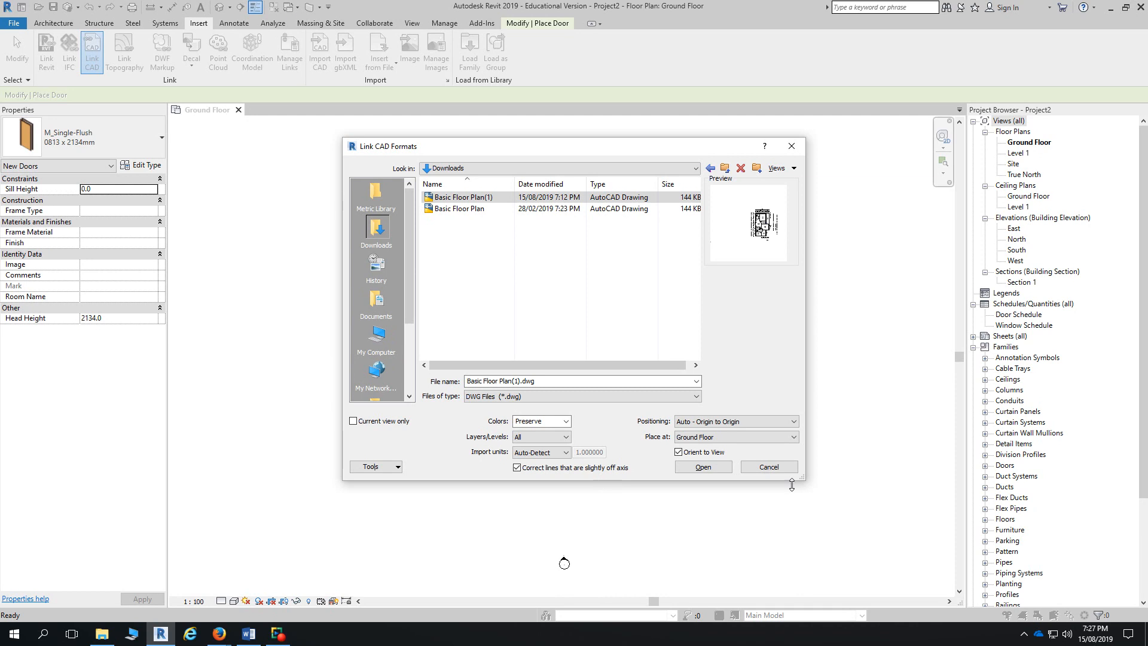
{"action": "left_click", "coordinate": [738, 422]}
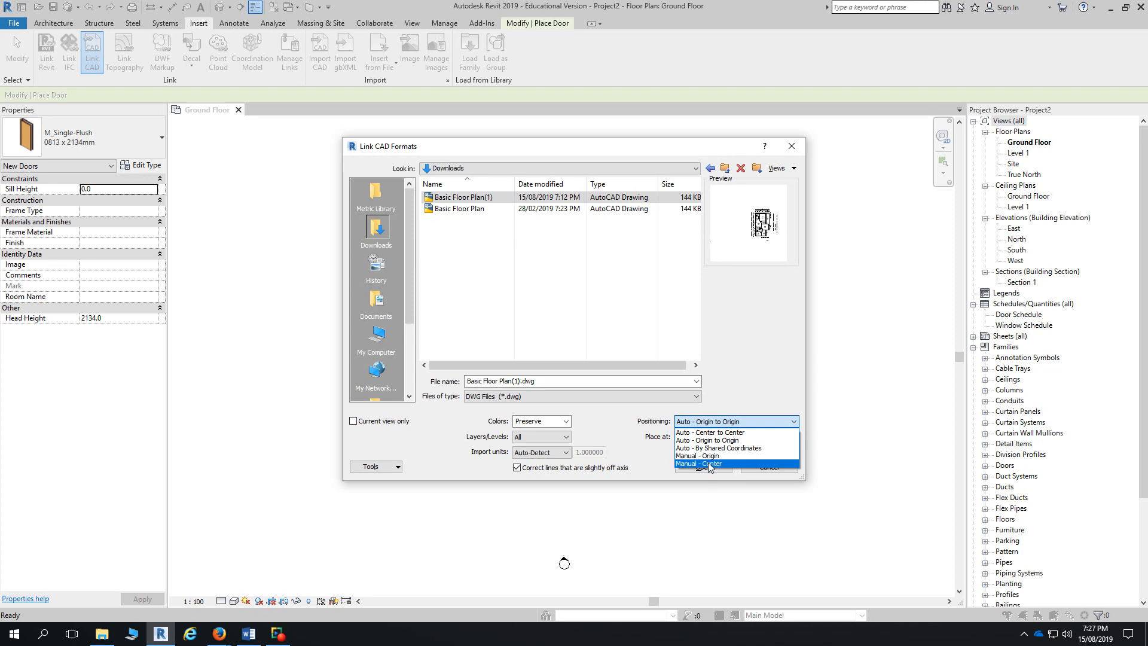
- Link Basic Floor Plan(1).dwg with Auto - Center to Center positioning, placed at Ground Floor
{"action": "left_click", "coordinate": [713, 433]}
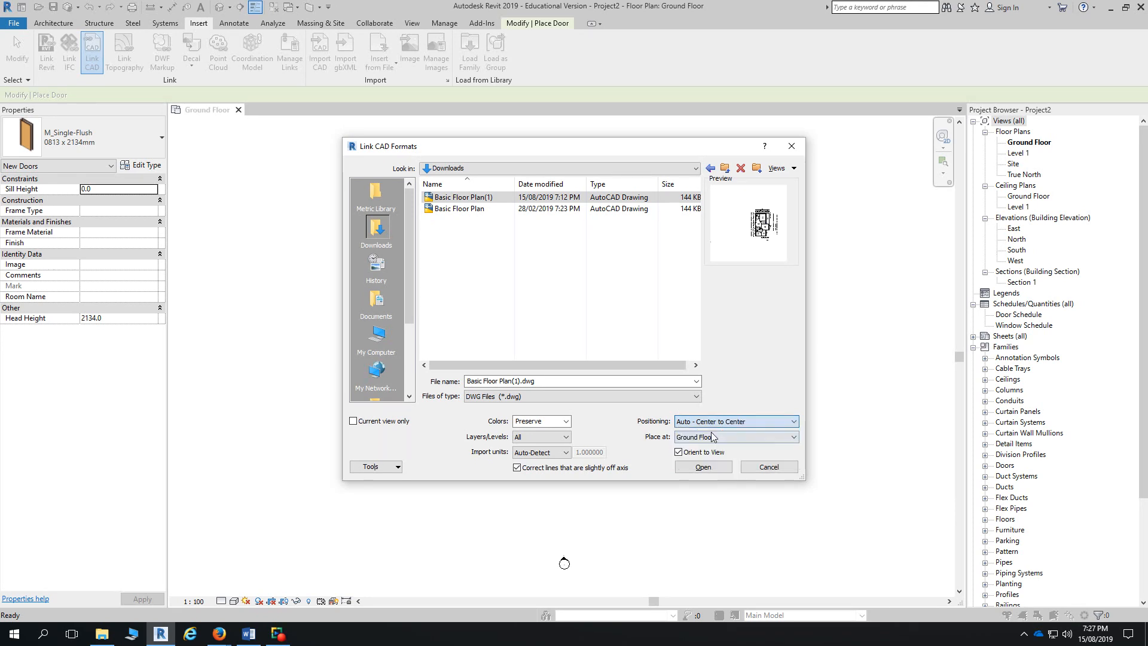
{"action": "left_click", "coordinate": [709, 438]}
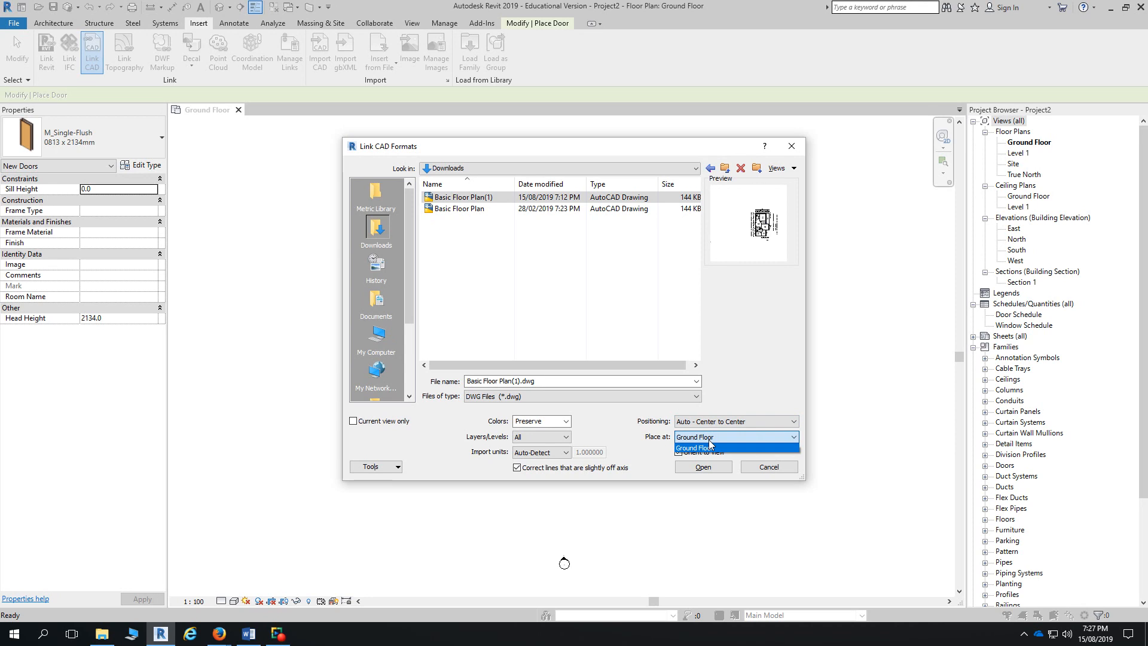
{"action": "left_click", "coordinate": [709, 445]}
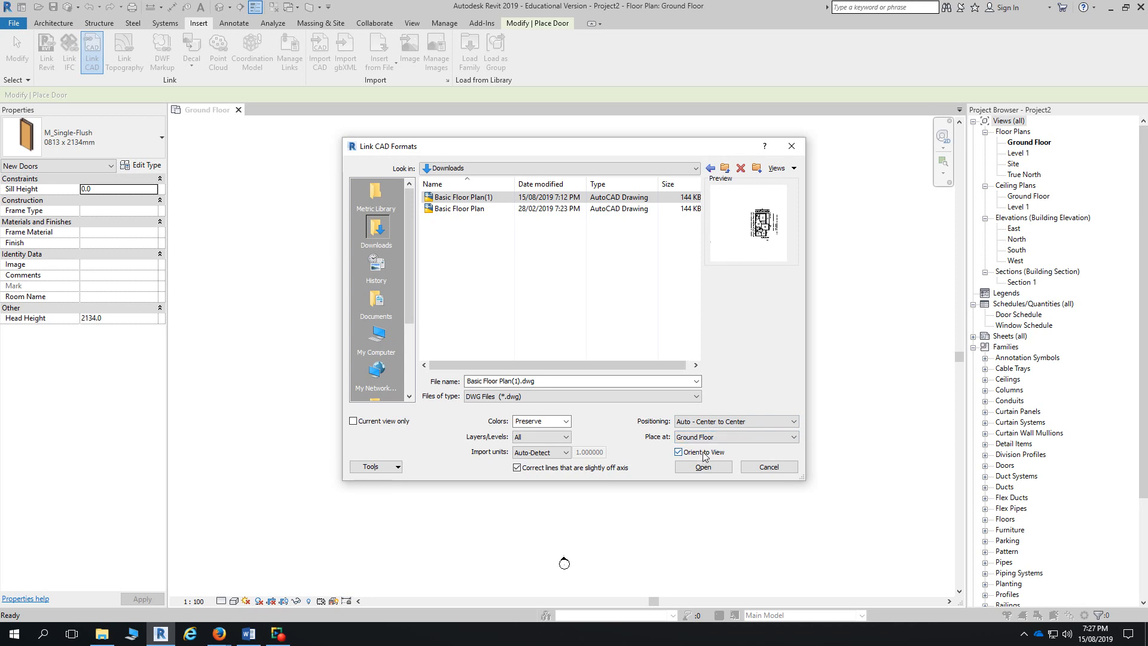
{"action": "left_click", "coordinate": [705, 470]}
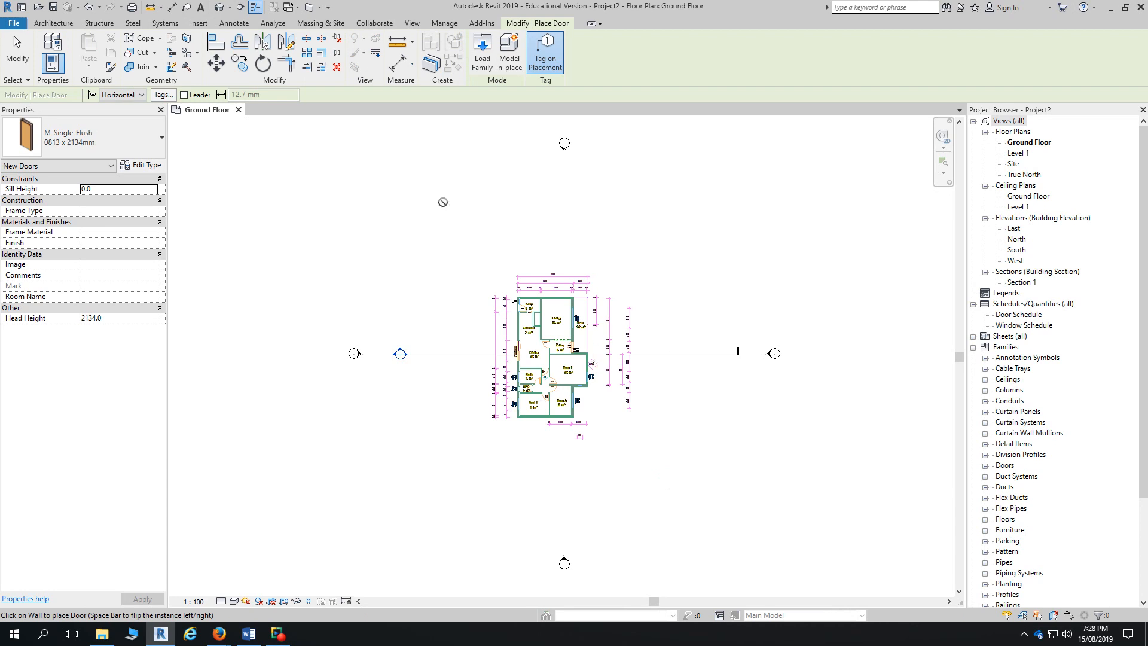
- Exit door placement, then drag the linked DWG plan up and right, away from the elevation markers
{"action": "scroll", "coordinate": [633, 414], "scroll_direction": "down", "scroll_amount": 3}
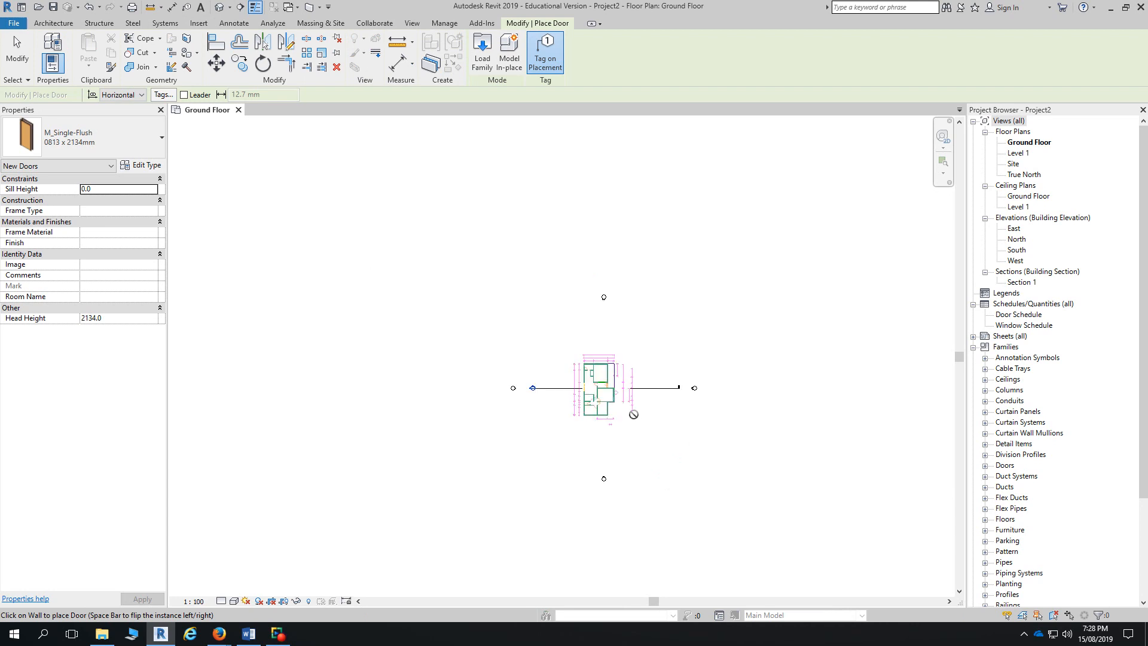
{"action": "scroll", "coordinate": [636, 405], "scroll_direction": "down", "scroll_amount": 5}
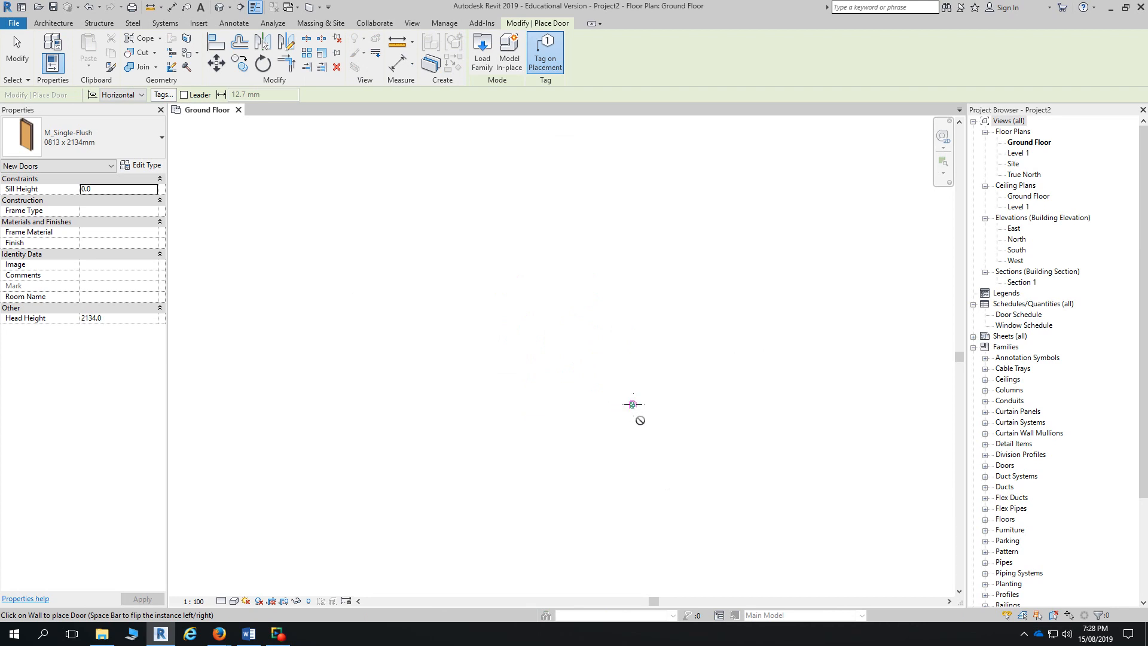
{"action": "scroll", "coordinate": [620, 396], "scroll_direction": "up", "scroll_amount": 2}
{"action": "key", "text": "Escape"}
{"action": "key", "text": "Escape"}
{"action": "left_click", "coordinate": [635, 402]}
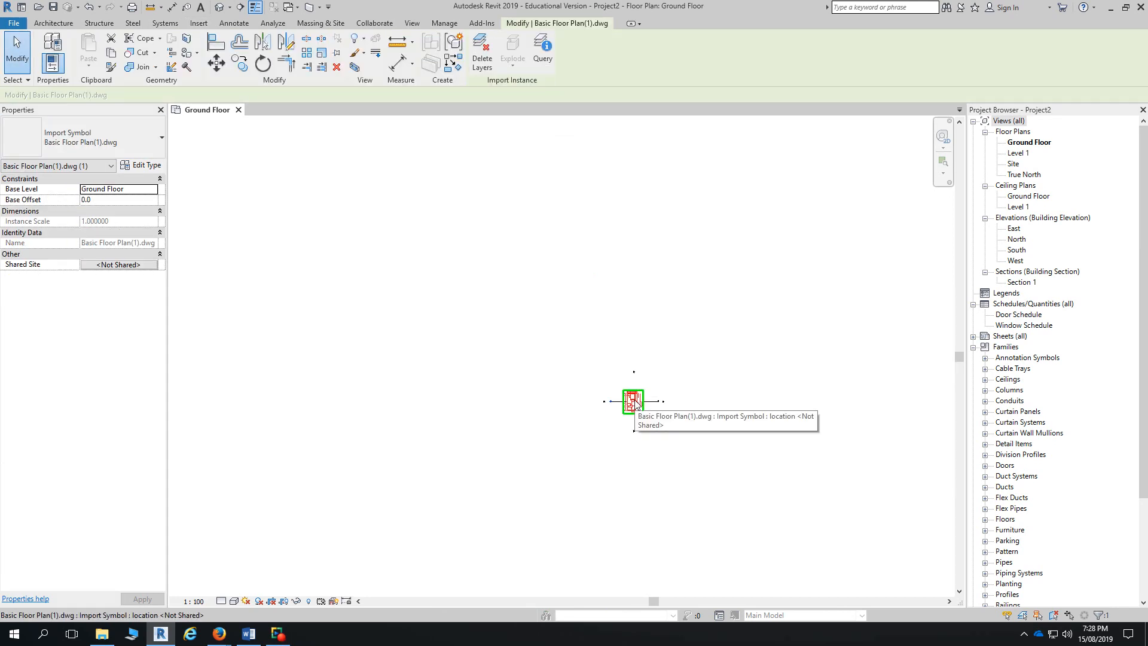
{"action": "scroll", "coordinate": [635, 402], "scroll_direction": "up", "scroll_amount": 7}
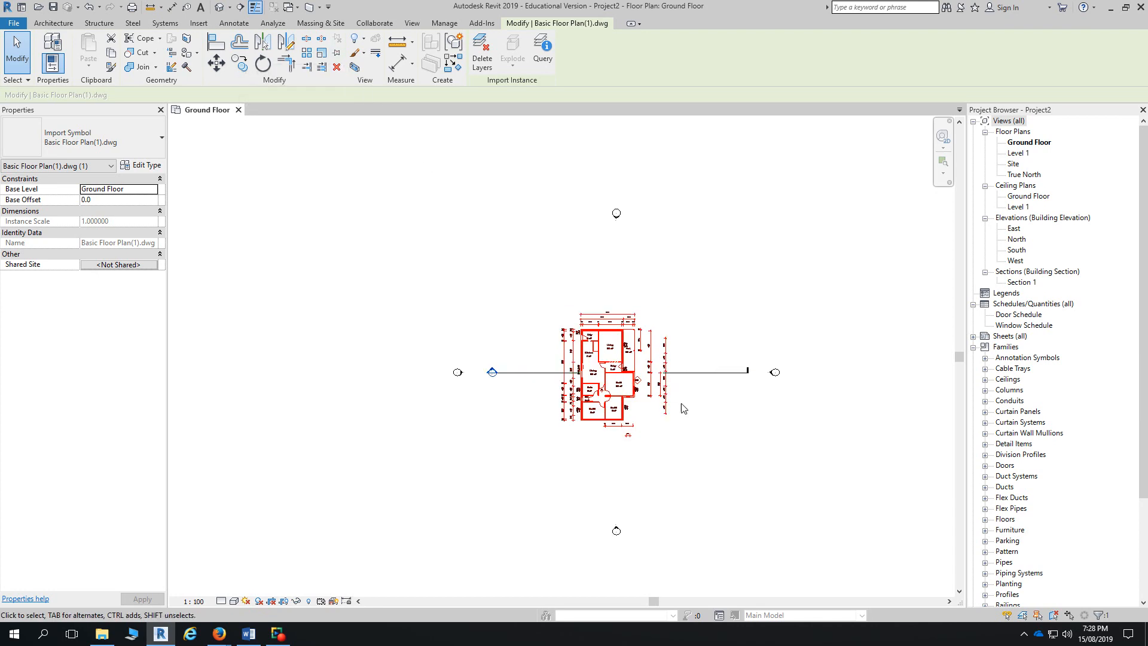
{"action": "left_click_drag", "start_coordinate": [620, 359], "coordinate": [212, 133]}
{"action": "scroll", "coordinate": [690, 346], "scroll_direction": "down", "scroll_amount": 10}
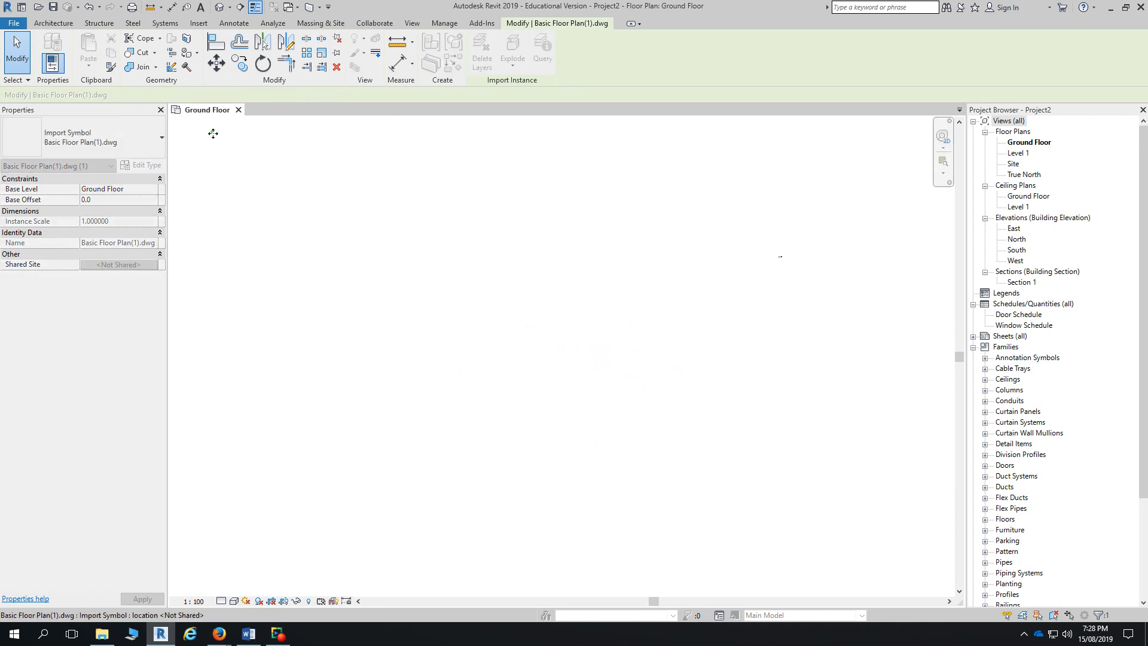
{"action": "scroll", "coordinate": [772, 258], "scroll_direction": "up", "scroll_amount": 8}
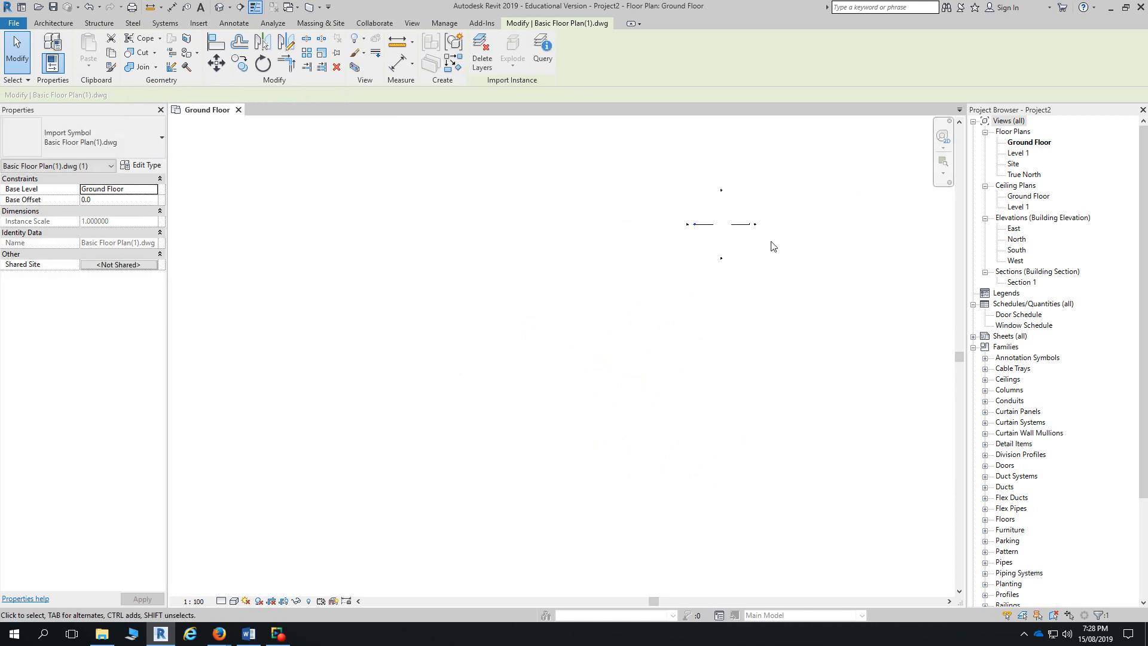
{"action": "middle_click_drag", "start_coordinate": [761, 258], "coordinate": [685, 385]}
{"action": "scroll", "coordinate": [686, 377], "scroll_direction": "up", "scroll_amount": 1}
- Deselect the plan, zoom to fit with ZE, and window-select all ten elements in the view
{"action": "left_click", "coordinate": [761, 291]}
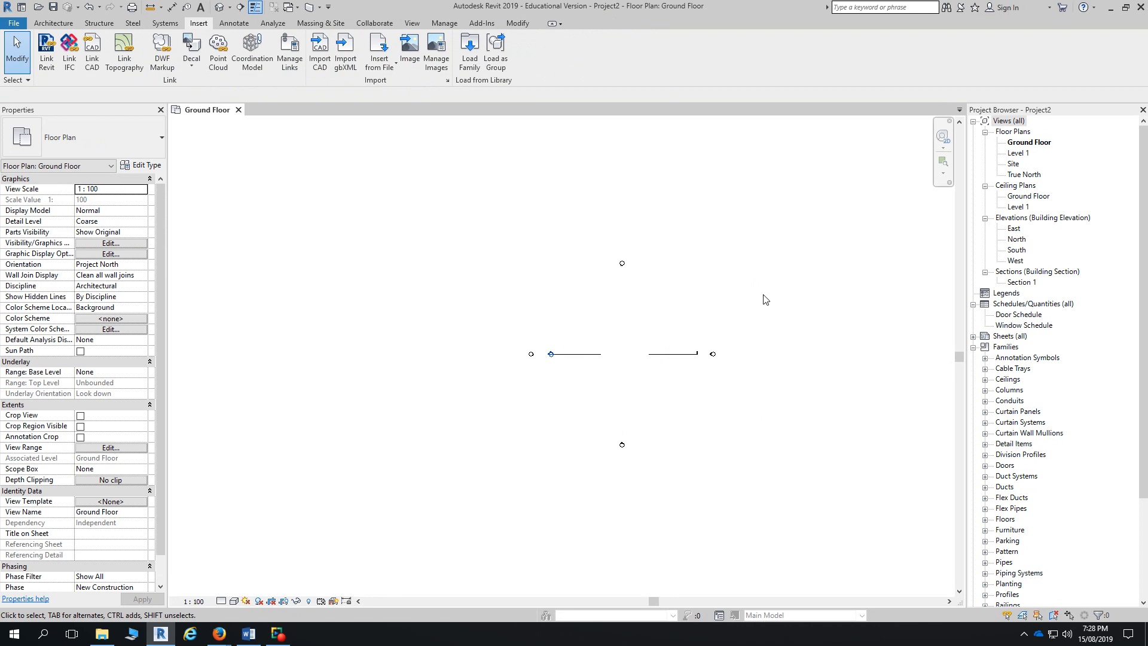
{"action": "key", "text": "z"}
{"action": "key", "text": "e"}
{"action": "left_click_drag", "start_coordinate": [172, 122], "coordinate": [950, 596]}
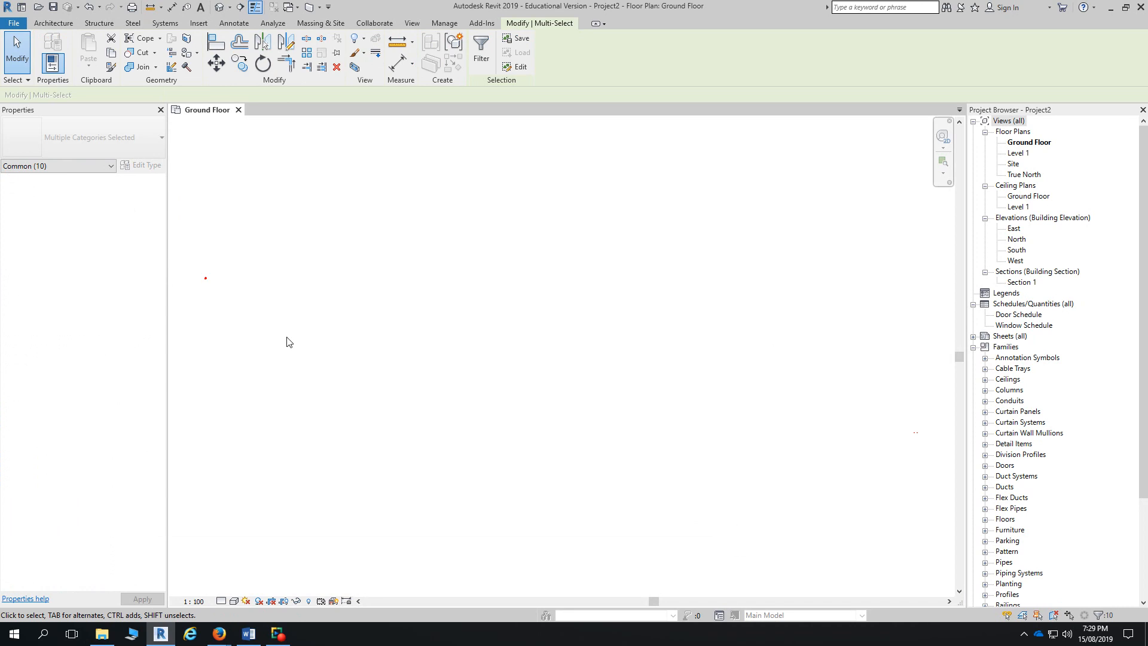
- Pin the linked DWG floor plan, then window-select everything in the view
{"action": "left_click", "coordinate": [196, 285]}
{"action": "left_click", "coordinate": [205, 278]}
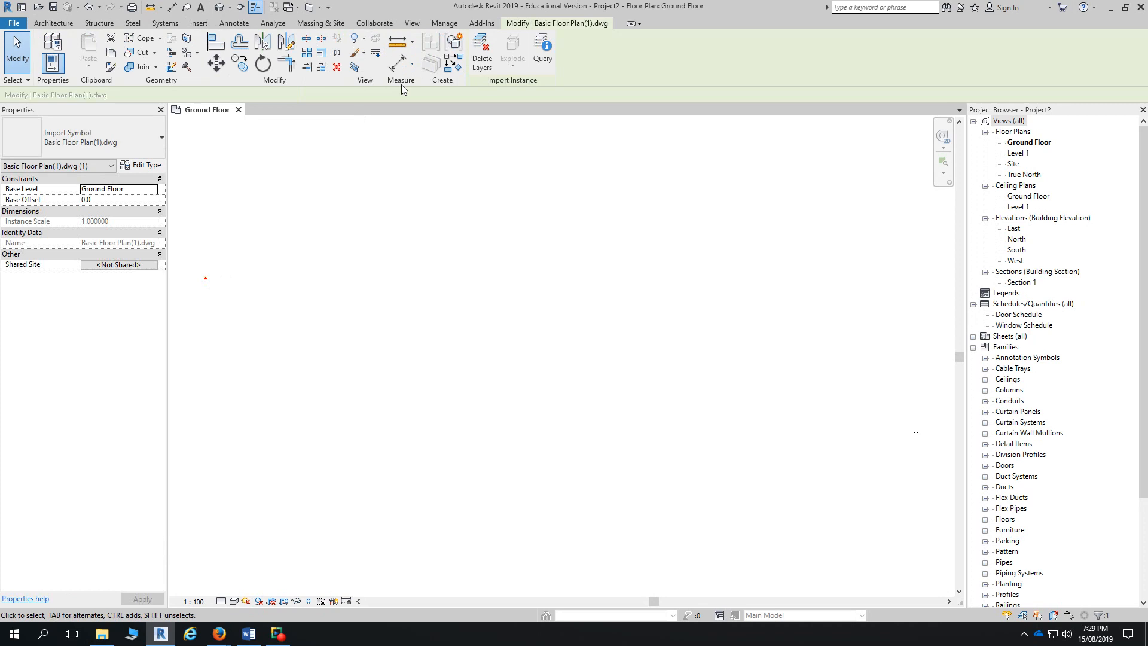
{"action": "left_click", "coordinate": [337, 54]}
{"action": "left_click", "coordinate": [197, 223]}
{"action": "left_click_drag", "start_coordinate": [175, 124], "coordinate": [952, 595]}
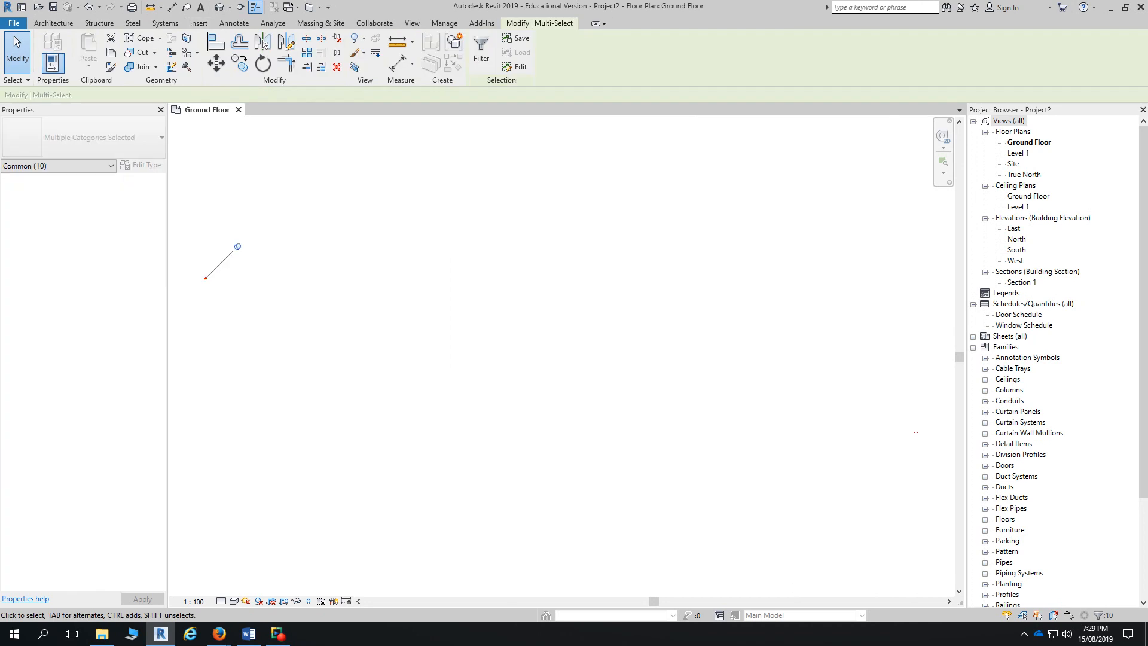
- Unpin the linked plan and drag it down and to the right to new positions
{"action": "scroll", "coordinate": [204, 277], "scroll_direction": "up", "scroll_amount": 8}
{"action": "scroll", "coordinate": [196, 276], "scroll_direction": "down", "scroll_amount": 6}
{"action": "middle_click_drag", "start_coordinate": [210, 285], "coordinate": [377, 336]}
{"action": "scroll", "coordinate": [358, 315], "scroll_direction": "up", "scroll_amount": 3}
{"action": "left_click", "coordinate": [336, 40]}
{"action": "mouse_move", "coordinate": [344, 334]}
{"action": "left_mouse_down"}
{"action": "mouse_move", "coordinate": [374, 359]}
{"action": "mouse_move", "coordinate": [448, 363]}
{"action": "mouse_move", "coordinate": [758, 467]}
{"action": "left_mouse_up"}
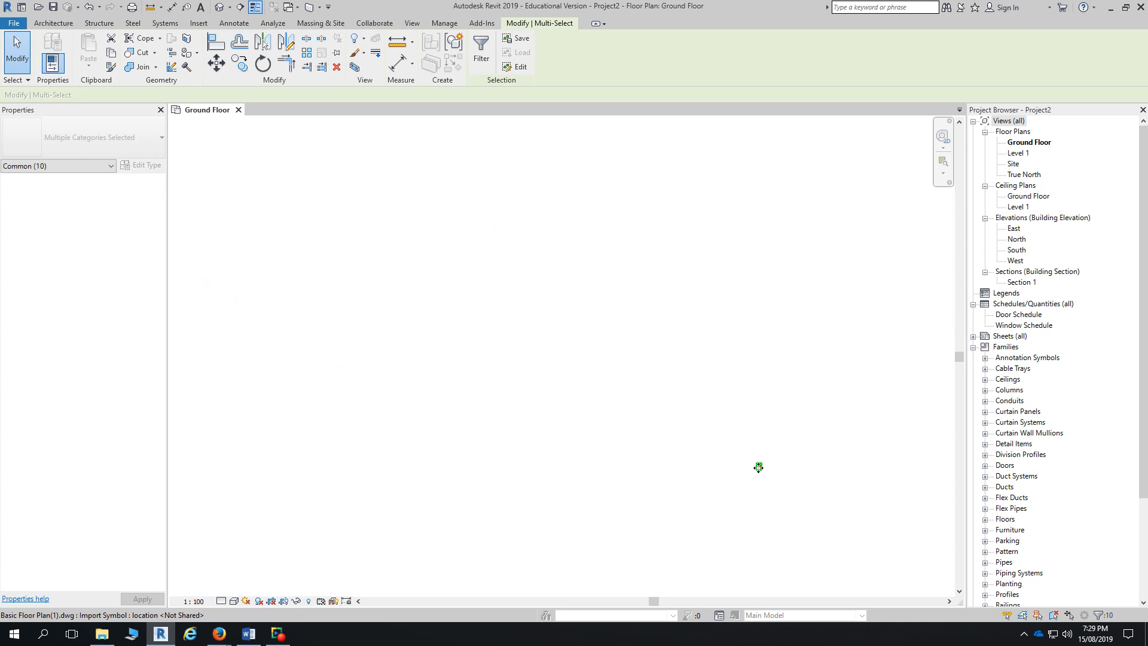
{"action": "scroll", "coordinate": [816, 480], "scroll_direction": "down", "scroll_amount": 4}
{"action": "middle_click_drag", "start_coordinate": [822, 494], "coordinate": [558, 363]}
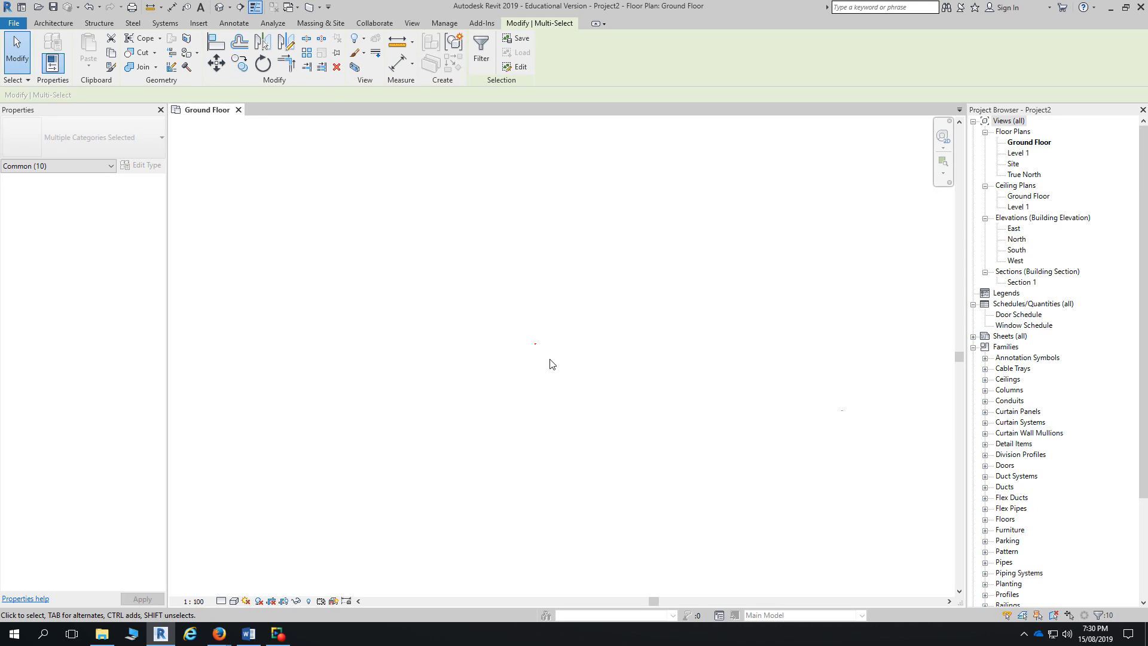
{"action": "left_click", "coordinate": [526, 323]}
{"action": "left_click", "coordinate": [585, 379]}
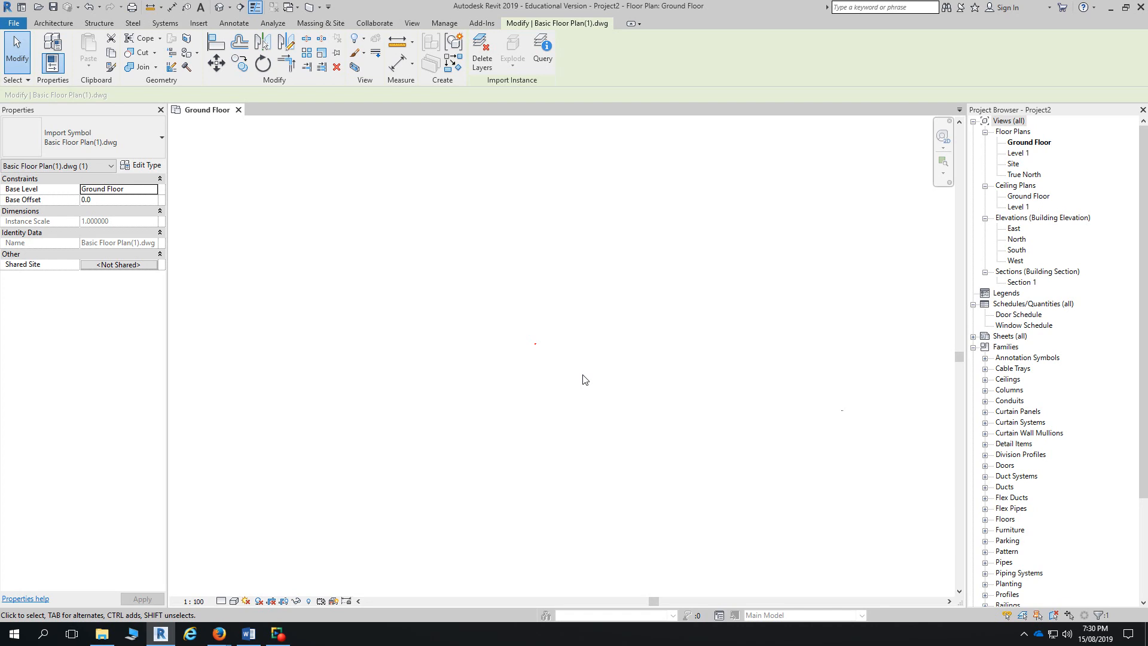
{"action": "left_click_drag", "start_coordinate": [536, 343], "coordinate": [623, 354]}
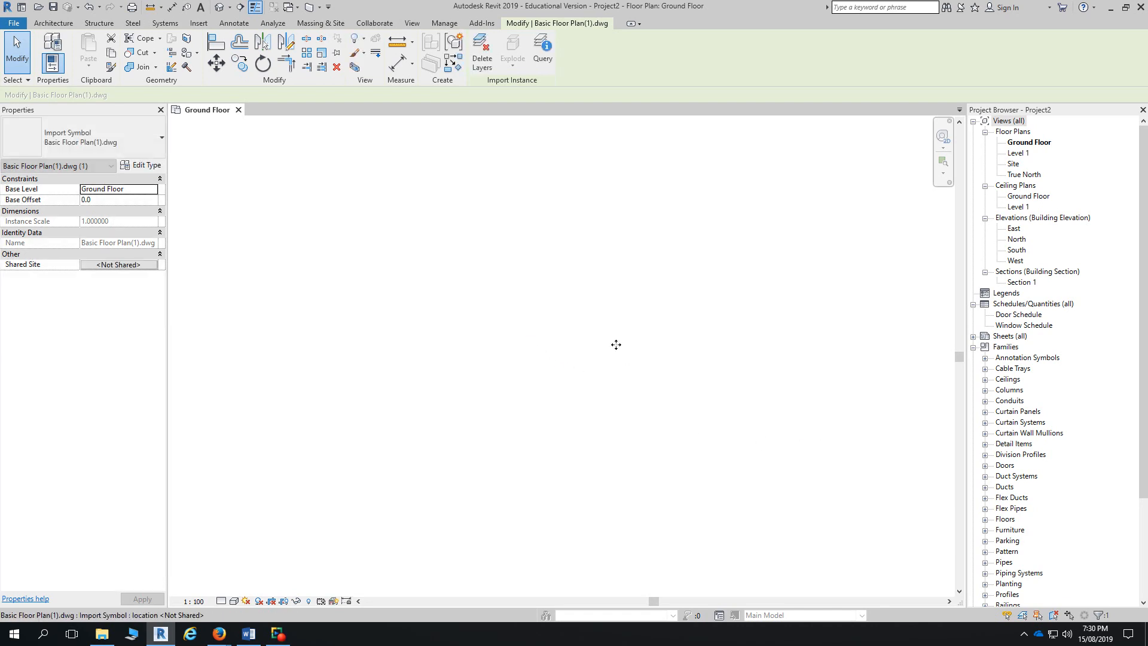
- Undo back to Import Vector Data and reselect the imported DWG floor plan
{"action": "left_click", "coordinate": [99, 6]}
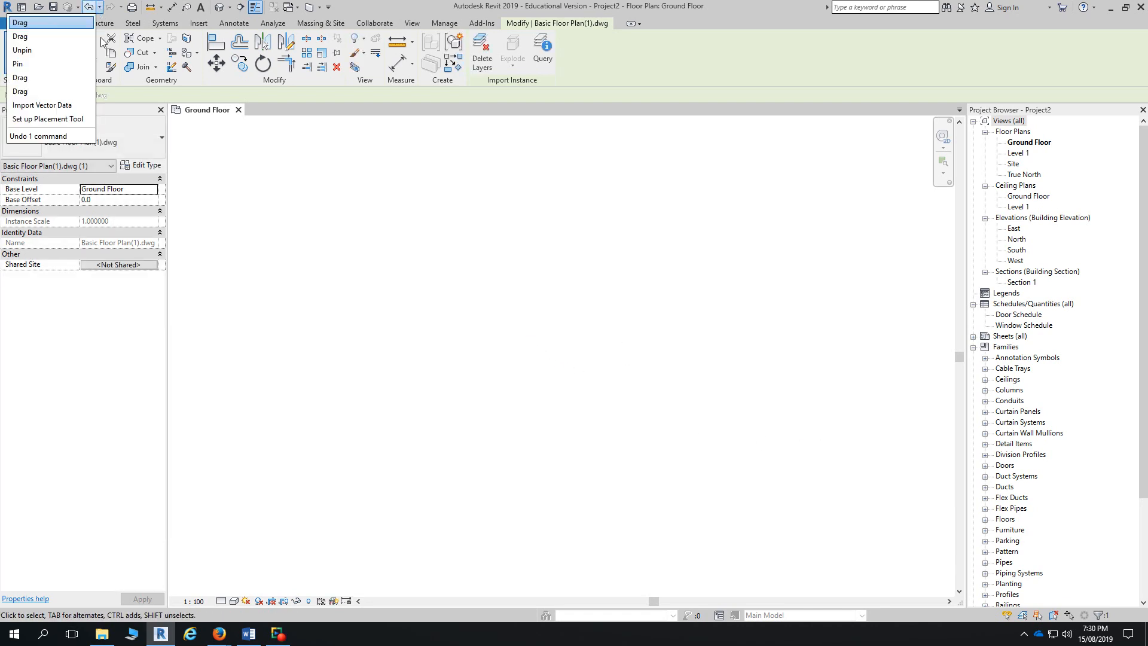
{"action": "left_click", "coordinate": [75, 105]}
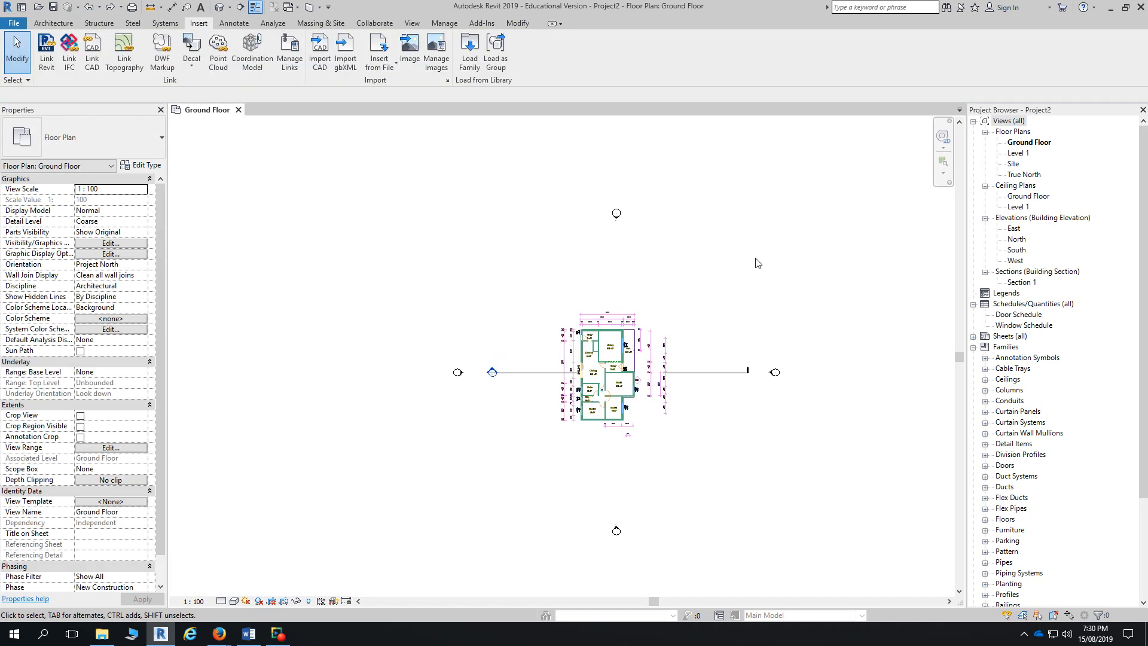
{"action": "left_click", "coordinate": [622, 396]}
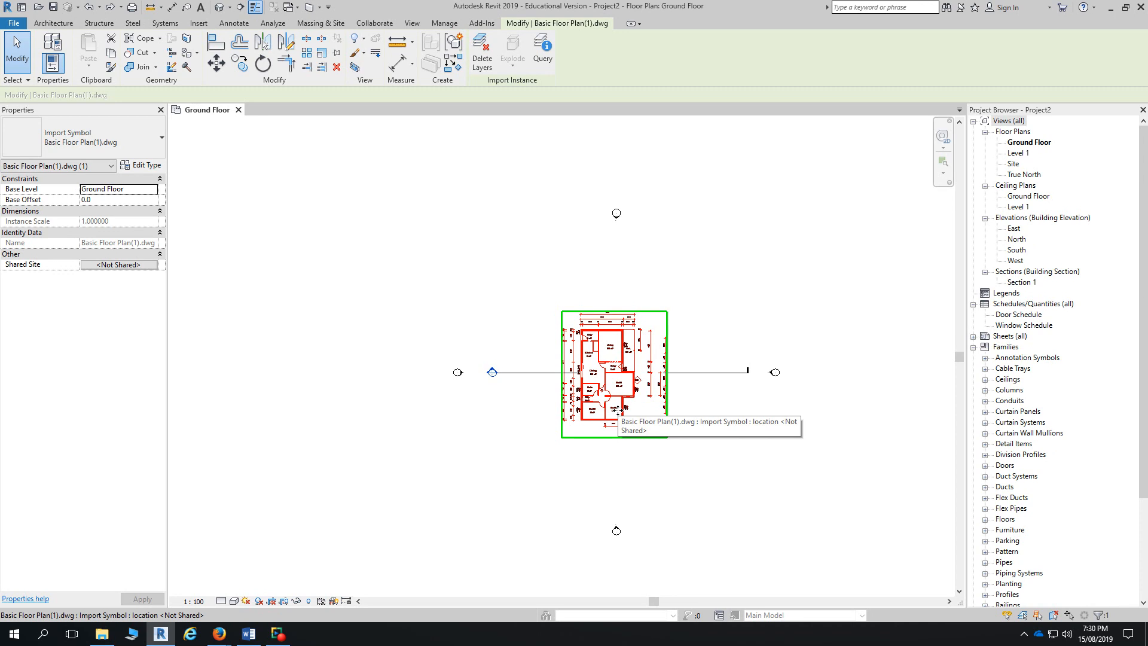
{"action": "scroll", "coordinate": [616, 411], "scroll_direction": "up", "scroll_amount": 1}
{"action": "scroll", "coordinate": [640, 407], "scroll_direction": "up", "scroll_amount": 5}
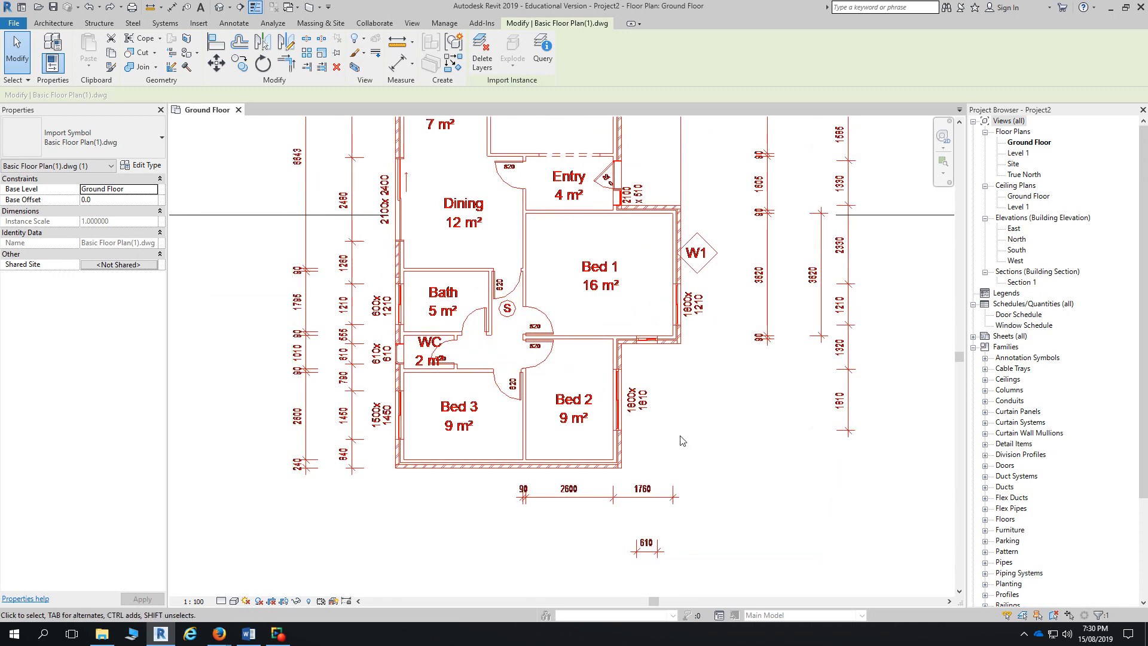
{"action": "scroll", "coordinate": [684, 426], "scroll_direction": "down", "scroll_amount": 4}
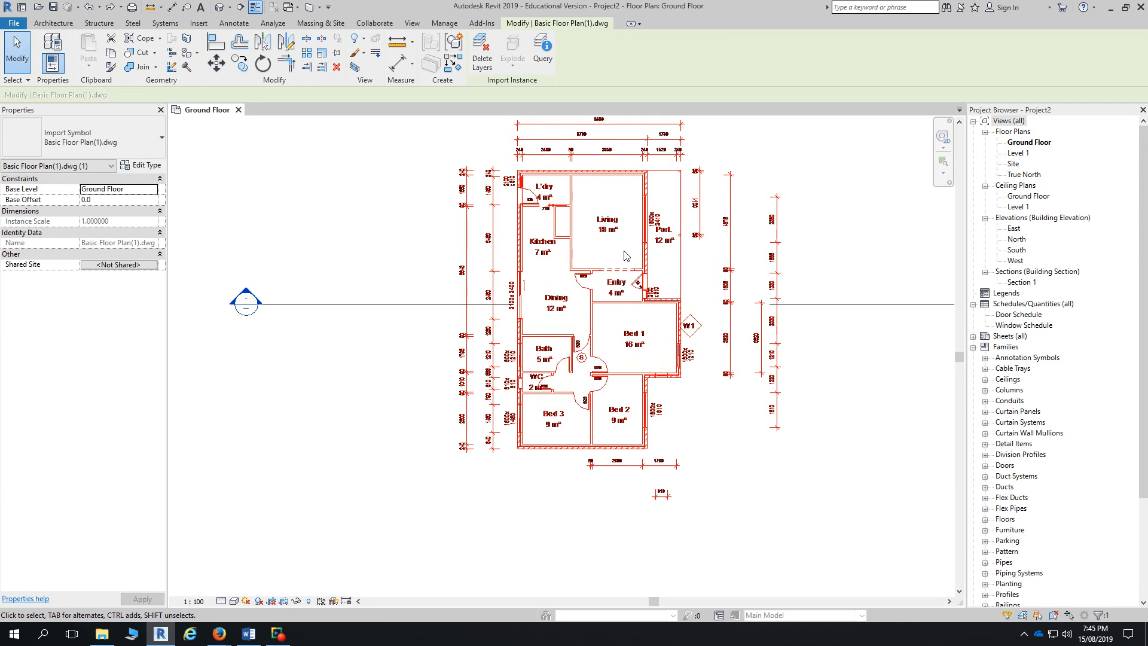
- Deselect the imported DWG so the Ground Floor plan's own properties appear
{"action": "left_click", "coordinate": [799, 459]}
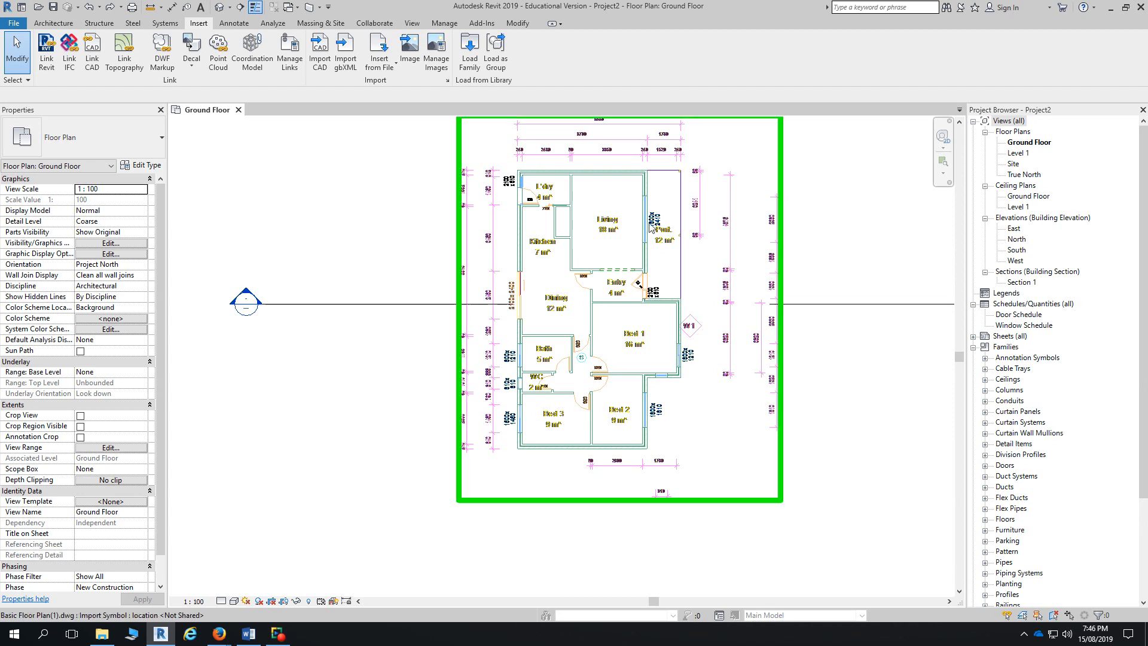
- Zoom and pan to the floor plan, widen the Properties columns, and open Visibility/Graphics Overrides
{"action": "scroll", "coordinate": [664, 326], "scroll_direction": "up", "scroll_amount": 3}
{"action": "middle_click_drag", "start_coordinate": [522, 273], "coordinate": [549, 353]}
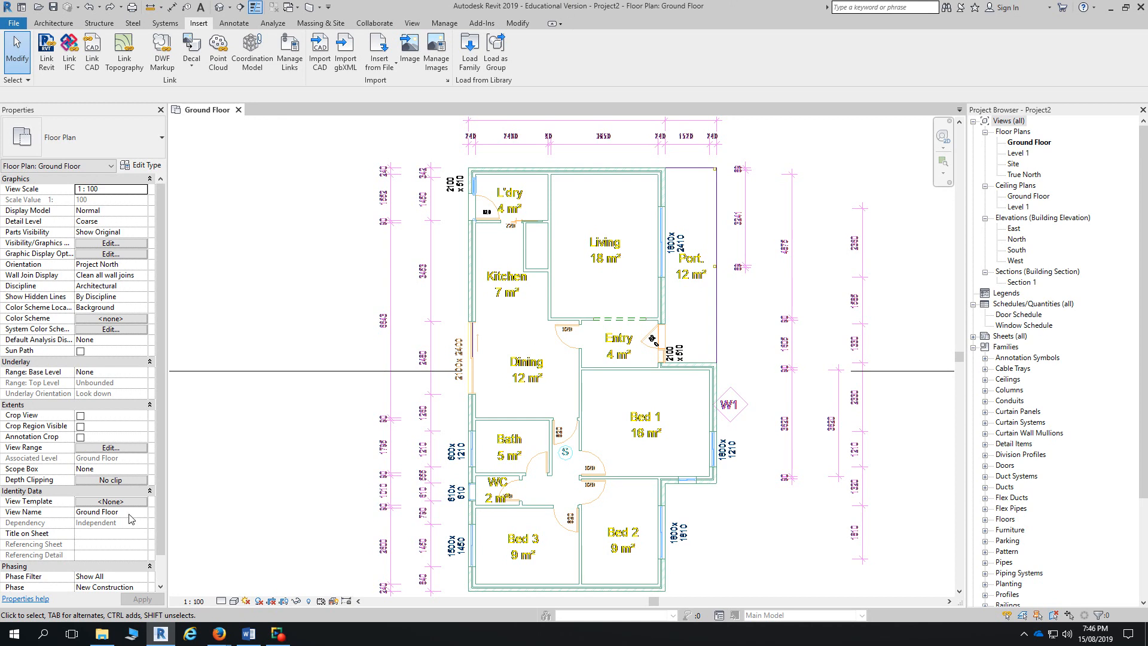
{"action": "left_click", "coordinate": [123, 502]}
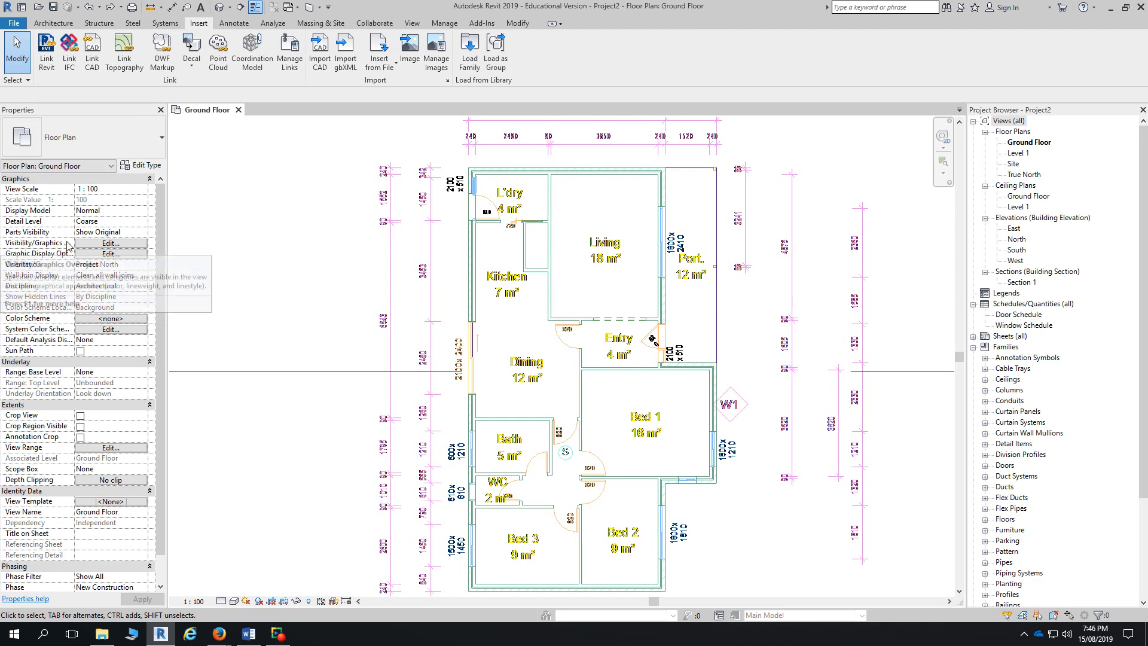
{"action": "mouse_move", "coordinate": [74, 189]}
{"action": "left_mouse_down"}
{"action": "mouse_move", "coordinate": [117, 190]}
{"action": "mouse_move", "coordinate": [74, 197]}
{"action": "left_mouse_up"}
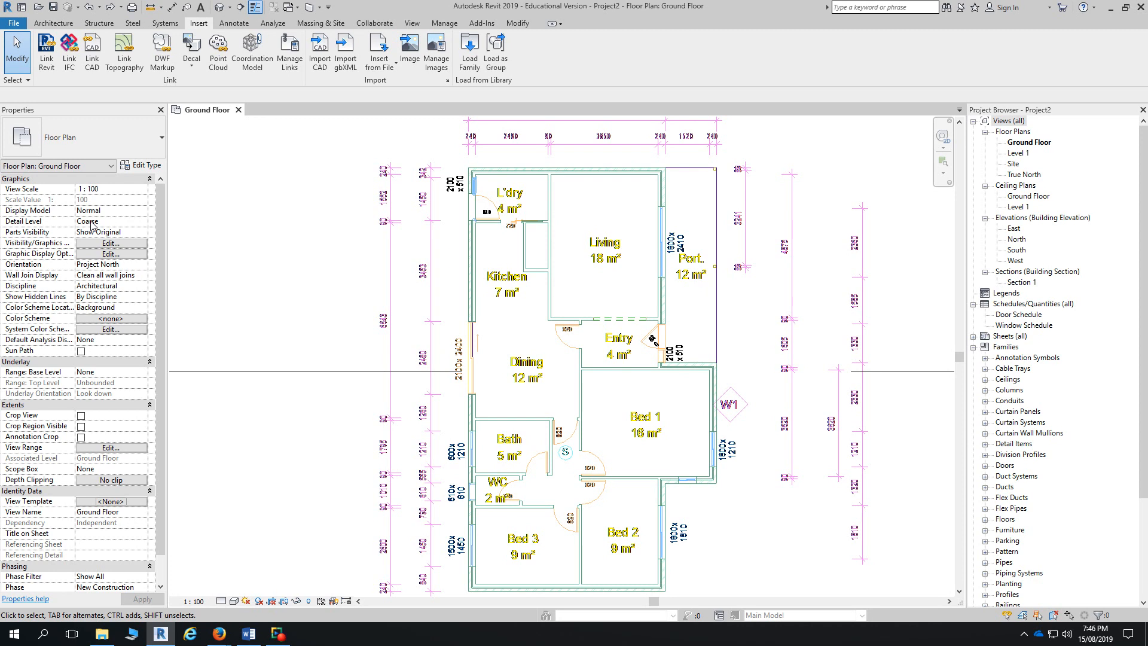
{"action": "left_click", "coordinate": [116, 244]}
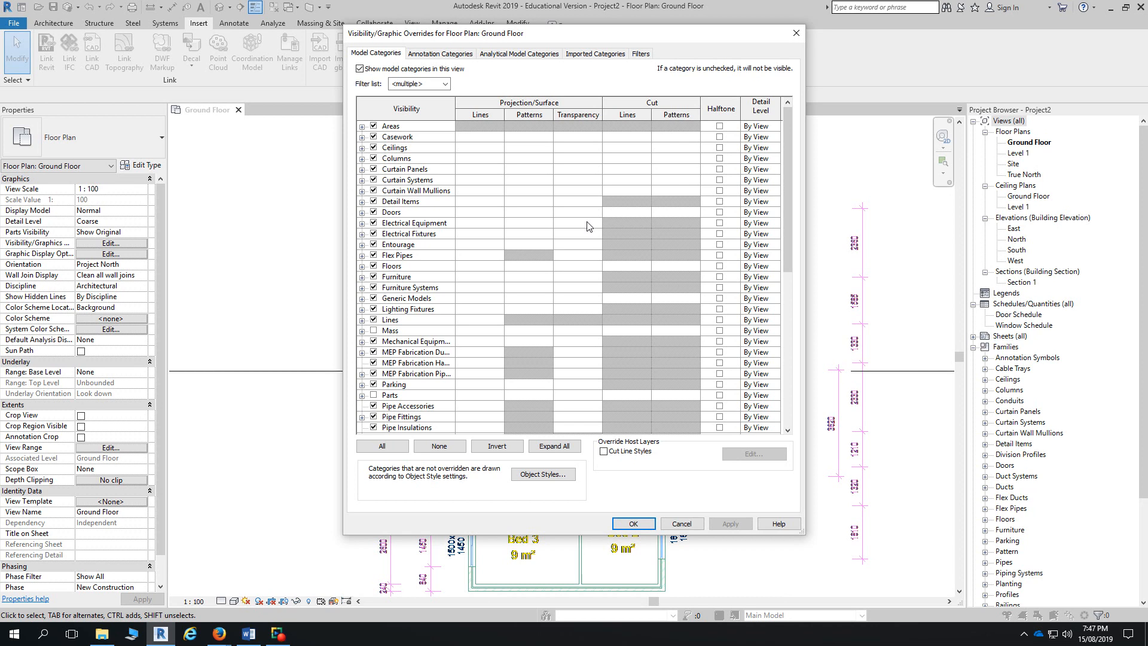
- On Imported Categories, expand the DWG and select all layers from 0 through S-COLS
{"action": "left_click", "coordinate": [604, 56]}
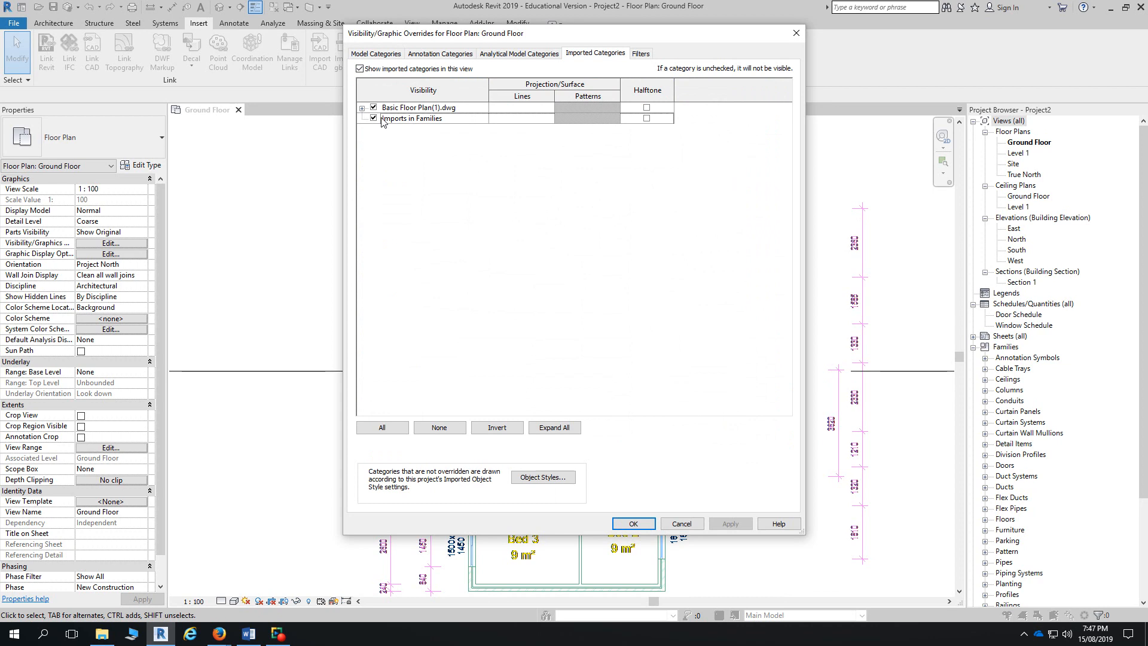
{"action": "left_click", "coordinate": [363, 108]}
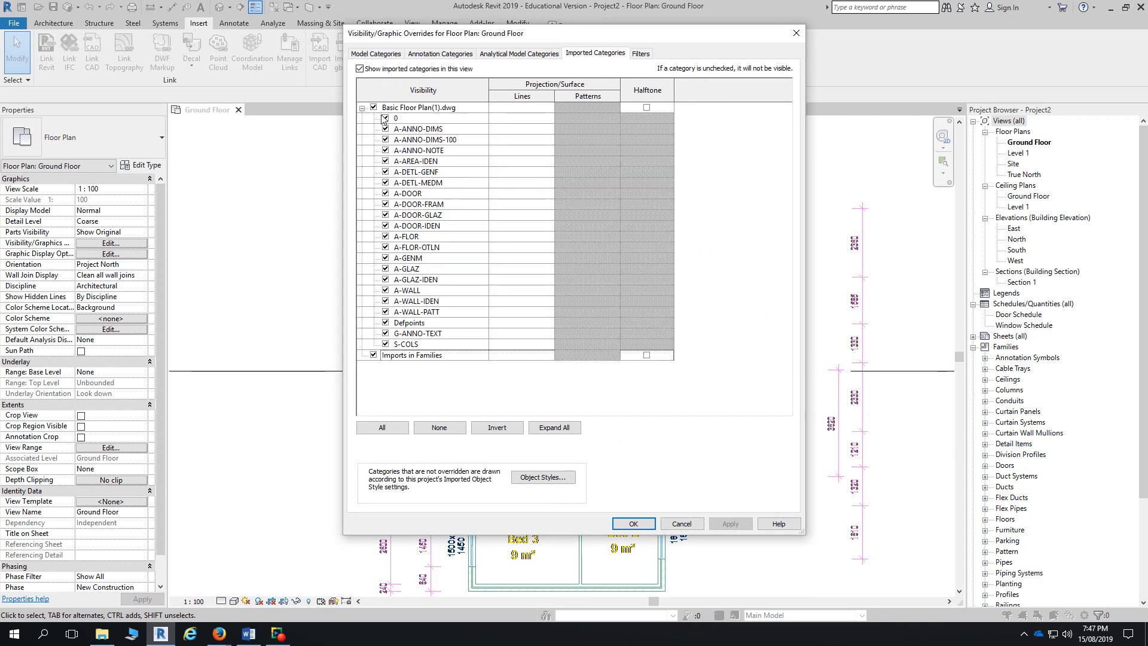
{"action": "left_click", "coordinate": [433, 119]}
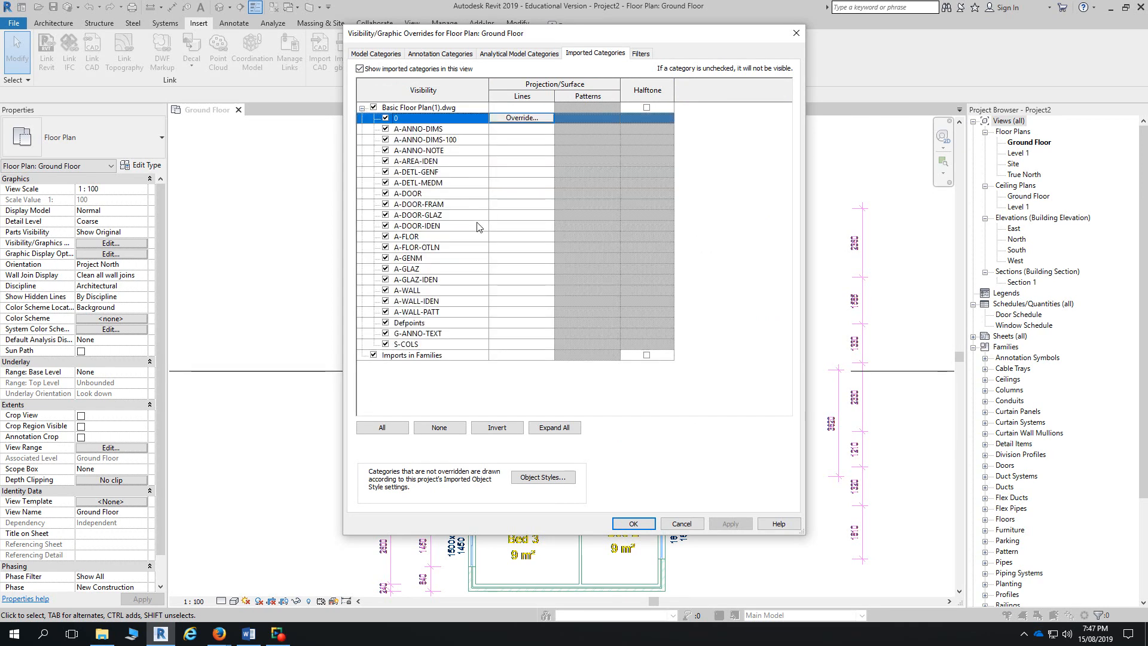
{"action": "left_click", "coordinate": [457, 345], "text": "shift"}
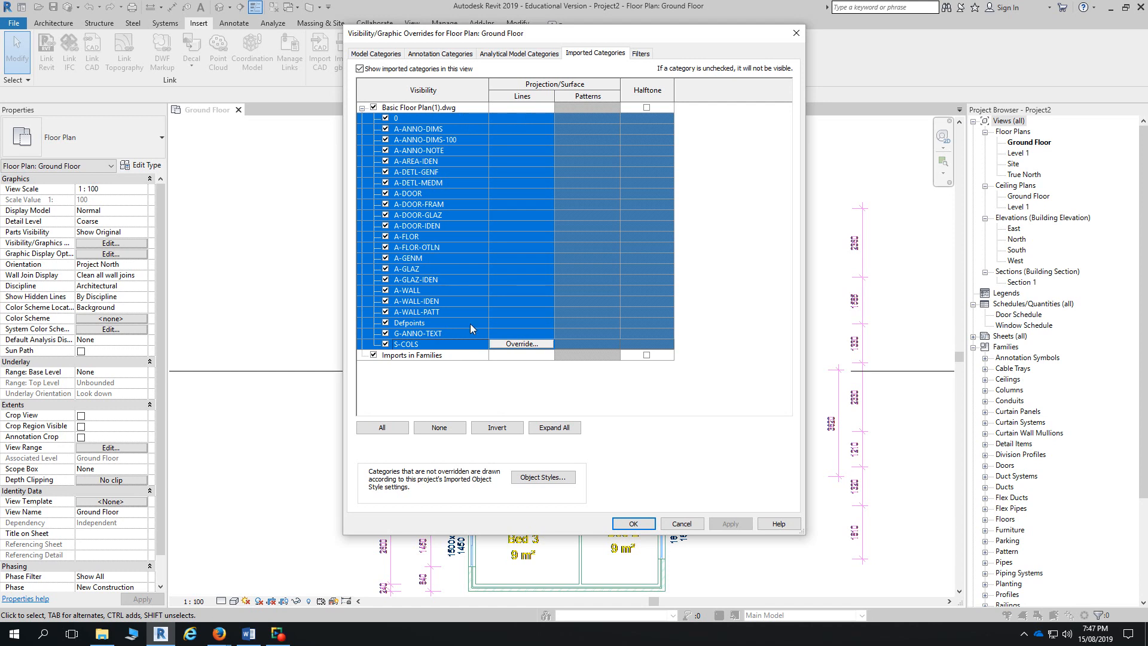
- Override the selected layers' line colour to orange (RGB 255-128-000) and apply it to the plan
{"action": "left_click", "coordinate": [507, 345]}
{"action": "left_click", "coordinate": [506, 345]}
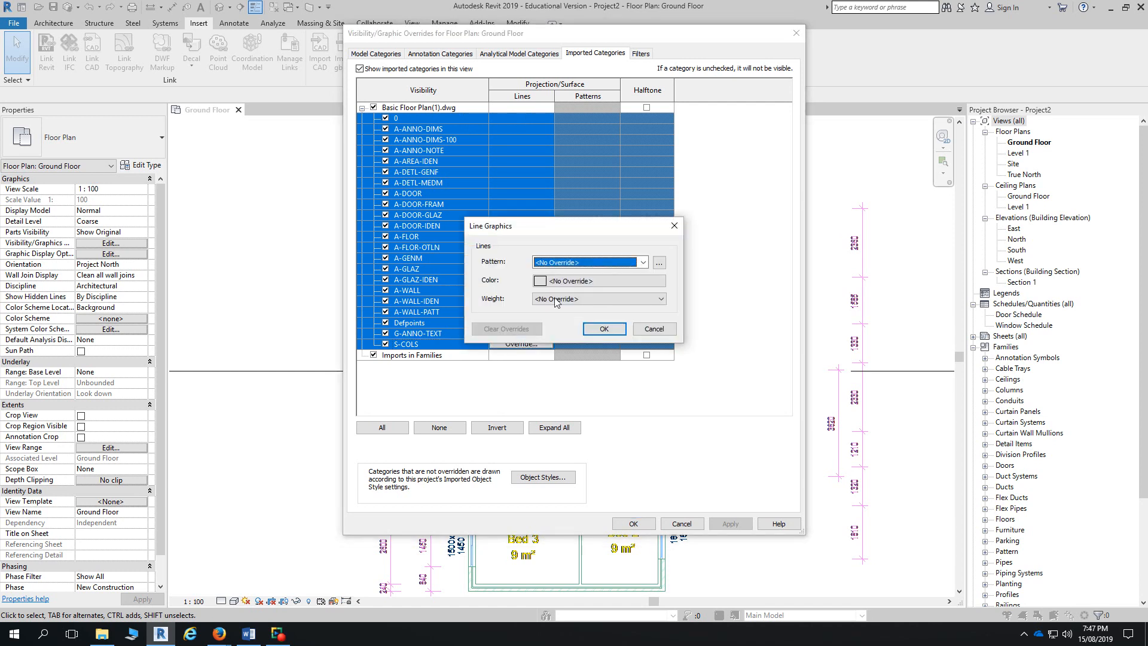
{"action": "left_click", "coordinate": [555, 280]}
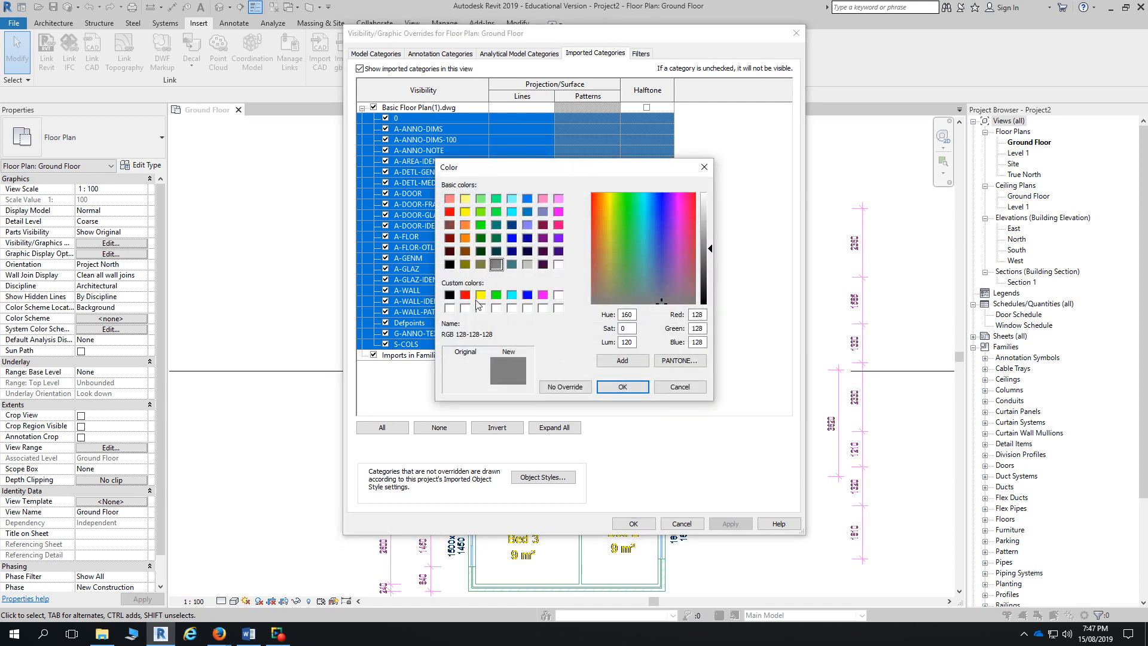
{"action": "left_click", "coordinate": [465, 239]}
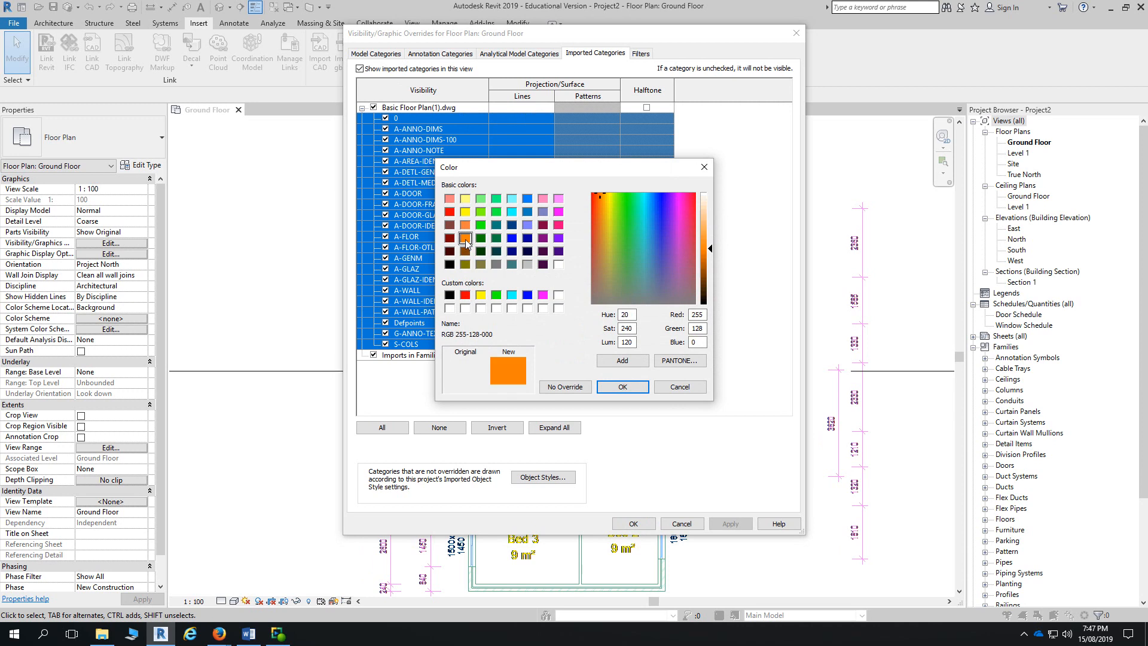
{"action": "left_click", "coordinate": [619, 386]}
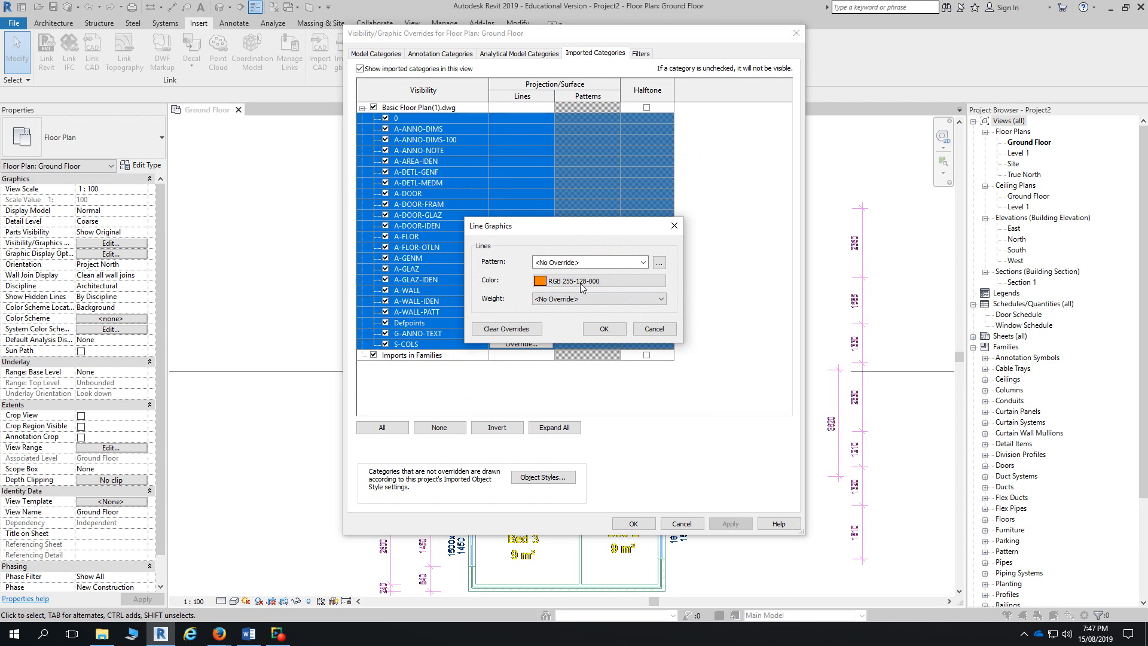
{"action": "left_click", "coordinate": [604, 329]}
{"action": "left_click", "coordinate": [635, 524]}
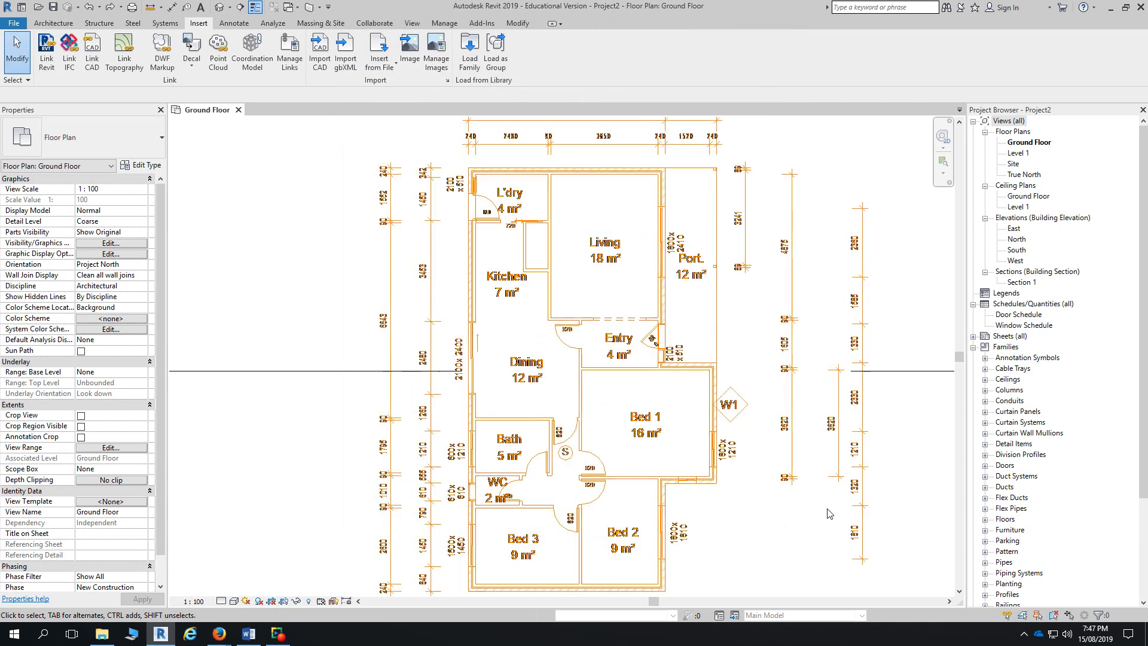
{"action": "left_click", "coordinate": [860, 494]}
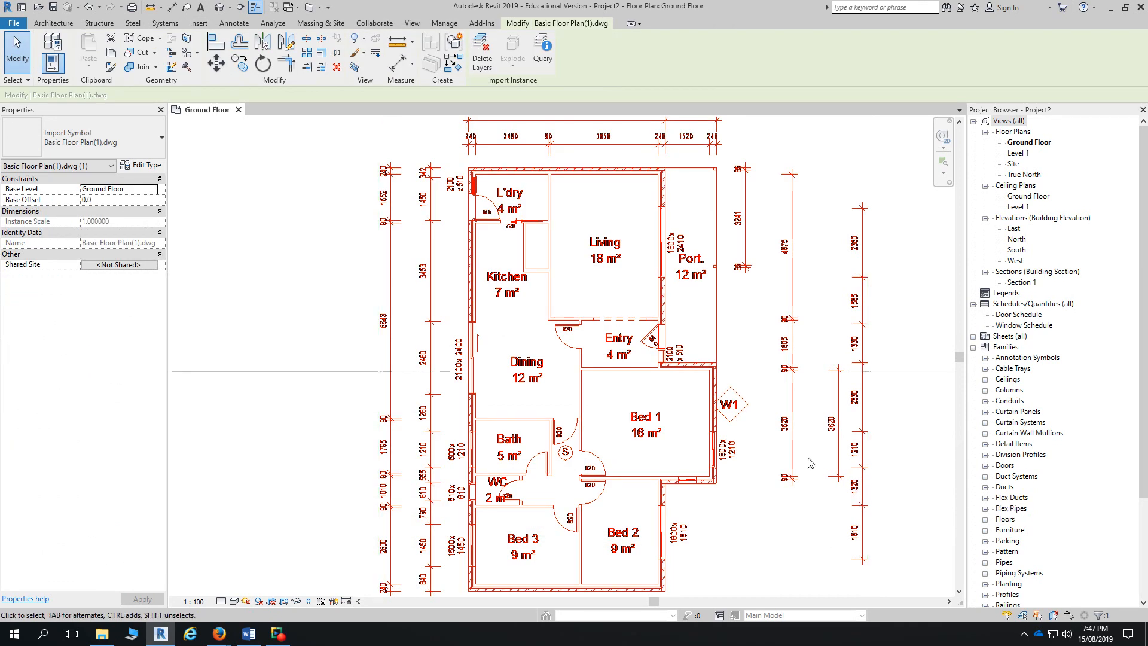
{"action": "left_click", "coordinate": [897, 499]}
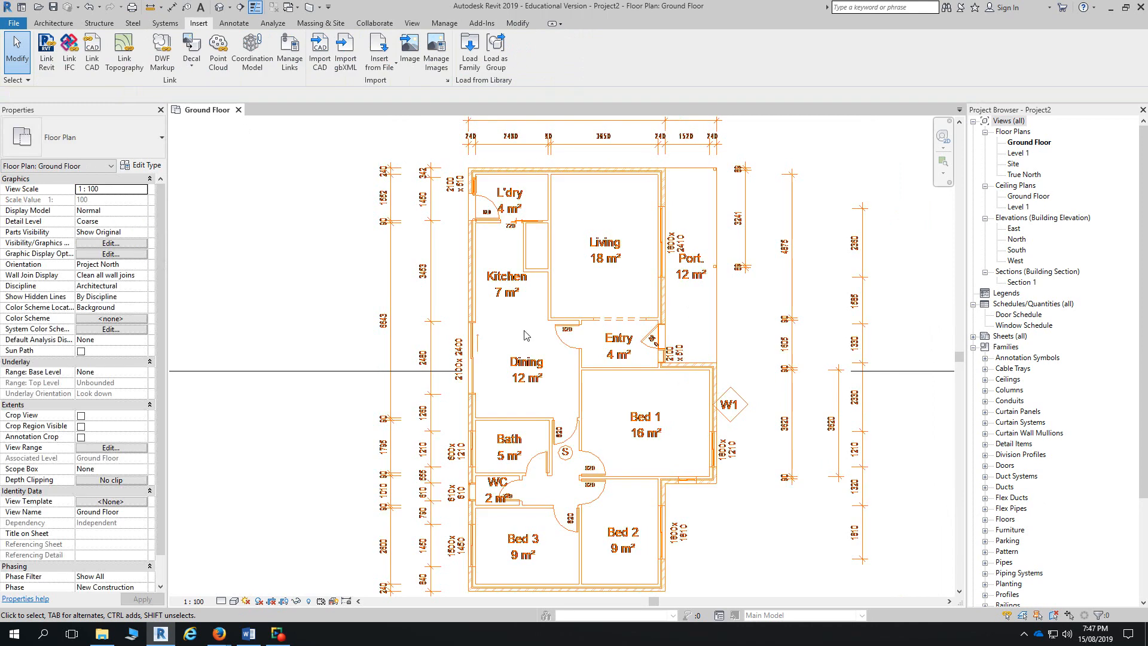
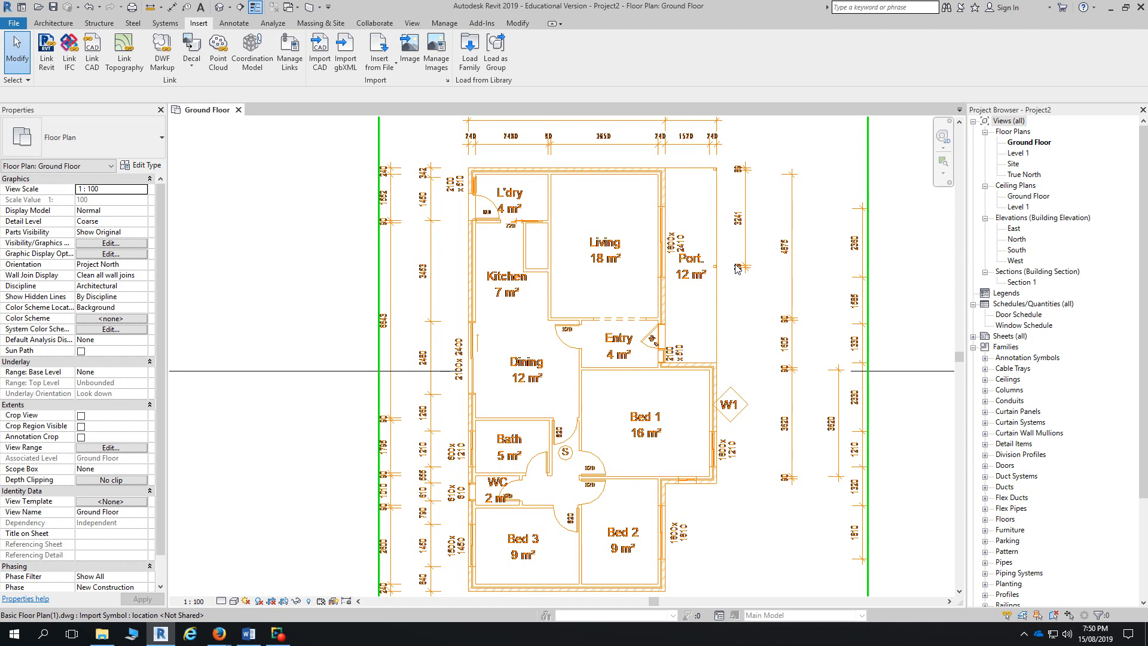
- Hide Basic Floor Plan(1).dwg in the Ground Floor view via Visibility/Graphics, then recheck it
{"action": "key", "text": "v"}
{"action": "key", "text": "g"}
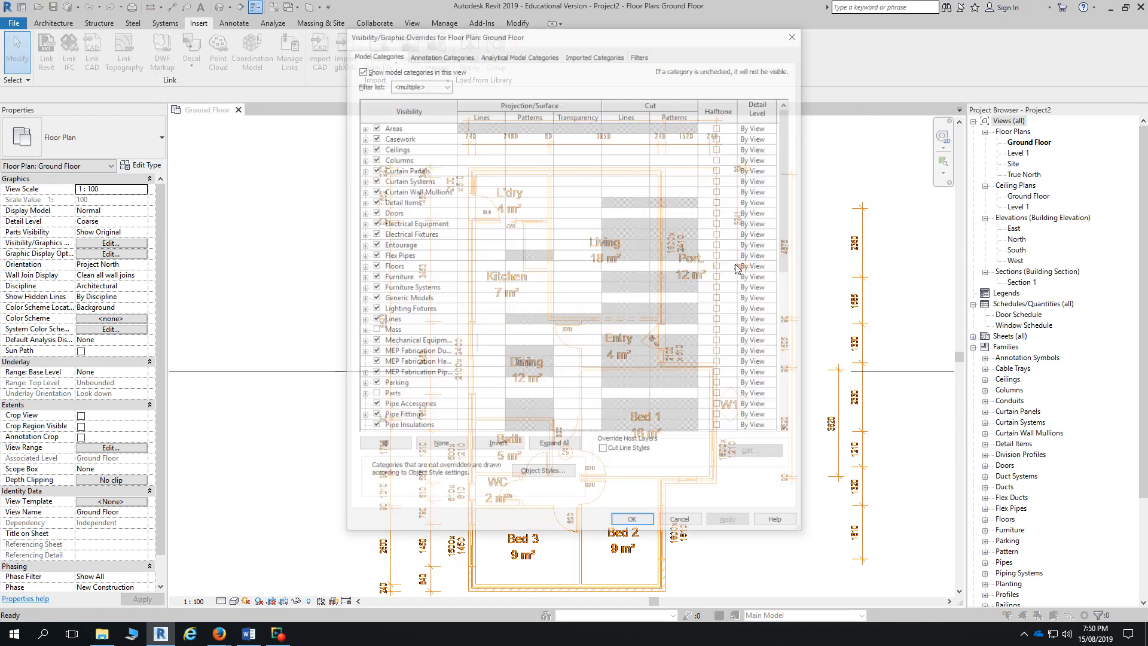
{"action": "left_click", "coordinate": [589, 54]}
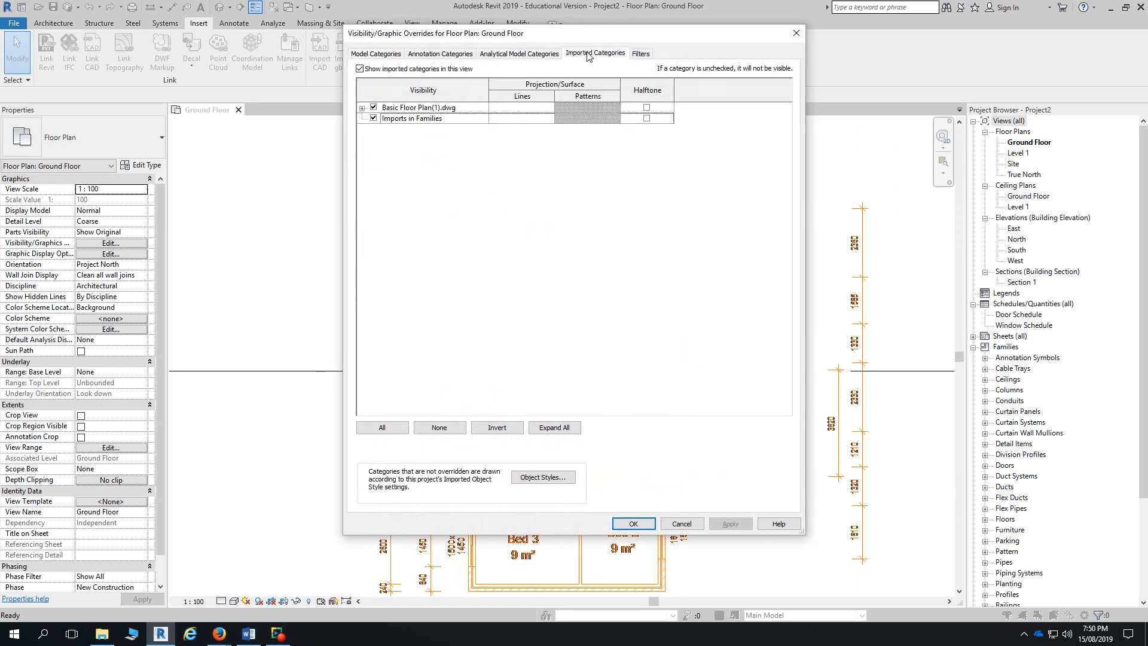
{"action": "left_click", "coordinate": [374, 107]}
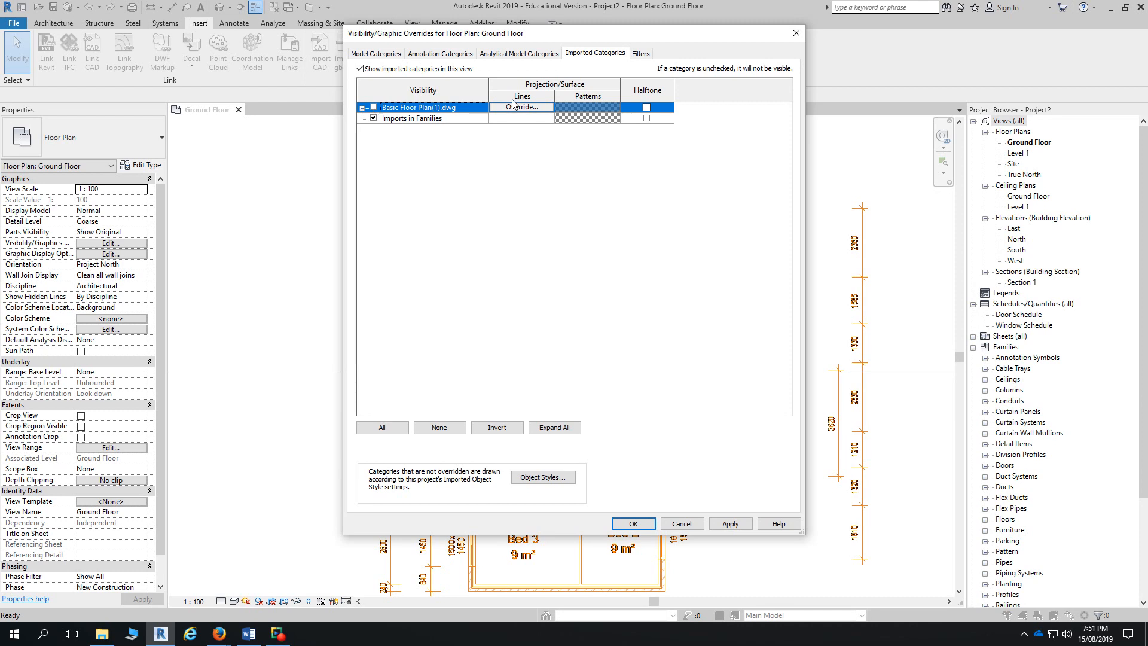
{"action": "left_click", "coordinate": [632, 524]}
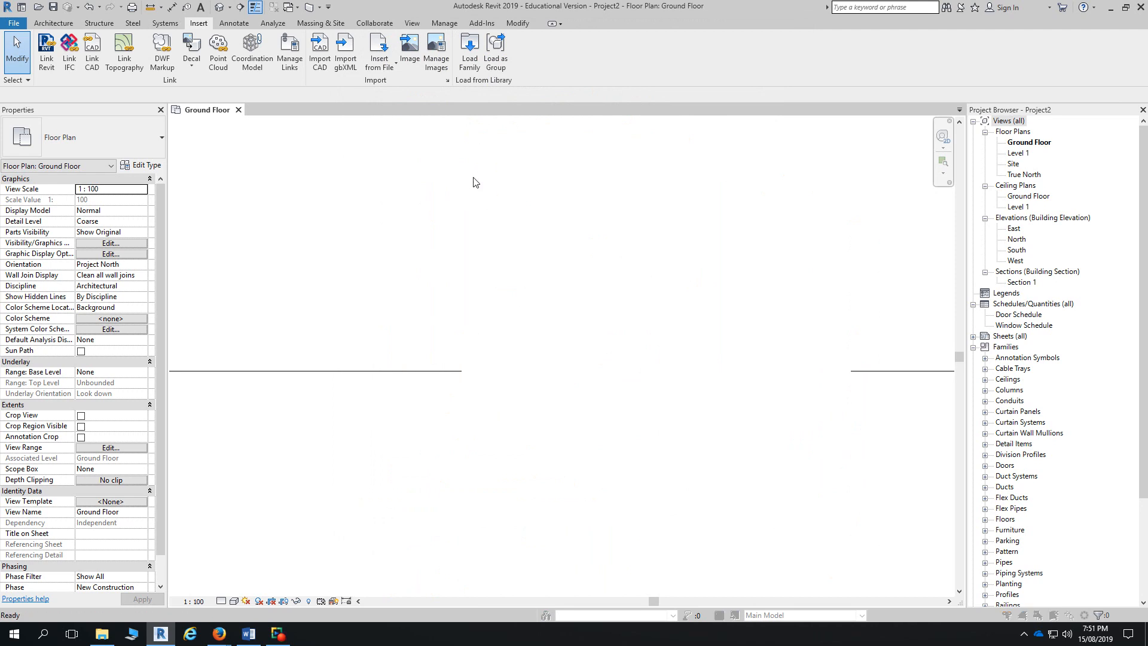
{"action": "key", "text": "v"}
{"action": "key", "text": "v"}
{"action": "left_click", "coordinate": [577, 57]}
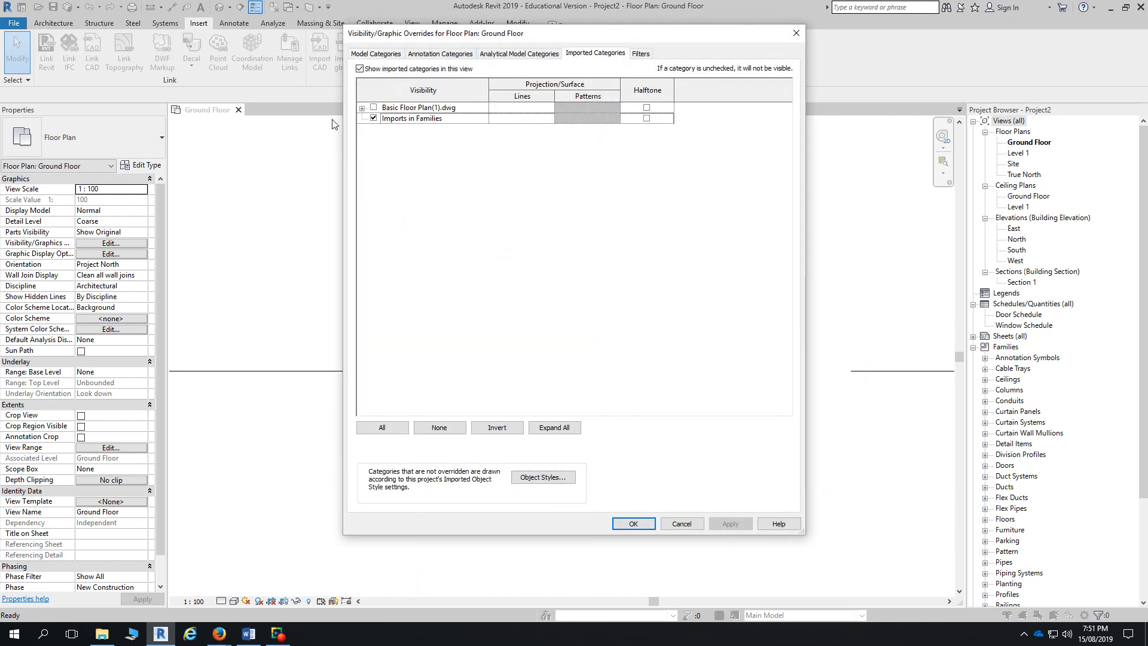
{"action": "left_click", "coordinate": [374, 107]}
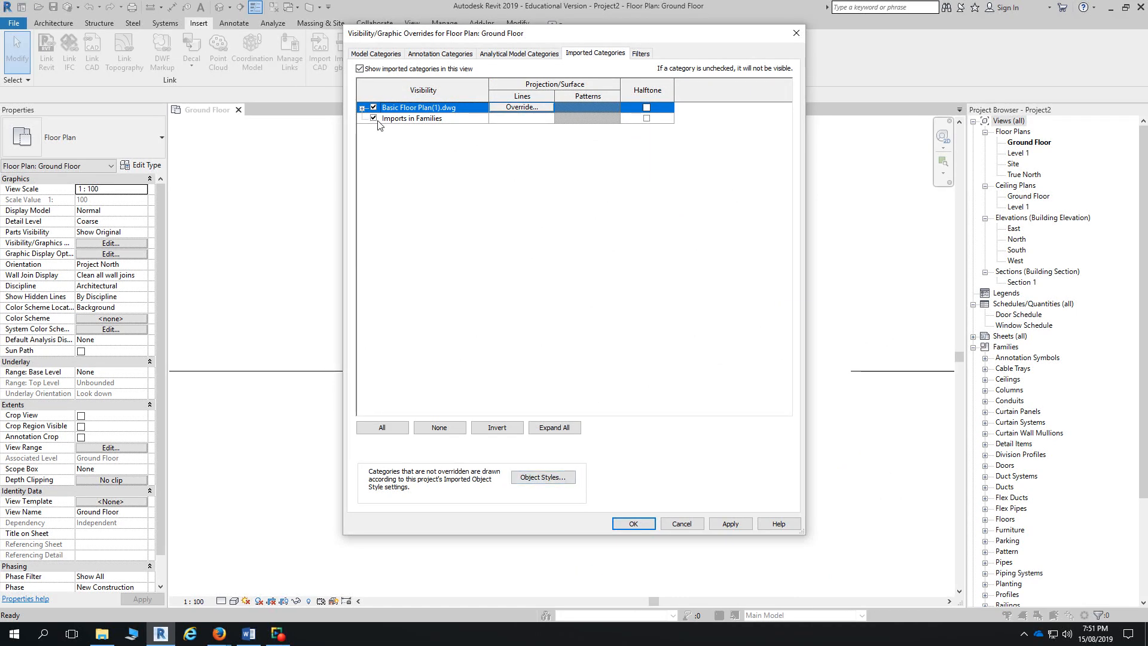
{"action": "left_click", "coordinate": [688, 526]}
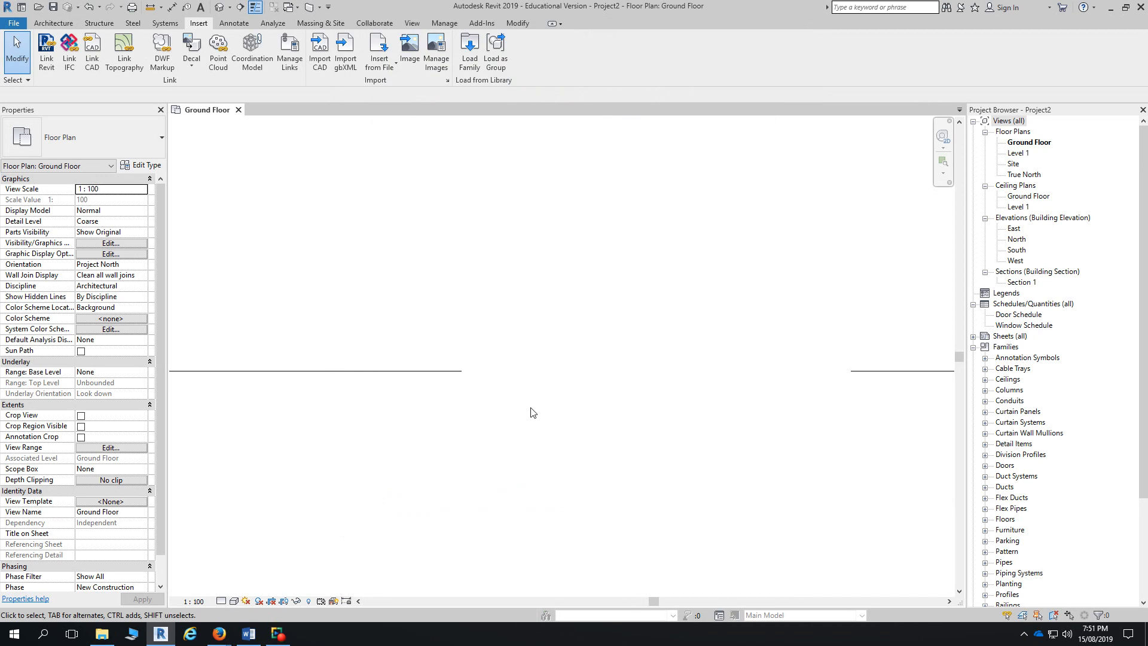
- Turn Basic Floor Plan(1).dwg visibility back on in Visibility/Graphics (VG)
{"action": "key", "text": "v"}
{"action": "key", "text": "g"}
{"action": "left_click", "coordinate": [587, 54]}
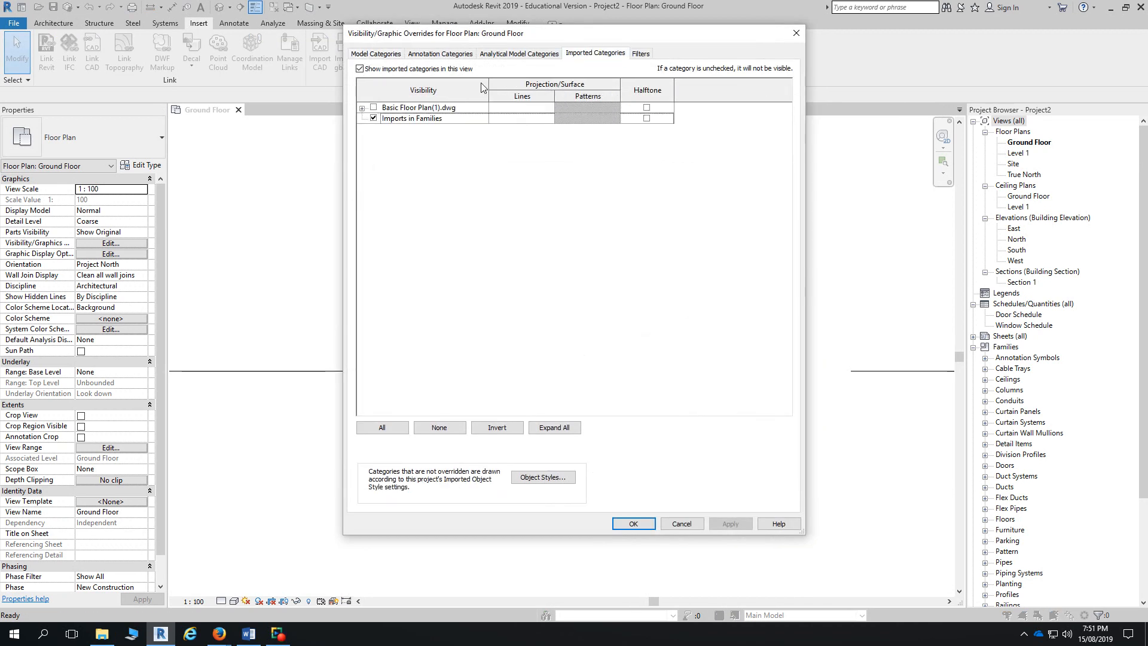
{"action": "left_click", "coordinate": [374, 108]}
{"action": "left_click", "coordinate": [634, 523]}
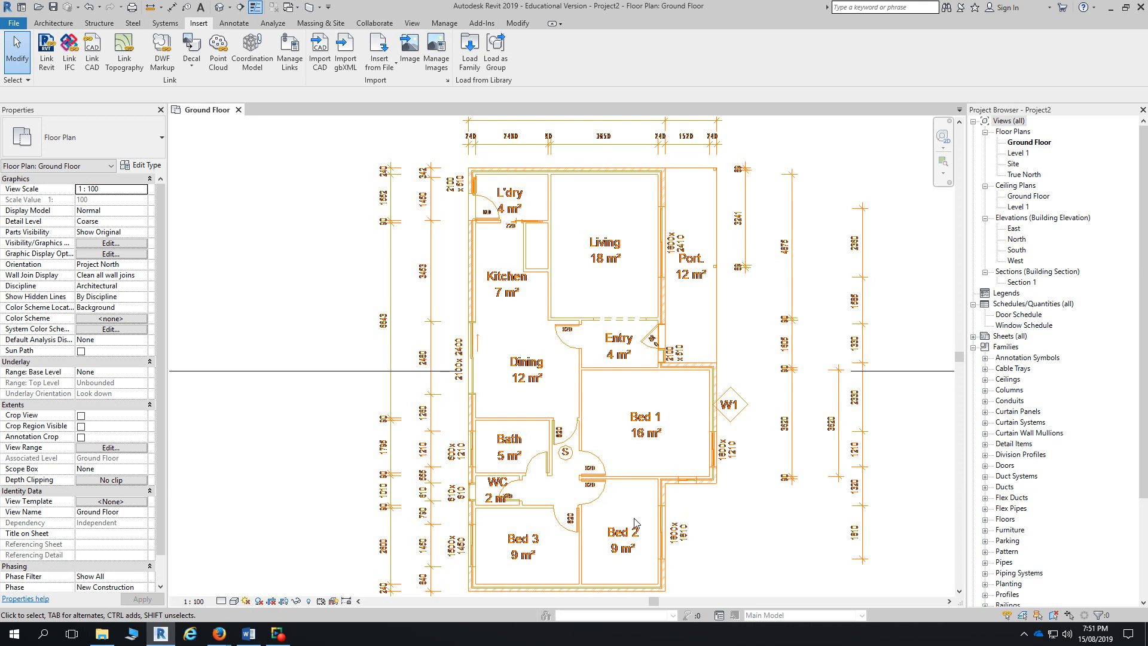
- Select the imported DWG floor plan in the Ground Floor view
{"action": "key", "text": "v"}
{"action": "scroll", "coordinate": [628, 383], "scroll_direction": "down", "scroll_amount": 6}
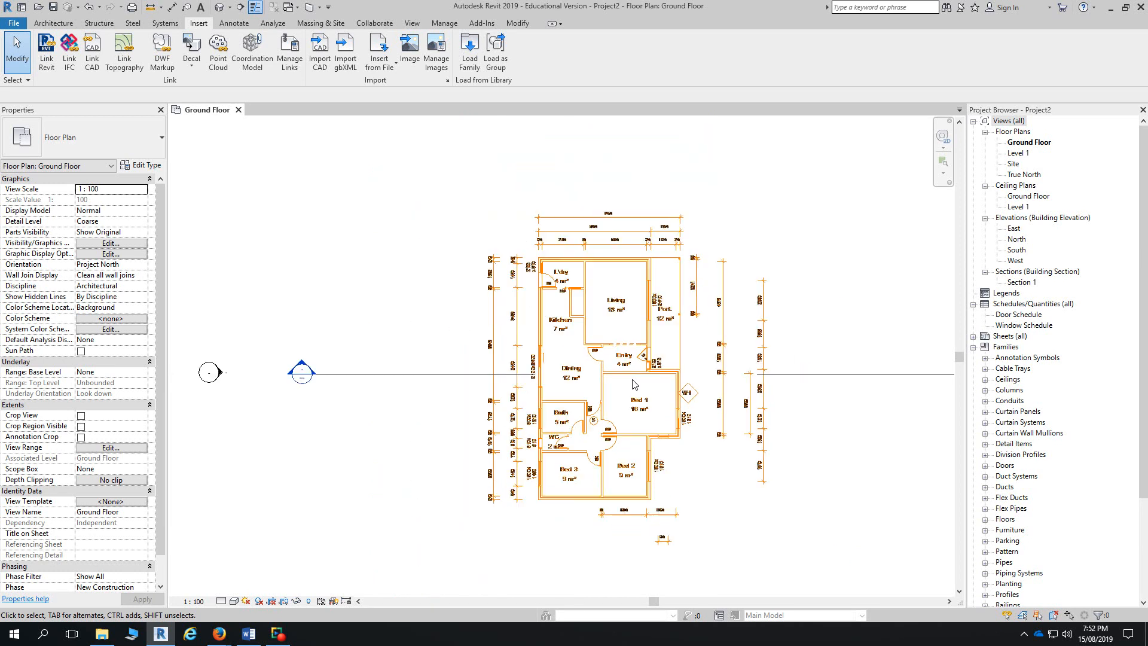
{"action": "left_click", "coordinate": [627, 396]}
{"action": "scroll", "coordinate": [622, 340], "scroll_direction": "up", "scroll_amount": 2}
{"action": "left_click_drag", "start_coordinate": [635, 347], "coordinate": [632, 343]}
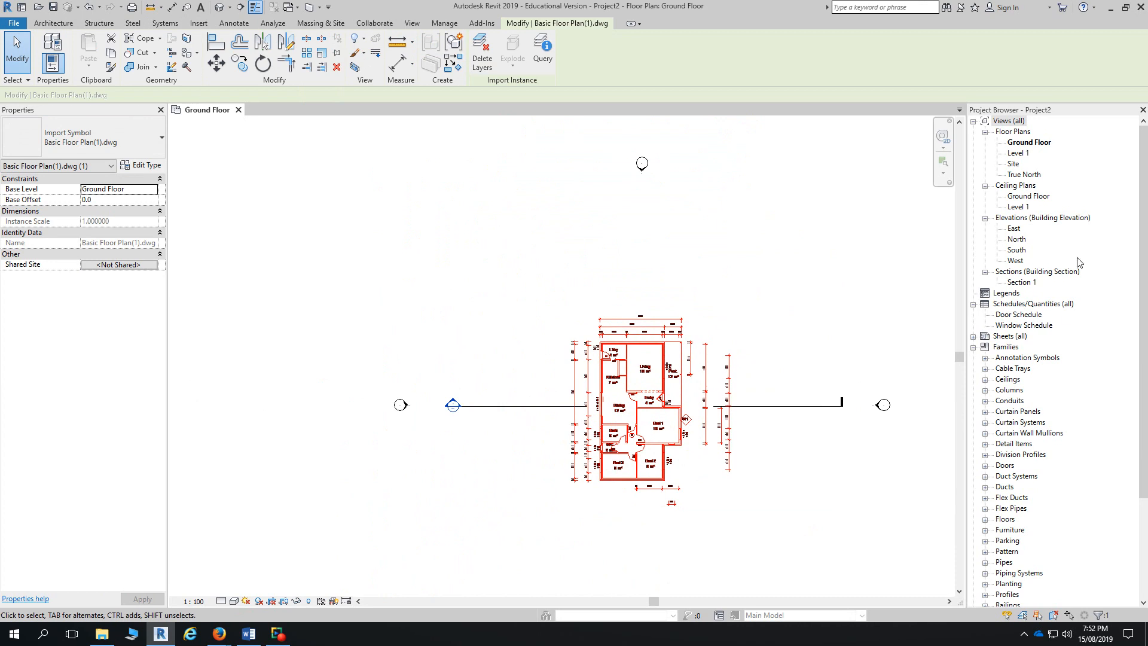
- In the East elevation, set Level 1's elevation to 2730
{"action": "left_click", "coordinate": [1015, 229]}
{"action": "double_click", "coordinate": [1015, 231]}
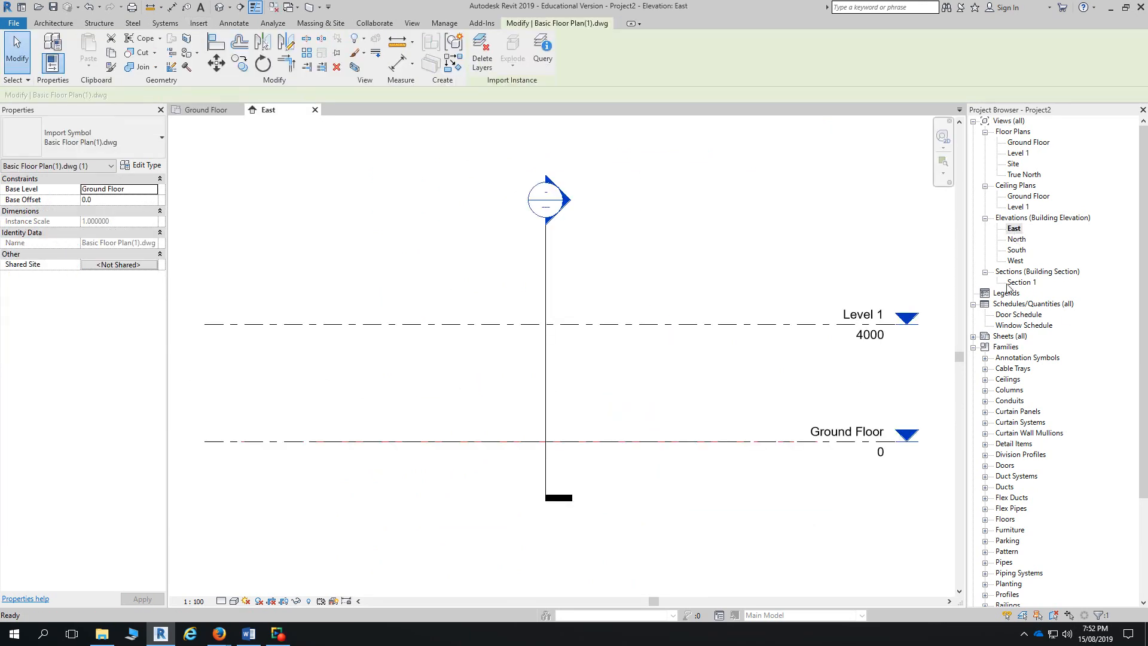
{"action": "left_click", "coordinate": [774, 324]}
{"action": "left_click", "coordinate": [870, 335]}
{"action": "type", "text": "2730"}
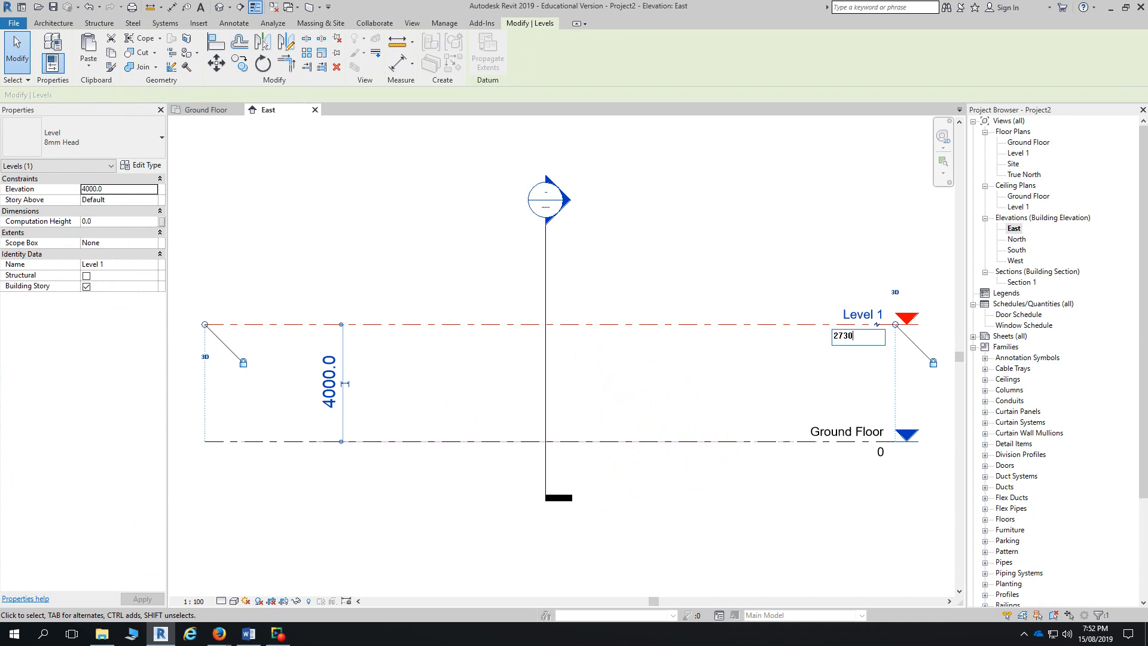
{"action": "key", "text": "Return"}
- Rename Level 1 to 'Ceiling Level' and rename its matching views too
{"action": "left_click", "coordinate": [861, 353]}
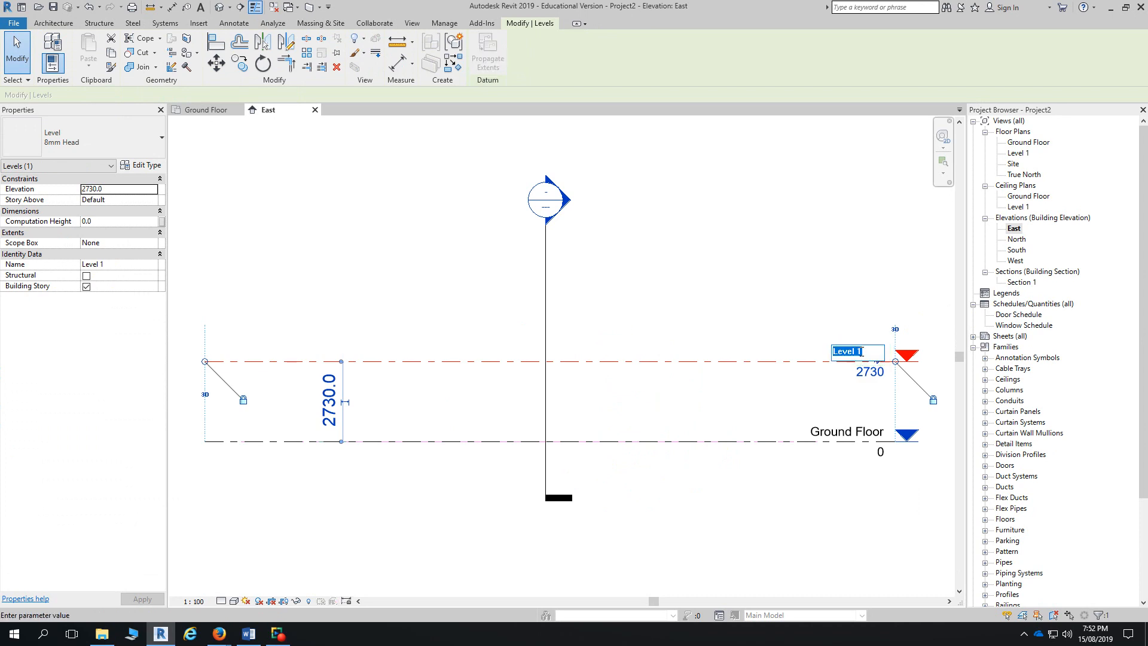
{"action": "type", "text": "Celin"}
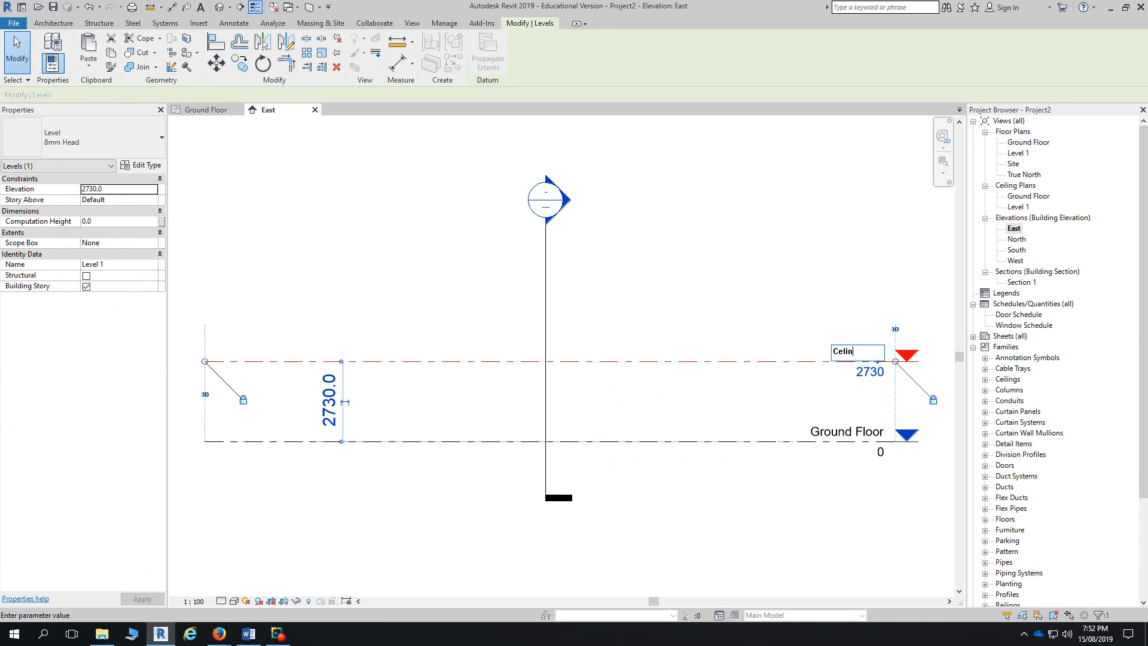
{"action": "key", "text": "BackSpace"}
{"action": "key", "text": "BackSpace"}
{"action": "type", "text": "iling Level"}
{"action": "key", "text": "Return"}
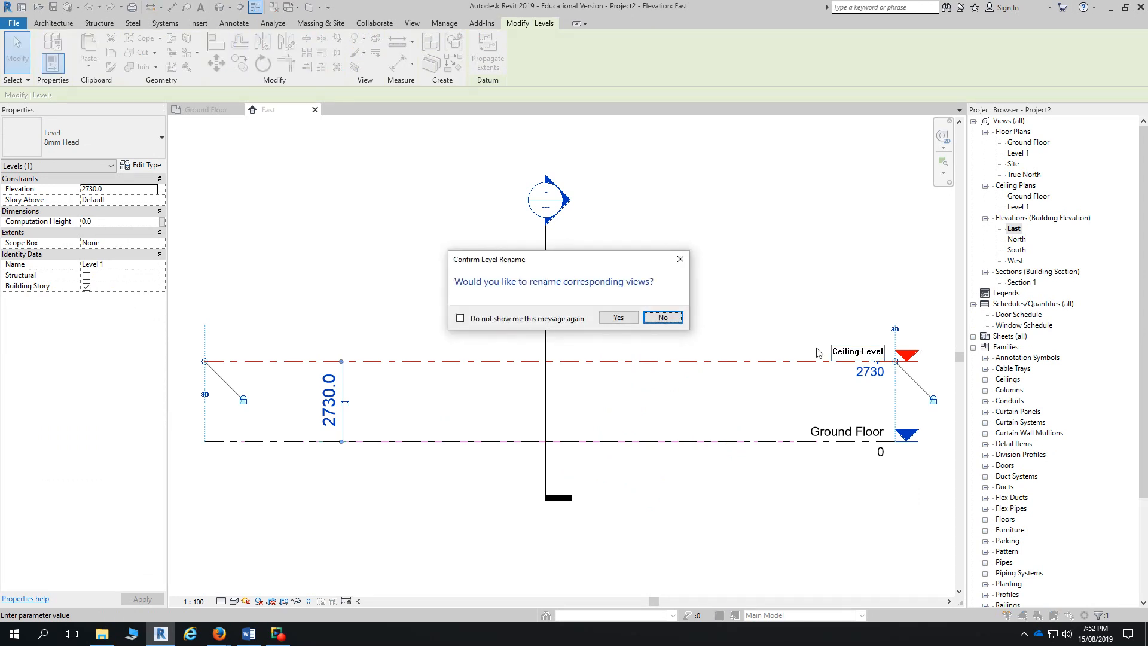
{"action": "left_click", "coordinate": [629, 322]}
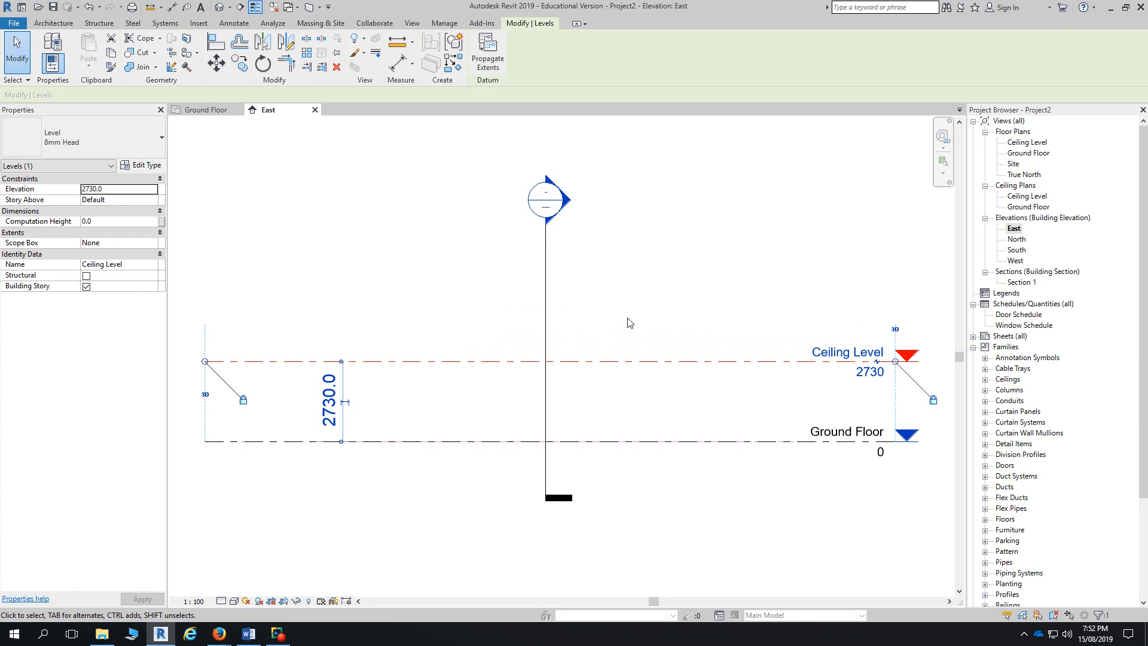
- Leave the Ground Floor level name unchanged and collapse the ceiling plans group
{"action": "left_click", "coordinate": [850, 437]}
{"action": "left_click", "coordinate": [849, 435]}
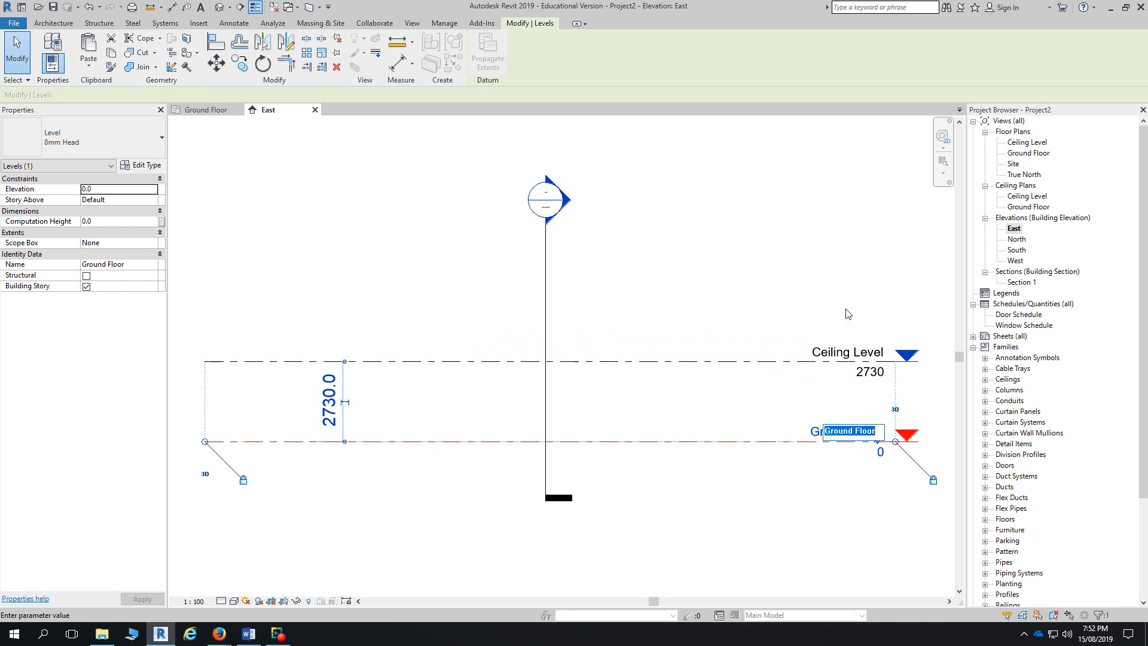
{"action": "key", "text": "Return"}
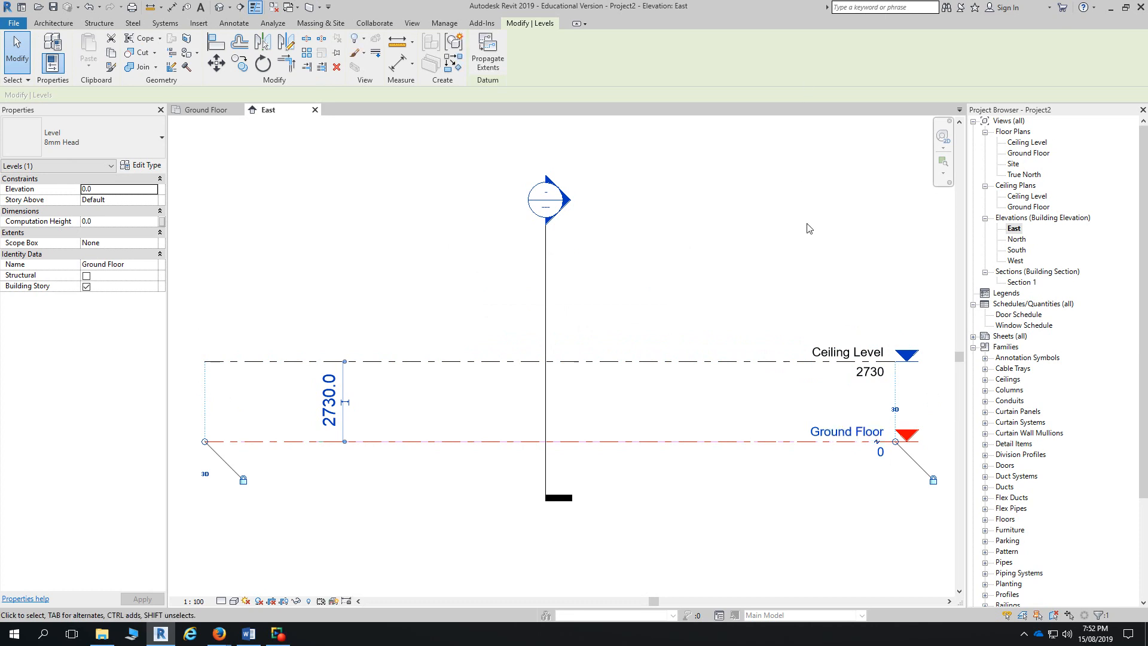
{"action": "left_click", "coordinate": [985, 186]}
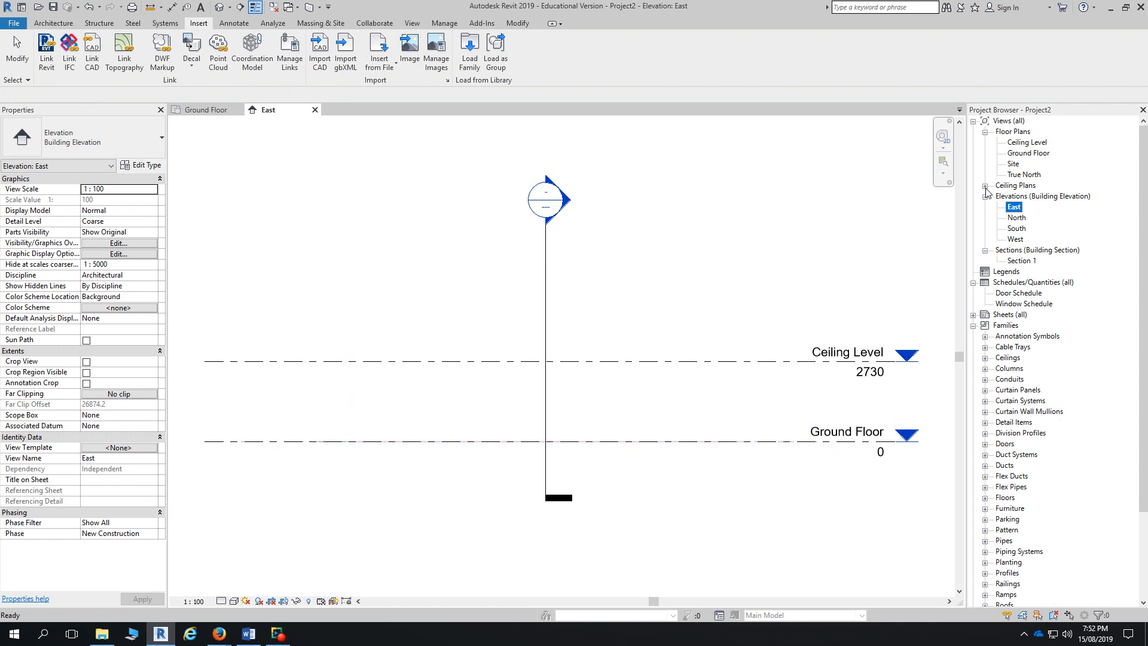
- In the Ground Floor plan, select only the imported DWG and pin it in place
{"action": "double_click", "coordinate": [1021, 154]}
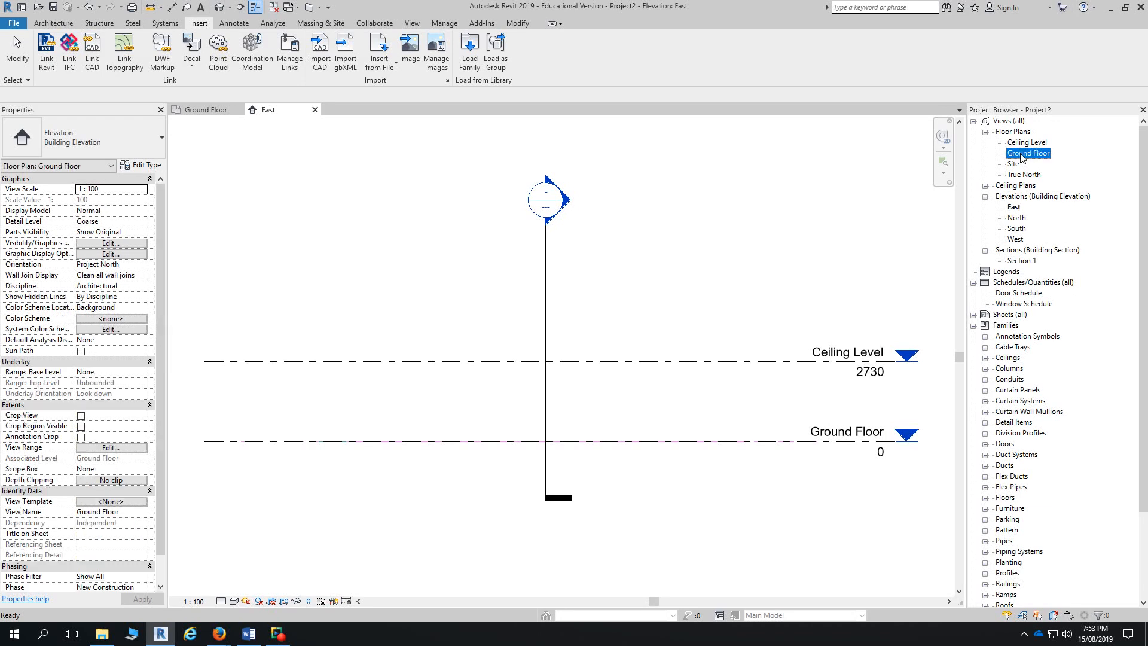
{"action": "scroll", "coordinate": [640, 380], "scroll_direction": "up", "scroll_amount": 5}
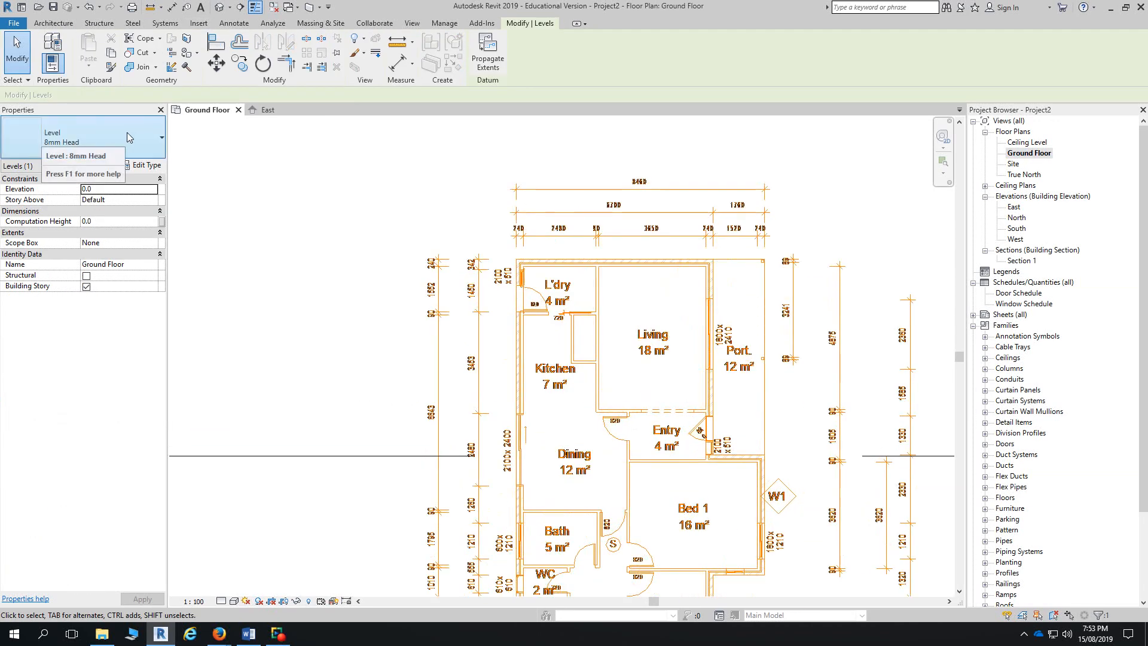
{"action": "left_click", "coordinate": [706, 274]}
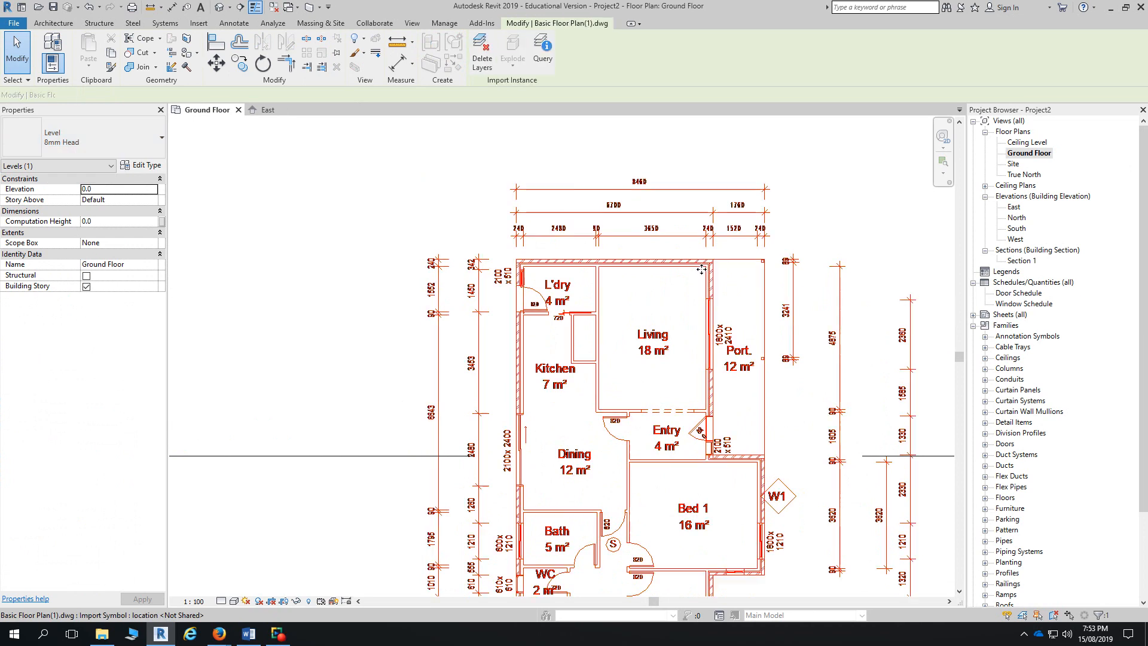
{"action": "scroll", "coordinate": [707, 302], "scroll_direction": "down", "scroll_amount": 3}
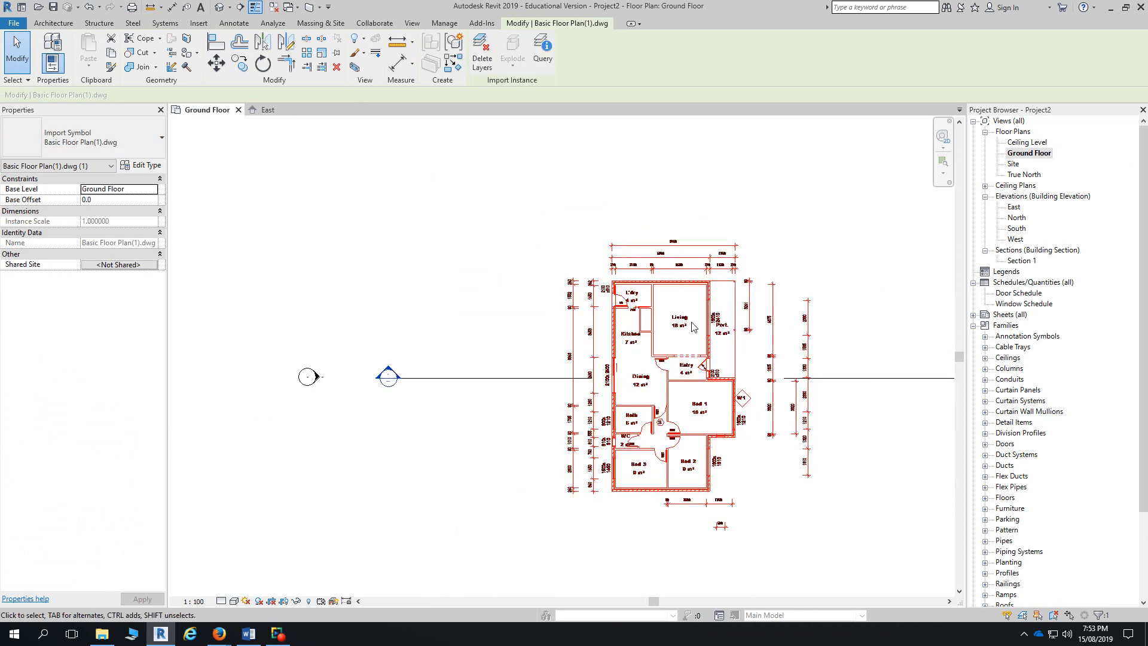
{"action": "left_click", "coordinate": [689, 370]}
{"action": "left_click_drag", "start_coordinate": [706, 370], "coordinate": [729, 381]}
{"action": "left_click", "coordinate": [706, 370]}
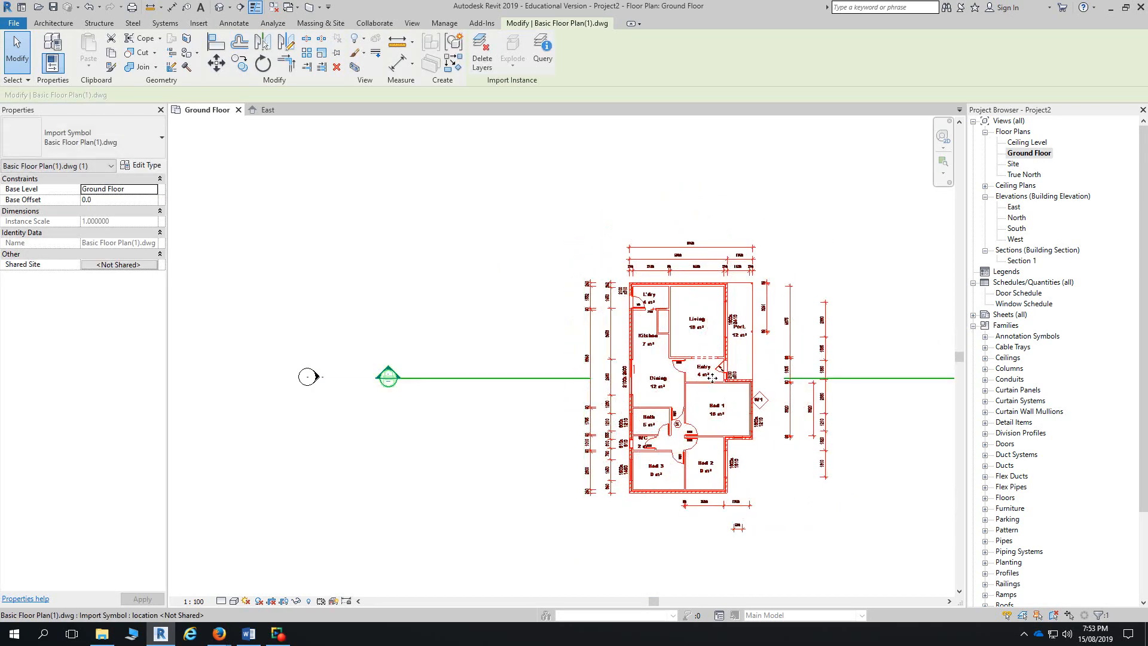
{"action": "left_click", "coordinate": [337, 53]}
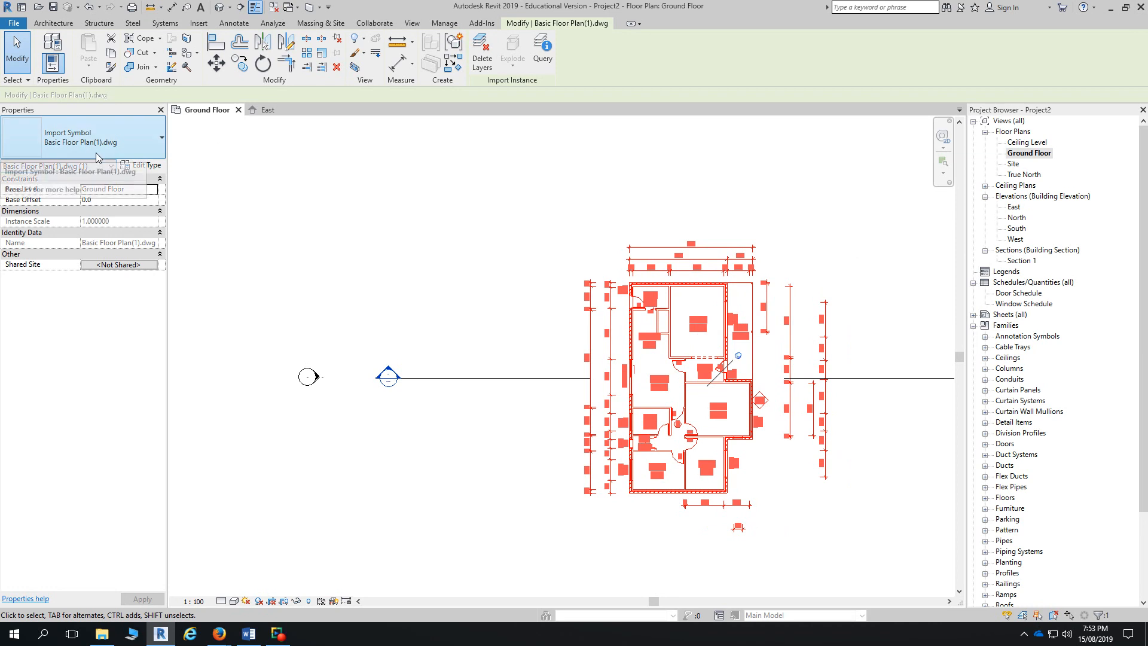
- Keep the DWG's base level at Ground Floor with zero offset, then open the default 3D view
{"action": "left_click", "coordinate": [142, 191]}
{"action": "left_click", "coordinate": [152, 189]}
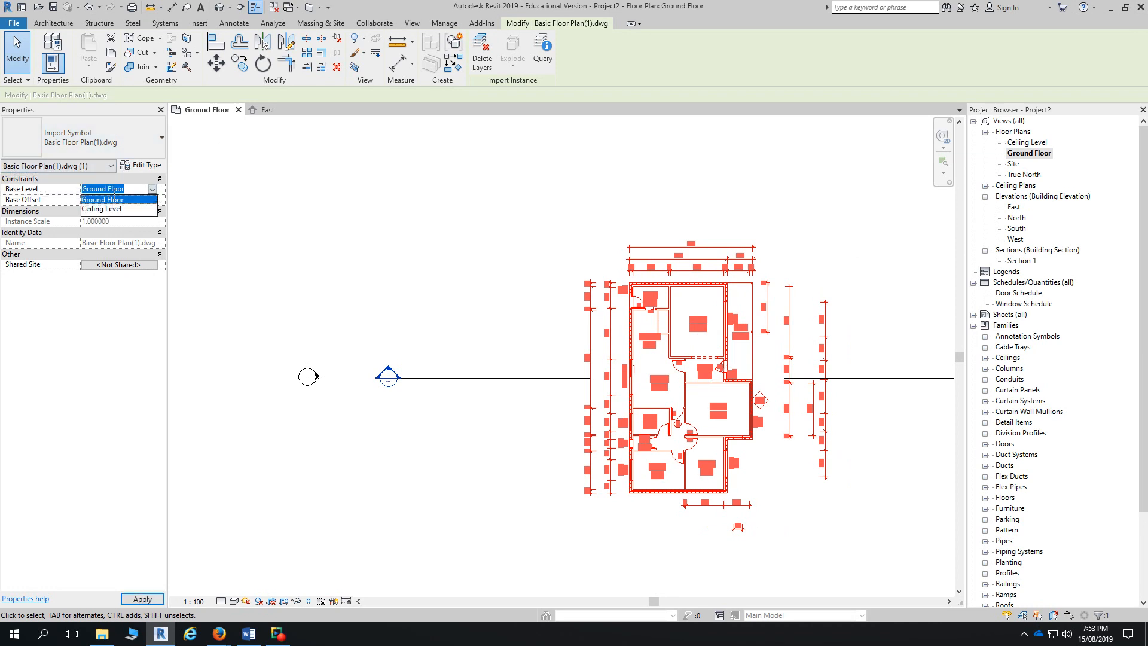
{"action": "left_click", "coordinate": [129, 201]}
{"action": "left_click", "coordinate": [129, 202]}
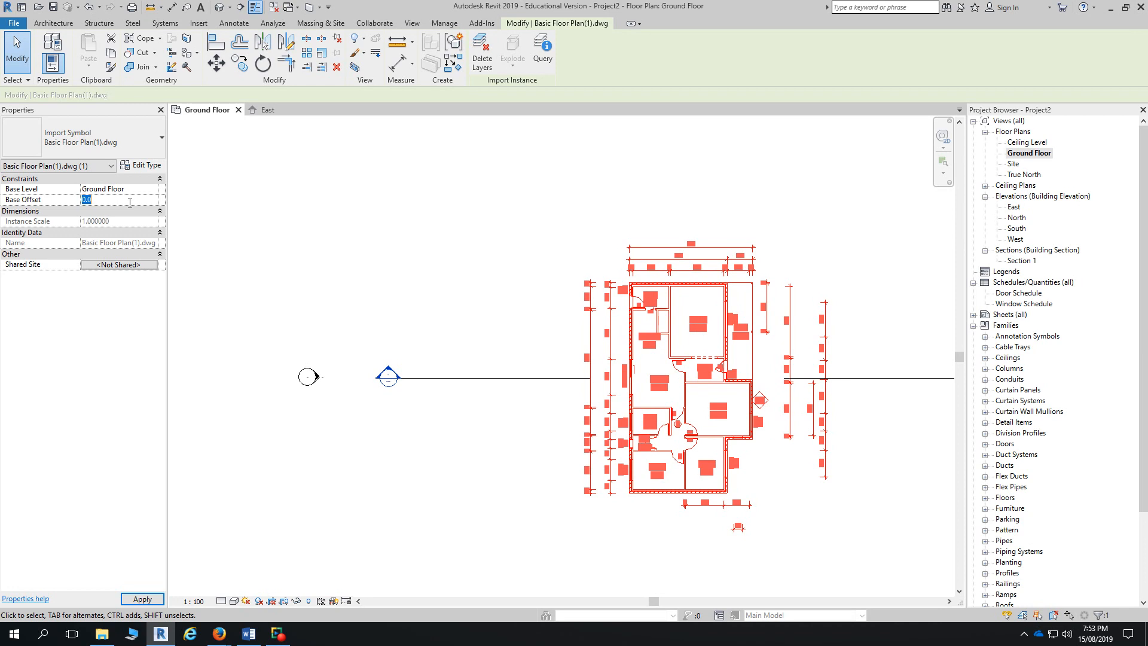
{"action": "left_click", "coordinate": [219, 6]}
{"action": "key", "text": "Escape"}
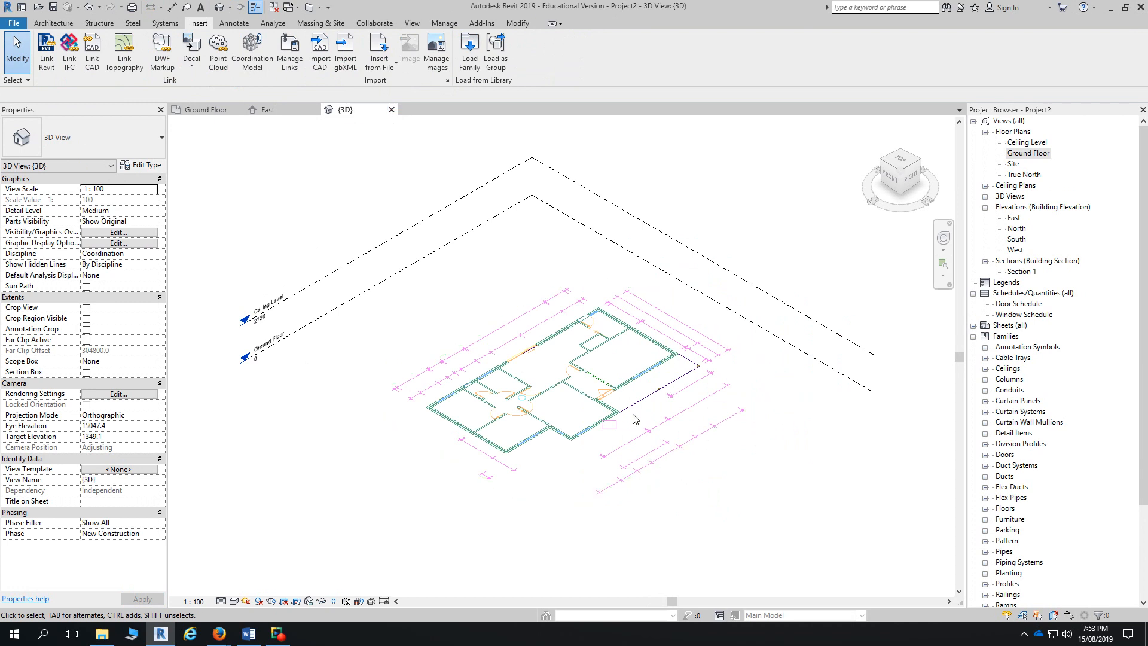
- Close the {3D} view, then select and deselect the linked DWG on Ground Floor
{"action": "left_click", "coordinate": [393, 110]}
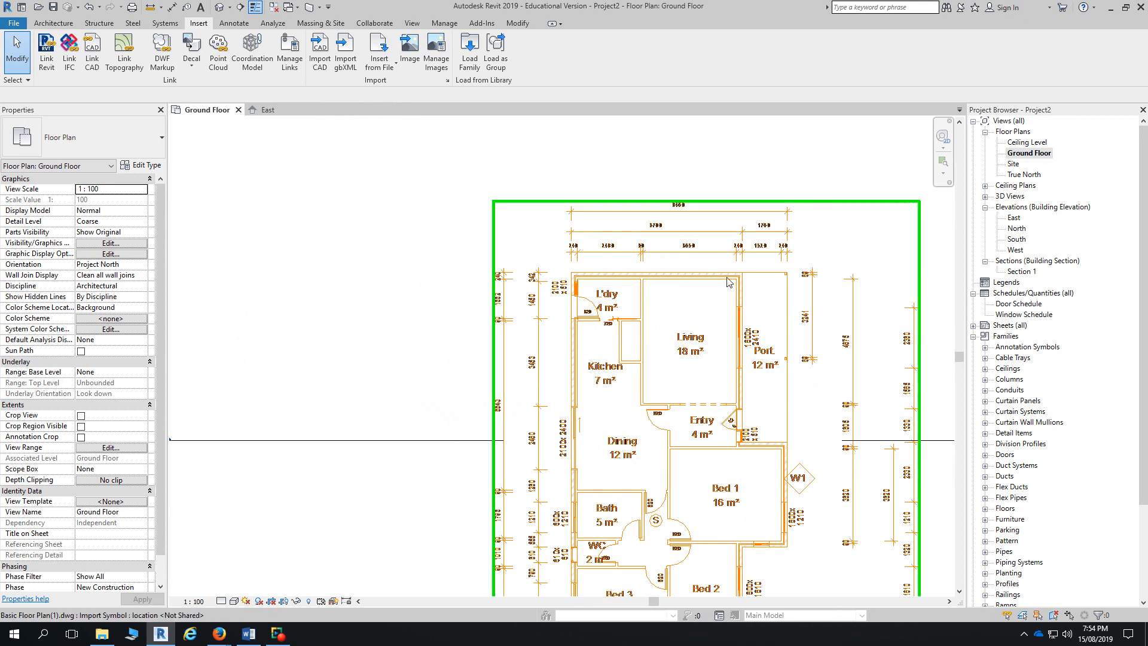
{"action": "left_click", "coordinate": [728, 282]}
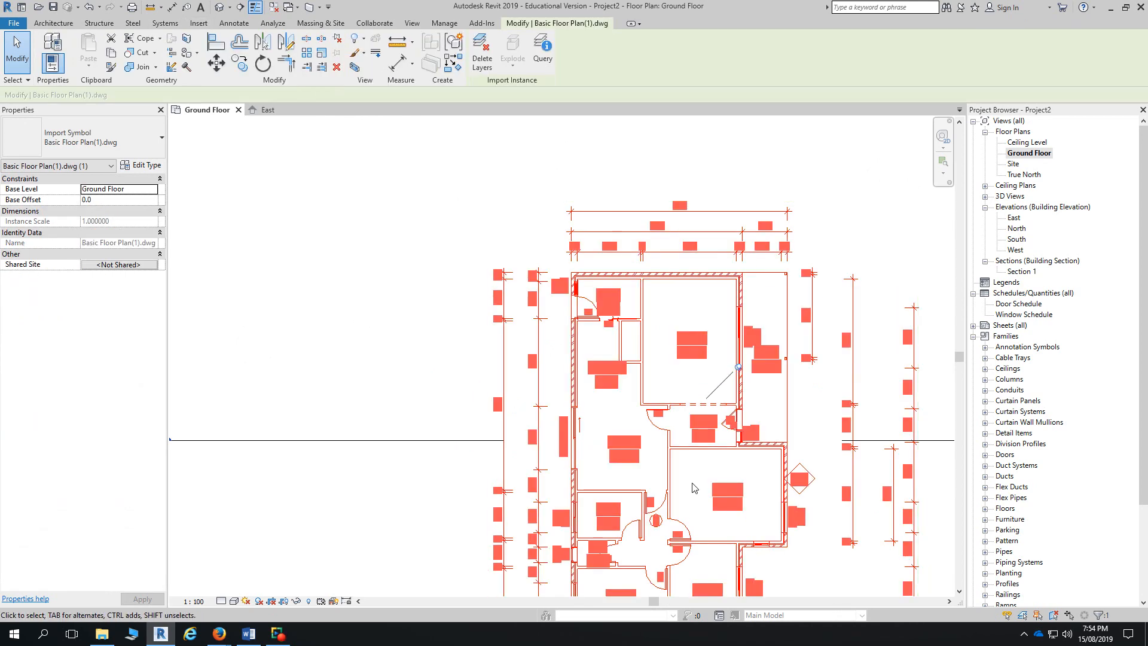
{"action": "left_click", "coordinate": [383, 252]}
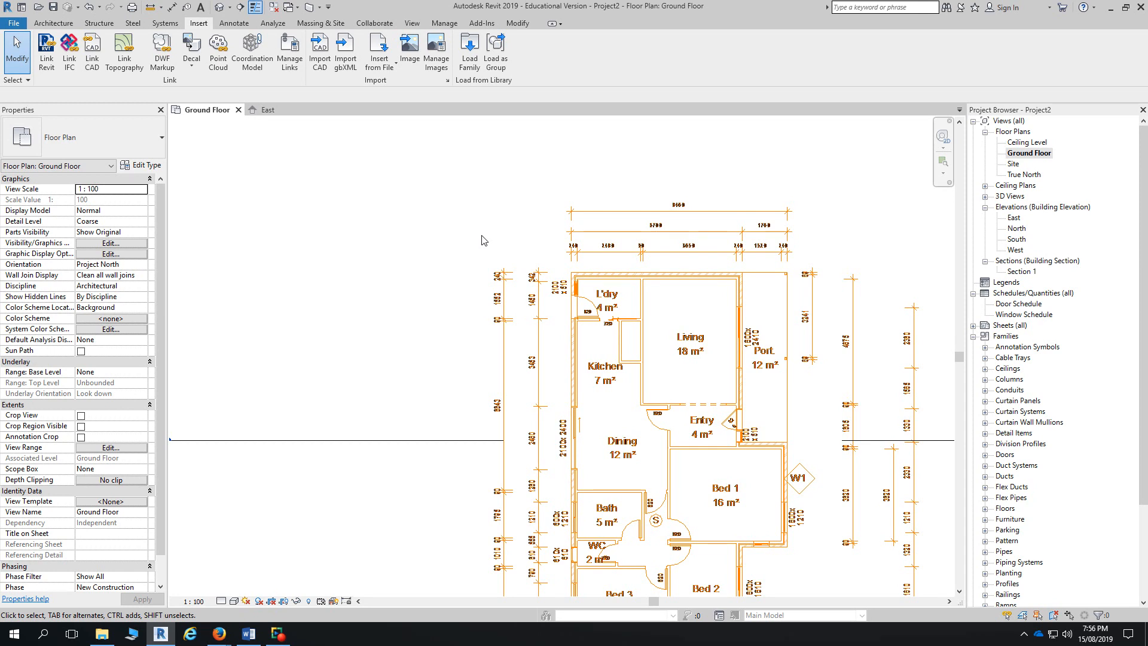
- Start Wall: Architectural and save the project as Project2 from the reminder
{"action": "left_click", "coordinate": [53, 22]}
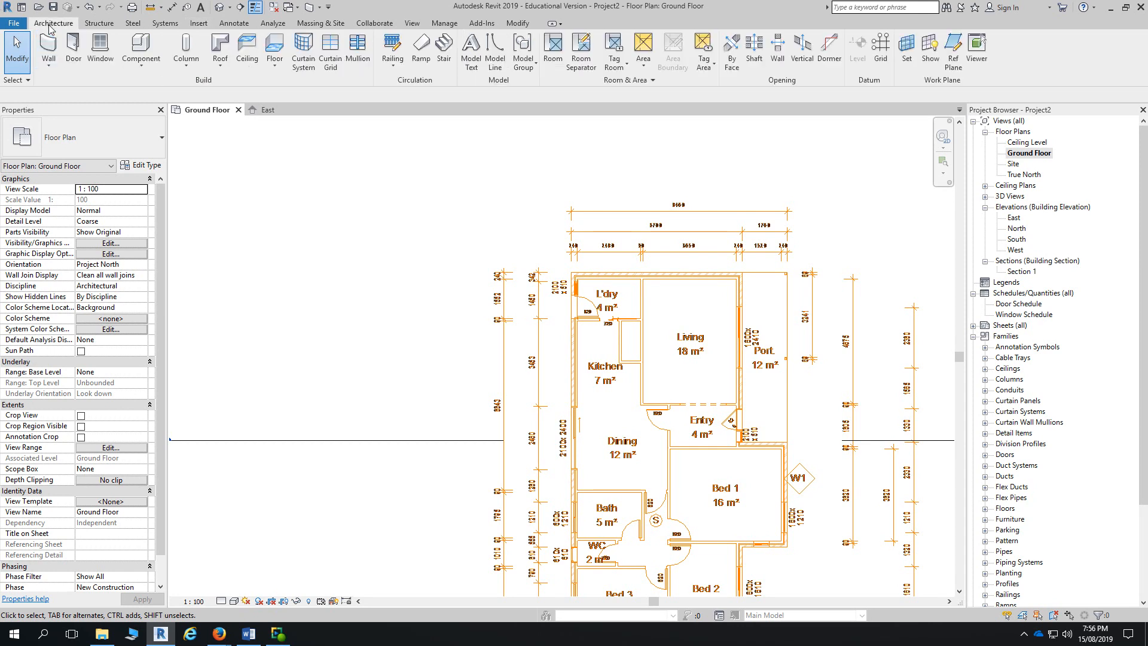
{"action": "left_click", "coordinate": [49, 66]}
{"action": "left_click", "coordinate": [56, 83]}
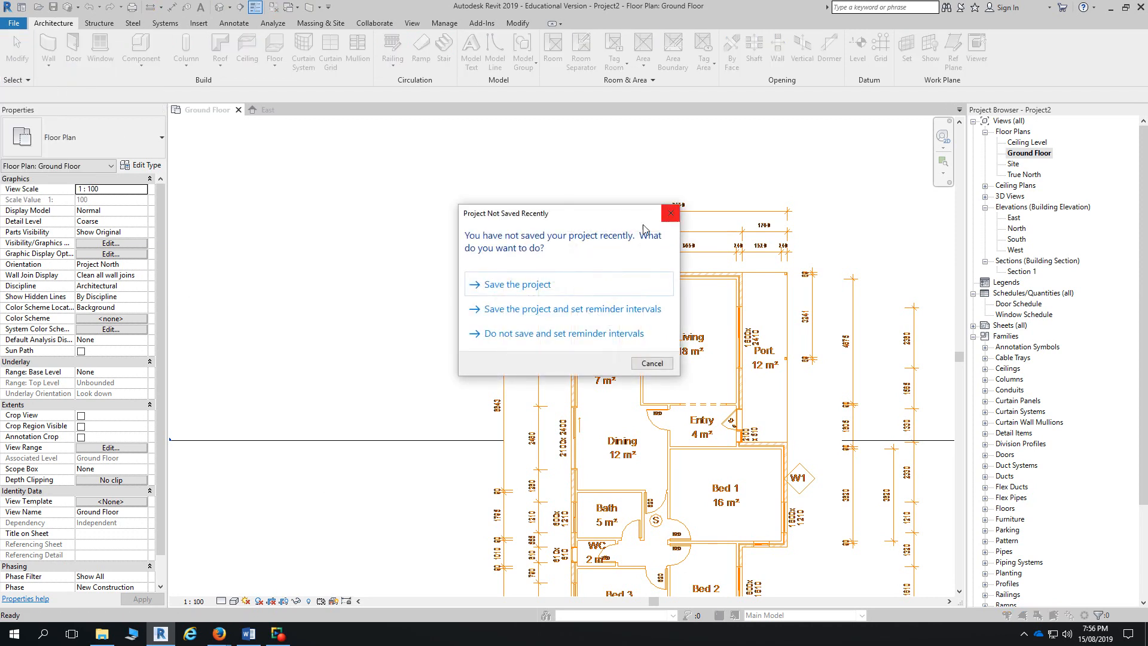
{"action": "left_click", "coordinate": [574, 286]}
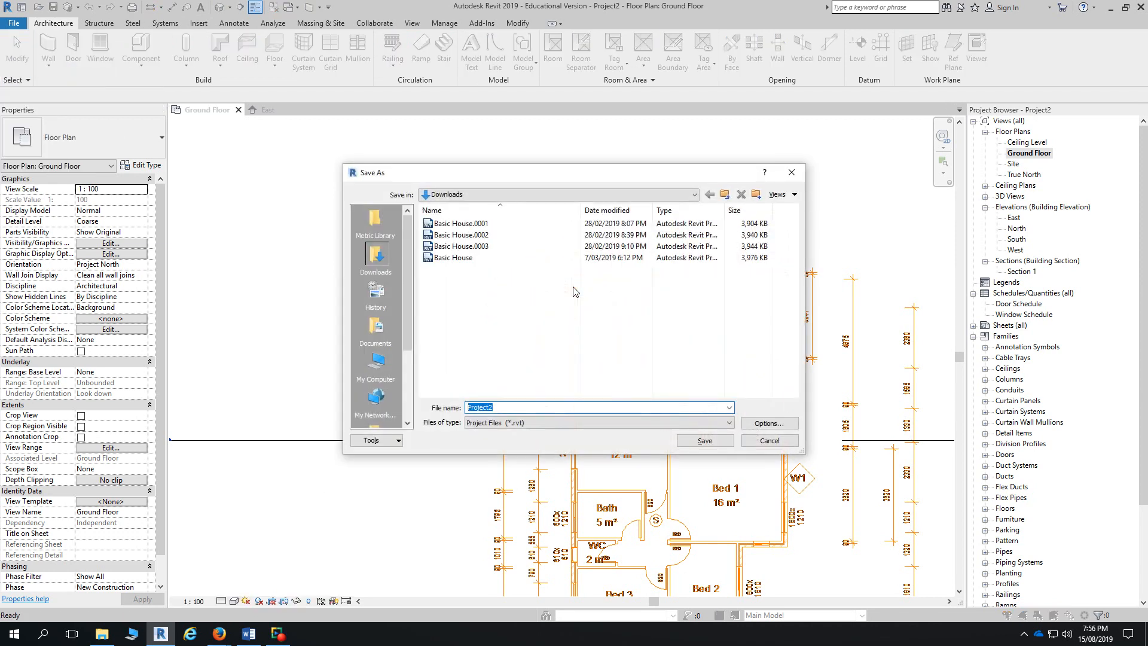
{"action": "left_click", "coordinate": [715, 439]}
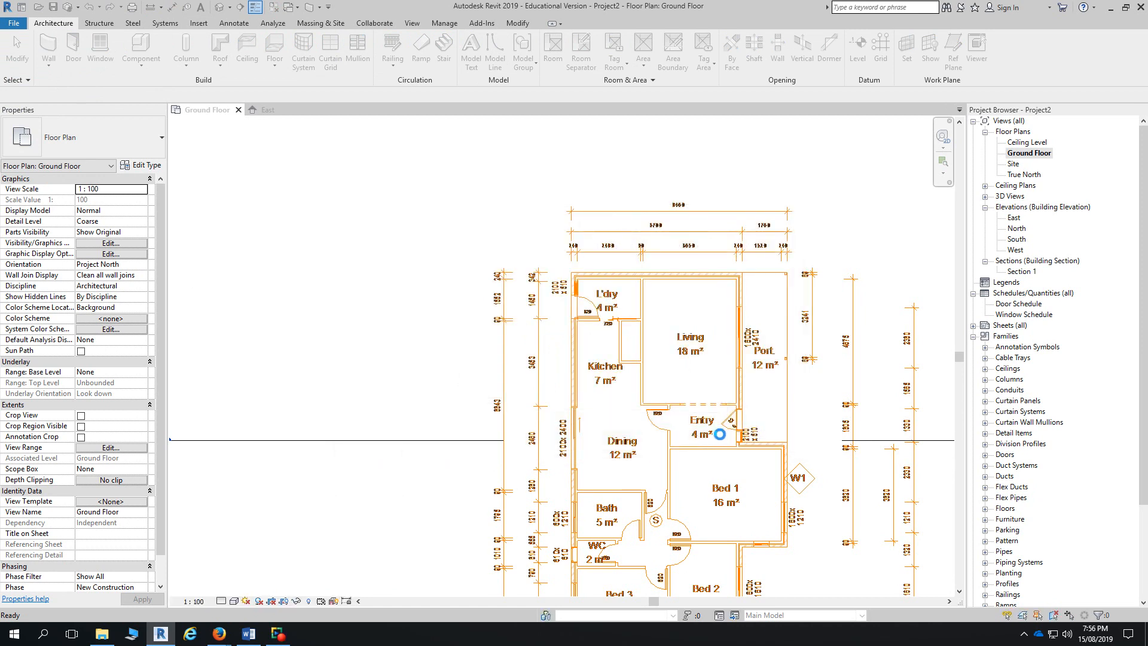
- Start walls with WA and pick the Brick veneer - 250 timber wall type
{"action": "key", "text": "w"}
{"action": "key", "text": "a"}
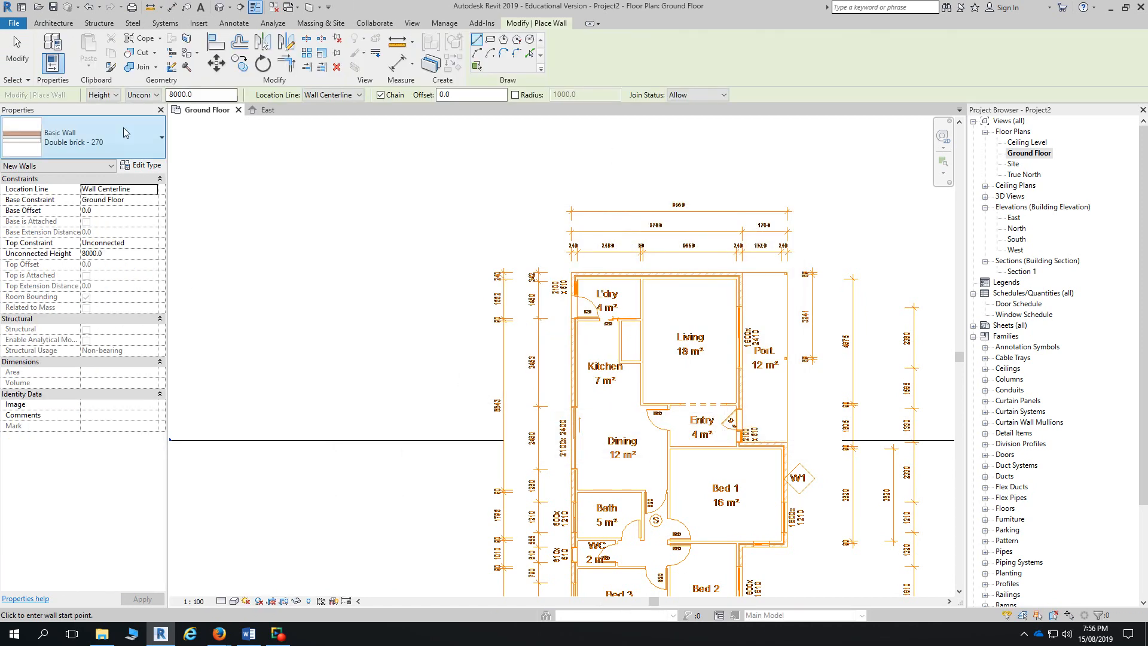
{"action": "left_click", "coordinate": [137, 146]}
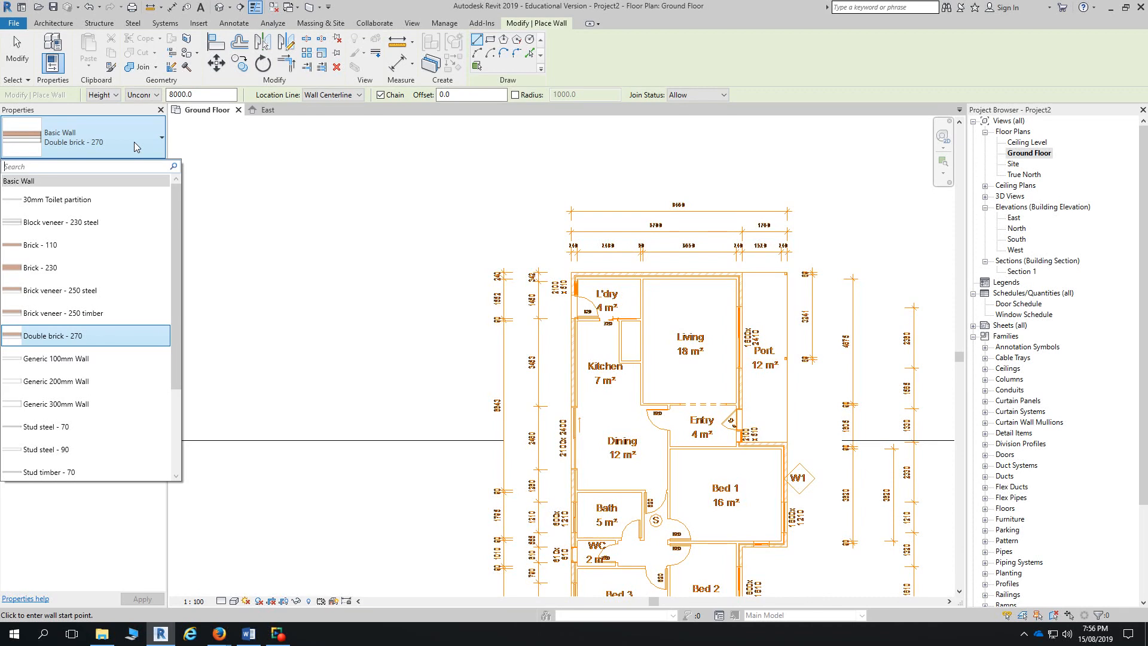
{"action": "left_click", "coordinate": [114, 314]}
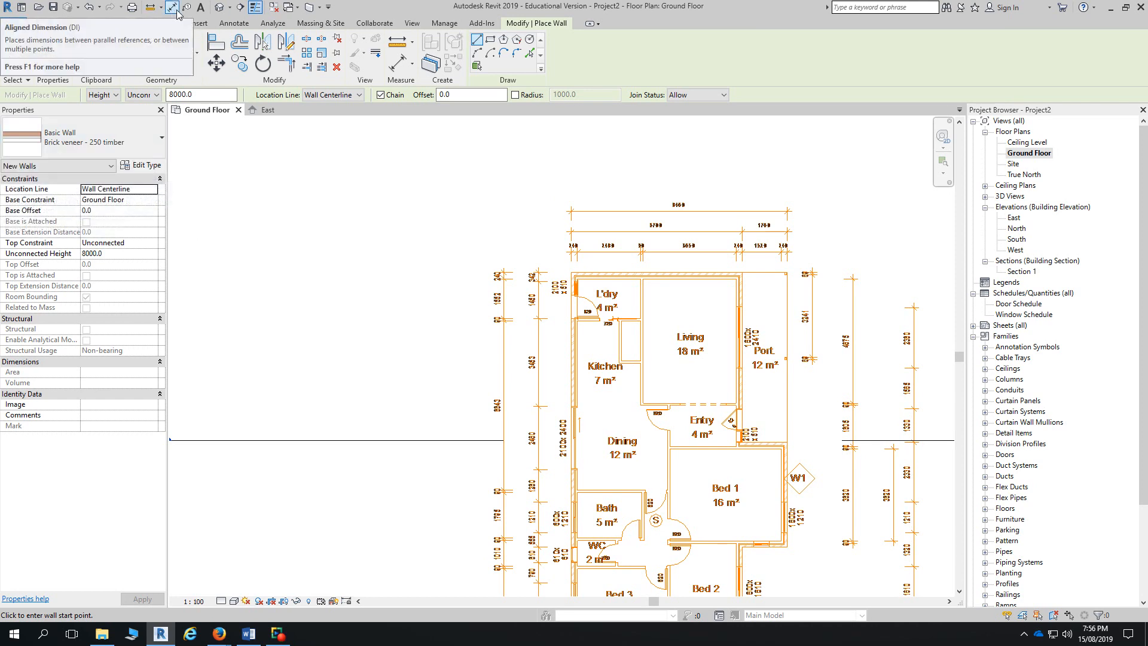
- Measure the DWG's outer wall at the Living room corner, then dimension its roughly 240 thickness
{"action": "left_click", "coordinate": [150, 7]}
{"action": "scroll", "coordinate": [739, 276], "scroll_direction": "up", "scroll_amount": 5}
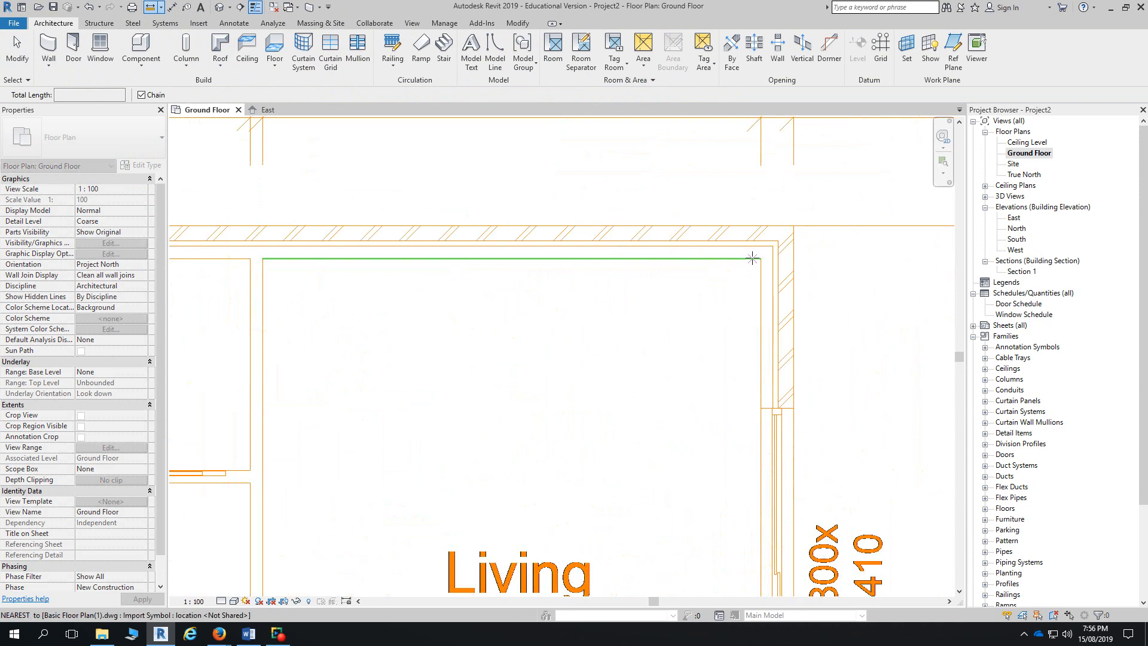
{"action": "left_click", "coordinate": [760, 258]}
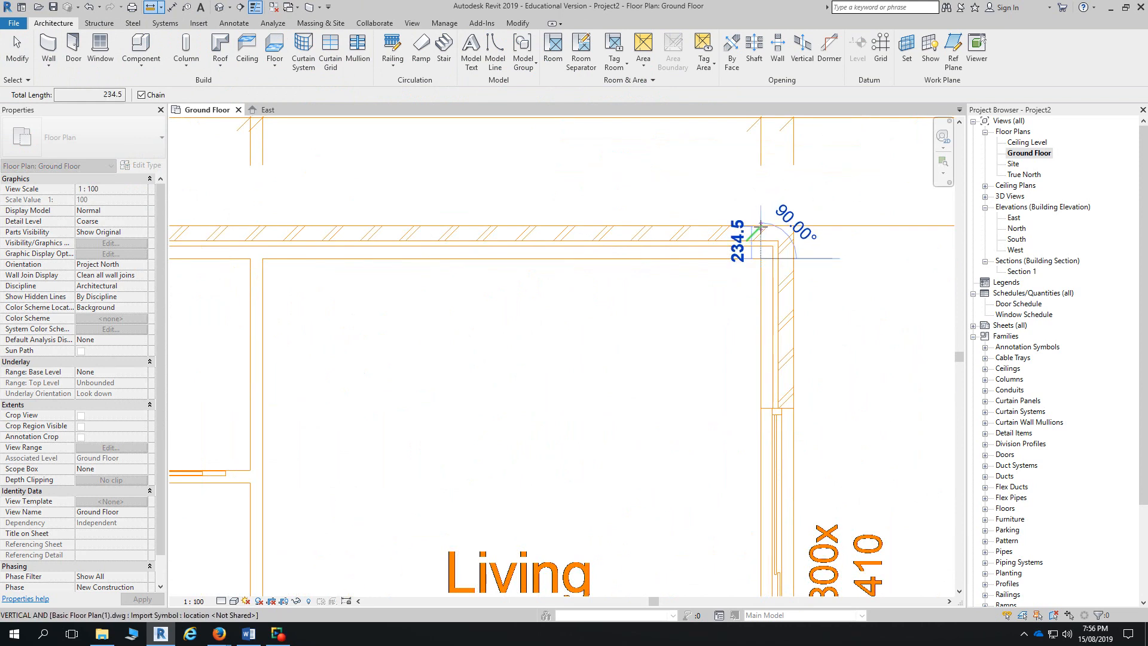
{"action": "key", "text": "Escape"}
{"action": "key", "text": "Escape"}
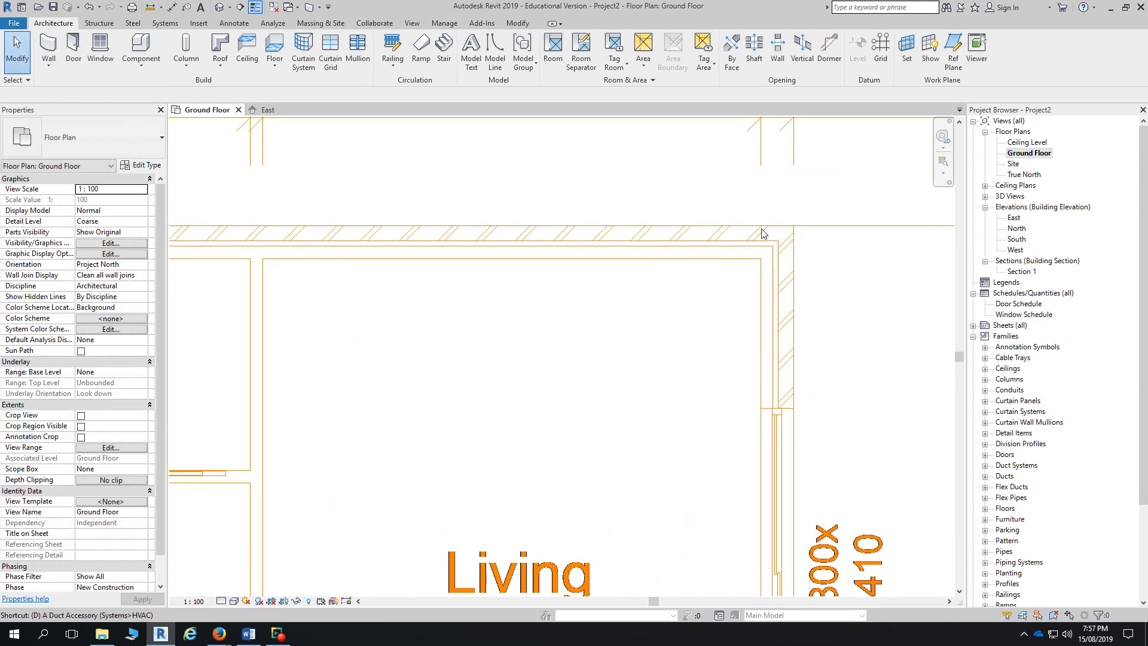
{"action": "key", "text": "i"}
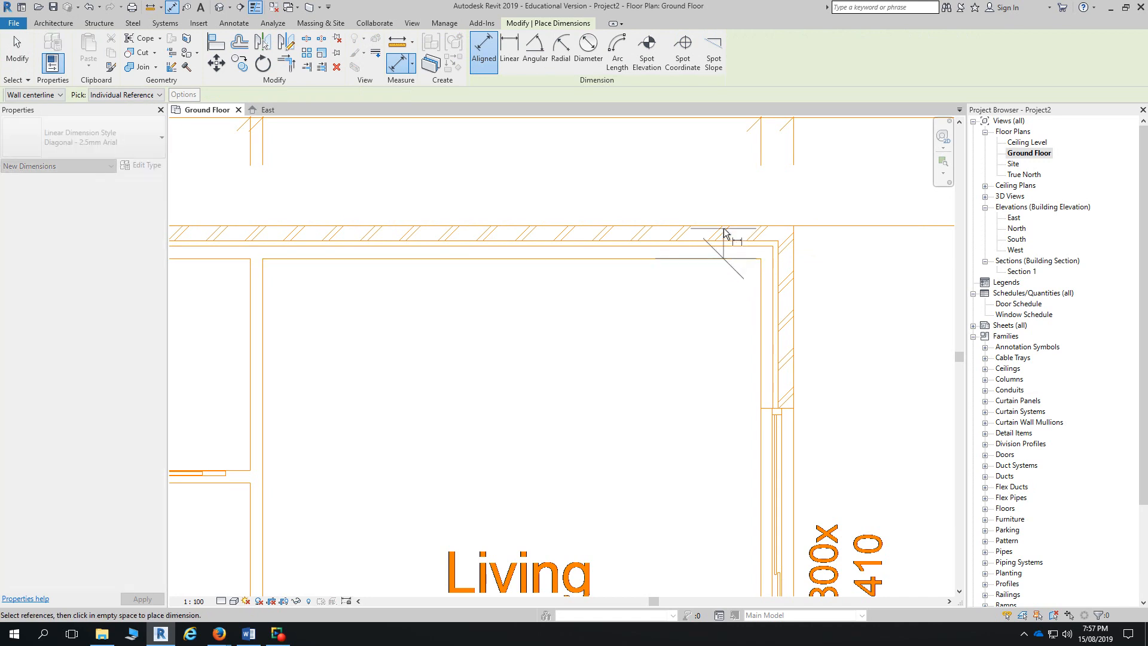
{"action": "left_click", "coordinate": [723, 231]}
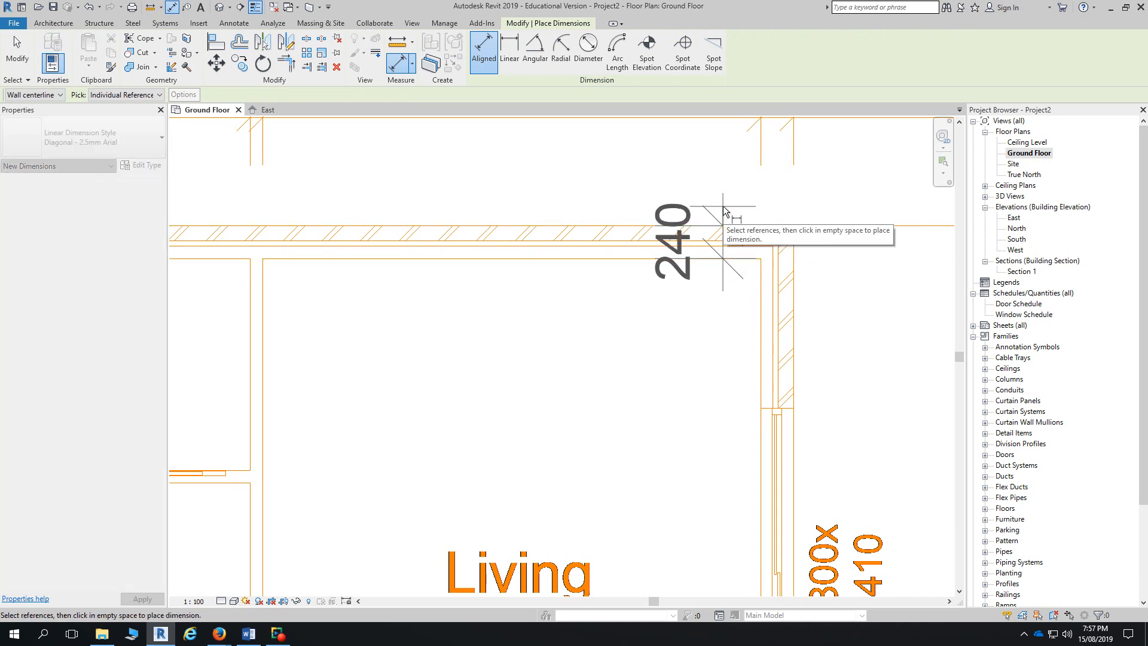
{"action": "key", "text": "Escape"}
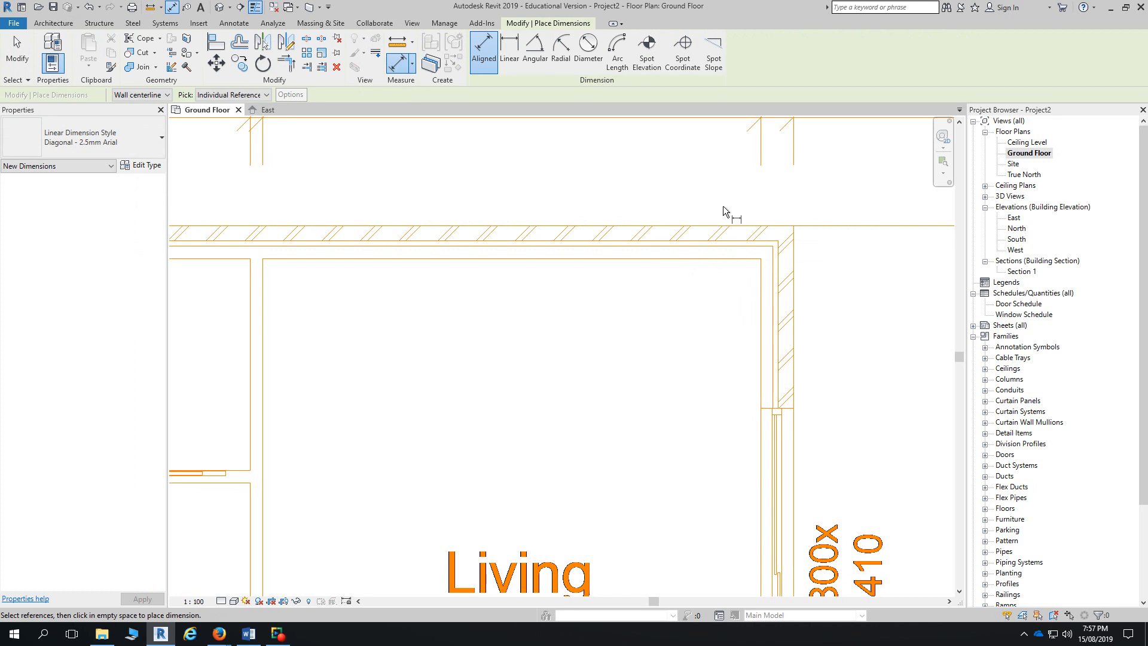
{"action": "left_click", "coordinate": [53, 23]}
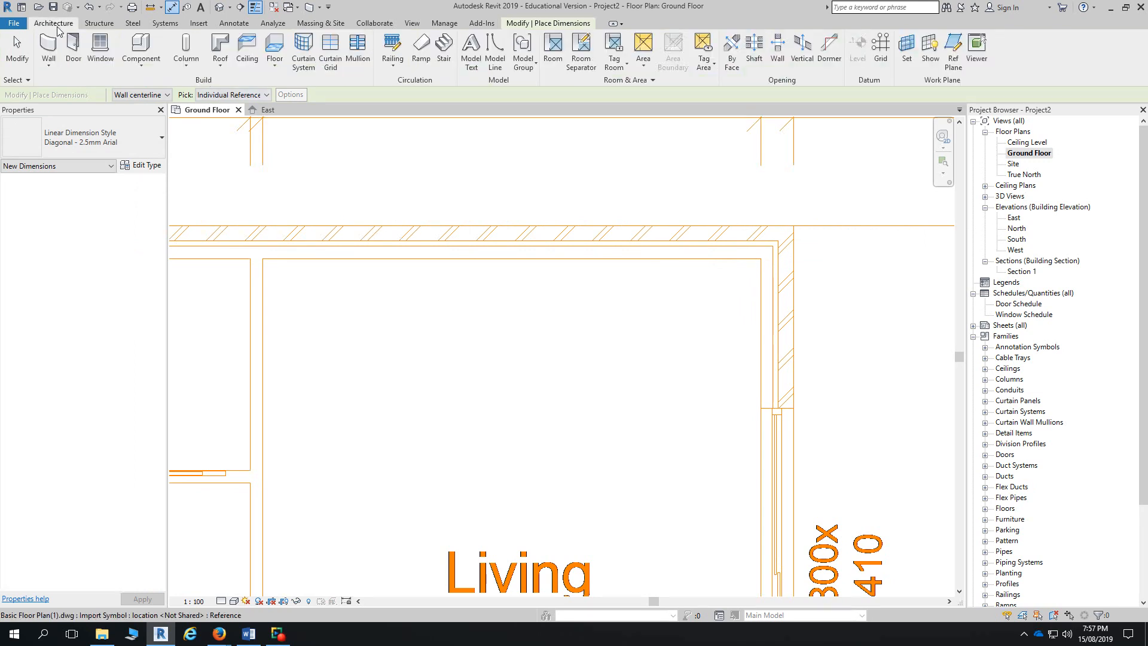
- Start an architectural wall and open Edit Type for Brick veneer - 250 timber
{"action": "left_click", "coordinate": [48, 64]}
{"action": "left_click", "coordinate": [50, 86]}
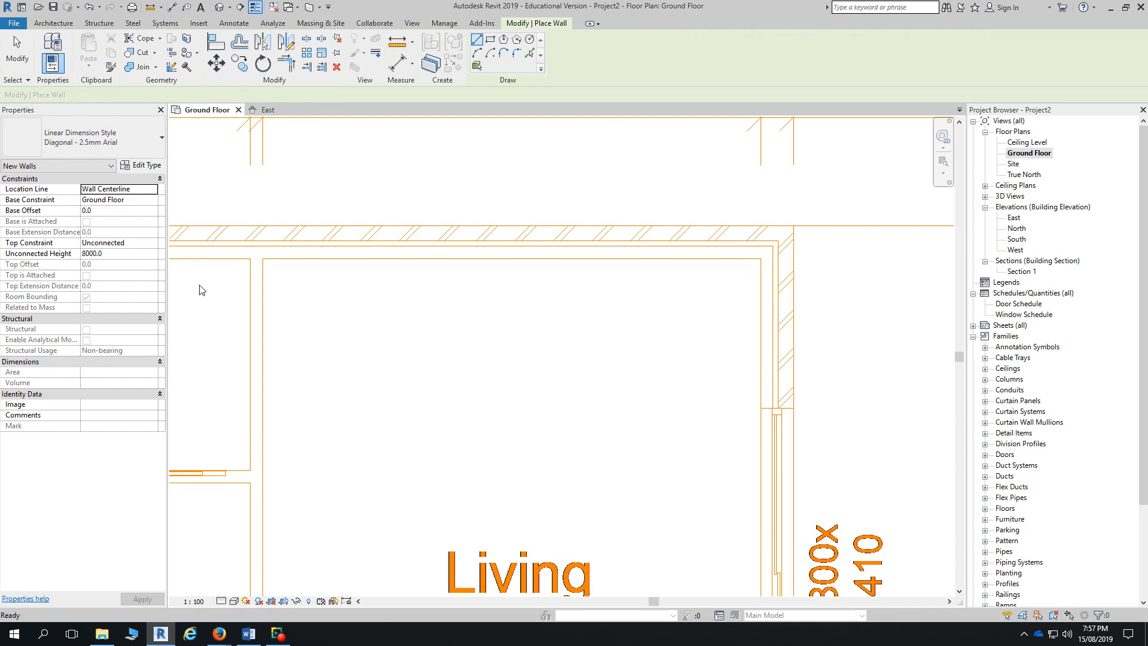
{"action": "left_click", "coordinate": [141, 165]}
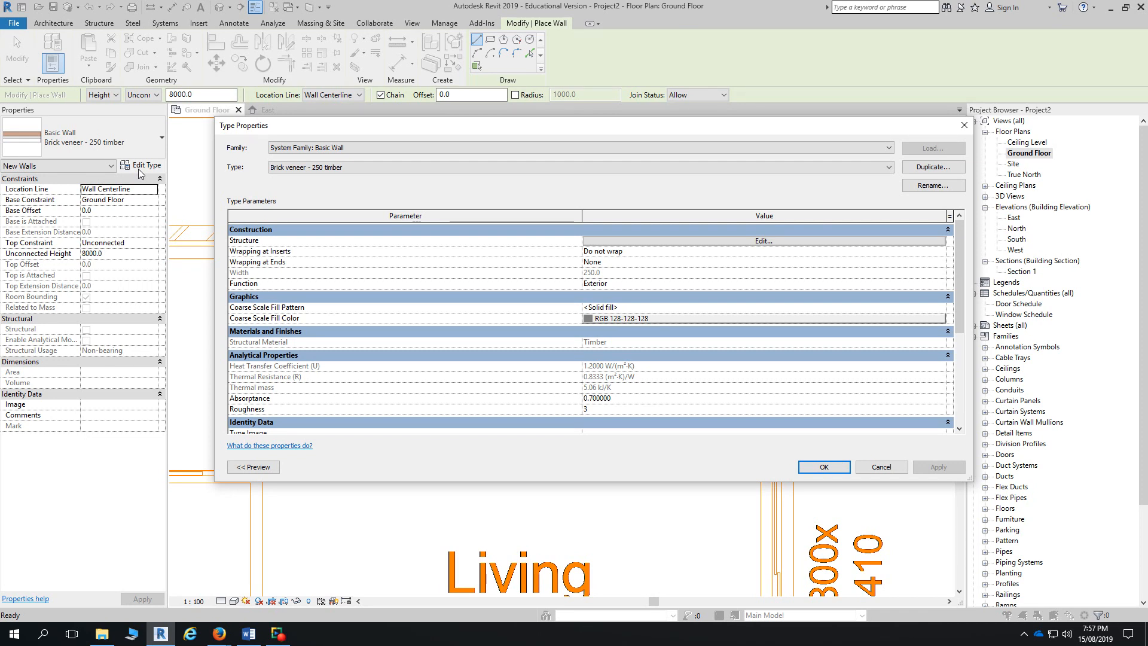
- Duplicate the wall type as 'Brick veneer - 240 timber', changing 250 to 240 in the name
{"action": "left_click", "coordinate": [953, 186]}
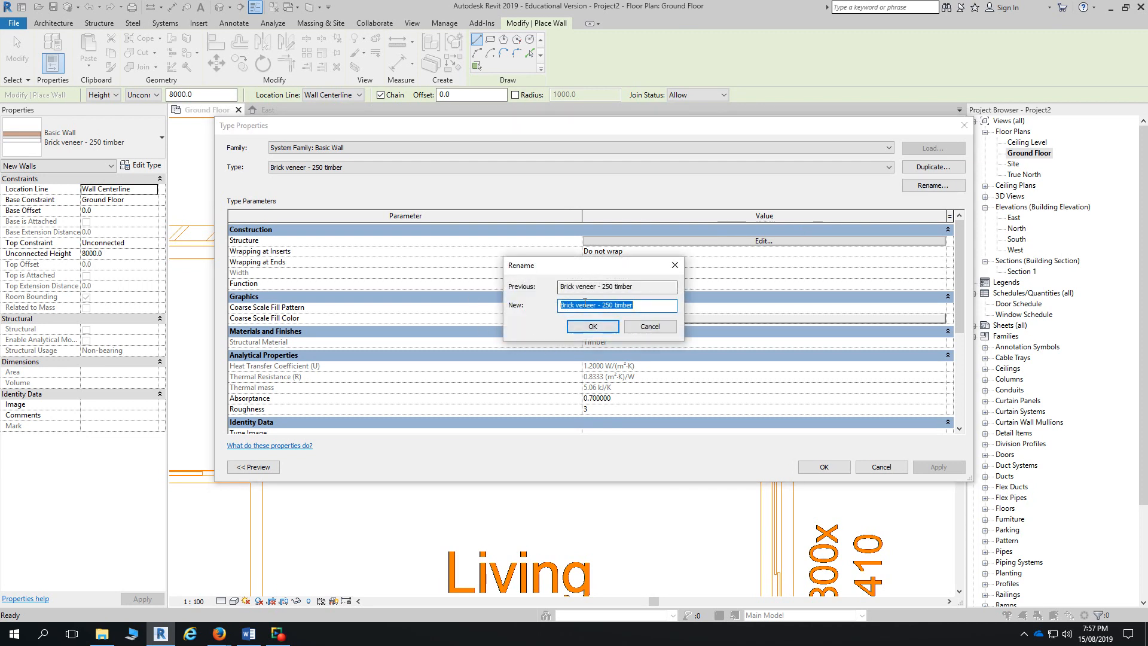
{"action": "left_click", "coordinate": [609, 305]}
{"action": "left_click_drag", "start_coordinate": [610, 305], "coordinate": [606, 305]}
{"action": "type", "text": "4"}
{"action": "left_click", "coordinate": [592, 326]}
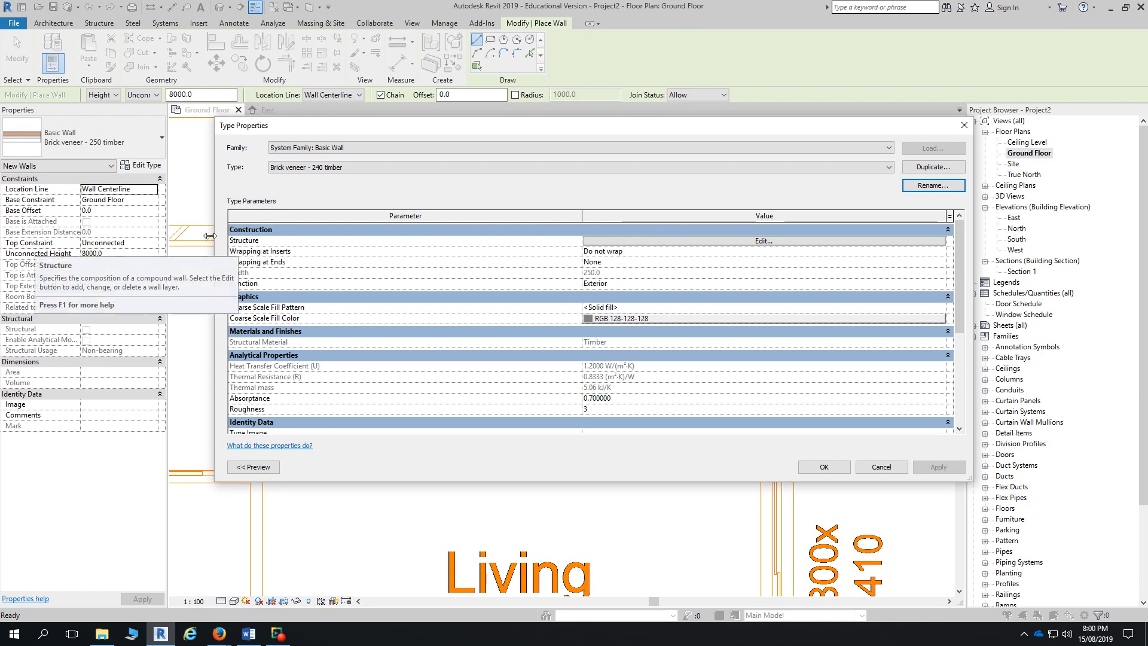
- Set the Air Infiltration Barrier layer to 40.0 so the wall totals 240, and accept both dialogs
{"action": "left_click", "coordinate": [655, 241]}
{"action": "left_click", "coordinate": [654, 242]}
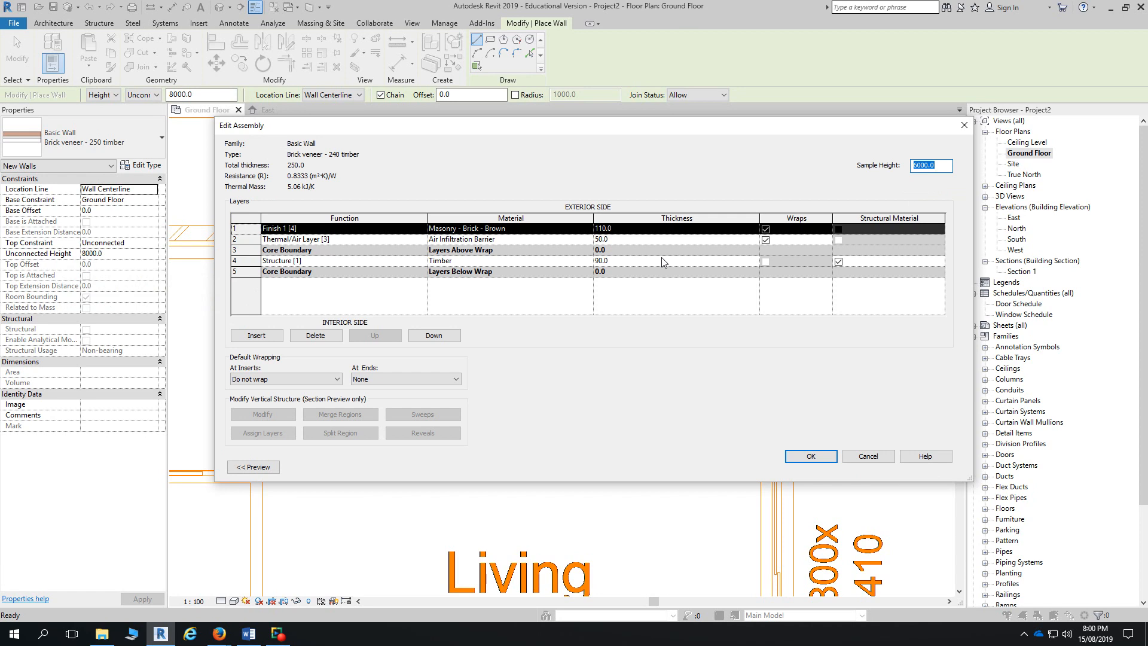
{"action": "left_click", "coordinate": [253, 467]}
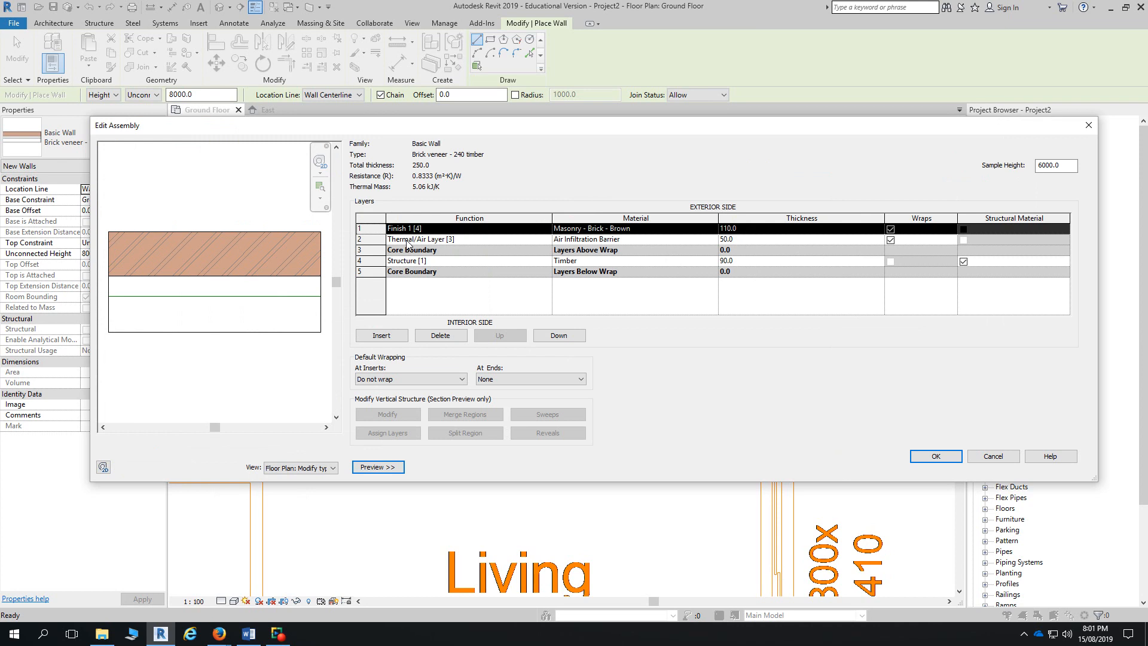
{"action": "left_click", "coordinate": [768, 239]}
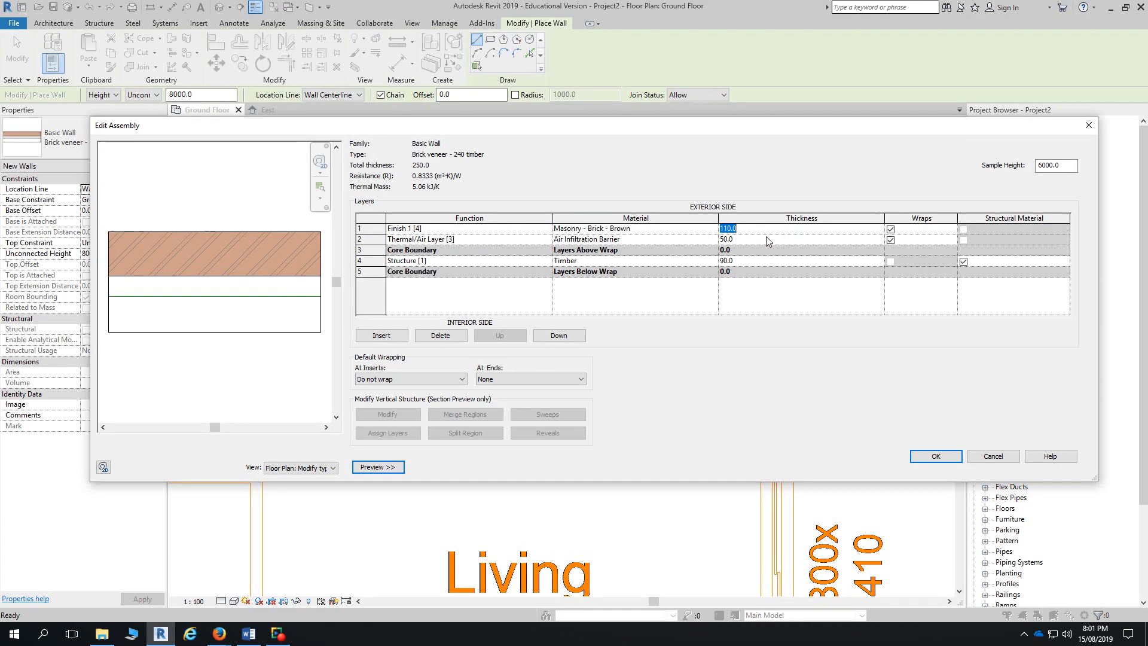
{"action": "type", "text": "40"}
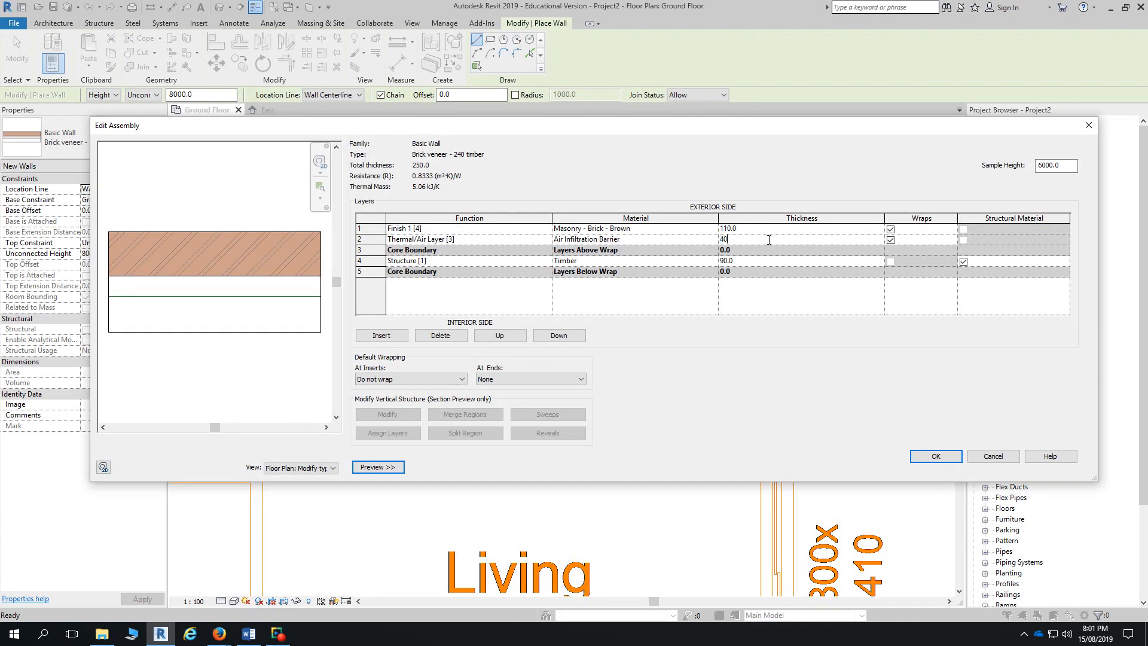
{"action": "key", "text": "Tab"}
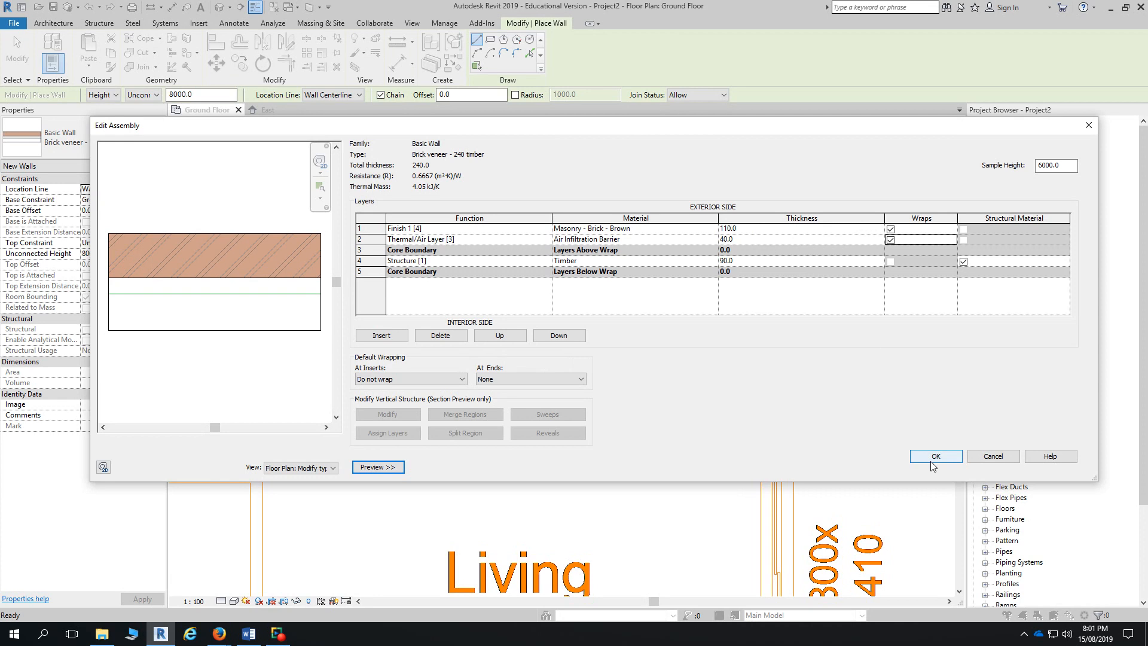
{"action": "left_click", "coordinate": [935, 457]}
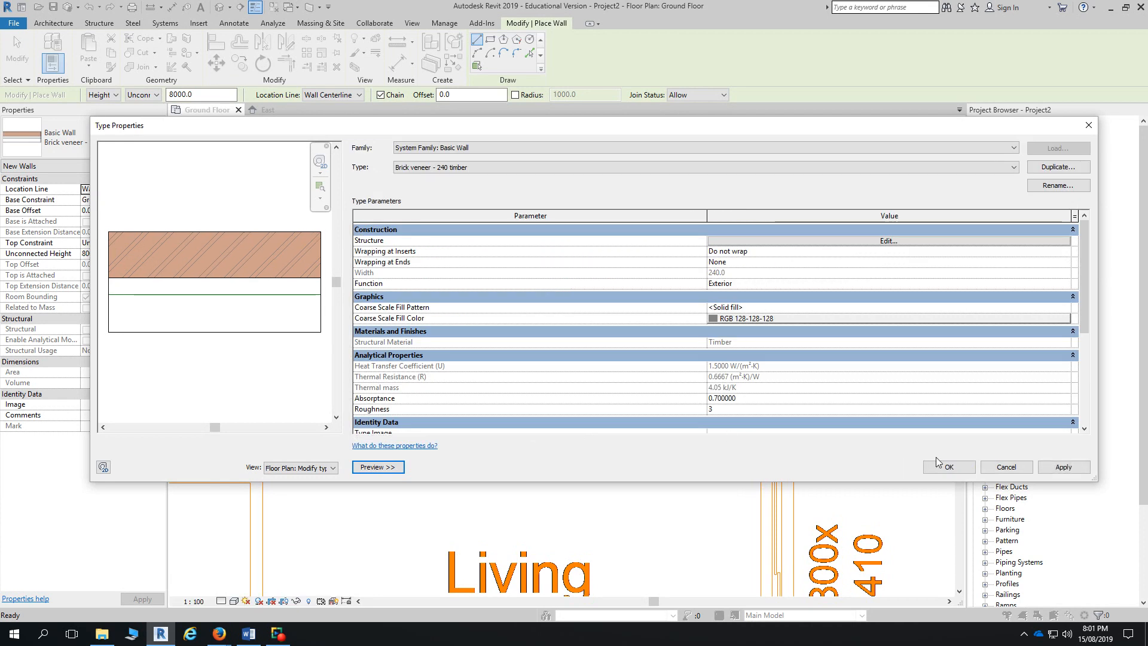
{"action": "left_click", "coordinate": [948, 467]}
{"action": "scroll", "coordinate": [735, 340], "scroll_direction": "up", "scroll_amount": 3}
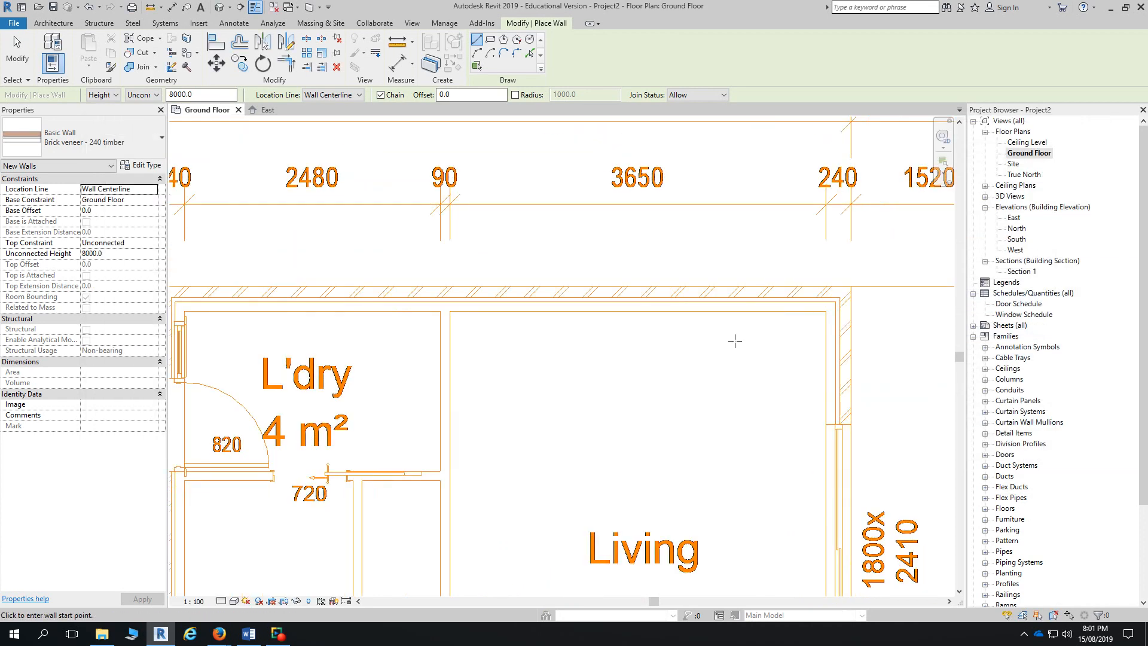
- Recheck the 40.0 air barrier layer in Brick veneer - 240 timber's structure, then close Type Properties
{"action": "left_click", "coordinate": [144, 165]}
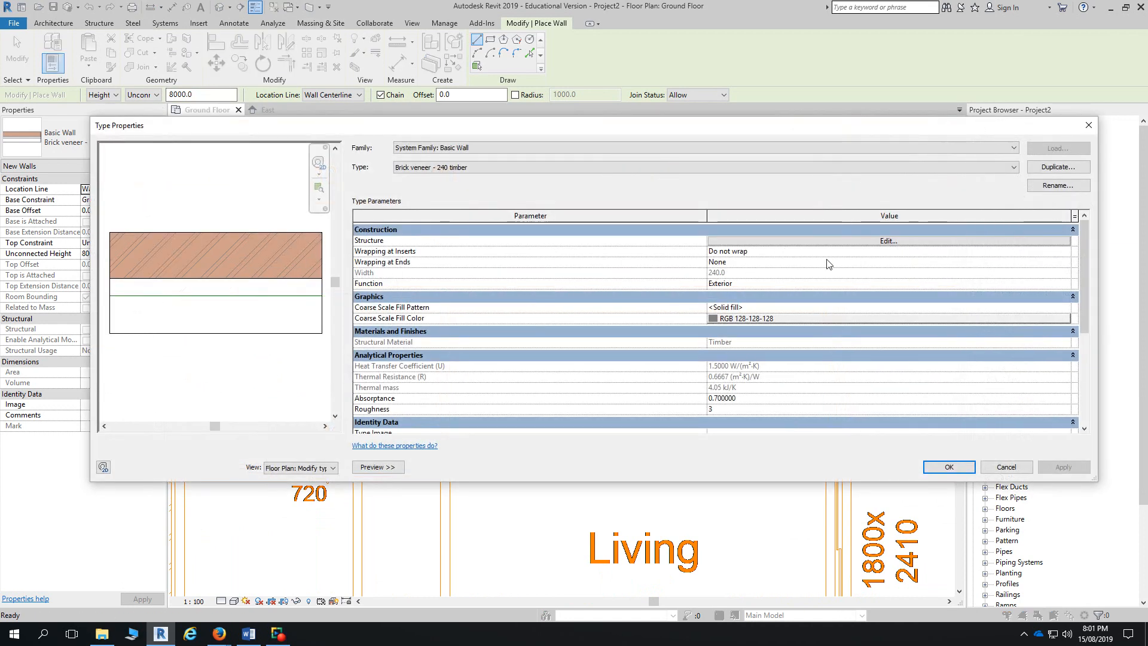
{"action": "left_click", "coordinate": [851, 241]}
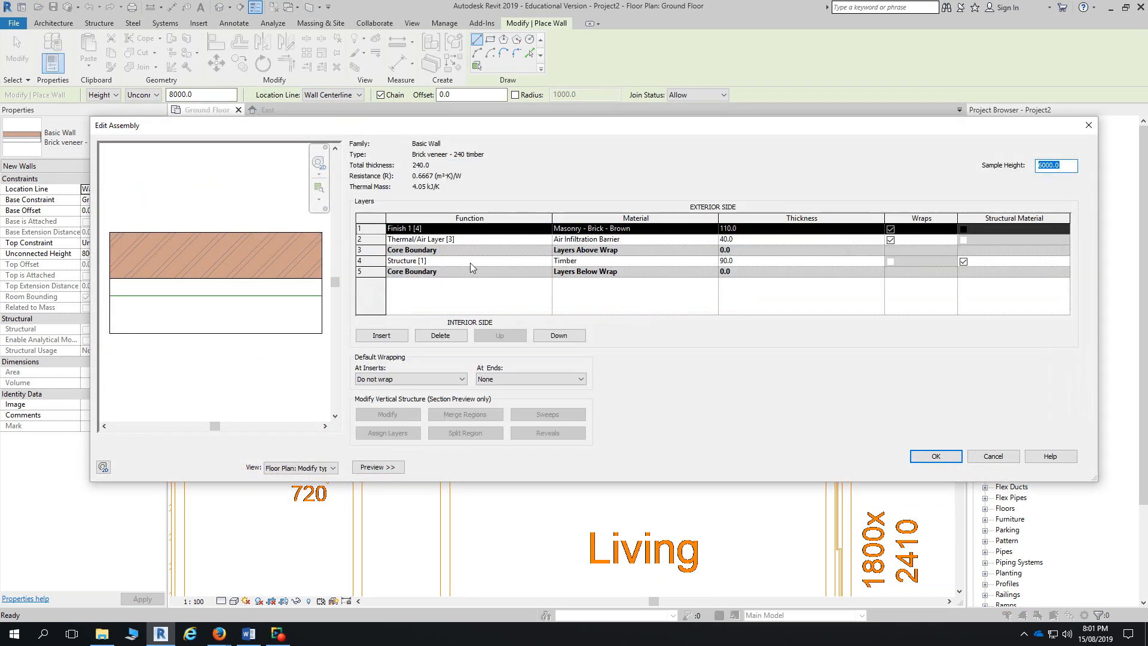
{"action": "left_click", "coordinate": [741, 240]}
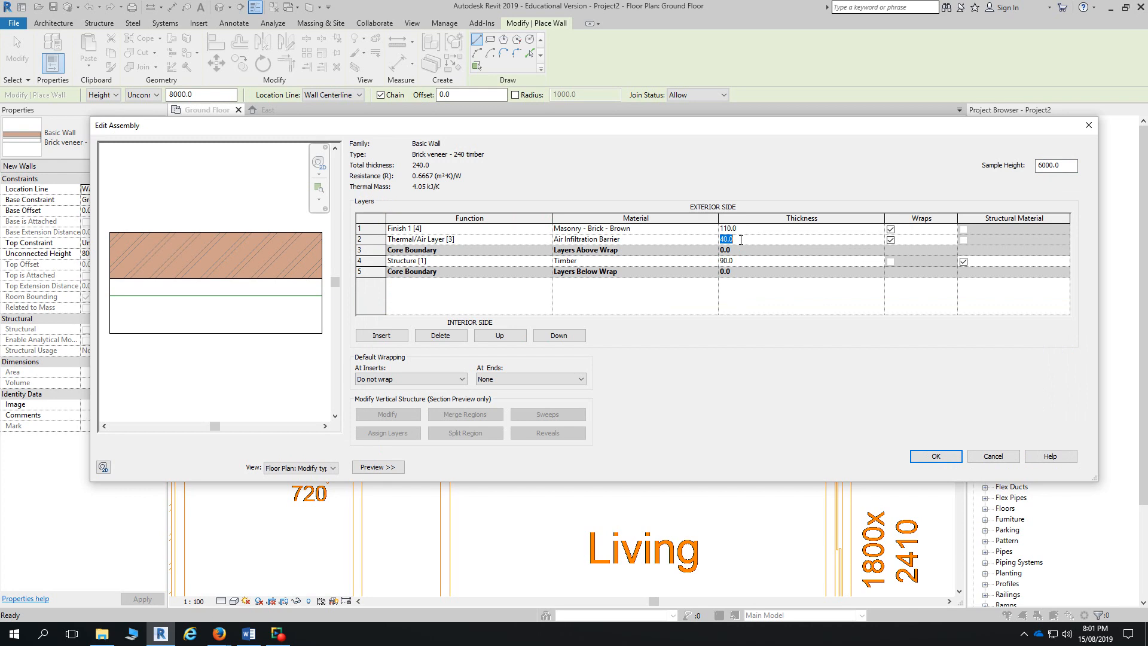
{"action": "key", "text": "Return"}
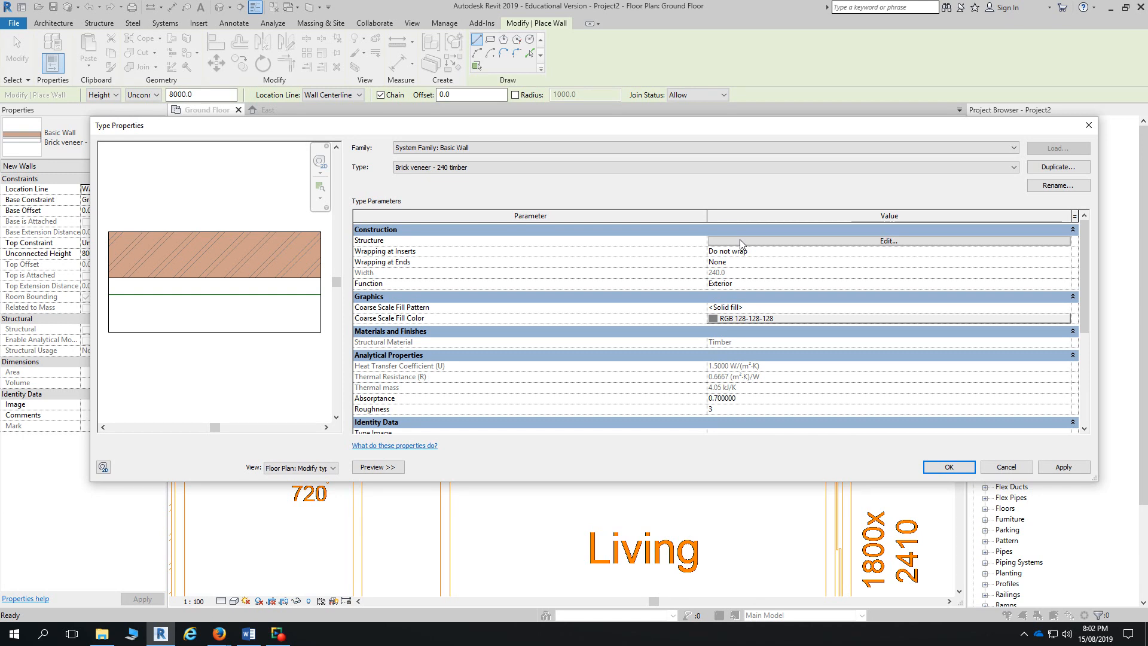
{"action": "left_click", "coordinate": [930, 472]}
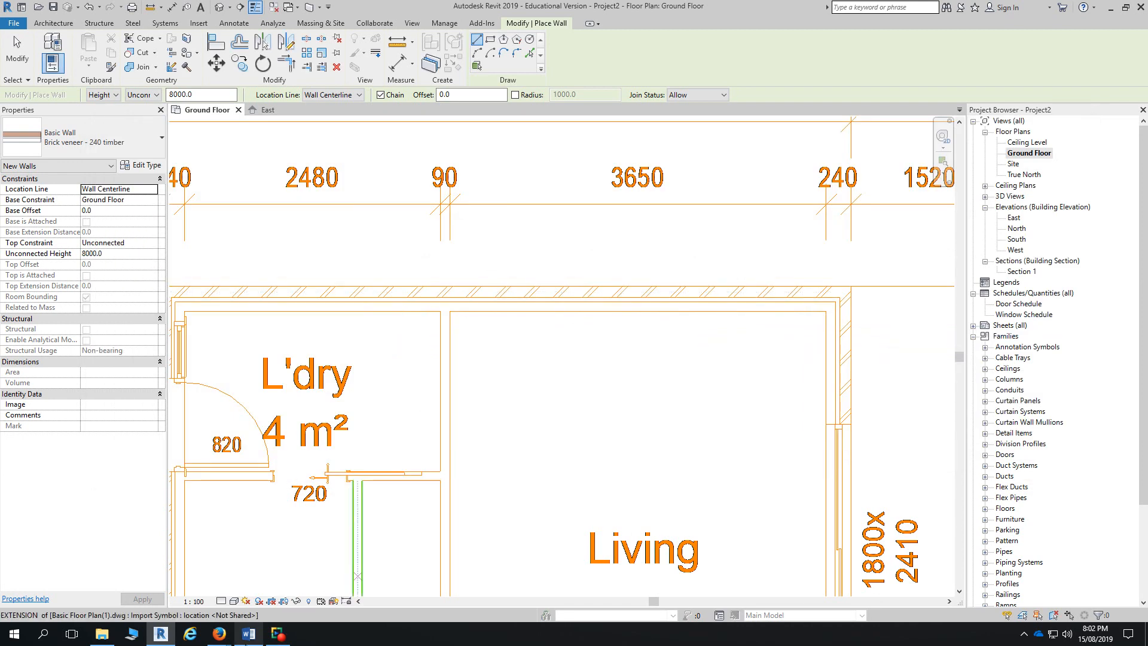
- Set the new walls' top constraint to Ceiling Level in the Options Bar
{"action": "scroll", "coordinate": [455, 467], "scroll_direction": "down", "scroll_amount": 1}
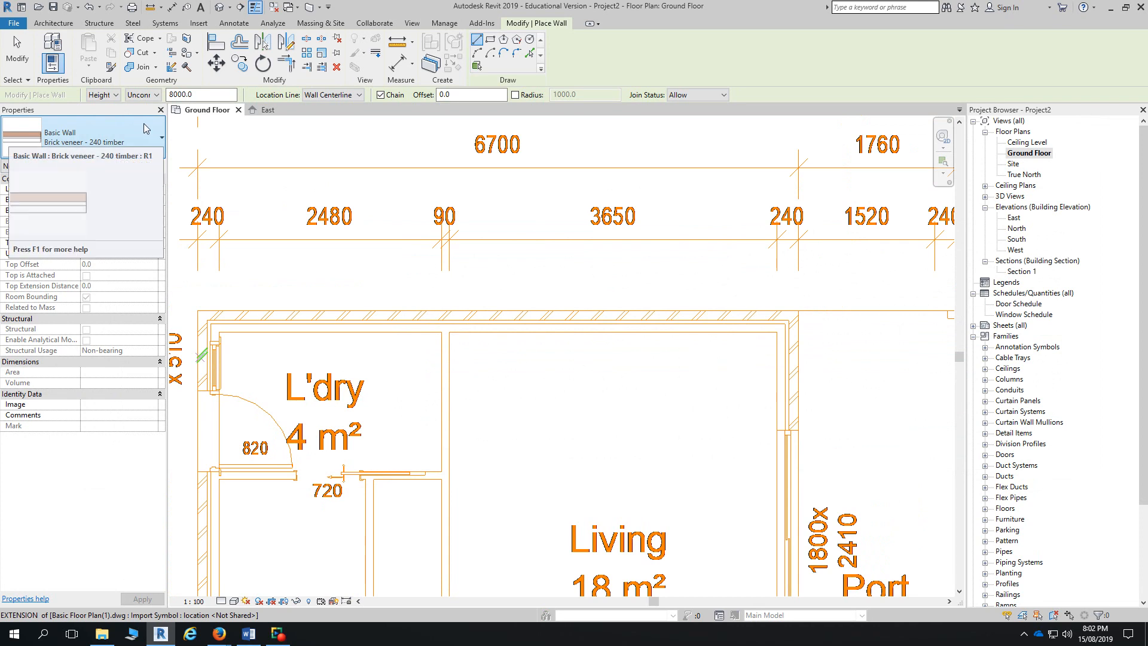
{"action": "left_click", "coordinate": [157, 94]}
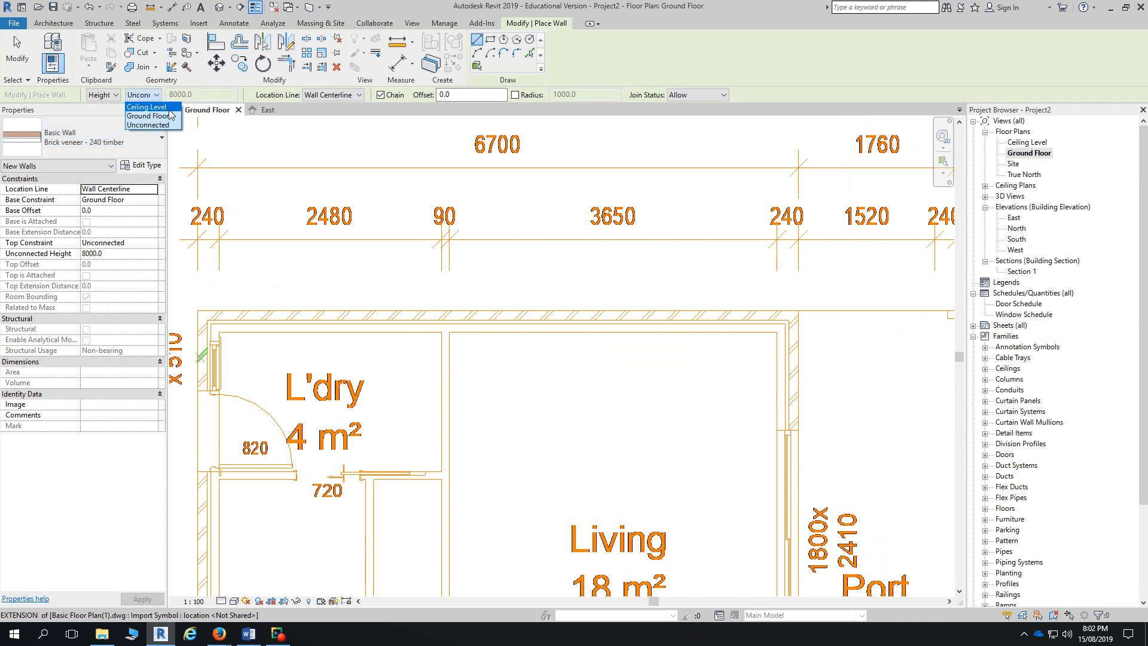
{"action": "left_click", "coordinate": [170, 110]}
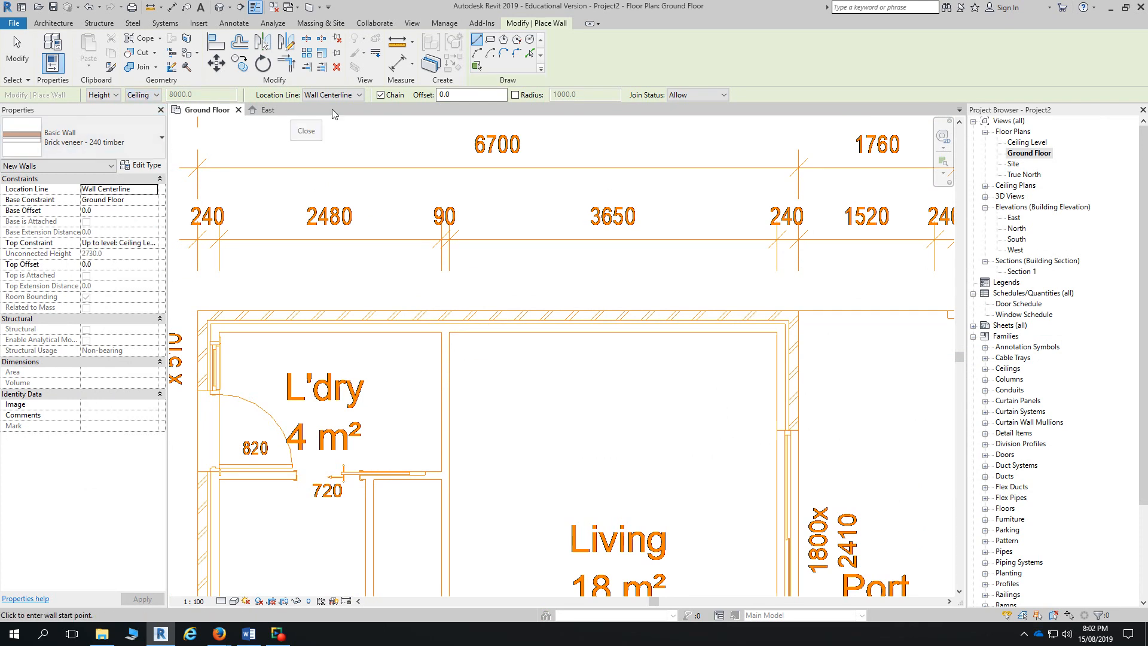
{"action": "left_click", "coordinate": [357, 95]}
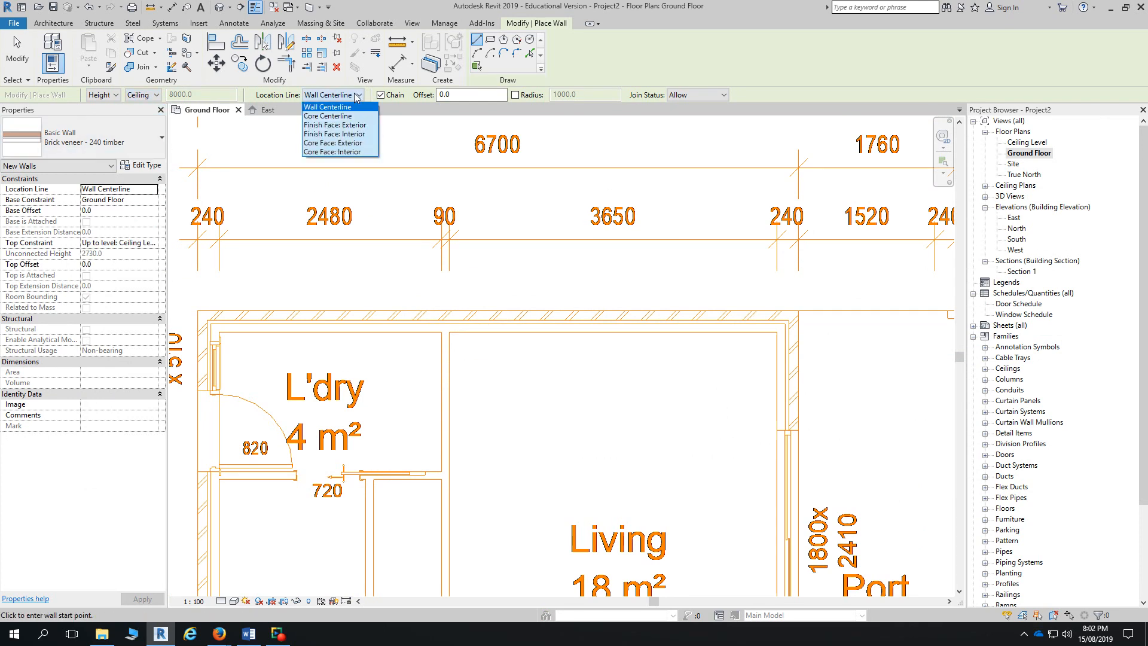
{"action": "scroll", "coordinate": [526, 424], "scroll_direction": "down", "scroll_amount": 3}
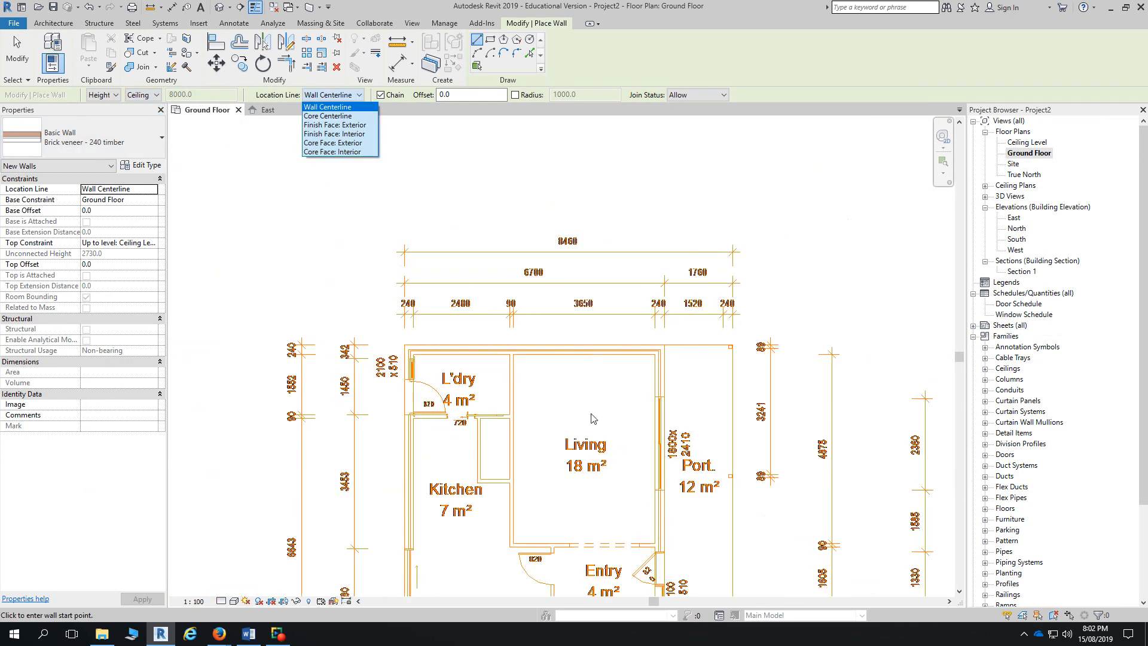
{"action": "scroll", "coordinate": [628, 347], "scroll_direction": "down", "scroll_amount": 2}
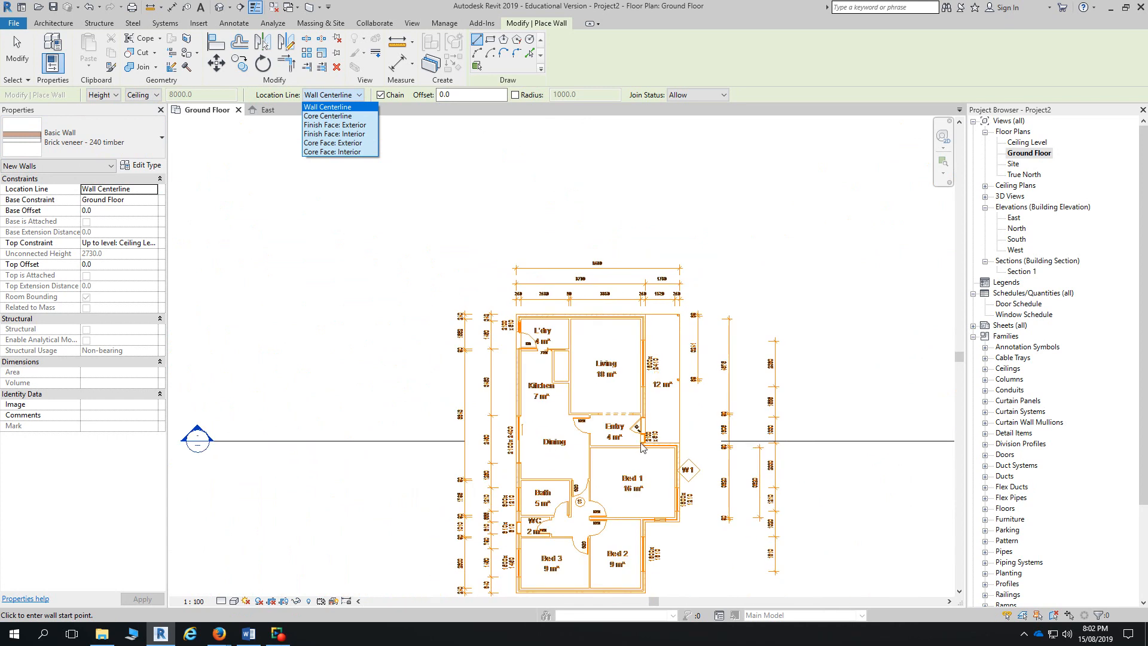
{"action": "left_click", "coordinate": [559, 304]}
{"action": "middle_click_drag", "start_coordinate": [474, 355], "coordinate": [466, 266]}
{"action": "scroll", "coordinate": [616, 323], "scroll_direction": "up", "scroll_amount": 3}
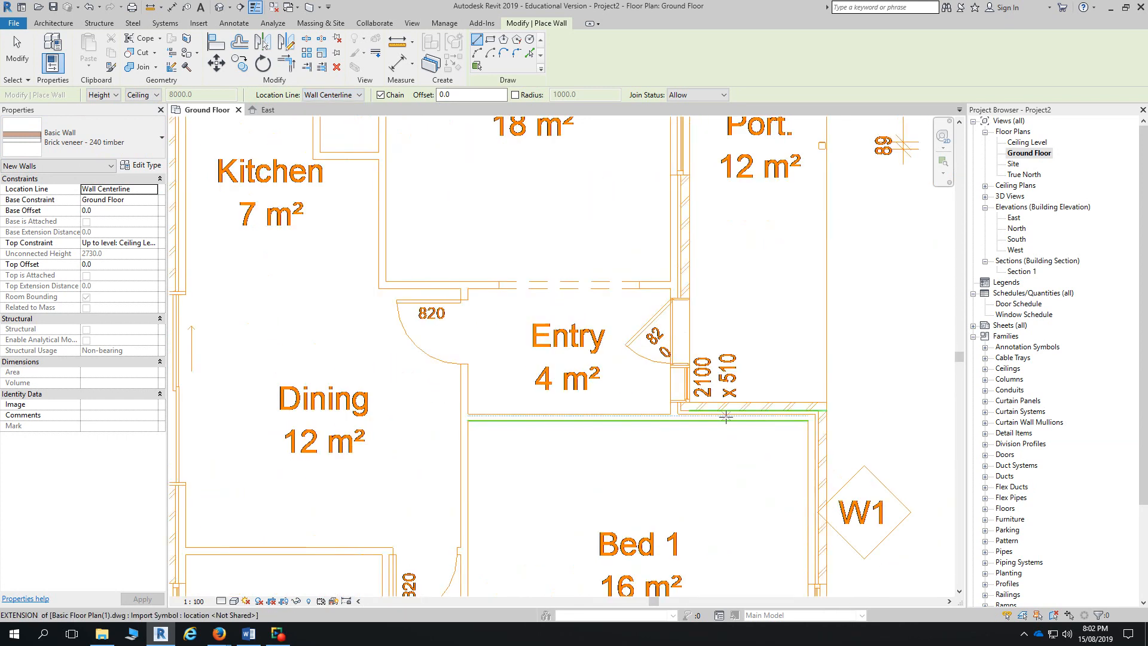
{"action": "scroll", "coordinate": [721, 415], "scroll_direction": "up", "scroll_amount": 1}
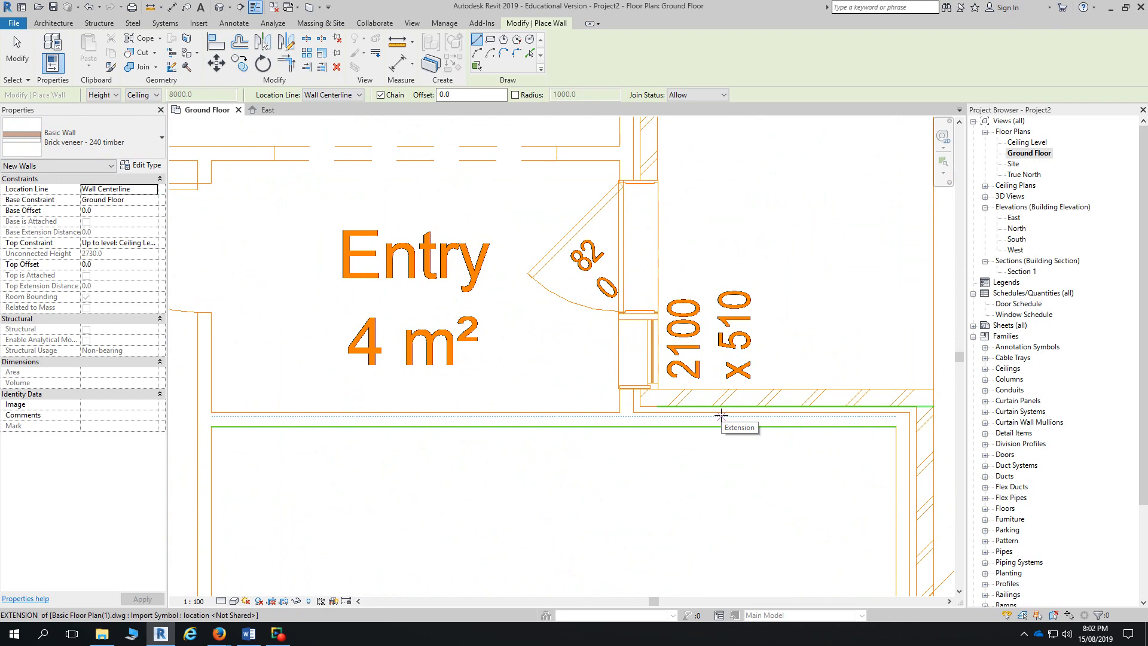
{"action": "scroll", "coordinate": [721, 414], "scroll_direction": "down", "scroll_amount": 3}
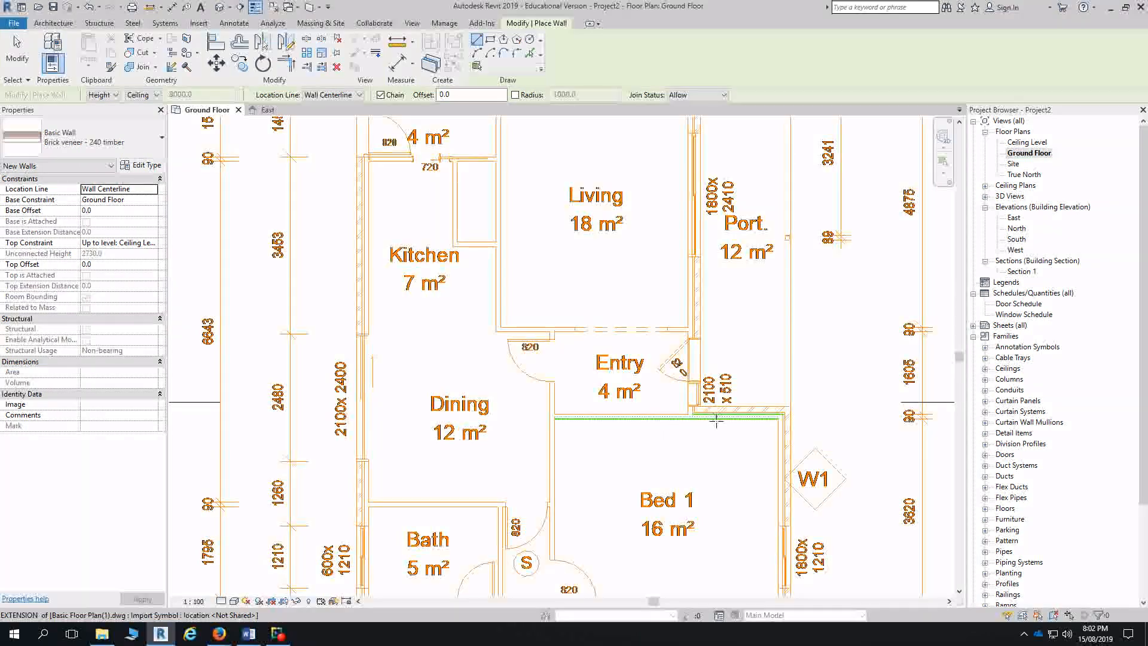
{"action": "scroll", "coordinate": [666, 436], "scroll_direction": "down", "scroll_amount": 2}
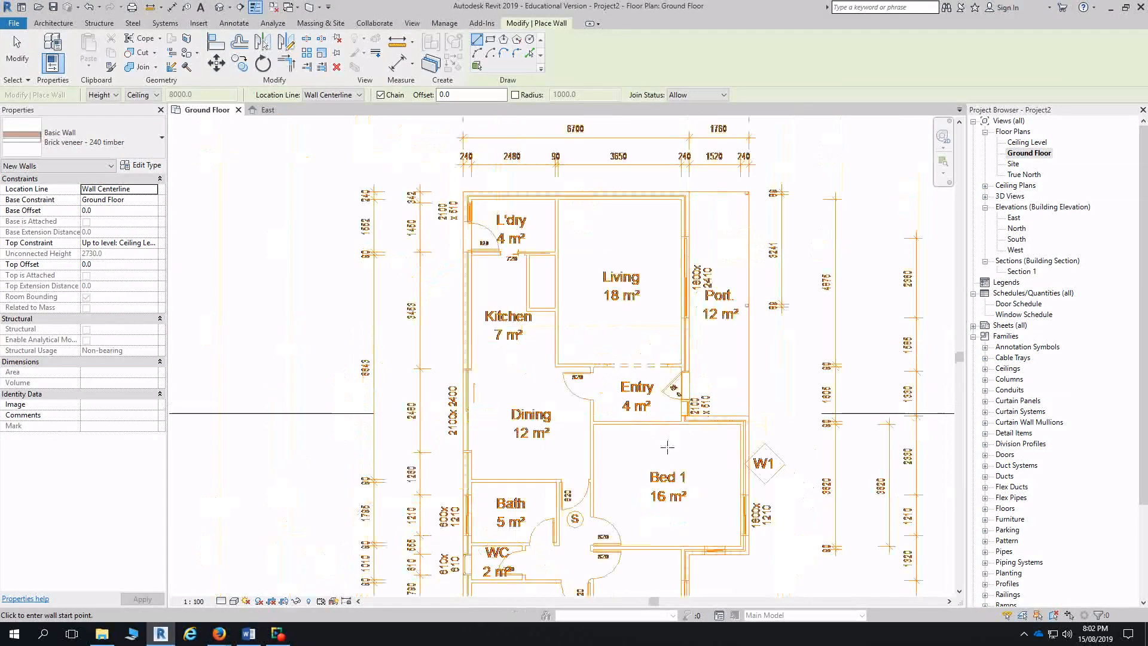
- Set Location Line to Finish Face: Exterior and pan to the laundry's top-left corner
{"action": "left_click", "coordinate": [333, 95]}
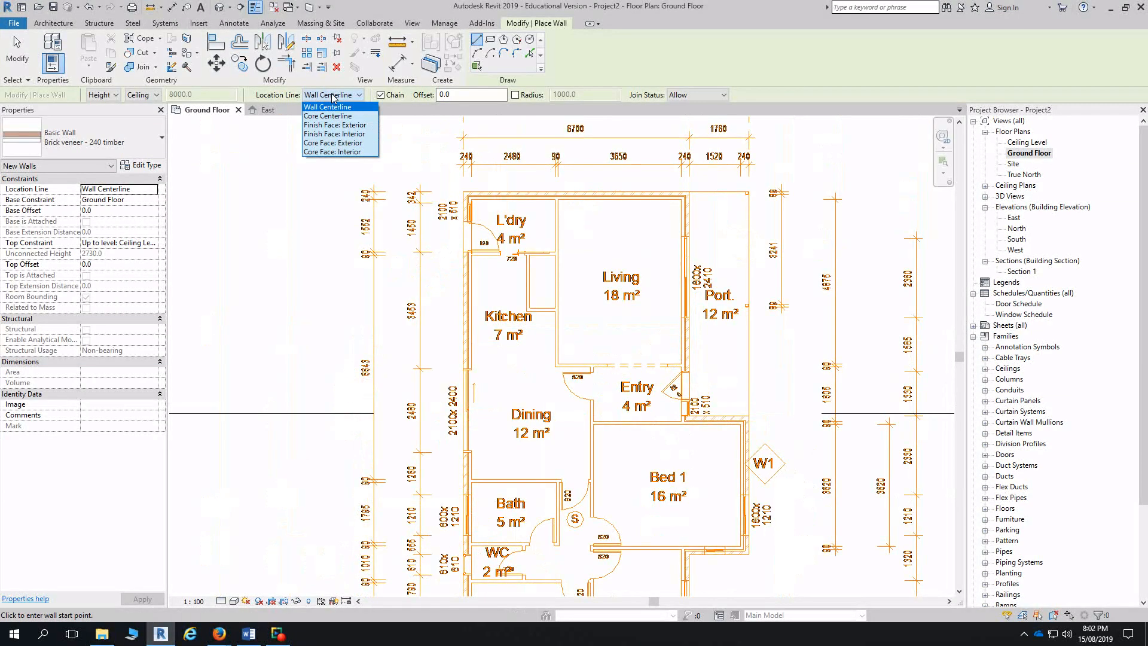
{"action": "left_click", "coordinate": [341, 125]}
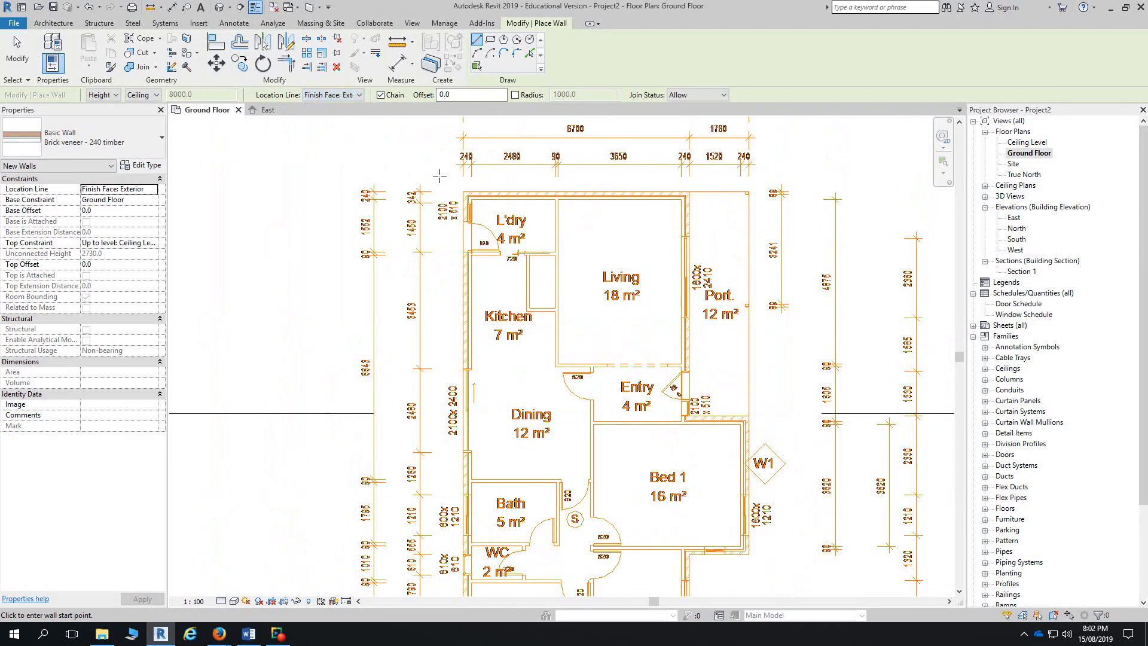
{"action": "middle_click_drag", "start_coordinate": [617, 553], "coordinate": [594, 427]}
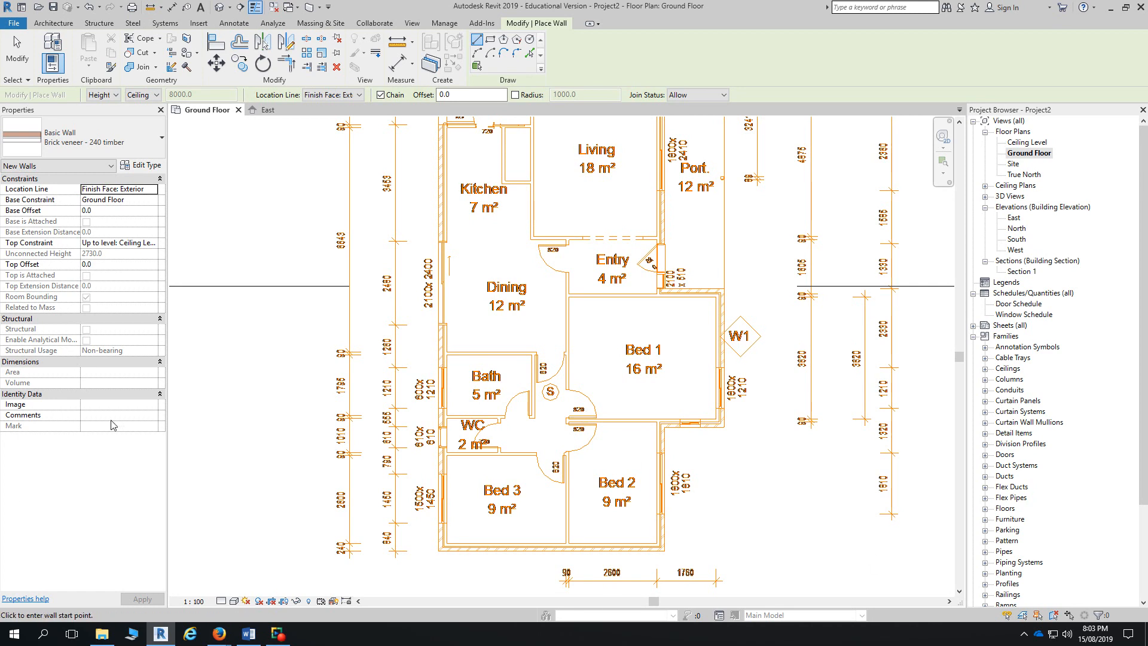
{"action": "middle_click_drag", "start_coordinate": [562, 243], "coordinate": [618, 413]}
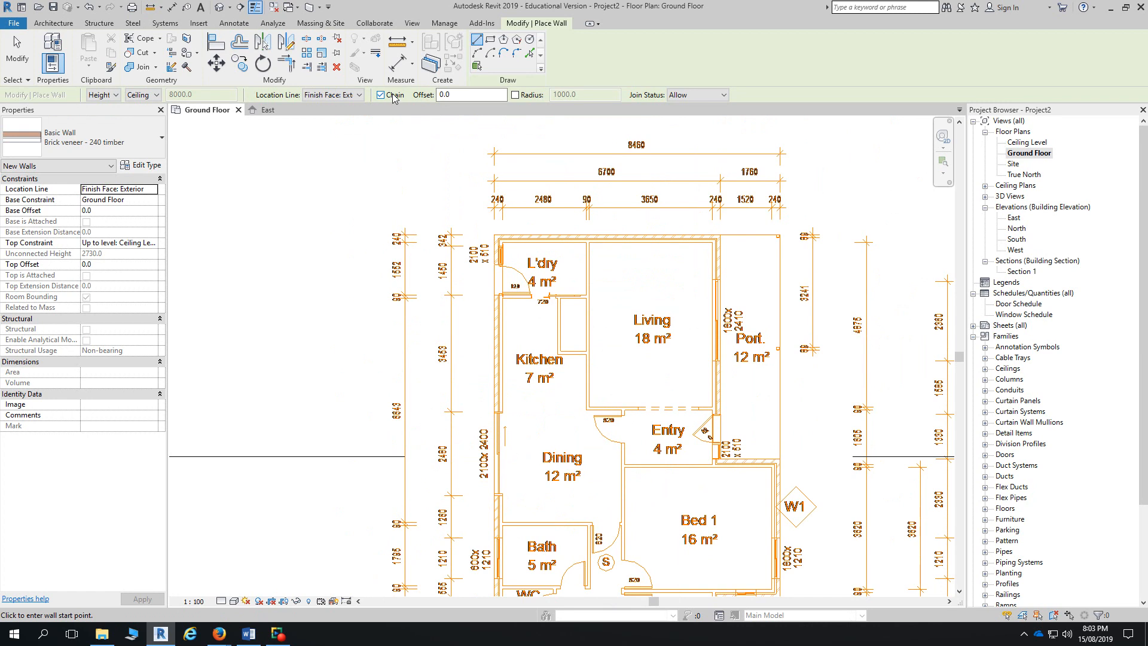
{"action": "scroll", "coordinate": [497, 238], "scroll_direction": "up", "scroll_amount": 3}
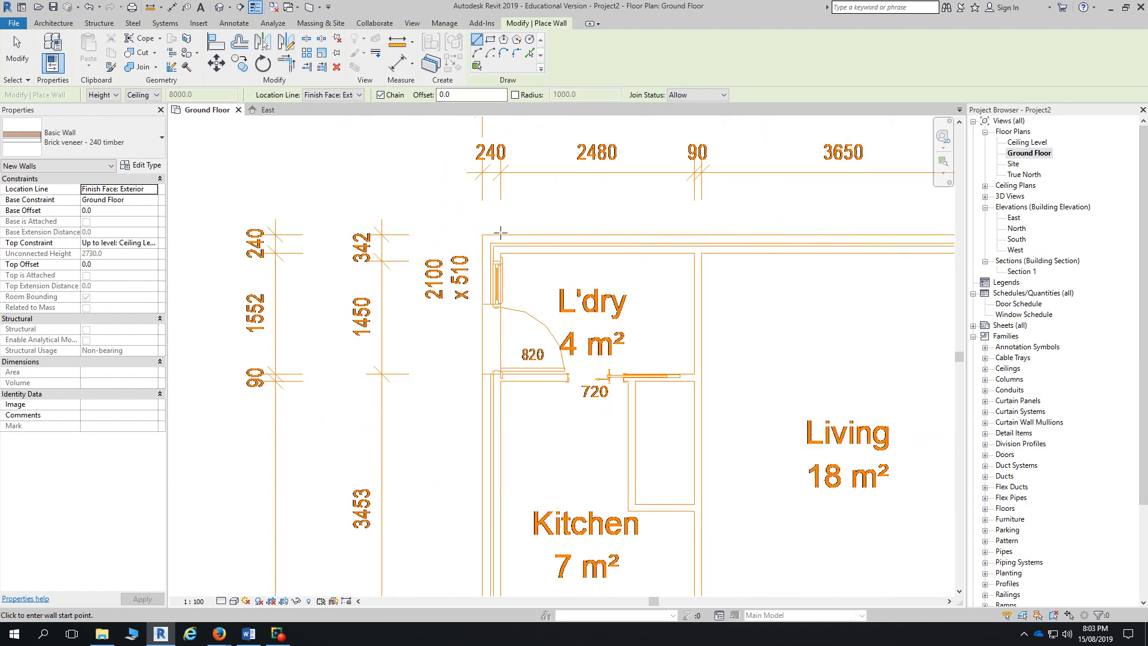
- Abandon the wall started at the laundry corner and return to the top-left outer corner
{"action": "left_click", "coordinate": [482, 235]}
{"action": "middle_click_drag", "start_coordinate": [720, 244], "coordinate": [504, 242]}
{"action": "scroll", "coordinate": [504, 241], "scroll_direction": "down", "scroll_amount": 1}
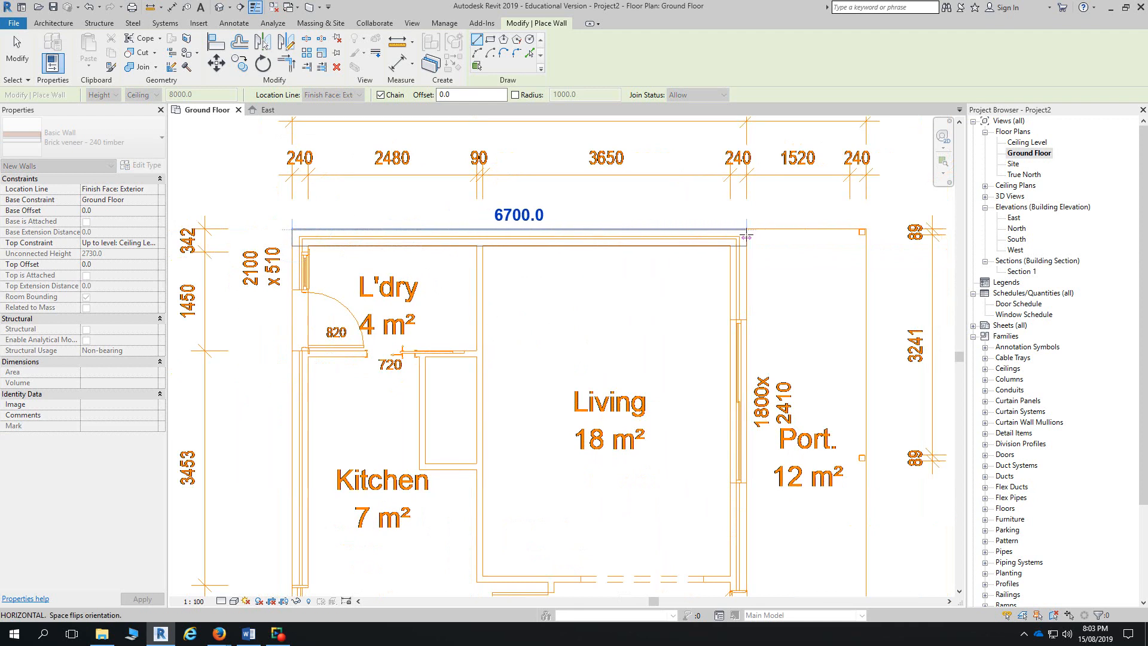
{"action": "scroll", "coordinate": [734, 228], "scroll_direction": "up", "scroll_amount": 3}
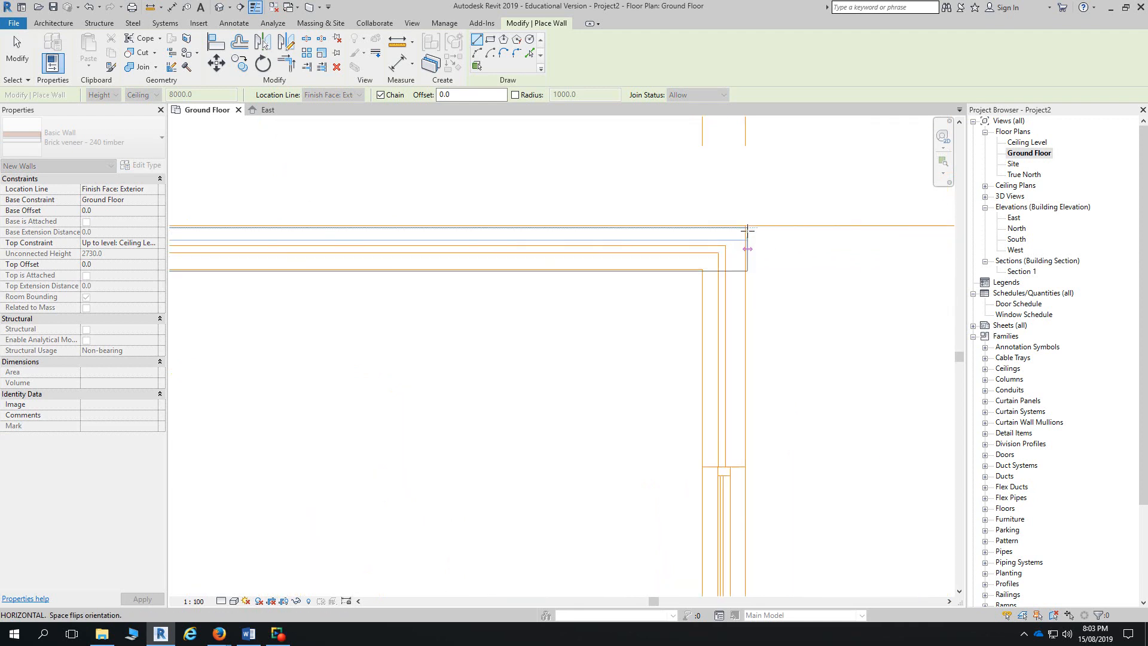
{"action": "key", "text": "Escape"}
{"action": "middle_click_drag", "start_coordinate": [559, 258], "coordinate": [1125, 293]}
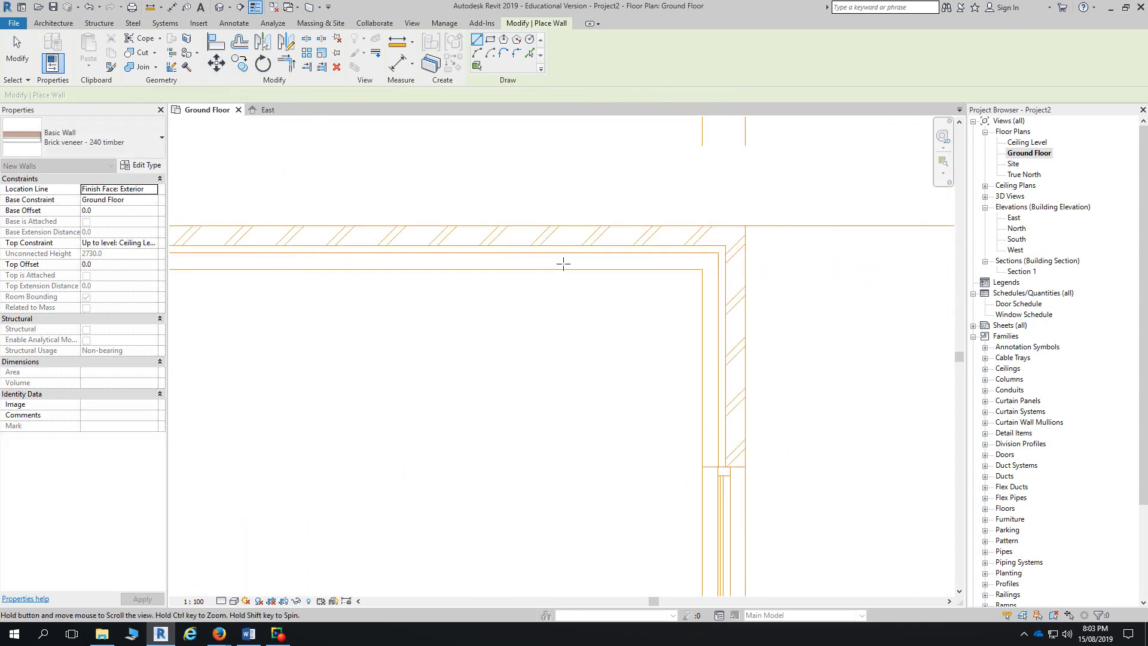
{"action": "middle_click_drag", "start_coordinate": [515, 292], "coordinate": [1040, 331]}
{"action": "scroll", "coordinate": [1040, 331], "scroll_direction": "down", "scroll_amount": 1}
{"action": "scroll", "coordinate": [642, 303], "scroll_direction": "up", "scroll_amount": 2}
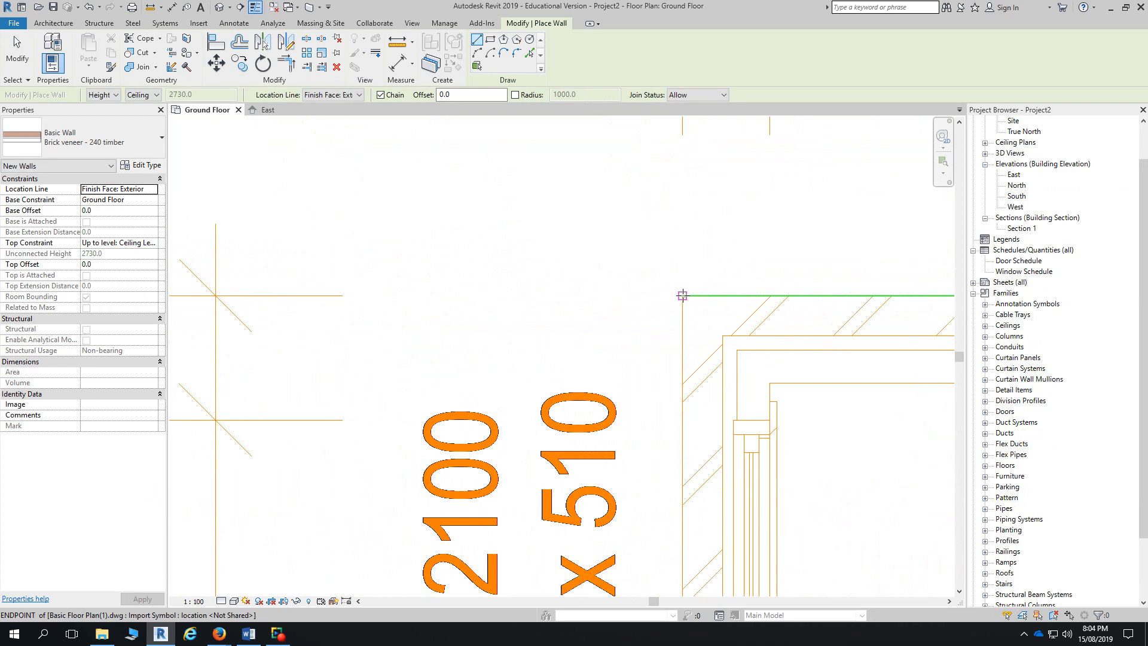
- Draw the top exterior wall from the top-left outer corner to its right-hand corner
{"action": "left_click", "coordinate": [683, 295]}
{"action": "scroll", "coordinate": [758, 296], "scroll_direction": "down", "scroll_amount": 4}
{"action": "middle_click_drag", "start_coordinate": [786, 297], "coordinate": [398, 298]}
{"action": "scroll", "coordinate": [528, 300], "scroll_direction": "down", "scroll_amount": 1}
{"action": "middle_click_drag", "start_coordinate": [750, 314], "coordinate": [716, 315]}
{"action": "scroll", "coordinate": [826, 298], "scroll_direction": "up", "scroll_amount": 1}
{"action": "scroll", "coordinate": [826, 298], "scroll_direction": "up", "scroll_amount": 1}
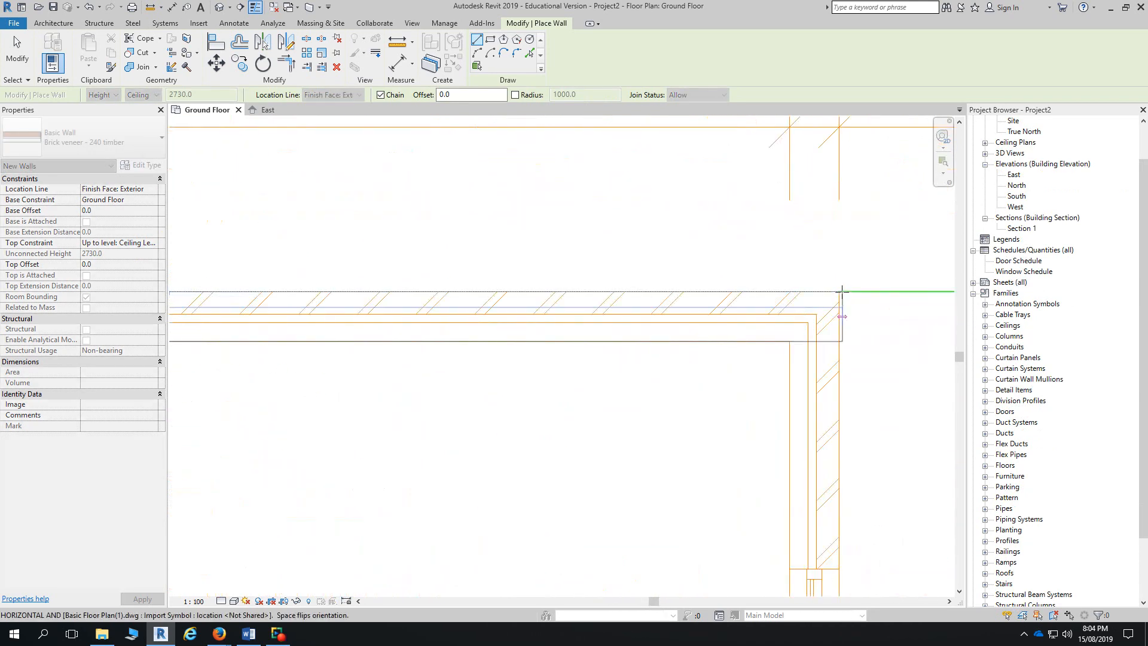
{"action": "left_click", "coordinate": [839, 291]}
- Move down to the Entry corner and draw the 1760 exterior wall from the snapped corner
{"action": "scroll", "coordinate": [839, 333], "scroll_direction": "down", "scroll_amount": 2}
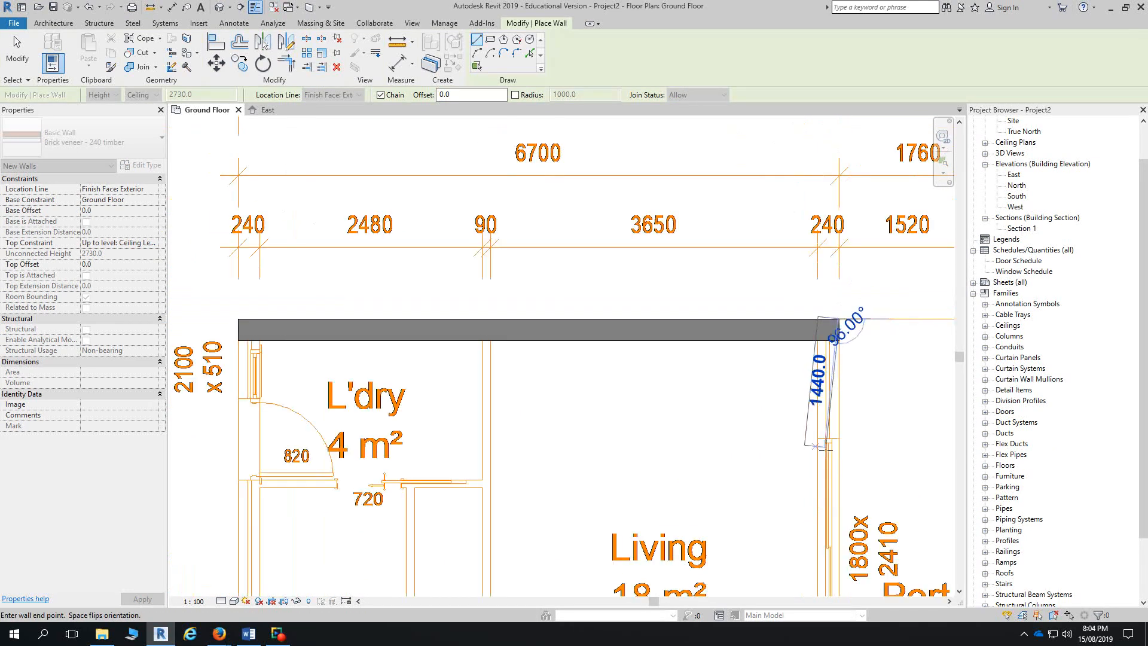
{"action": "middle_click_drag", "start_coordinate": [815, 566], "coordinate": [774, 385]}
{"action": "scroll", "coordinate": [774, 383], "scroll_direction": "down", "scroll_amount": 1}
{"action": "middle_click_drag", "start_coordinate": [779, 508], "coordinate": [768, 217]}
{"action": "scroll", "coordinate": [796, 301], "scroll_direction": "up", "scroll_amount": 6}
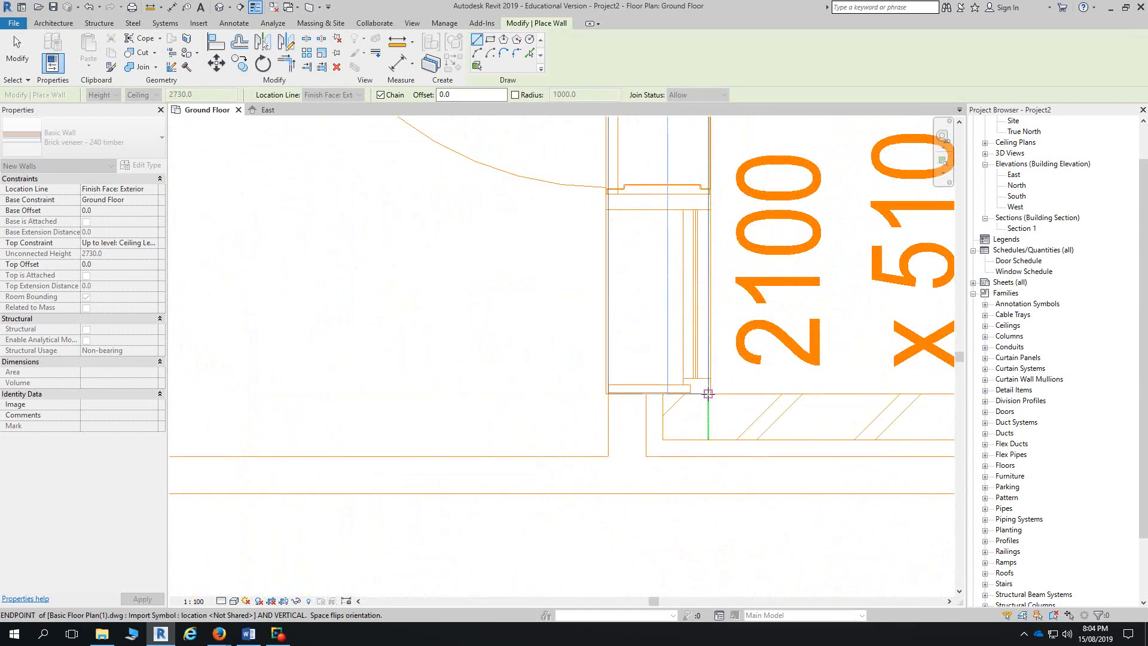
{"action": "scroll", "coordinate": [709, 393], "scroll_direction": "down", "scroll_amount": 5}
{"action": "scroll", "coordinate": [708, 393], "scroll_direction": "up", "scroll_amount": 6}
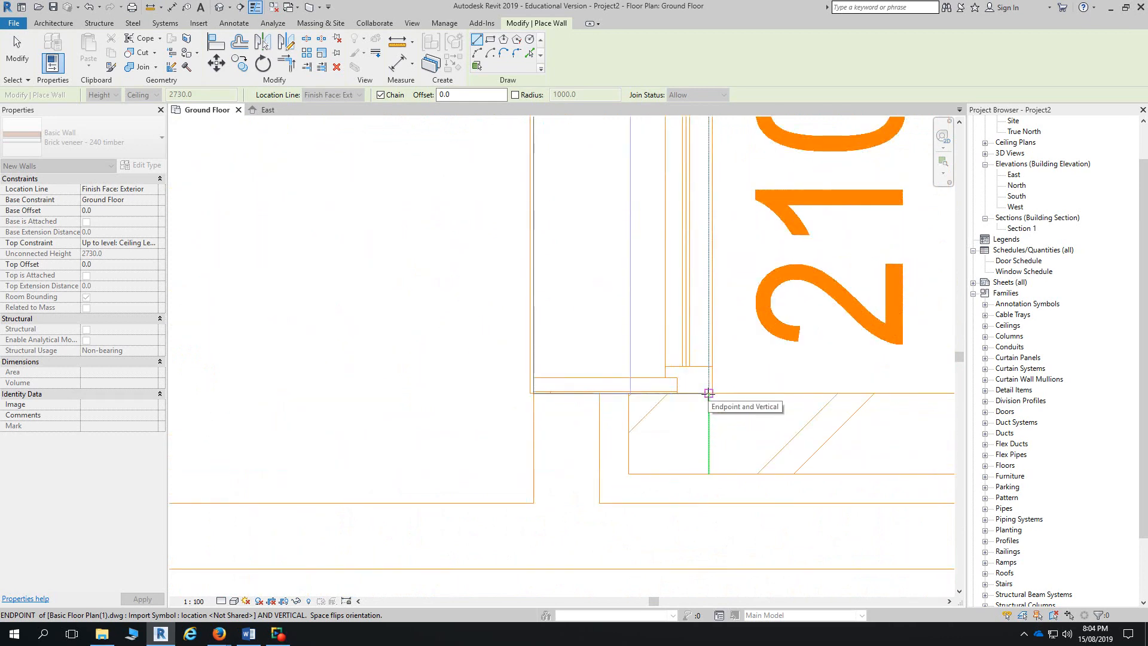
{"action": "scroll", "coordinate": [708, 393], "scroll_direction": "up", "scroll_amount": 2}
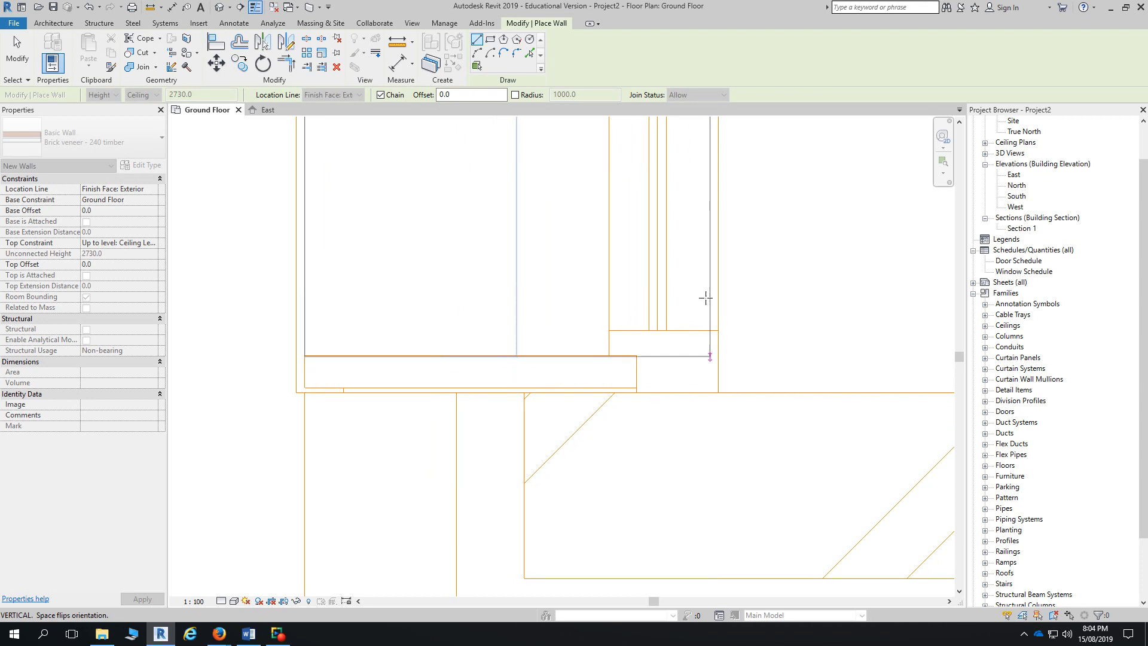
{"action": "scroll", "coordinate": [808, 319], "scroll_direction": "up", "scroll_amount": 5}
{"action": "scroll", "coordinate": [760, 496], "scroll_direction": "down", "scroll_amount": 6}
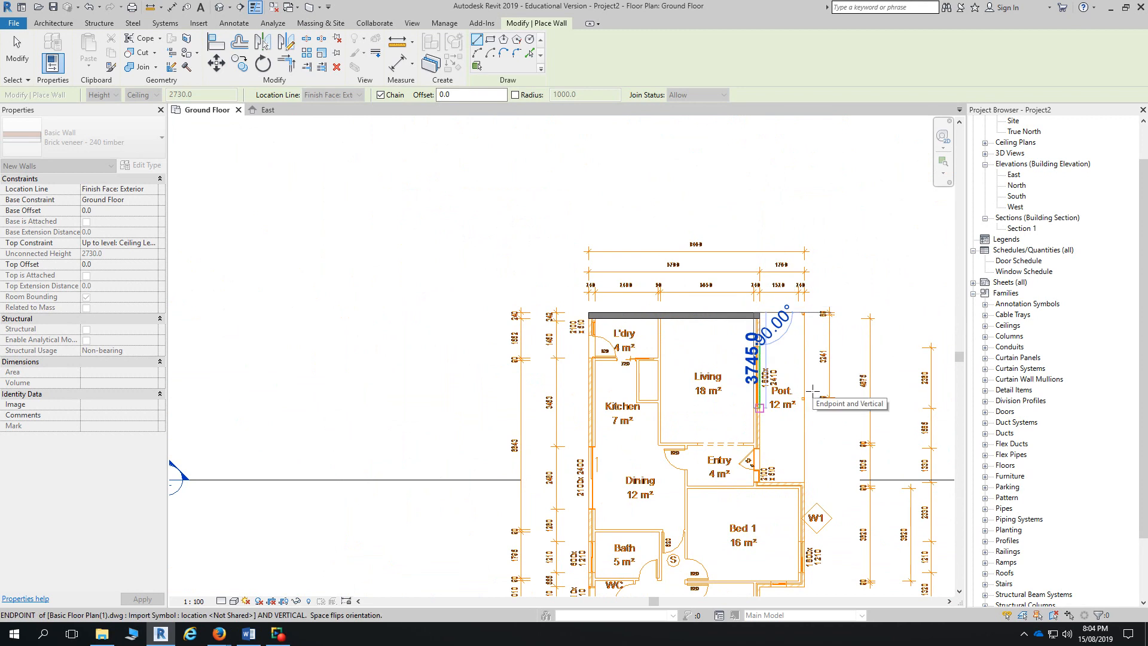
{"action": "scroll", "coordinate": [760, 480], "scroll_direction": "up", "scroll_amount": 2}
{"action": "scroll", "coordinate": [758, 480], "scroll_direction": "up", "scroll_amount": 4}
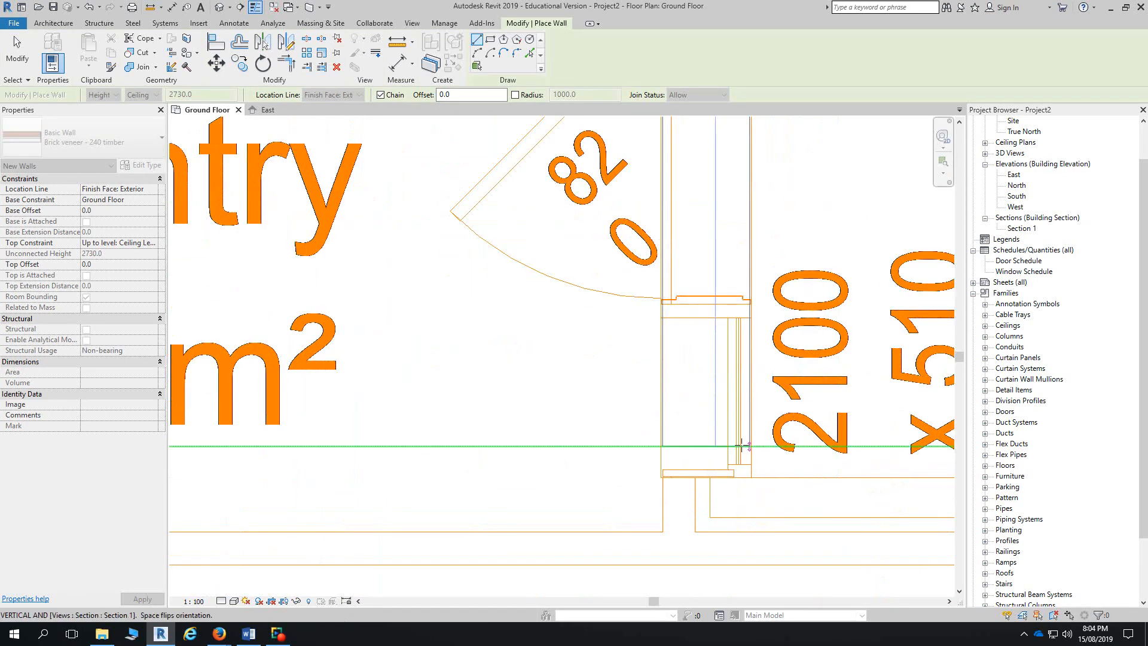
{"action": "scroll", "coordinate": [744, 450], "scroll_direction": "up", "scroll_amount": 3}
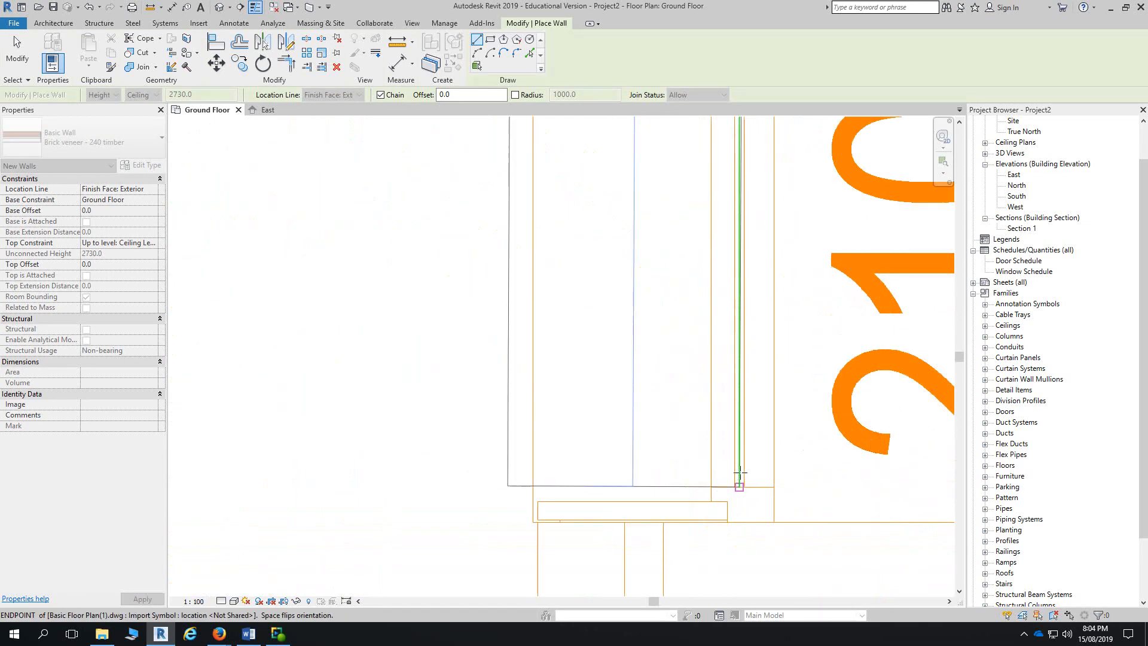
{"action": "left_click", "coordinate": [769, 522]}
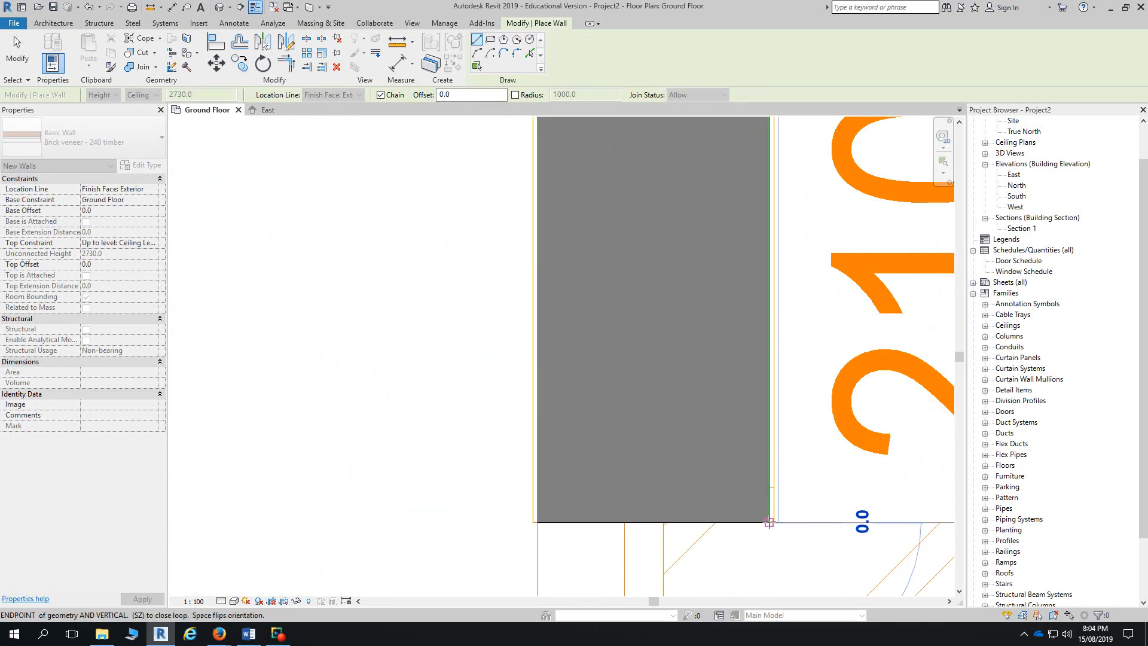
{"action": "scroll", "coordinate": [771, 520], "scroll_direction": "down", "scroll_amount": 4}
{"action": "middle_click_drag", "start_coordinate": [828, 477], "coordinate": [653, 474]}
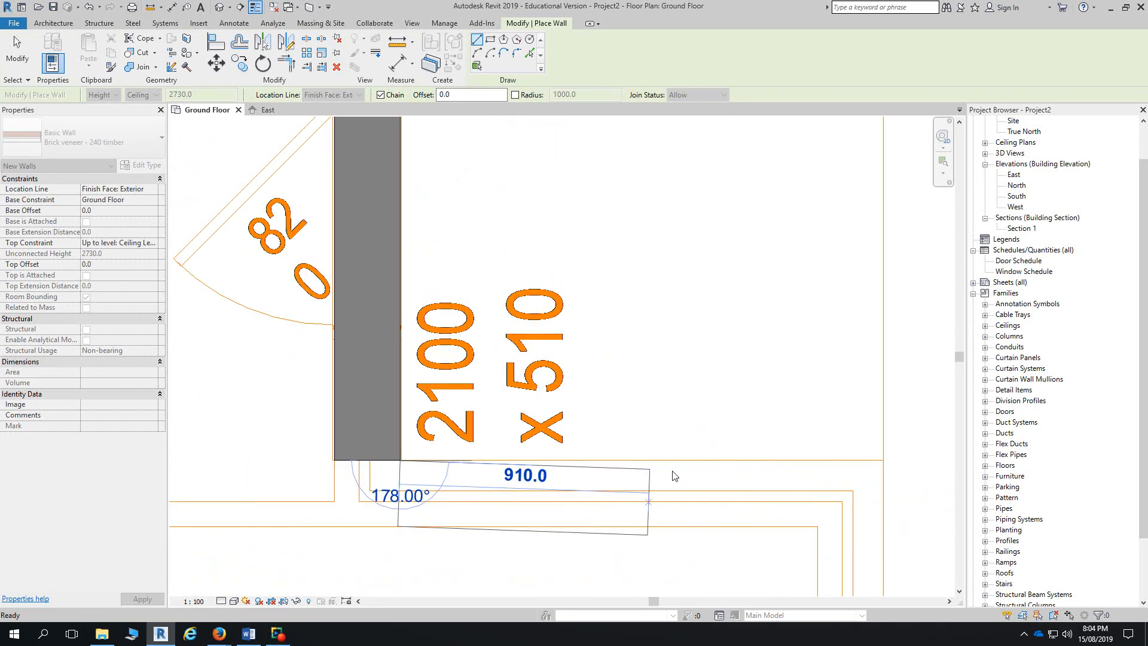
{"action": "scroll", "coordinate": [748, 470], "scroll_direction": "down", "scroll_amount": 2}
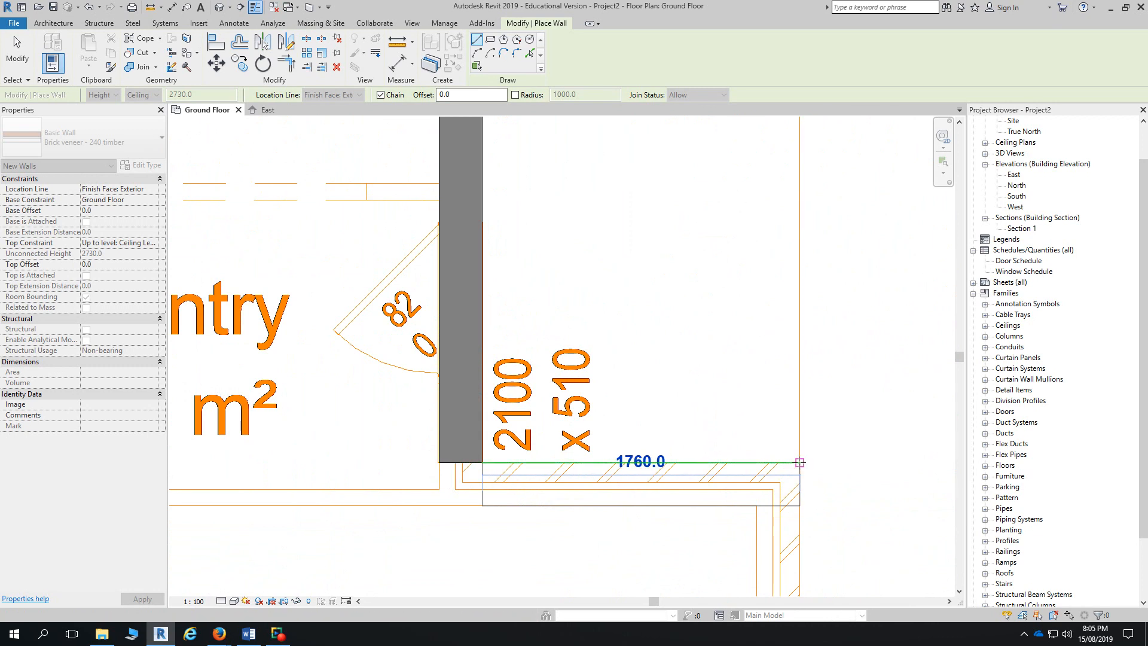
{"action": "left_click", "coordinate": [799, 462]}
- Trace the 4100 wall up to Bed 1, the 1760 wall to Bed 2, and Bed 2's side
{"action": "scroll", "coordinate": [801, 514], "scroll_direction": "down", "scroll_amount": 2}
{"action": "scroll", "coordinate": [801, 518], "scroll_direction": "down", "scroll_amount": 1}
{"action": "middle_click_drag", "start_coordinate": [801, 518], "coordinate": [798, 383]}
{"action": "scroll", "coordinate": [797, 553], "scroll_direction": "down", "scroll_amount": 2}
{"action": "middle_click_drag", "start_coordinate": [798, 580], "coordinate": [791, 367]}
{"action": "scroll", "coordinate": [790, 371], "scroll_direction": "up", "scroll_amount": 3}
{"action": "left_click", "coordinate": [790, 361]}
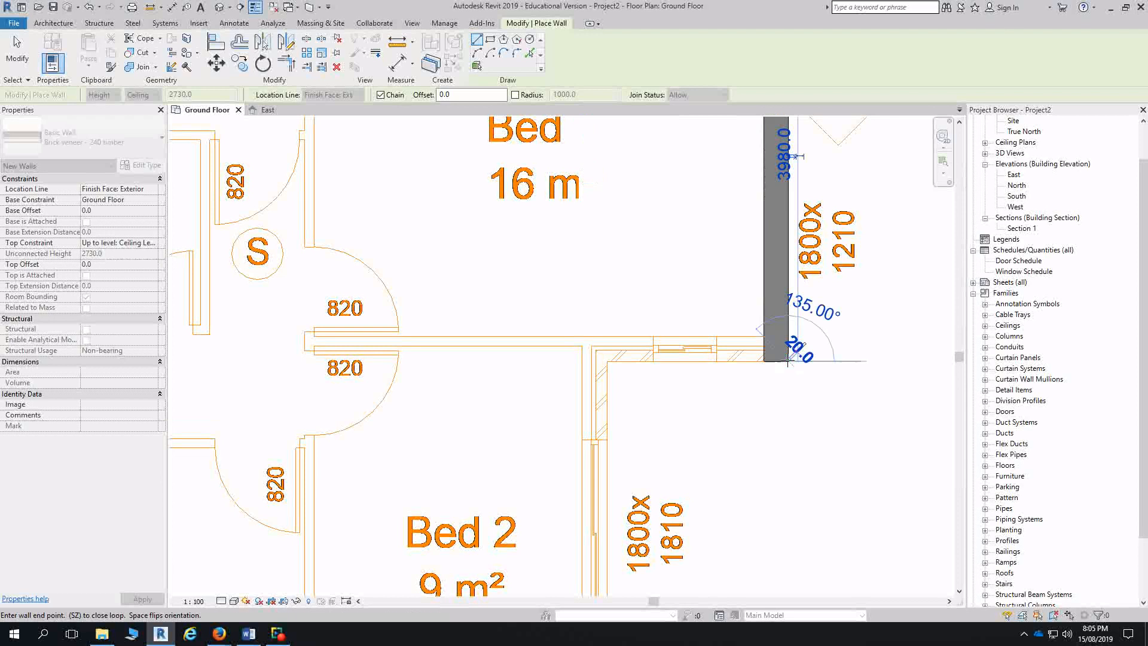
{"action": "left_click", "coordinate": [606, 361]}
{"action": "middle_click_drag", "start_coordinate": [612, 457], "coordinate": [618, 285]}
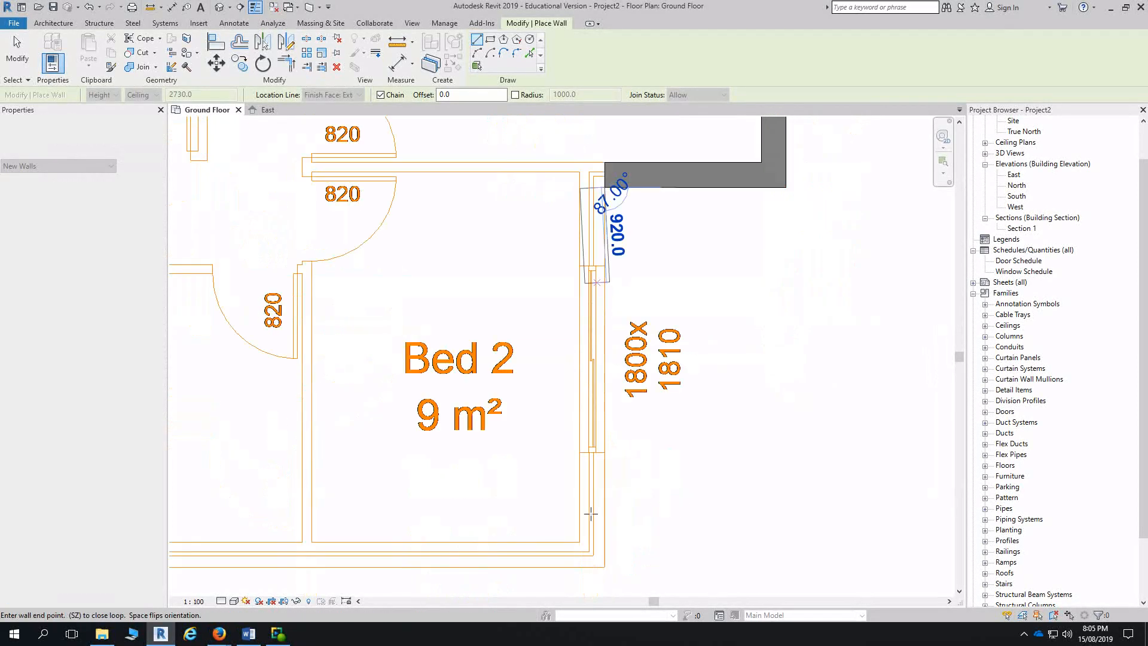
{"action": "left_click", "coordinate": [604, 564]}
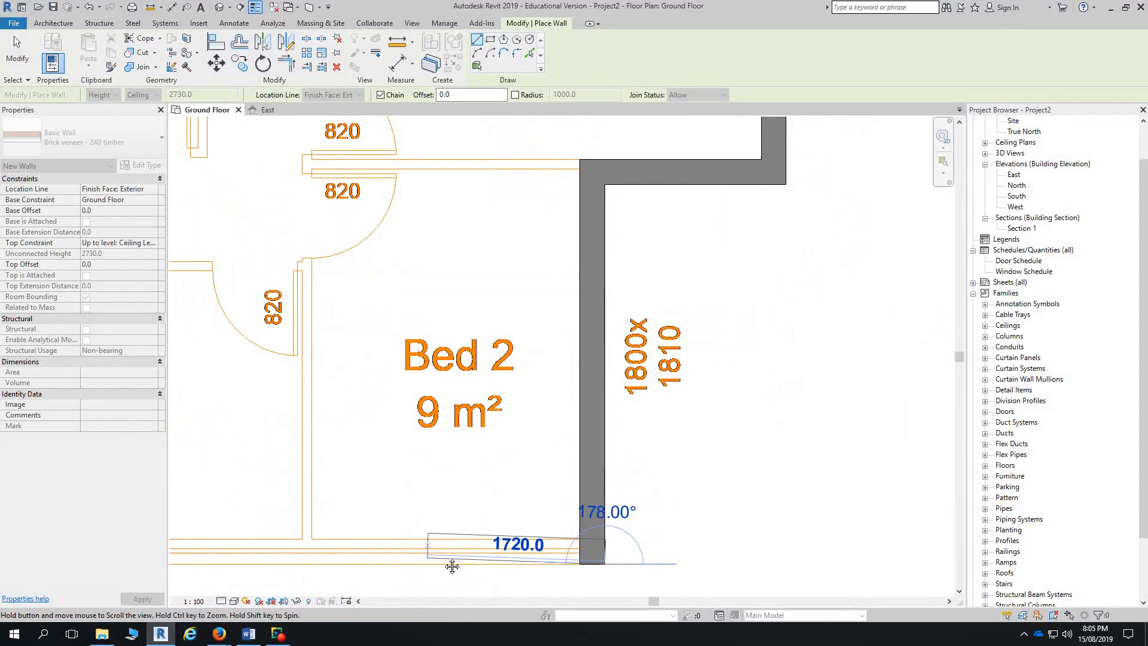
- Draw the 6700 bottom wall under Bed 3 and Bed 2, closing the loop top-left
{"action": "middle_click_drag", "start_coordinate": [300, 563], "coordinate": [730, 495]}
{"action": "scroll", "coordinate": [718, 494], "scroll_direction": "down", "scroll_amount": 1}
{"action": "scroll", "coordinate": [449, 518], "scroll_direction": "down", "scroll_amount": 2}
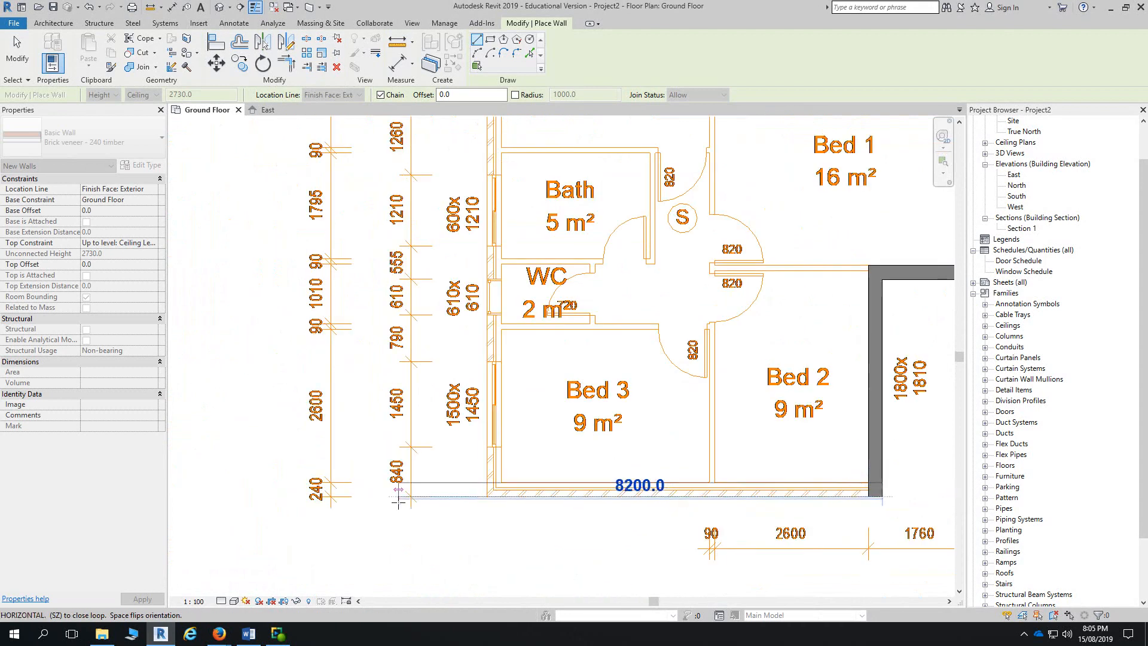
{"action": "left_click", "coordinate": [487, 496]}
{"action": "middle_click_drag", "start_coordinate": [521, 120], "coordinate": [520, 428]}
{"action": "middle_click_drag", "start_coordinate": [533, 189], "coordinate": [537, 466]}
{"action": "scroll", "coordinate": [541, 461], "scroll_direction": "down", "scroll_amount": 1}
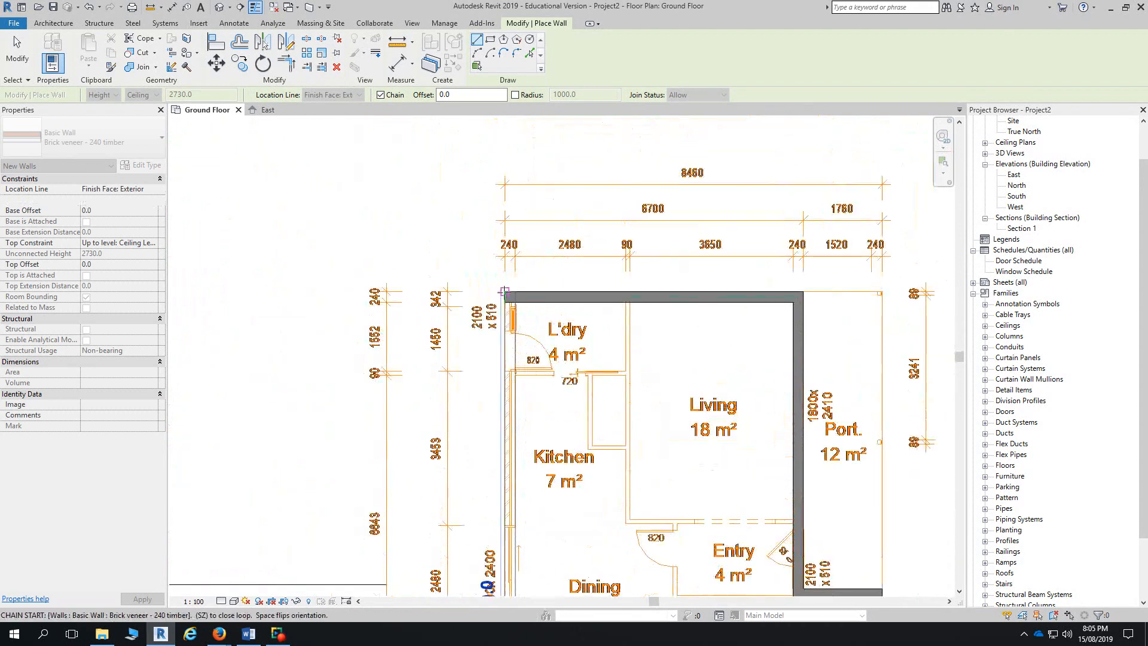
{"action": "left_click", "coordinate": [505, 292]}
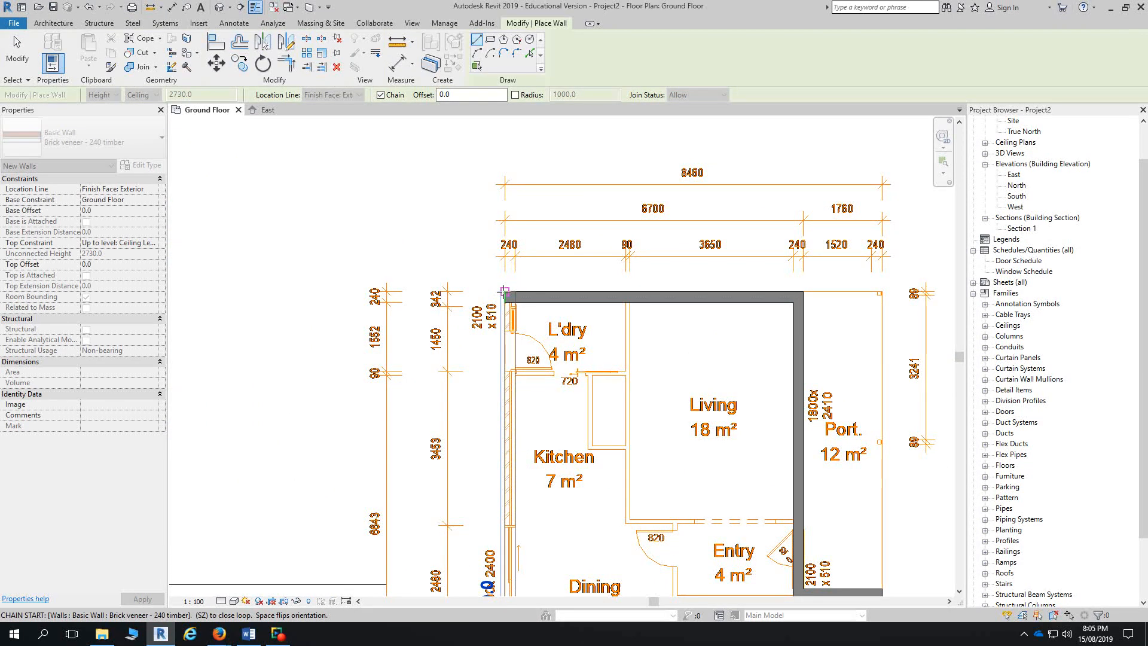
- Click Modify to end wall placement, keeping the Brick veneer - 240 timber exterior loop
{"action": "left_click", "coordinate": [16, 51]}
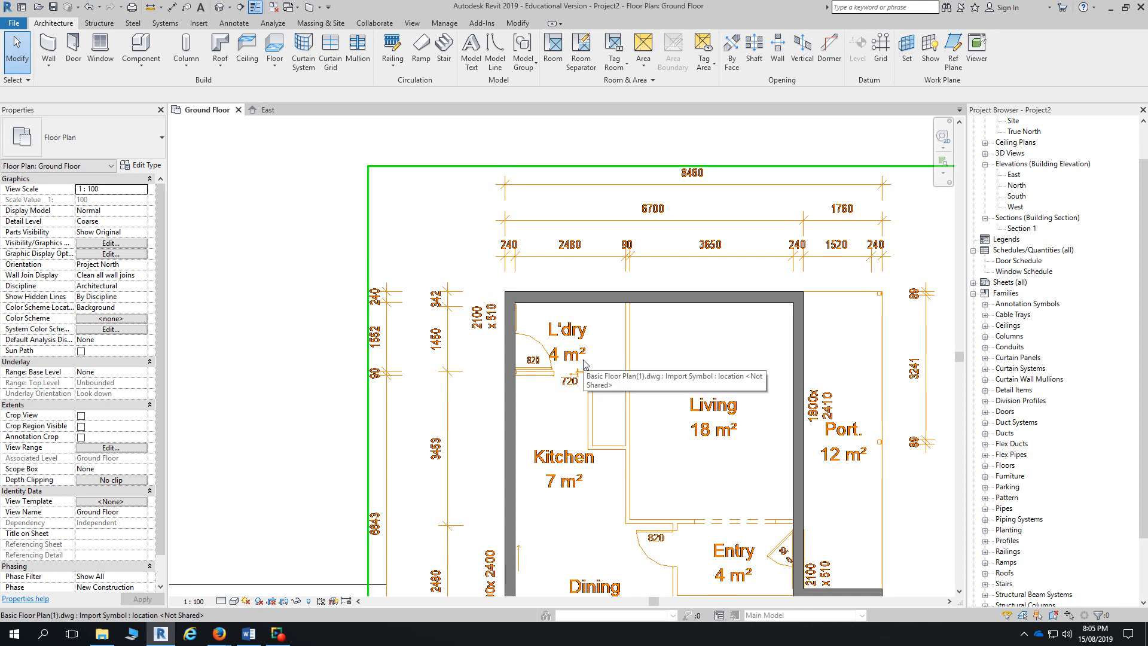
- Set the view to Medium detail and draw a horizontal test wall above the plan with CS
{"action": "left_click", "coordinate": [224, 601]}
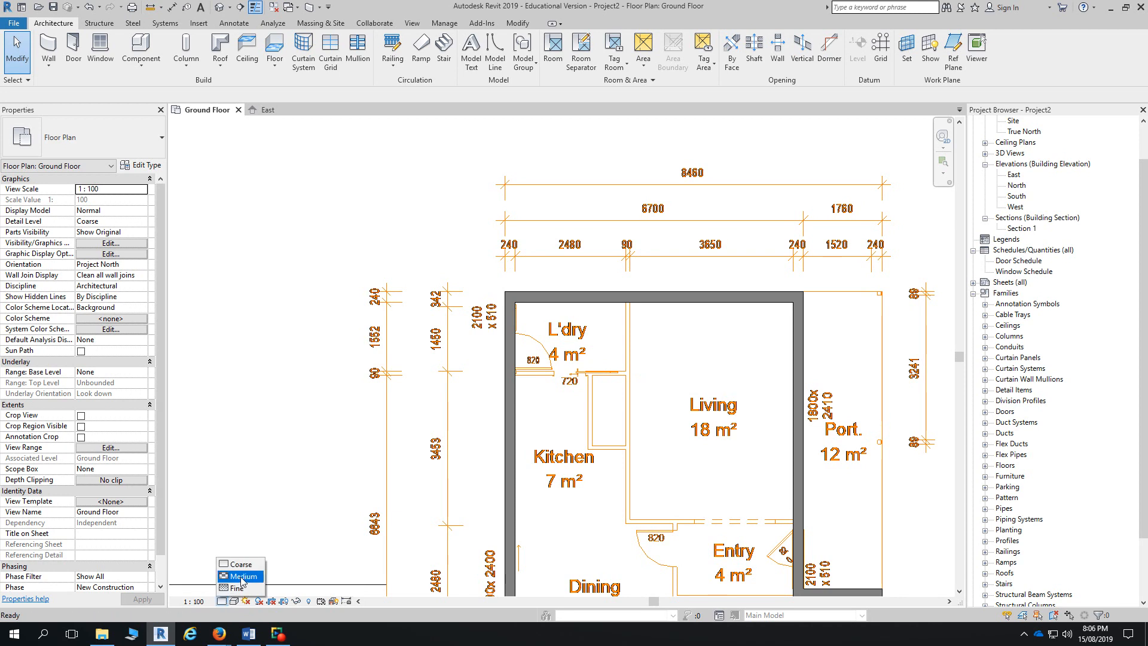
{"action": "left_click", "coordinate": [241, 578]}
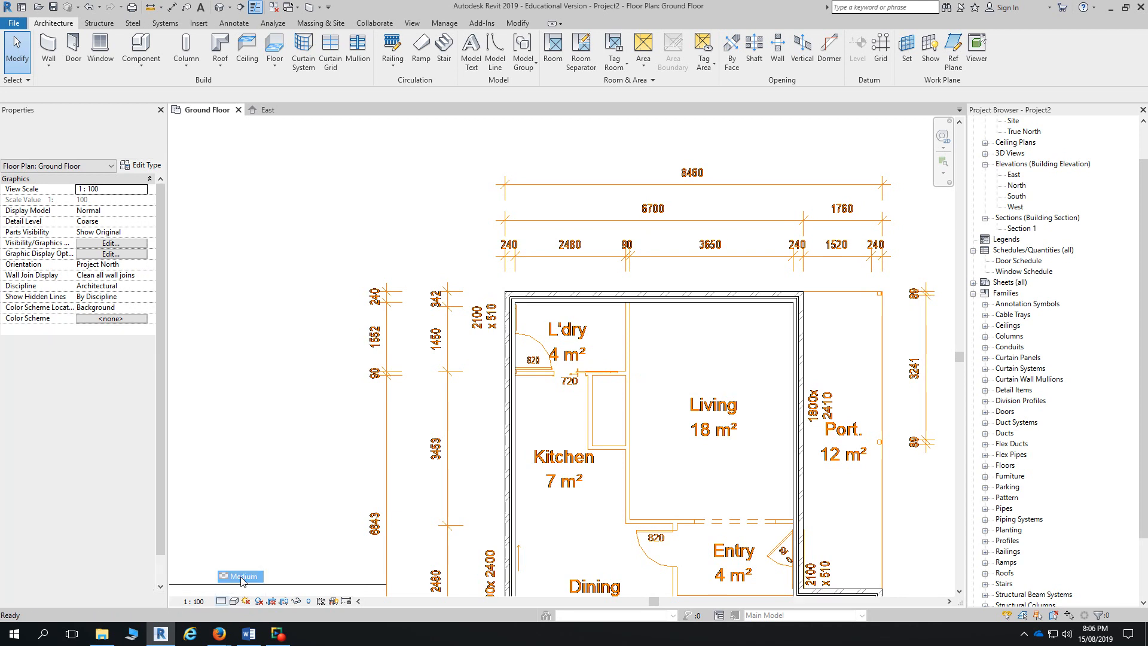
{"action": "left_click", "coordinate": [567, 307]}
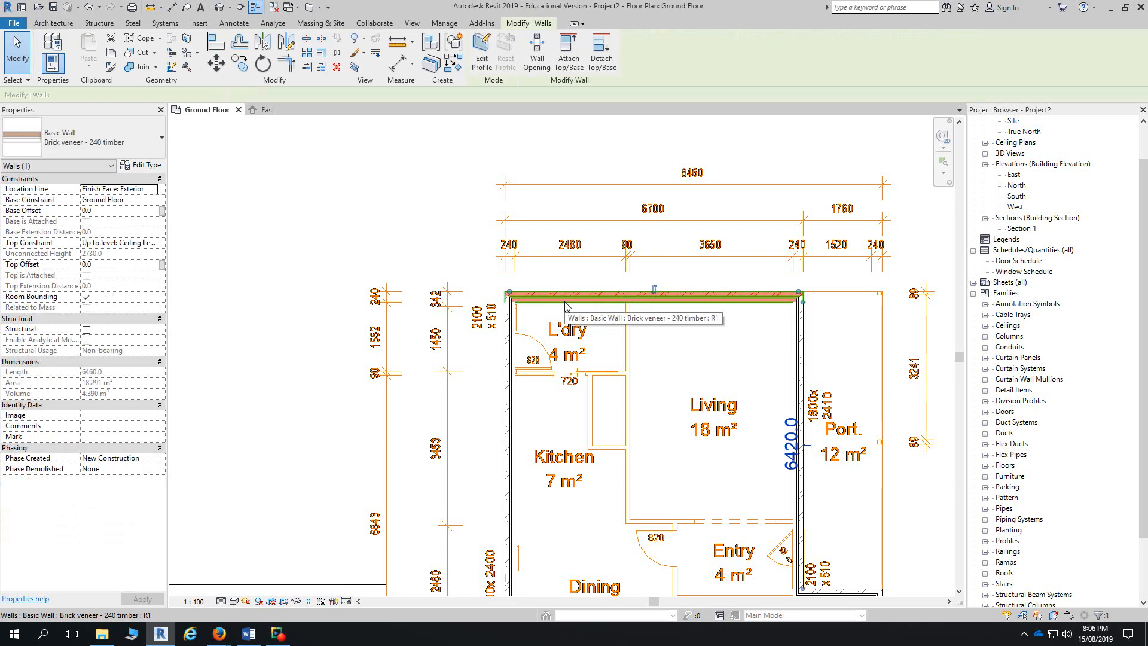
{"action": "key", "text": "c"}
{"action": "key", "text": "s"}
{"action": "scroll", "coordinate": [564, 325], "scroll_direction": "down", "scroll_amount": 2}
{"action": "middle_click_drag", "start_coordinate": [563, 331], "coordinate": [545, 556]}
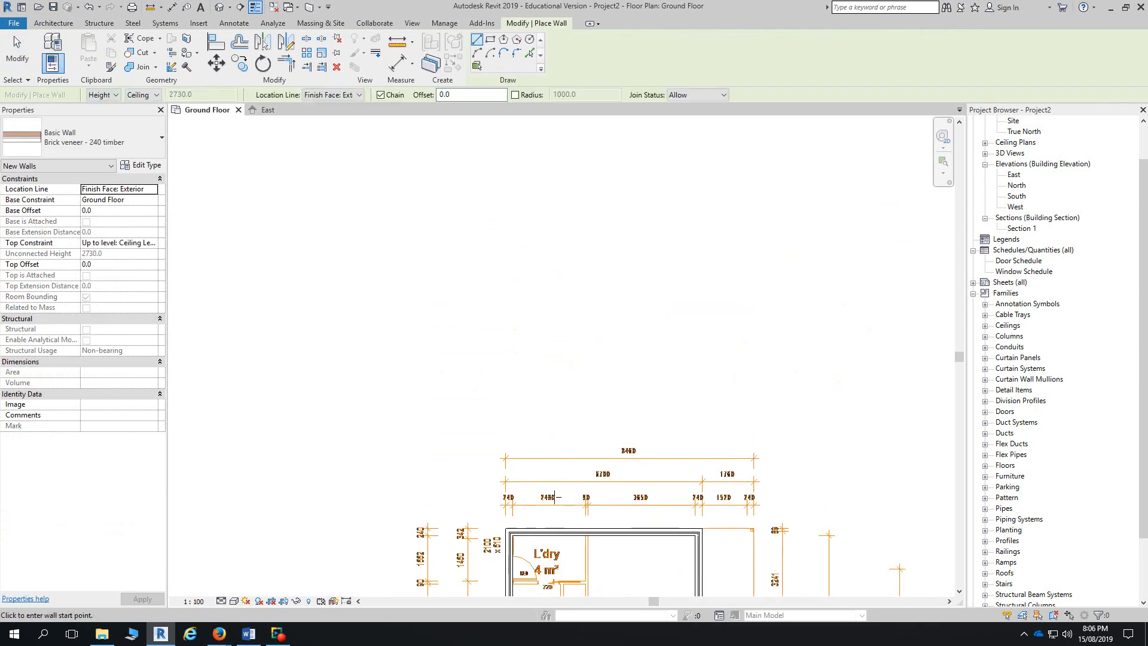
{"action": "left_click", "coordinate": [762, 429]}
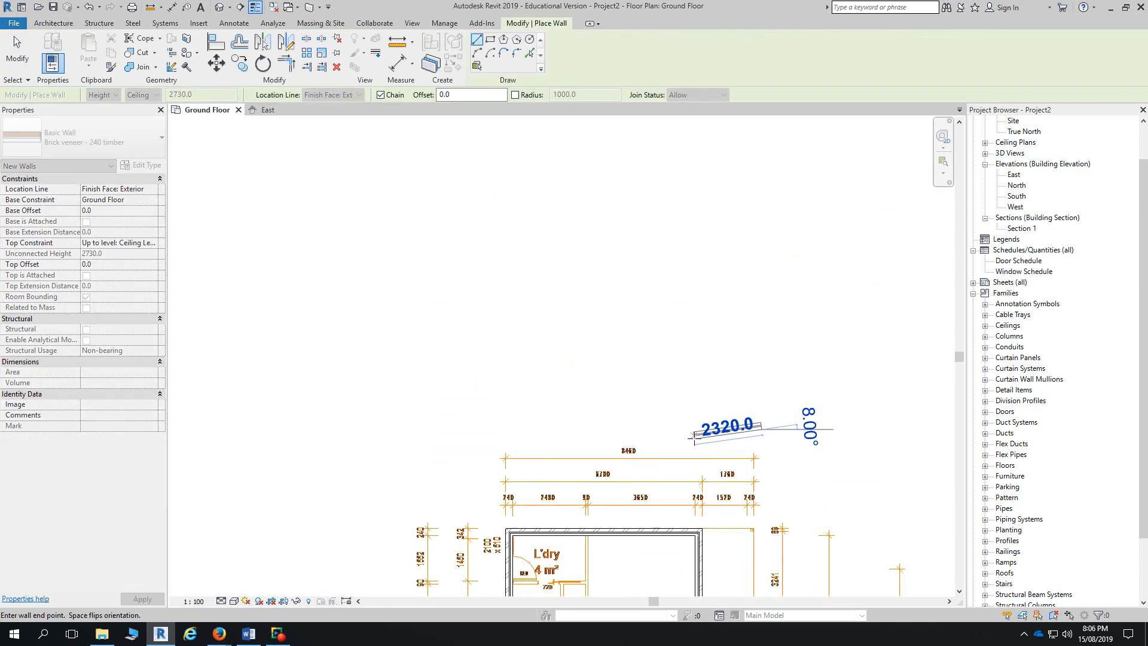
{"action": "left_click", "coordinate": [656, 427]}
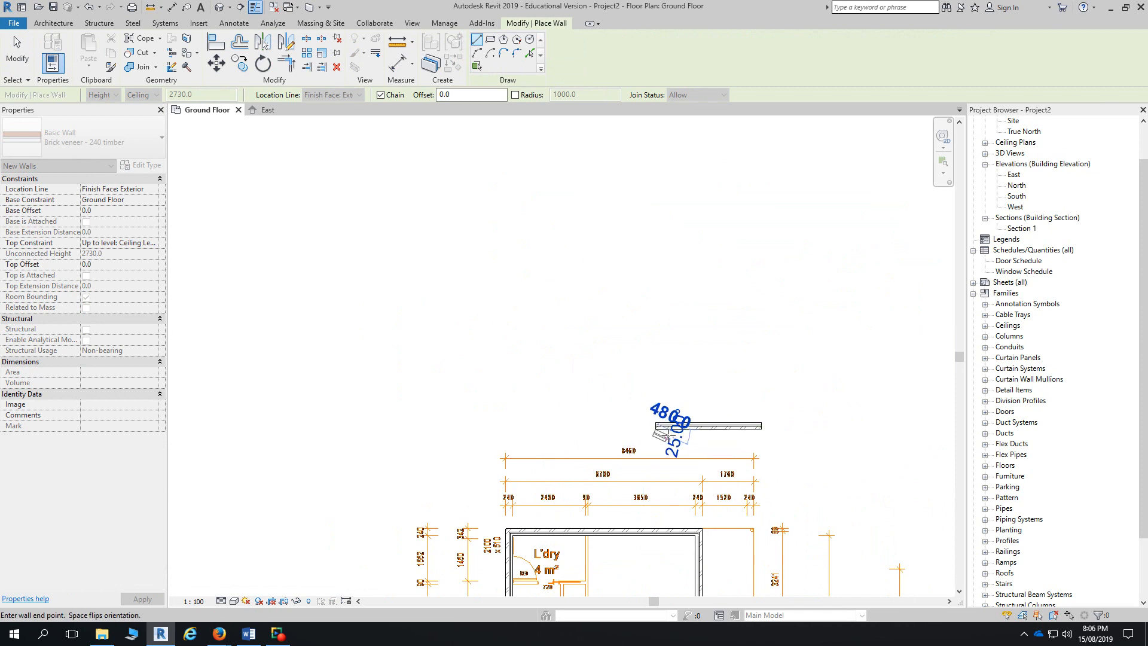
{"action": "key", "text": "Escape"}
- Switch Location Line to Finish Face: Interior and chain-draw test walls including a diagonal
{"action": "left_click", "coordinate": [153, 189]}
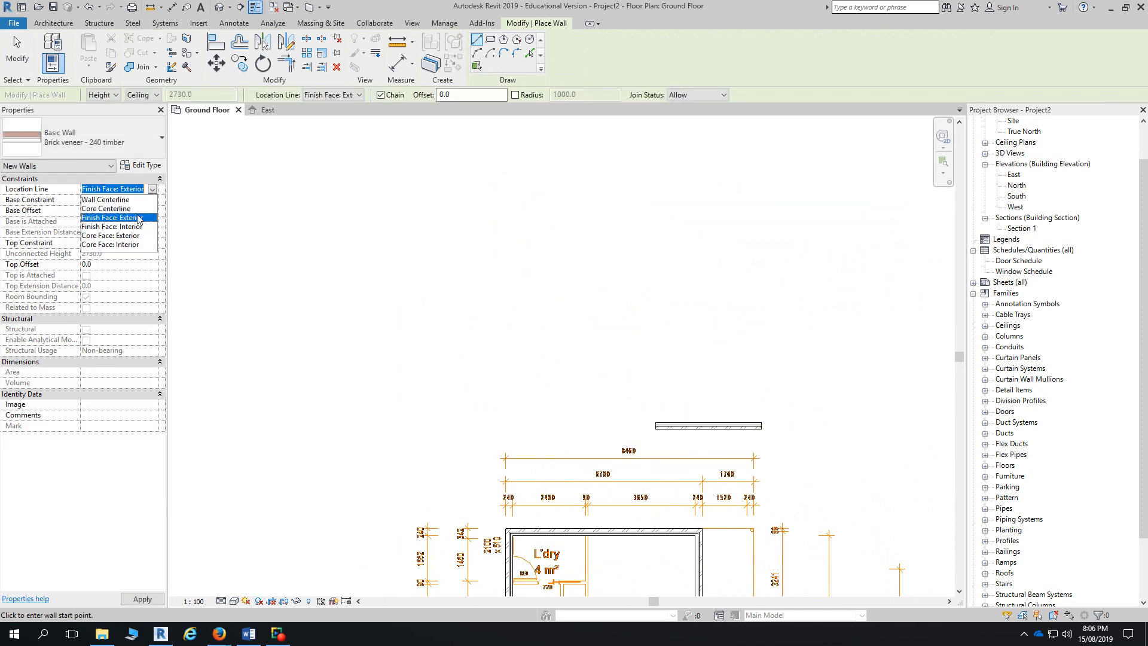
{"action": "left_click", "coordinate": [128, 232]}
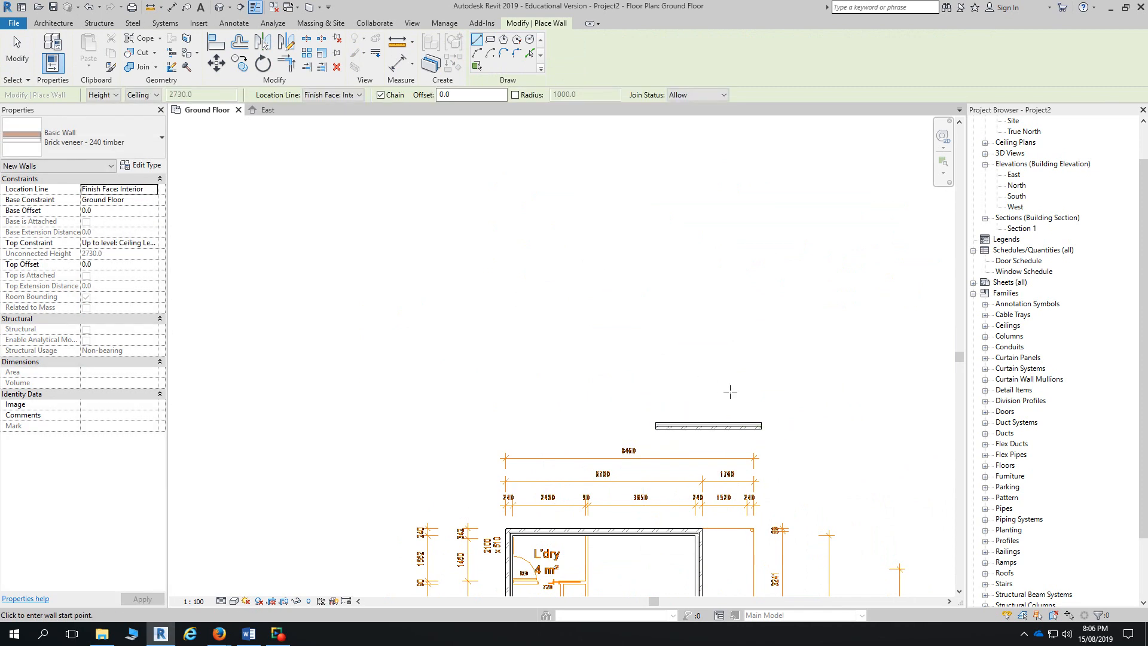
{"action": "left_click", "coordinate": [730, 392]}
{"action": "left_click", "coordinate": [614, 393]}
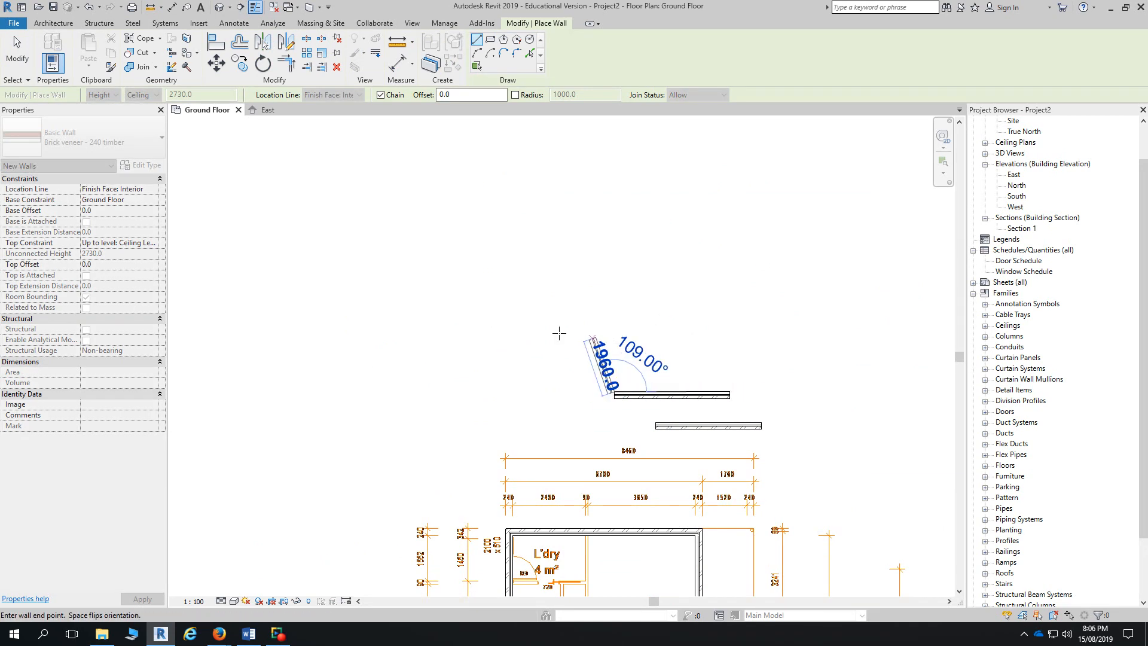
{"action": "left_click", "coordinate": [526, 333]}
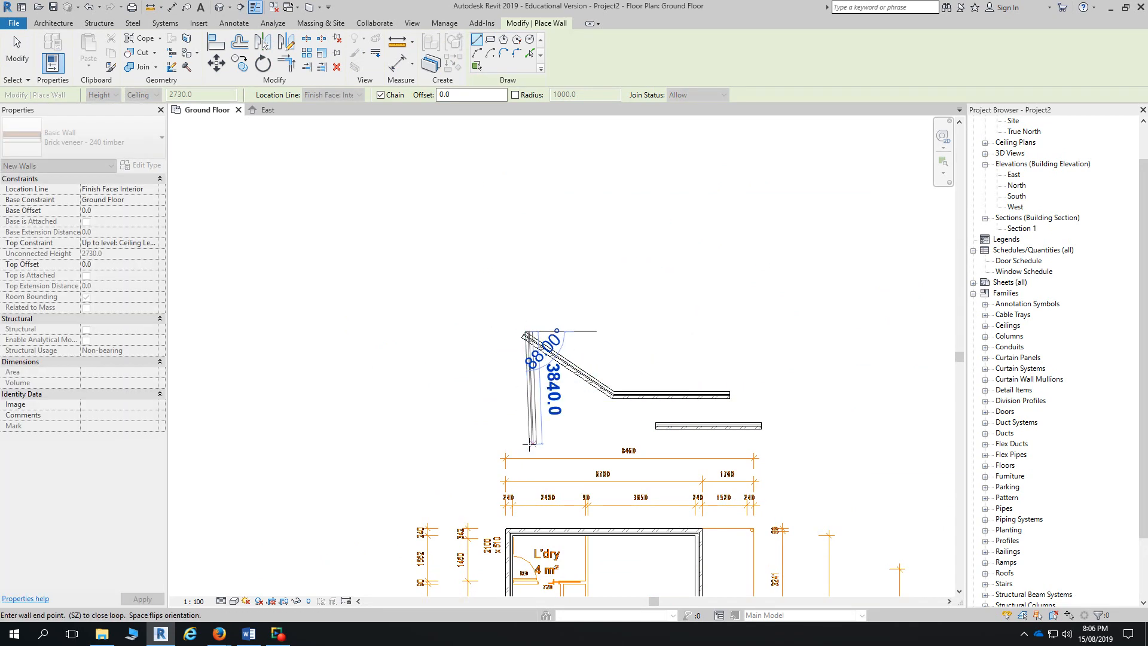
{"action": "left_click", "coordinate": [556, 443]}
{"action": "left_click", "coordinate": [604, 444]}
{"action": "left_click", "coordinate": [601, 328]}
{"action": "key", "text": "Escape"}
{"action": "key", "text": "Escape"}
{"action": "scroll", "coordinate": [585, 407], "scroll_direction": "up", "scroll_amount": 2}
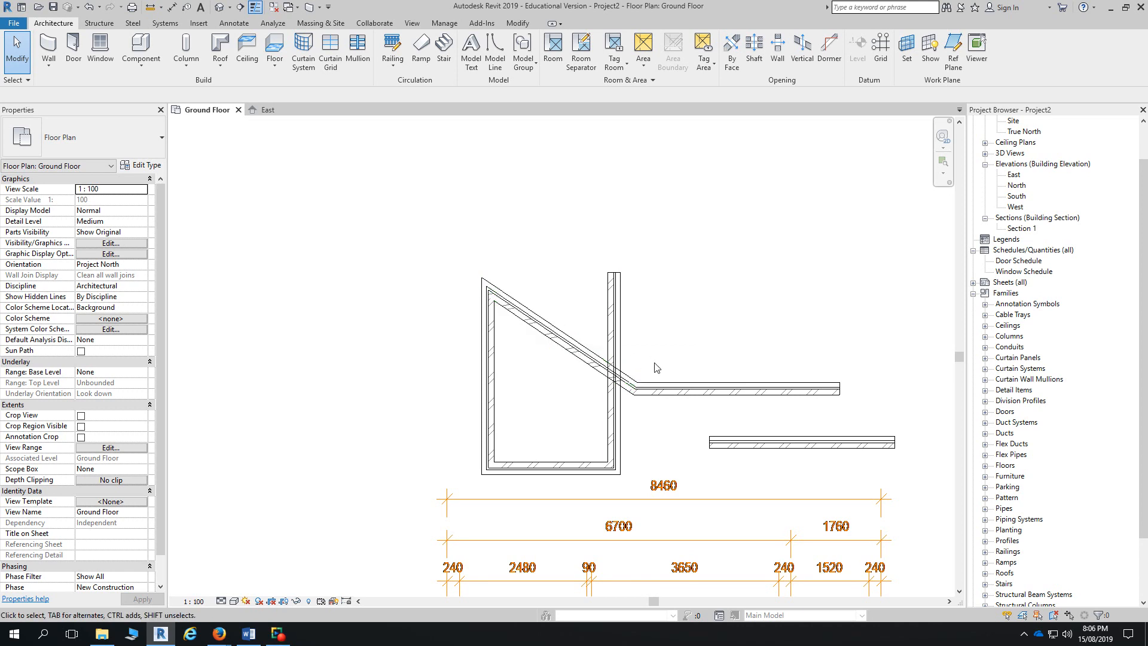
- Delete the connected test wall chain and the remaining horizontal test wall
{"action": "left_click", "coordinate": [618, 353]}
{"action": "key", "text": "Tab"}
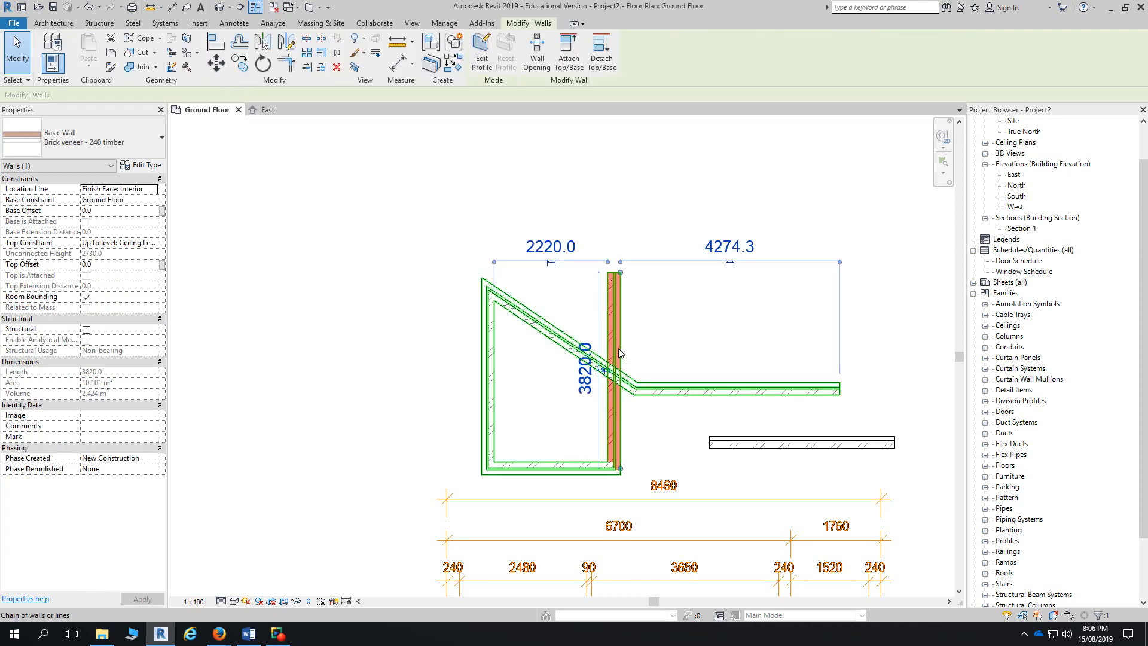
{"action": "left_click", "coordinate": [618, 348]}
{"action": "key", "text": "Delete"}
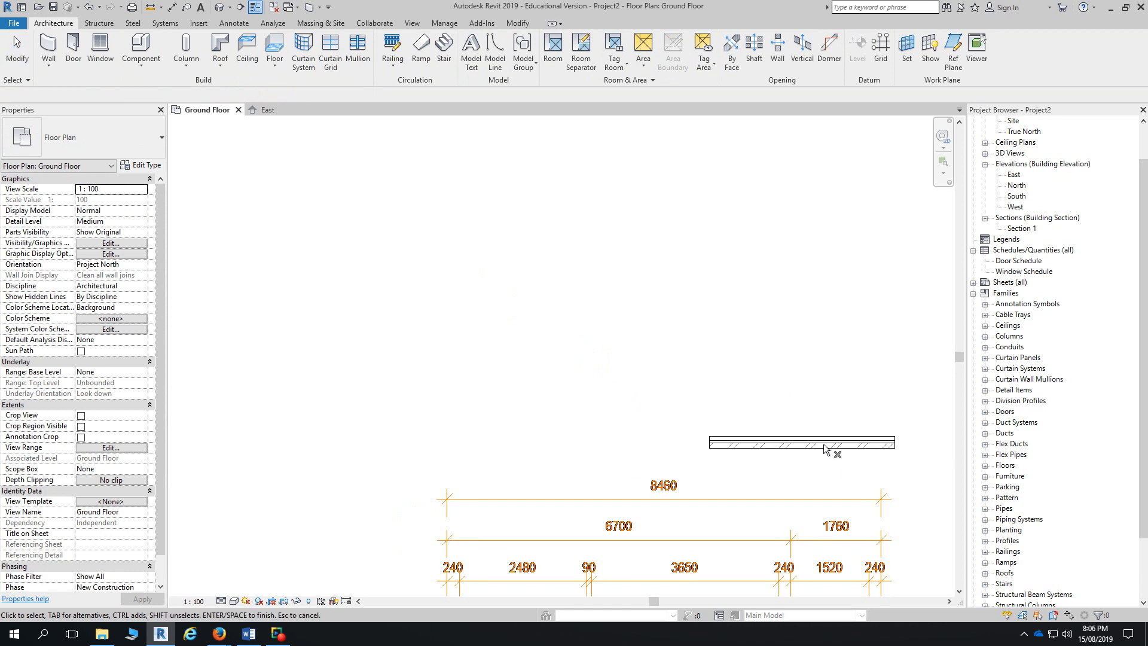
{"action": "left_click", "coordinate": [830, 442]}
{"action": "key", "text": "Delete"}
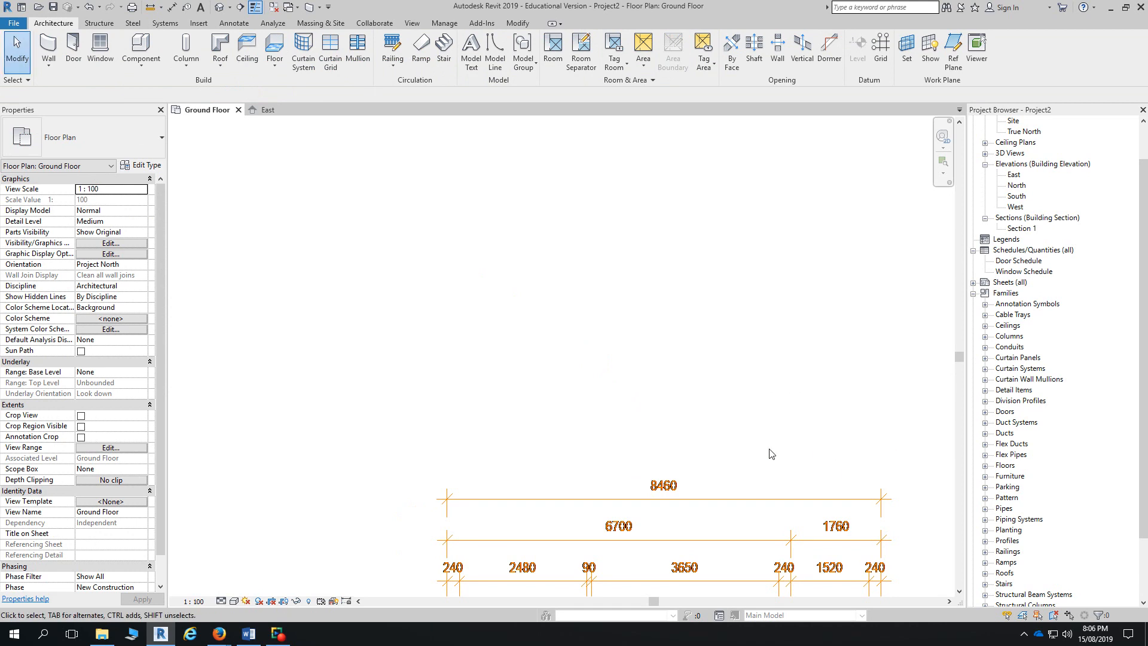
- Keep the Medium detail level and open the Default 3D View of the house
{"action": "left_click", "coordinate": [222, 601]}
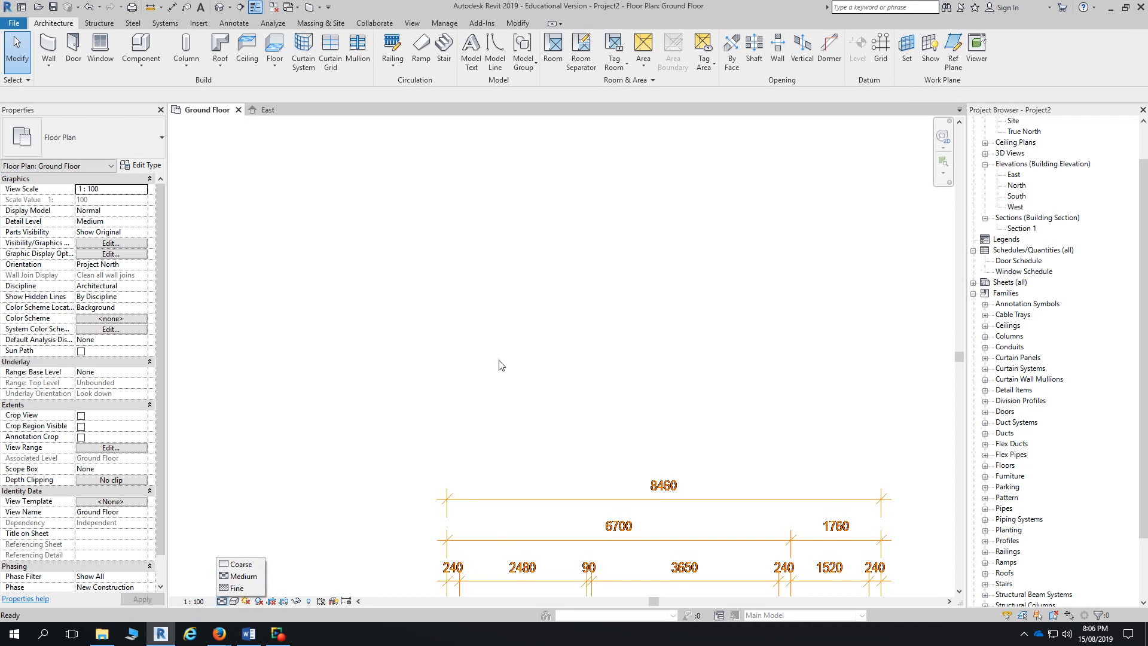
{"action": "left_click", "coordinate": [589, 395]}
{"action": "scroll", "coordinate": [591, 347], "scroll_direction": "down", "scroll_amount": 3}
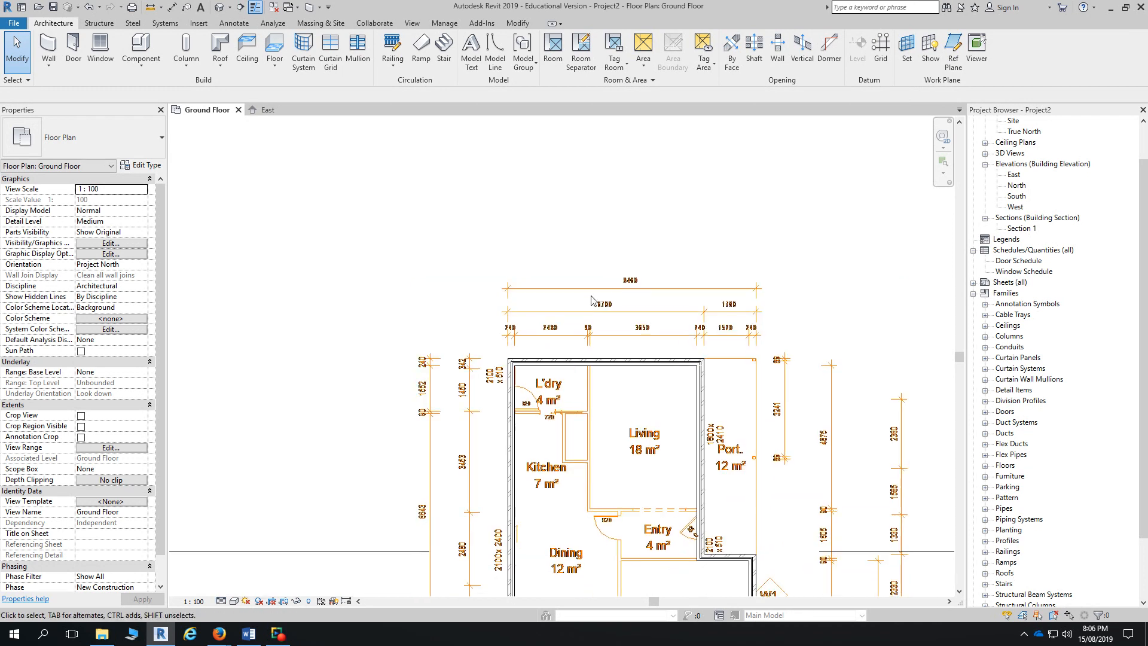
{"action": "scroll", "coordinate": [705, 410], "scroll_direction": "up", "scroll_amount": 3}
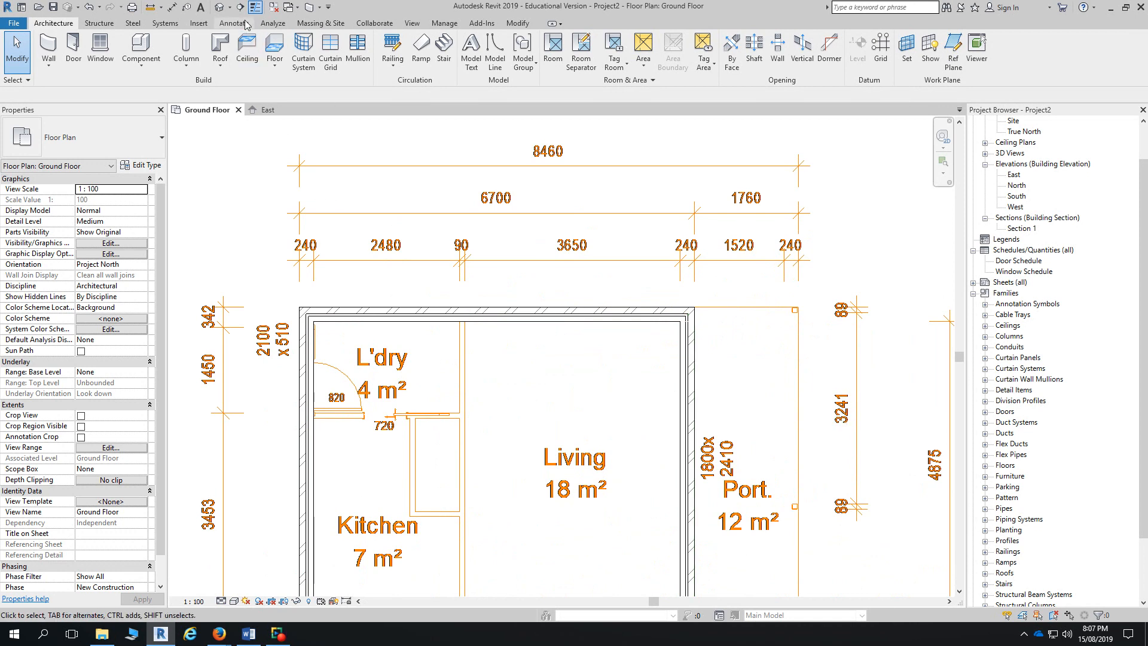
{"action": "left_click", "coordinate": [220, 8]}
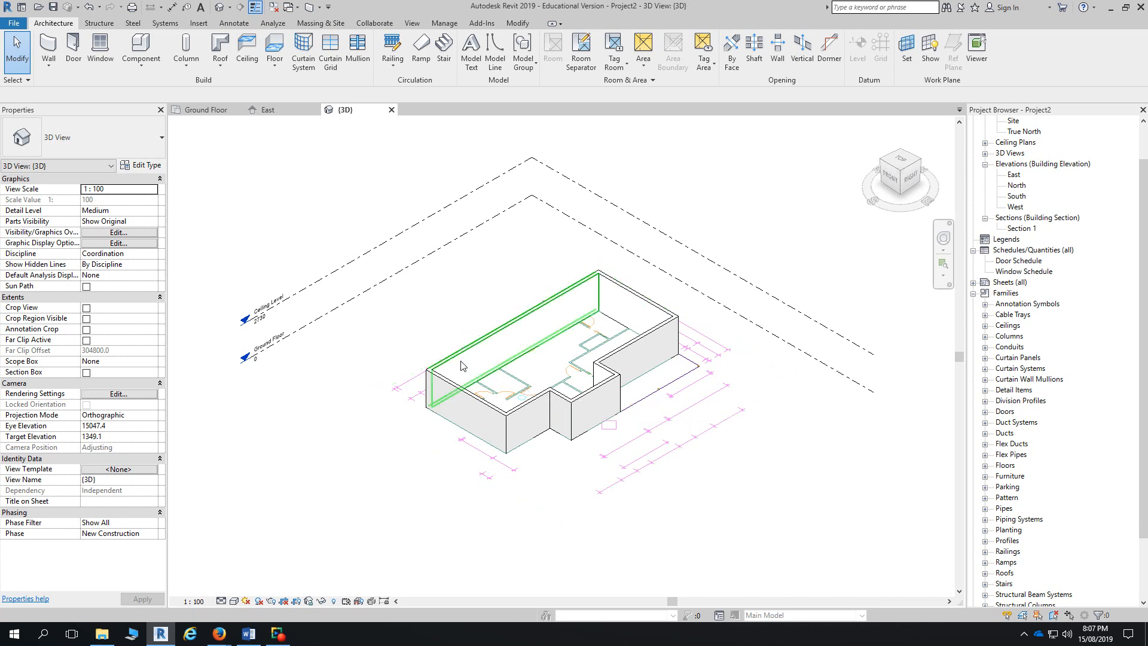
- Check the Ceiling Level height, close the {3D} view, and zoom out over the Ground Floor
{"action": "left_click", "coordinate": [441, 213]}
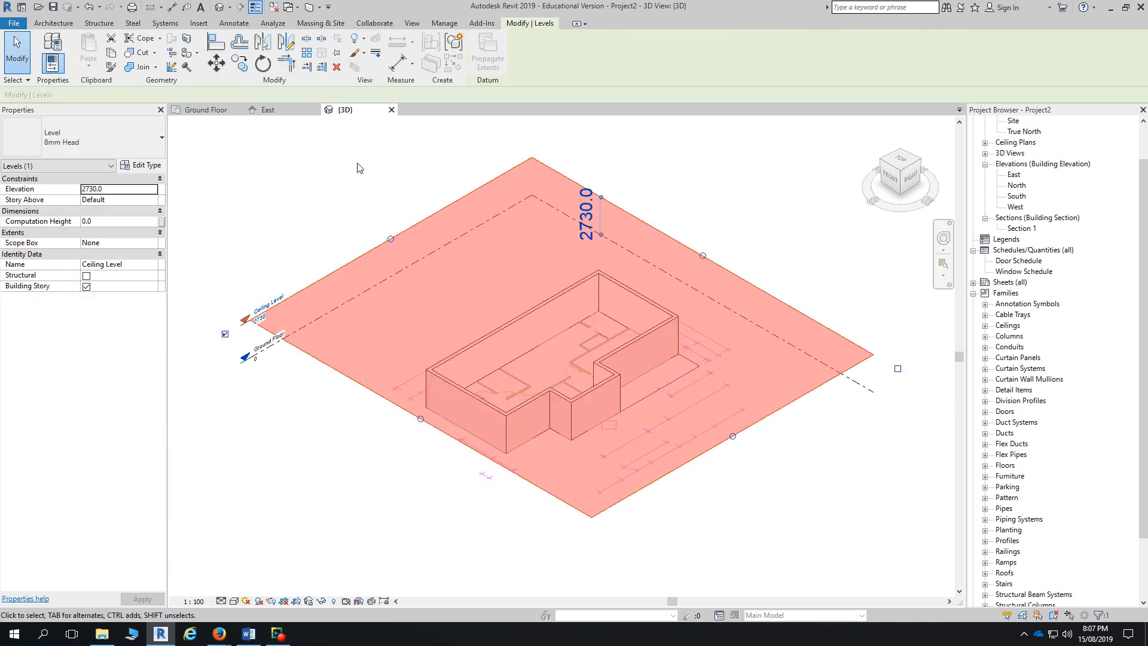
{"action": "left_click", "coordinate": [392, 109]}
{"action": "scroll", "coordinate": [573, 436], "scroll_direction": "down", "scroll_amount": 1}
{"action": "middle_click_drag", "start_coordinate": [573, 435], "coordinate": [632, 263]}
{"action": "scroll", "coordinate": [633, 263], "scroll_direction": "down", "scroll_amount": 1}
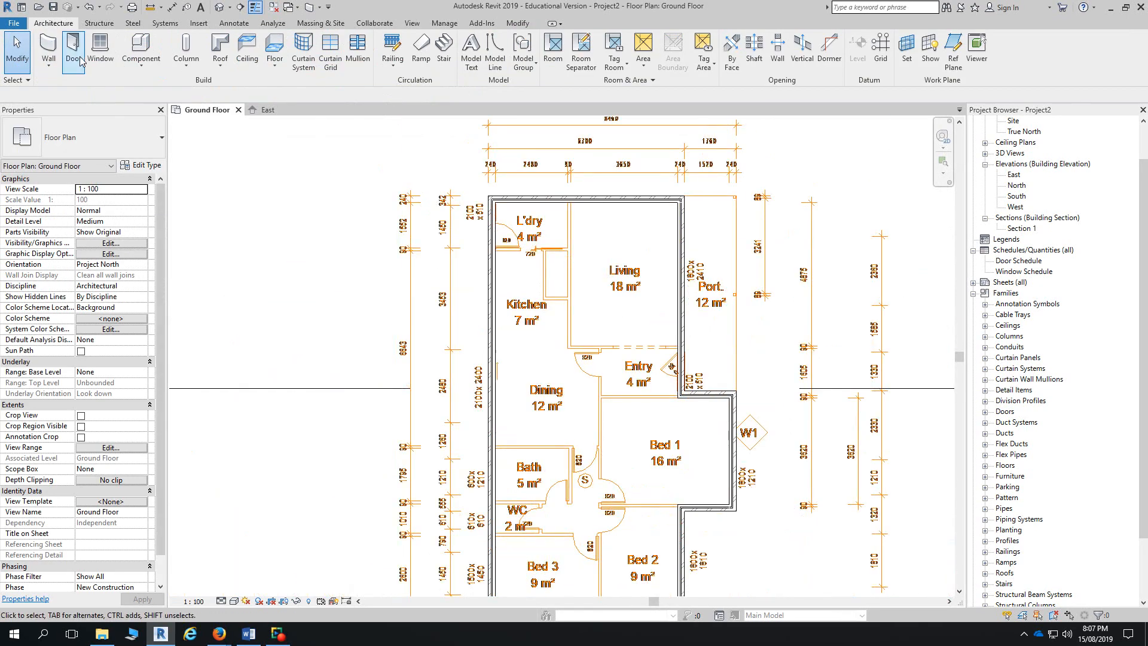
- Start an architectural wall with type Stud timber - 90 and Finish Face: Interior location line
{"action": "left_click", "coordinate": [48, 65]}
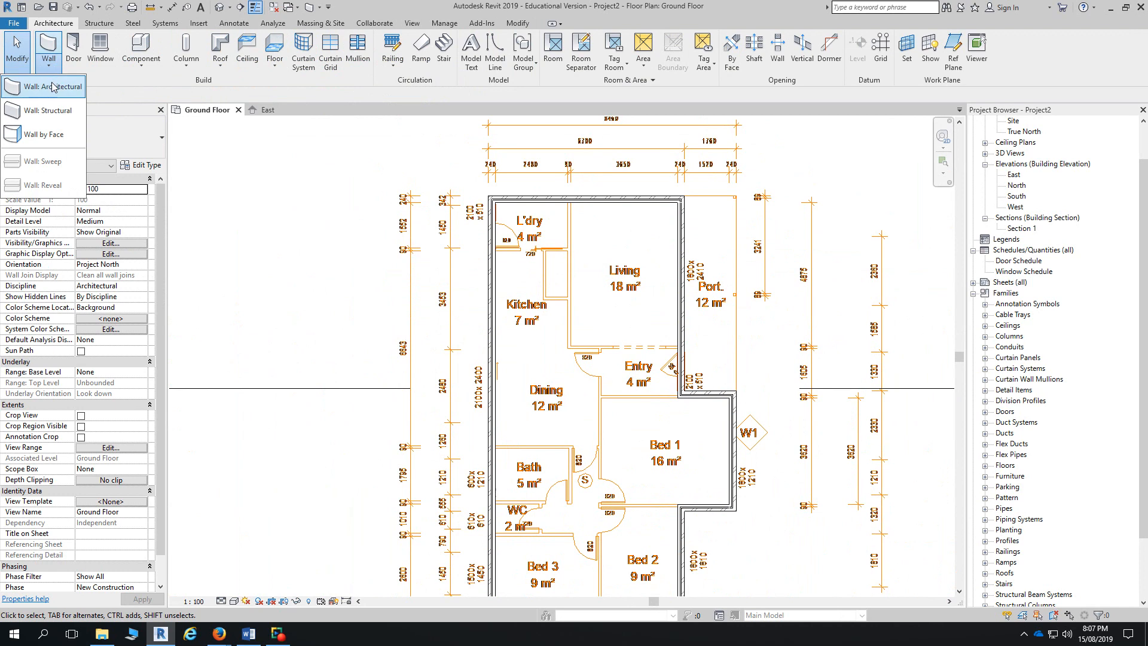
{"action": "left_click", "coordinate": [52, 87]}
{"action": "left_click", "coordinate": [118, 154]}
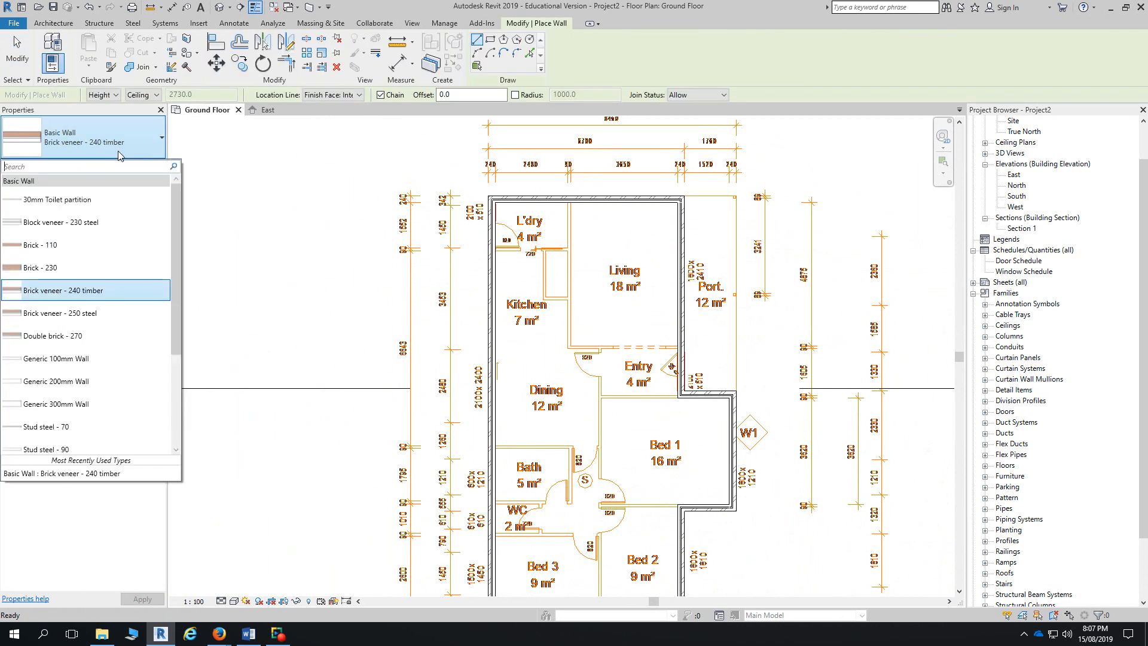
{"action": "scroll", "coordinate": [123, 302], "scroll_direction": "down", "scroll_amount": 2}
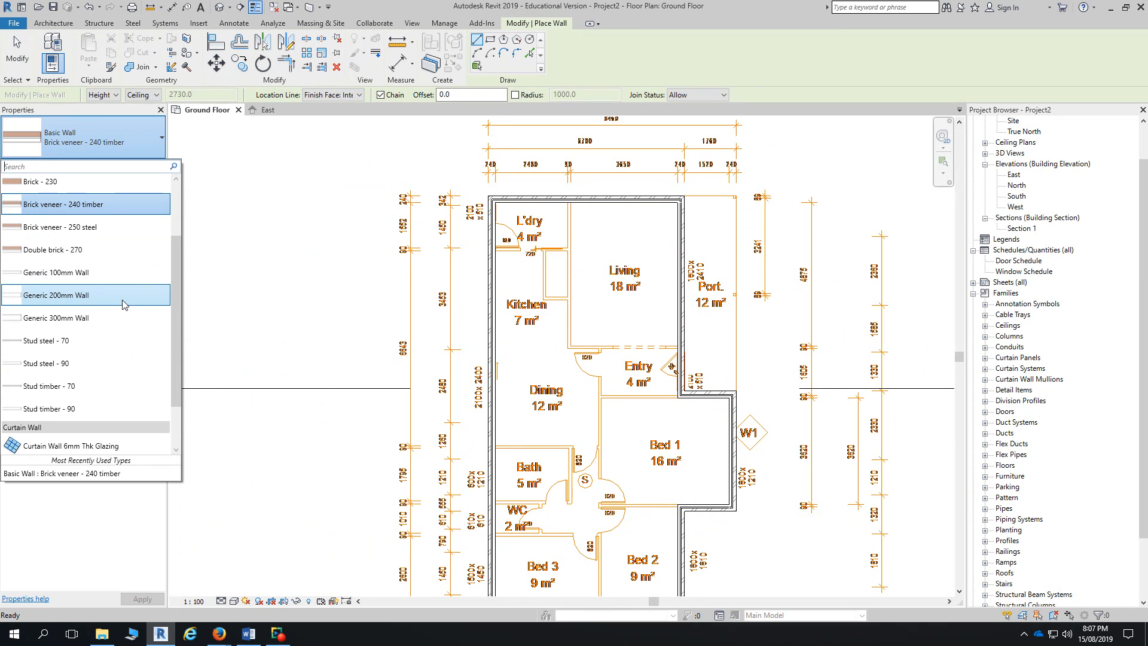
{"action": "left_click", "coordinate": [69, 409]}
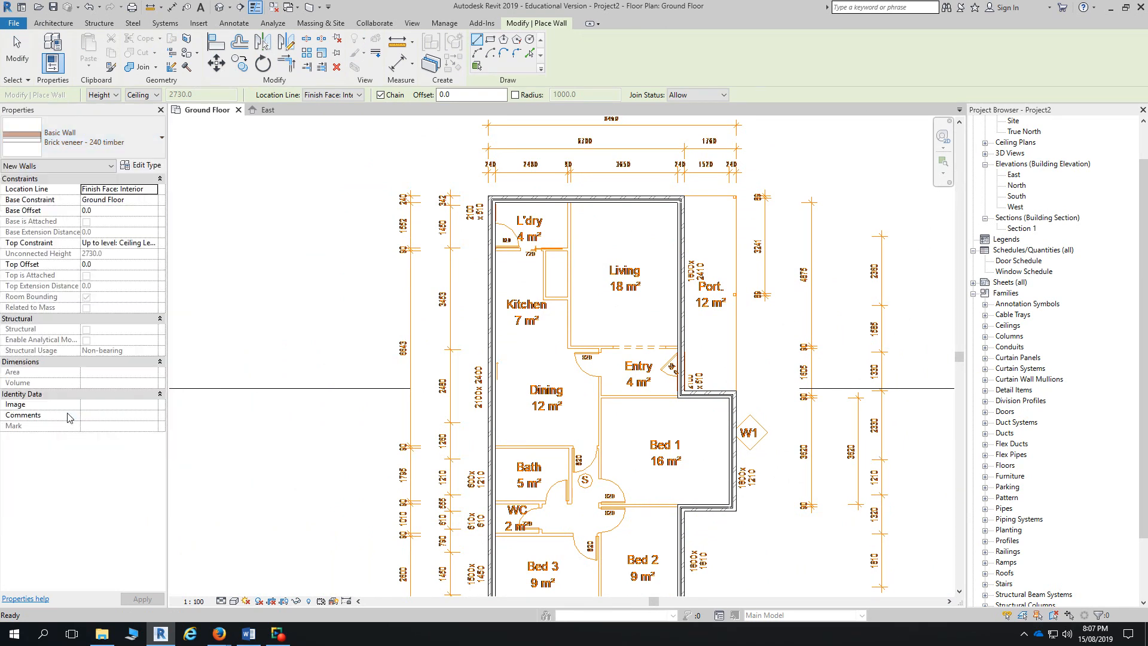
{"action": "left_click", "coordinate": [359, 95]}
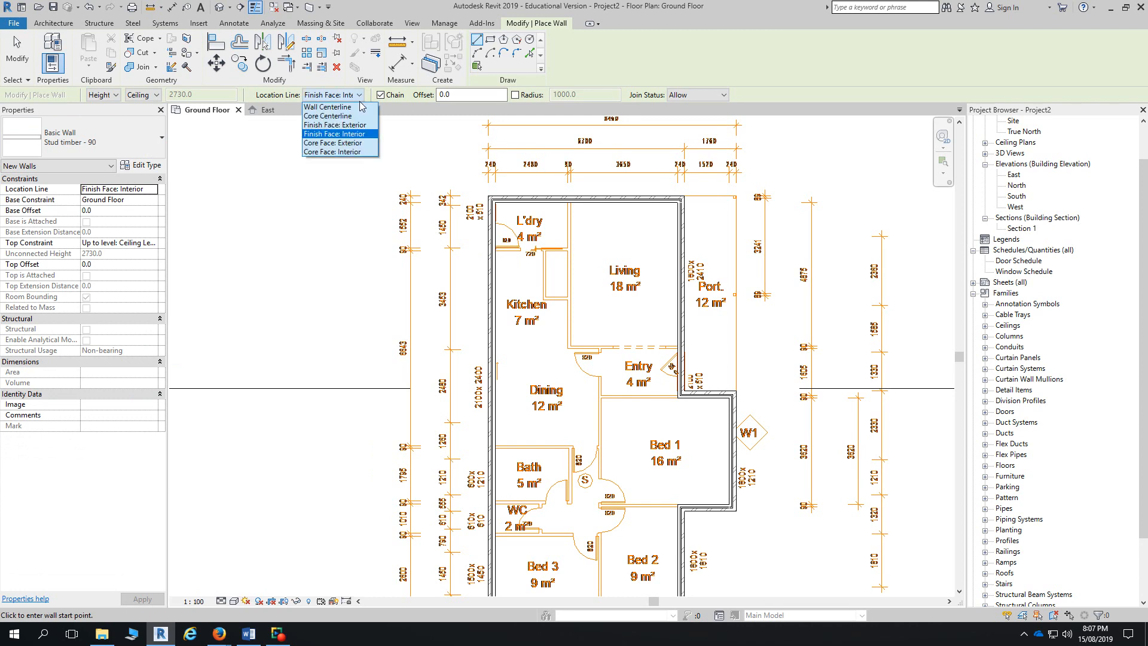
{"action": "left_click", "coordinate": [362, 135]}
{"action": "scroll", "coordinate": [564, 221], "scroll_direction": "up", "scroll_amount": 3}
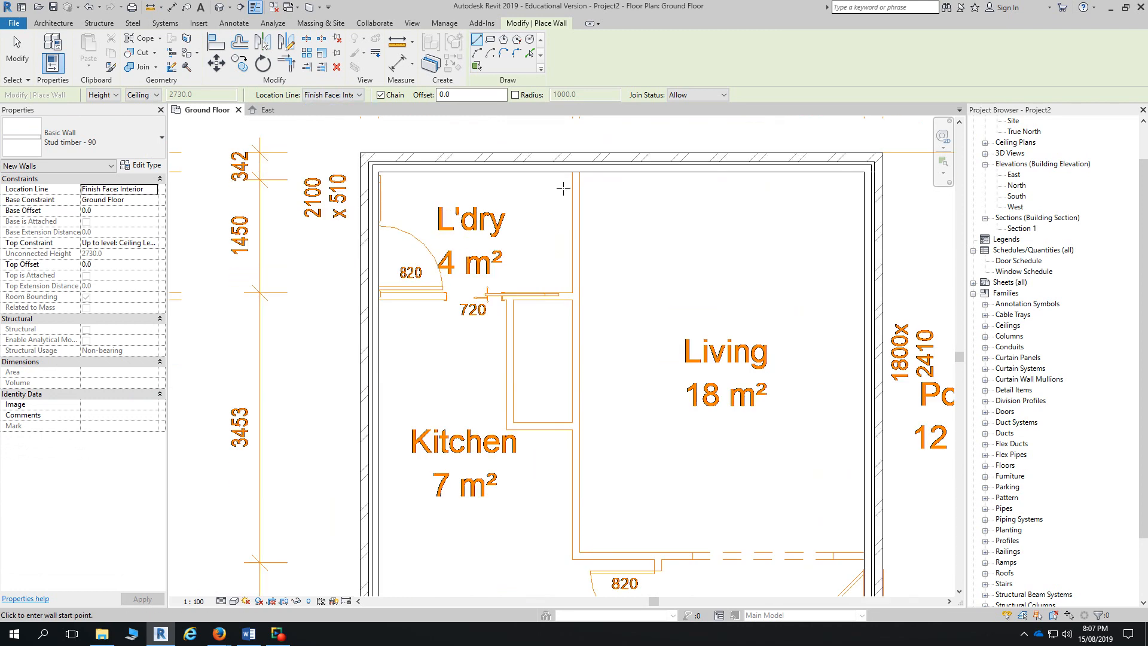
- Draw the stud wall between the kitchen and living room, flipping its side with Space
{"action": "left_click", "coordinate": [567, 202]}
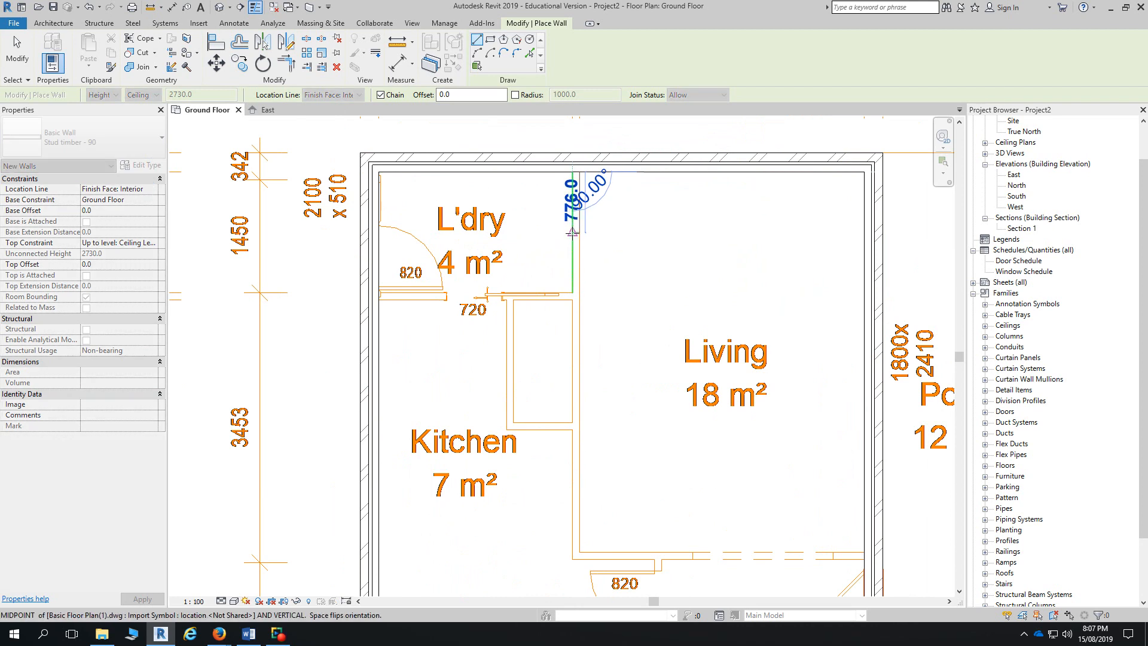
{"action": "left_click", "coordinate": [579, 549]}
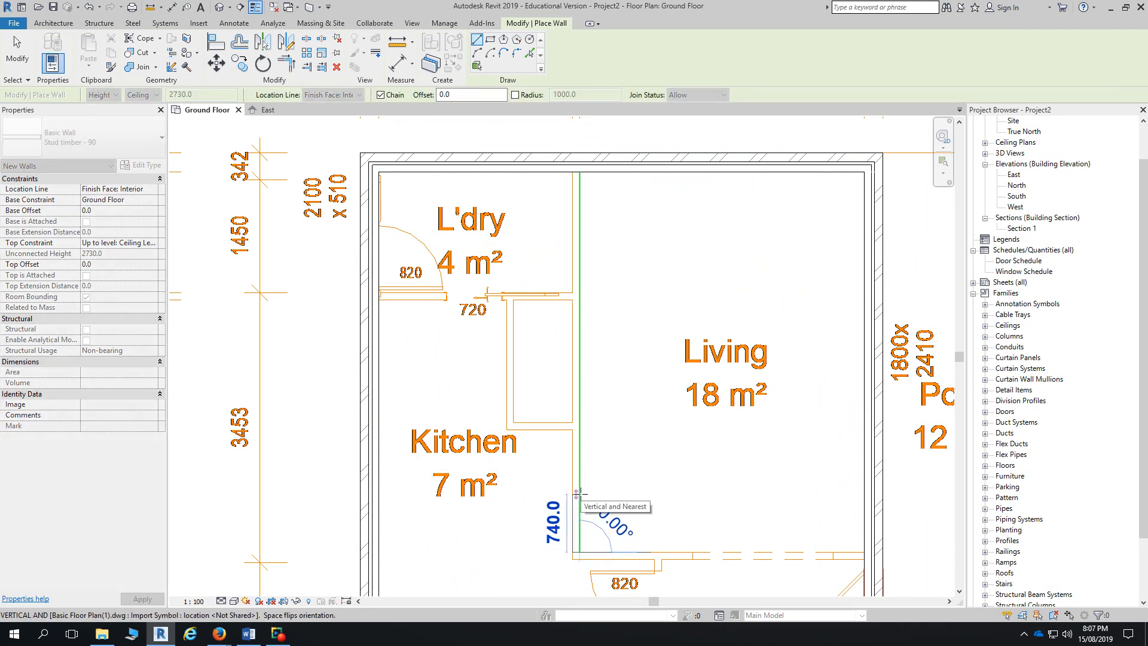
{"action": "key", "text": "Escape"}
{"action": "left_click", "coordinate": [572, 559]}
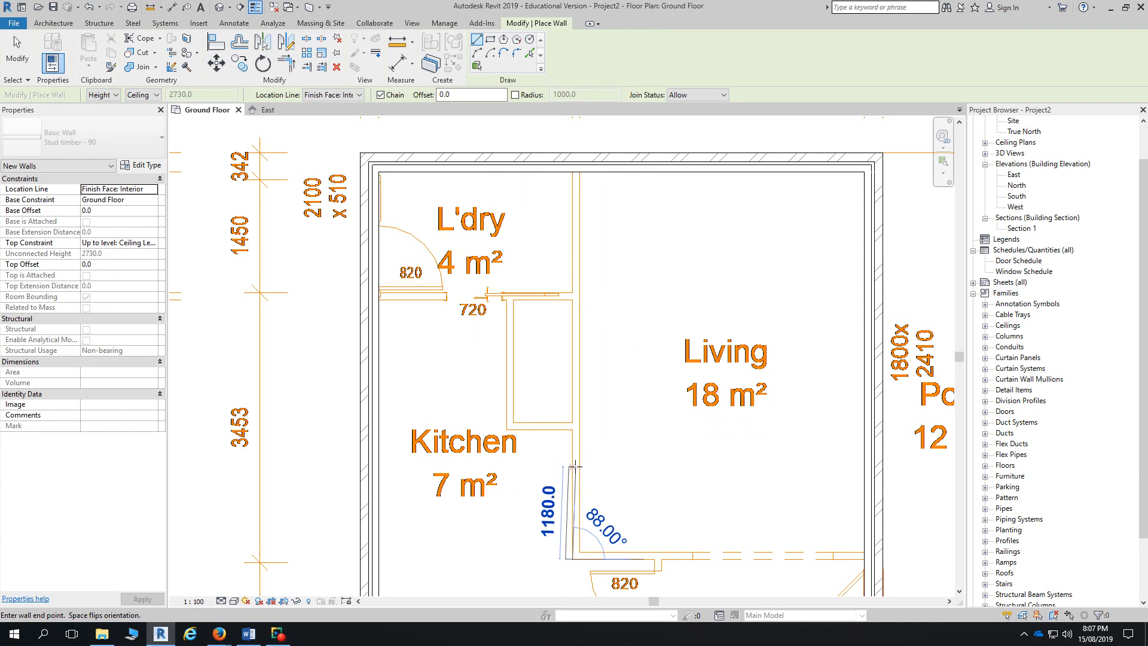
{"action": "scroll", "coordinate": [550, 454], "scroll_direction": "down", "scroll_amount": 3}
{"action": "scroll", "coordinate": [551, 458], "scroll_direction": "up", "scroll_amount": 3}
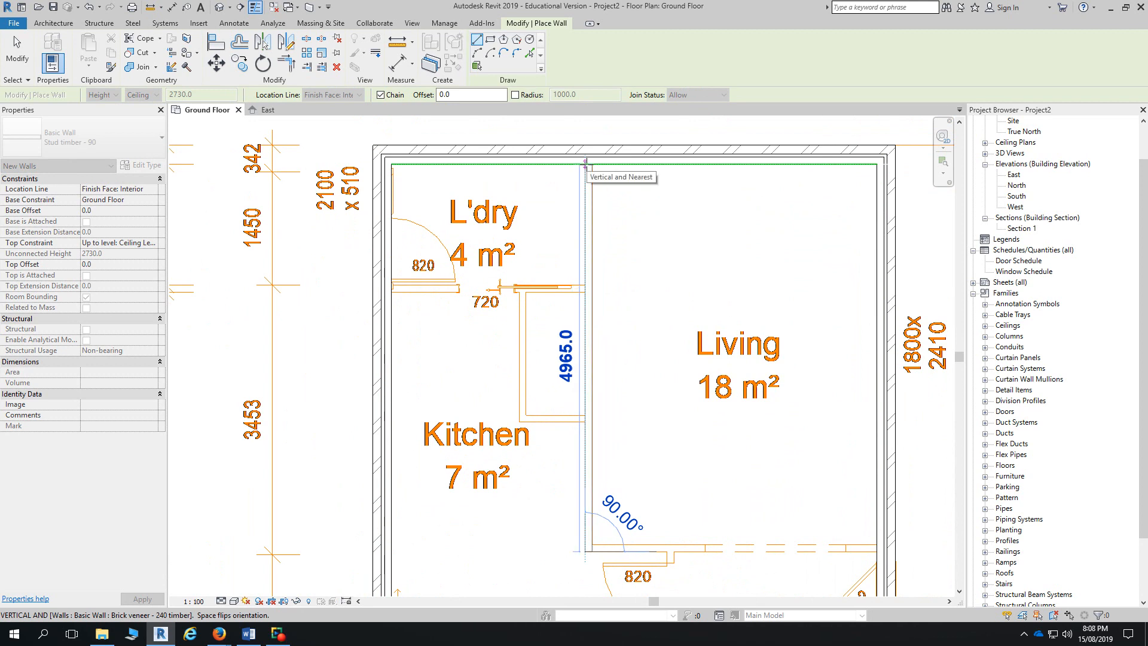
{"action": "key", "text": "space"}
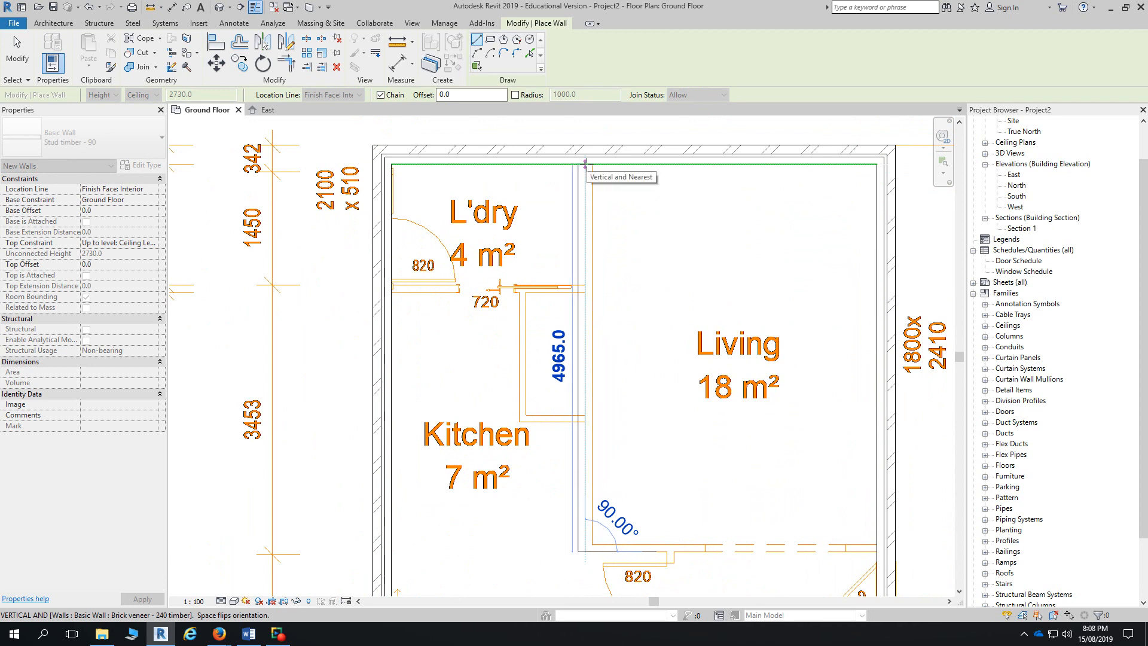
{"action": "key", "text": "space"}
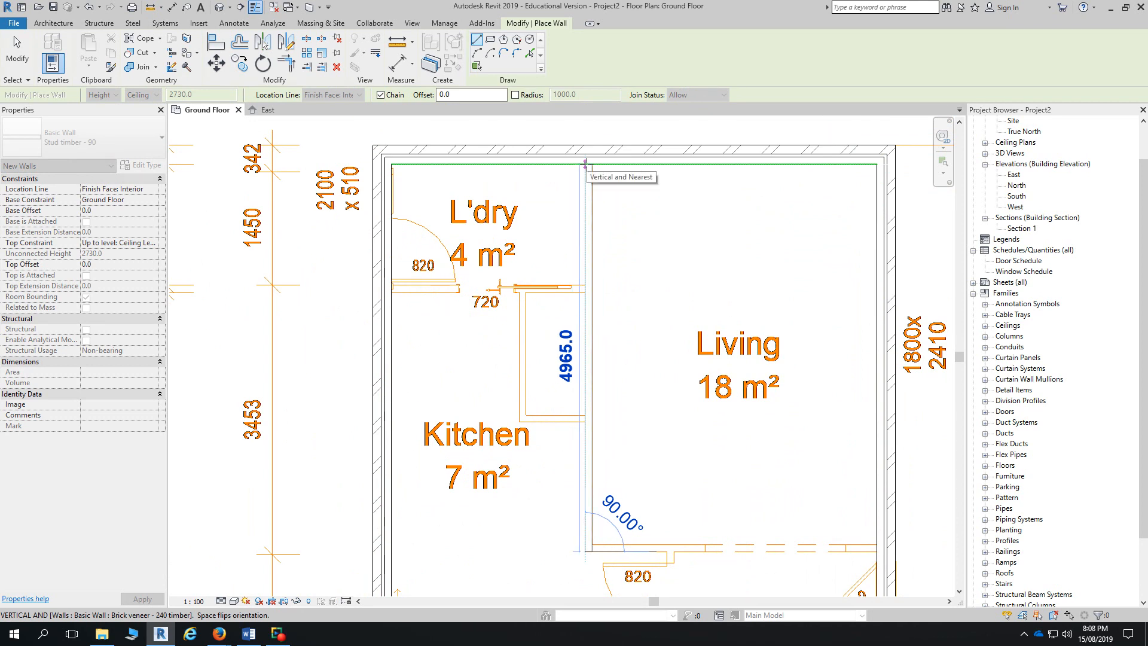
{"action": "key", "text": "space"}
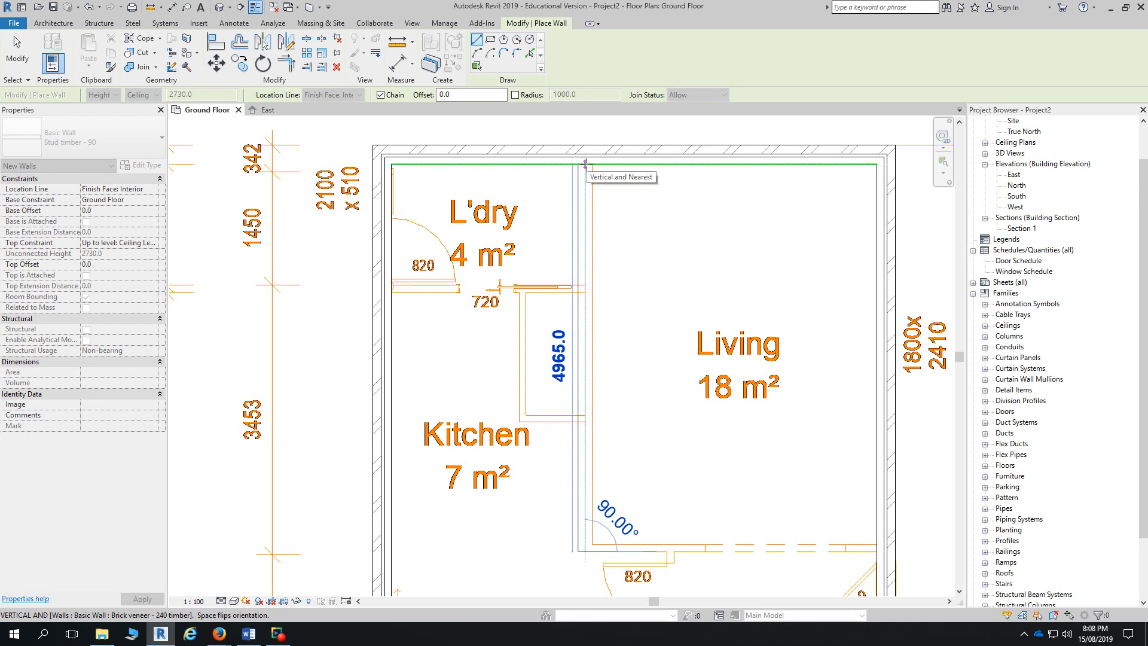
{"action": "left_click", "coordinate": [586, 162]}
{"action": "key", "text": "Escape"}
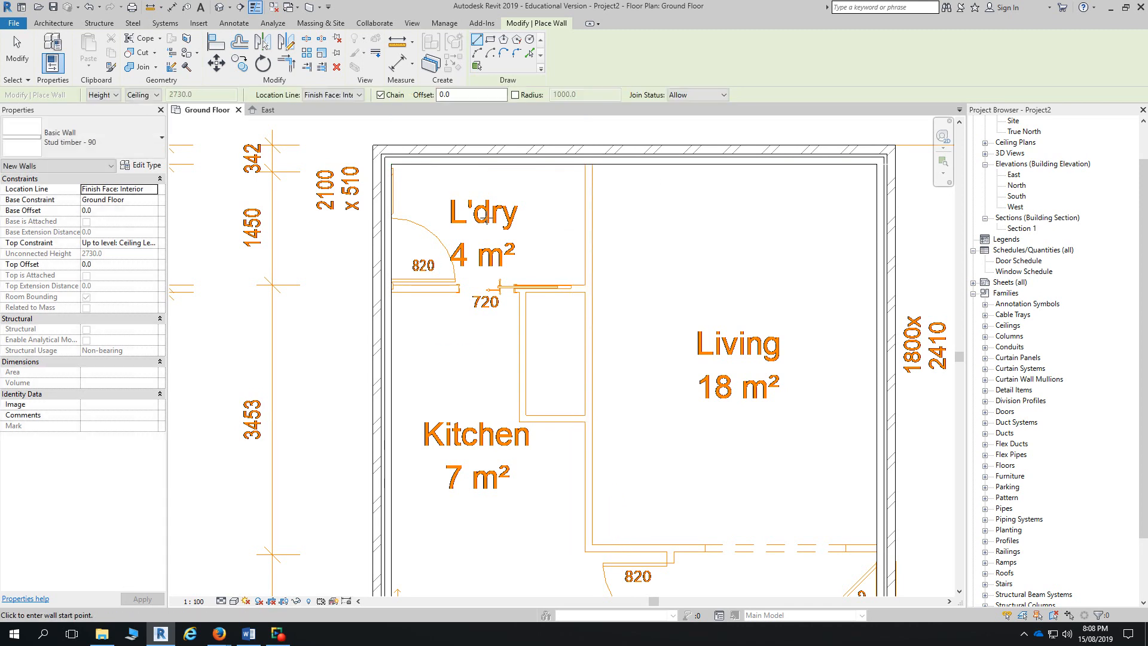
- Turn off Chain and draw the wall along the laundry's lower edge
{"action": "scroll", "coordinate": [466, 171], "scroll_direction": "down", "scroll_amount": 4}
{"action": "scroll", "coordinate": [594, 438], "scroll_direction": "down", "scroll_amount": 1}
{"action": "middle_click_drag", "start_coordinate": [594, 438], "coordinate": [563, 357]}
{"action": "scroll", "coordinate": [594, 222], "scroll_direction": "down", "scroll_amount": 1}
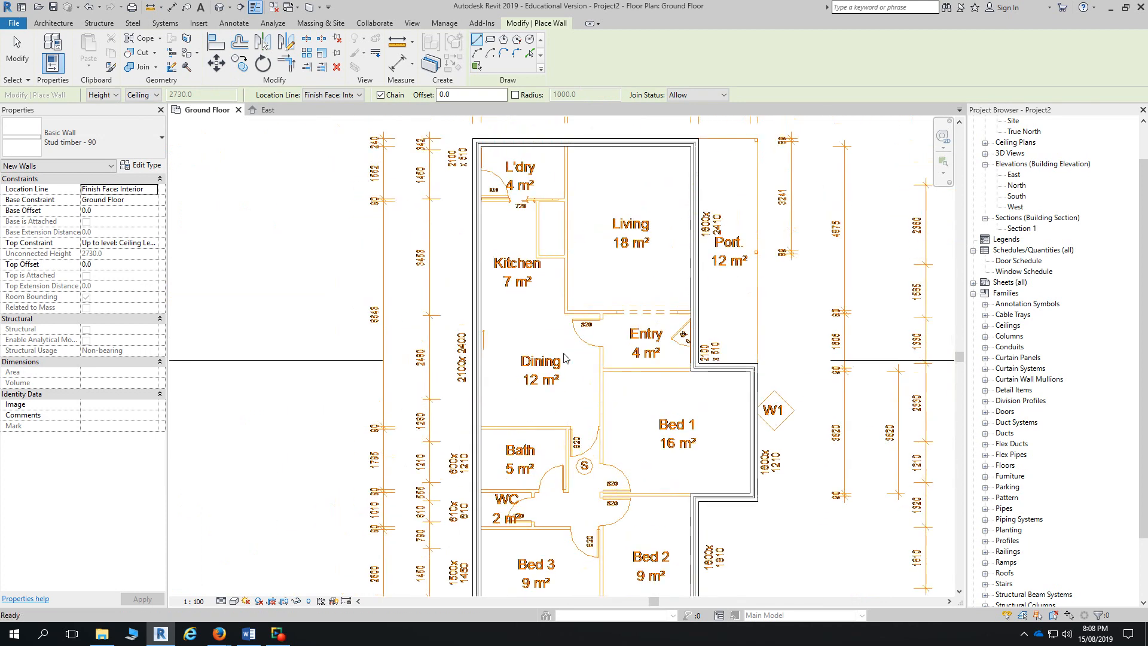
{"action": "left_click", "coordinate": [381, 94]}
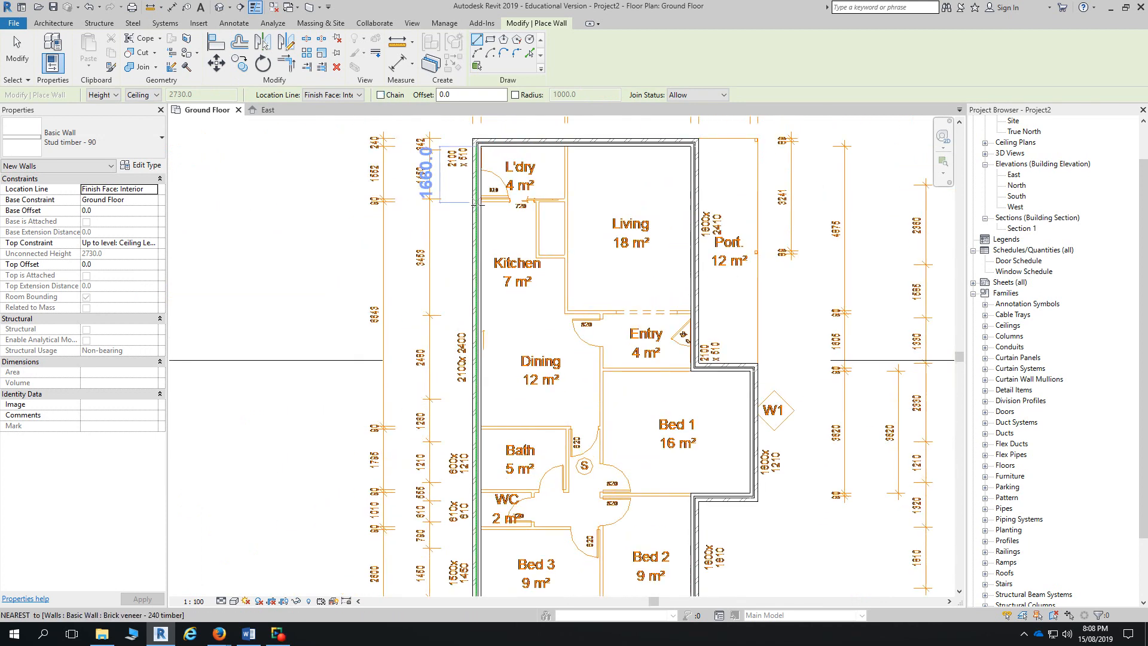
{"action": "scroll", "coordinate": [476, 207], "scroll_direction": "up", "scroll_amount": 3}
{"action": "left_click", "coordinate": [483, 191]}
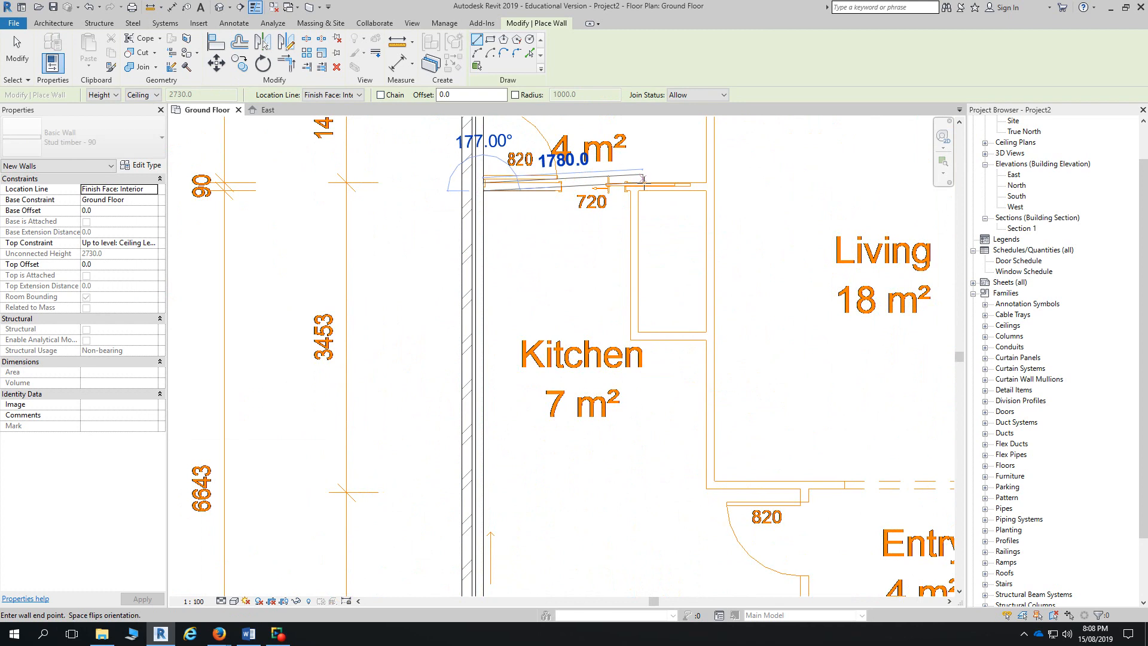
{"action": "left_click", "coordinate": [714, 187]}
{"action": "middle_click_drag", "start_coordinate": [715, 187], "coordinate": [688, 161]}
- Draw the vertical wall beside the kitchen and the wall between living room and entry
{"action": "left_click", "coordinate": [716, 175]}
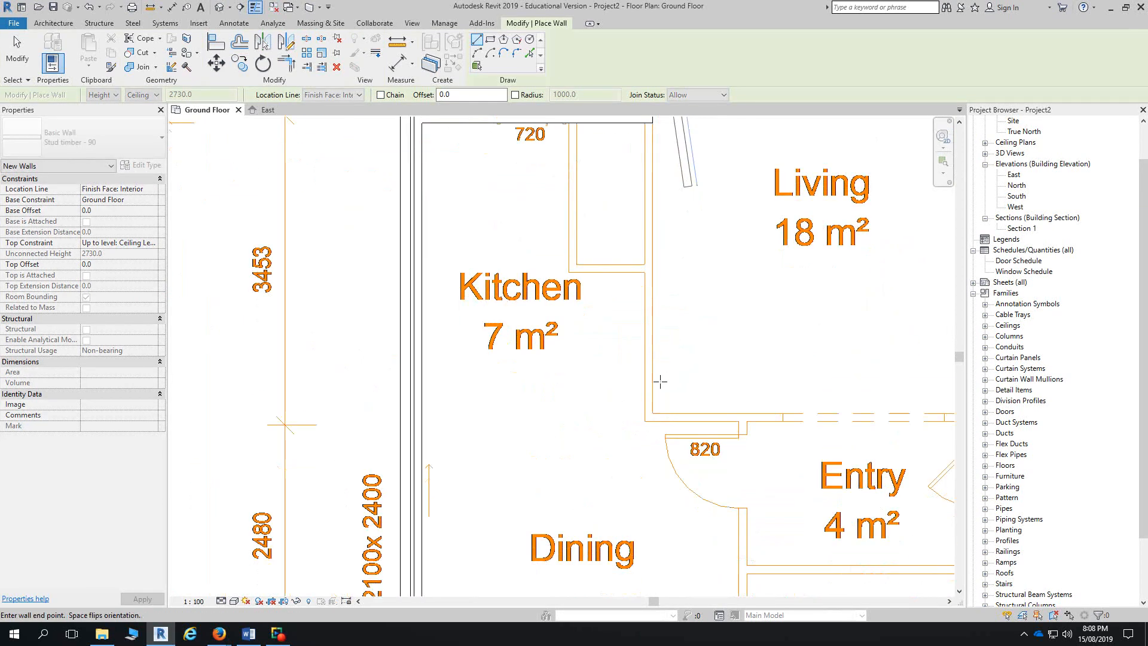
{"action": "left_click", "coordinate": [652, 411]}
{"action": "left_click", "coordinate": [651, 411]}
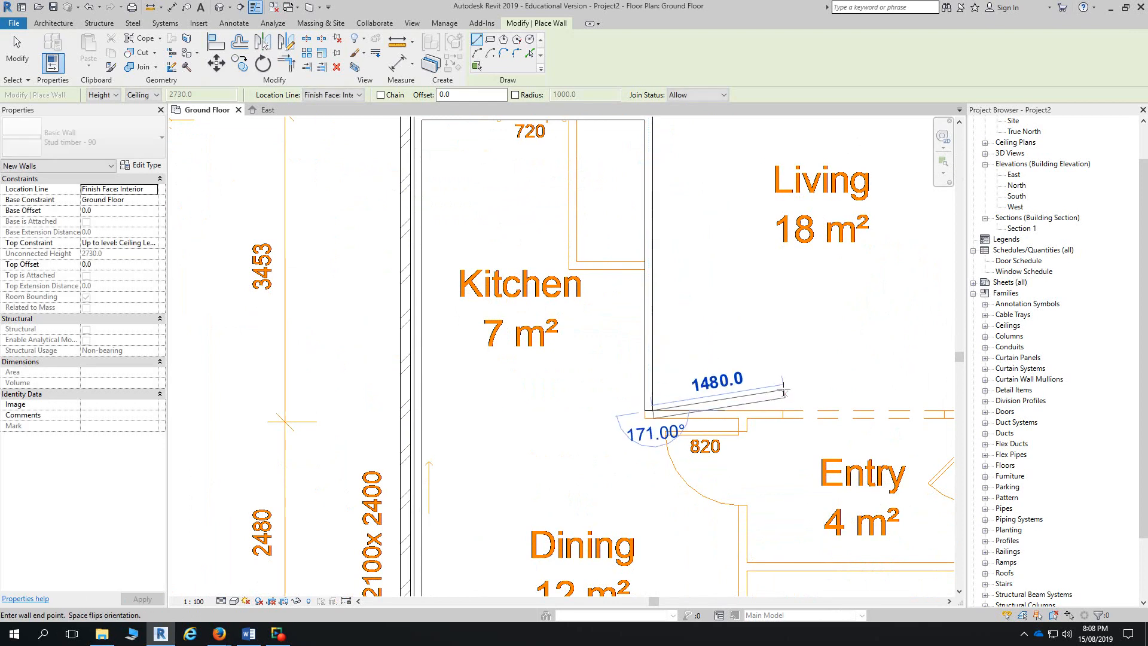
{"action": "middle_click_drag", "start_coordinate": [780, 389], "coordinate": [639, 381]}
{"action": "left_click", "coordinate": [840, 403]}
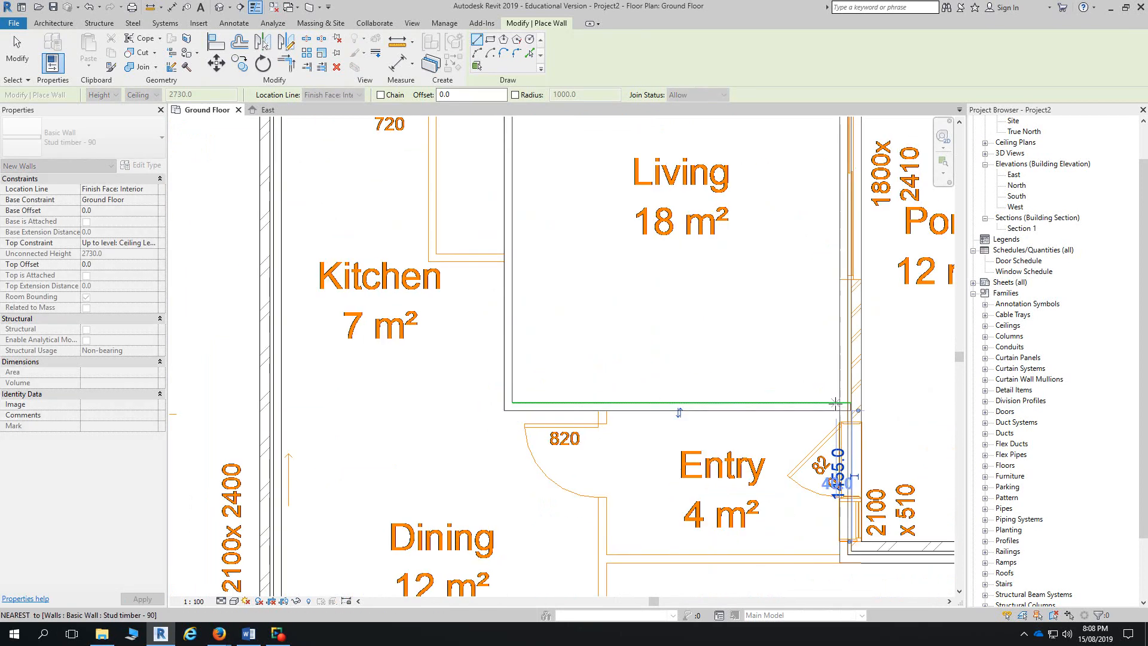
- Turn Chain back on and draw the Entry wall from the bottom exterior wall upward
{"action": "left_click", "coordinate": [381, 95]}
{"action": "scroll", "coordinate": [550, 376], "scroll_direction": "down", "scroll_amount": 5}
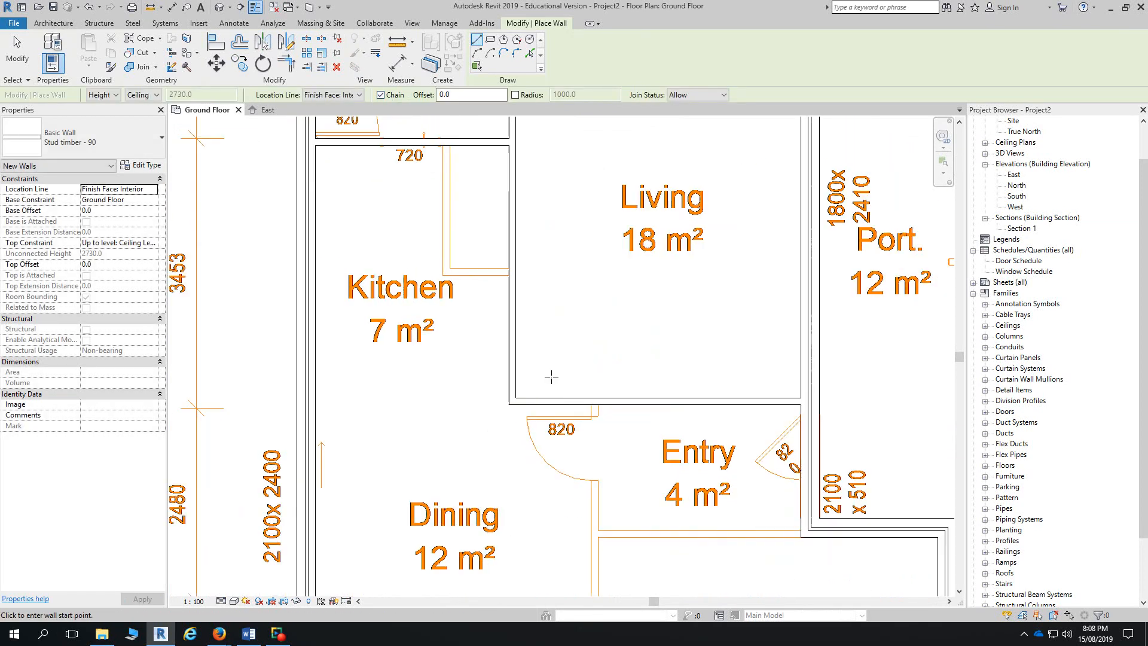
{"action": "middle_click_drag", "start_coordinate": [595, 371], "coordinate": [595, 300]}
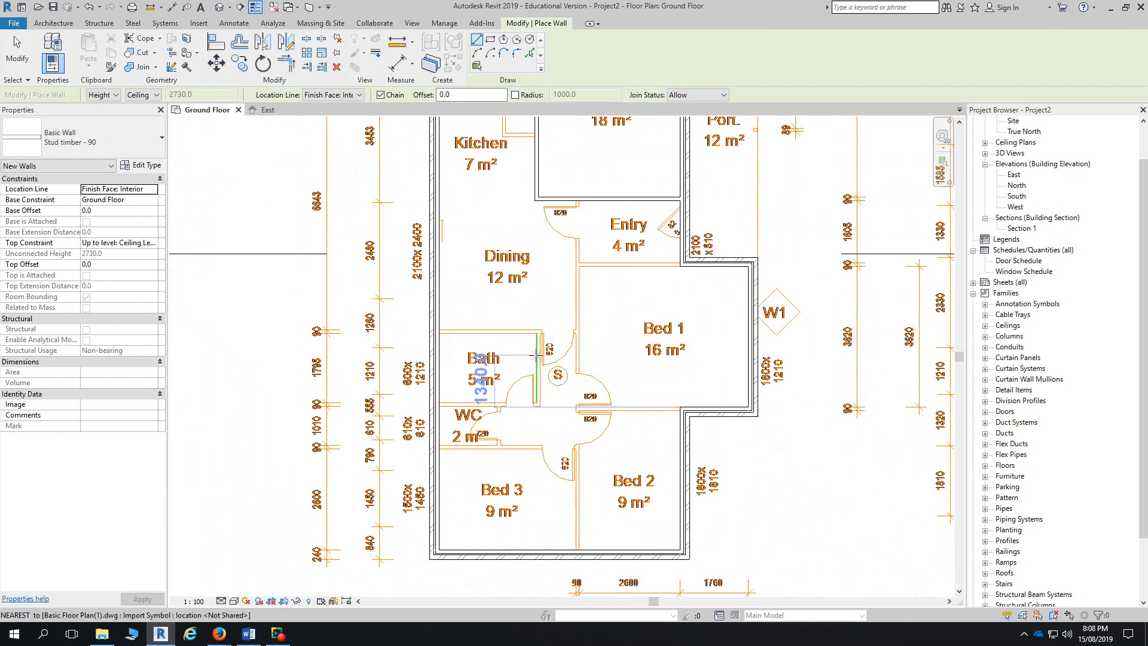
{"action": "scroll", "coordinate": [553, 534], "scroll_direction": "up", "scroll_amount": 4}
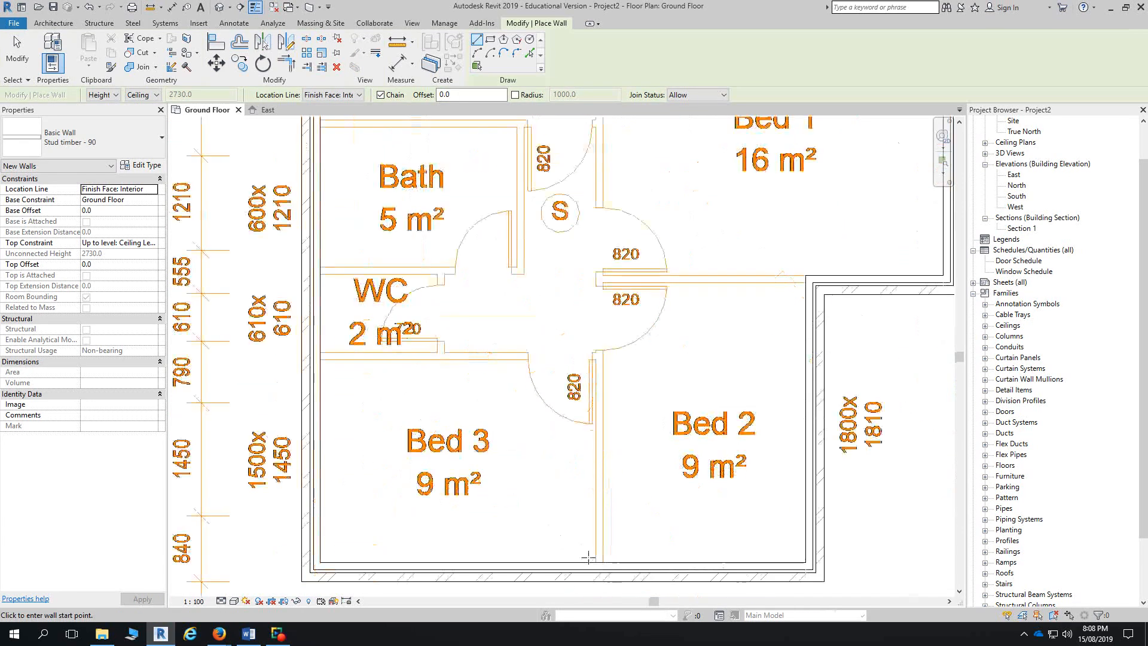
{"action": "scroll", "coordinate": [590, 540], "scroll_direction": "down", "scroll_amount": 4}
{"action": "scroll", "coordinate": [590, 540], "scroll_direction": "up", "scroll_amount": 3}
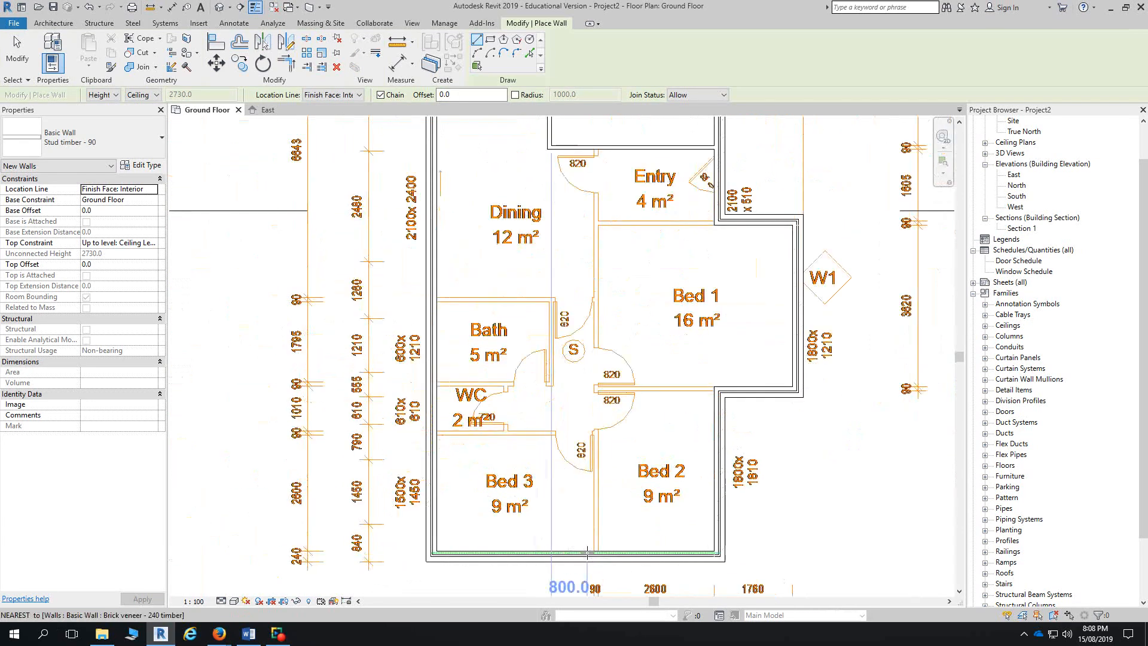
{"action": "left_click", "coordinate": [593, 550]}
{"action": "middle_click_drag", "start_coordinate": [620, 320], "coordinate": [634, 476]}
{"action": "middle_click_drag", "start_coordinate": [622, 225], "coordinate": [645, 326]}
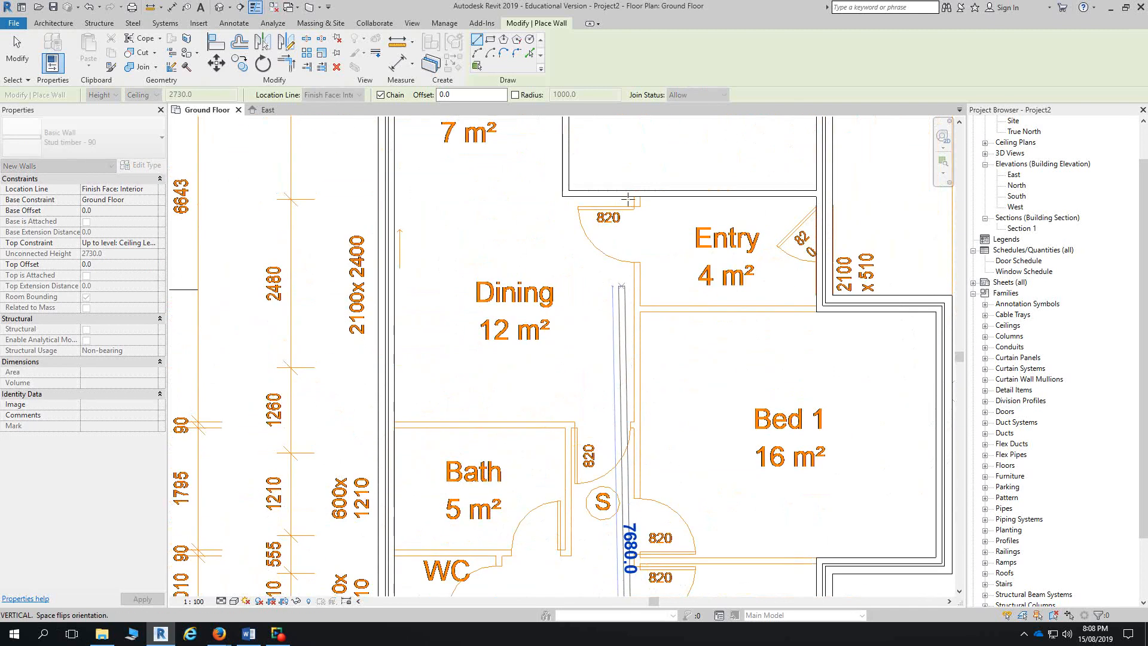
{"action": "left_click", "coordinate": [634, 196]}
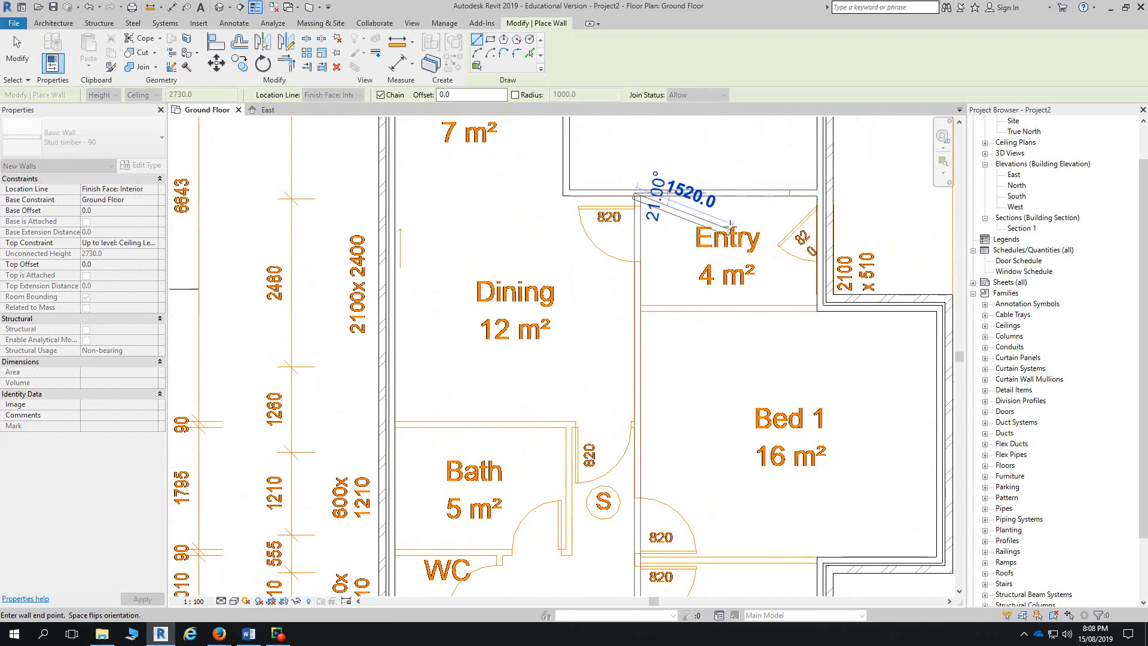
{"action": "key", "text": "Escape"}
- Draw the Entry/Bed 1 partition from the Bed 1 corner to the Dining wall
{"action": "left_click", "coordinate": [816, 309]}
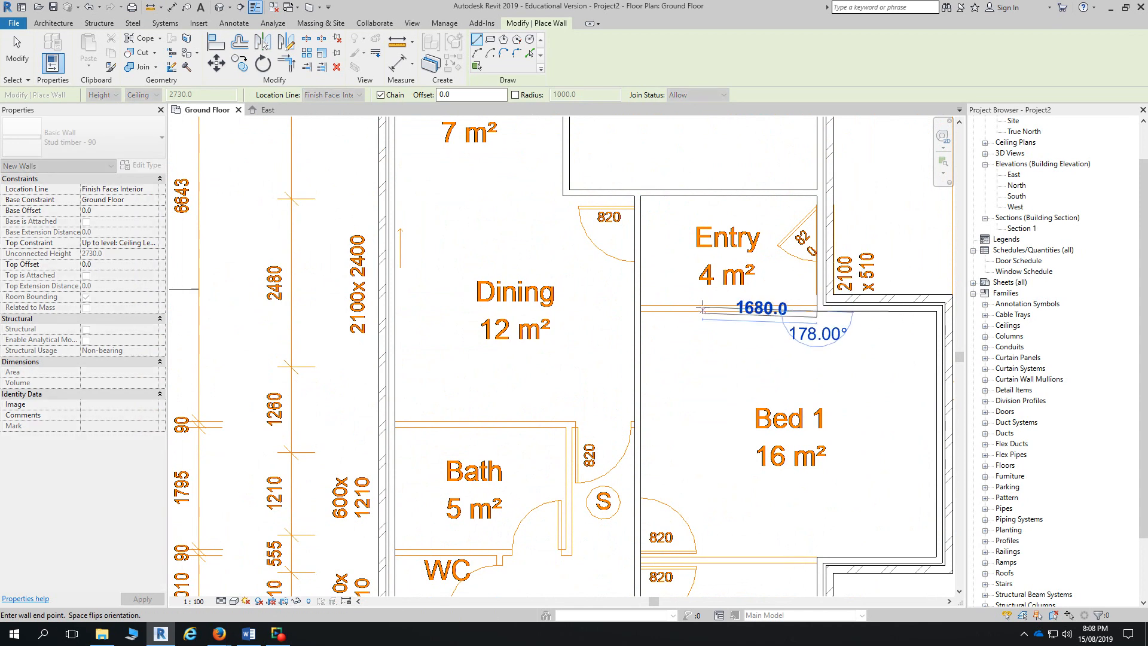
{"action": "left_click", "coordinate": [636, 310]}
{"action": "key", "text": "Escape"}
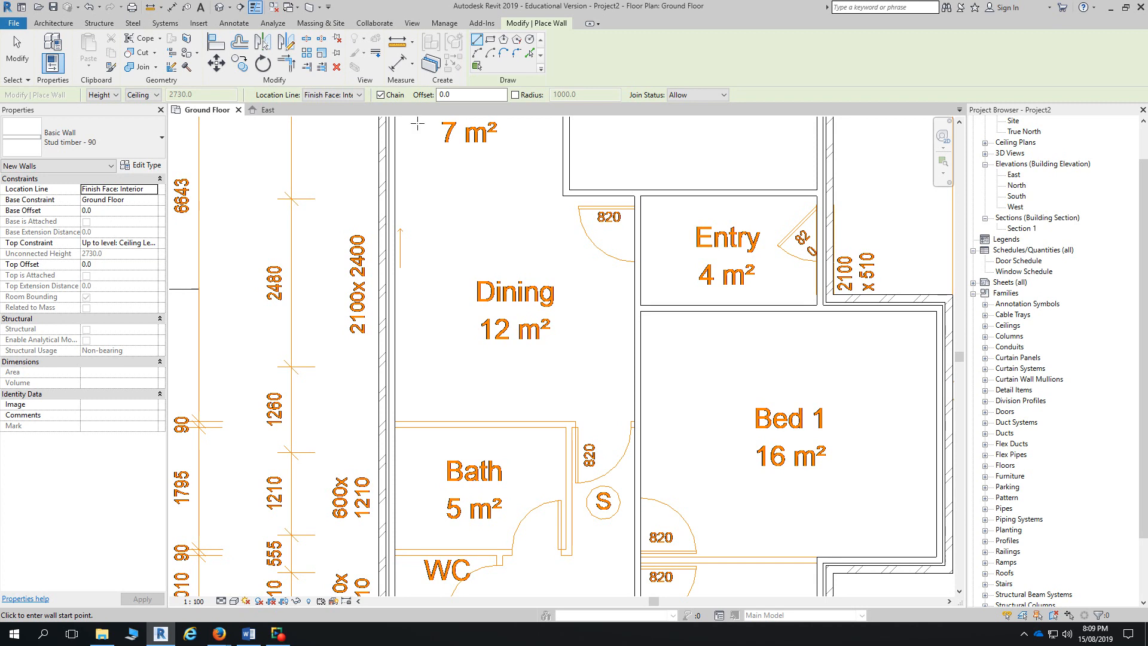
- Draw a stud-timber partition between the Dining room and the Bath
{"action": "scroll", "coordinate": [634, 387], "scroll_direction": "down", "scroll_amount": 3}
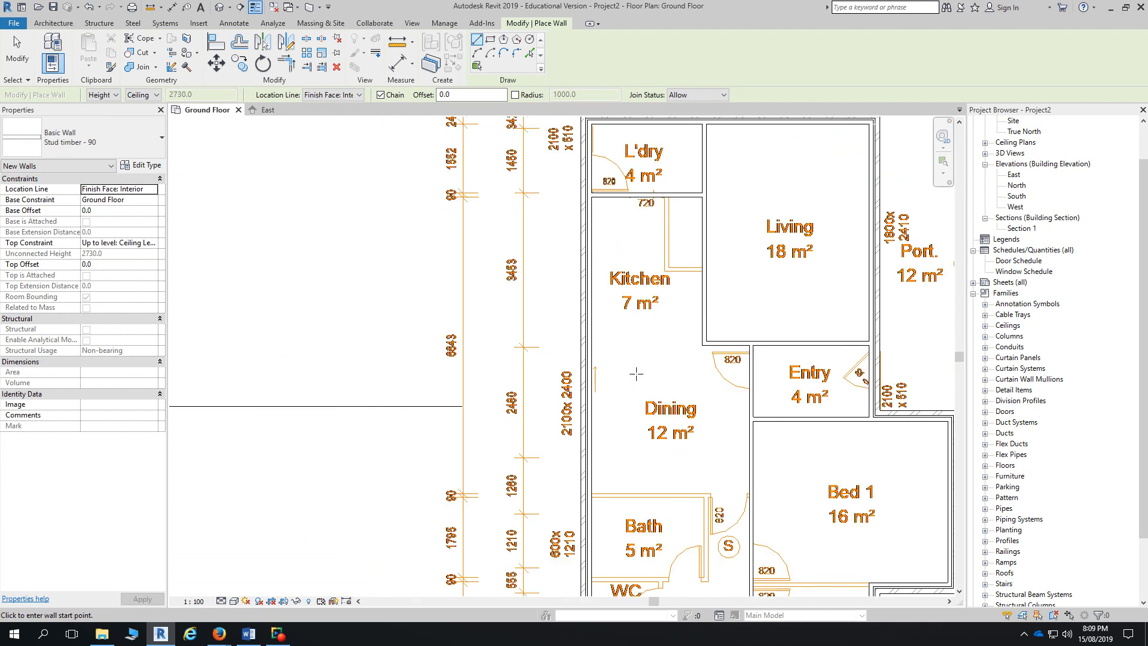
{"action": "mouse_move", "coordinate": [635, 378]}
{"action": "middle_mouse_down"}
{"action": "mouse_move", "coordinate": [642, 402]}
{"action": "mouse_move", "coordinate": [640, 375]}
{"action": "middle_mouse_up"}
{"action": "middle_click_drag", "start_coordinate": [639, 420], "coordinate": [623, 294]}
{"action": "scroll", "coordinate": [622, 295], "scroll_direction": "down", "scroll_amount": 1}
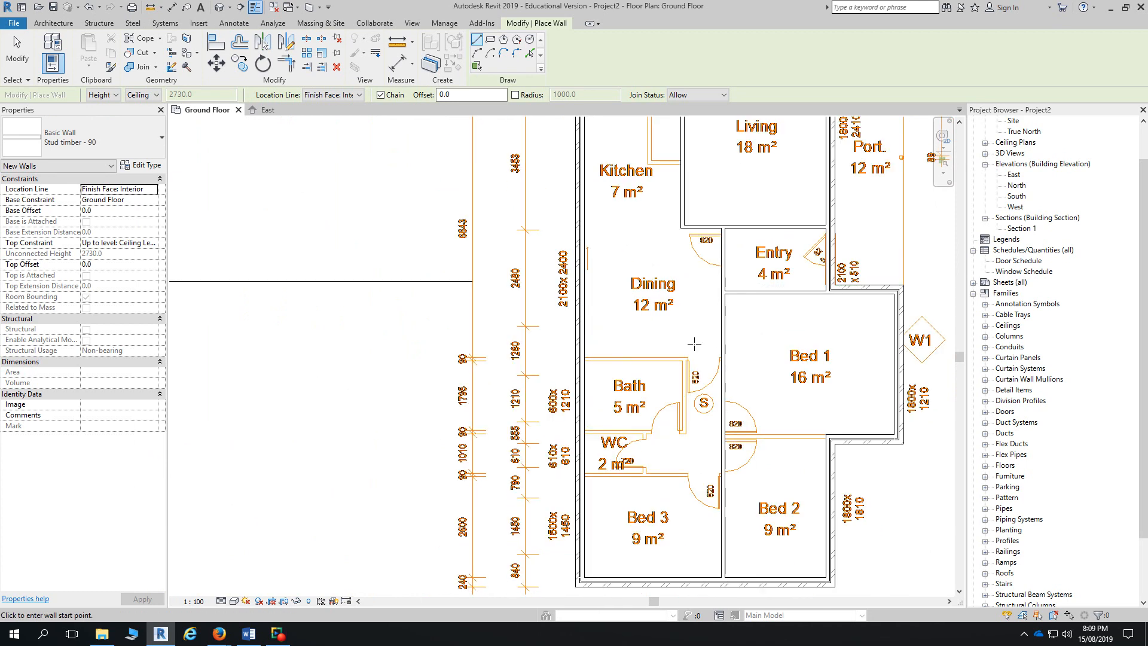
{"action": "scroll", "coordinate": [694, 343], "scroll_direction": "up", "scroll_amount": 4}
{"action": "left_click", "coordinate": [477, 350]}
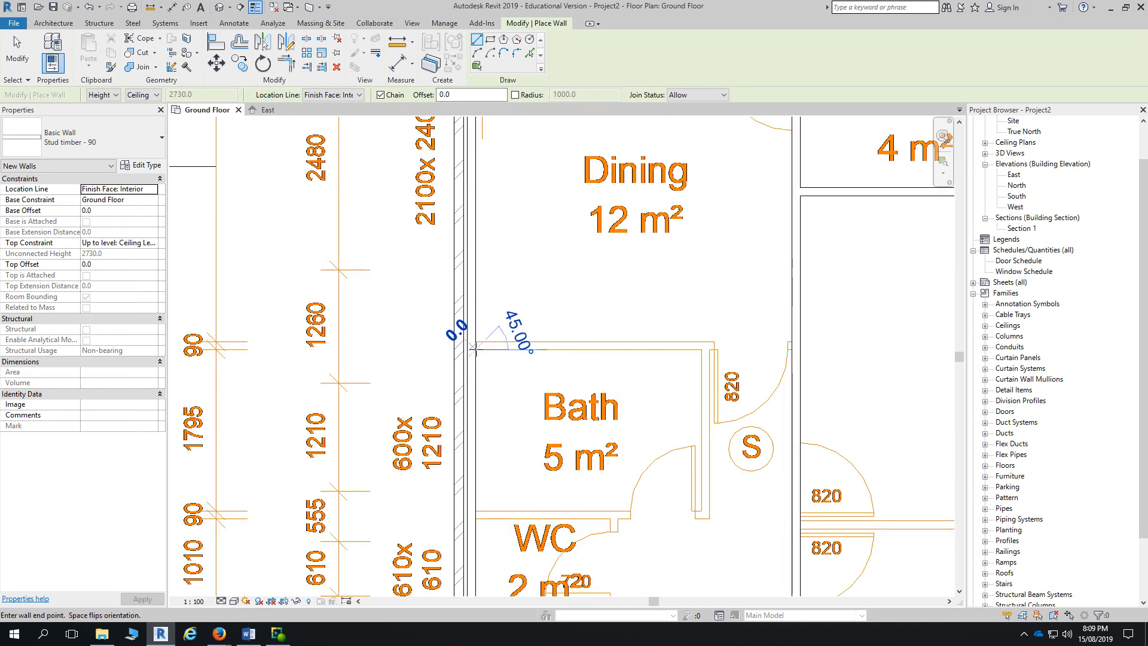
{"action": "left_click", "coordinate": [795, 347]}
{"action": "key", "text": "Escape"}
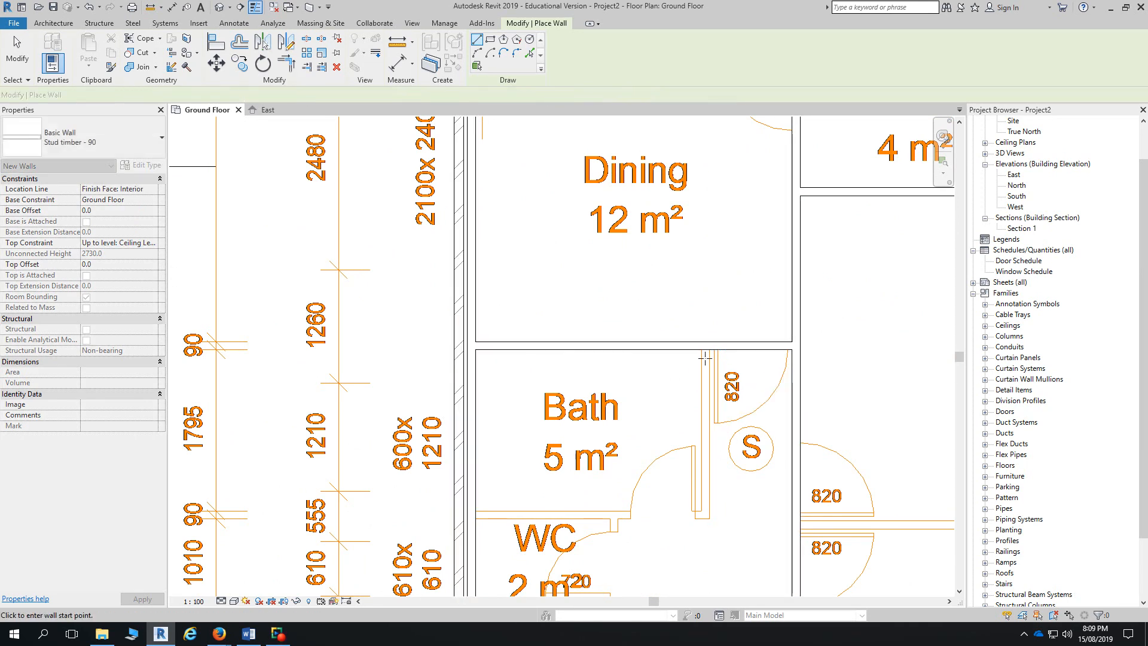
- Add a vertical partition beside the Bath and a partition between Bath and WC
{"action": "left_click", "coordinate": [704, 352]}
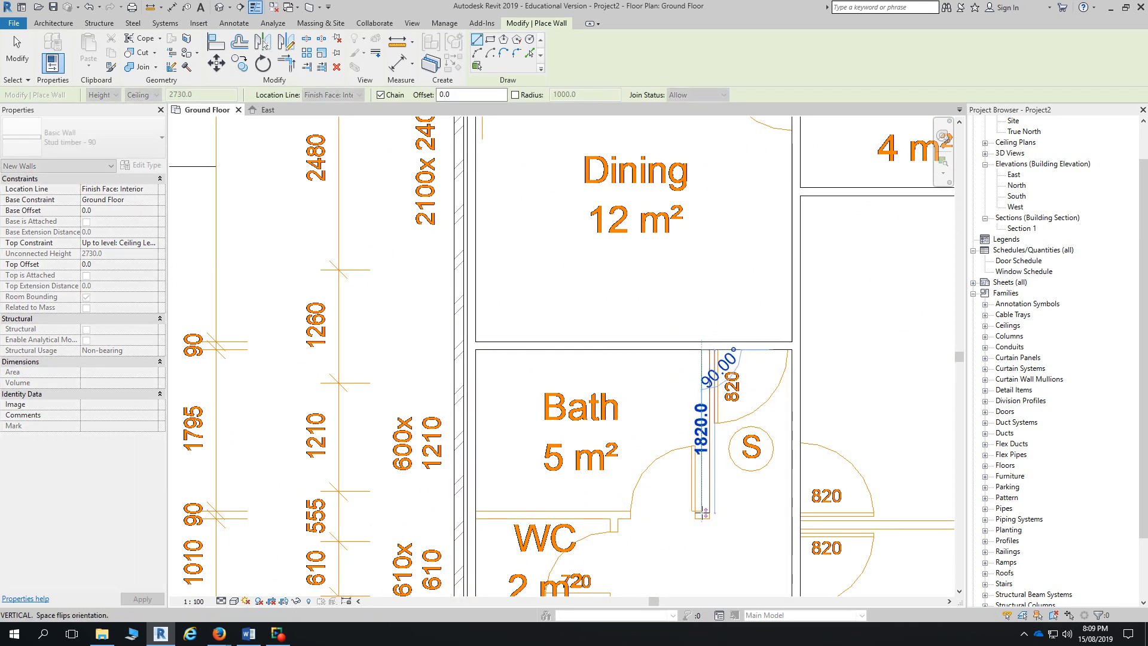
{"action": "left_click", "coordinate": [704, 514]}
{"action": "key", "text": "Escape"}
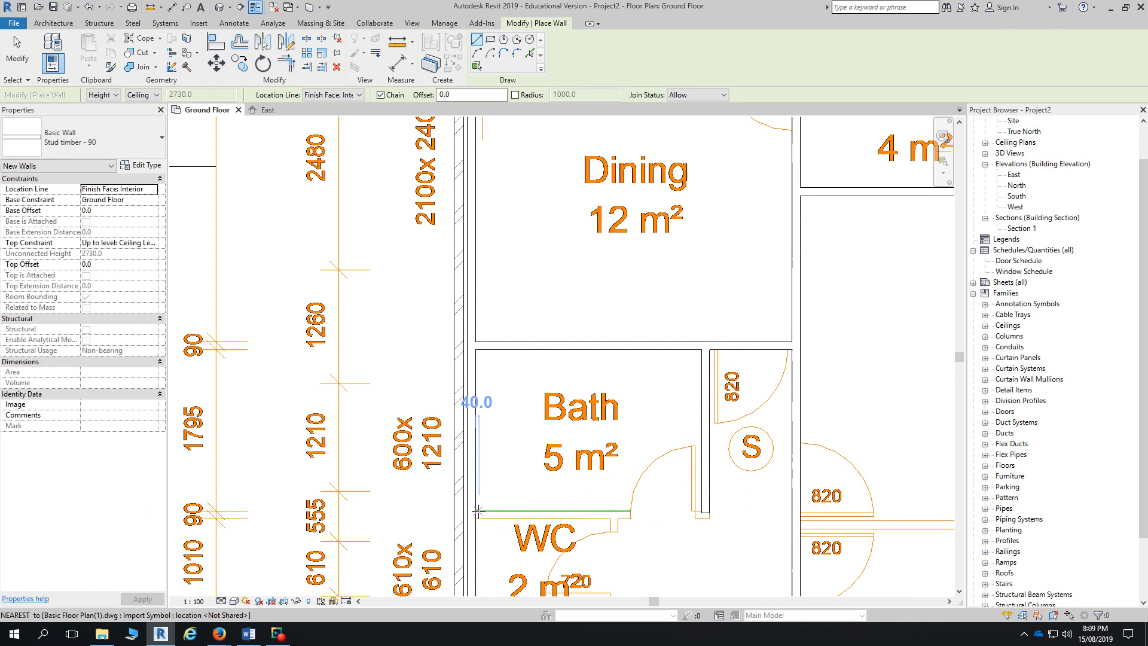
{"action": "left_click", "coordinate": [477, 511]}
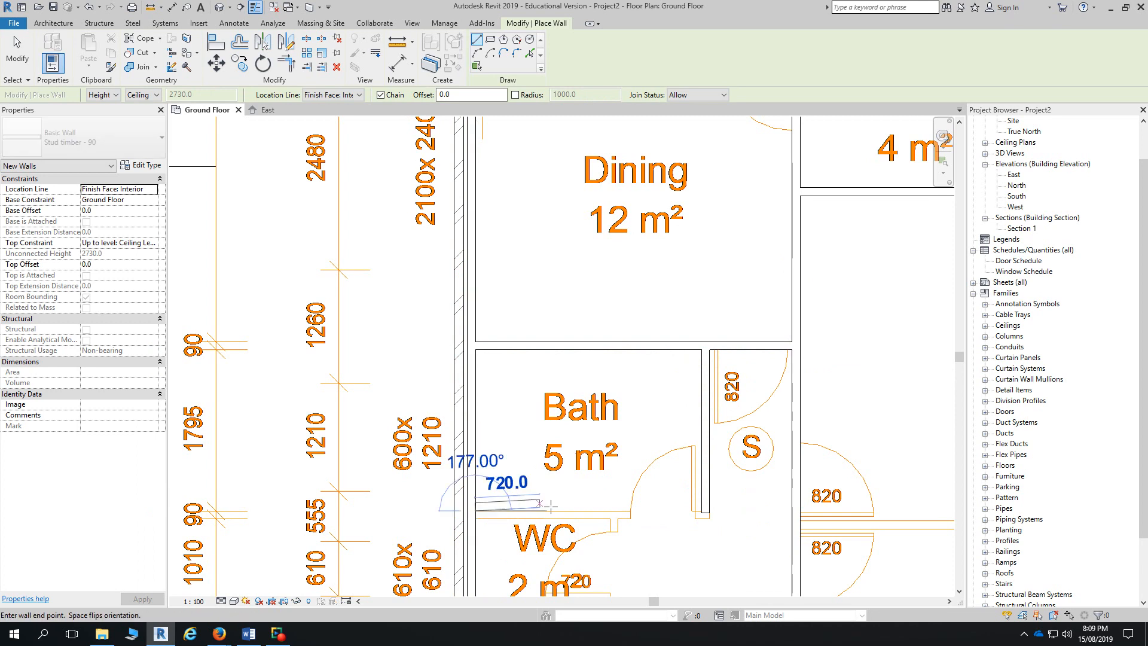
{"action": "left_click", "coordinate": [702, 512]}
{"action": "middle_click_drag", "start_coordinate": [722, 516], "coordinate": [467, 506]}
{"action": "key", "text": "Escape"}
- Draw the partition below Bed 1, running from its bottom corner to the left wall
{"action": "middle_click_drag", "start_coordinate": [695, 518], "coordinate": [350, 454]}
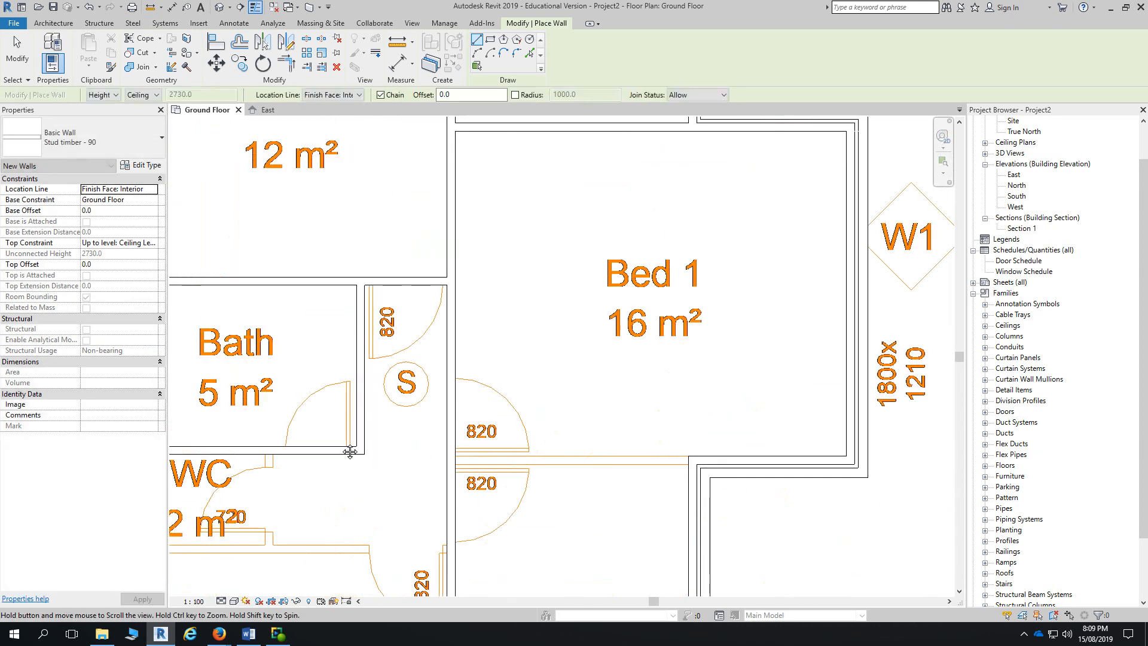
{"action": "scroll", "coordinate": [681, 463], "scroll_direction": "up", "scroll_amount": 3}
{"action": "left_click", "coordinate": [687, 461]}
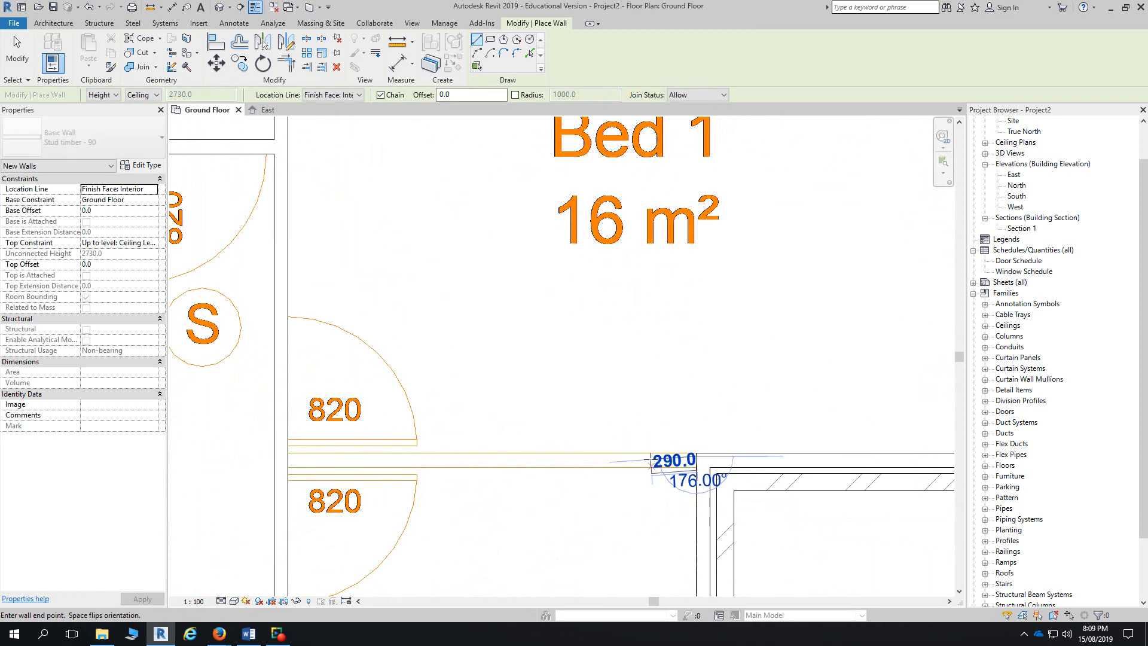
{"action": "left_click", "coordinate": [288, 456]}
{"action": "key", "text": "Escape"}
{"action": "key", "text": "Escape"}
{"action": "scroll", "coordinate": [583, 388], "scroll_direction": "down", "scroll_amount": 3}
{"action": "scroll", "coordinate": [583, 388], "scroll_direction": "down", "scroll_amount": 2}
{"action": "scroll", "coordinate": [344, 394], "scroll_direction": "up", "scroll_amount": 5}
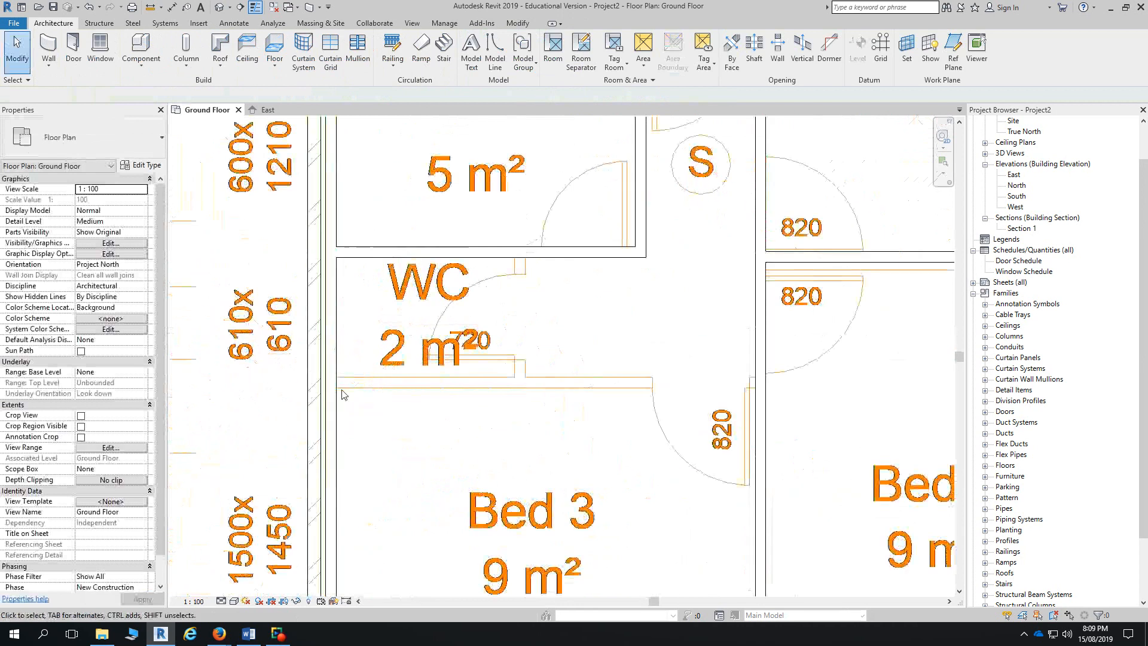
- Using Create Similar on the WC wall, draw the stud-timber wall between WC and Bed 3
{"action": "left_click", "coordinate": [356, 252]}
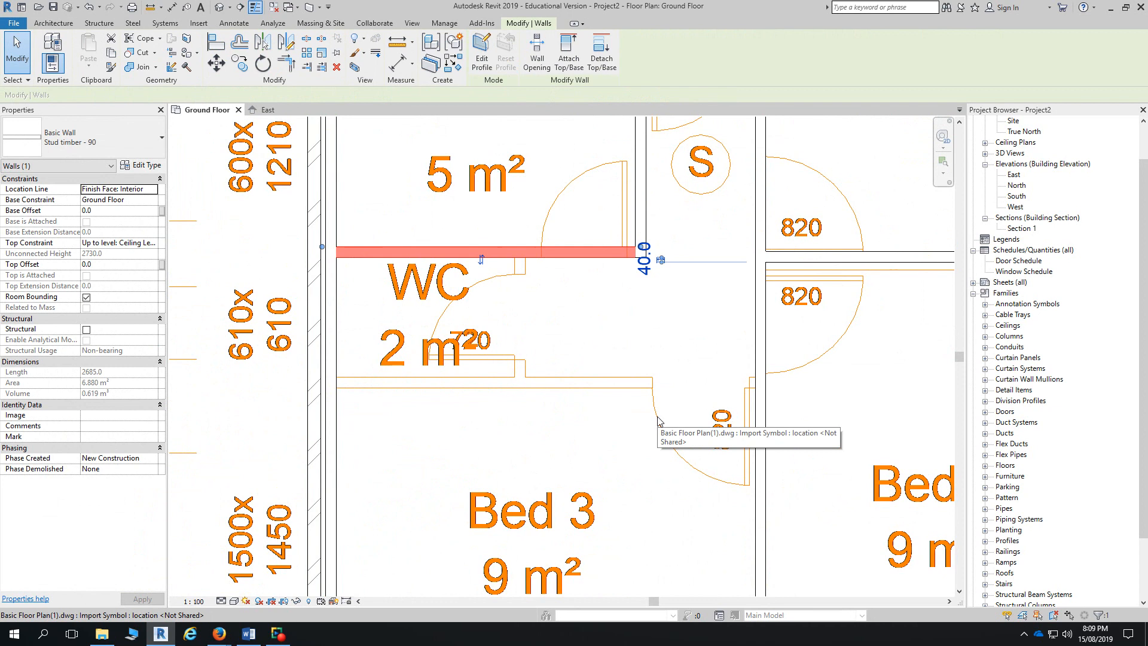
{"action": "left_click", "coordinate": [450, 66]}
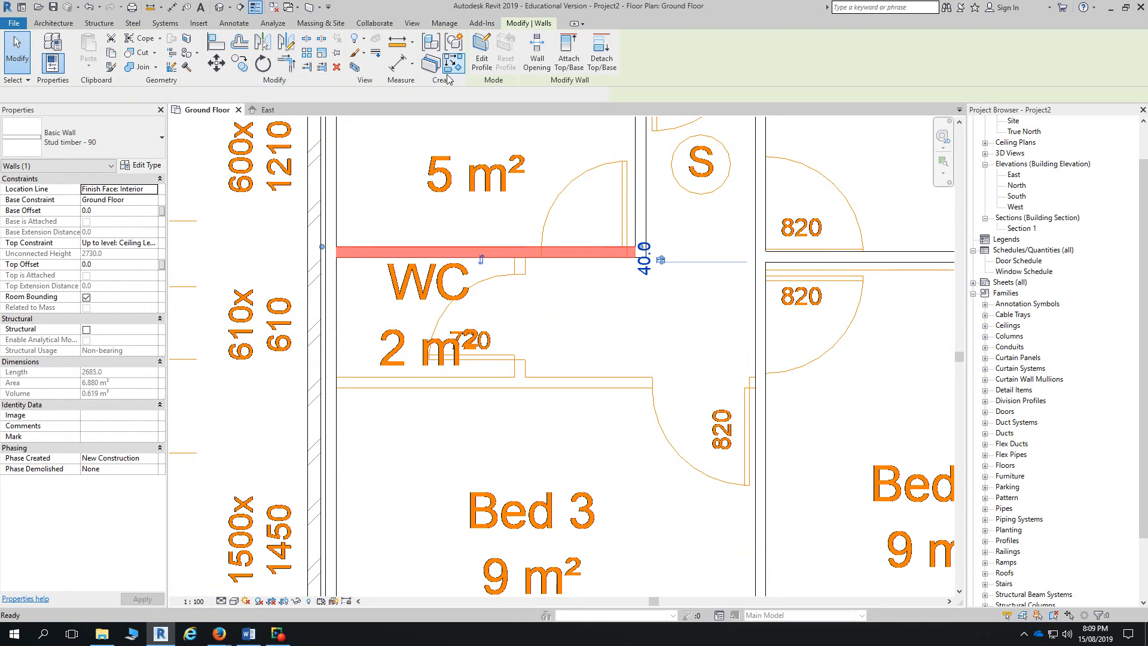
{"action": "left_click", "coordinate": [336, 375]}
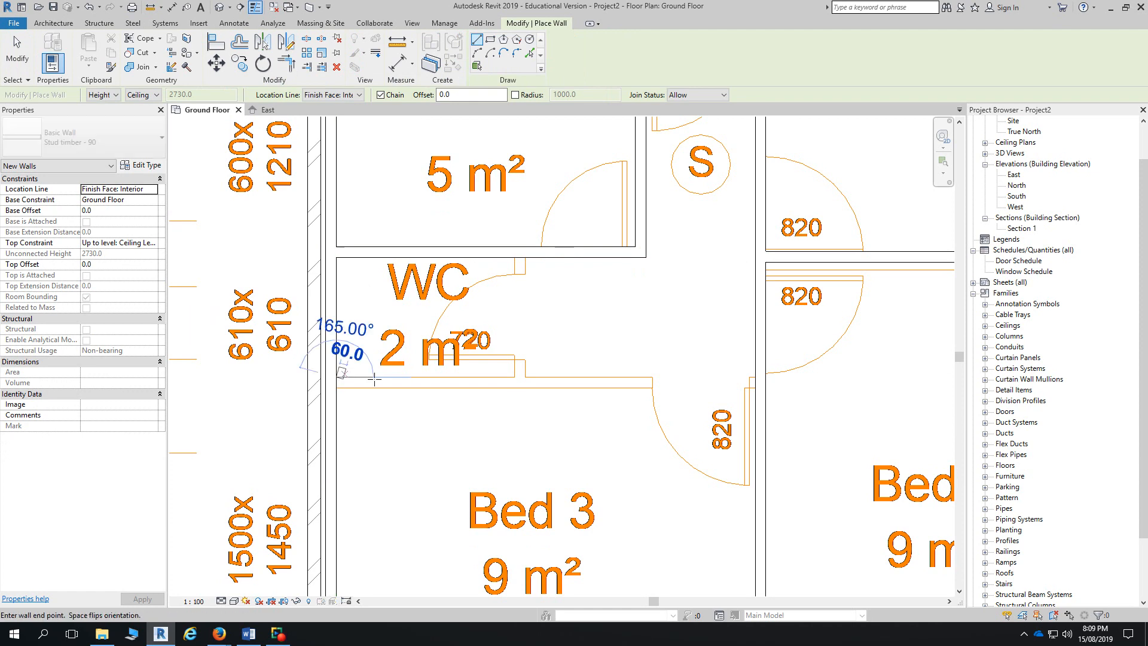
{"action": "left_click", "coordinate": [756, 377]}
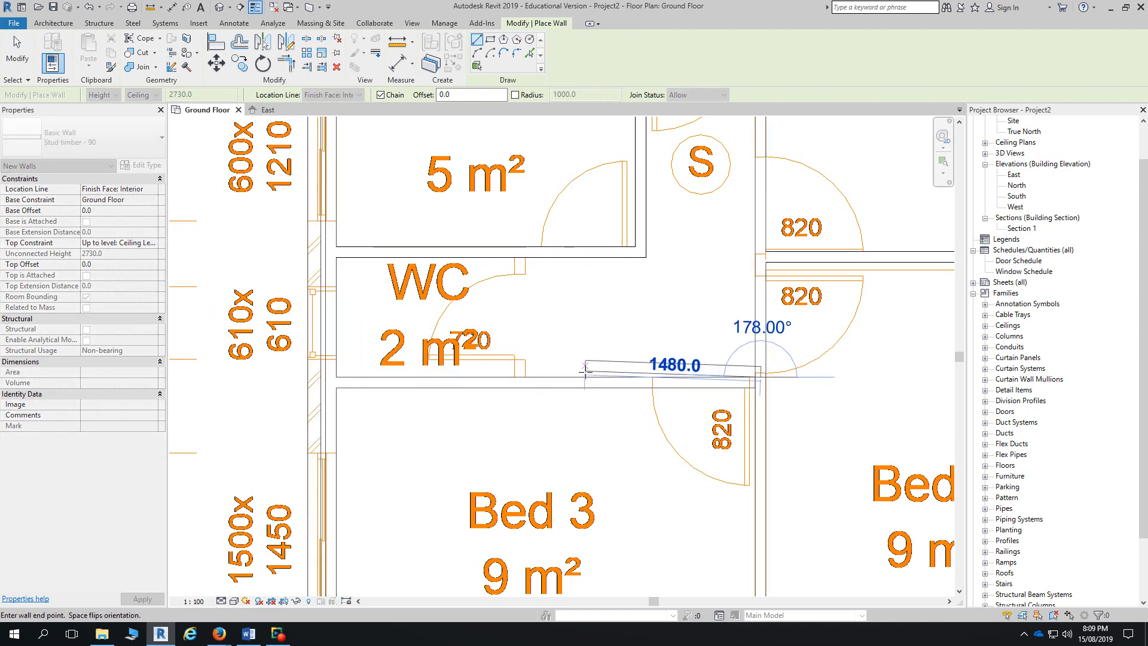
{"action": "key", "text": "Escape"}
- Draw the 840 partition closing the WC's right side up to the Bath wall
{"action": "left_click", "coordinate": [518, 377]}
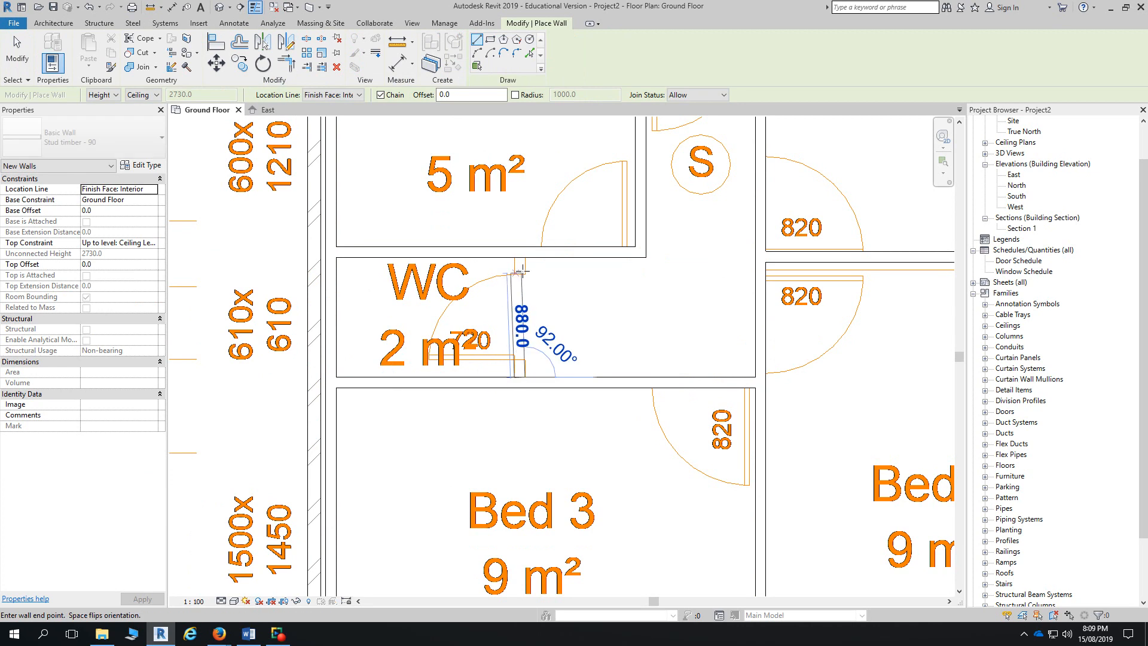
{"action": "left_click", "coordinate": [519, 258]}
{"action": "key", "text": "Escape"}
{"action": "scroll", "coordinate": [538, 320], "scroll_direction": "down", "scroll_amount": 2}
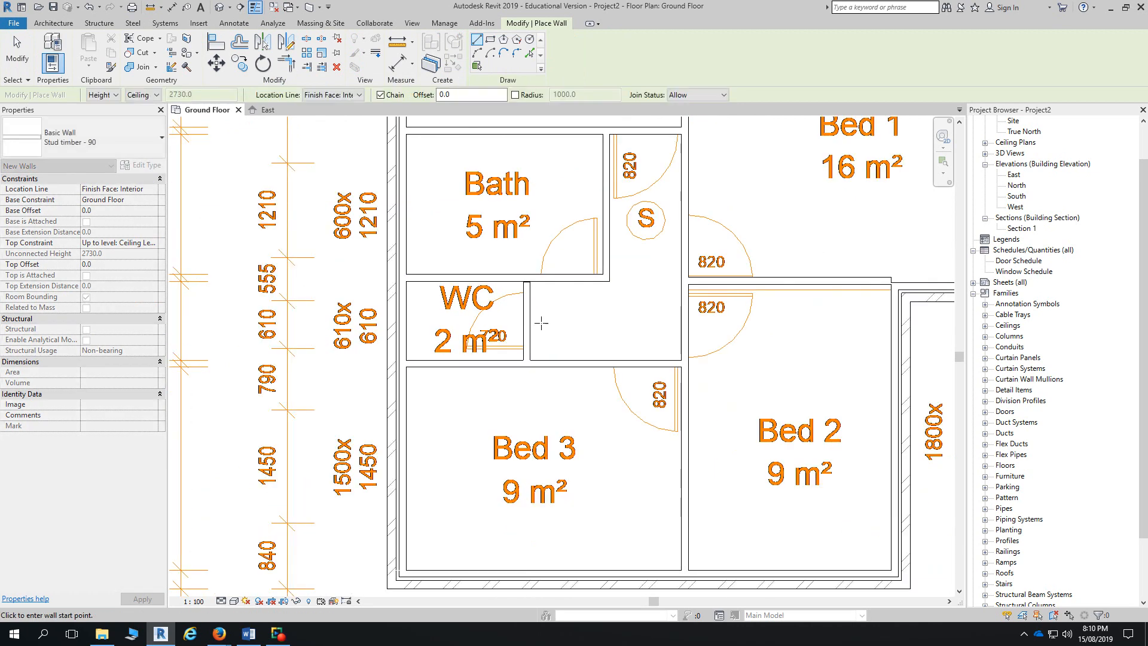
{"action": "middle_click_drag", "start_coordinate": [769, 287], "coordinate": [672, 574]}
- Draw stud walls beside the Kitchen's 720 door, vertical then across to the Living wall
{"action": "scroll", "coordinate": [665, 566], "scroll_direction": "down", "scroll_amount": 2}
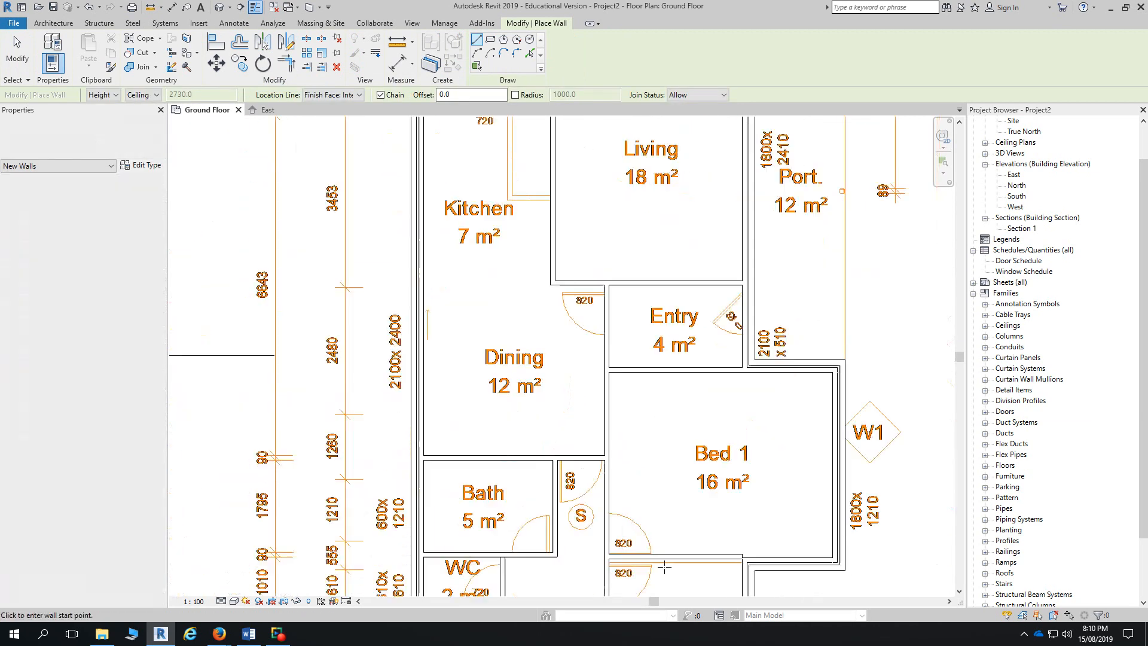
{"action": "scroll", "coordinate": [664, 567], "scroll_direction": "down", "scroll_amount": 1}
{"action": "scroll", "coordinate": [542, 199], "scroll_direction": "up", "scroll_amount": 2}
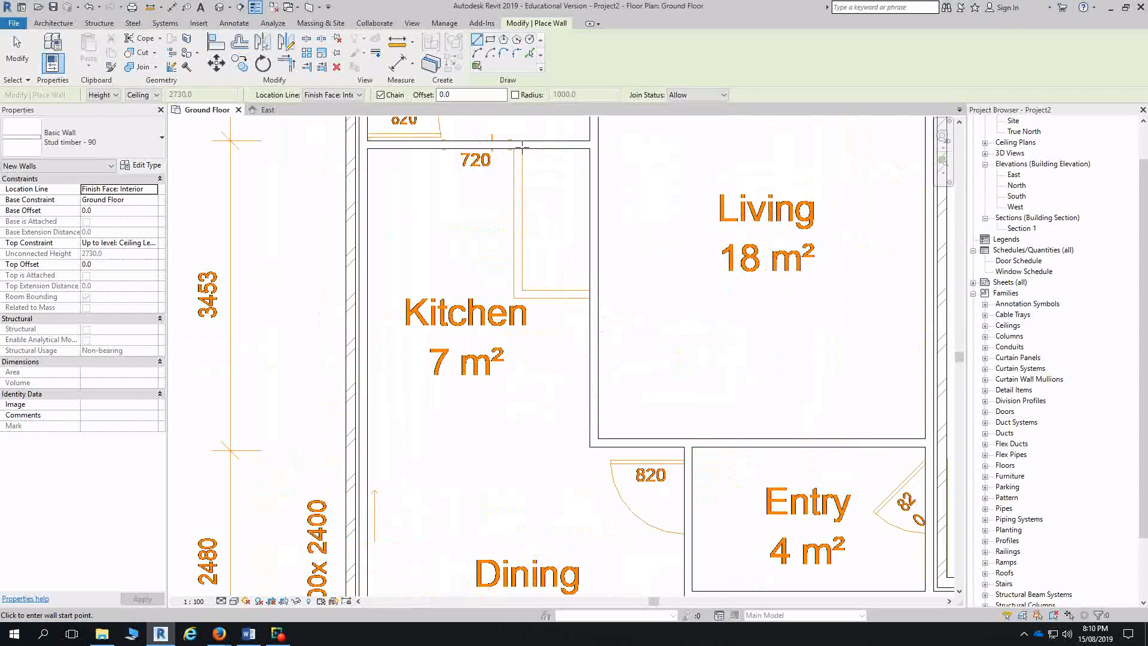
{"action": "left_click", "coordinate": [523, 149]}
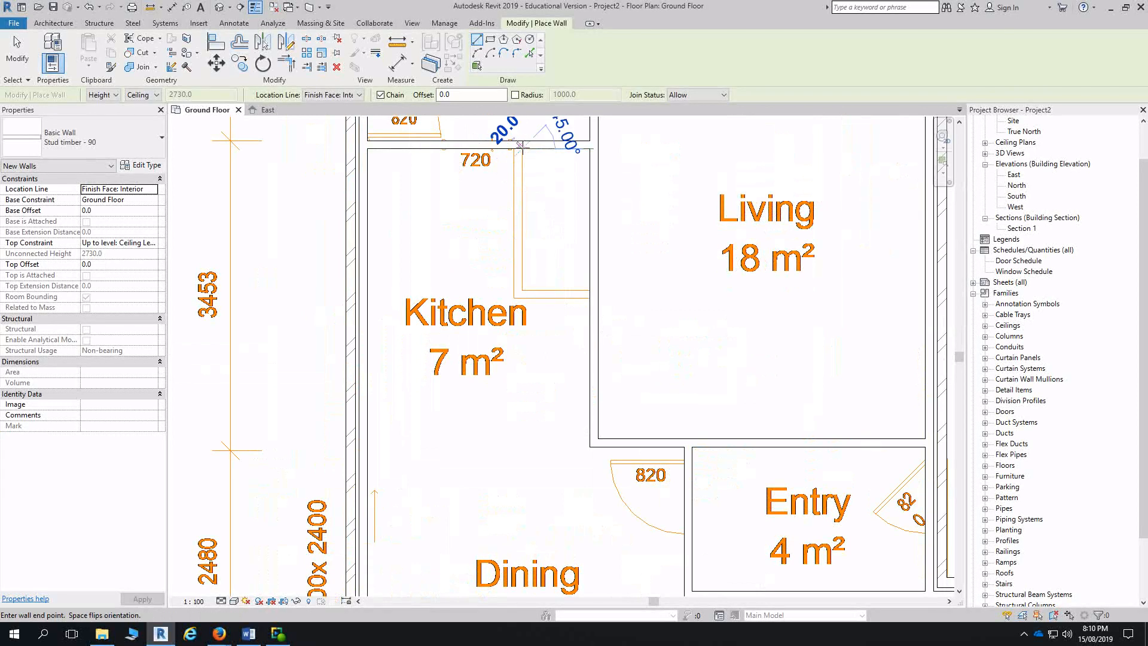
{"action": "left_click", "coordinate": [525, 291]}
{"action": "left_click", "coordinate": [590, 290]}
{"action": "key", "text": "Escape"}
{"action": "key", "text": "Escape"}
- Flip the new horizontal and vertical Kitchen walls to their other sides
{"action": "left_click", "coordinate": [564, 283]}
{"action": "key", "text": "space"}
{"action": "left_click", "coordinate": [537, 252]}
{"action": "left_click", "coordinate": [529, 255]}
{"action": "key", "text": "space"}
- Extend the WC's vertical partition up to the Bath wall, lengthening it to 1100
{"action": "scroll", "coordinate": [537, 400], "scroll_direction": "down", "scroll_amount": 2}
{"action": "middle_click_drag", "start_coordinate": [566, 468], "coordinate": [558, 248]}
{"action": "middle_click_drag", "start_coordinate": [527, 485], "coordinate": [536, 419]}
{"action": "scroll", "coordinate": [510, 474], "scroll_direction": "up", "scroll_amount": 4}
{"action": "left_click", "coordinate": [538, 452]}
{"action": "left_click", "coordinate": [541, 452]}
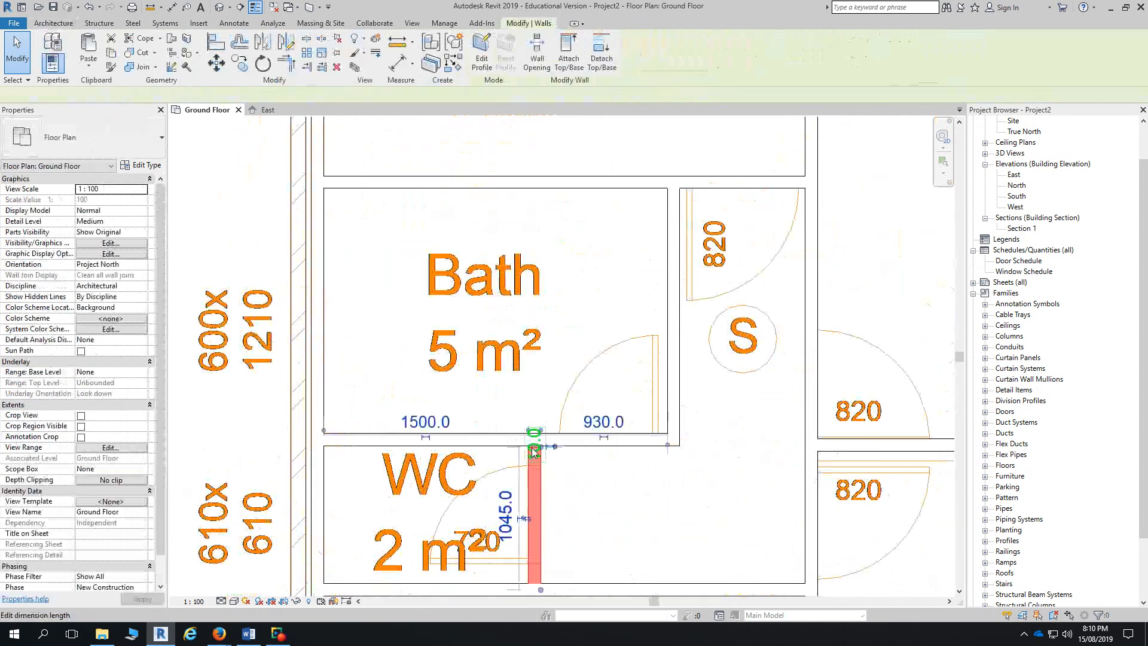
{"action": "left_click_drag", "start_coordinate": [540, 447], "coordinate": [541, 446]}
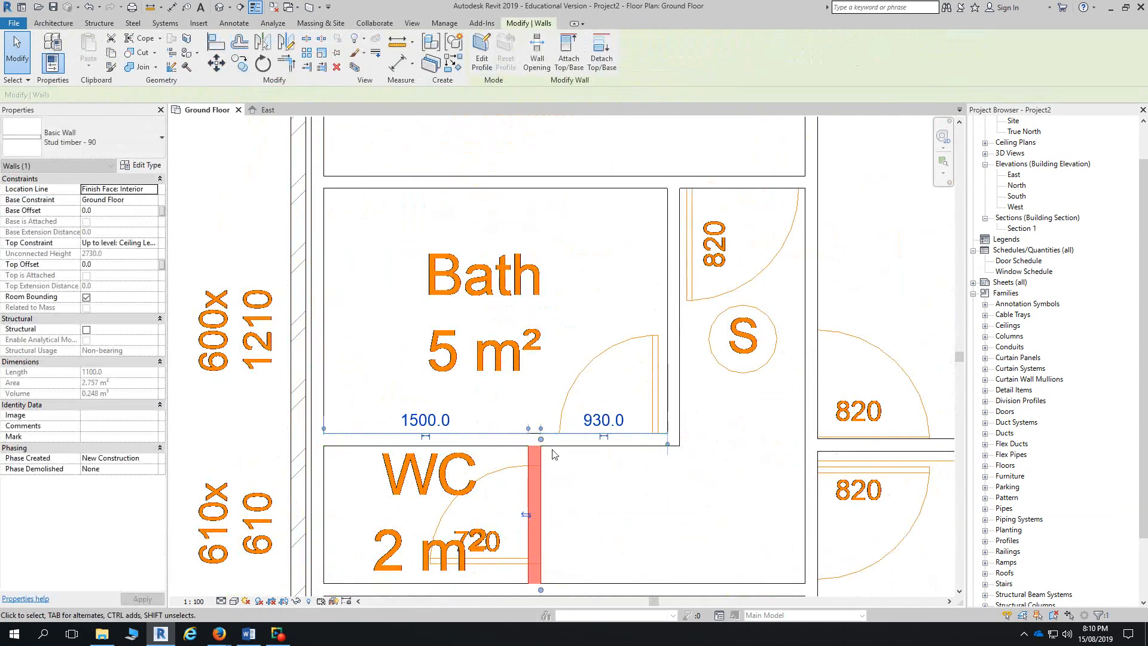
{"action": "scroll", "coordinate": [481, 461], "scroll_direction": "down", "scroll_amount": 2}
{"action": "key", "text": "Escape"}
{"action": "scroll", "coordinate": [657, 535], "scroll_direction": "down", "scroll_amount": 2}
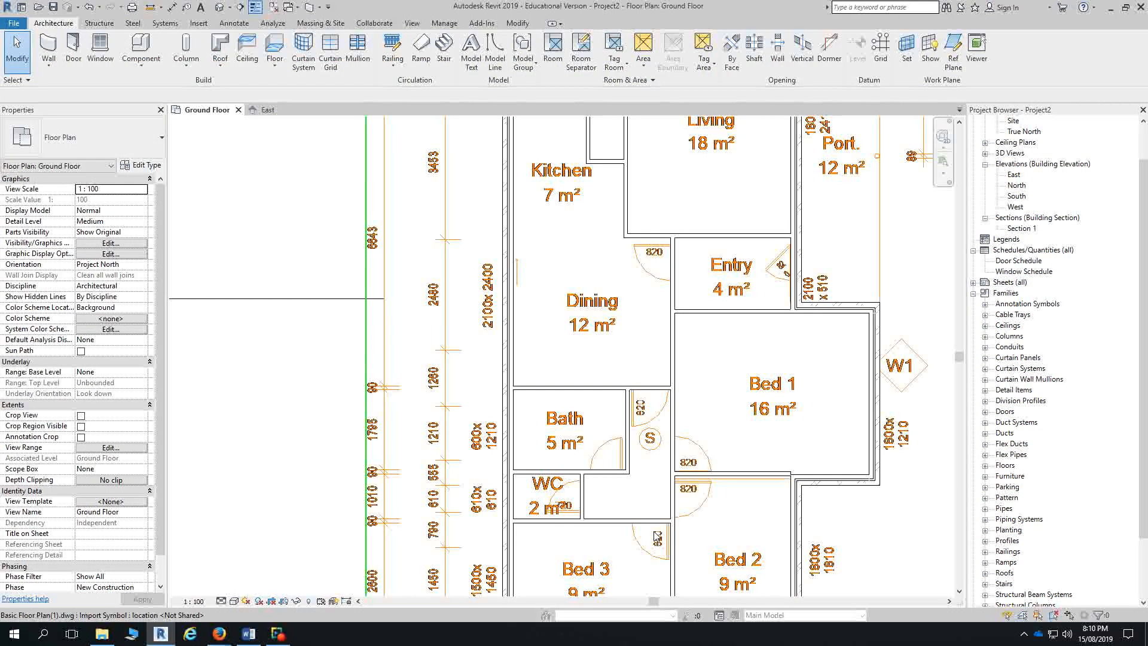
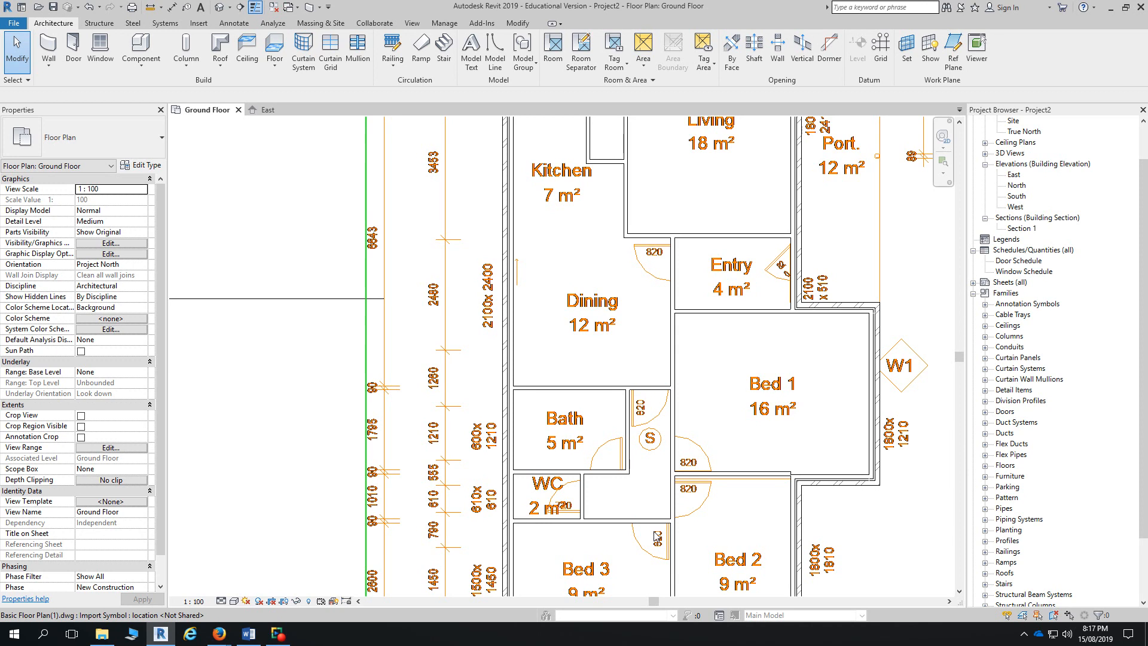
- Align the Bed 1/Bed 2 stud timber wall's face with the adjoining brick veneer wall face
{"action": "left_click", "coordinate": [760, 475]}
{"action": "scroll", "coordinate": [761, 477], "scroll_direction": "up", "scroll_amount": 3}
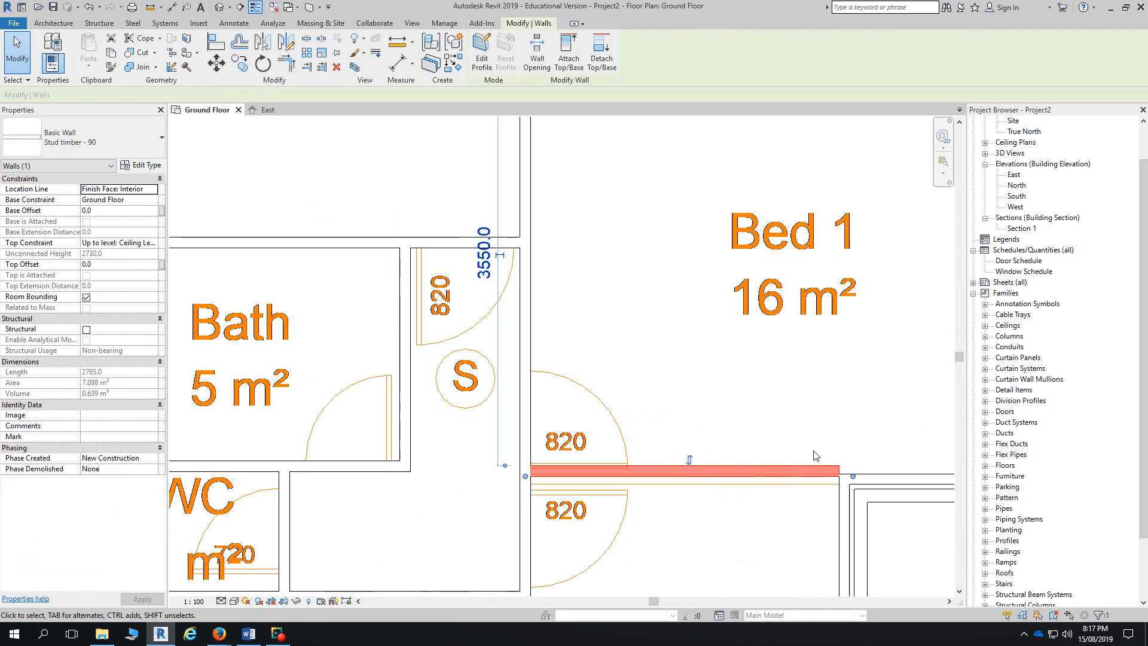
{"action": "scroll", "coordinate": [841, 480], "scroll_direction": "up", "scroll_amount": 3}
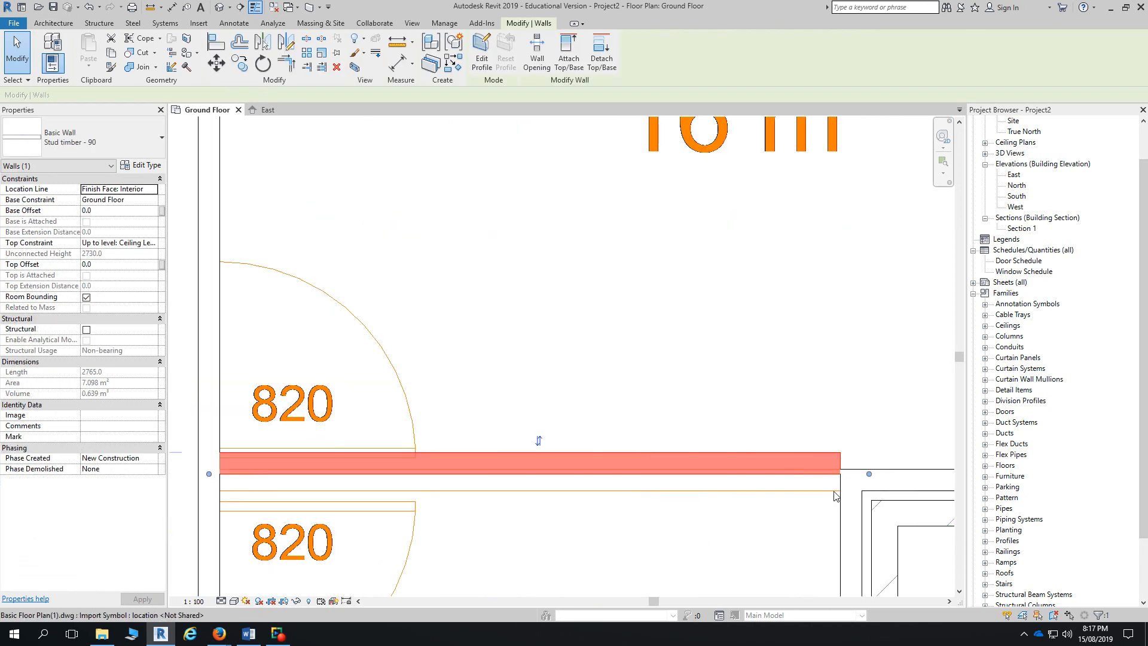
{"action": "left_click", "coordinate": [216, 41]}
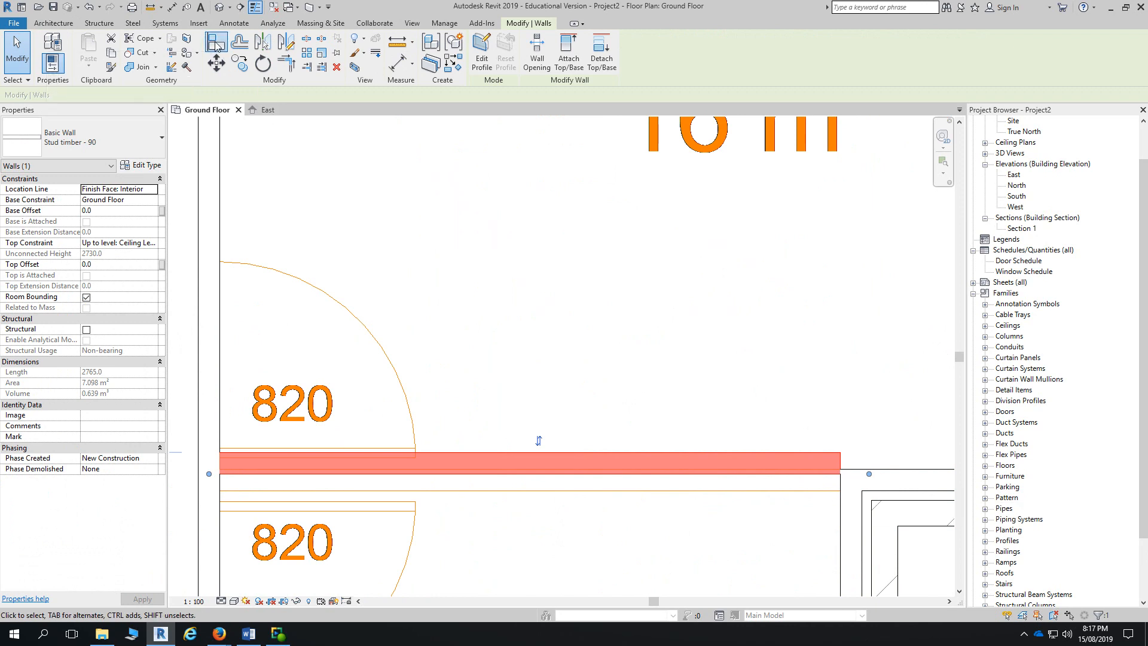
{"action": "left_click", "coordinate": [874, 469]}
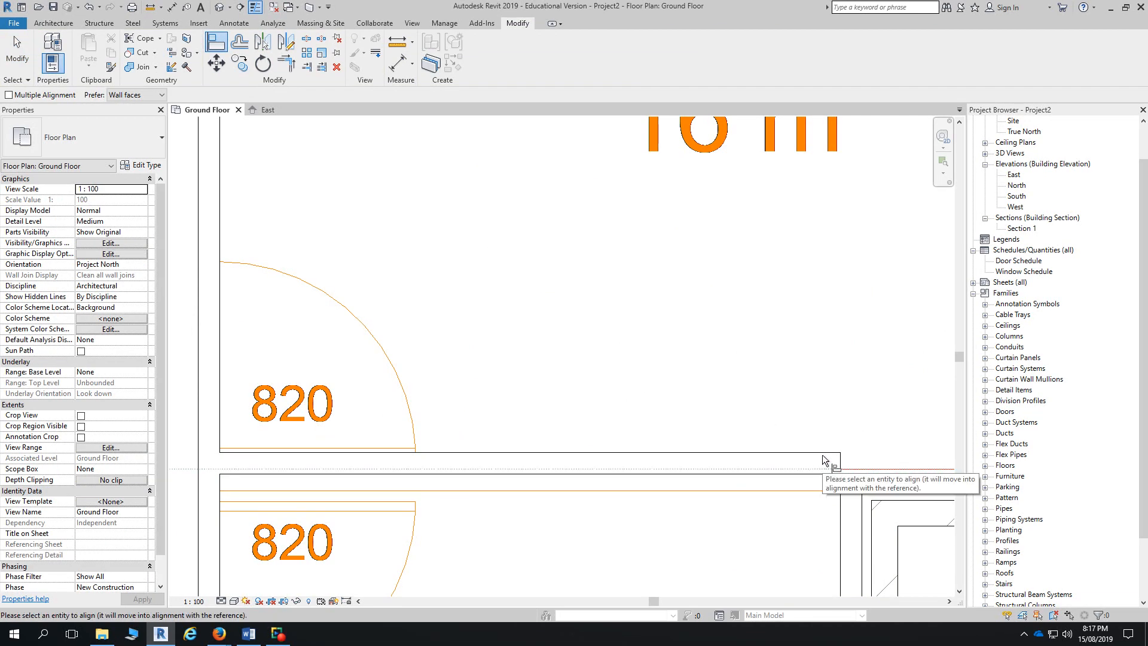
{"action": "left_click", "coordinate": [805, 453]}
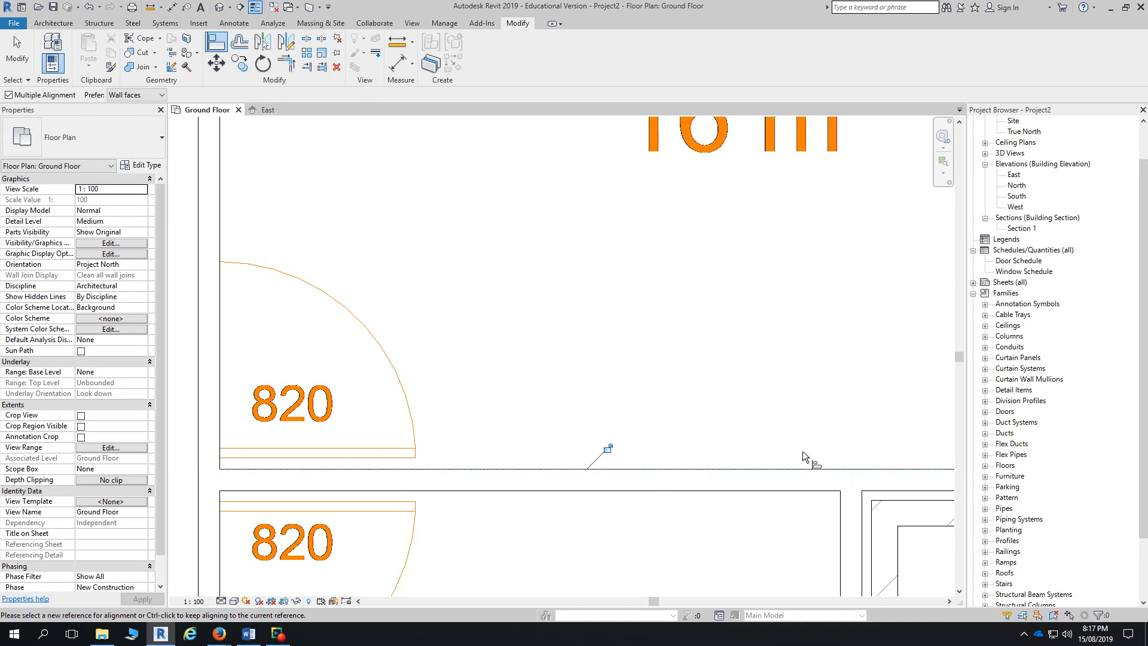
{"action": "key", "text": "Escape"}
{"action": "key", "text": "Escape"}
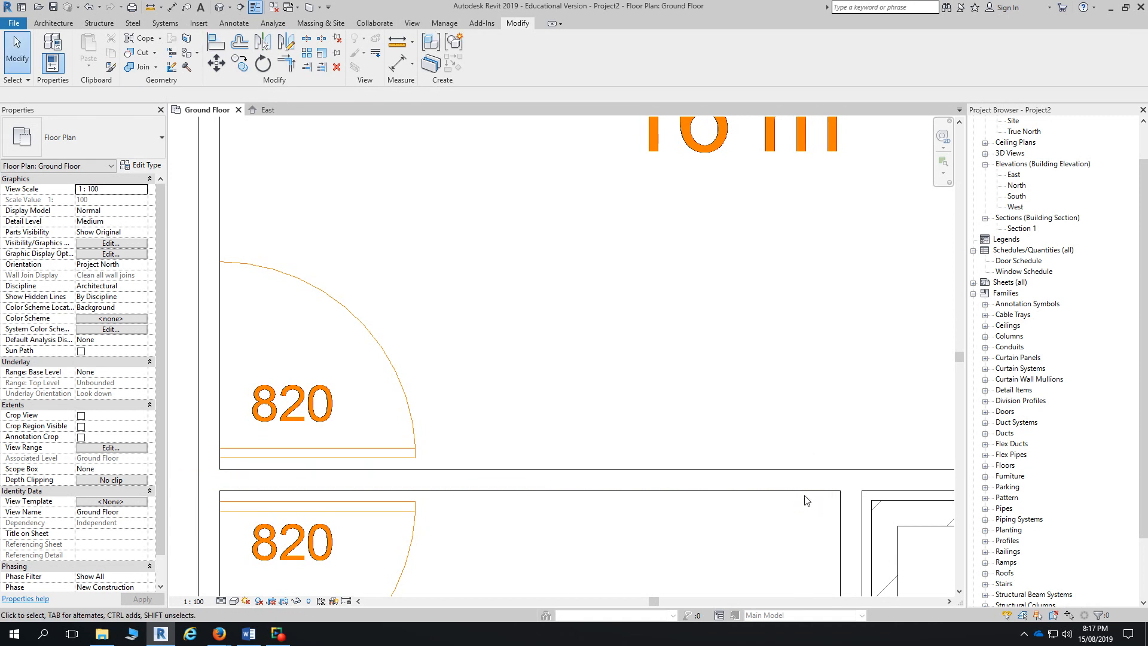
{"action": "left_click", "coordinate": [833, 491]}
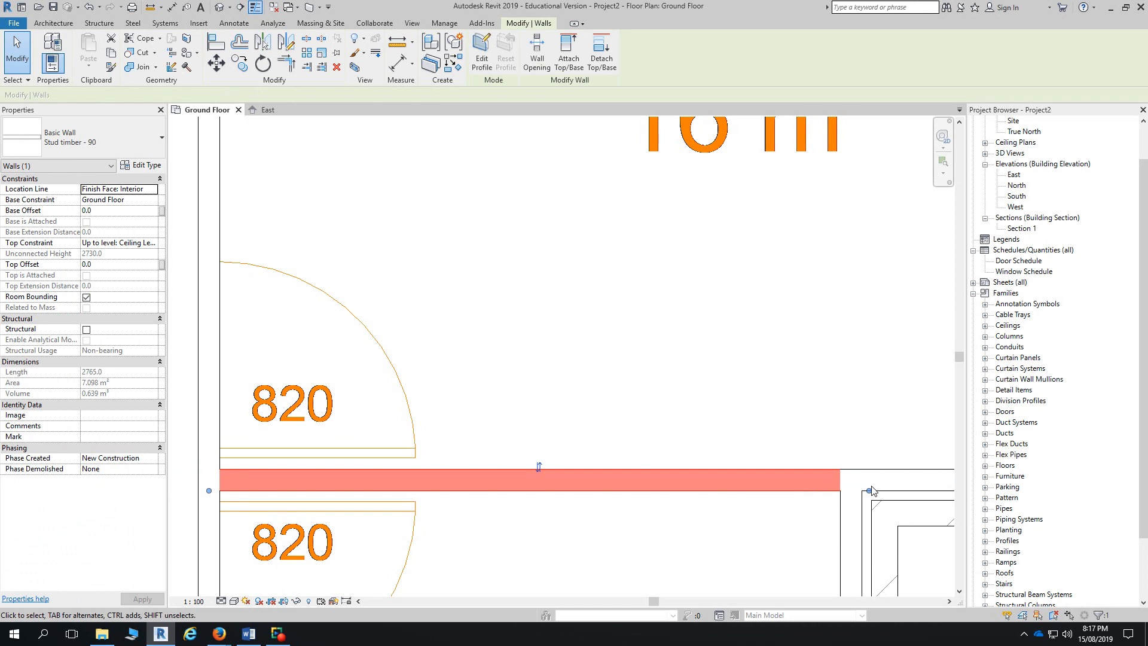
{"action": "scroll", "coordinate": [836, 490], "scroll_direction": "down", "scroll_amount": 5}
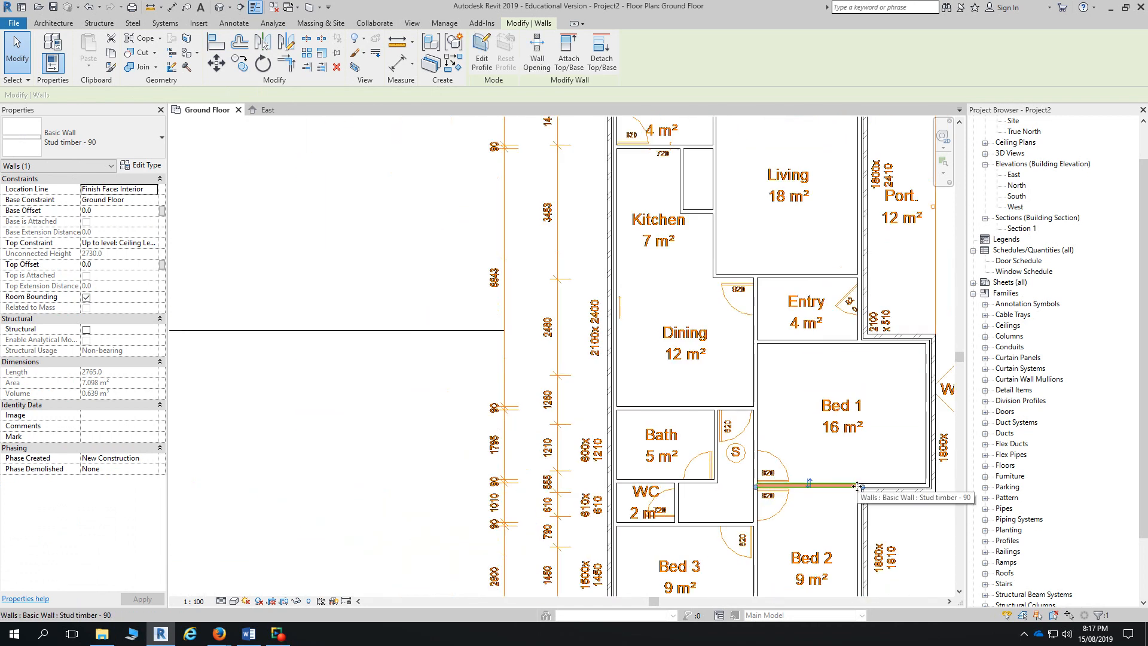
- Drag the Bed 1/Bed 2 wall's end to the brick veneer wall, lengthening it from 2340 to 2765
{"action": "scroll", "coordinate": [890, 519], "scroll_direction": "up", "scroll_amount": 3}
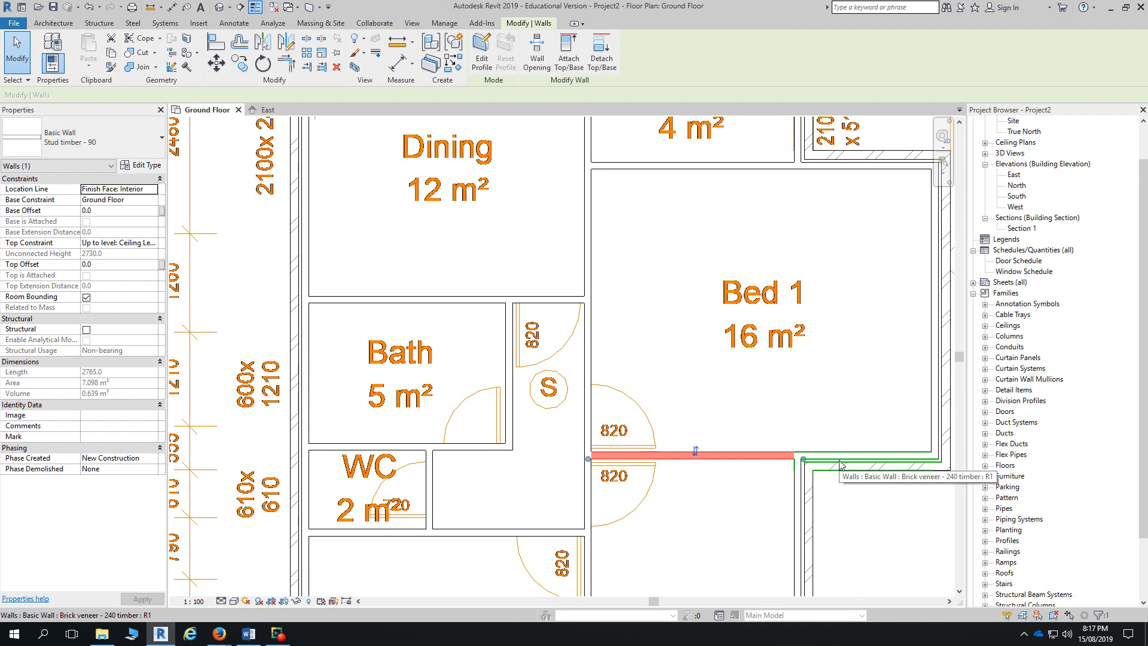
{"action": "left_click_drag", "start_coordinate": [803, 460], "coordinate": [772, 460]}
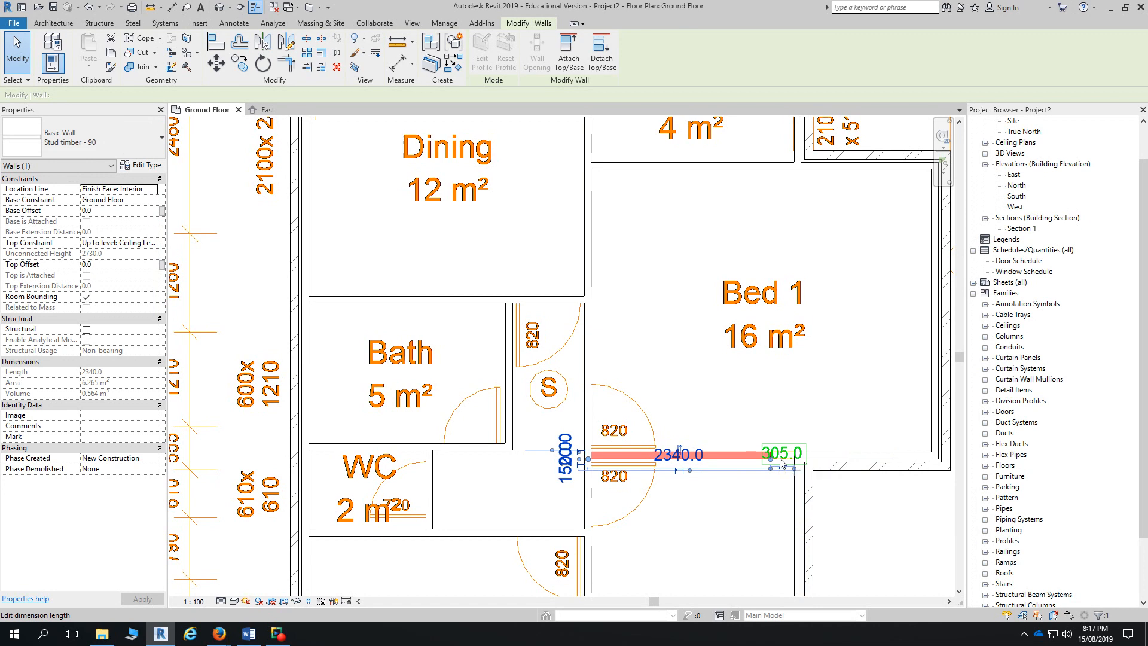
{"action": "scroll", "coordinate": [775, 460], "scroll_direction": "up", "scroll_amount": 3}
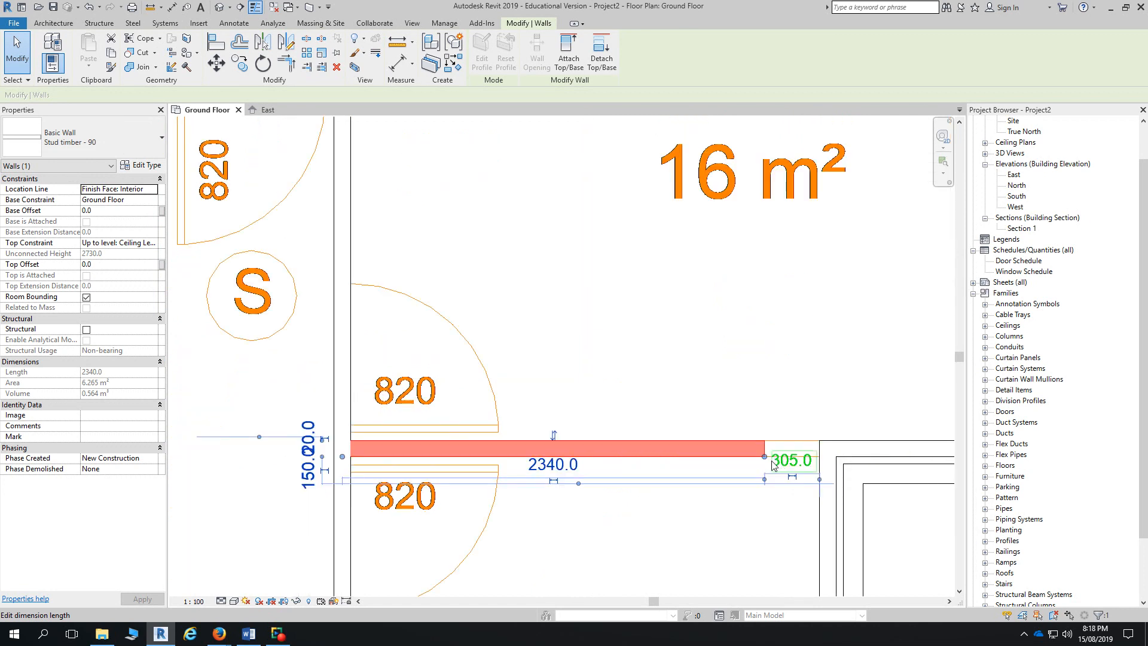
{"action": "left_click_drag", "start_coordinate": [759, 461], "coordinate": [820, 457]}
{"action": "left_click", "coordinate": [762, 458]}
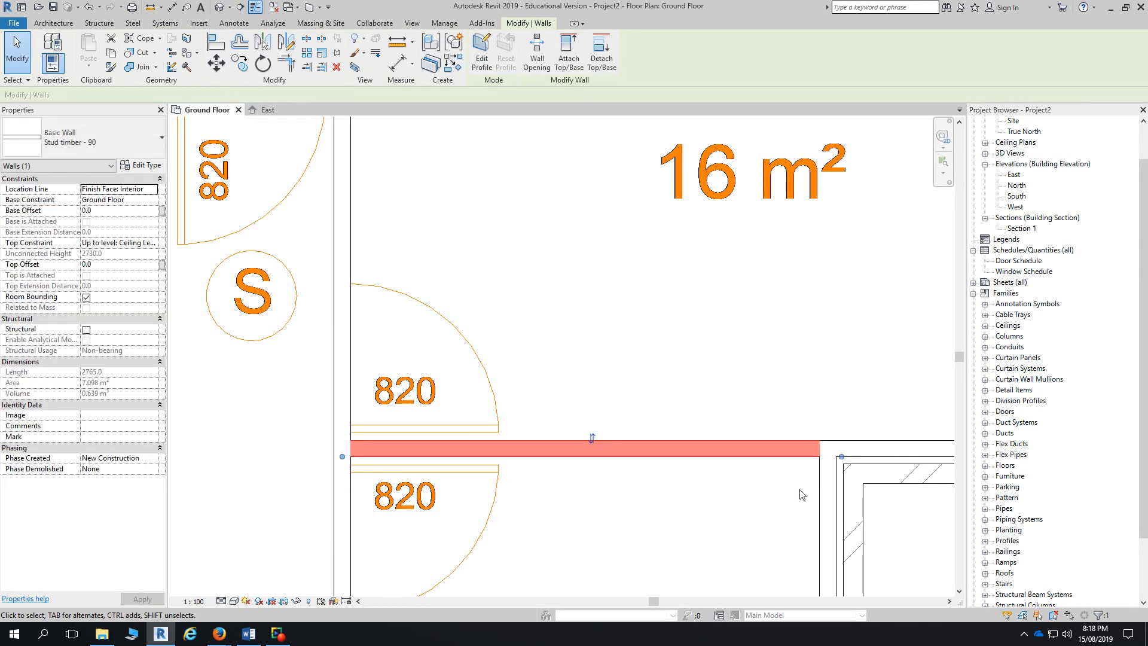
{"action": "scroll", "coordinate": [620, 483], "scroll_direction": "down", "scroll_amount": 5}
- Deselect the wall and zoom out and back in to review the whole Ground Floor plan
{"action": "left_click", "coordinate": [735, 532]}
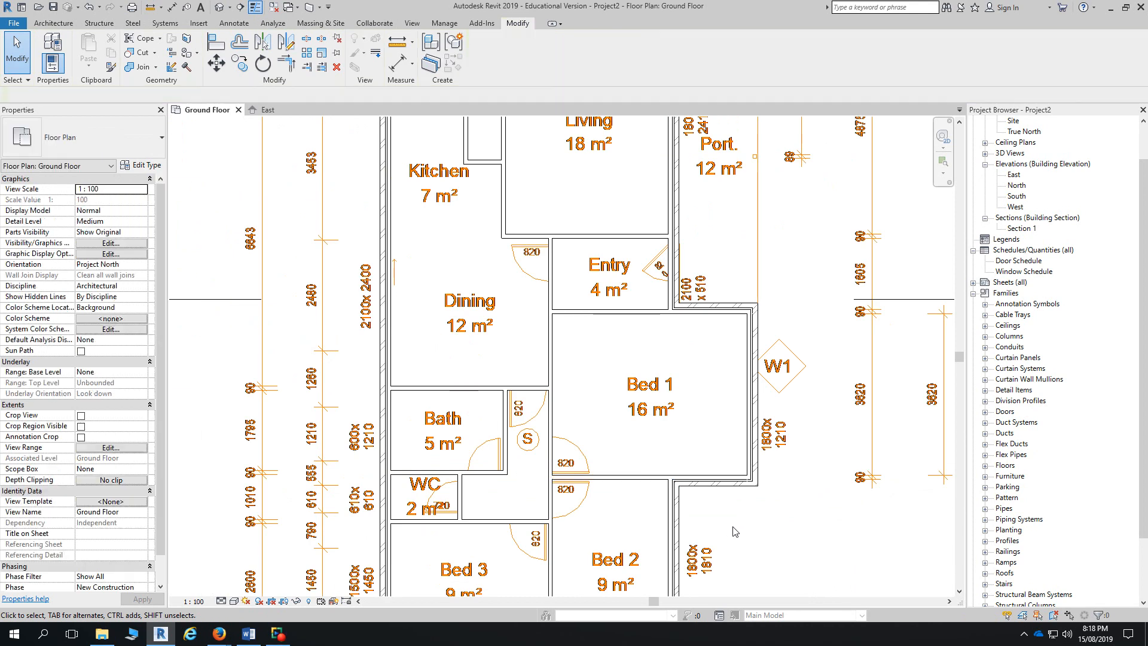
{"action": "scroll", "coordinate": [645, 478], "scroll_direction": "down", "scroll_amount": 3}
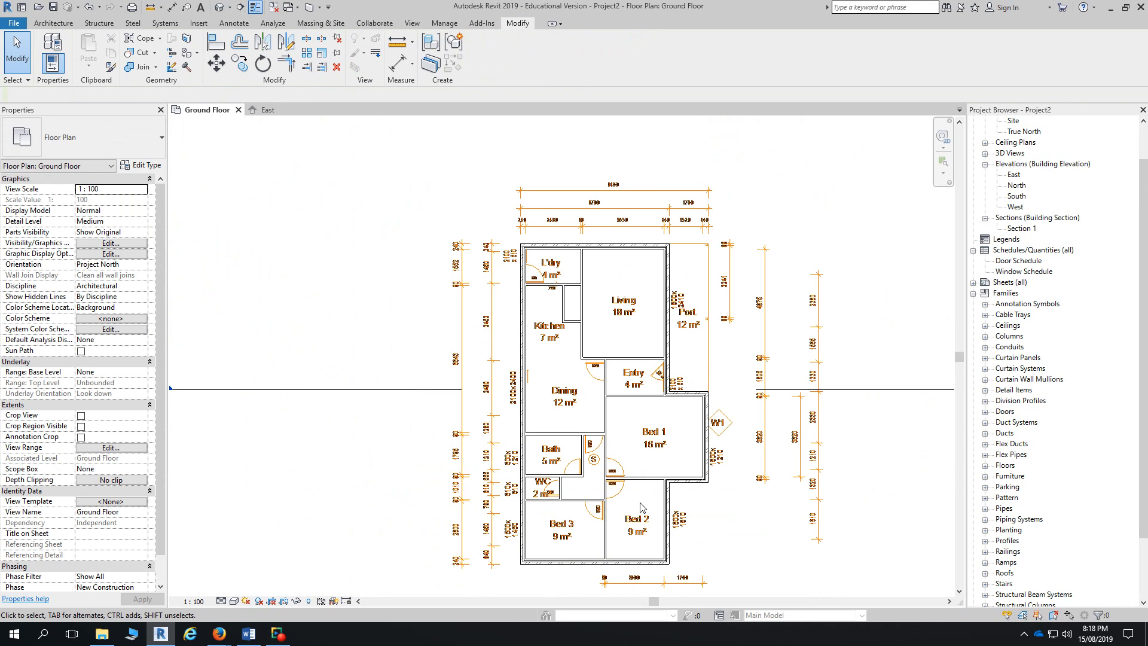
{"action": "scroll", "coordinate": [577, 471], "scroll_direction": "up", "scroll_amount": 3}
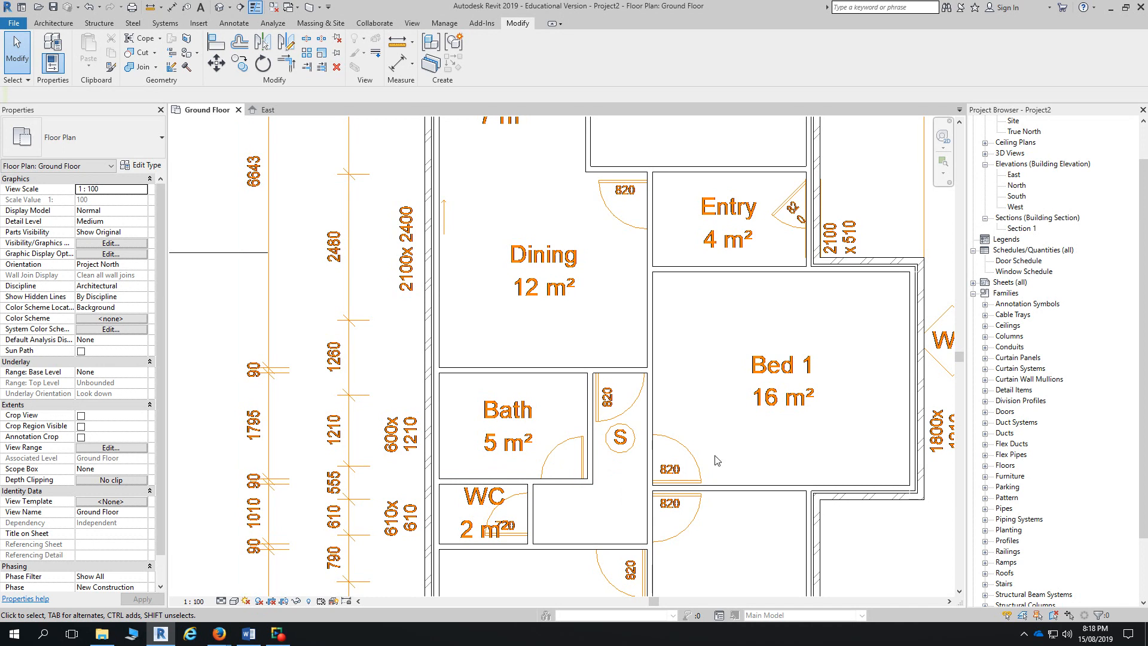
{"action": "scroll", "coordinate": [867, 369], "scroll_direction": "down", "scroll_amount": 3}
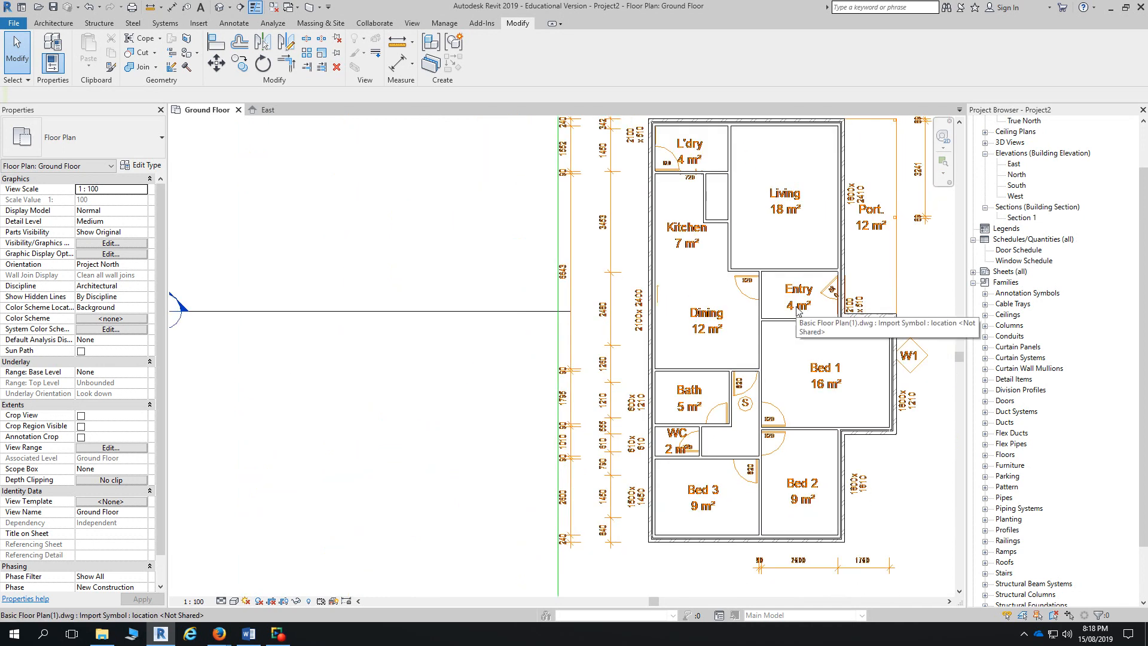
{"action": "scroll", "coordinate": [696, 173], "scroll_direction": "up", "scroll_amount": 3}
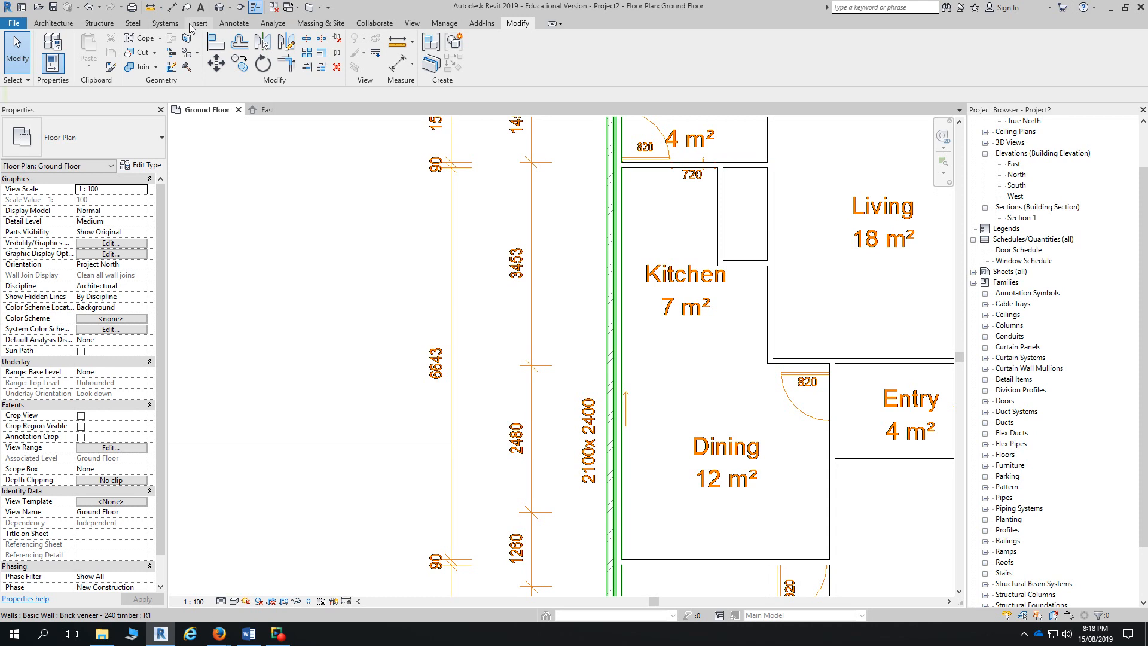
{"action": "left_click", "coordinate": [66, 25]}
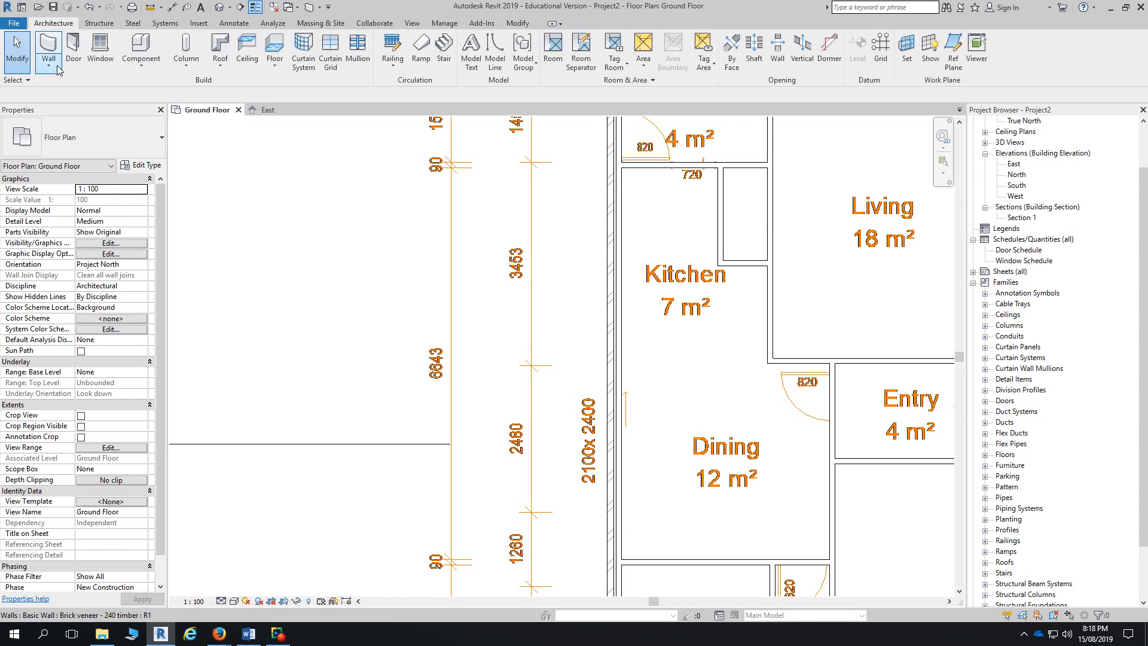
- Load the Single - Timber Frame (AUS) door family from the library's Doors folder
{"action": "left_click", "coordinate": [73, 47]}
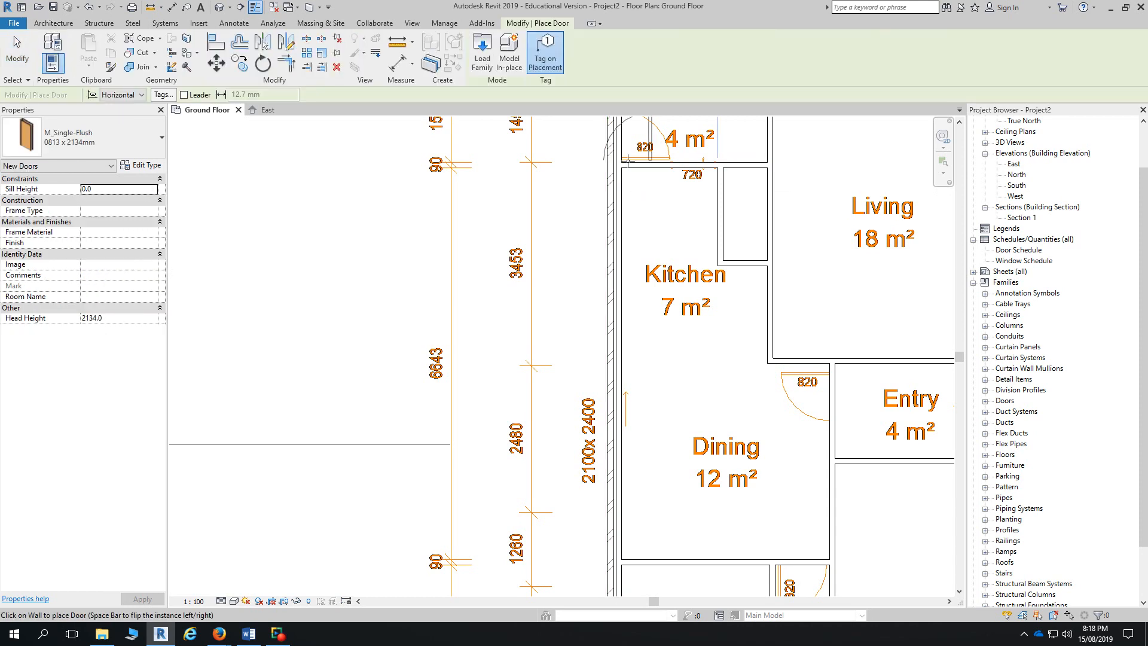
{"action": "left_click", "coordinate": [489, 68]}
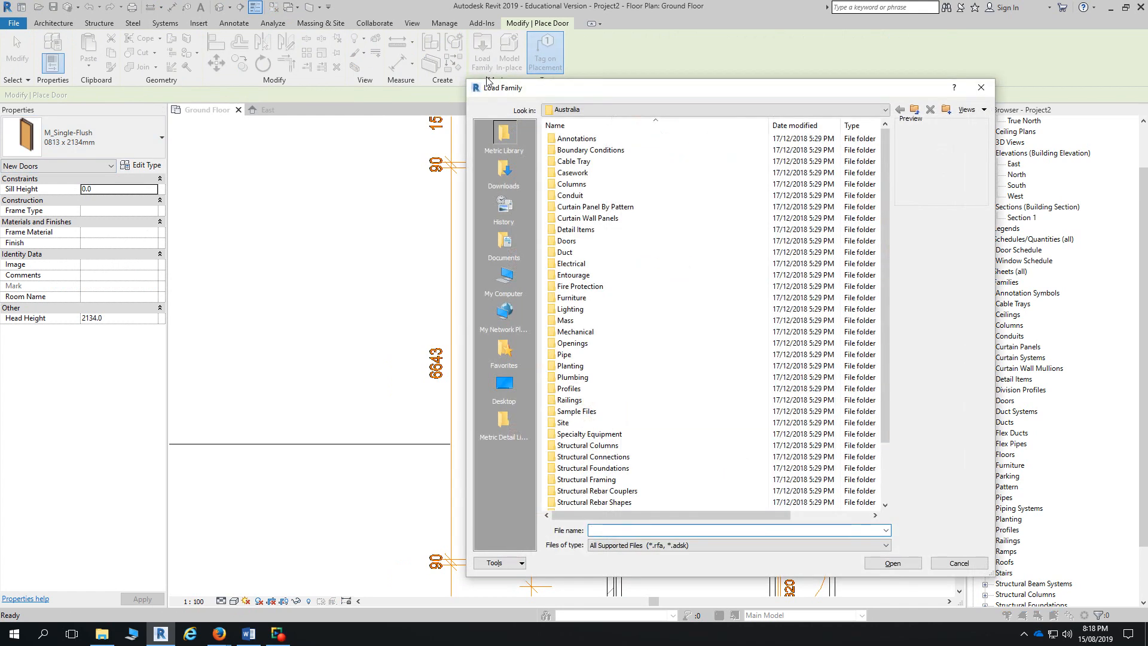
{"action": "double_click", "coordinate": [573, 240]}
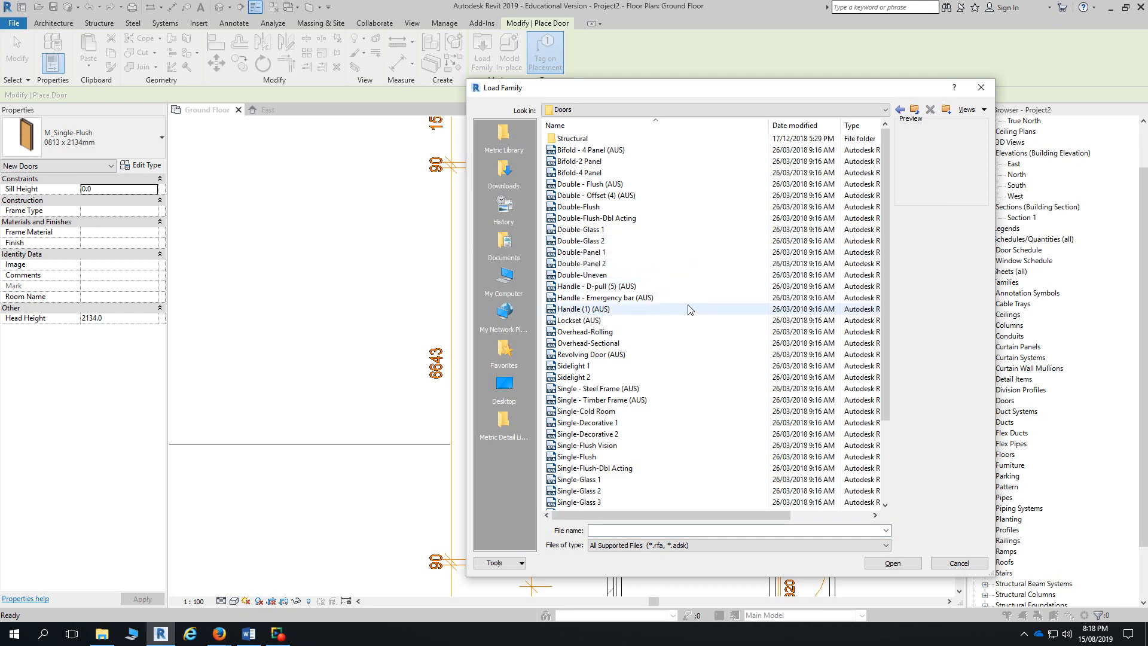
{"action": "left_click", "coordinate": [594, 400]}
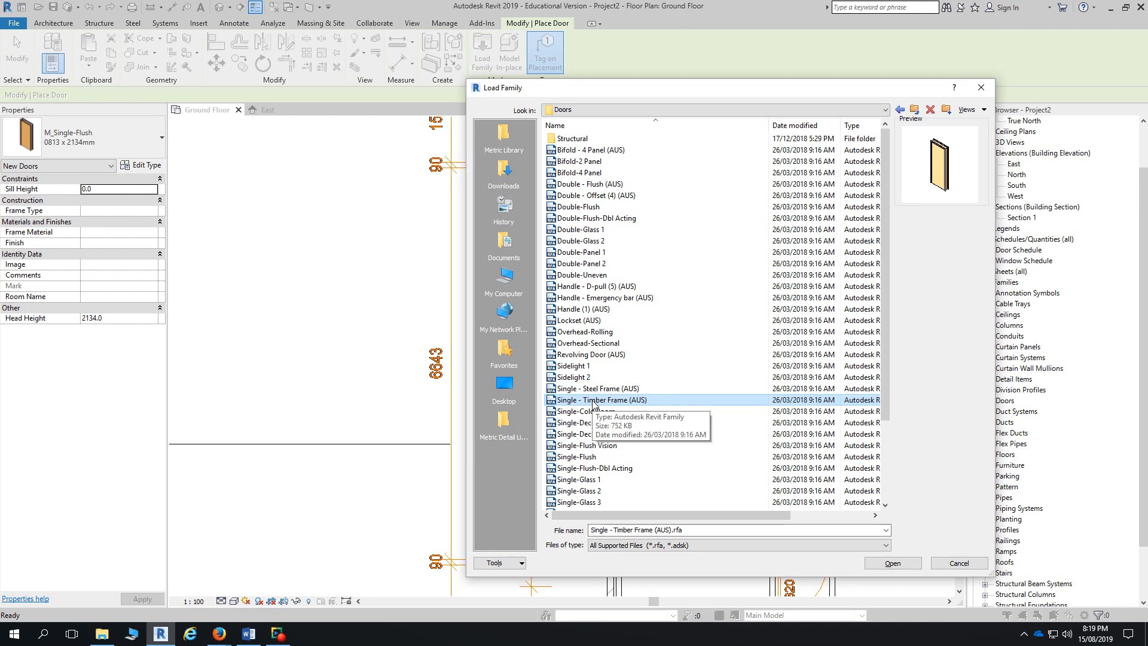
{"action": "left_click", "coordinate": [897, 566]}
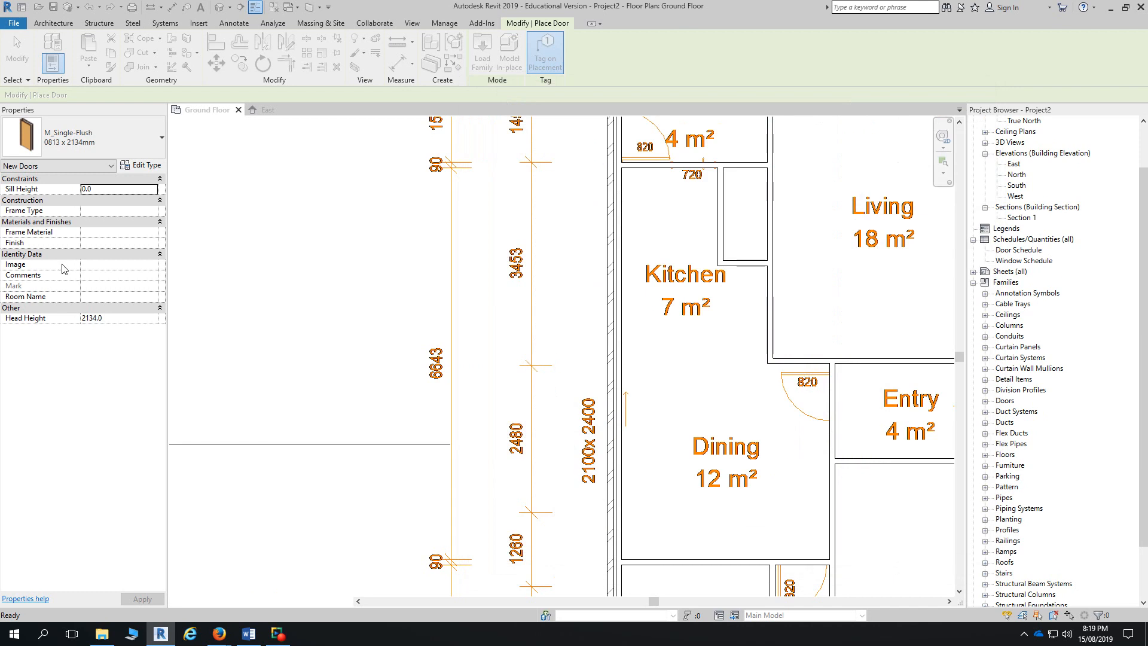
{"action": "left_click", "coordinate": [108, 136]}
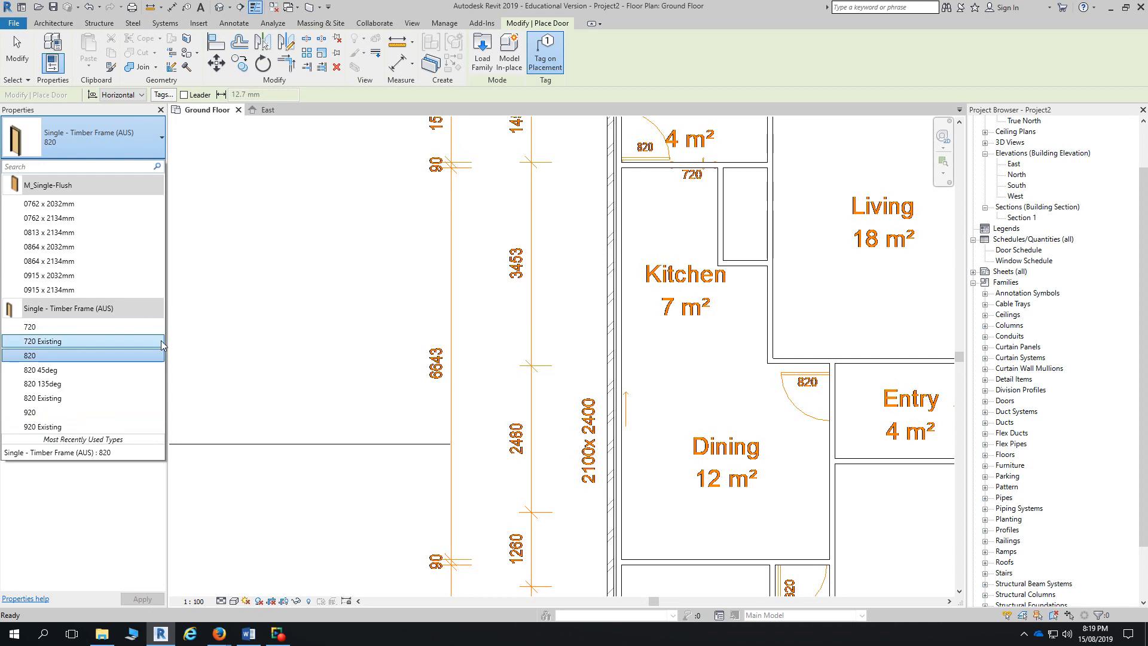
- With the 820 type, place flipped door 2 in the Dining/Bath wall
{"action": "left_click", "coordinate": [74, 358]}
{"action": "scroll", "coordinate": [830, 388], "scroll_direction": "up", "scroll_amount": 2}
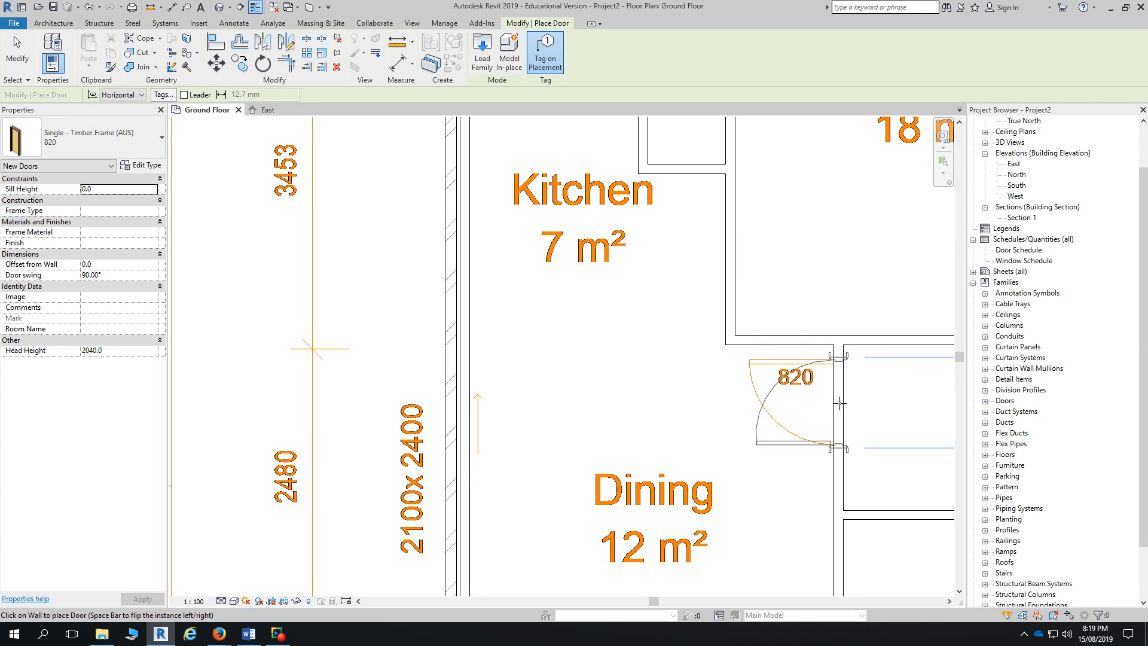
{"action": "key", "text": "space"}
{"action": "key", "text": "space"}
{"action": "key", "text": "space"}
{"action": "key", "text": "space"}
{"action": "key", "text": "space"}
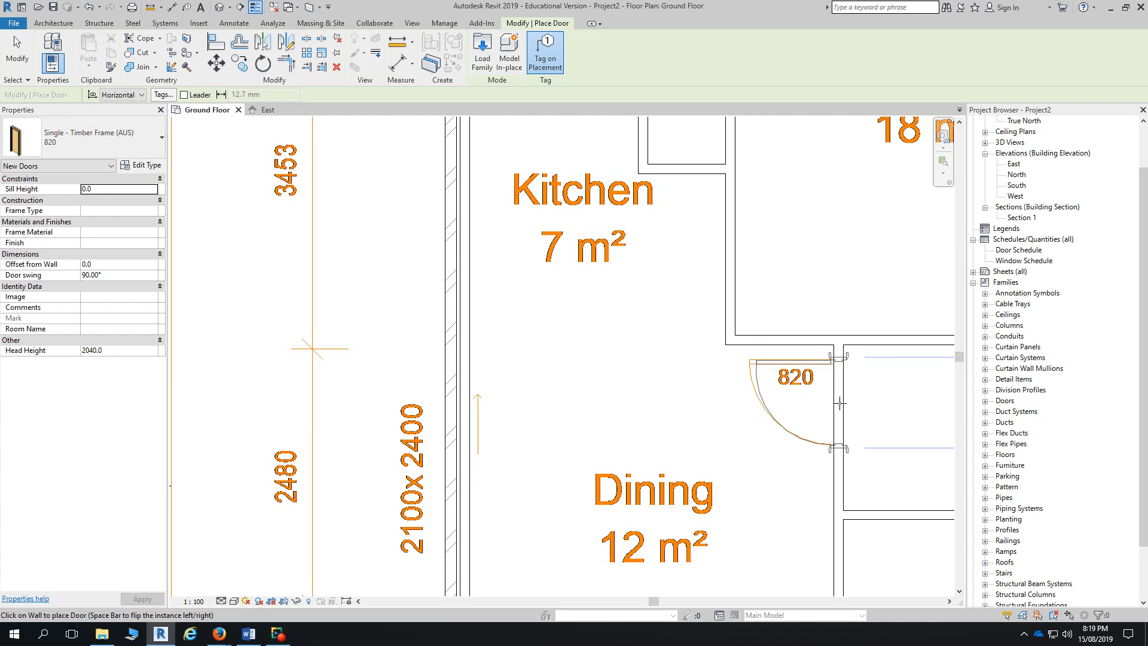
{"action": "left_click", "coordinate": [840, 404]}
{"action": "scroll", "coordinate": [735, 487], "scroll_direction": "down", "scroll_amount": 1}
{"action": "middle_click_drag", "start_coordinate": [704, 436], "coordinate": [695, 330]}
{"action": "scroll", "coordinate": [695, 330], "scroll_direction": "down", "scroll_amount": 1}
{"action": "scroll", "coordinate": [688, 413], "scroll_direction": "up", "scroll_amount": 2}
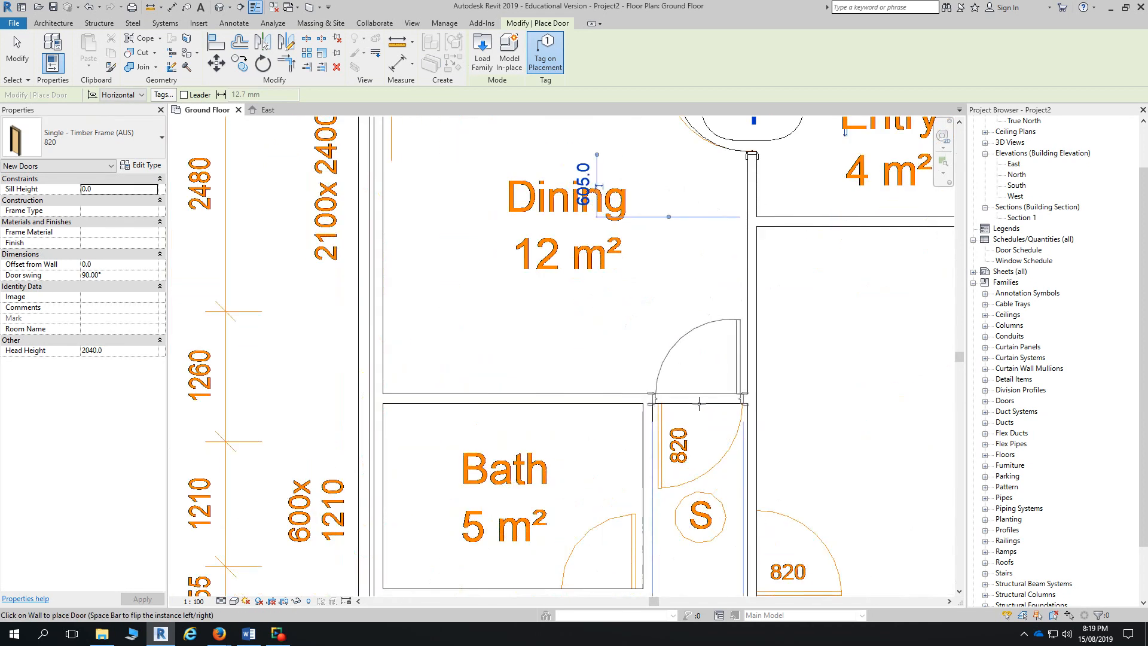
{"action": "key", "text": "space"}
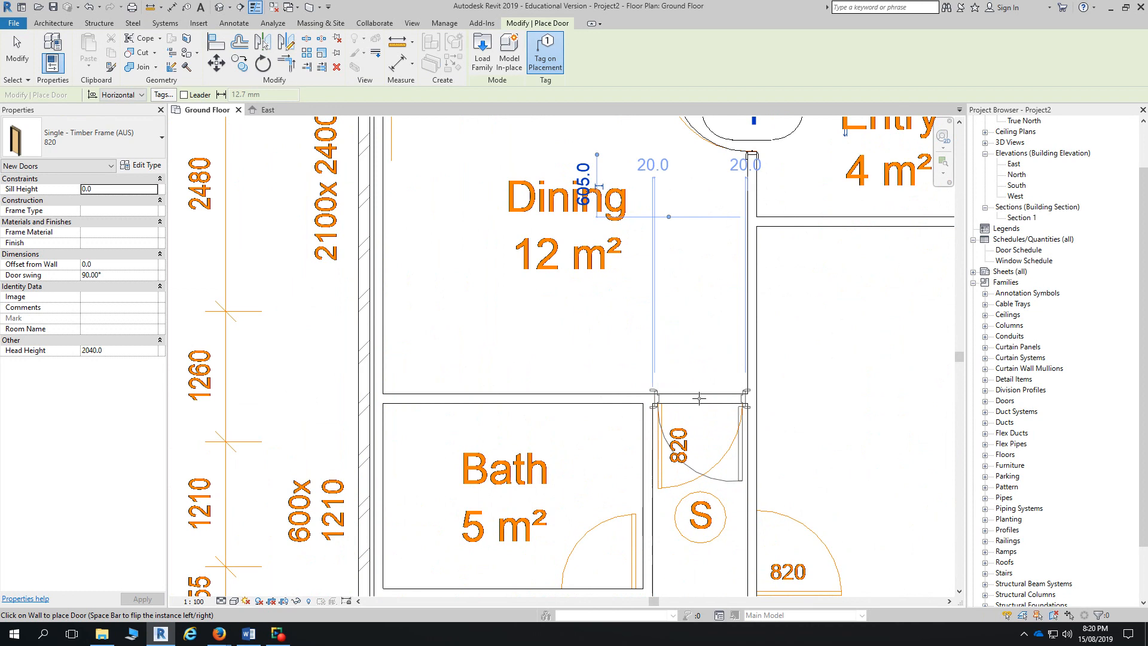
{"action": "key", "text": "space"}
{"action": "left_click", "coordinate": [699, 398]}
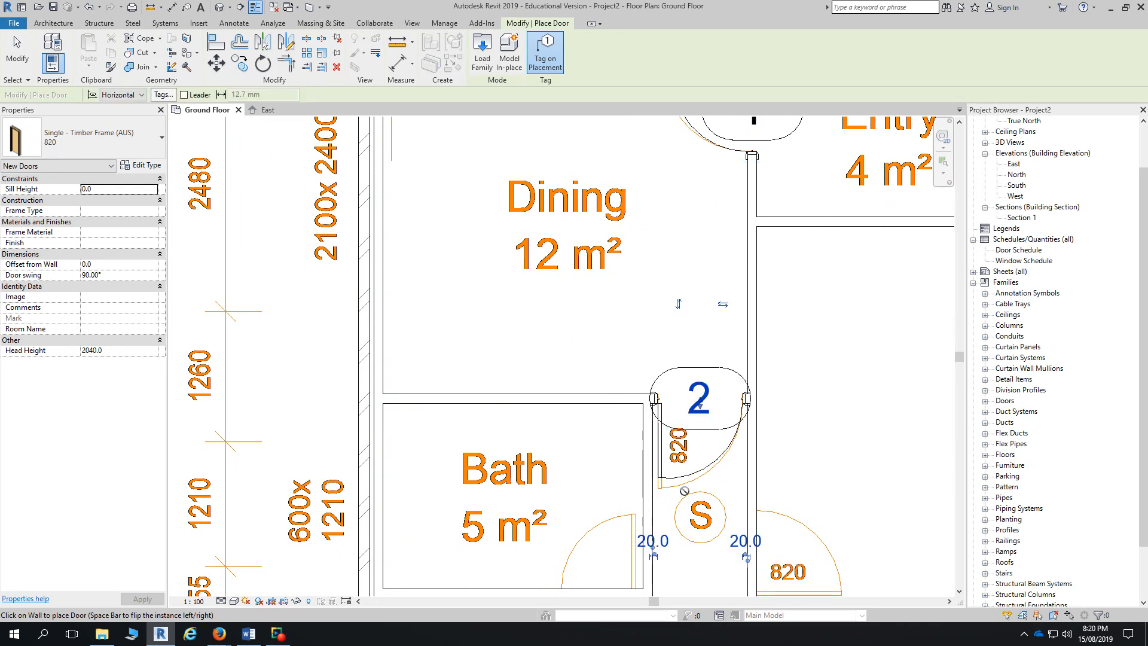
- Place door 3 in the wall beside the S circle and align it with the wall line
{"action": "middle_click_drag", "start_coordinate": [730, 351], "coordinate": [565, 269]}
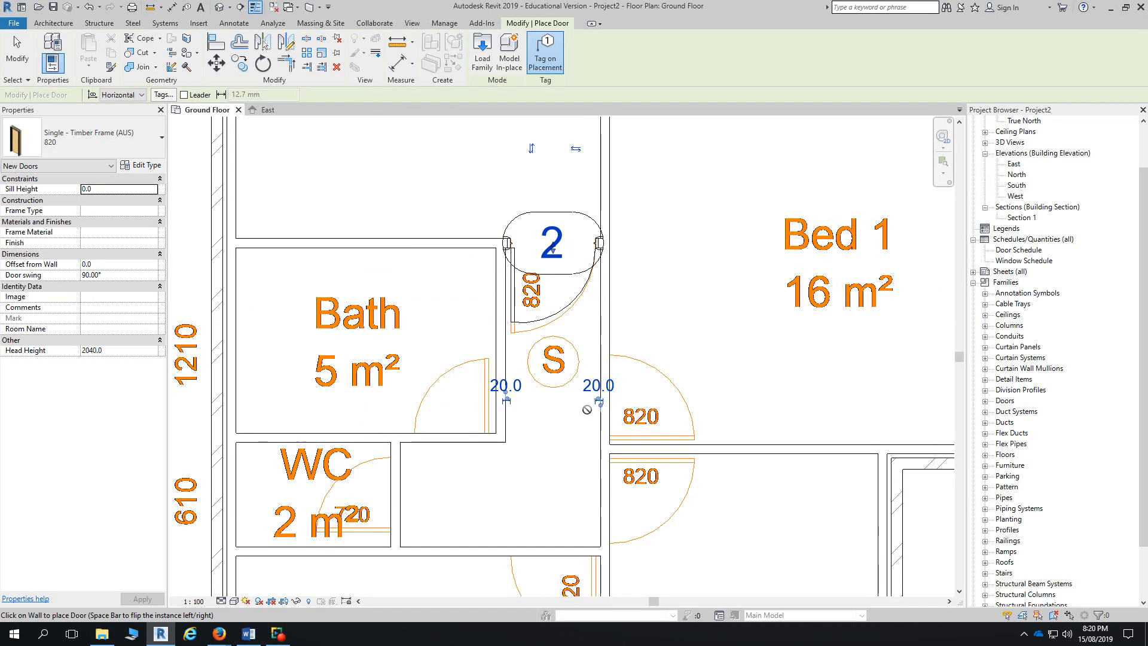
{"action": "scroll", "coordinate": [607, 421], "scroll_direction": "up", "scroll_amount": 4}
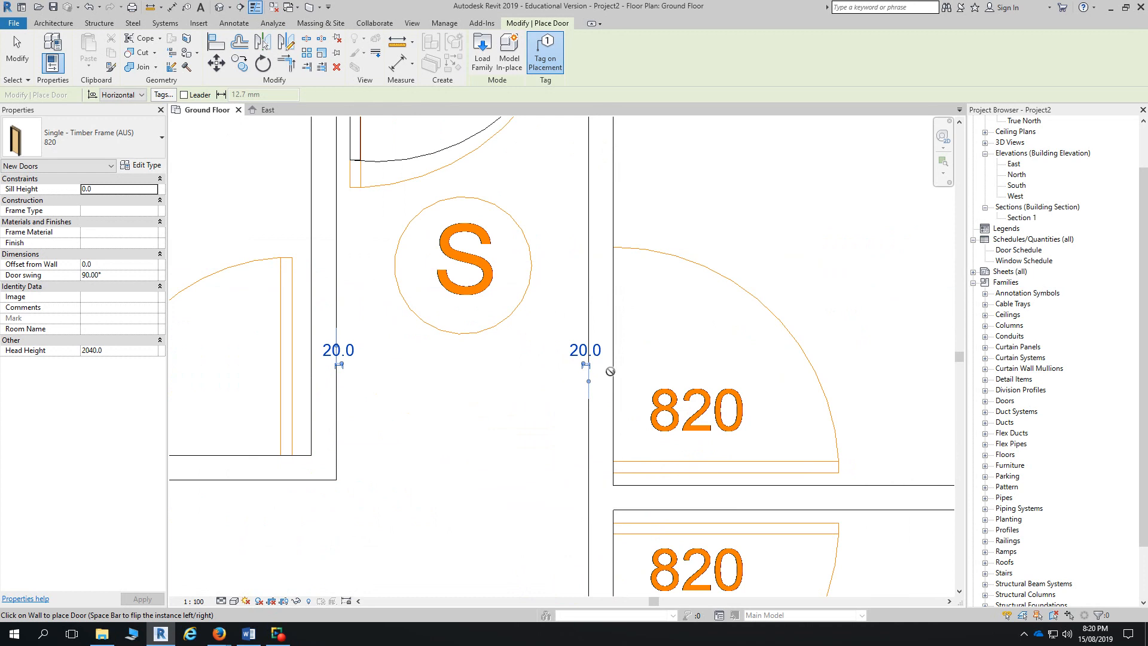
{"action": "left_click", "coordinate": [587, 219]}
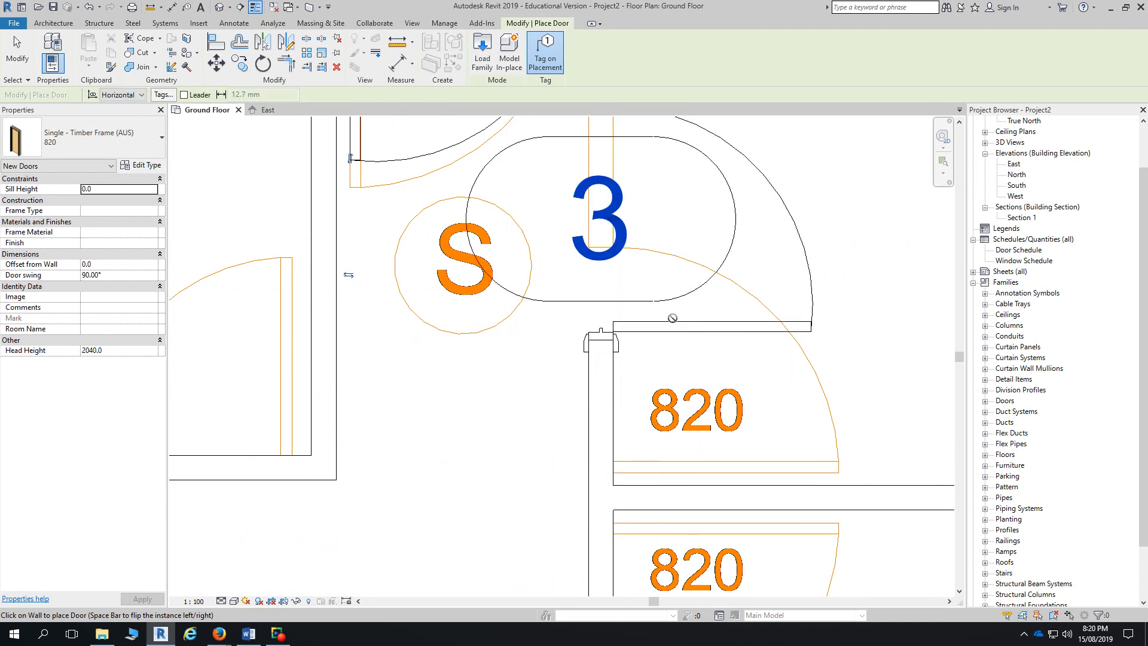
{"action": "left_click", "coordinate": [219, 42]}
{"action": "left_click", "coordinate": [738, 472]}
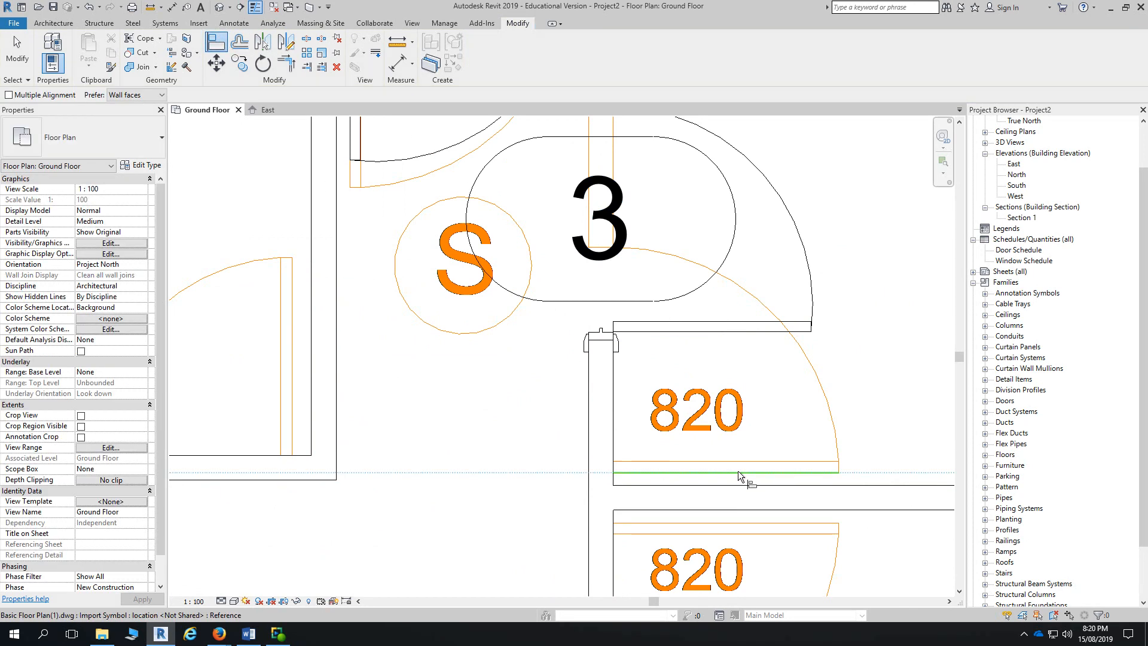
{"action": "left_click", "coordinate": [720, 332]}
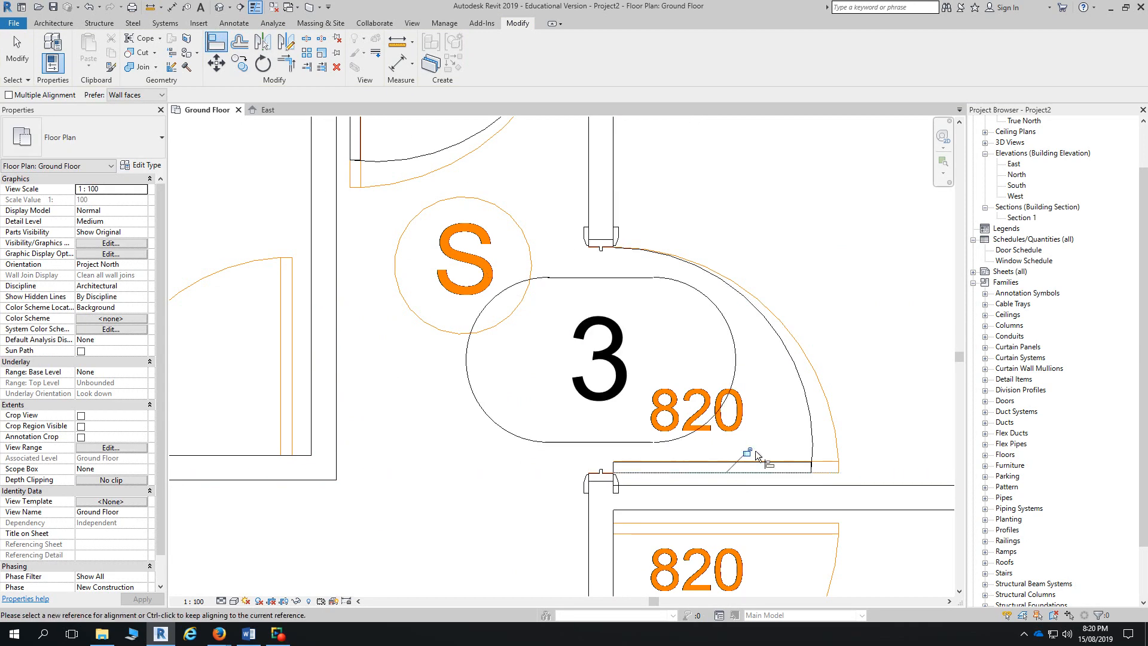
{"action": "scroll", "coordinate": [755, 450], "scroll_direction": "down", "scroll_amount": 2}
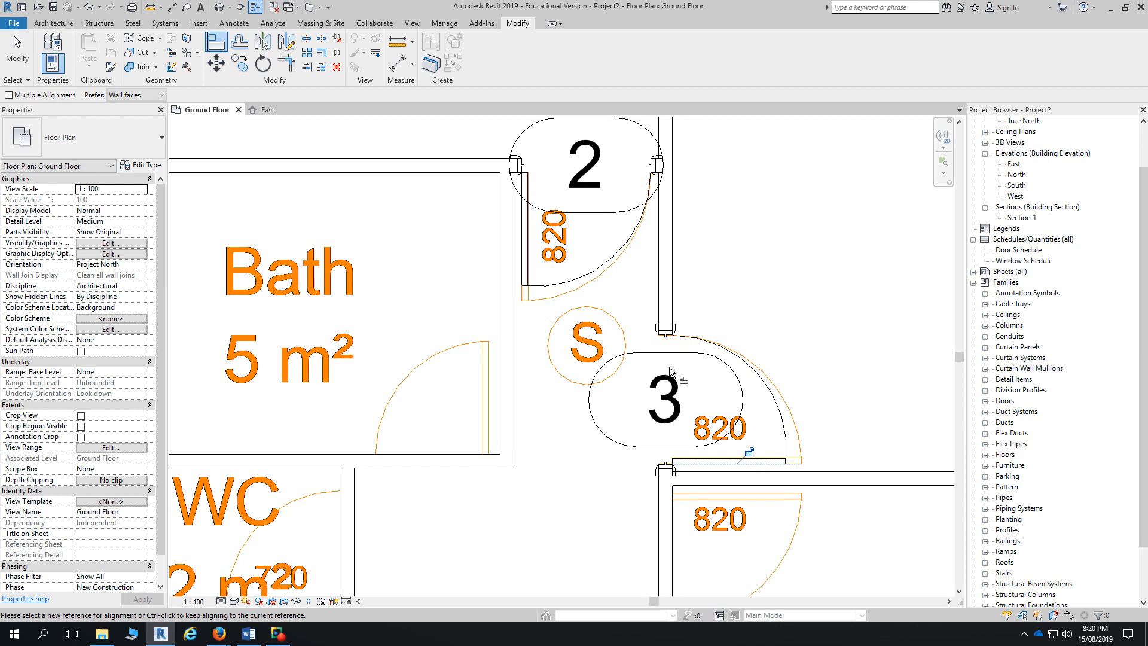
{"action": "scroll", "coordinate": [684, 537], "scroll_direction": "down", "scroll_amount": 4}
{"action": "middle_click_drag", "start_coordinate": [684, 539], "coordinate": [670, 281]}
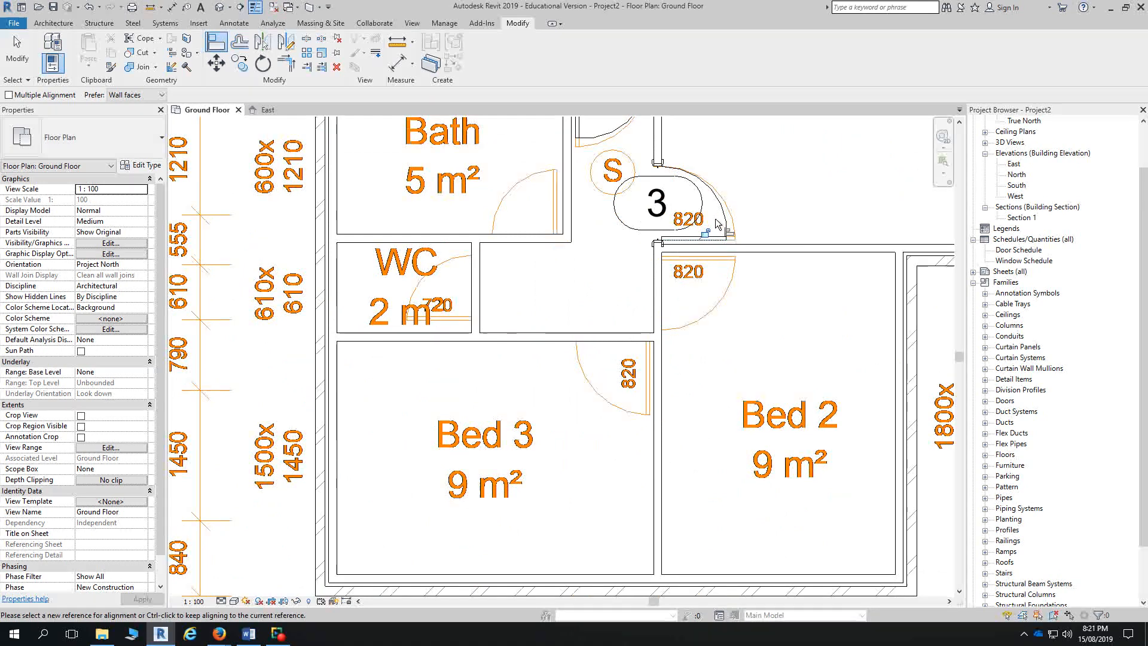
{"action": "key", "text": "Escape"}
{"action": "key", "text": "Escape"}
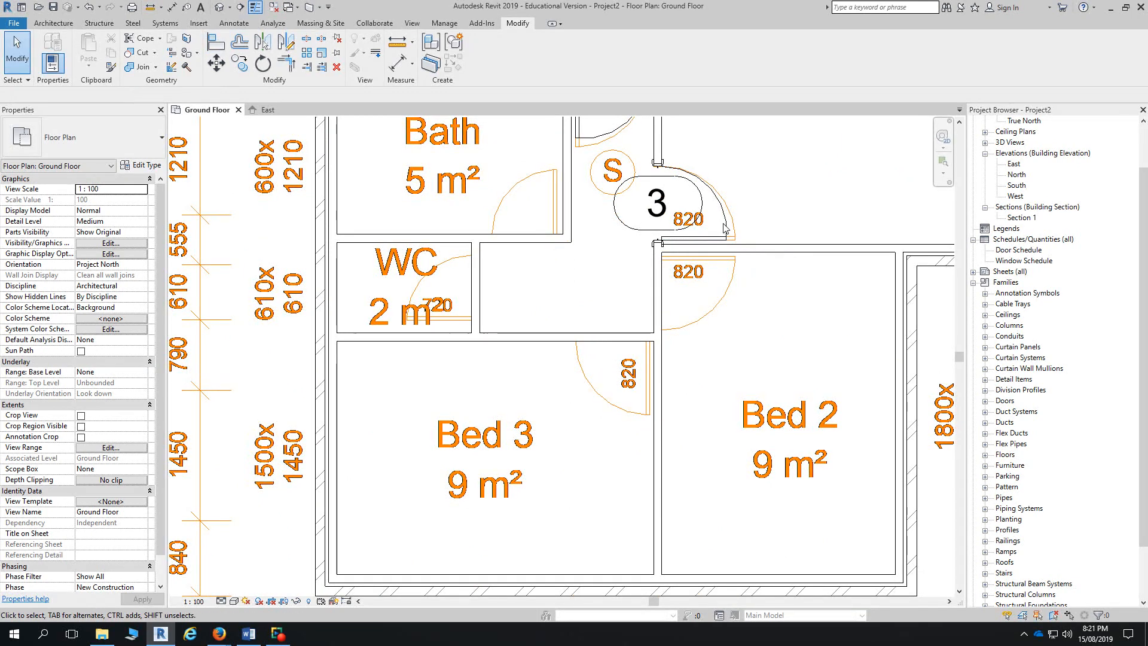
- Use Create Similar on door 3 to place 820 doors 4 and 5 near Bed 2 and Bed 3
{"action": "left_click", "coordinate": [726, 224]}
{"action": "key", "text": "c"}
{"action": "key", "text": "s"}
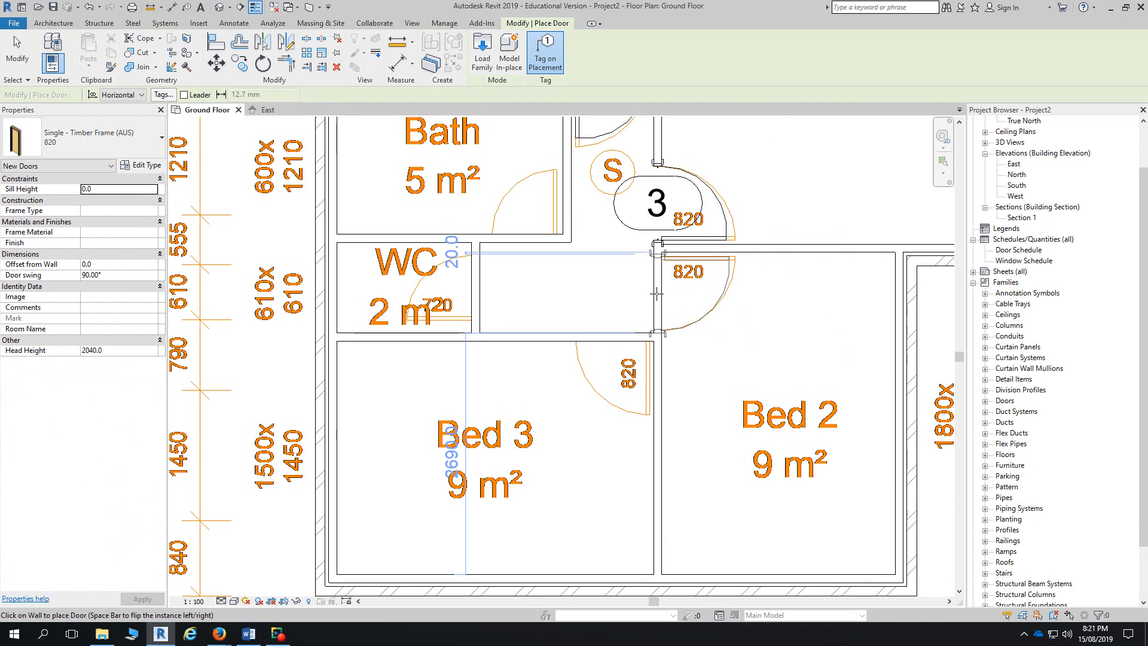
{"action": "left_click", "coordinate": [608, 338]}
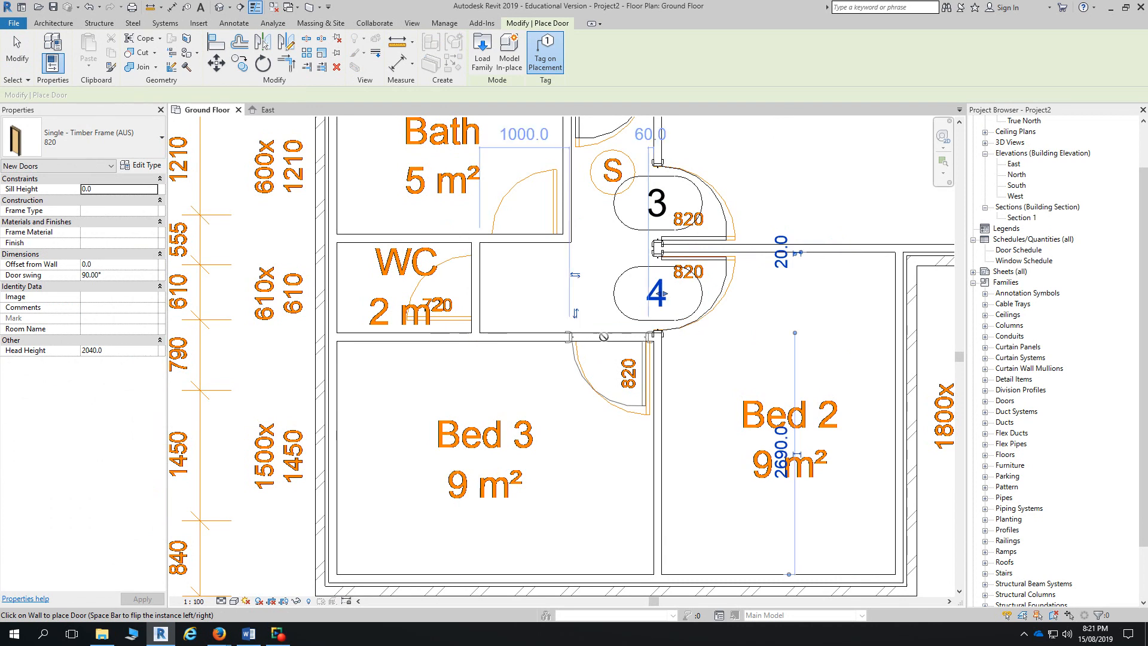
- Switch to the 720 door type and place flipped doors 6 and 7 beside the WC
{"action": "left_click", "coordinate": [90, 138]}
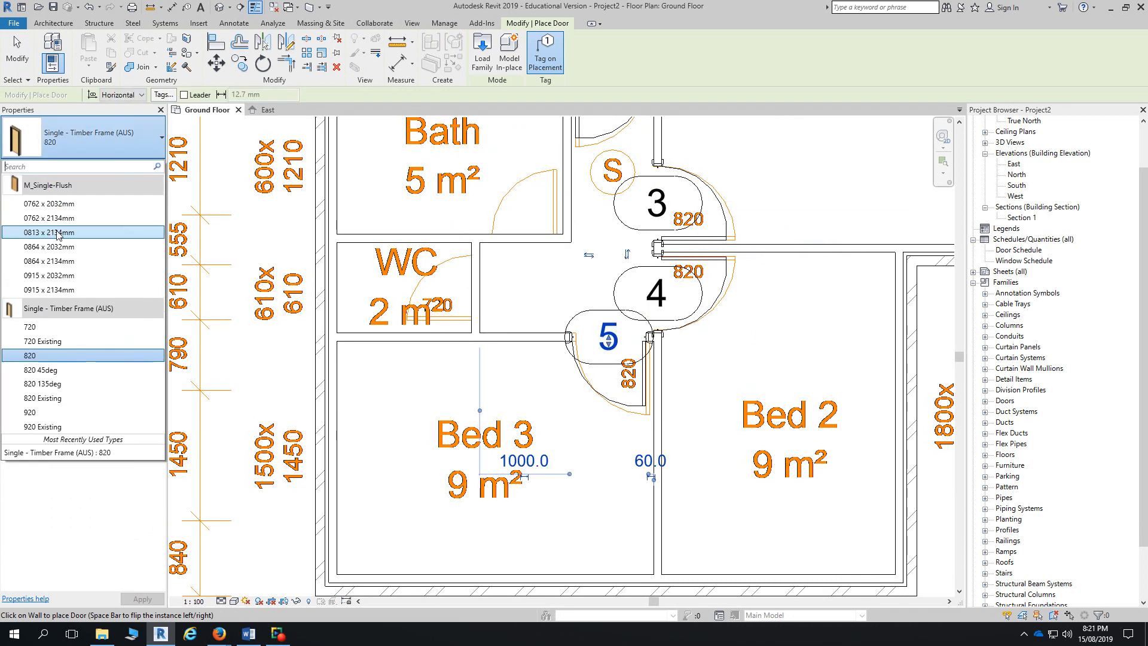
{"action": "left_click", "coordinate": [36, 326]}
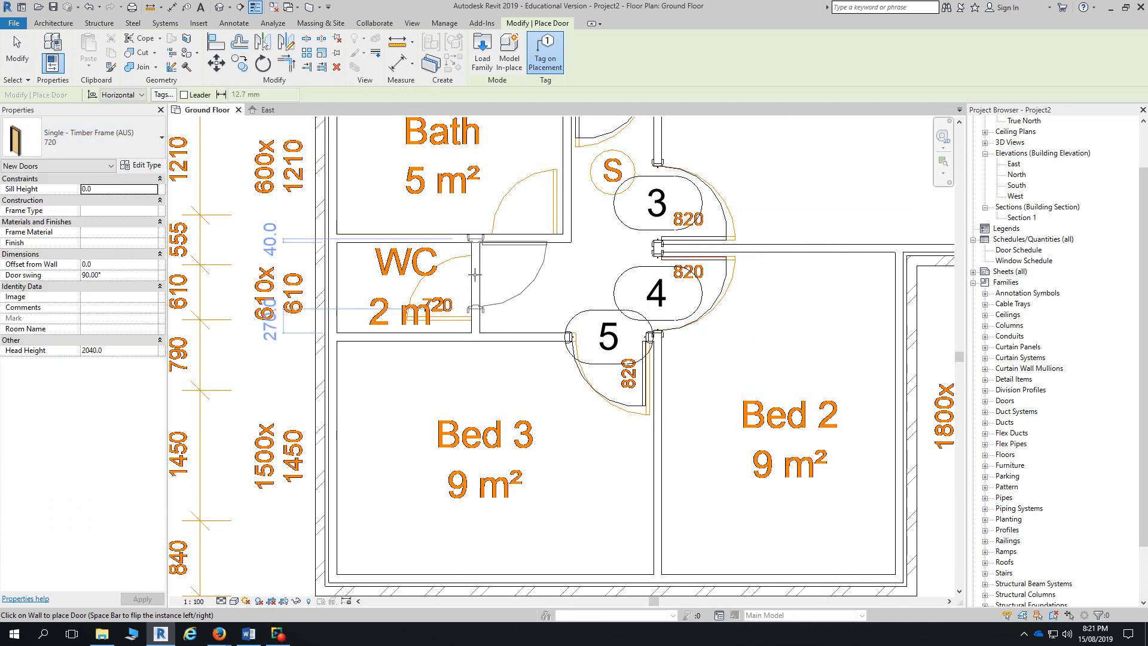
{"action": "scroll", "coordinate": [471, 283], "scroll_direction": "up", "scroll_amount": 3}
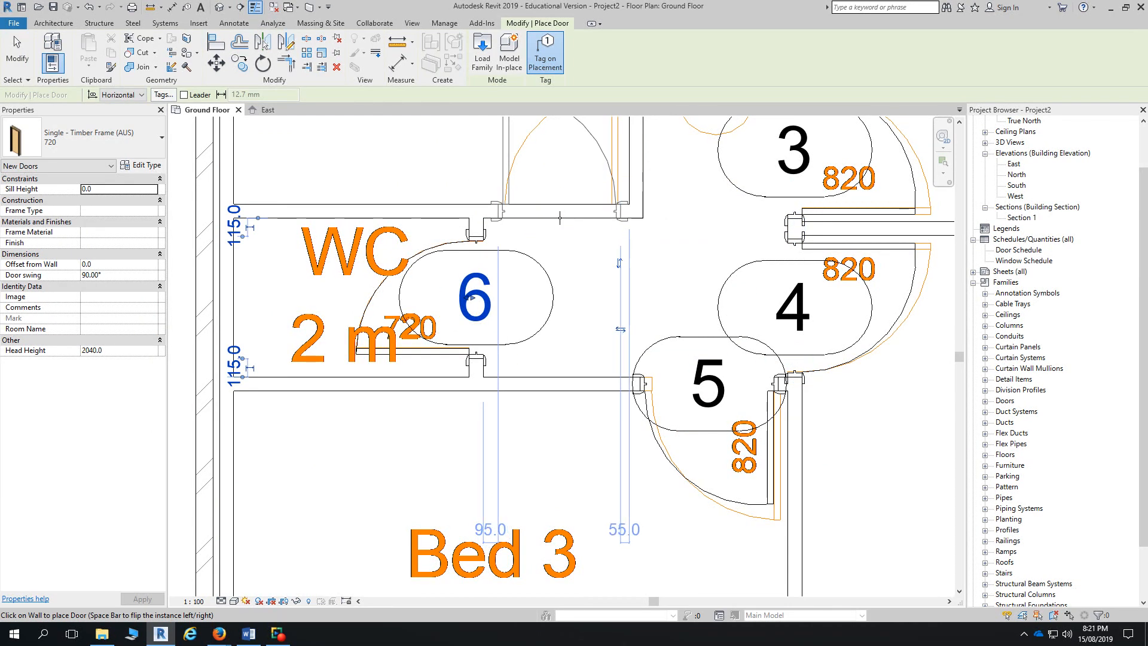
{"action": "key", "text": "space"}
{"action": "left_click", "coordinate": [559, 301]}
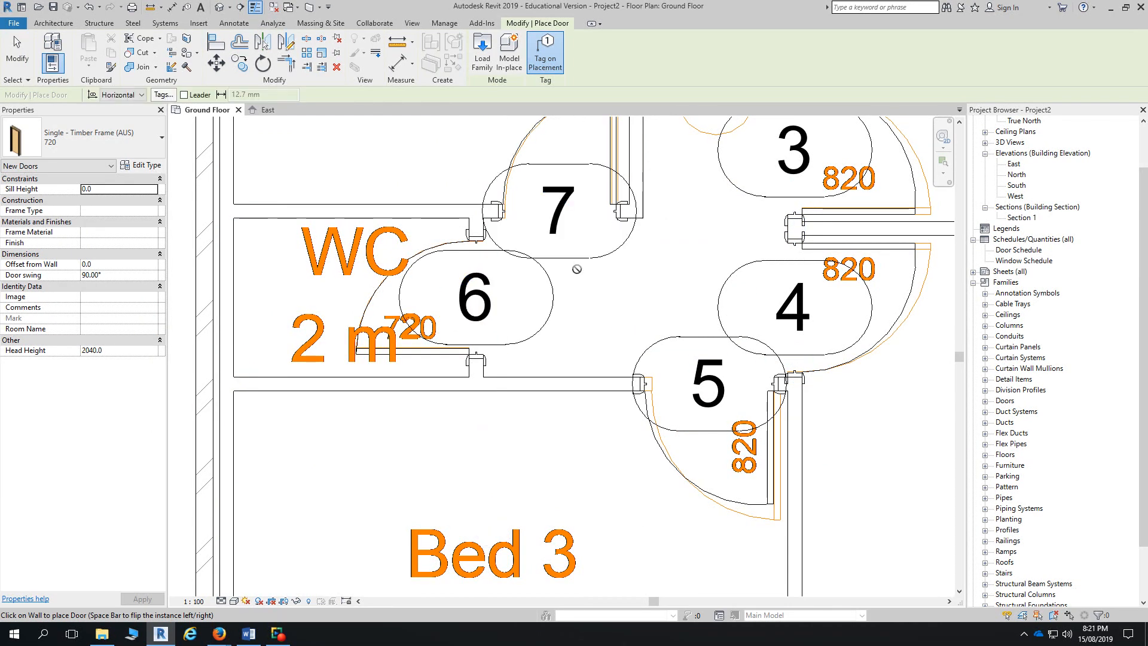
{"action": "key", "text": "Escape"}
{"action": "key", "text": "Escape"}
- Cancel the analytical model edit and align door 7 with the orange reference line
{"action": "key", "text": "a"}
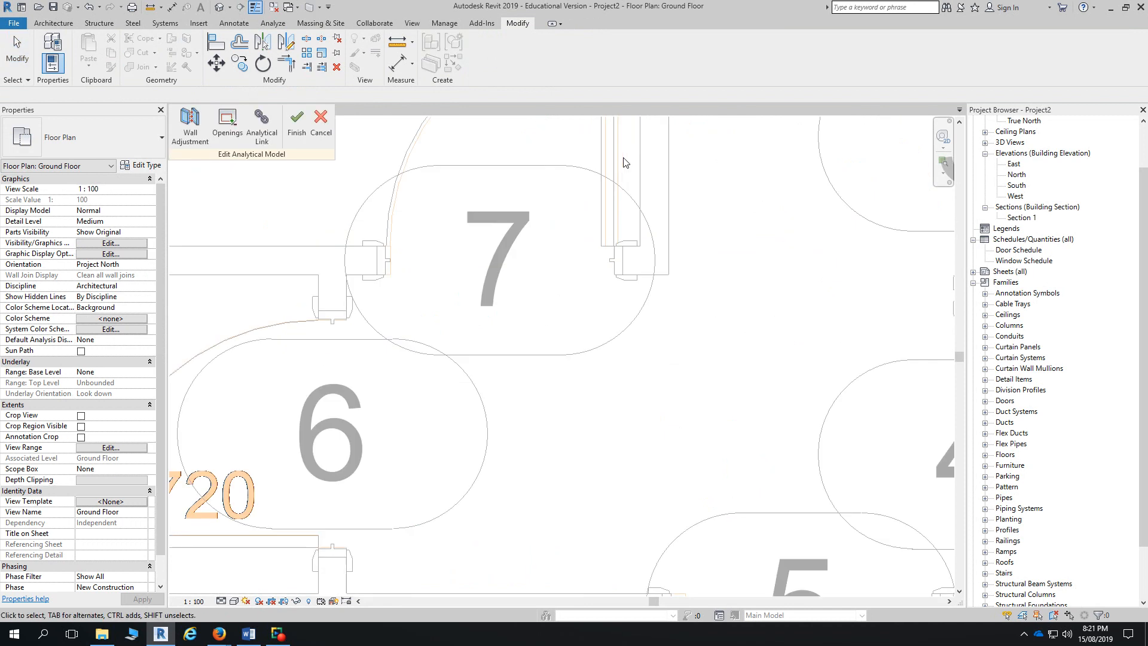
{"action": "left_click", "coordinate": [316, 131]}
{"action": "left_click", "coordinate": [216, 43]}
{"action": "scroll", "coordinate": [621, 163], "scroll_direction": "up", "scroll_amount": 3}
{"action": "left_click", "coordinate": [615, 160]}
{"action": "left_click", "coordinate": [611, 162]}
{"action": "scroll", "coordinate": [787, 441], "scroll_direction": "down", "scroll_amount": 3}
{"action": "scroll", "coordinate": [773, 454], "scroll_direction": "up", "scroll_amount": 4}
- Align door 5's edge with the neighbouring wall line
{"action": "left_click", "coordinate": [776, 436]}
{"action": "scroll", "coordinate": [784, 446], "scroll_direction": "down", "scroll_amount": 2}
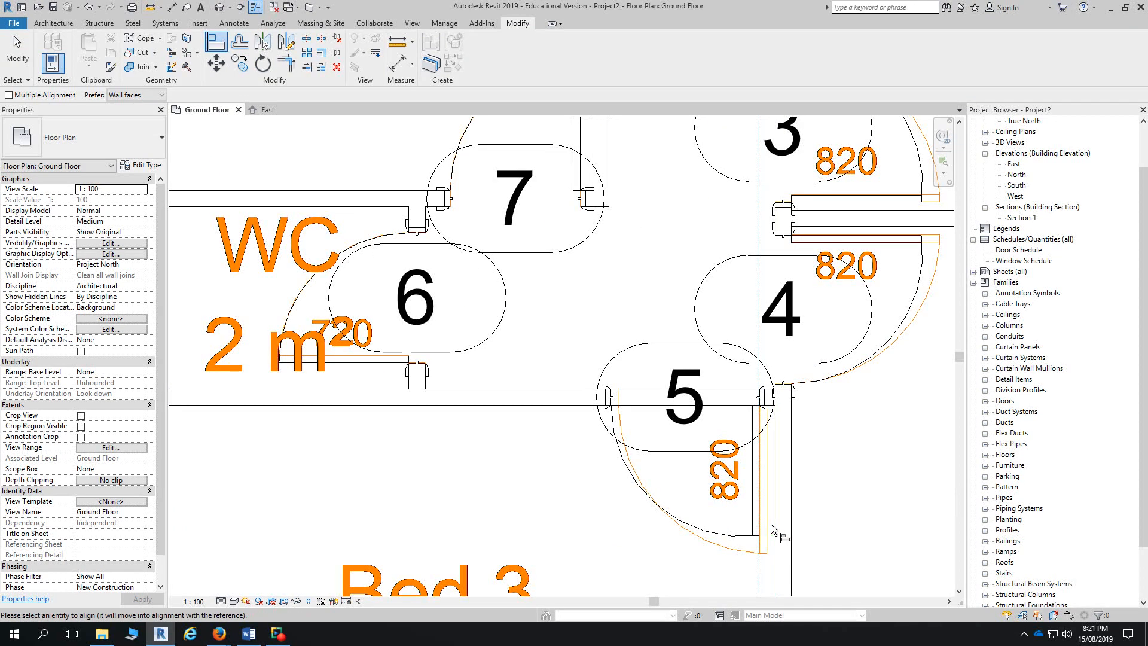
{"action": "scroll", "coordinate": [773, 481], "scroll_direction": "up", "scroll_amount": 2}
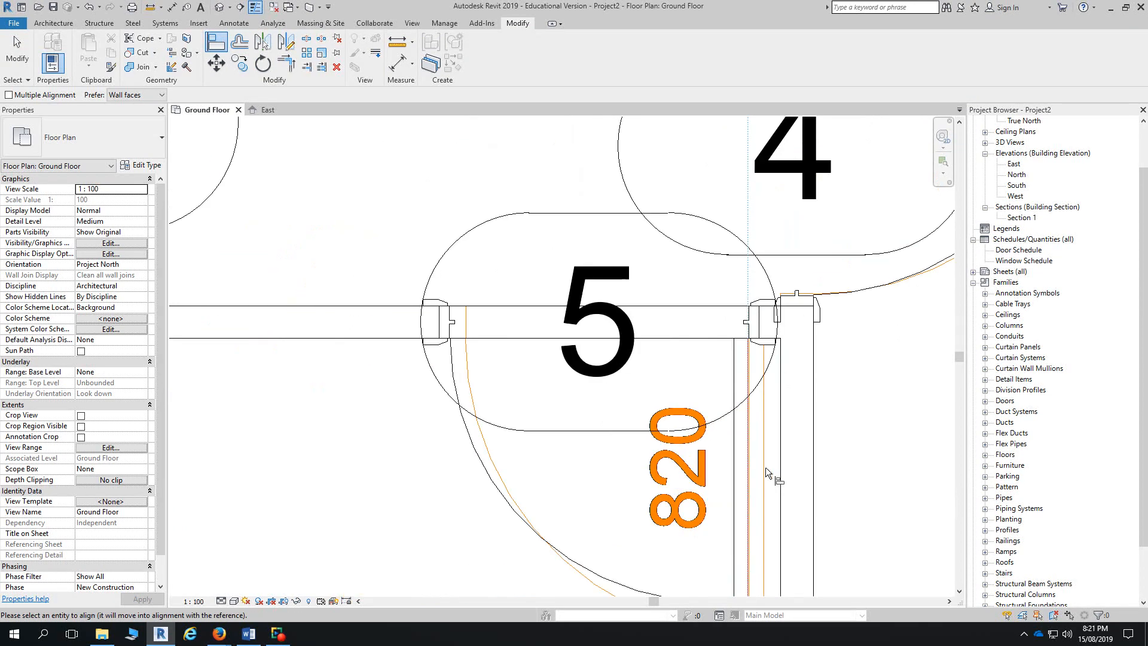
{"action": "key", "text": "Escape"}
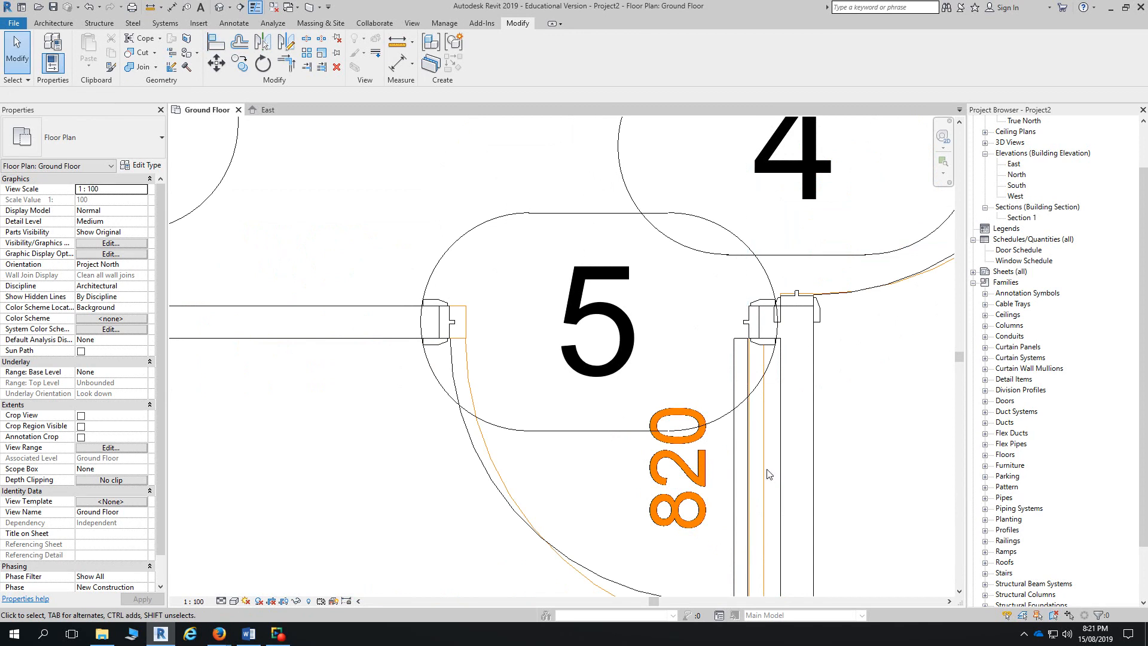
{"action": "left_click", "coordinate": [216, 41]}
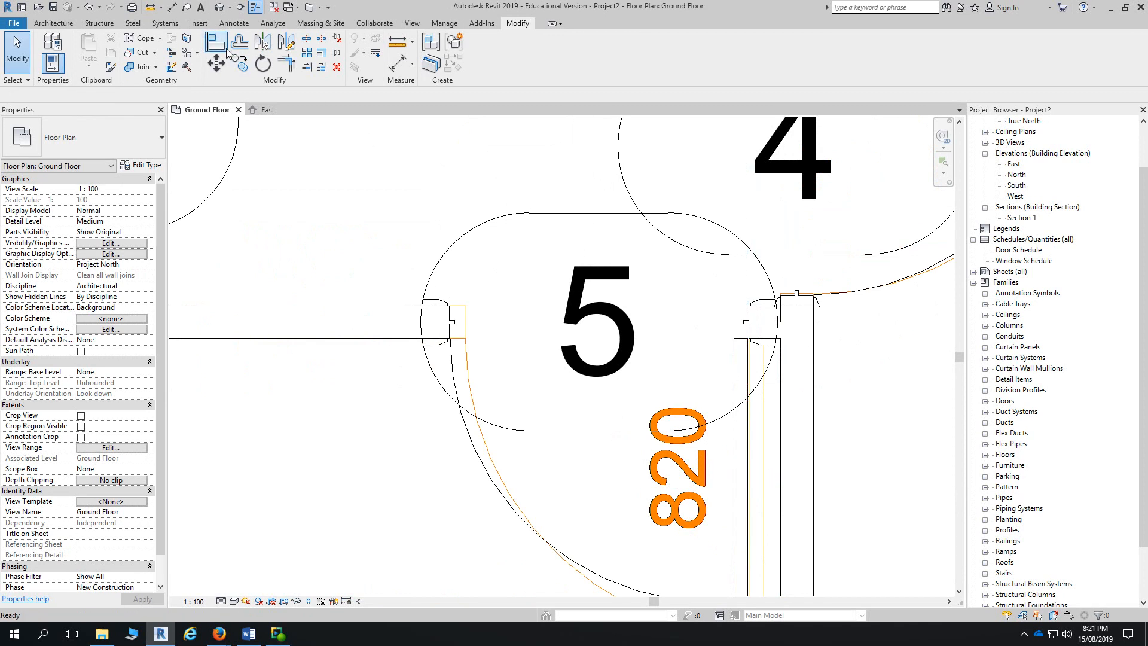
{"action": "left_click", "coordinate": [763, 417]}
{"action": "left_click", "coordinate": [748, 421]}
- Pan and zoom out to bring doors 2 and 1 and the Entry into view
{"action": "scroll", "coordinate": [747, 421], "scroll_direction": "down", "scroll_amount": 1}
{"action": "scroll", "coordinate": [747, 421], "scroll_direction": "down", "scroll_amount": 3}
{"action": "middle_click_drag", "start_coordinate": [748, 421], "coordinate": [730, 526]}
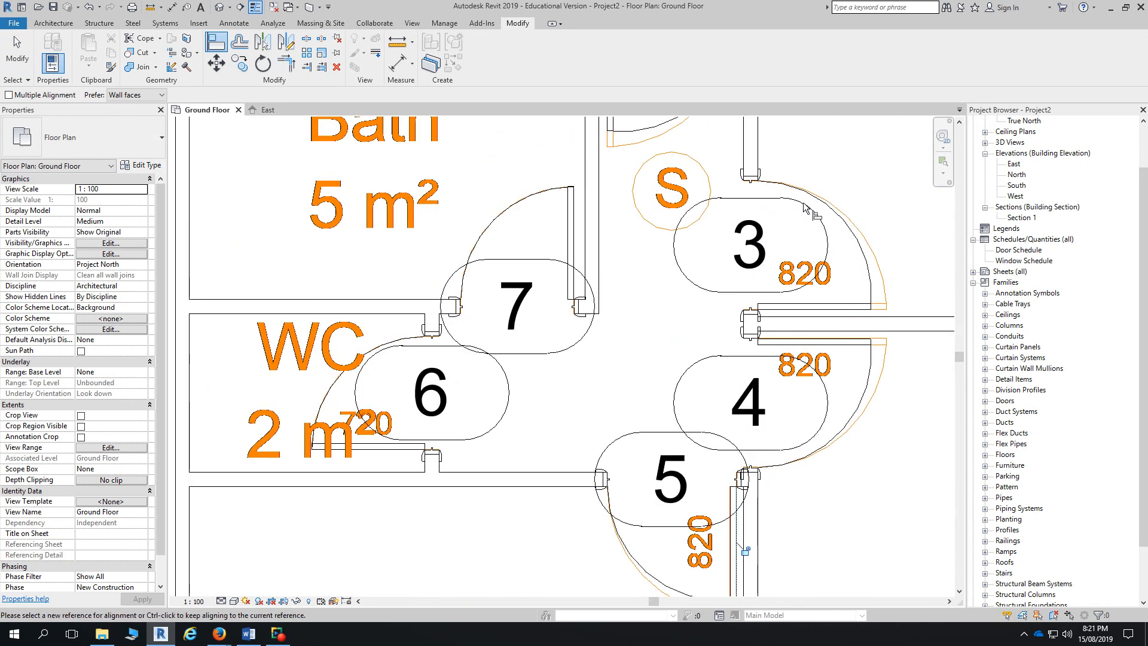
{"action": "middle_click_drag", "start_coordinate": [809, 205], "coordinate": [763, 536]}
{"action": "middle_click_drag", "start_coordinate": [750, 245], "coordinate": [724, 592]}
{"action": "middle_click_drag", "start_coordinate": [705, 384], "coordinate": [546, 514]}
{"action": "scroll", "coordinate": [557, 507], "scroll_direction": "down", "scroll_amount": 2}
{"action": "scroll", "coordinate": [559, 507], "scroll_direction": "down", "scroll_amount": 1}
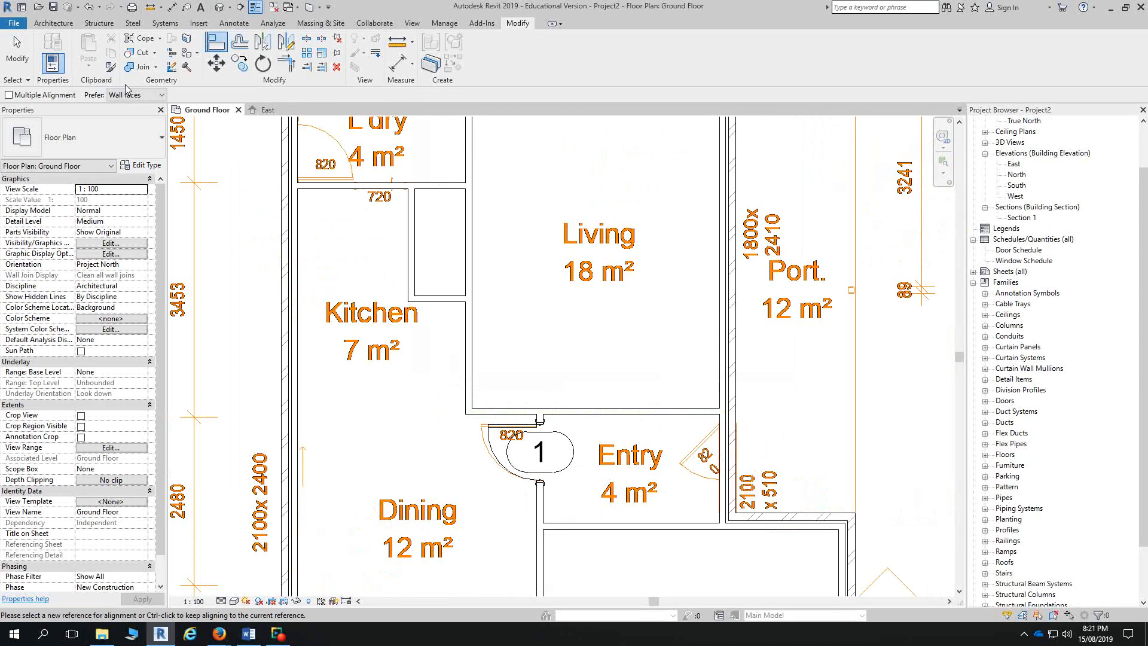
- Load the Door-Opening family from the Structural folder, activating its 0915 x 2134mm type
{"action": "left_click", "coordinate": [17, 54]}
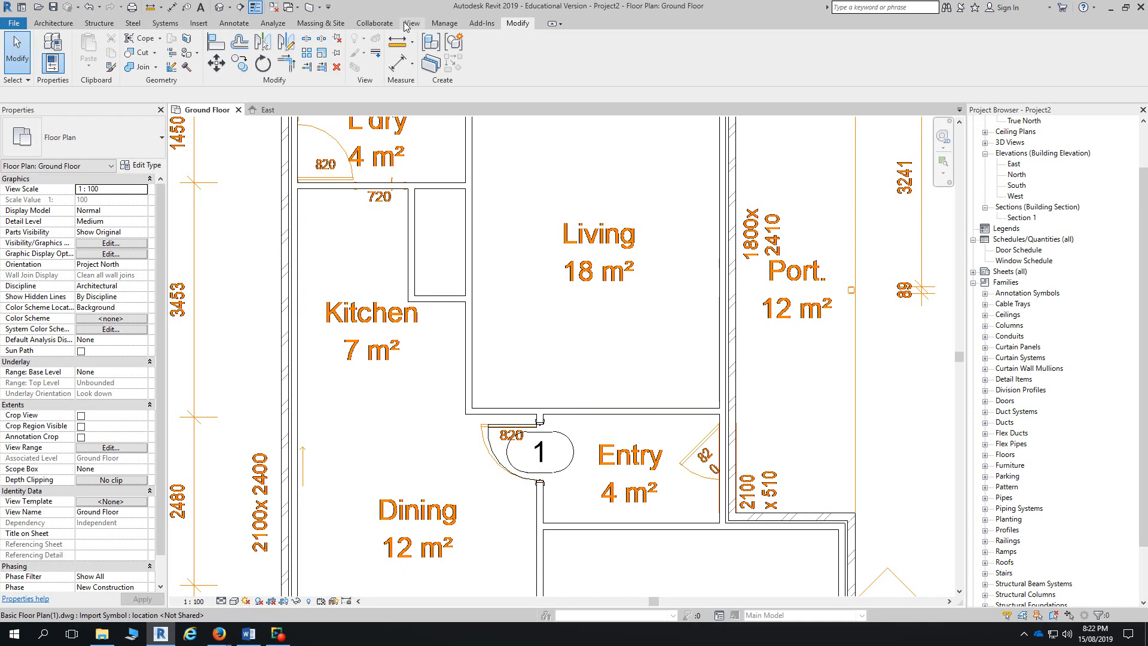
{"action": "left_click", "coordinate": [54, 24]}
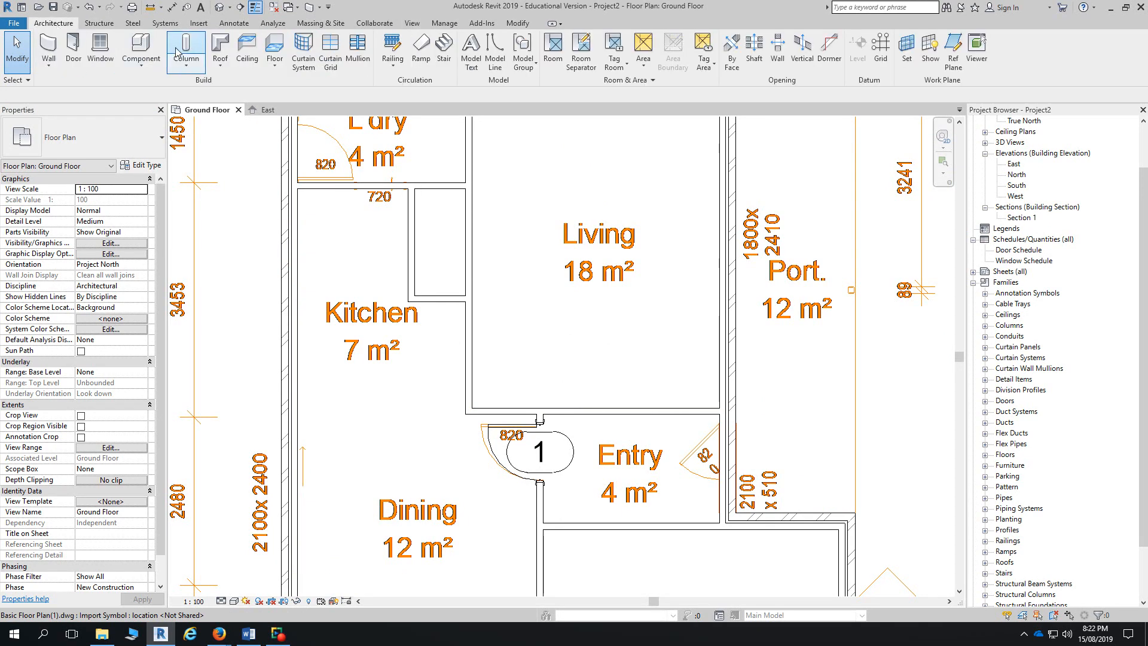
{"action": "left_click", "coordinate": [73, 46]}
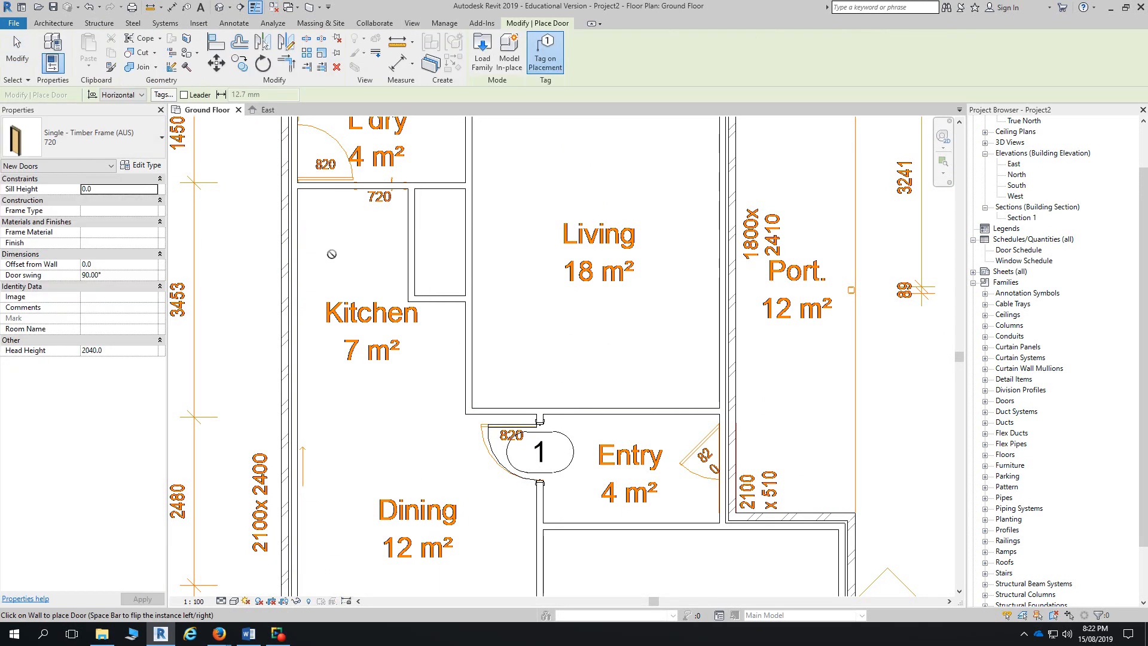
{"action": "left_click", "coordinate": [482, 54]}
{"action": "double_click", "coordinate": [577, 143]}
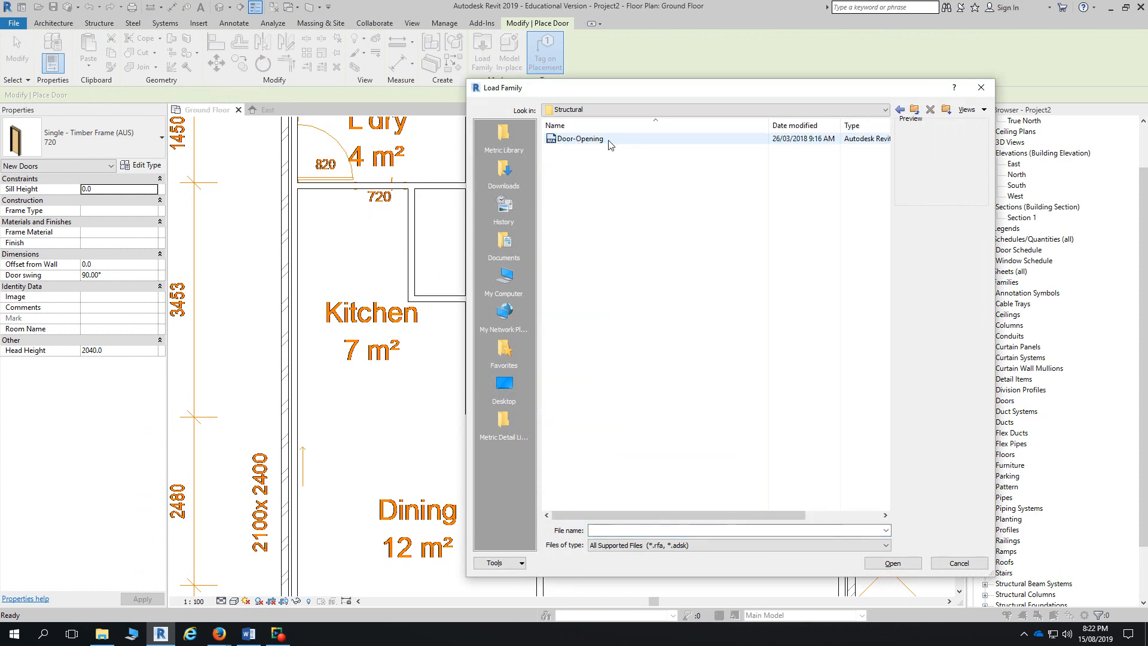
{"action": "left_click", "coordinate": [609, 143]}
{"action": "left_click", "coordinate": [909, 564]}
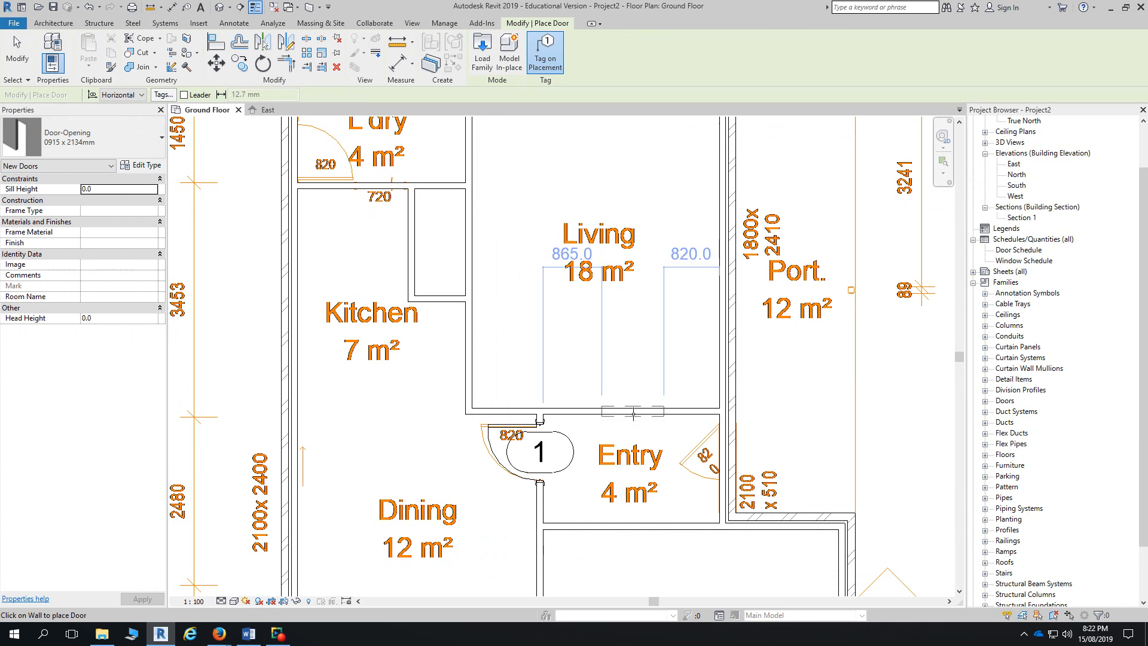
{"action": "left_click", "coordinate": [632, 413]}
{"action": "left_click", "coordinate": [17, 51]}
{"action": "left_click", "coordinate": [662, 416]}
{"action": "scroll", "coordinate": [662, 417], "scroll_direction": "up", "scroll_amount": 3}
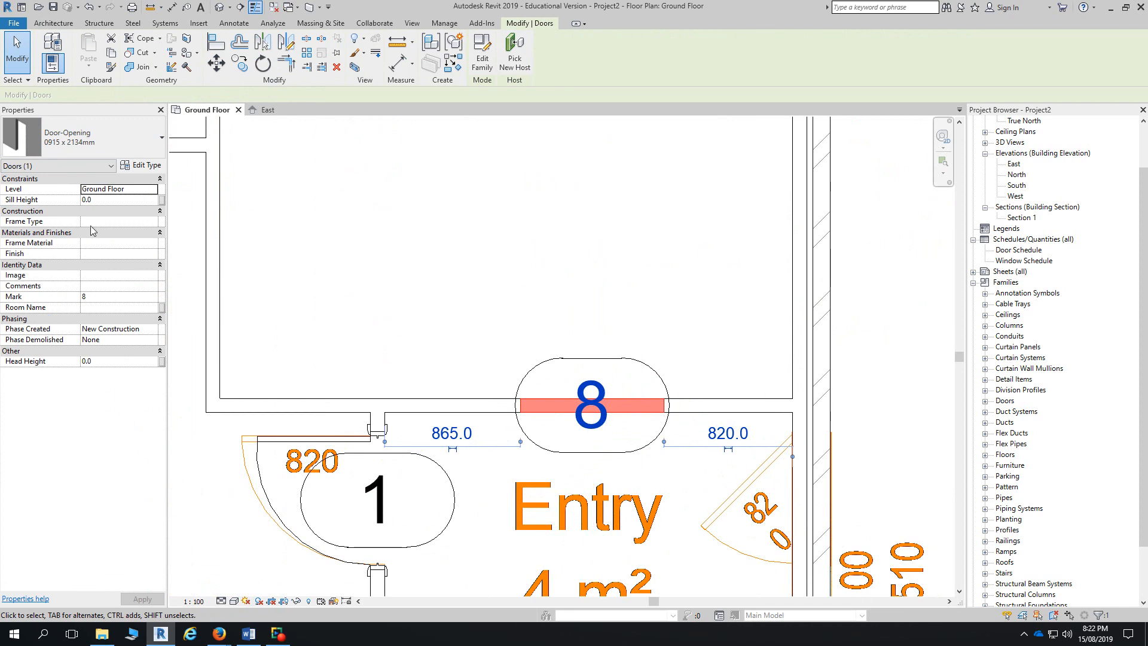
{"action": "left_click", "coordinate": [84, 138]}
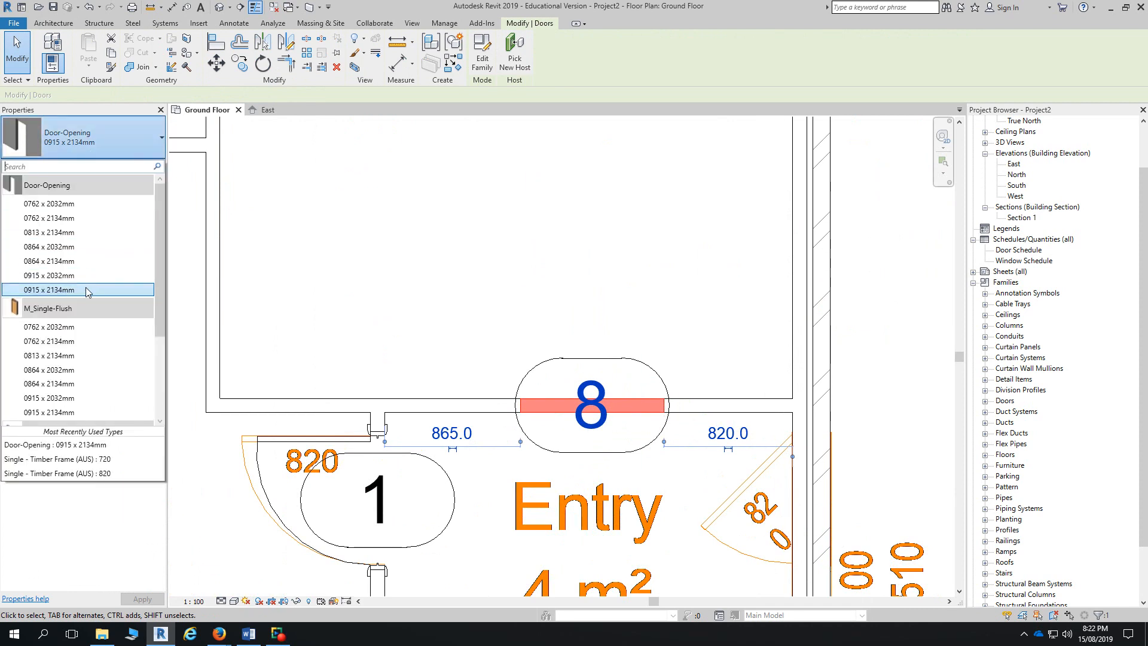
{"action": "left_click", "coordinate": [479, 272]}
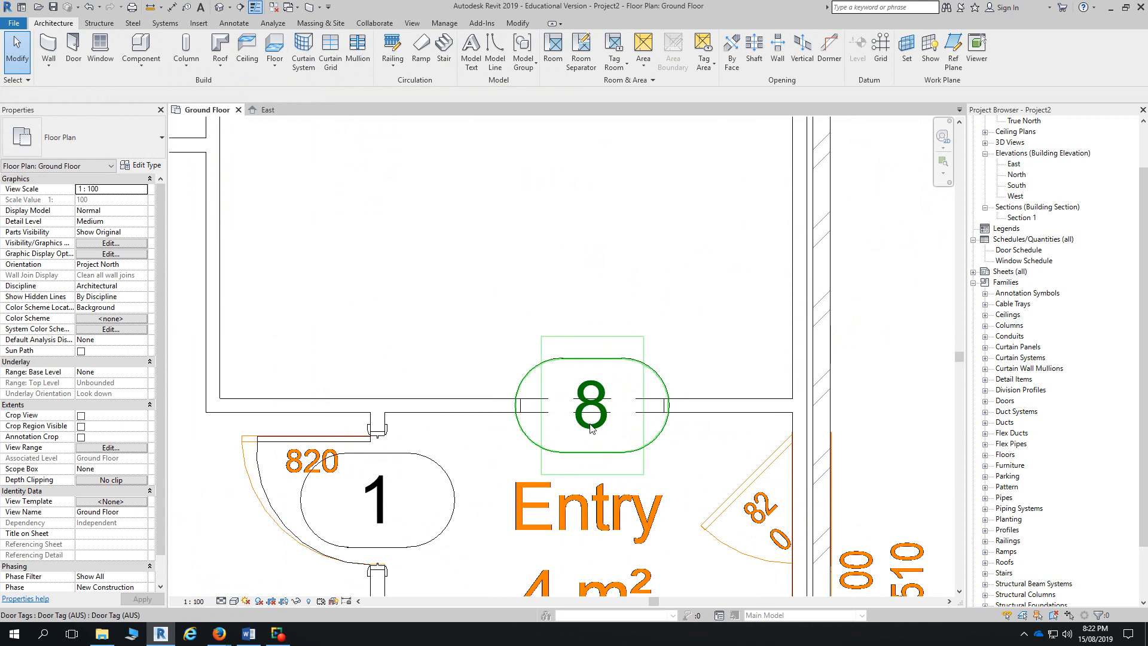
{"action": "left_click", "coordinate": [663, 417]}
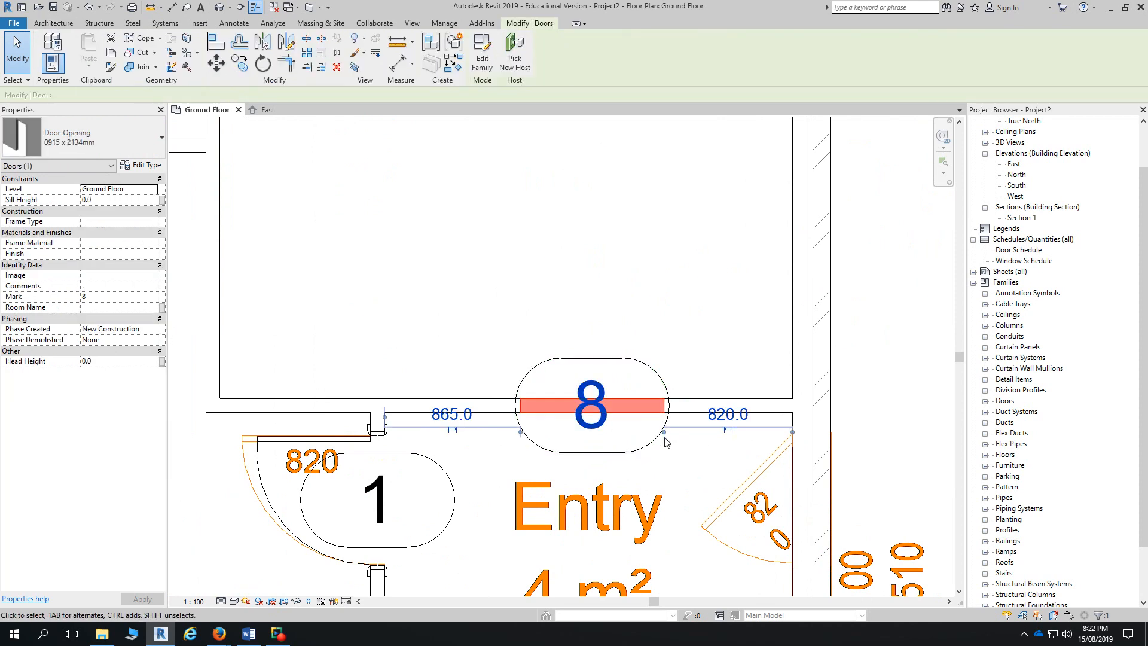
{"action": "scroll", "coordinate": [802, 446], "scroll_direction": "down", "scroll_amount": 5}
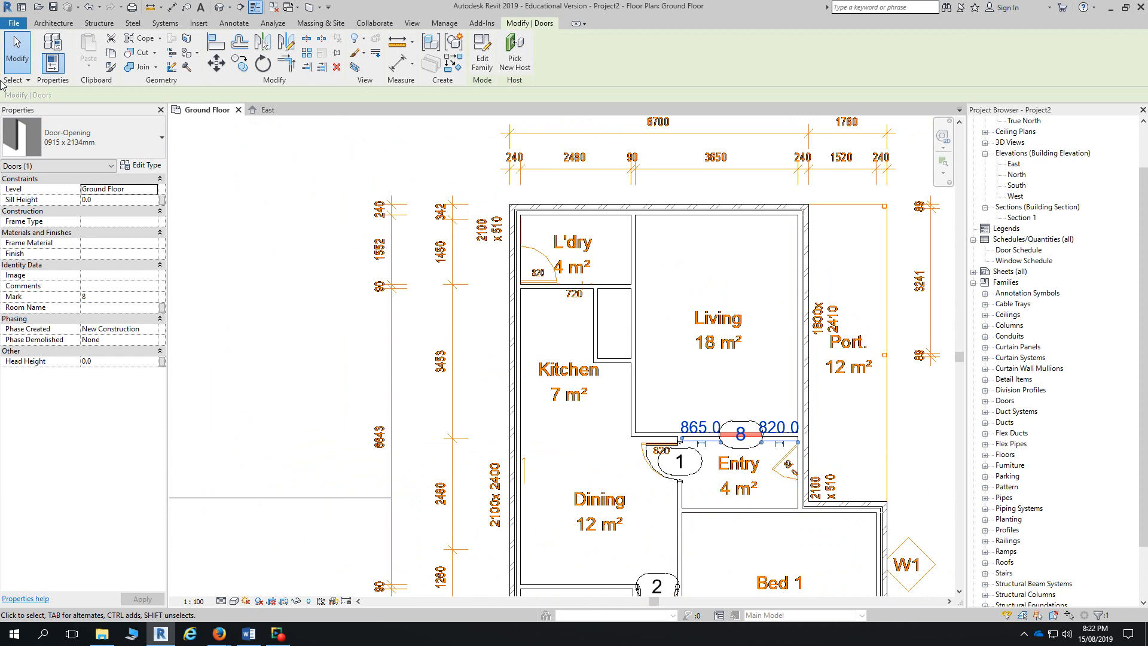
{"action": "left_click", "coordinate": [53, 23]}
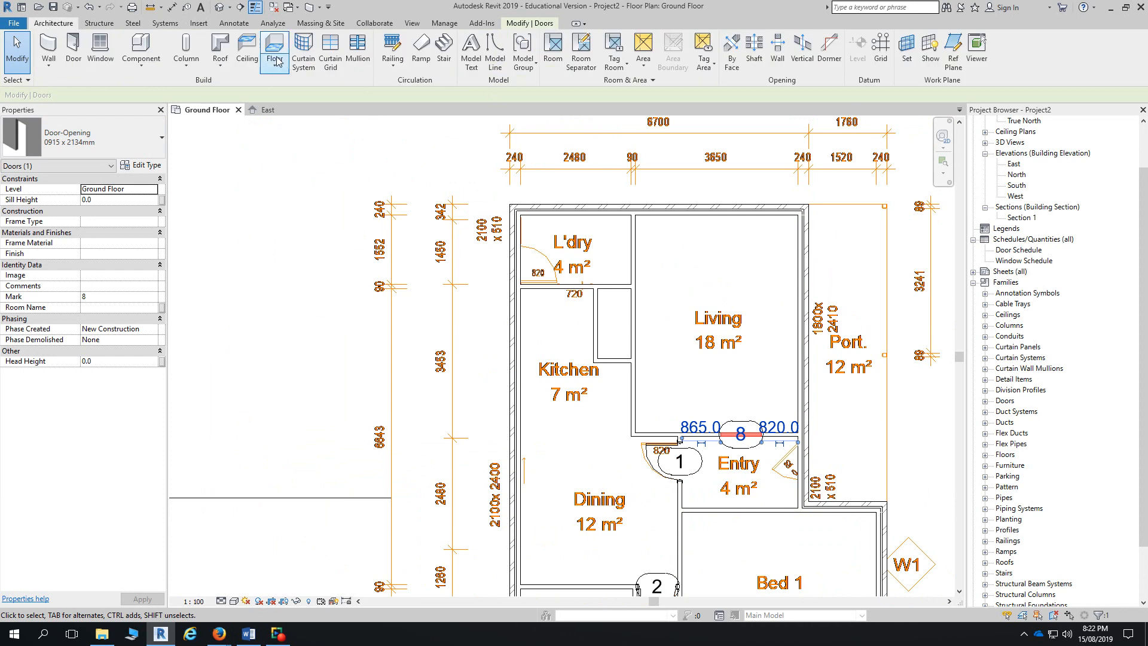
- Load the BABPA_Internal Cavity Sliding door family from the Downloads folder
{"action": "left_click", "coordinate": [73, 48]}
{"action": "left_click", "coordinate": [482, 50]}
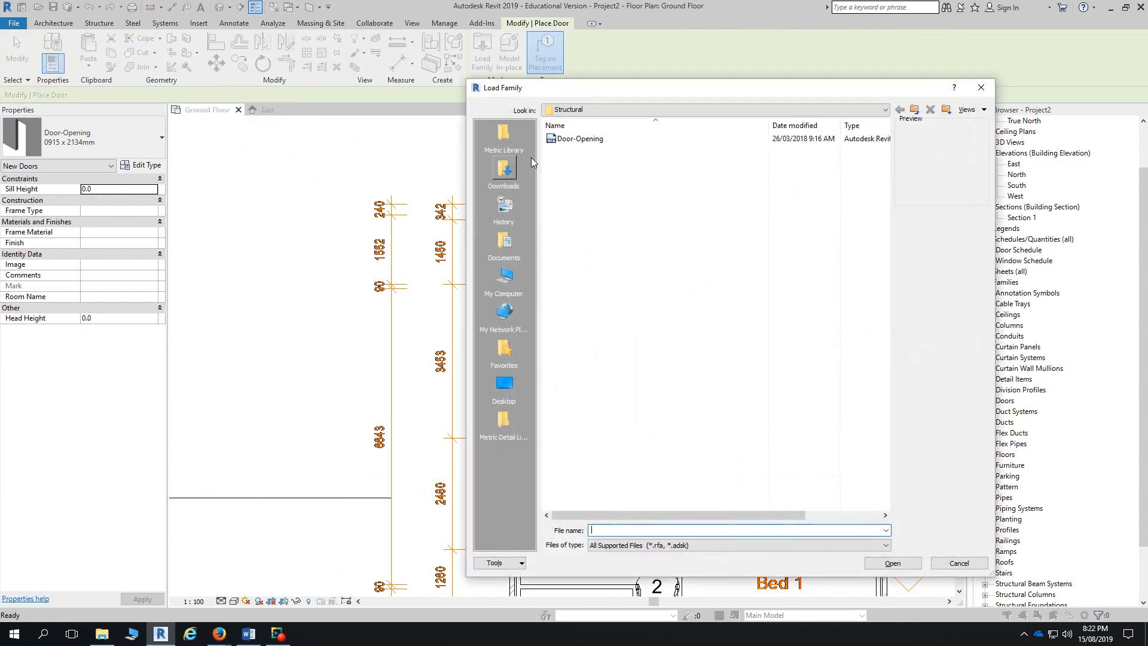
{"action": "left_click", "coordinate": [504, 170]}
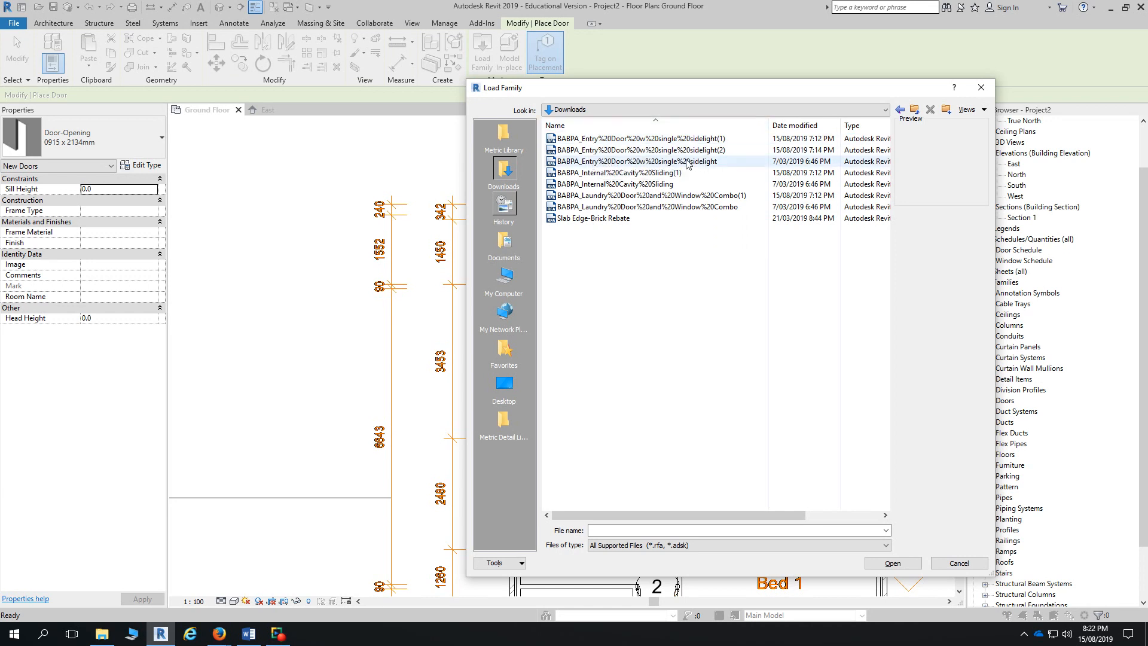
{"action": "left_click", "coordinate": [679, 184]}
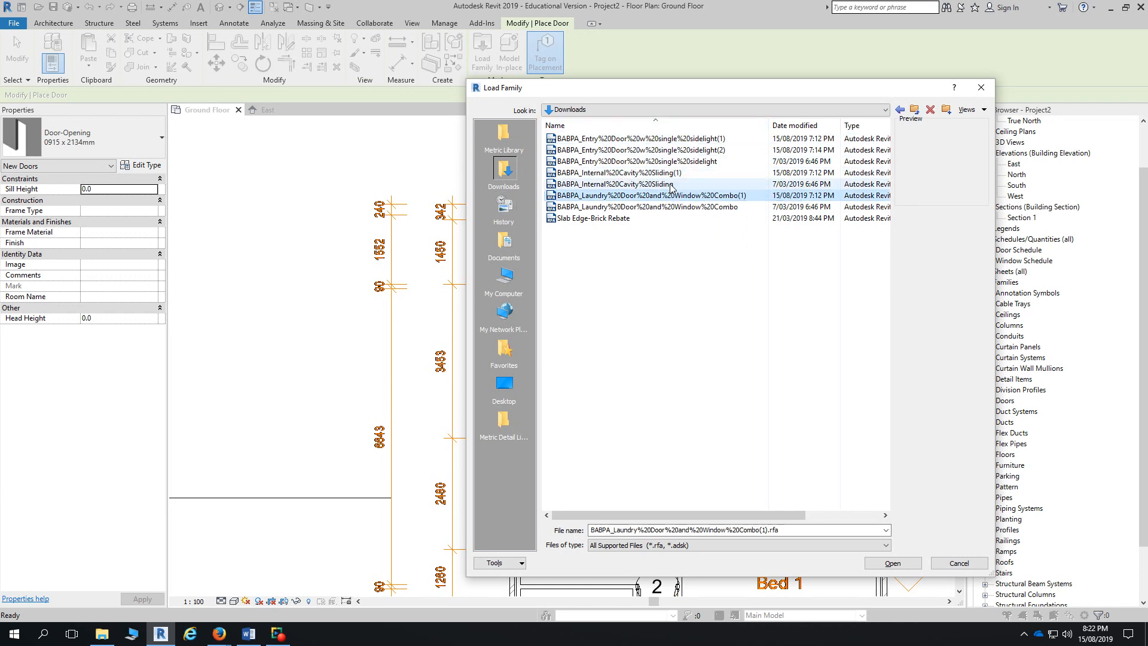
{"action": "left_click", "coordinate": [892, 563]}
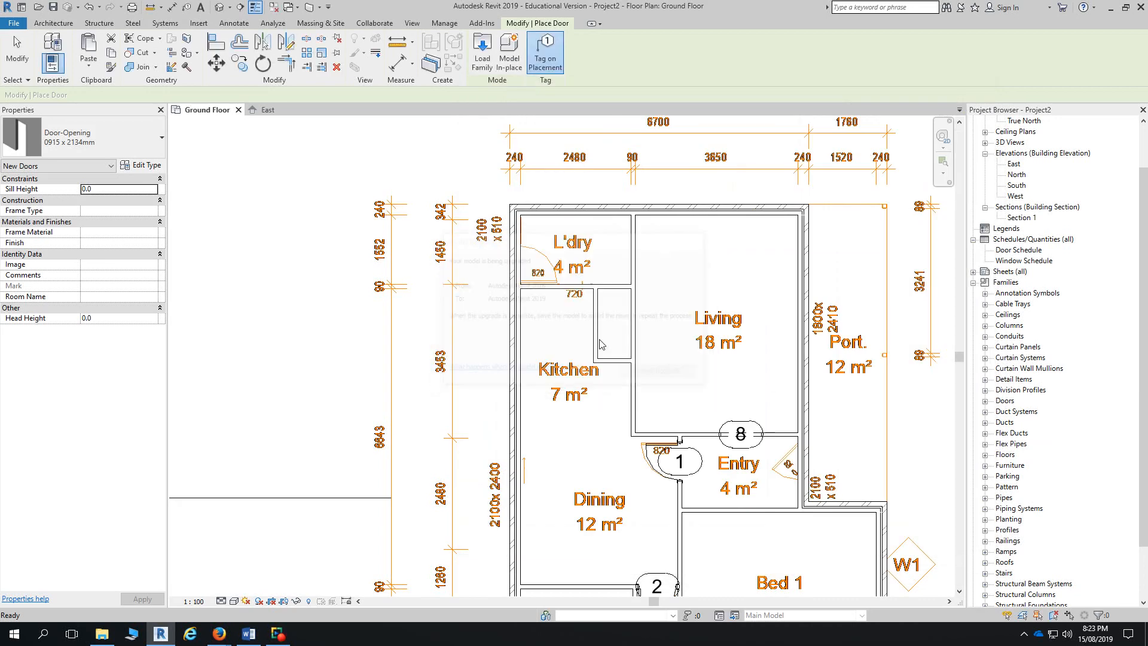
- Place the flipped cavity sliding door as door 9 in the L'dry–Kitchen wall
{"action": "scroll", "coordinate": [571, 285], "scroll_direction": "up", "scroll_amount": 3}
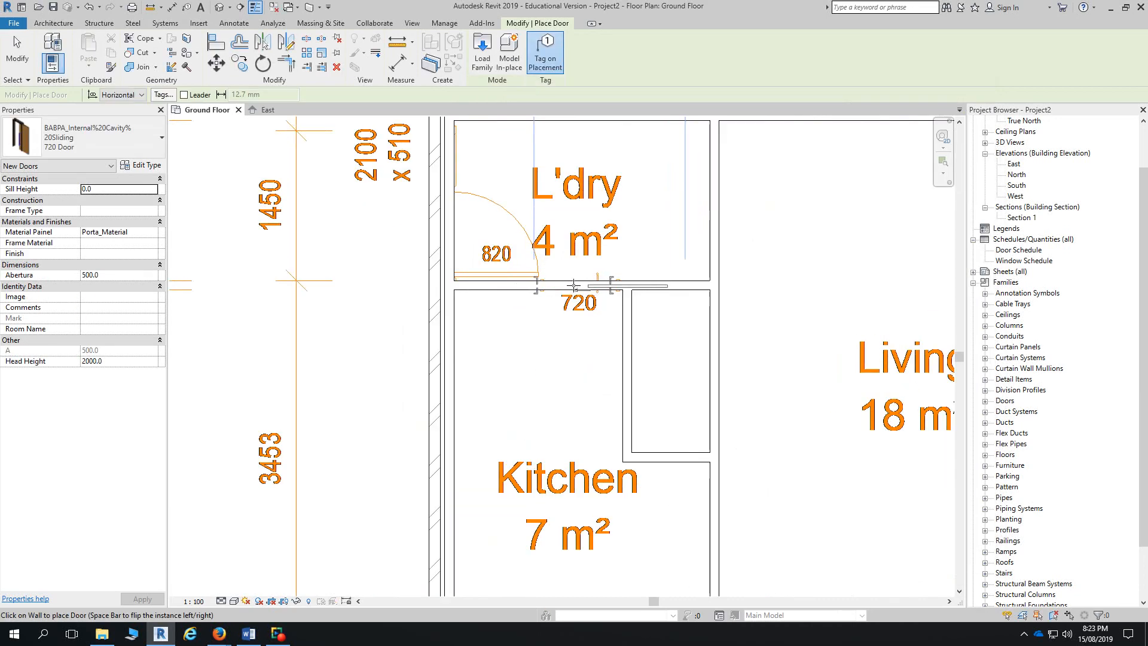
{"action": "scroll", "coordinate": [574, 285], "scroll_direction": "up", "scroll_amount": 2}
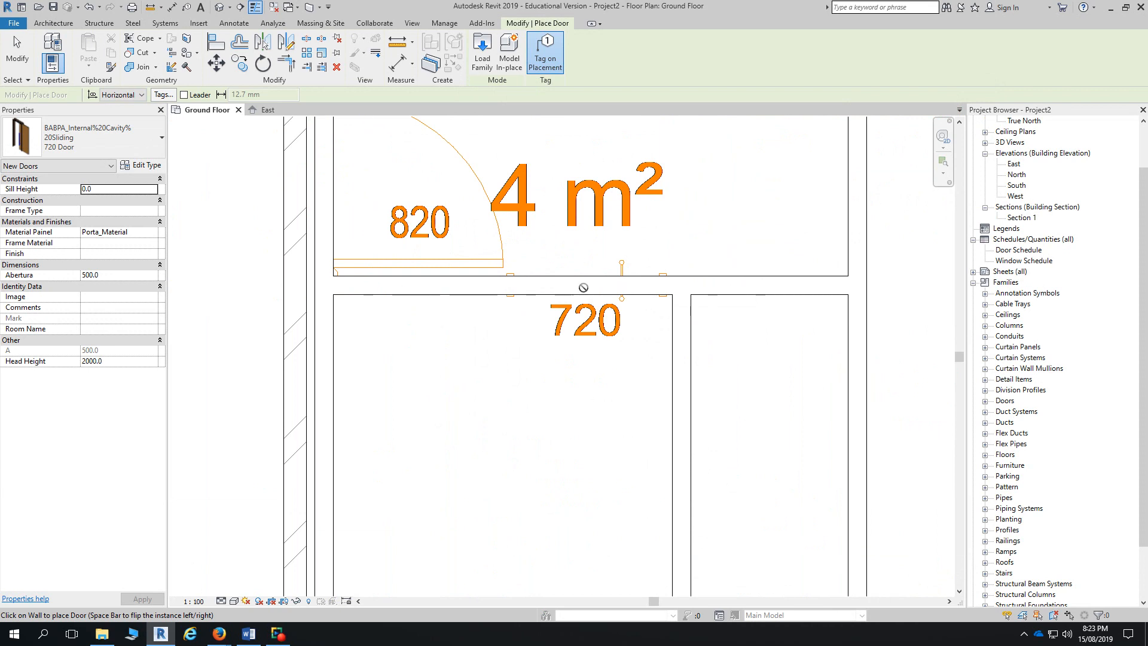
{"action": "key", "text": "space"}
{"action": "left_click", "coordinate": [584, 285]}
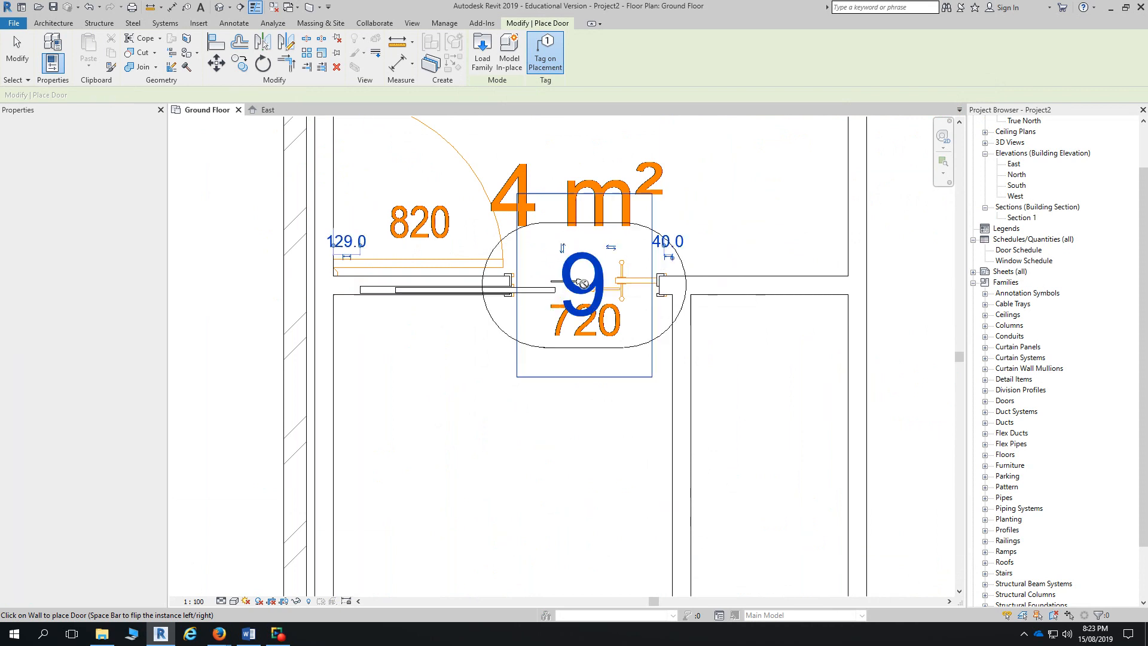
{"action": "key", "text": "Escape"}
{"action": "key", "text": "Escape"}
- Flip the wall holding door 9 and flip door 9 to face the other side
{"action": "scroll", "coordinate": [527, 296], "scroll_direction": "up", "scroll_amount": 3}
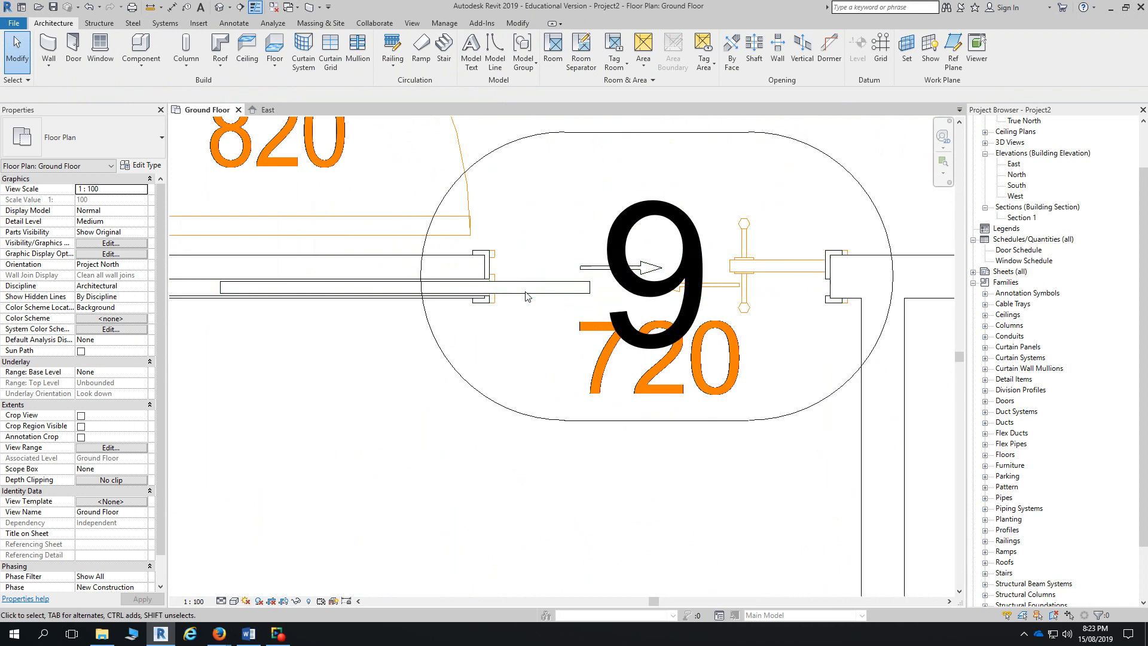
{"action": "left_click", "coordinate": [368, 257]}
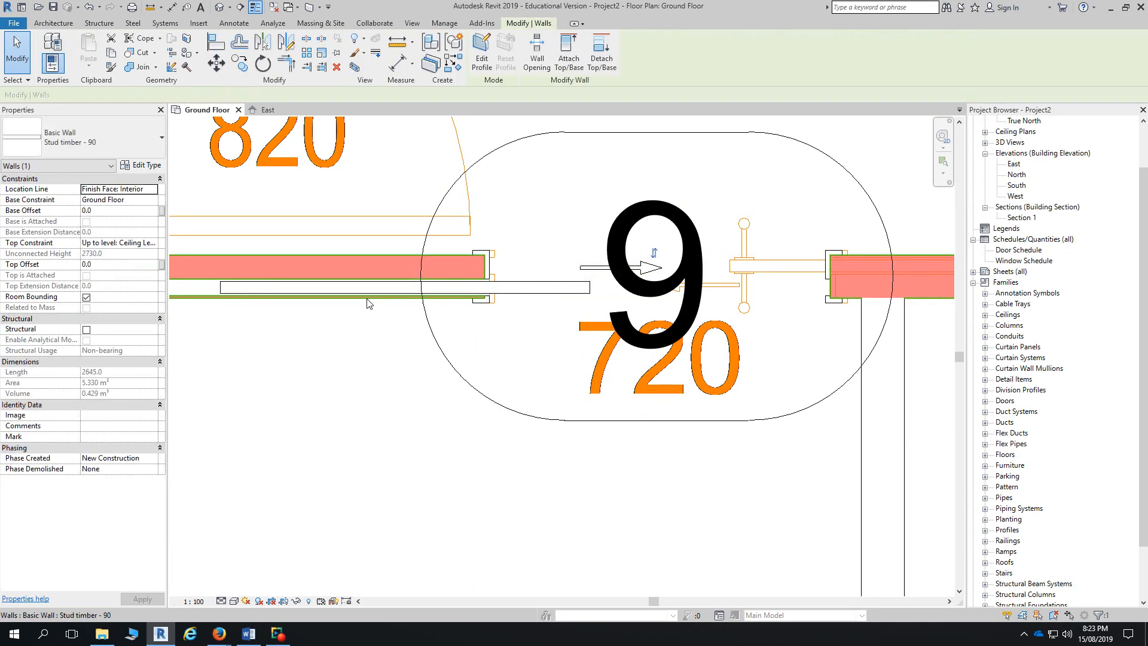
{"action": "left_click_drag", "start_coordinate": [367, 257], "coordinate": [367, 299]}
{"action": "key", "text": "space"}
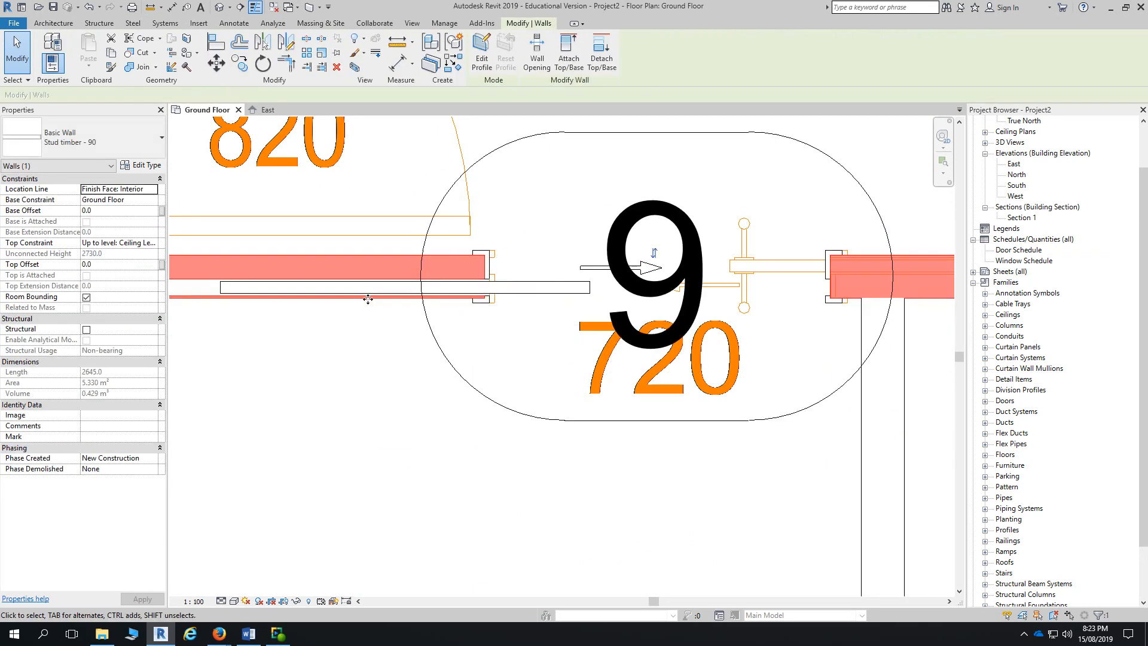
{"action": "left_click", "coordinate": [577, 286]}
{"action": "key", "text": "space"}
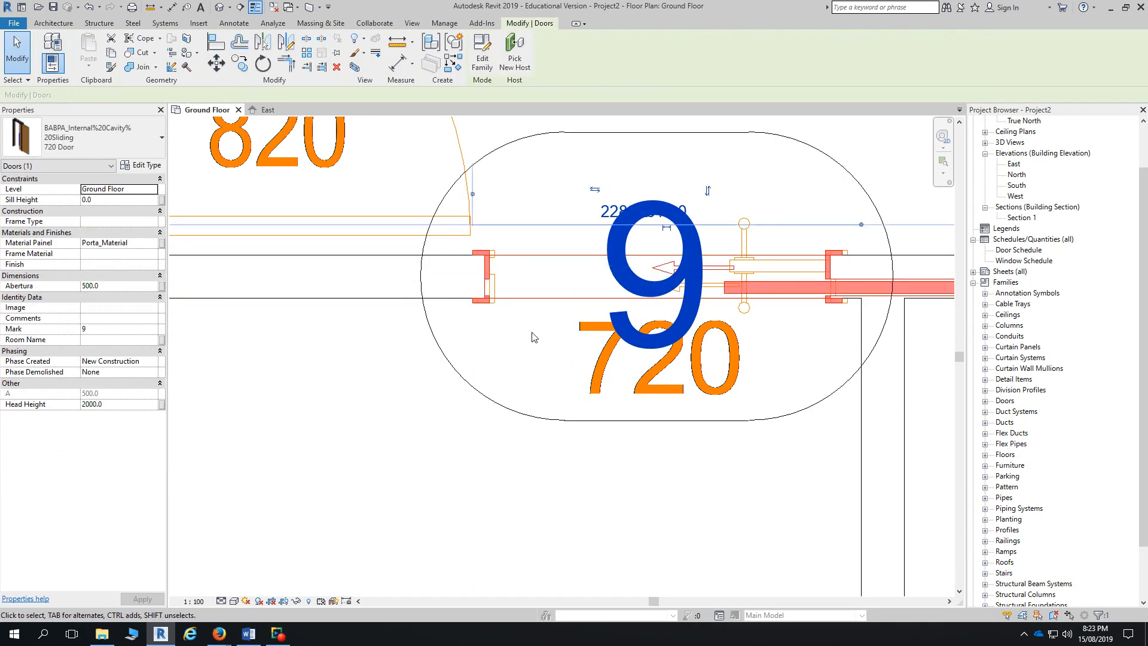
{"action": "key", "text": "space"}
{"action": "key", "text": "space"}
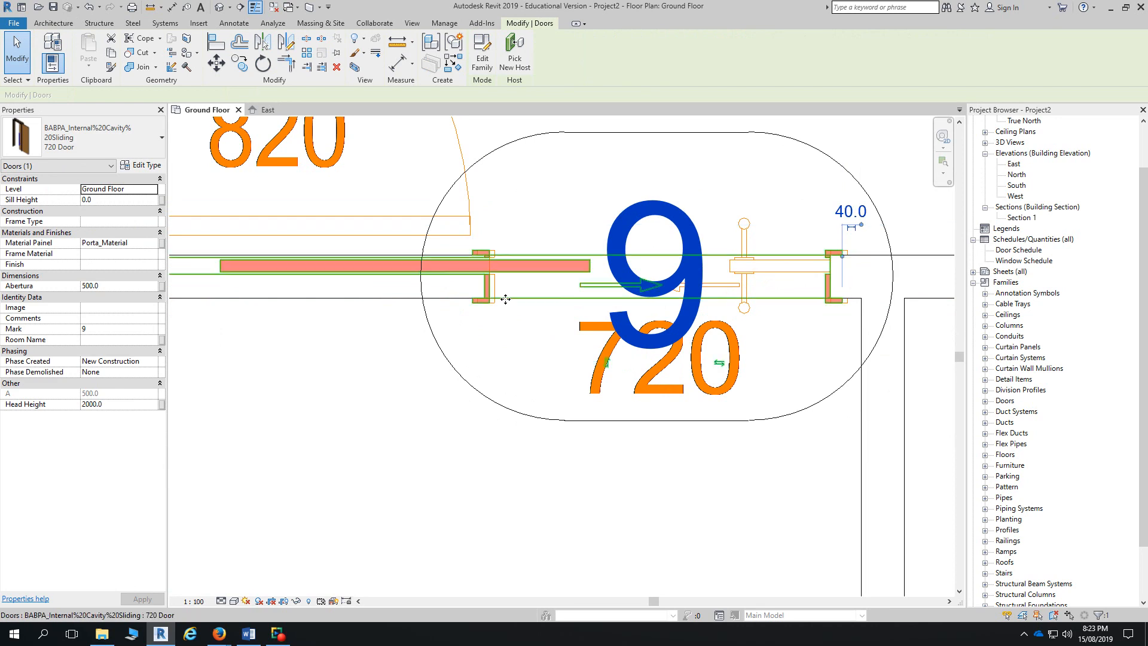
{"action": "scroll", "coordinate": [505, 302], "scroll_direction": "up", "scroll_amount": 2}
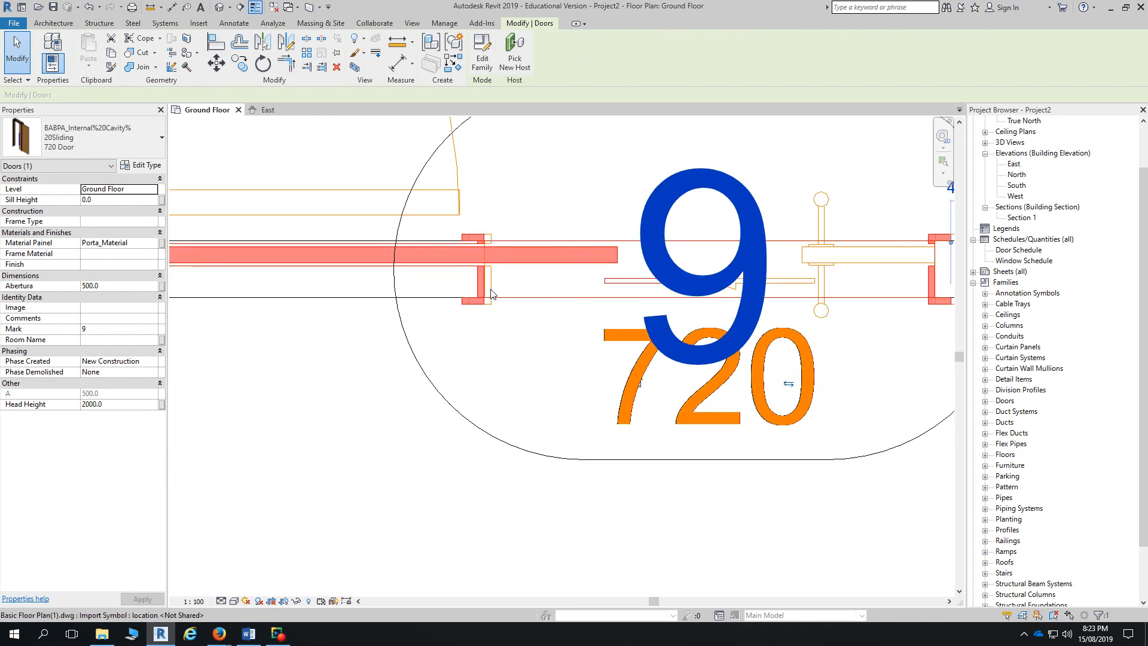
{"action": "left_click", "coordinate": [393, 481]}
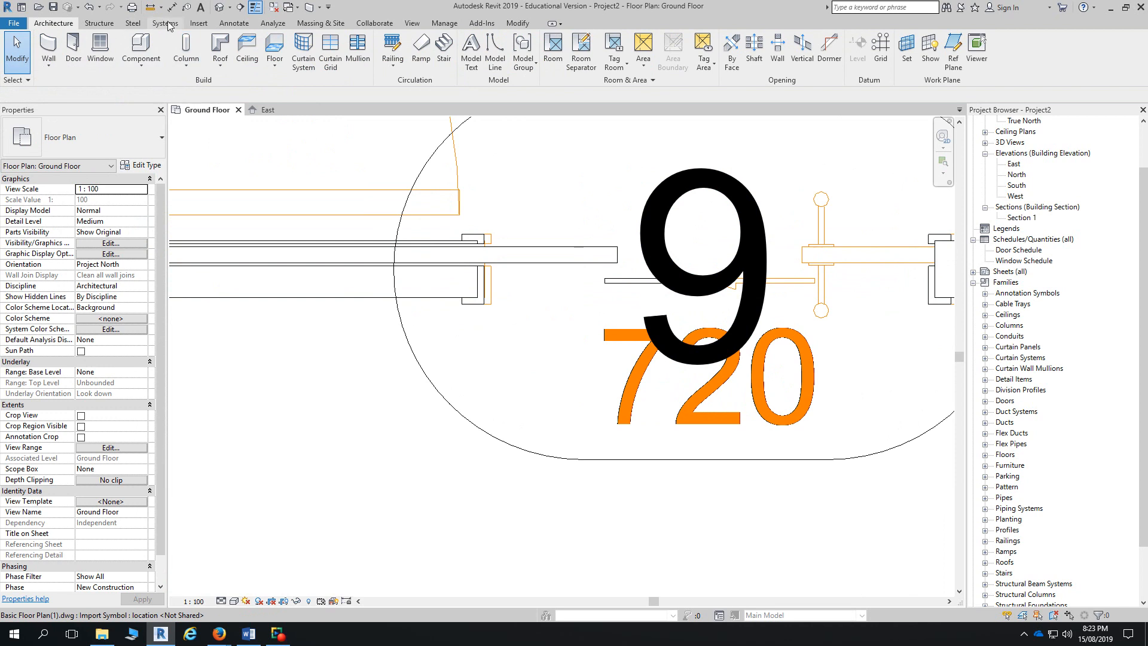
- Align door 9's edge with the adjoining wall face
{"action": "left_click", "coordinate": [517, 23]}
{"action": "left_click", "coordinate": [216, 42]}
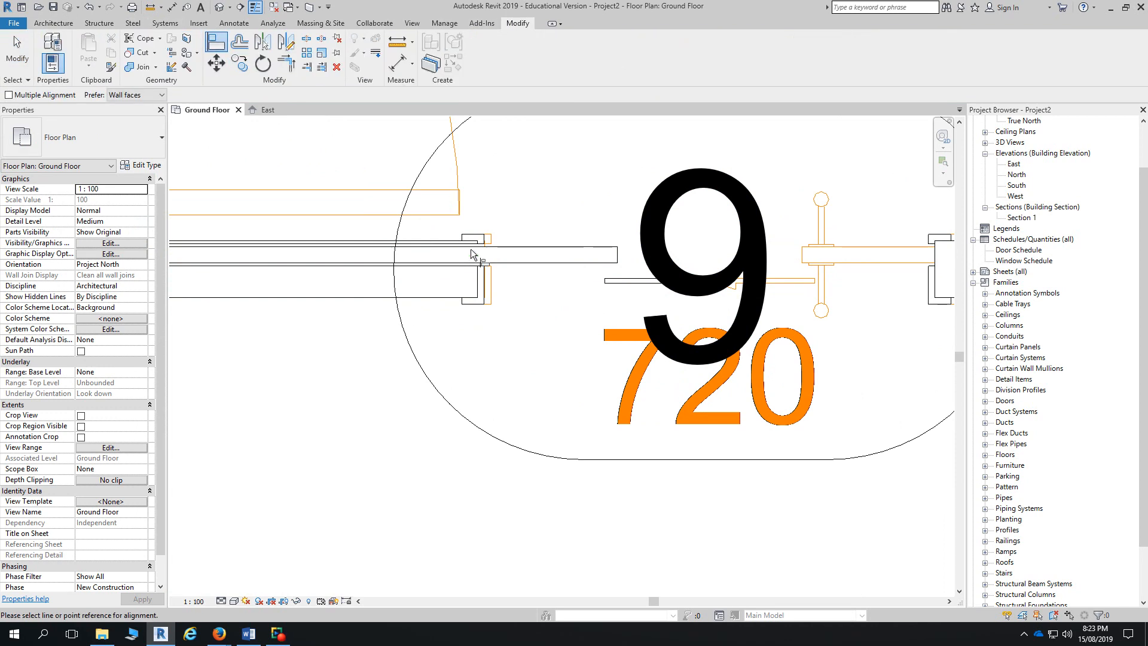
{"action": "scroll", "coordinate": [471, 249], "scroll_direction": "up", "scroll_amount": 3}
{"action": "left_click", "coordinate": [511, 300]}
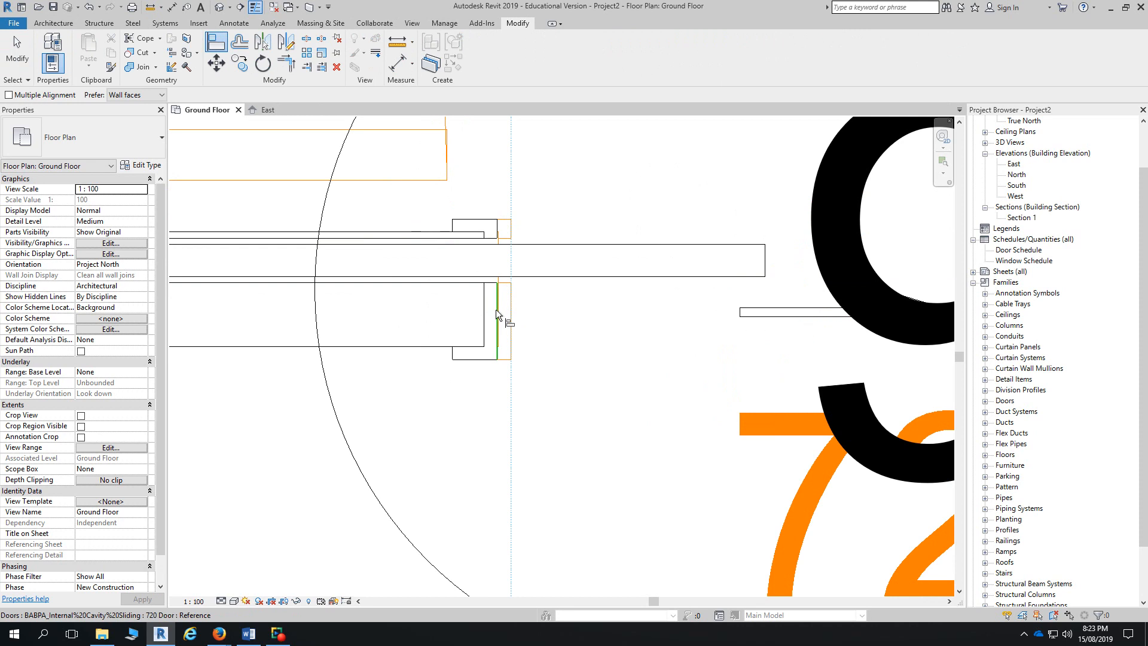
{"action": "left_click", "coordinate": [497, 310]}
{"action": "scroll", "coordinate": [508, 313], "scroll_direction": "down", "scroll_amount": 4}
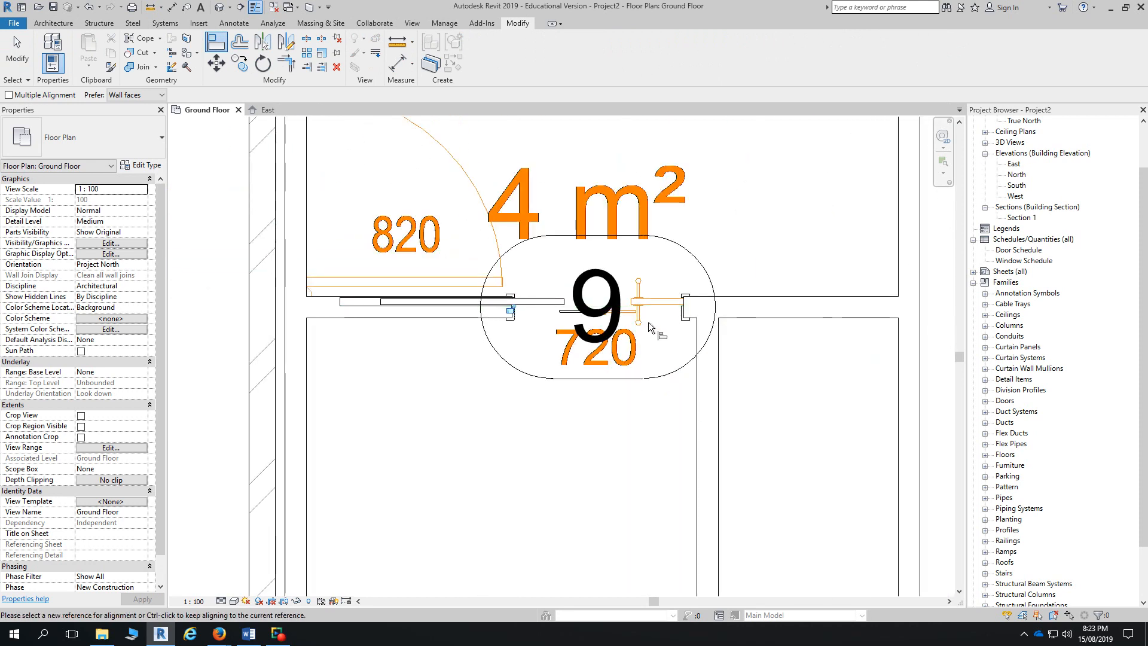
{"action": "key", "text": "Escape"}
{"action": "key", "text": "Escape"}
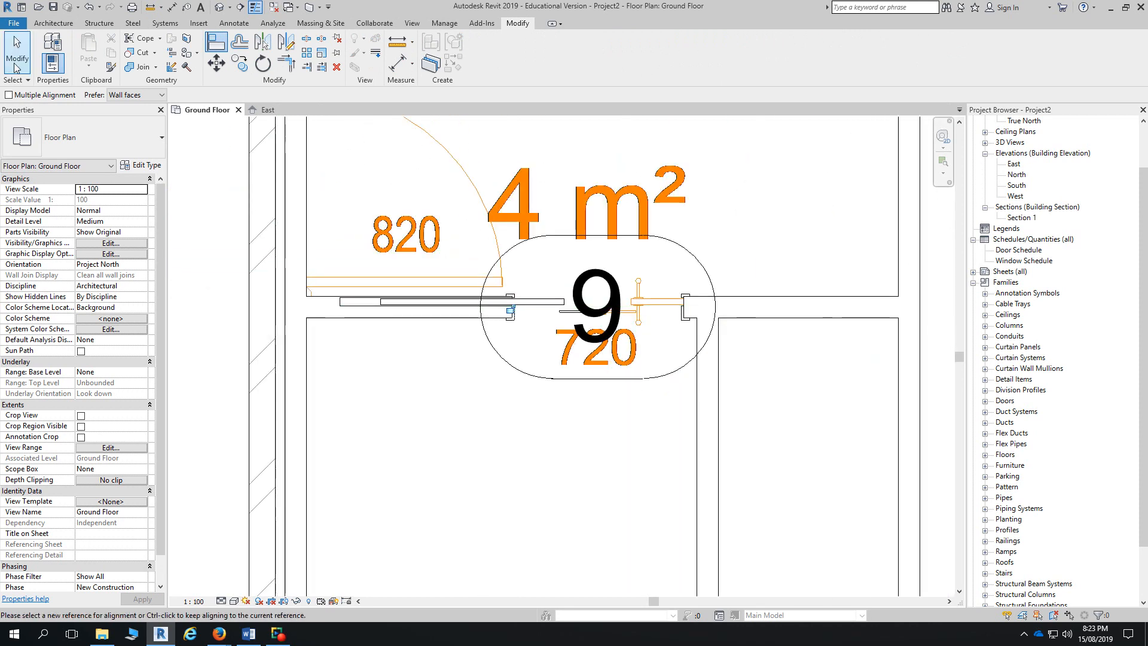
- Flip door 9's sliding panel to the right side and check its position
{"action": "left_click", "coordinate": [428, 312]}
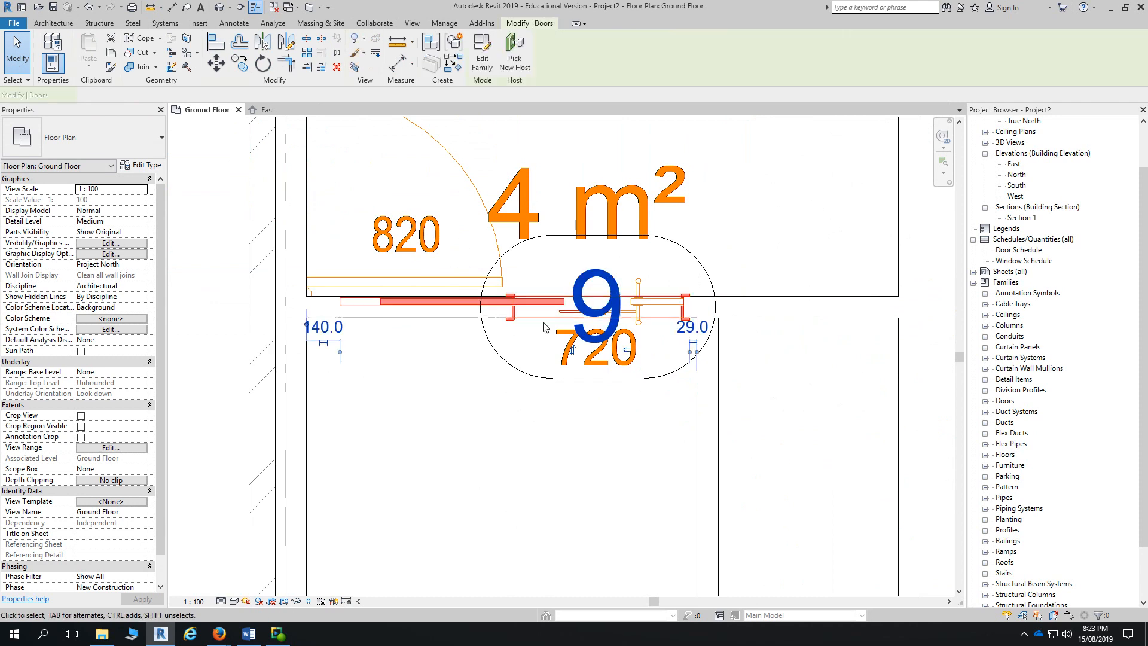
{"action": "left_click", "coordinate": [624, 350]}
{"action": "key", "text": "Escape"}
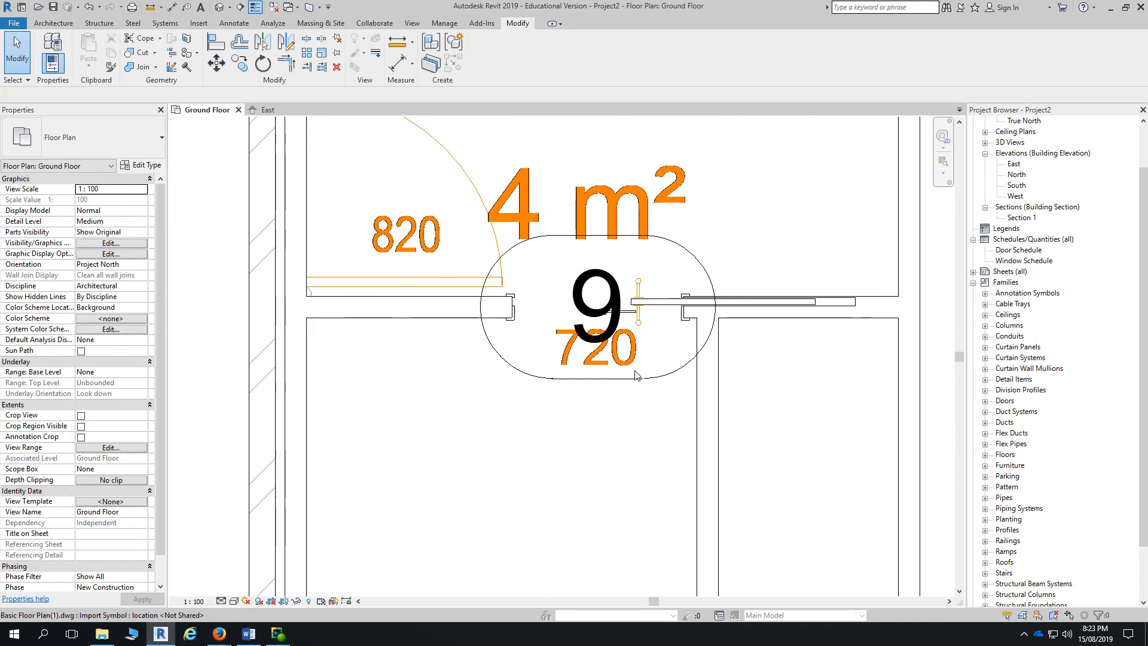
{"action": "left_click", "coordinate": [641, 321]}
{"action": "scroll", "coordinate": [641, 322], "scroll_direction": "down", "scroll_amount": 5}
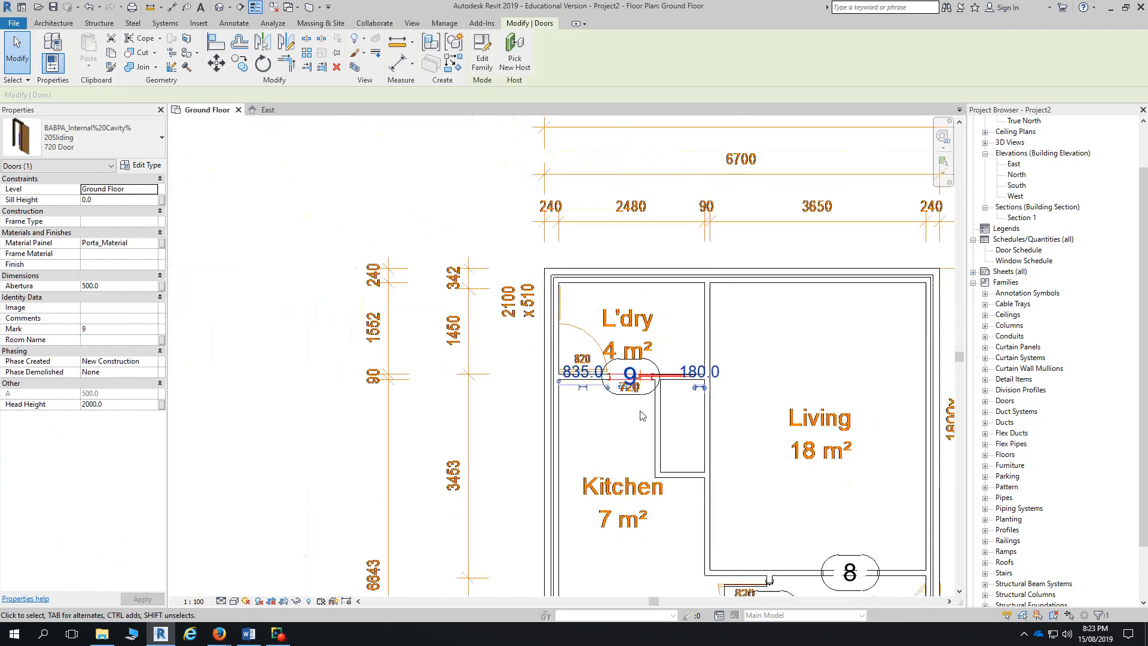
{"action": "scroll", "coordinate": [591, 278], "scroll_direction": "down", "scroll_amount": 3}
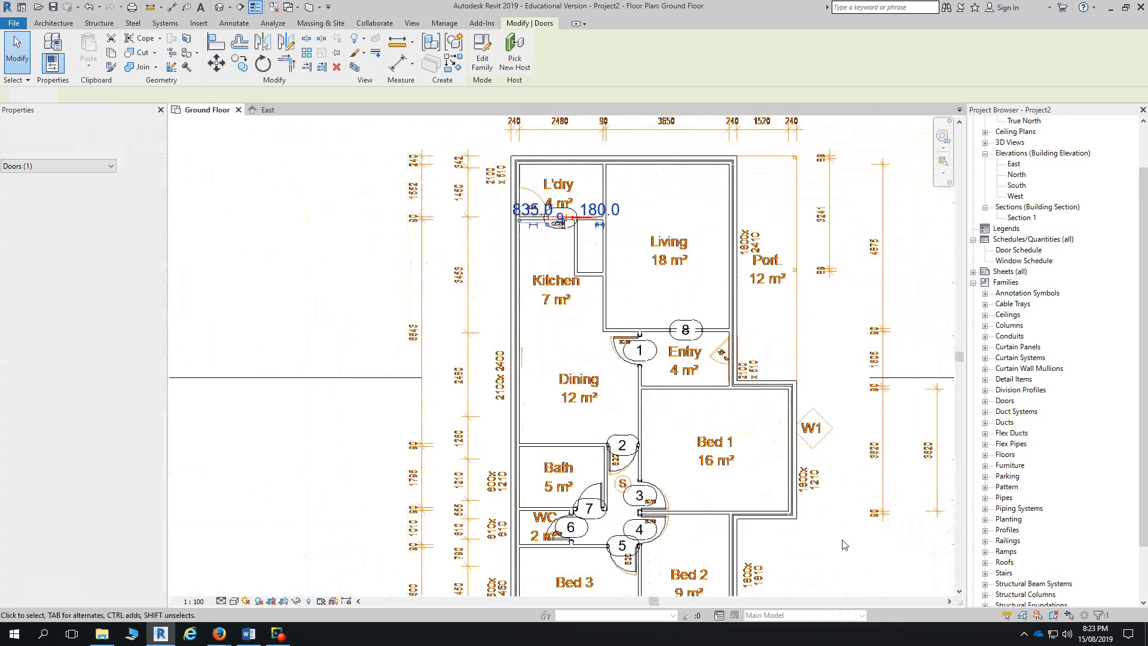
- Check door 8's 0915 x 2134mm opening, then set the plan's visual style to Wireframe
{"action": "left_click", "coordinate": [817, 508]}
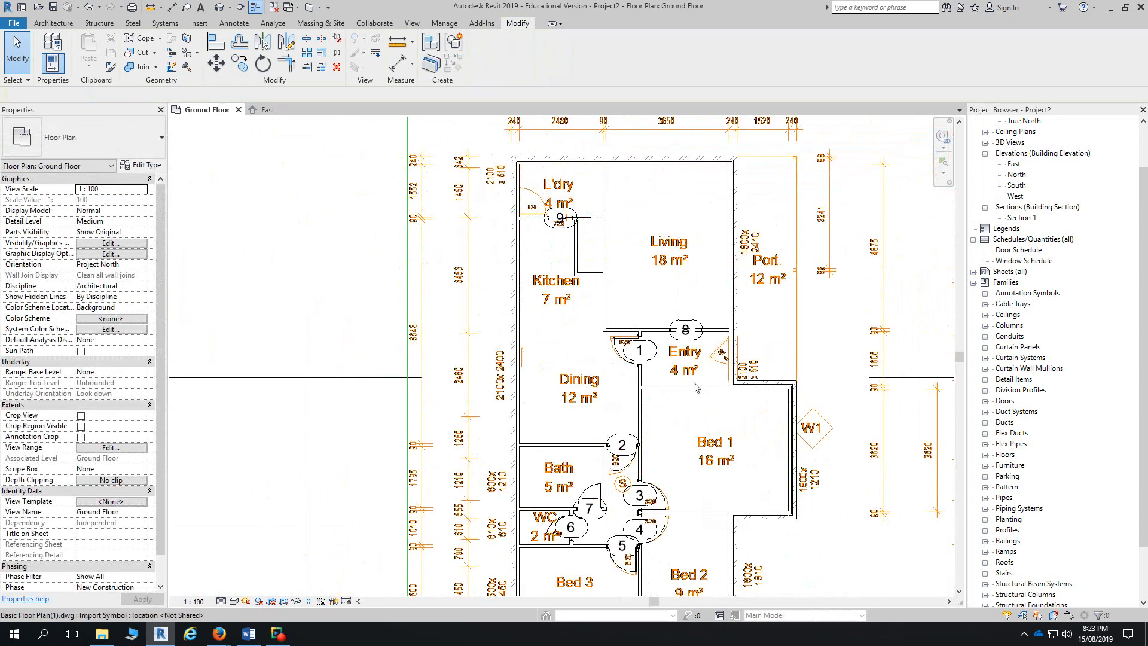
{"action": "left_click", "coordinate": [701, 336]}
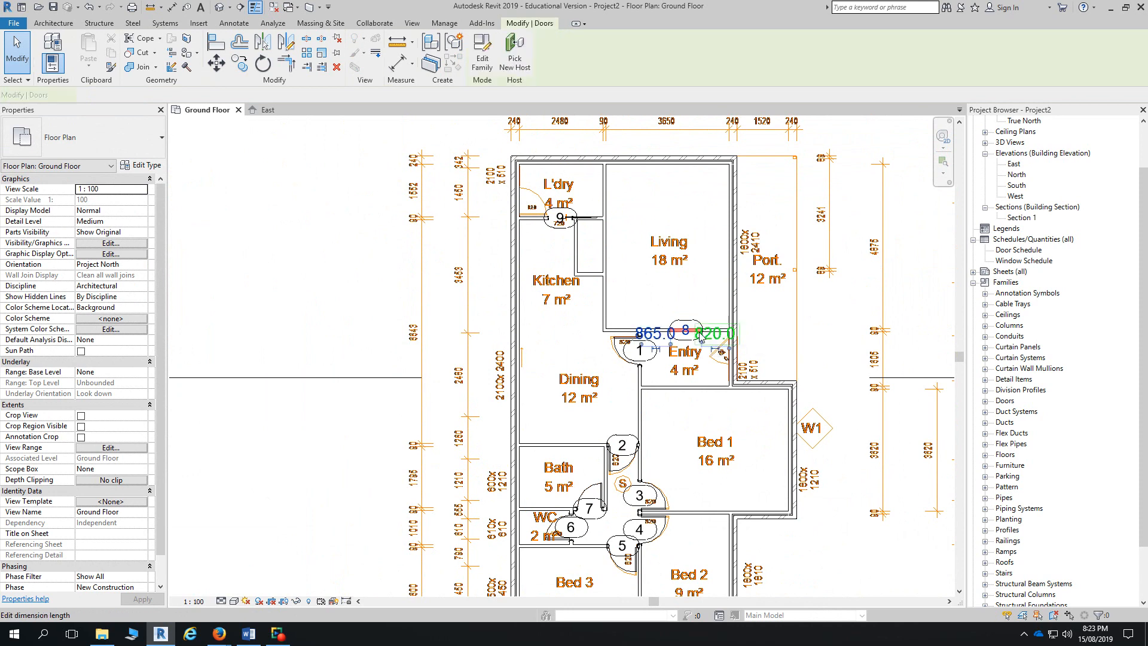
{"action": "left_click", "coordinate": [309, 357]}
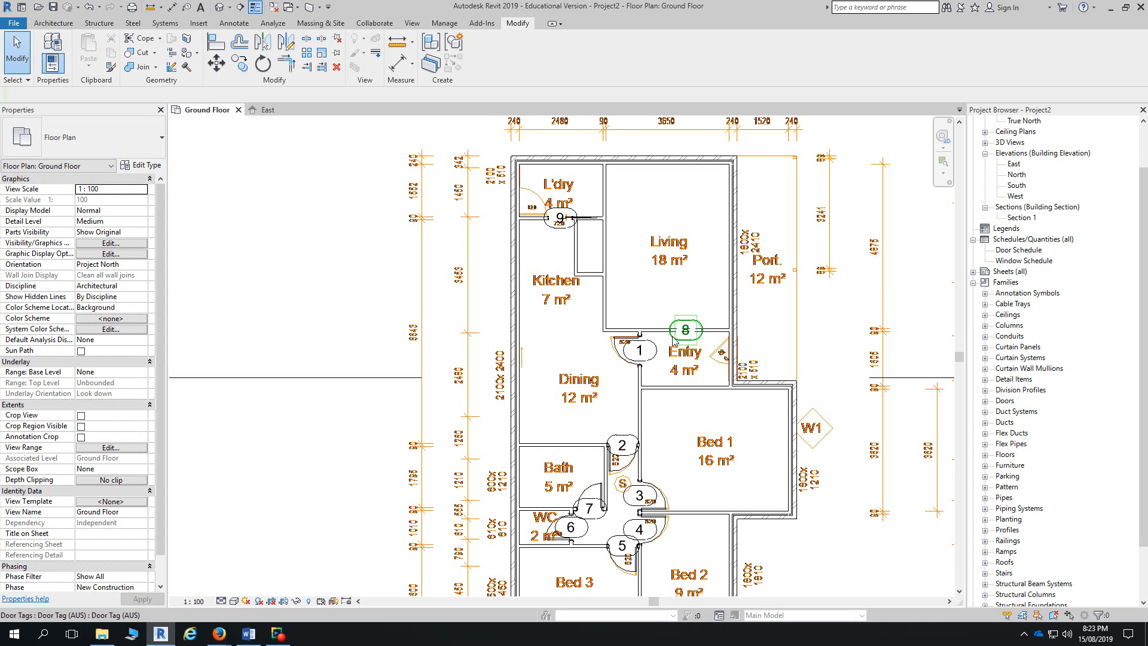
{"action": "scroll", "coordinate": [691, 338], "scroll_direction": "up", "scroll_amount": 1}
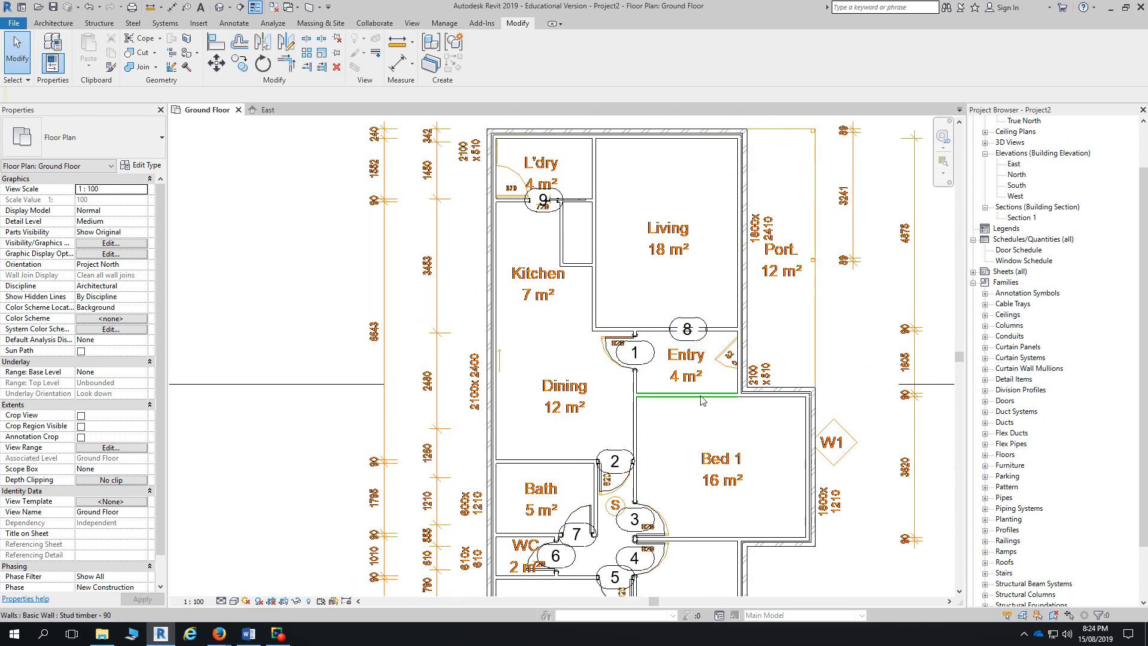
{"action": "left_click", "coordinate": [235, 602]}
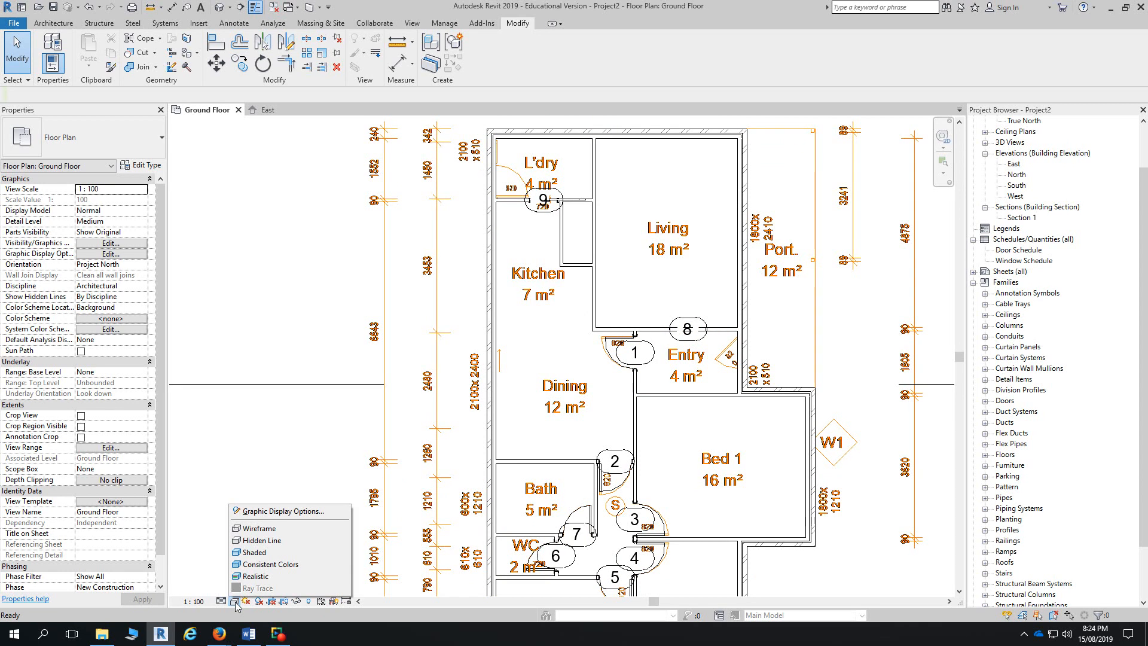
{"action": "left_click", "coordinate": [223, 601]}
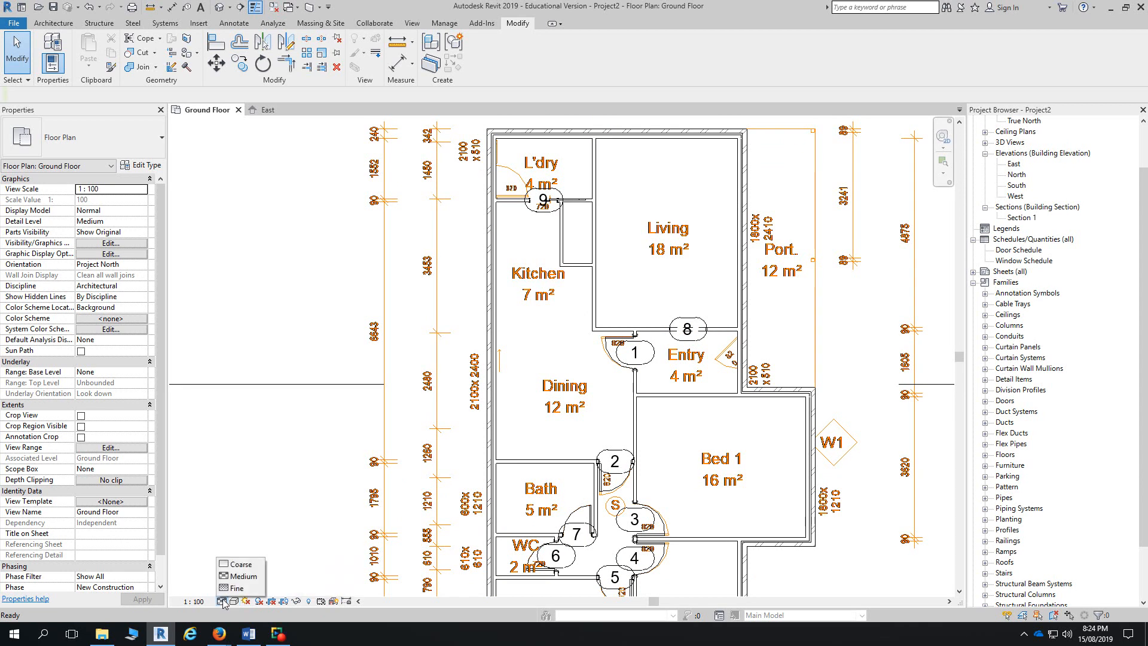
{"action": "left_click", "coordinate": [235, 601]}
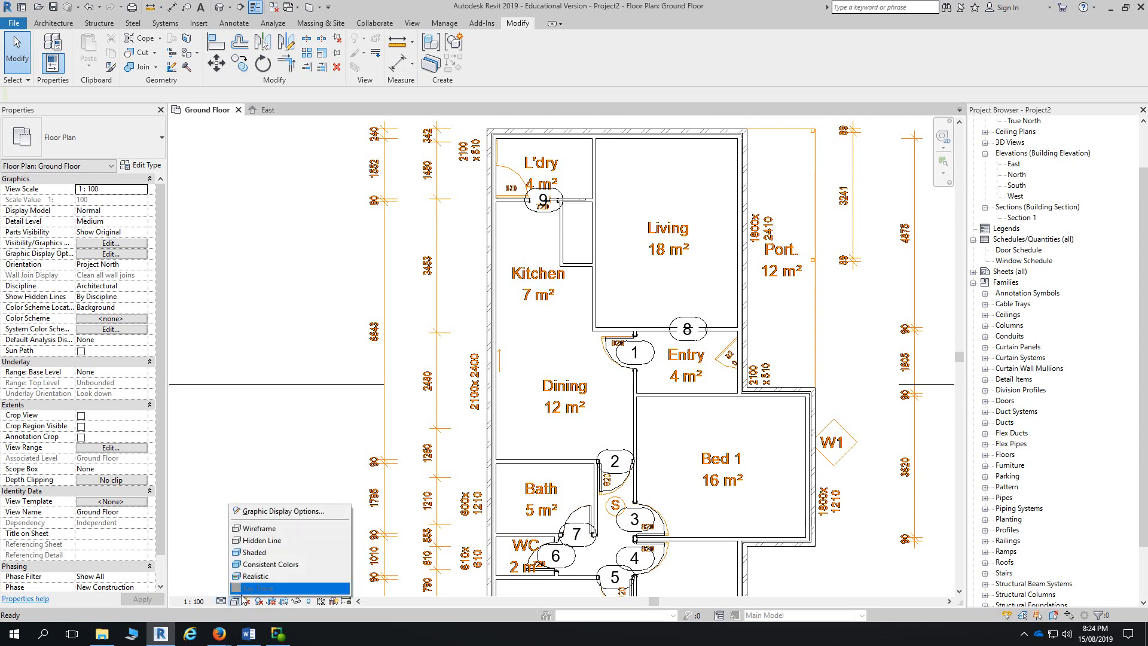
{"action": "left_click", "coordinate": [276, 531]}
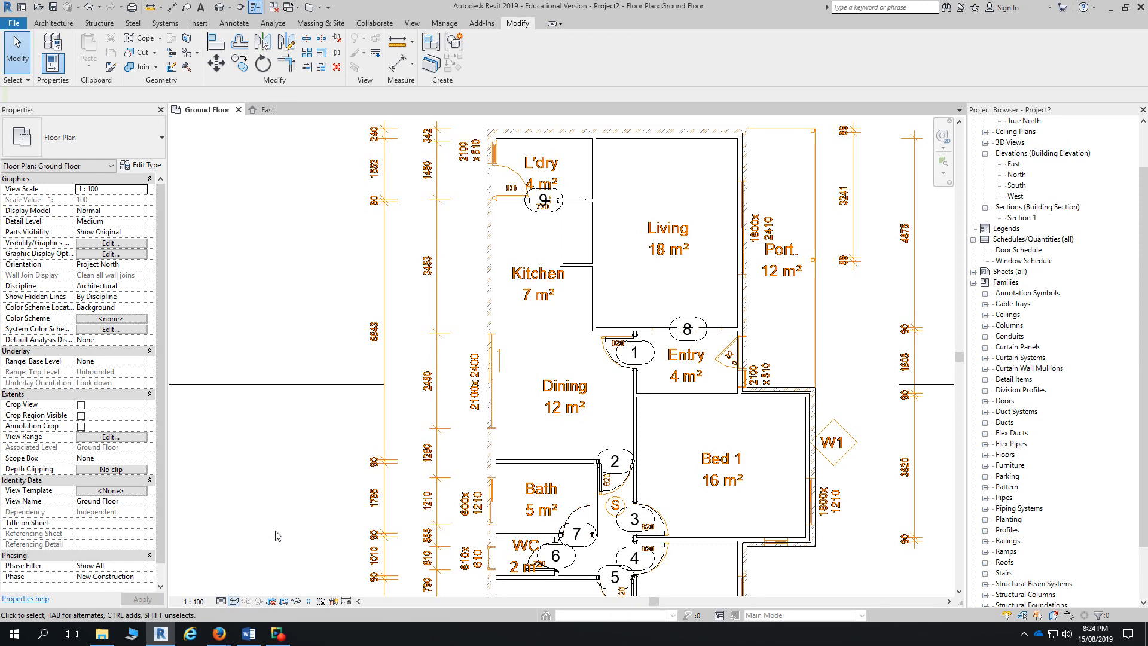
{"action": "scroll", "coordinate": [668, 345], "scroll_direction": "up", "scroll_amount": 3}
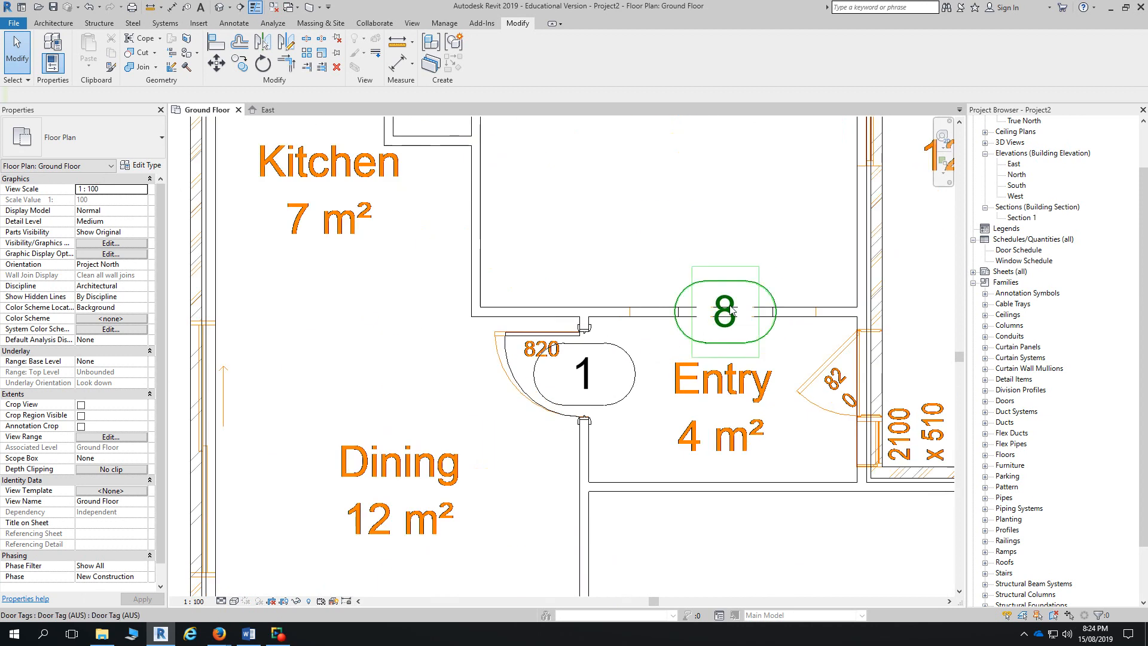
- Inspect the walls and doors in the default 3D view in Wireframe and Hidden Line, then return to Ground Floor
{"action": "left_click", "coordinate": [219, 7]}
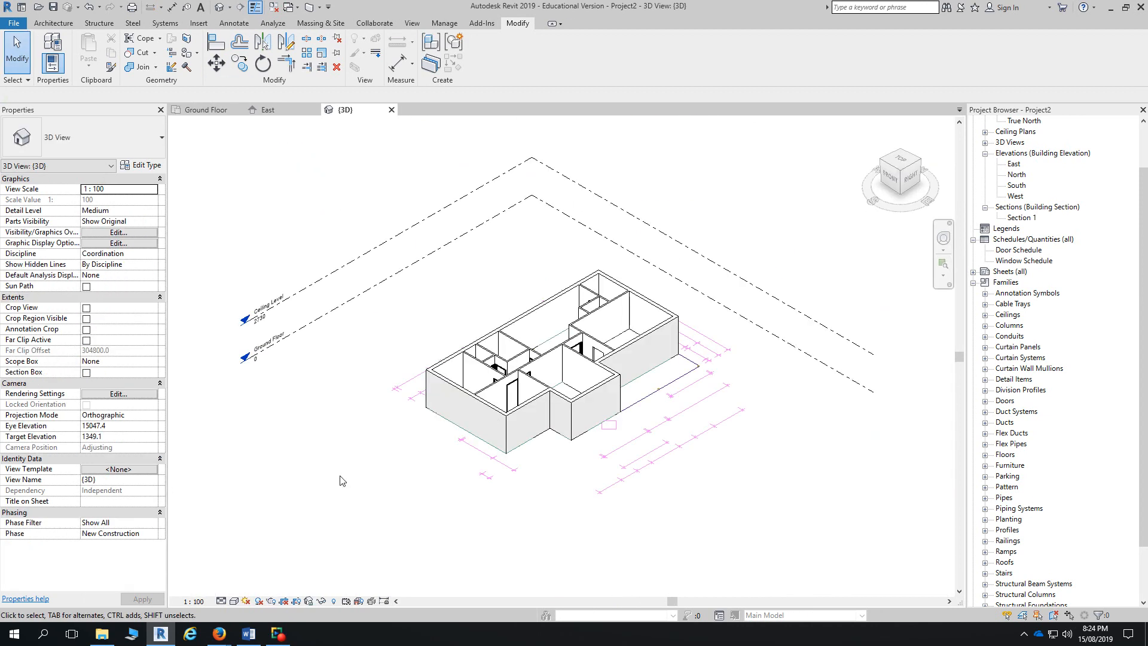
{"action": "left_click", "coordinate": [235, 601]}
{"action": "left_click", "coordinate": [248, 528]}
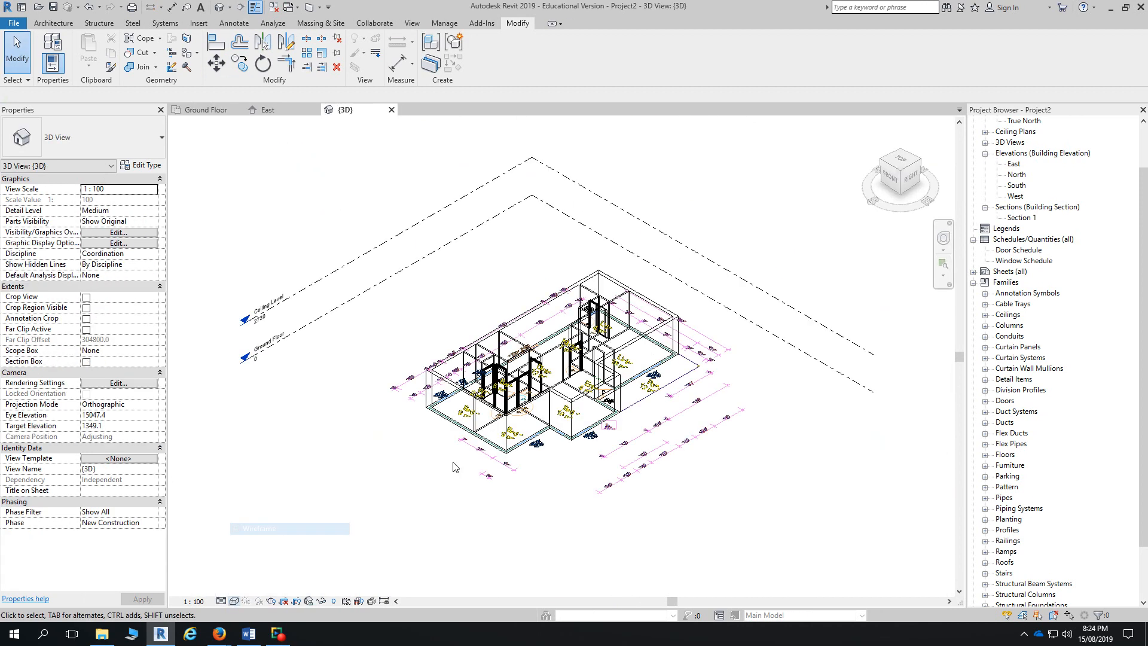
{"action": "middle_click_drag", "start_coordinate": [598, 359], "coordinate": [729, 394], "text": "shift"}
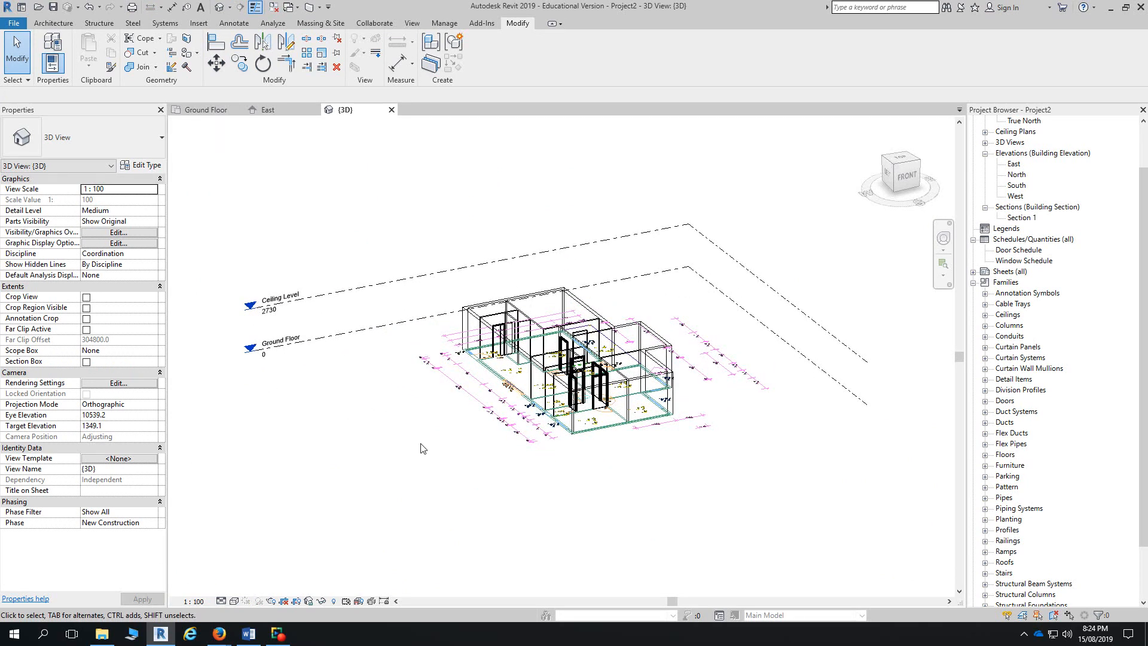
{"action": "left_click", "coordinate": [241, 601]}
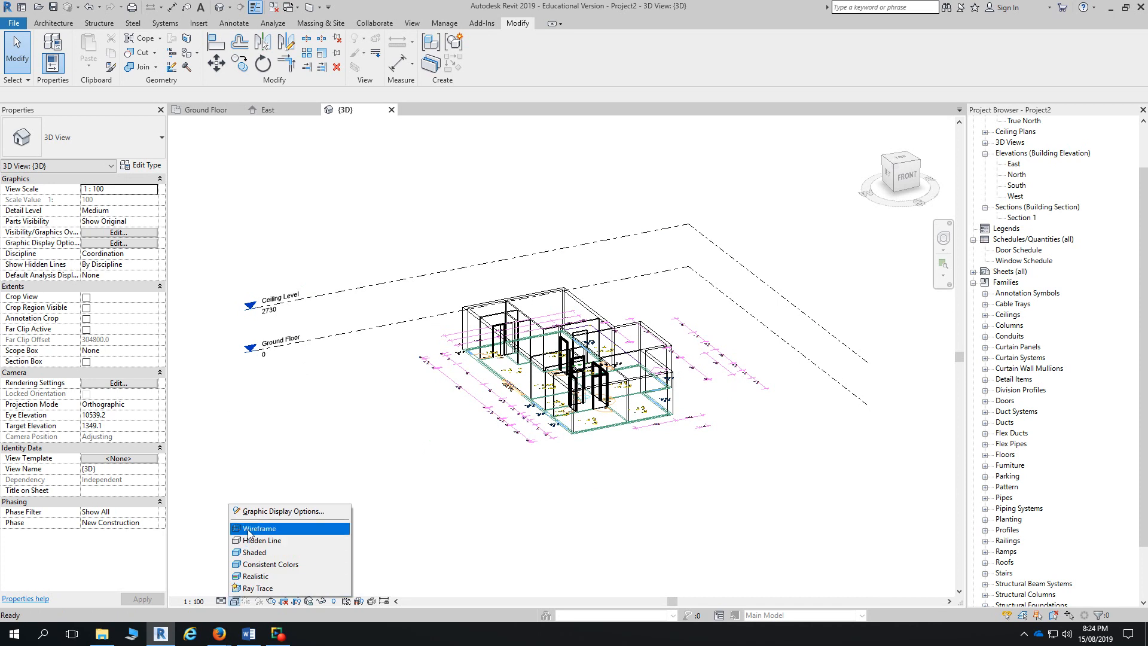
{"action": "left_click", "coordinate": [258, 541]}
{"action": "left_click", "coordinate": [205, 110]}
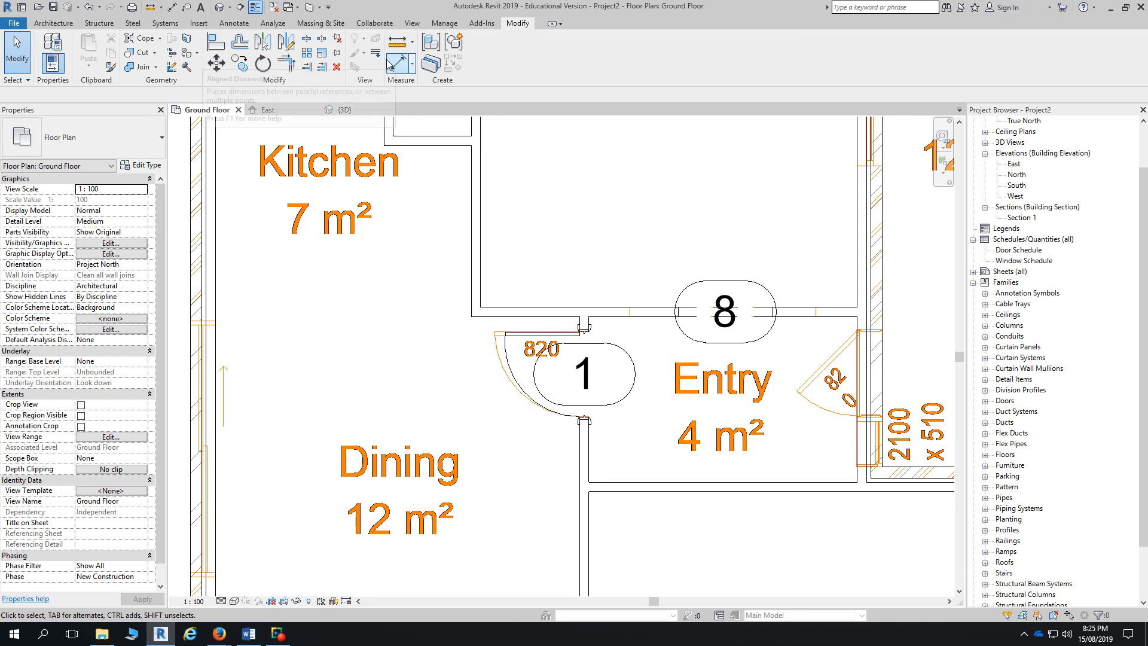
- Measure the 1800 gap in the entry wall
{"action": "left_click", "coordinate": [151, 6]}
{"action": "scroll", "coordinate": [634, 346], "scroll_direction": "up", "scroll_amount": 2}
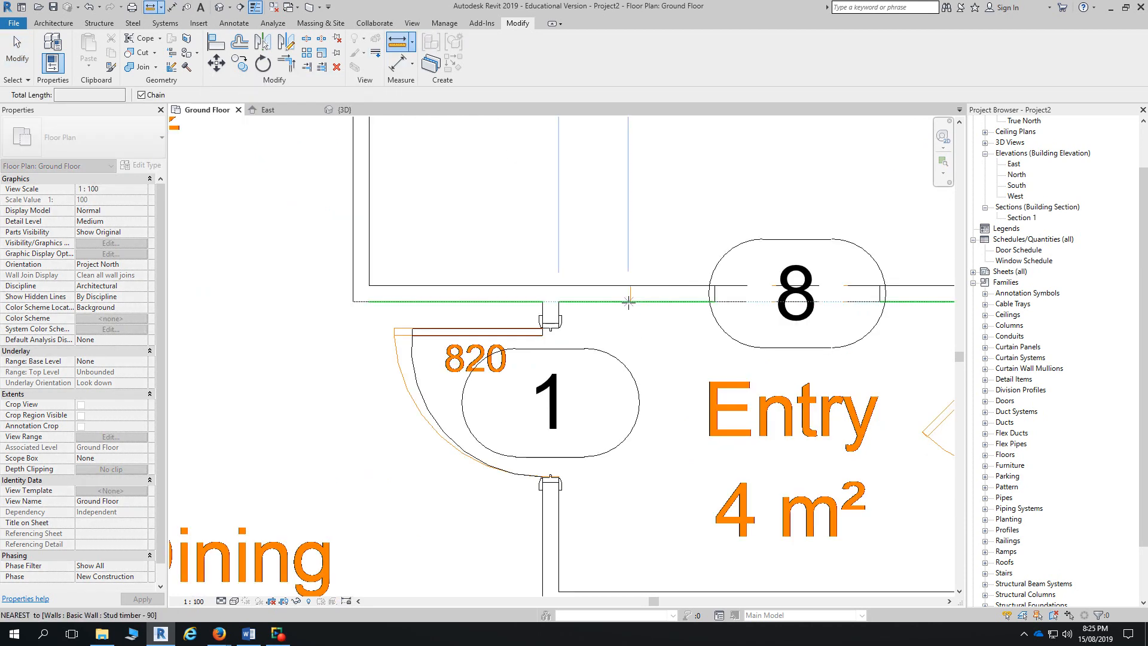
{"action": "left_click", "coordinate": [632, 299]}
{"action": "middle_click_drag", "start_coordinate": [695, 302], "coordinate": [522, 303]}
{"action": "scroll", "coordinate": [522, 303], "scroll_direction": "down", "scroll_amount": 1}
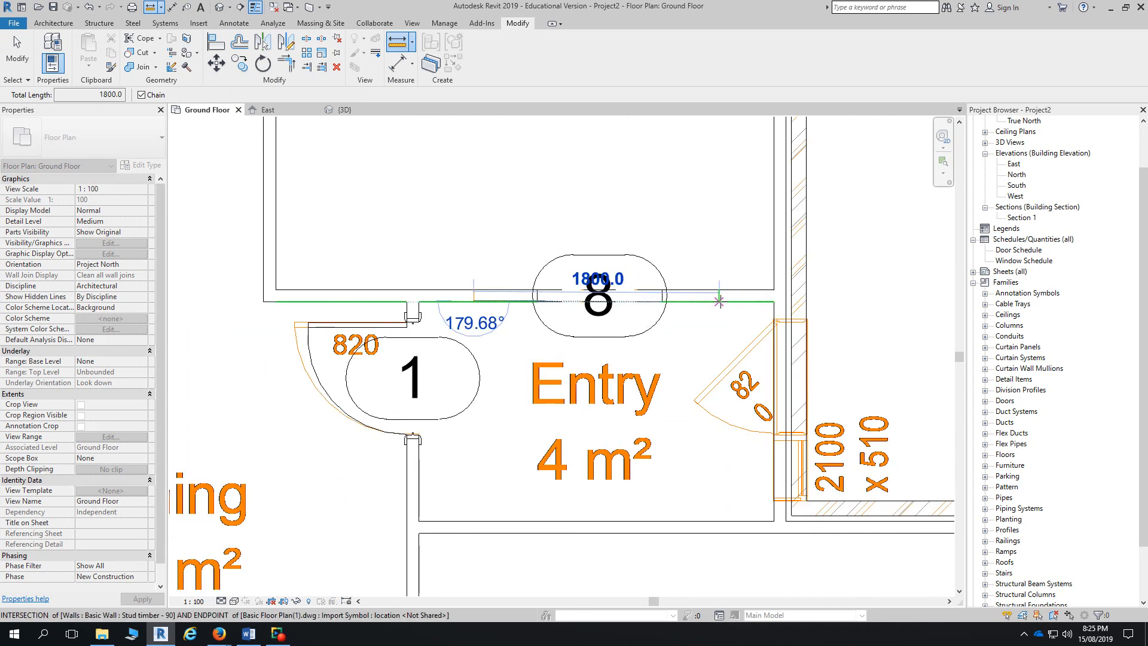
{"action": "key", "text": "Escape"}
{"action": "key", "text": "Escape"}
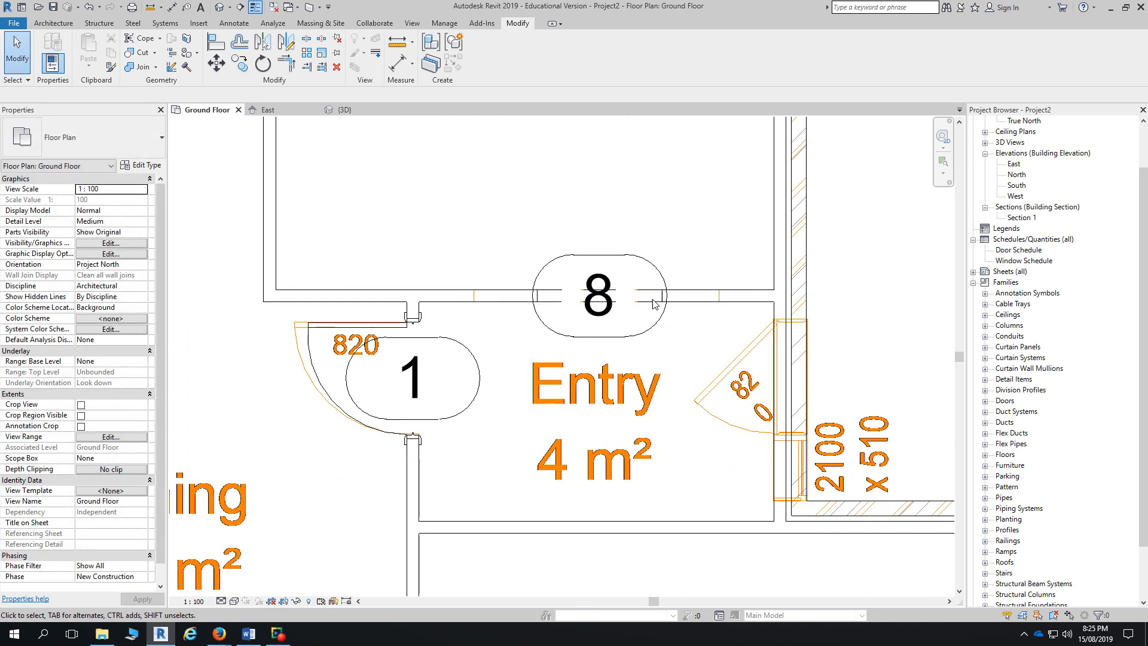
- Select opening 8 and bring up its Door-Opening 0915 x 2134mm type properties
{"action": "left_click", "coordinate": [654, 307]}
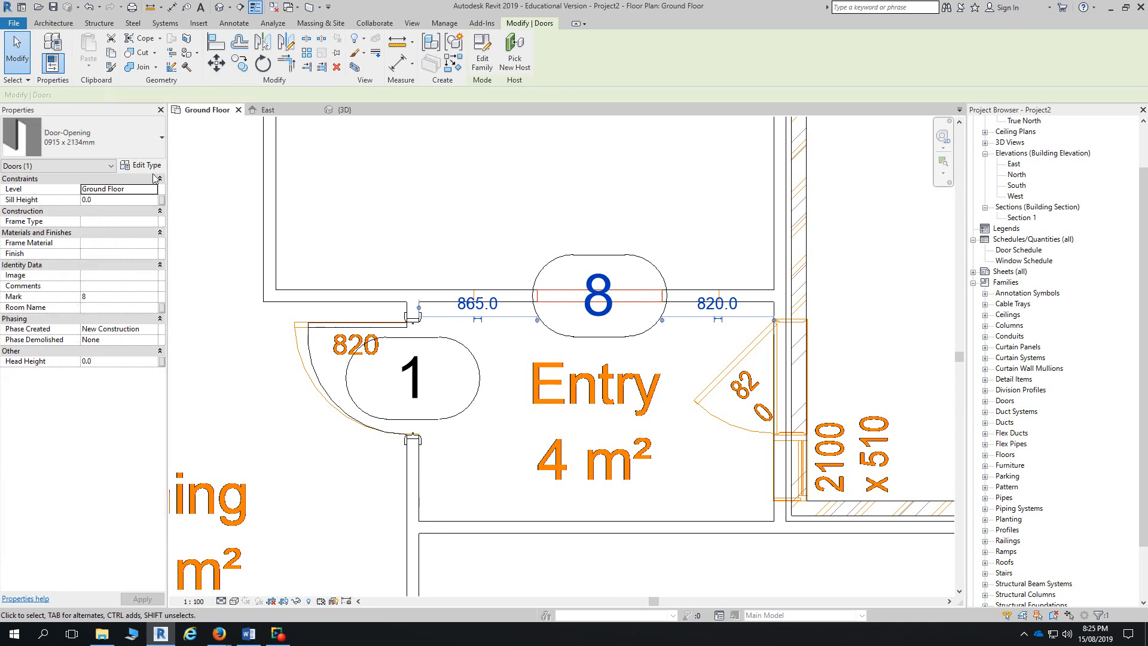
{"action": "left_click", "coordinate": [151, 168]}
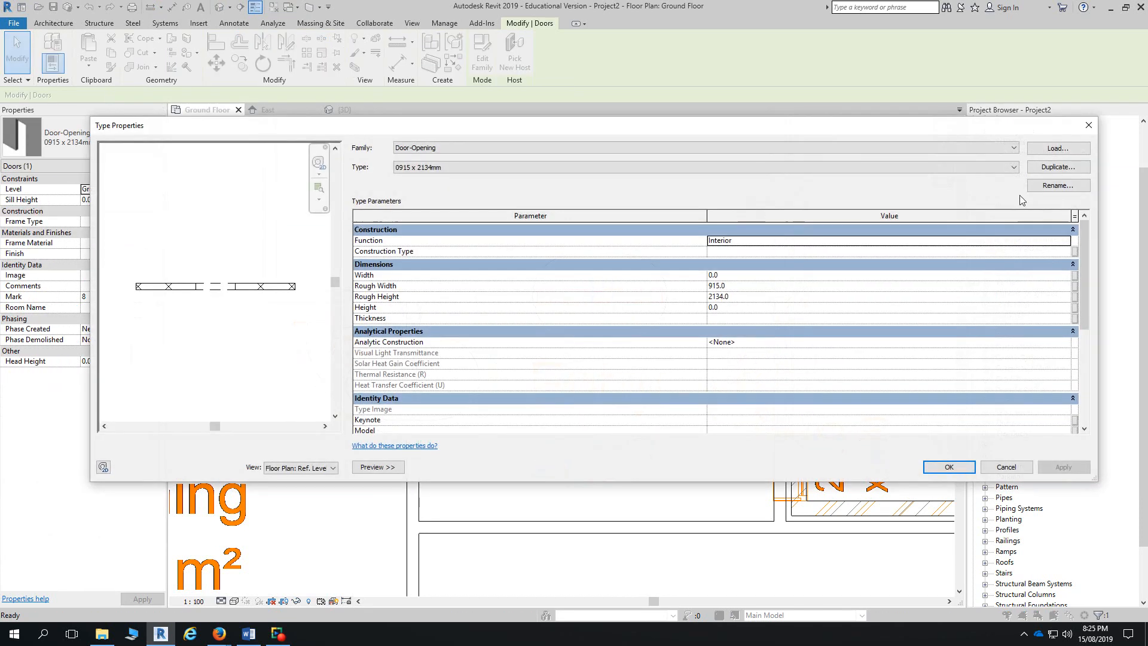
{"action": "left_click", "coordinate": [1040, 187]}
- Duplicate the opening type as 1800 x 2134mm 2 with Rough Width 1800 and apply it to door 8
{"action": "left_click", "coordinate": [648, 326]}
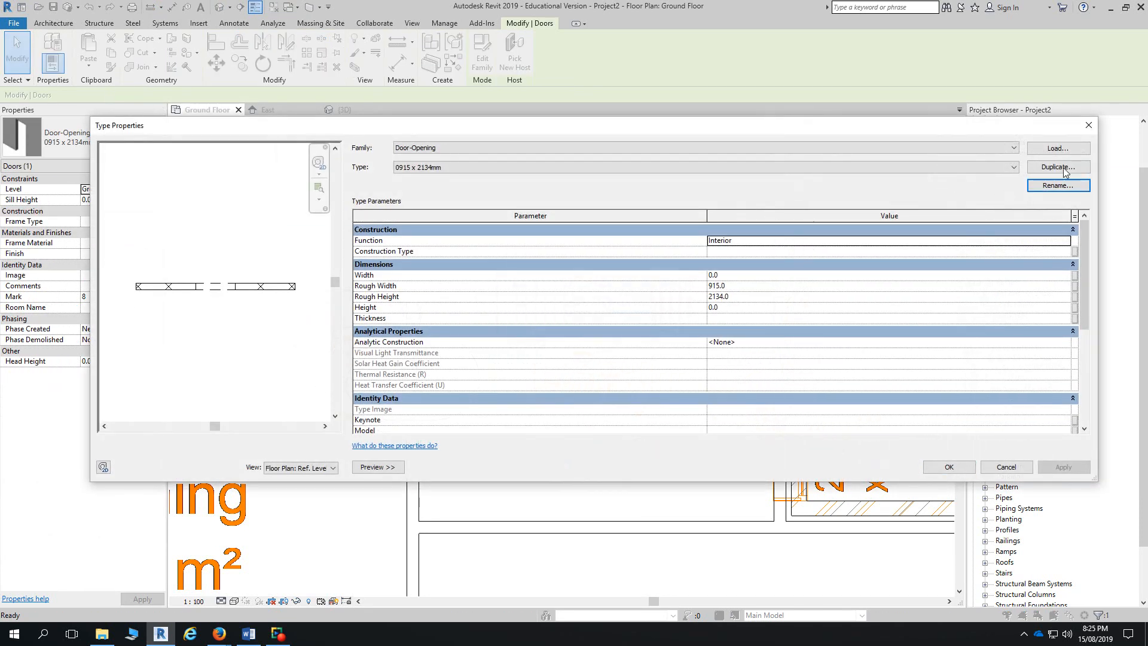
{"action": "left_click", "coordinate": [1055, 167]}
{"action": "double_click", "coordinate": [550, 294]}
{"action": "type", "text": "1800 x 2134mm 2"}
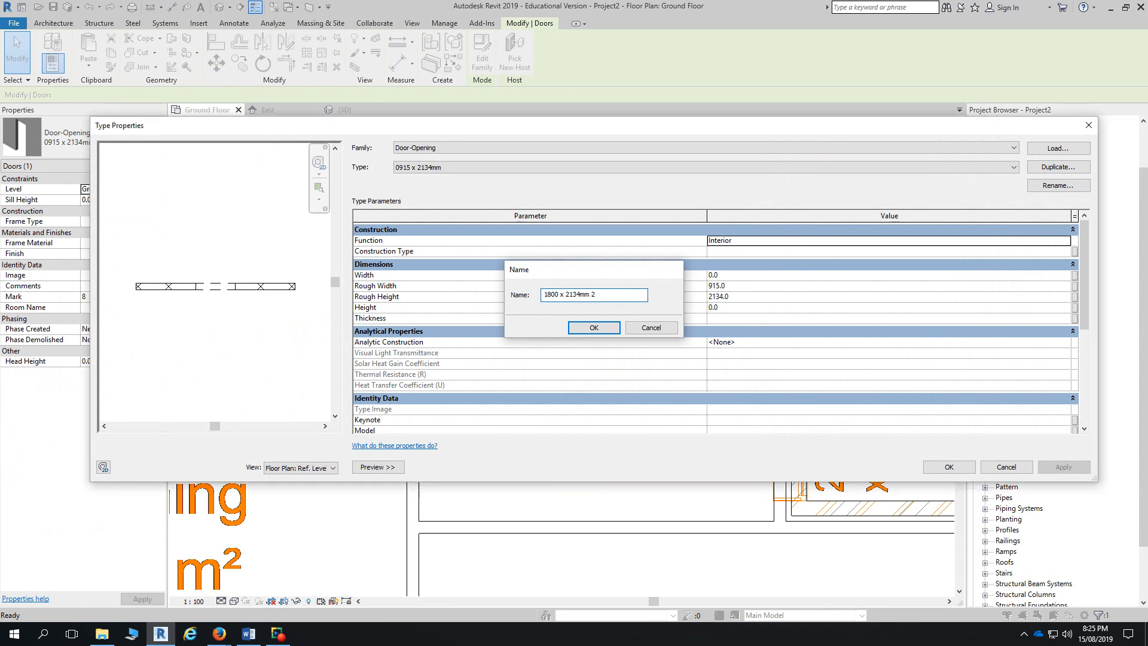
{"action": "key", "text": "Return"}
{"action": "left_click", "coordinate": [750, 286]}
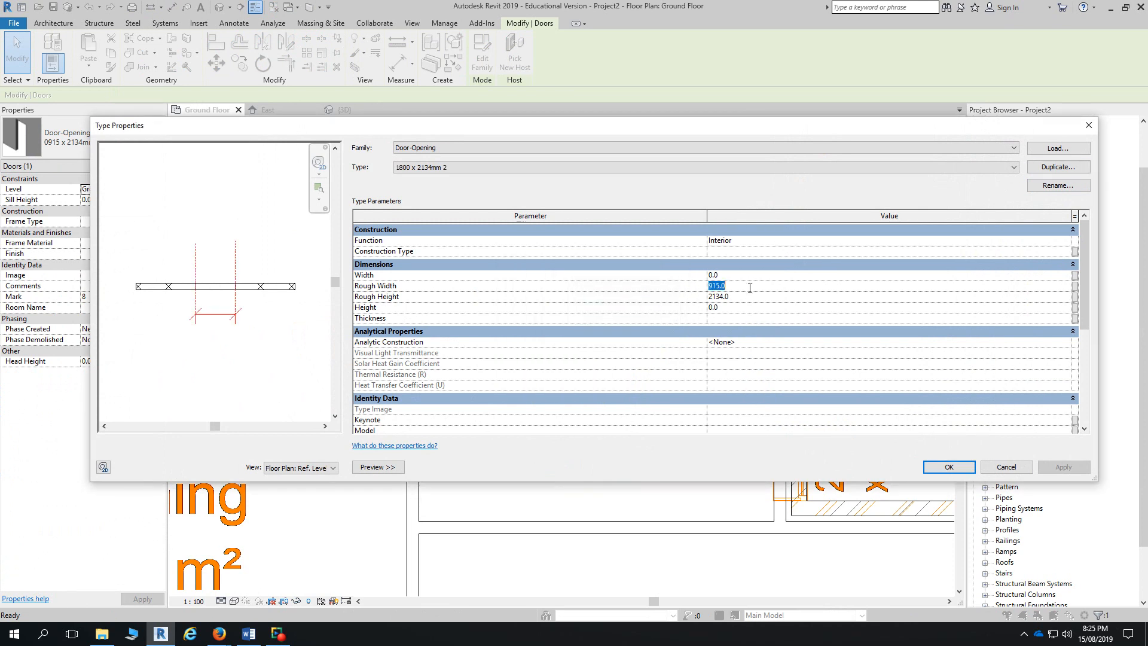
{"action": "type", "text": "1800"}
{"action": "key", "text": "Return"}
{"action": "left_click", "coordinate": [949, 467]}
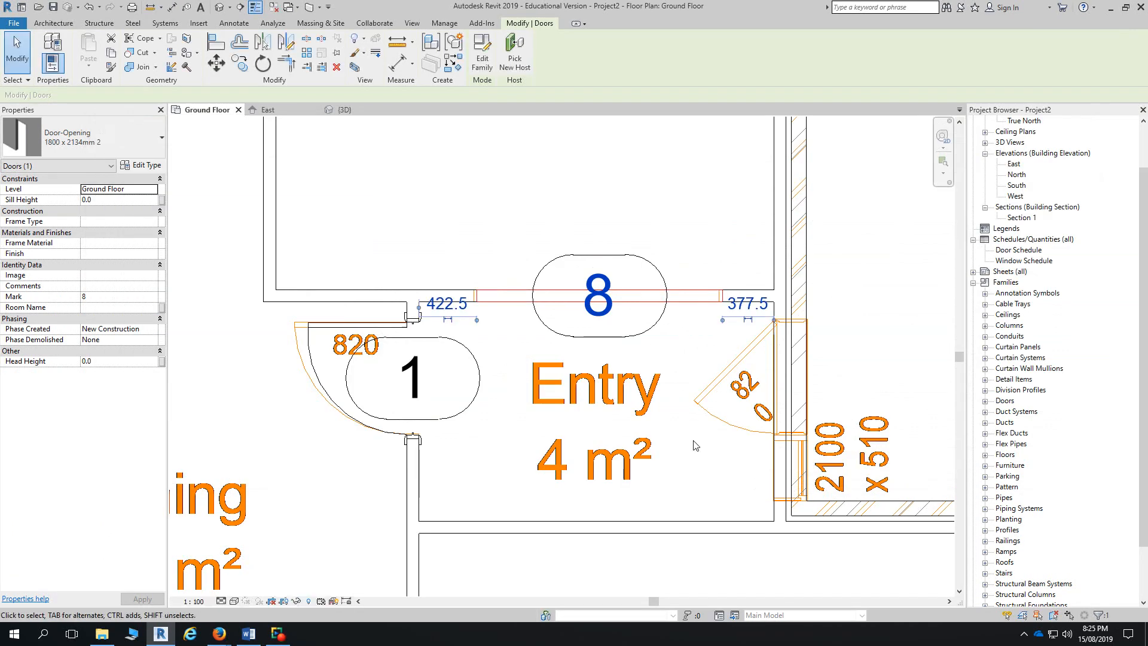
- Move opening 8 so it lines up with the wall end at the gap
{"action": "scroll", "coordinate": [496, 308], "scroll_direction": "up", "scroll_amount": 3}
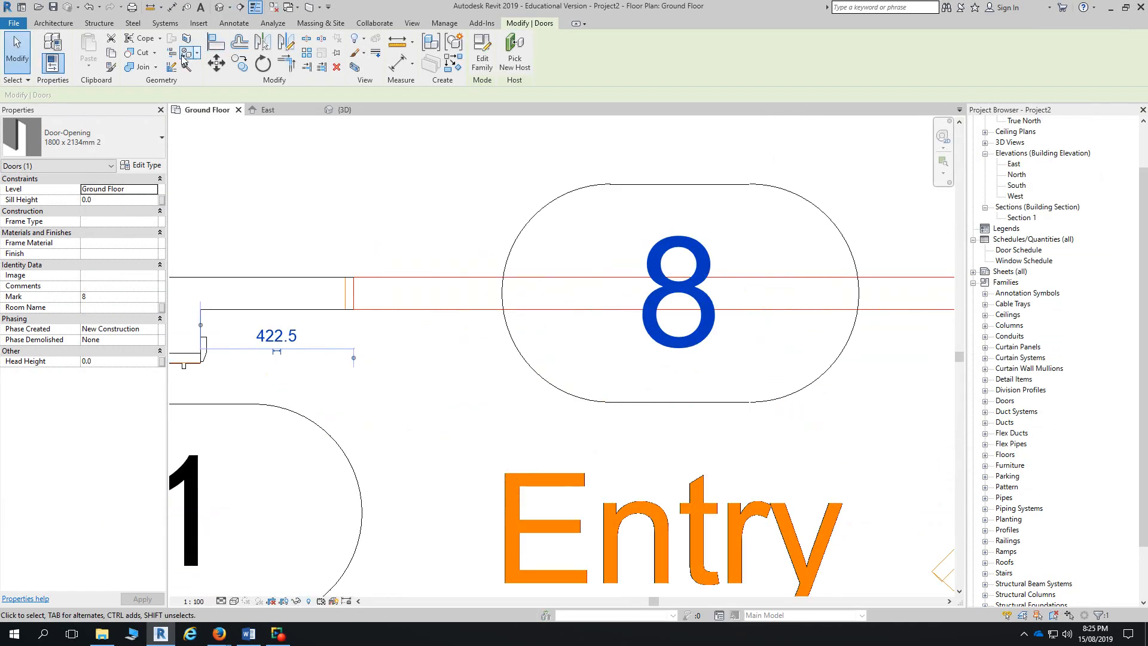
{"action": "left_click", "coordinate": [215, 64]}
{"action": "scroll", "coordinate": [351, 317], "scroll_direction": "up", "scroll_amount": 3}
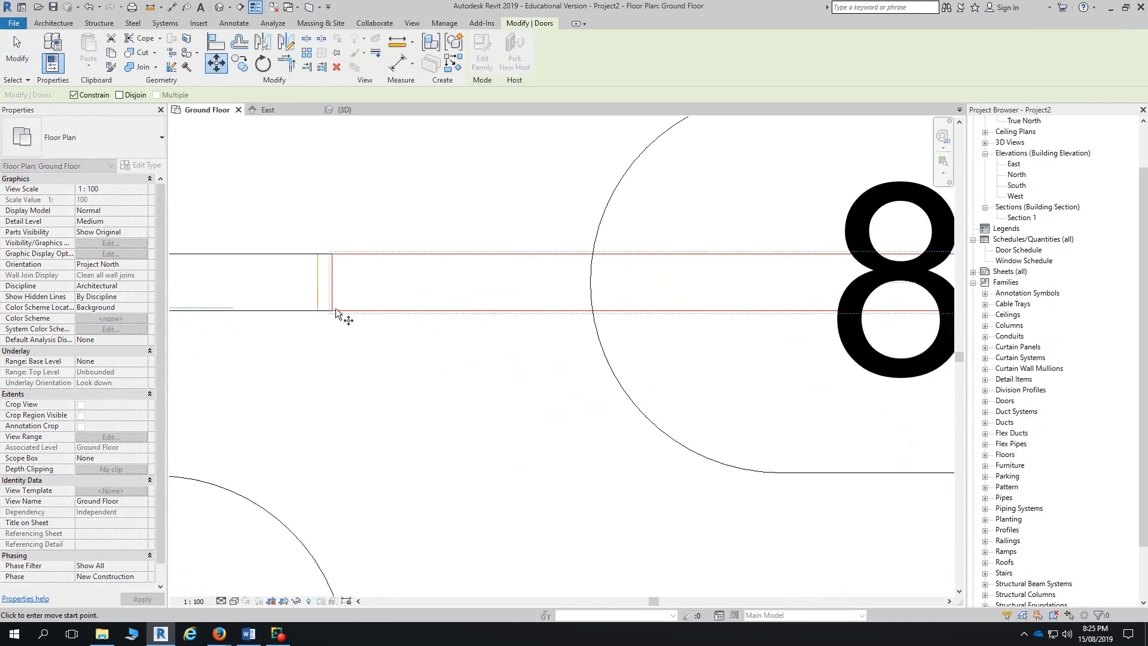
{"action": "left_click", "coordinate": [332, 308]}
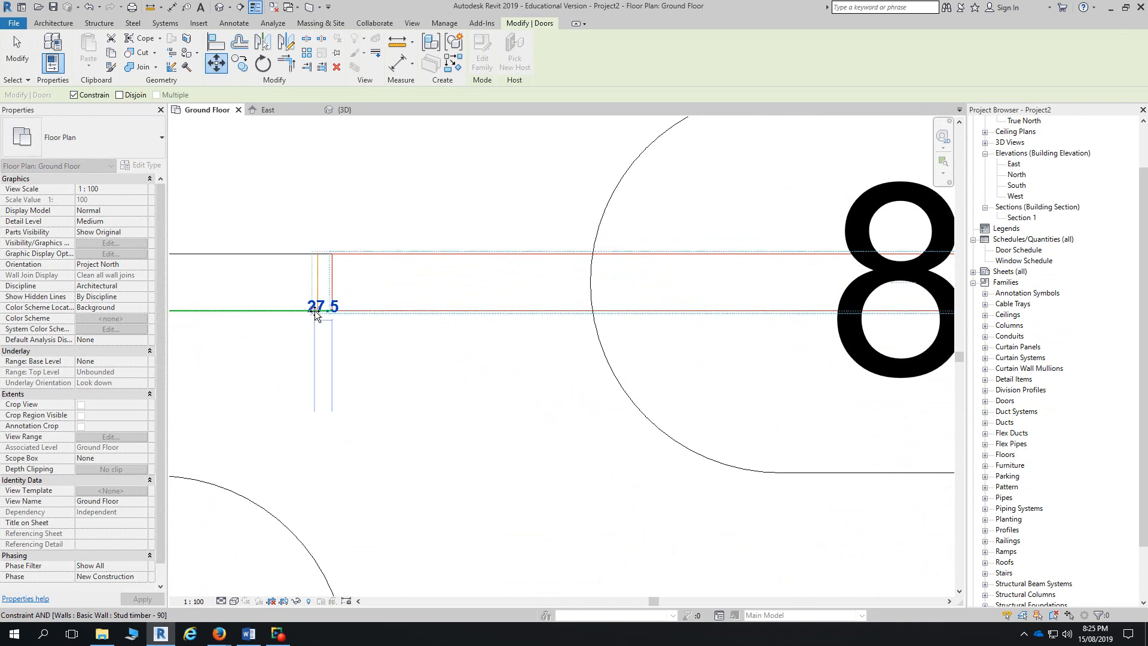
{"action": "left_click", "coordinate": [318, 310]}
{"action": "key", "text": "Escape"}
{"action": "scroll", "coordinate": [410, 422], "scroll_direction": "down", "scroll_amount": 5}
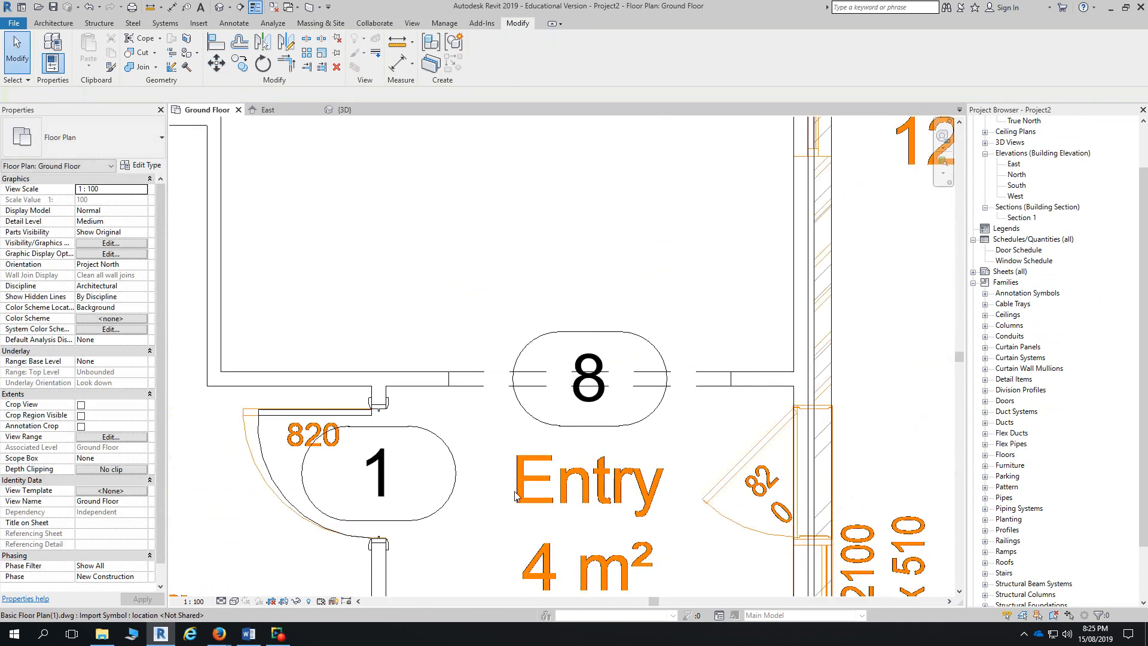
- Switch the plan's visual style out of Wireframe
{"action": "left_click", "coordinate": [235, 602]}
{"action": "left_click", "coordinate": [269, 545]}
{"action": "scroll", "coordinate": [422, 388], "scroll_direction": "down", "scroll_amount": 3}
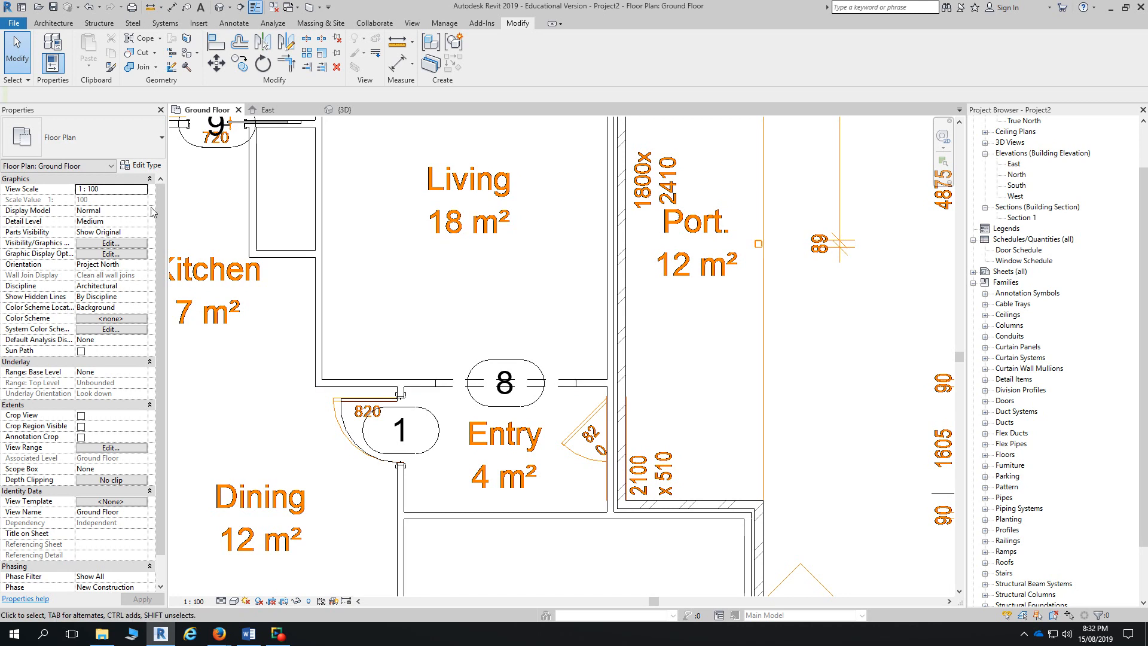
- Show the Architecture tab, then zoom out and pan across the Ground Floor plan's rooms and doors
{"action": "left_click", "coordinate": [63, 24]}
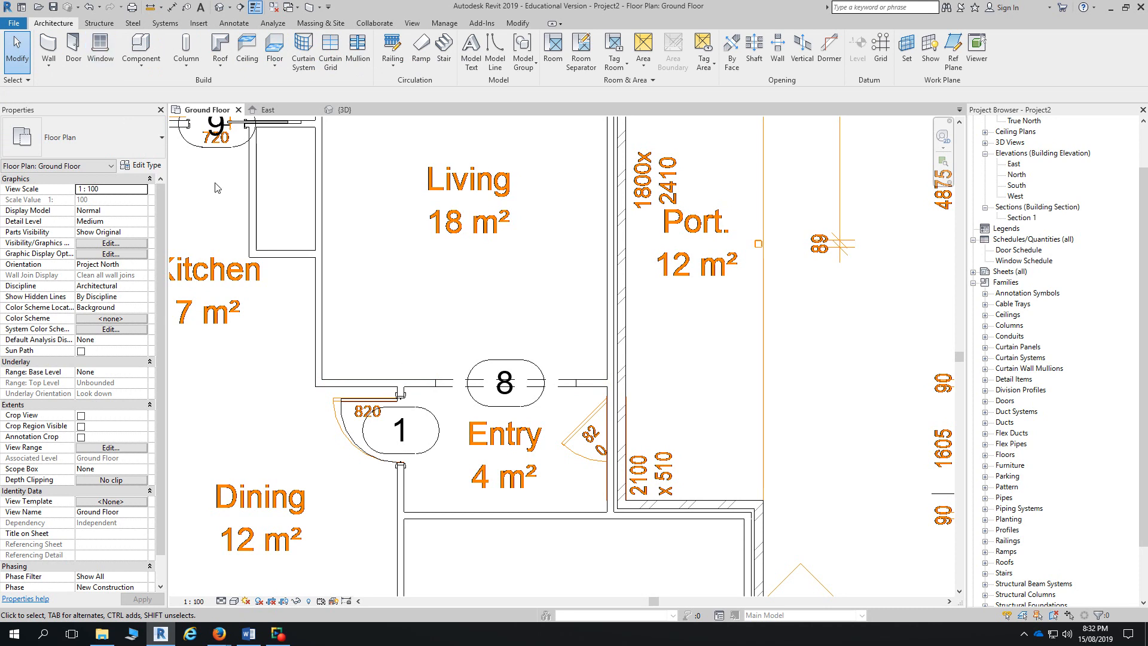
{"action": "scroll", "coordinate": [449, 359], "scroll_direction": "down", "scroll_amount": 3}
{"action": "scroll", "coordinate": [392, 330], "scroll_direction": "down", "scroll_amount": 1}
{"action": "middle_click_drag", "start_coordinate": [374, 304], "coordinate": [391, 344]}
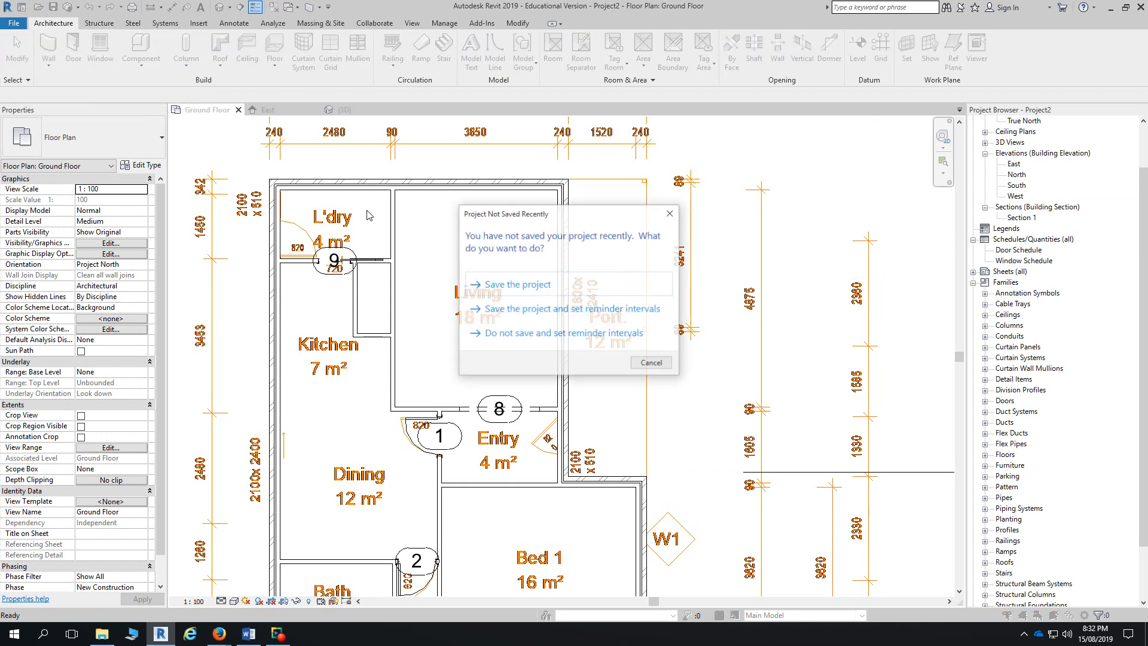
- Save the project from the reminder and open Load Family on the Downloads folder
{"action": "left_click", "coordinate": [616, 283]}
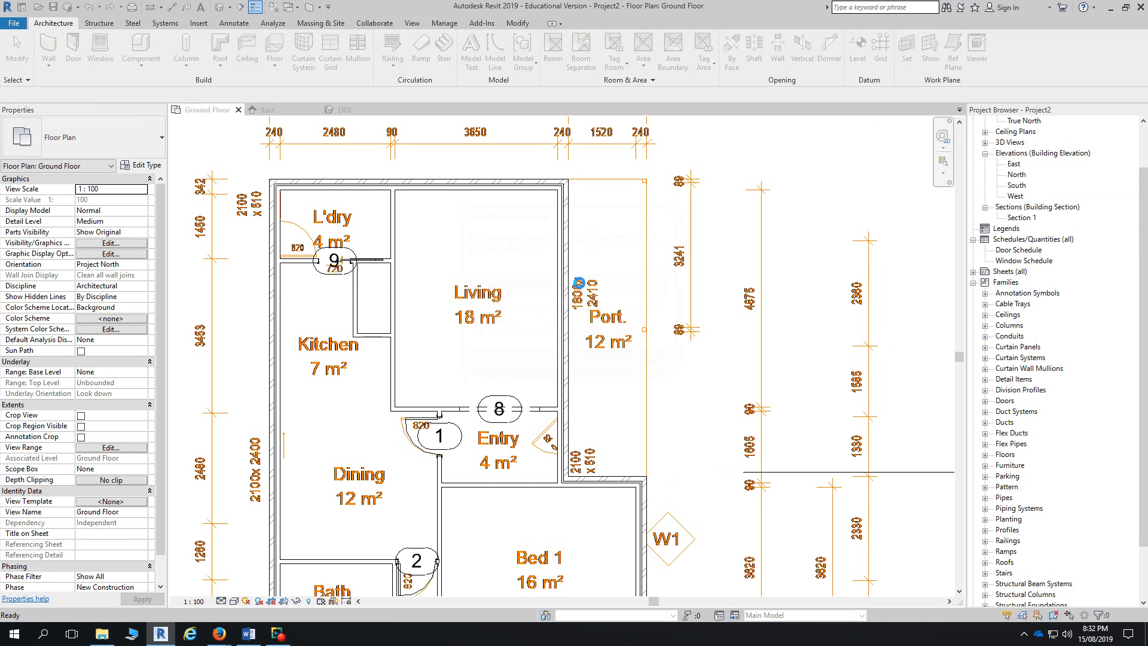
{"action": "left_click", "coordinate": [482, 53]}
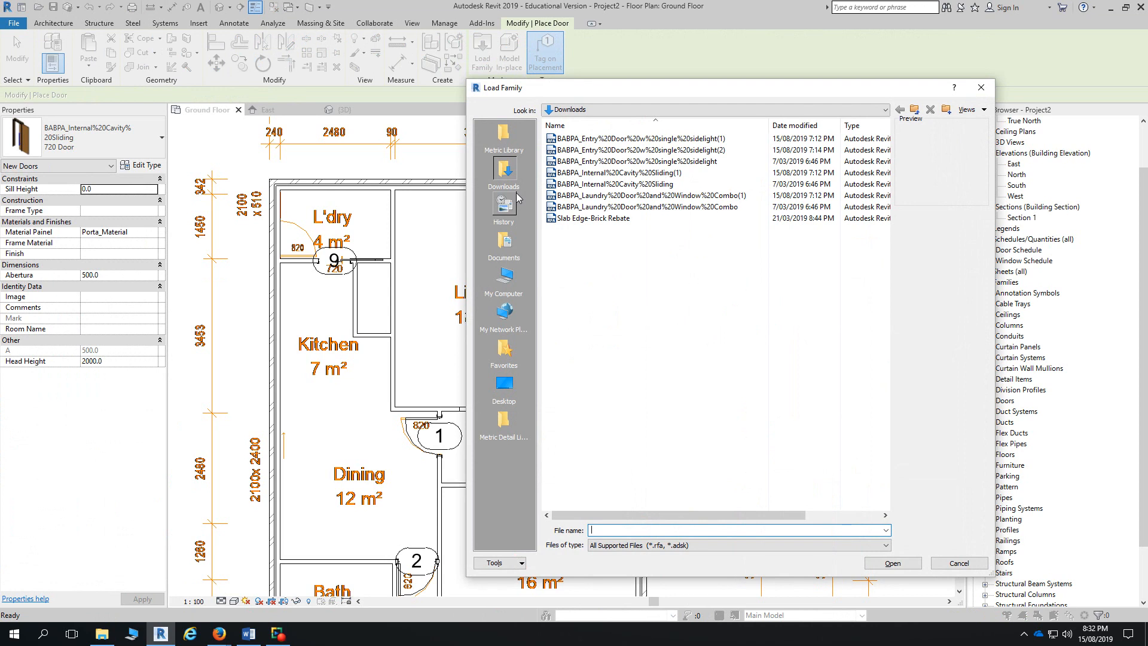
- Add a Doors folder shortcut to the Places bar from the Metric Library, then remove it
{"action": "left_click", "coordinate": [503, 137]}
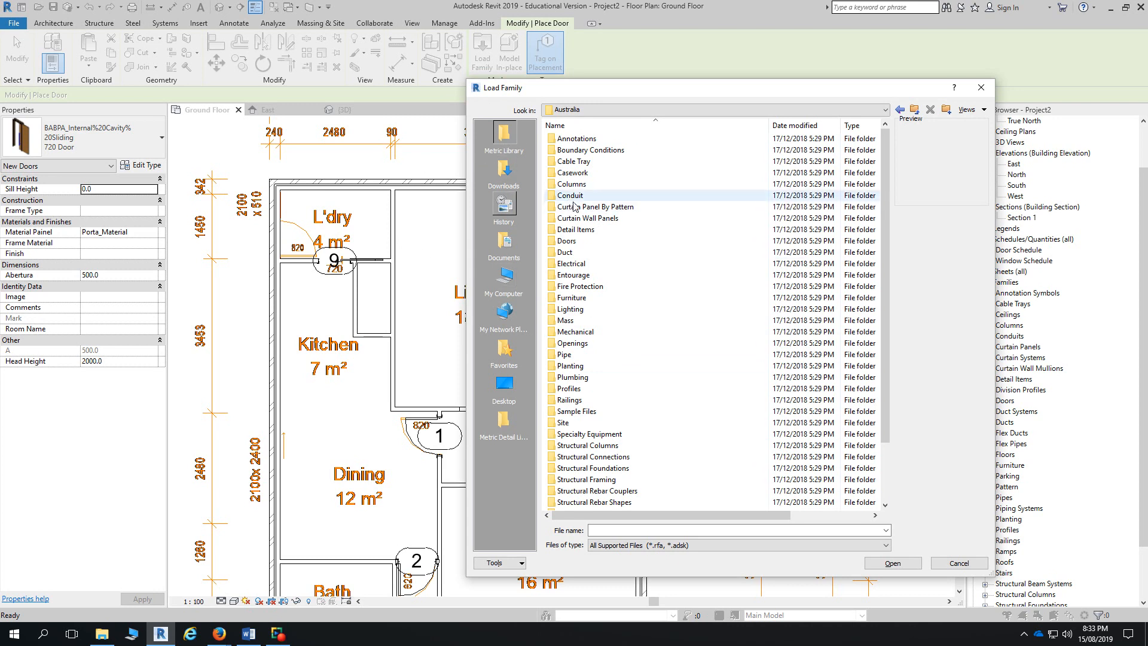
{"action": "left_click_drag", "start_coordinate": [567, 241], "coordinate": [505, 177]}
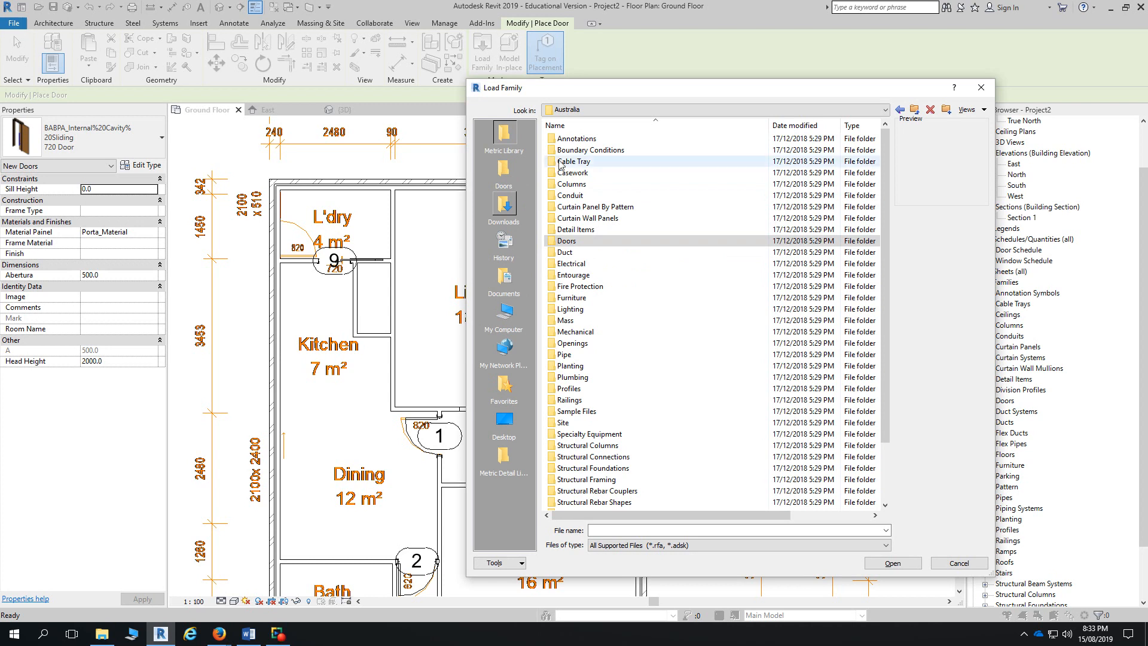
{"action": "right_click", "coordinate": [504, 169]}
{"action": "left_click", "coordinate": [526, 183]}
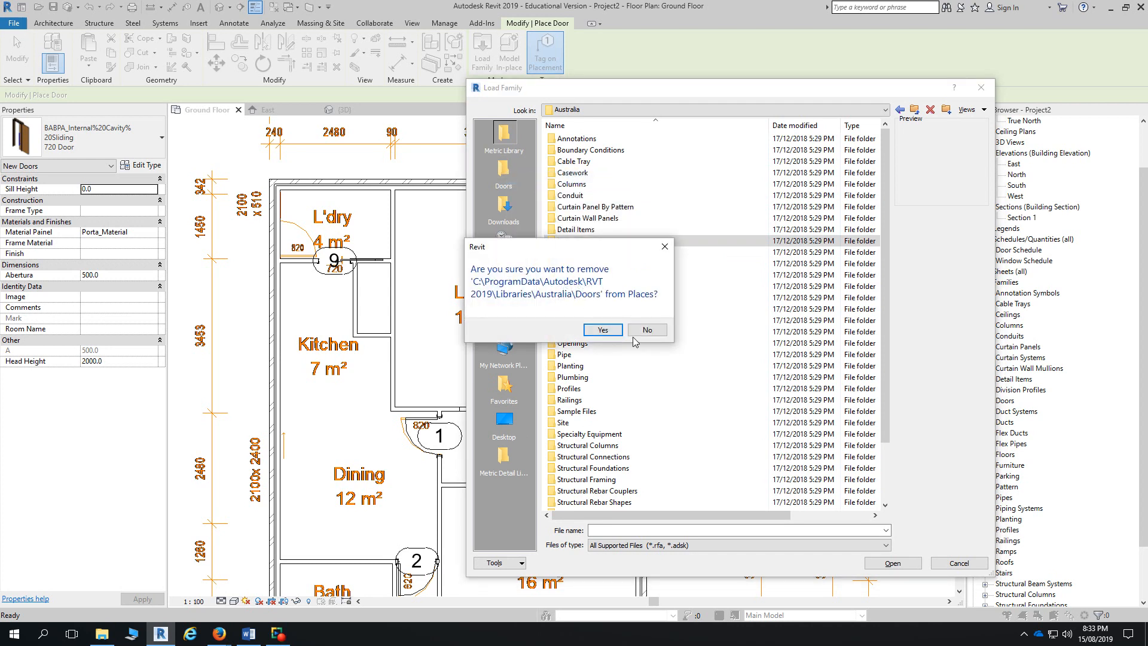
{"action": "left_click", "coordinate": [605, 331]}
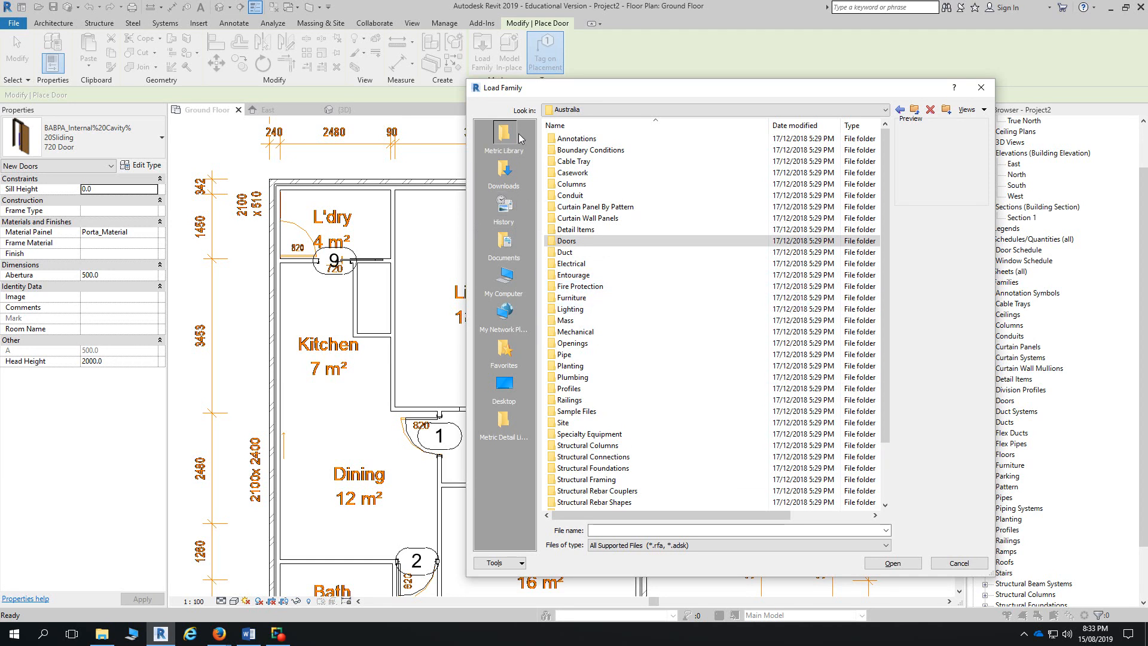
- Browse the Specialty Equipment and Annotations Symbols folders of the Metric Library
{"action": "double_click", "coordinate": [598, 435]}
{"action": "double_click", "coordinate": [556, 161]}
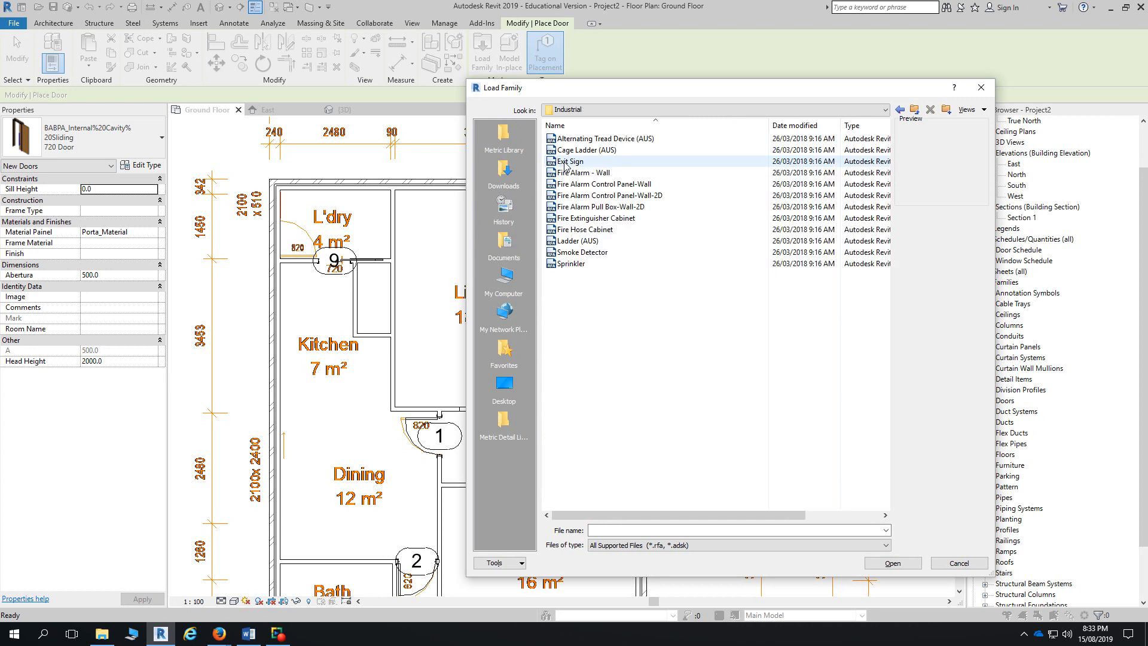
{"action": "left_click", "coordinate": [915, 111]}
{"action": "left_click", "coordinate": [916, 111]}
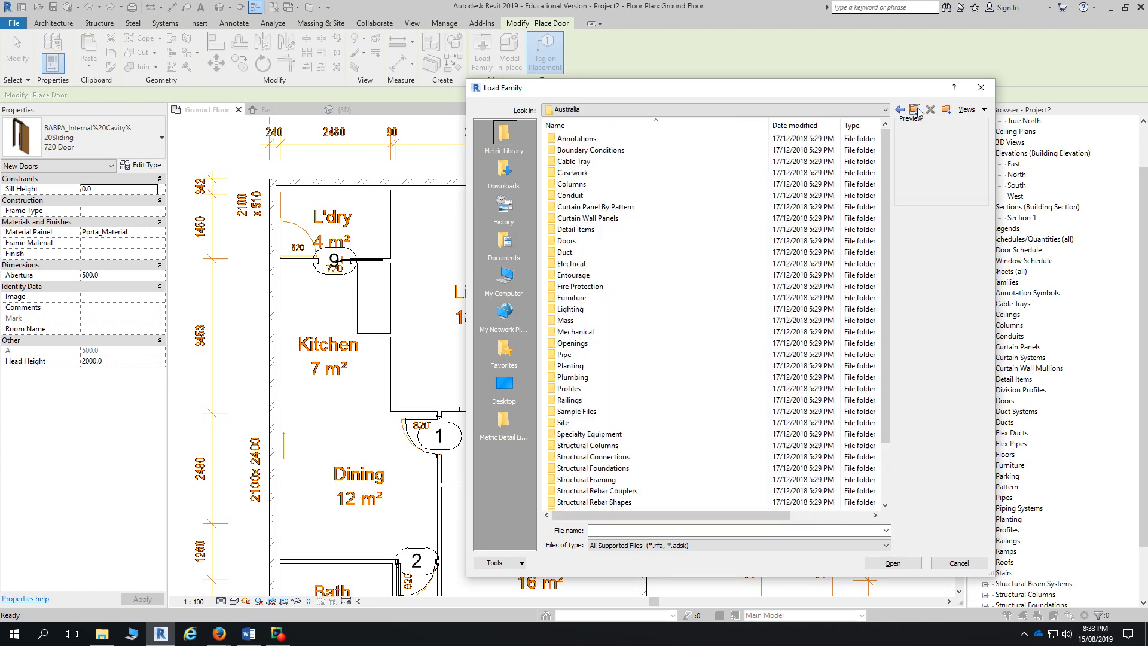
{"action": "double_click", "coordinate": [600, 139]}
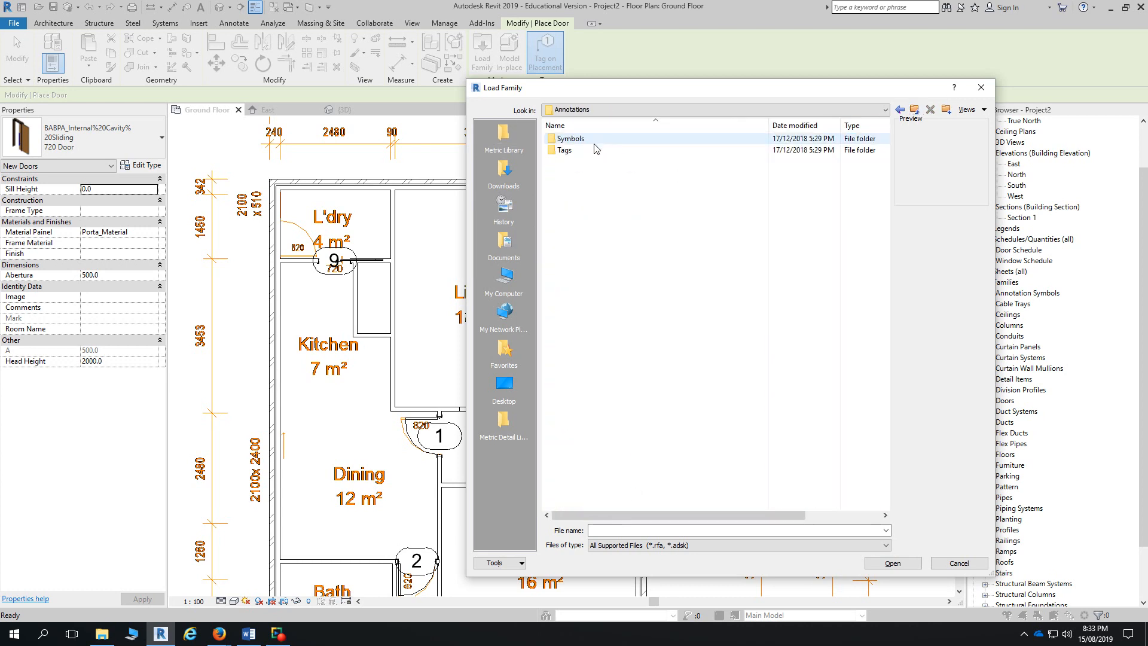
{"action": "double_click", "coordinate": [590, 139]}
{"action": "double_click", "coordinate": [578, 174]}
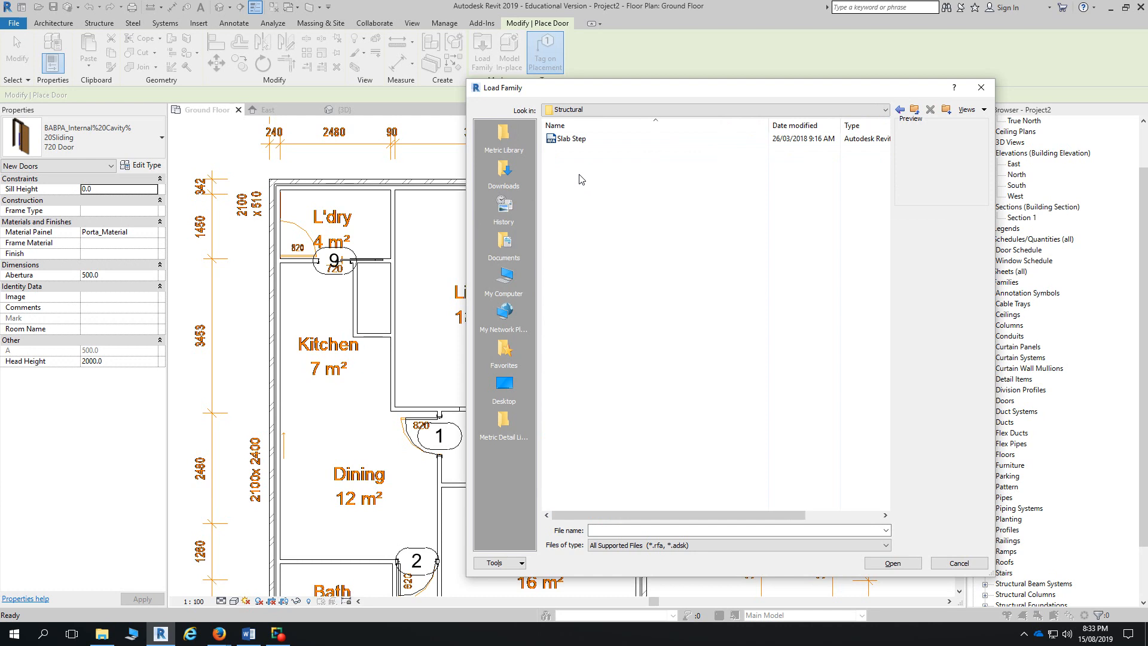
{"action": "left_click", "coordinate": [915, 111]}
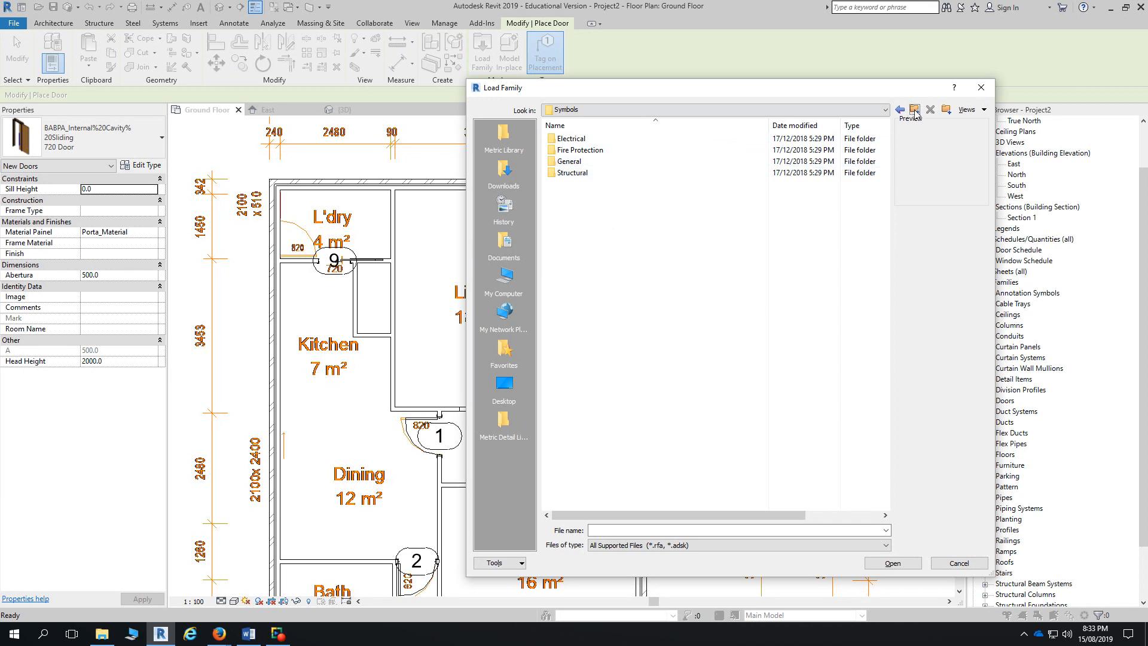
{"action": "left_click", "coordinate": [504, 135]}
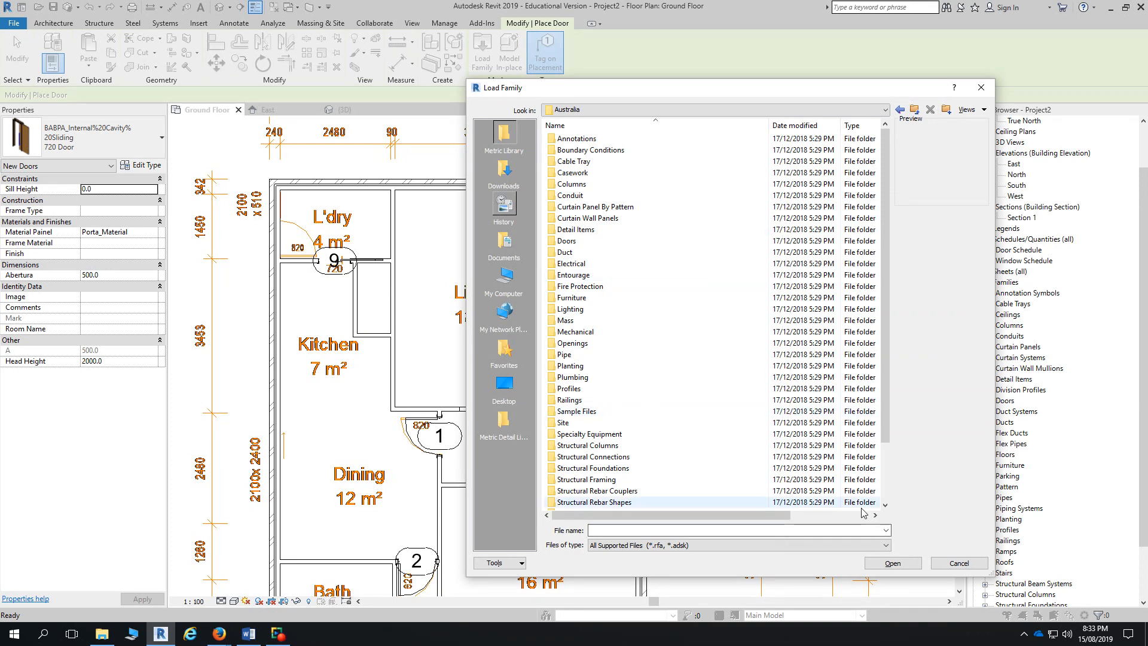
- Load BABPA_Entry Door w single sidelight(1).rfa from the Downloads folder
{"action": "left_click", "coordinate": [503, 170]}
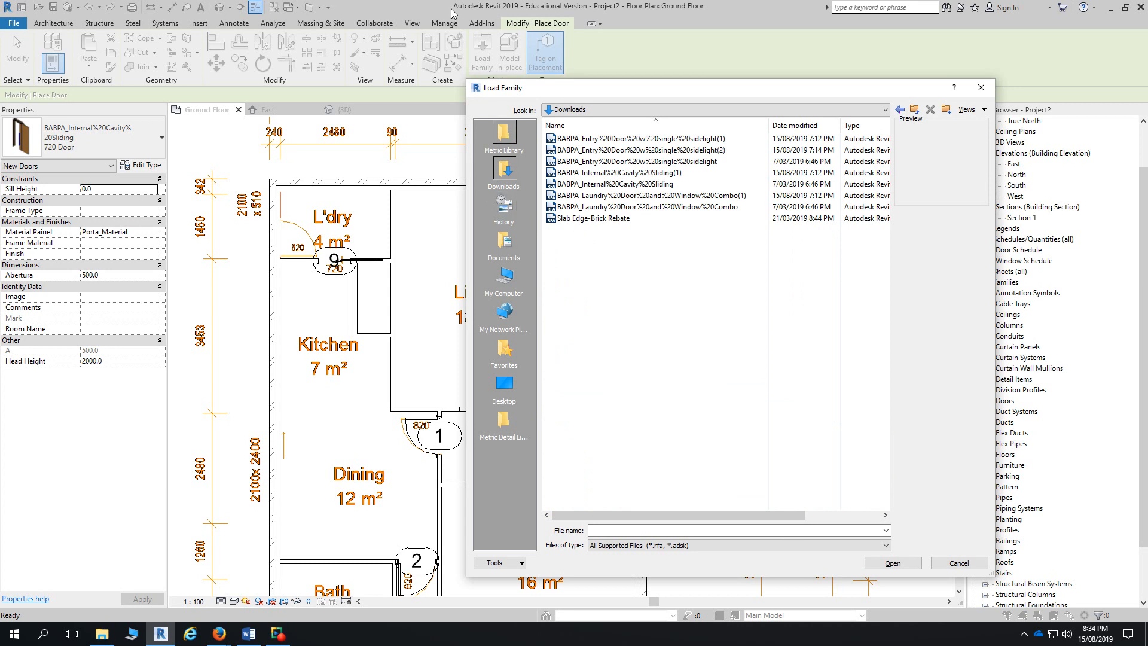
{"action": "left_click", "coordinate": [637, 139]}
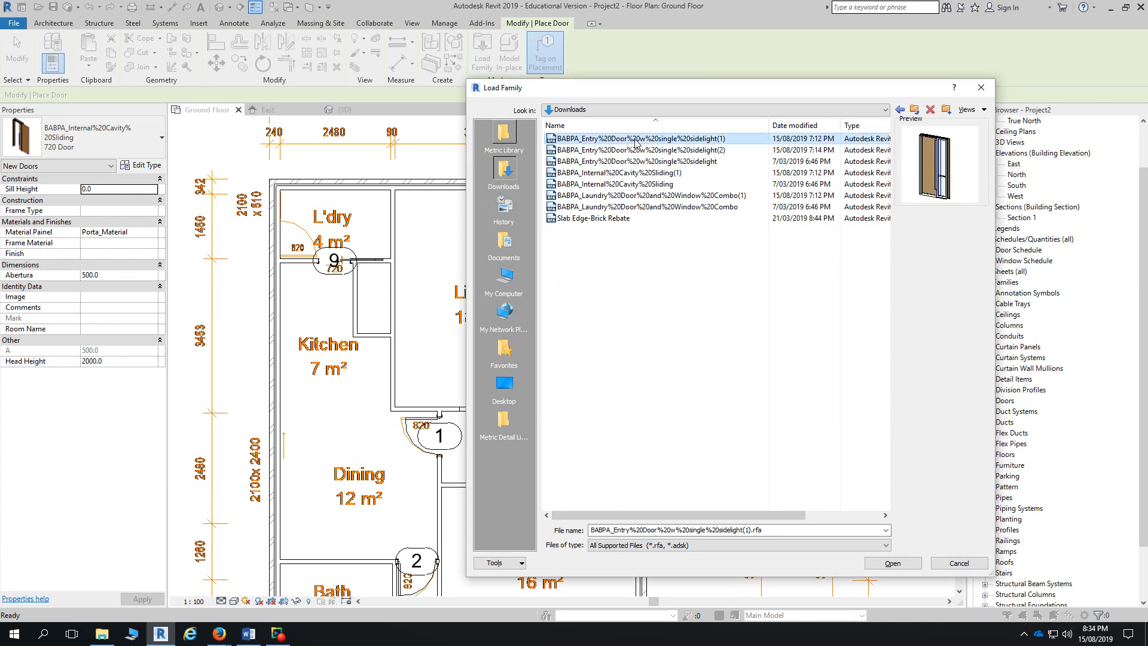
{"action": "left_click", "coordinate": [890, 562]}
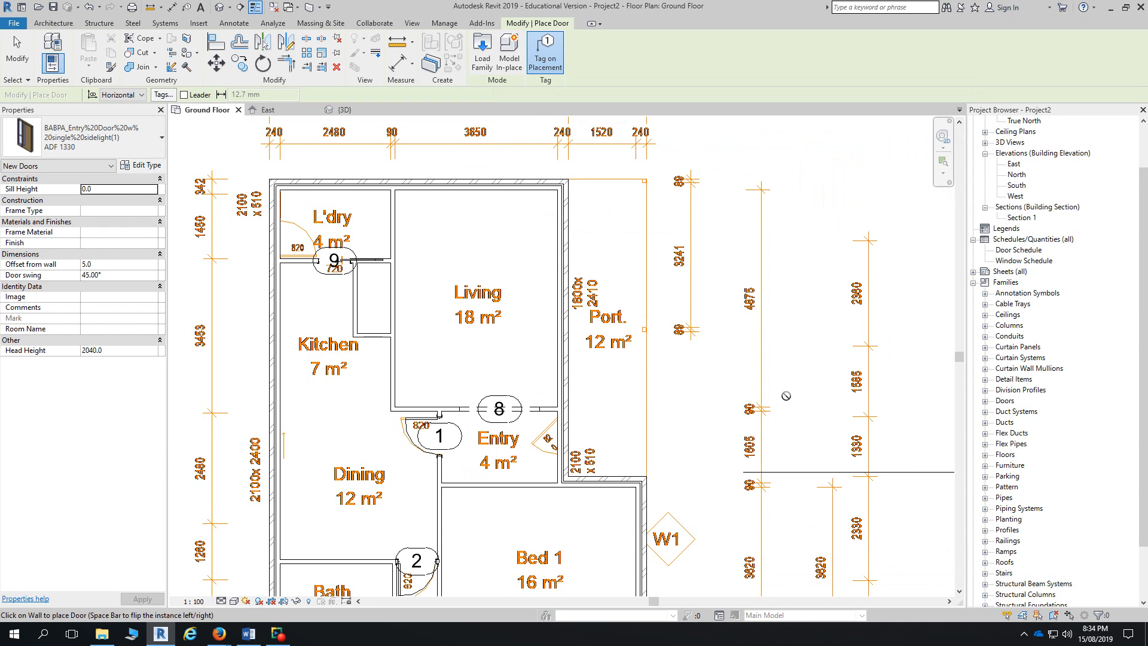
- Place sidelight door 11 in the Entry's right wall and flip it to swing inward
{"action": "left_click", "coordinate": [53, 24]}
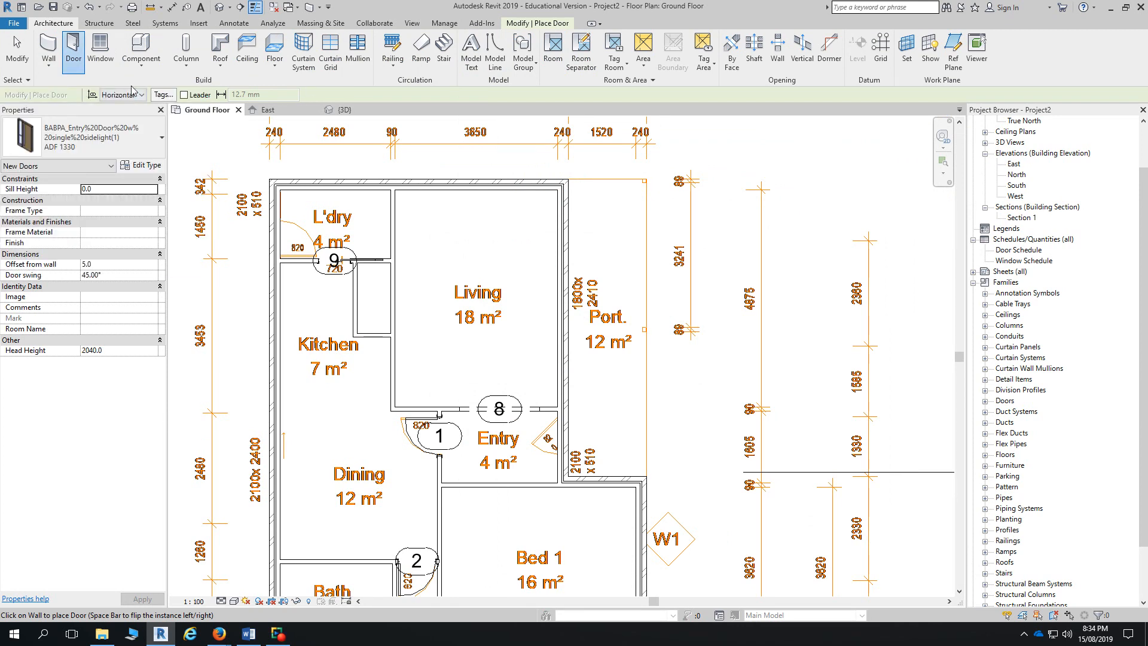
{"action": "scroll", "coordinate": [551, 427], "scroll_direction": "up", "scroll_amount": 3}
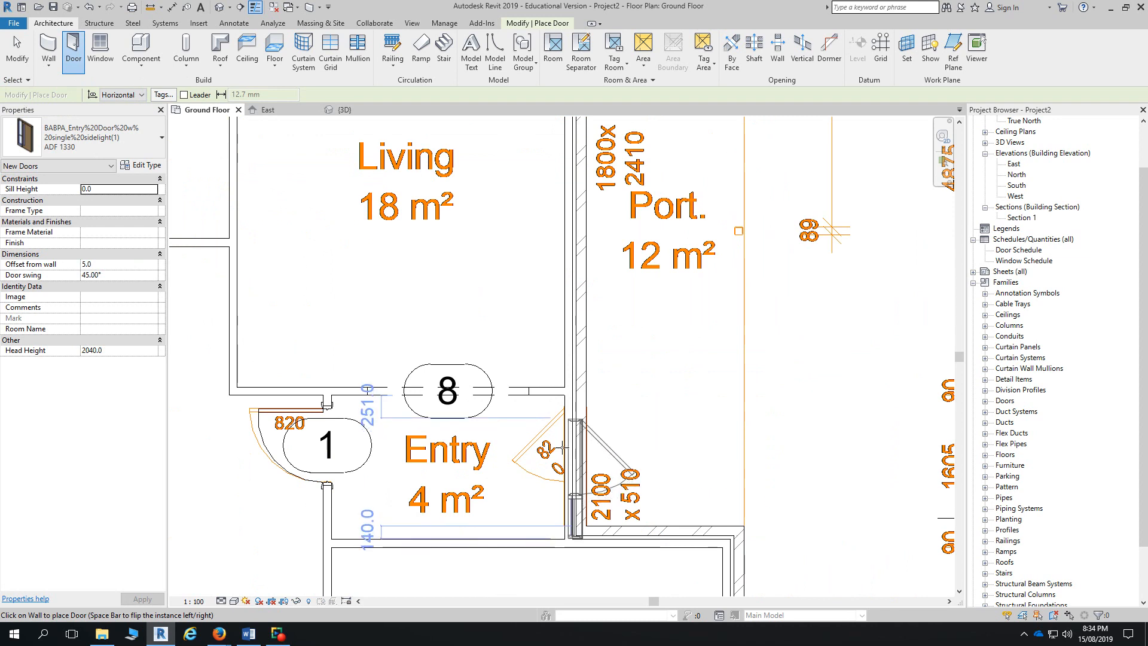
{"action": "left_click", "coordinate": [576, 457]}
{"action": "key", "text": "Escape"}
{"action": "key", "text": "Escape"}
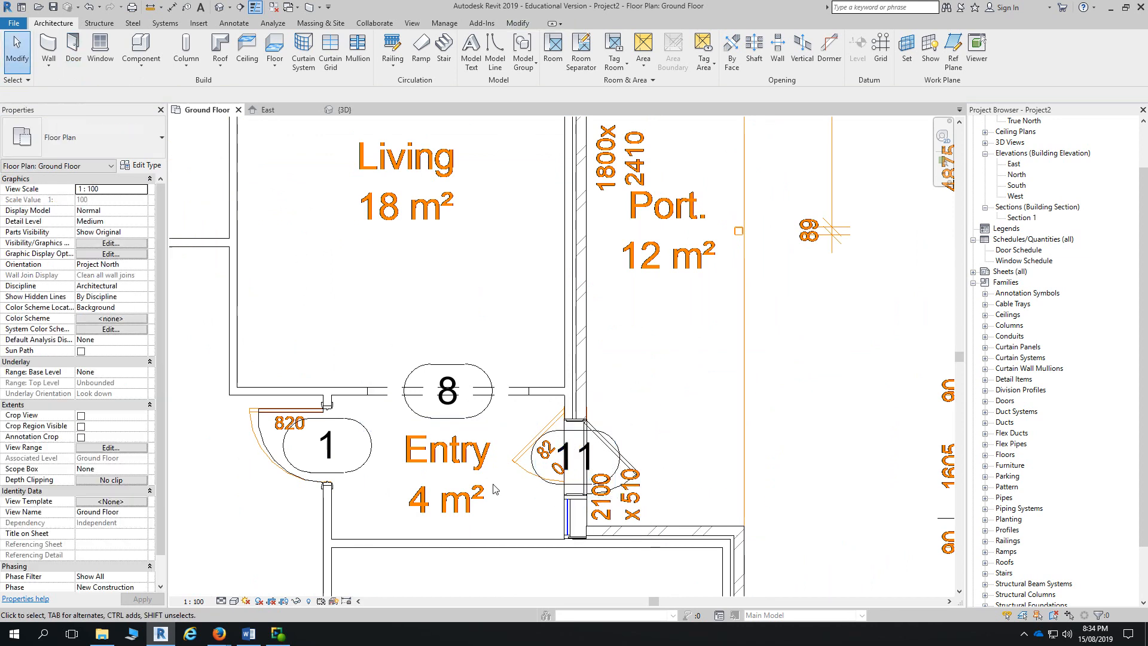
{"action": "left_click", "coordinate": [617, 458]}
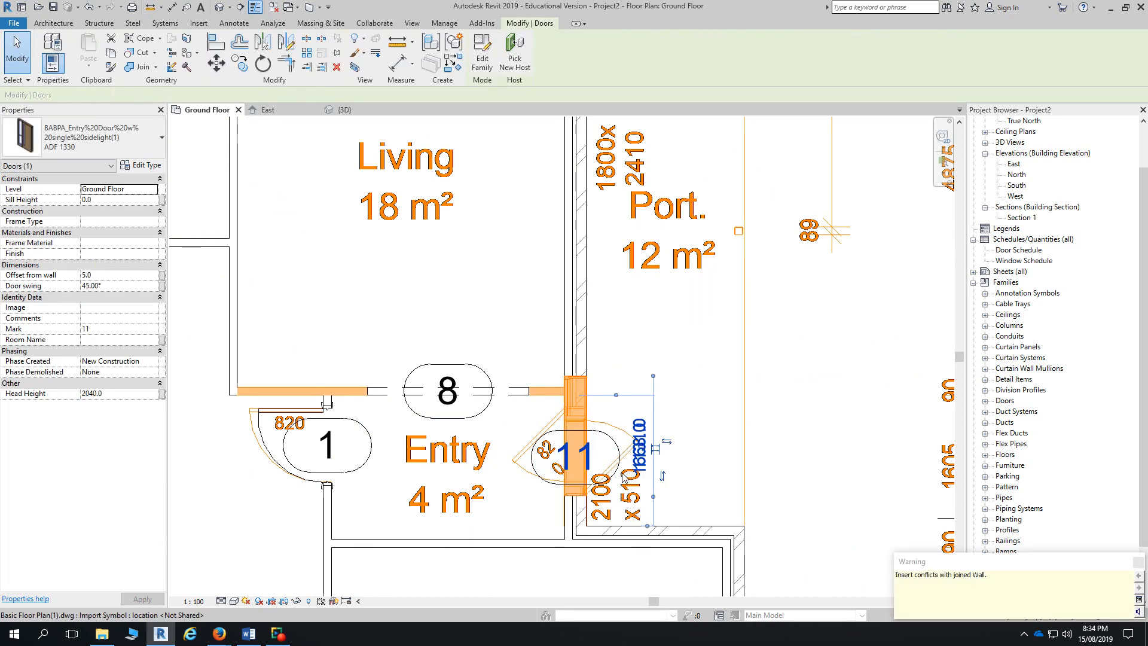
{"action": "key", "text": "space"}
{"action": "key", "text": "space"}
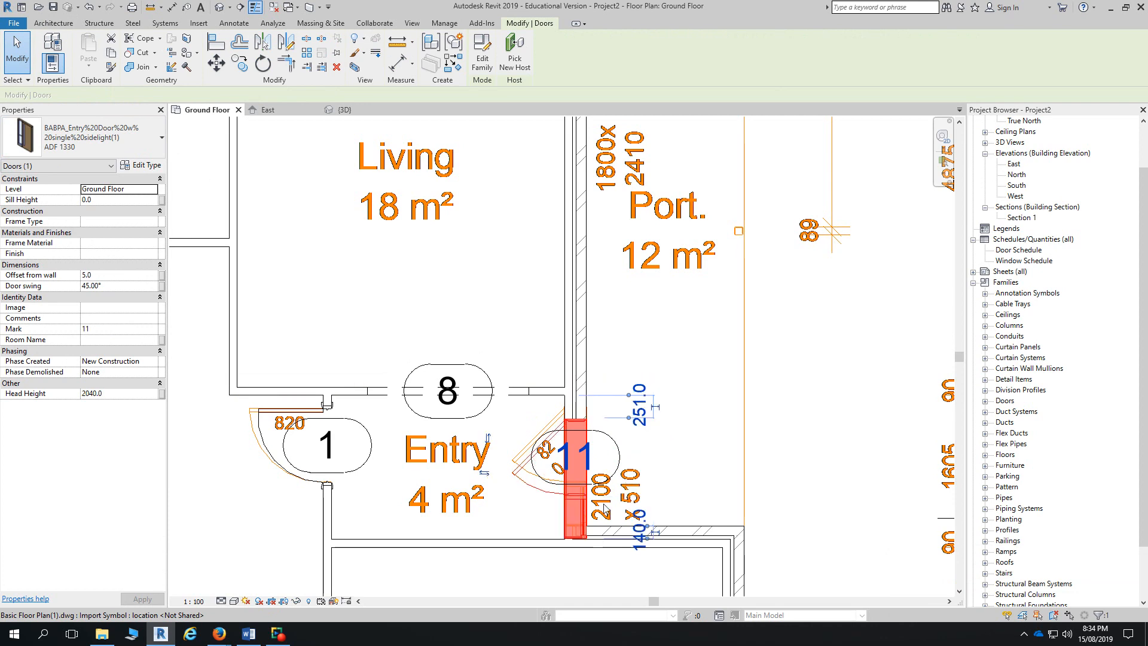
- Move door 11 so its end sits flush with the wall corner
{"action": "left_click", "coordinate": [216, 62]}
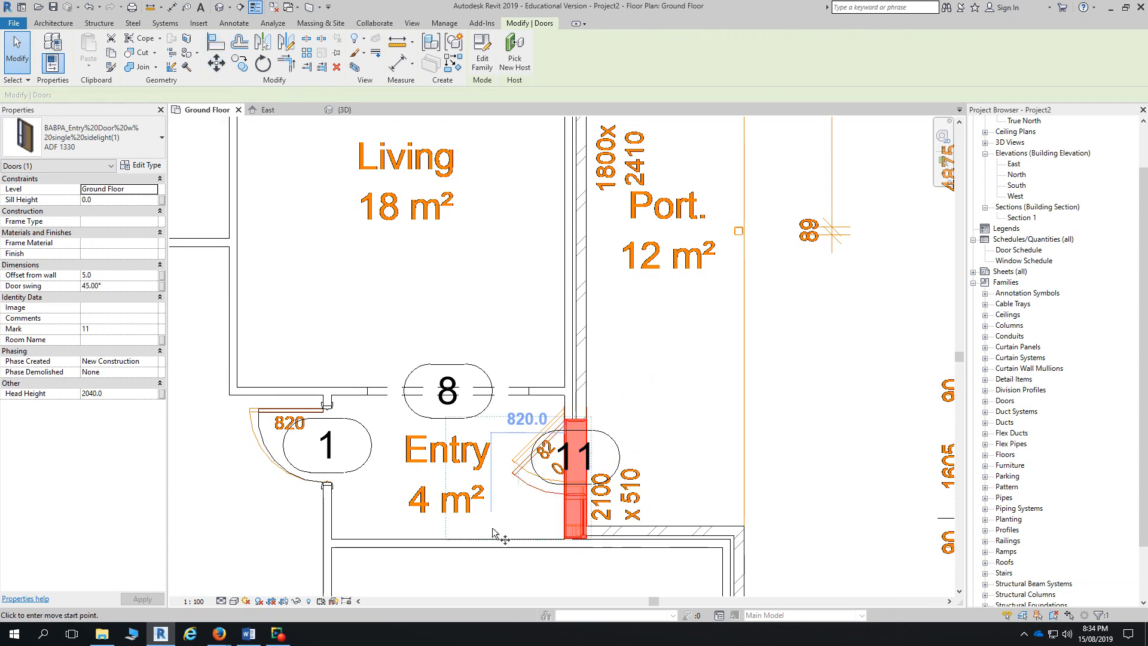
{"action": "scroll", "coordinate": [672, 531], "scroll_direction": "up", "scroll_amount": 5}
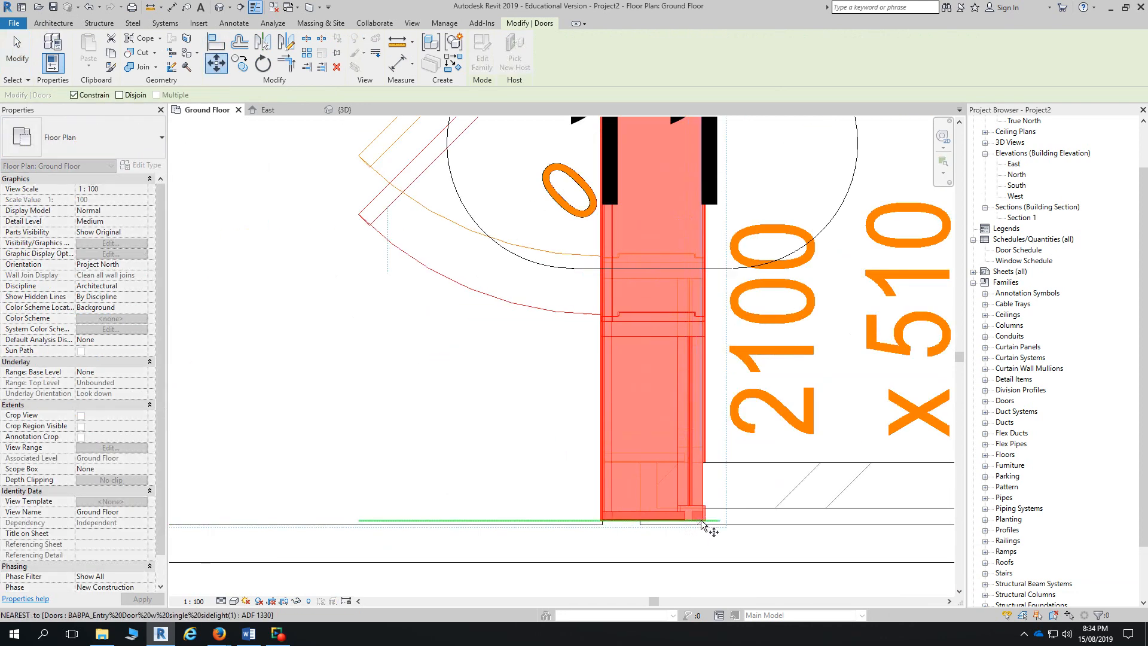
{"action": "left_click", "coordinate": [705, 521]}
{"action": "scroll", "coordinate": [704, 462], "scroll_direction": "up", "scroll_amount": 3}
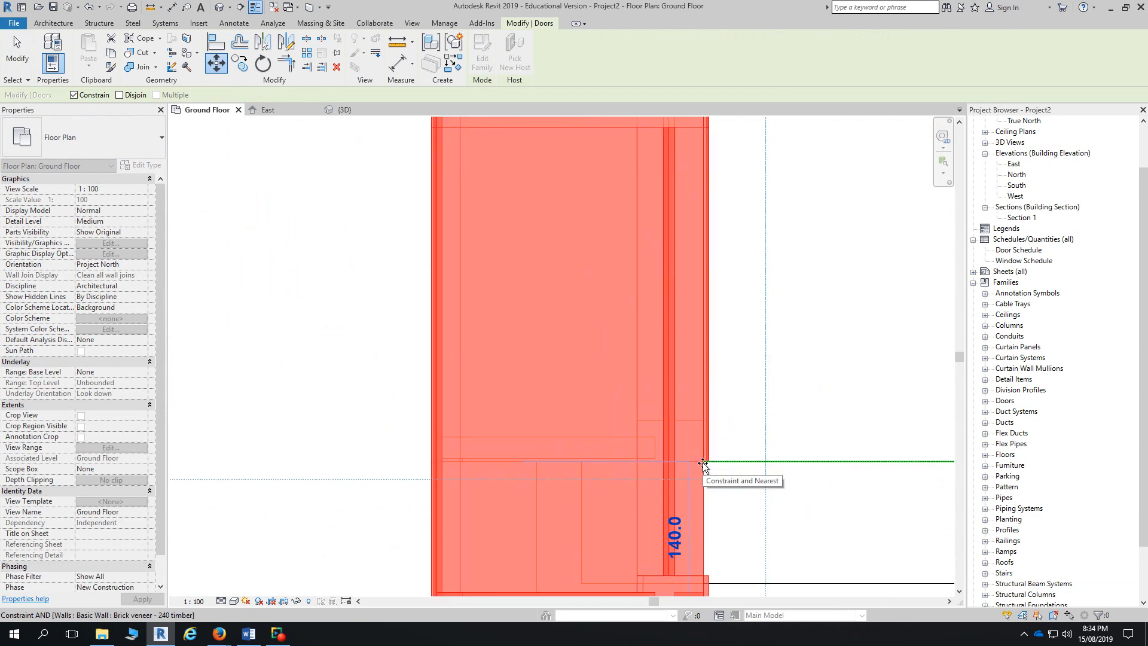
{"action": "left_click", "coordinate": [703, 463]}
{"action": "scroll", "coordinate": [699, 460], "scroll_direction": "down", "scroll_amount": 5}
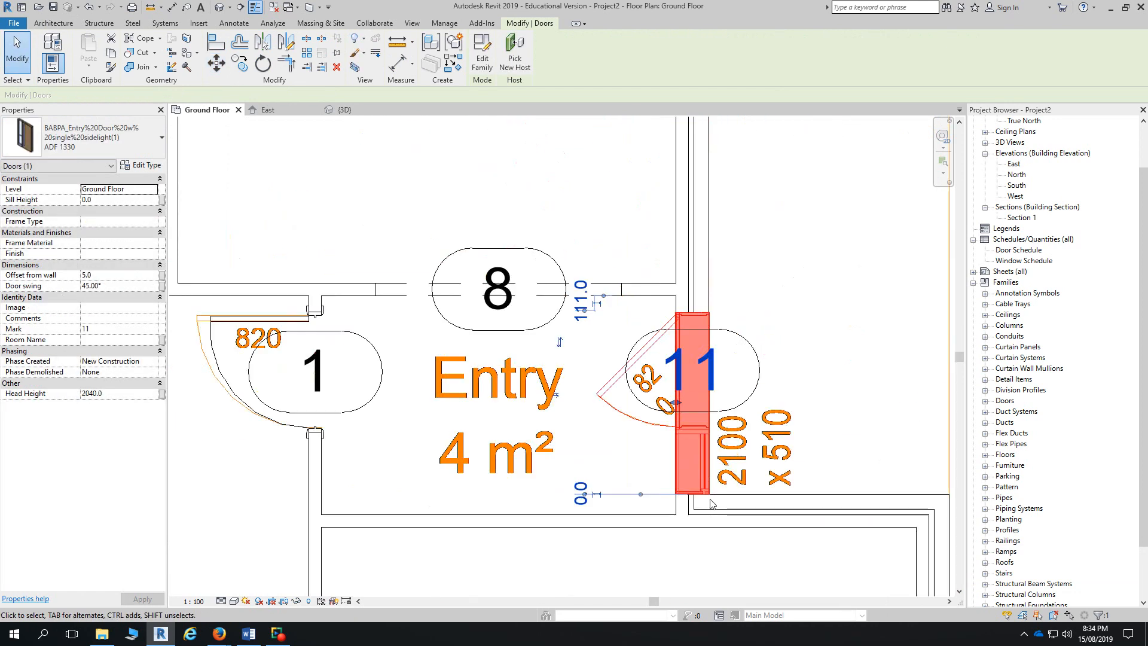
{"action": "left_click", "coordinate": [660, 440]}
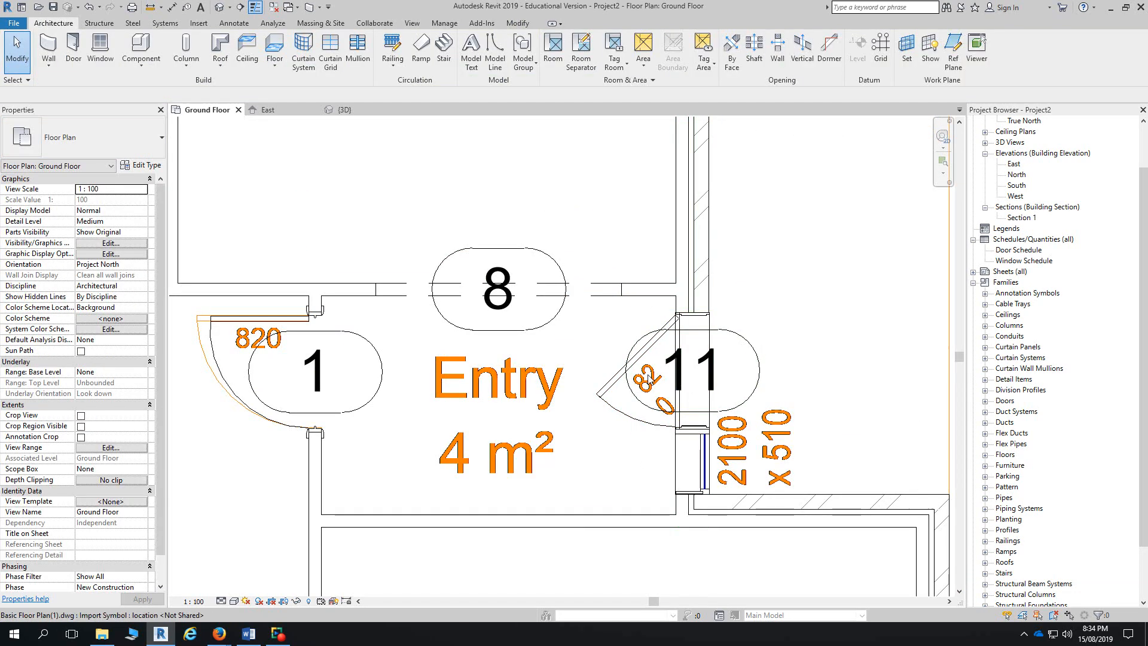
{"action": "scroll", "coordinate": [576, 425], "scroll_direction": "down", "scroll_amount": 4}
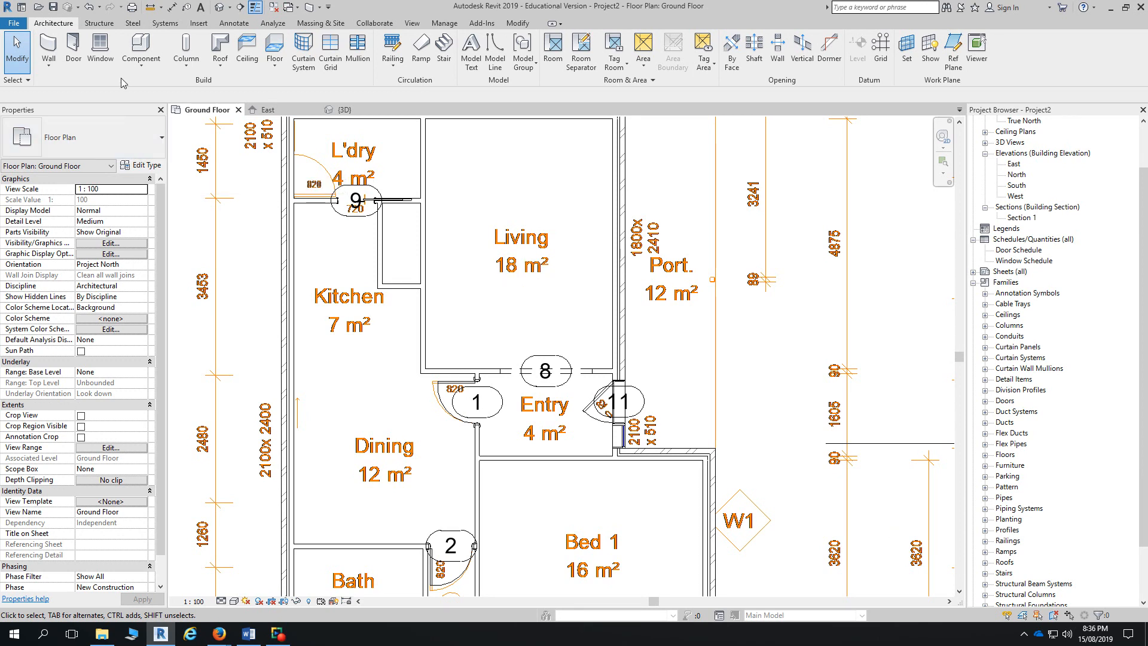
- Start the Window tool and browse Load Family to the Metric Library's Windows folder
{"action": "left_click", "coordinate": [106, 62]}
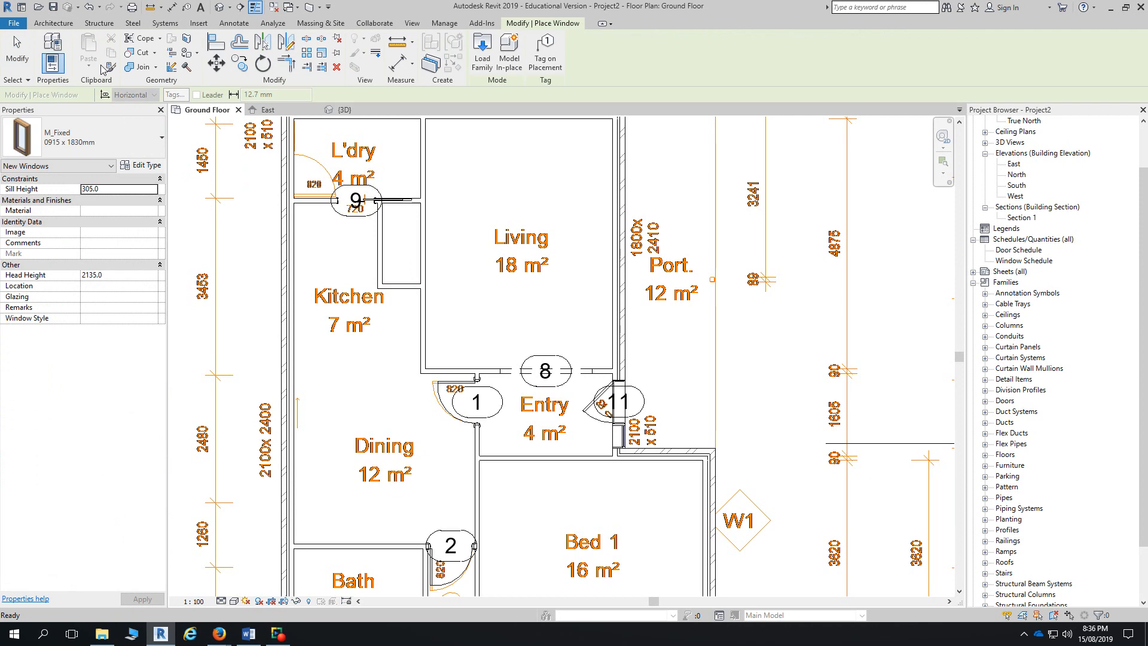
{"action": "left_click", "coordinate": [482, 51]}
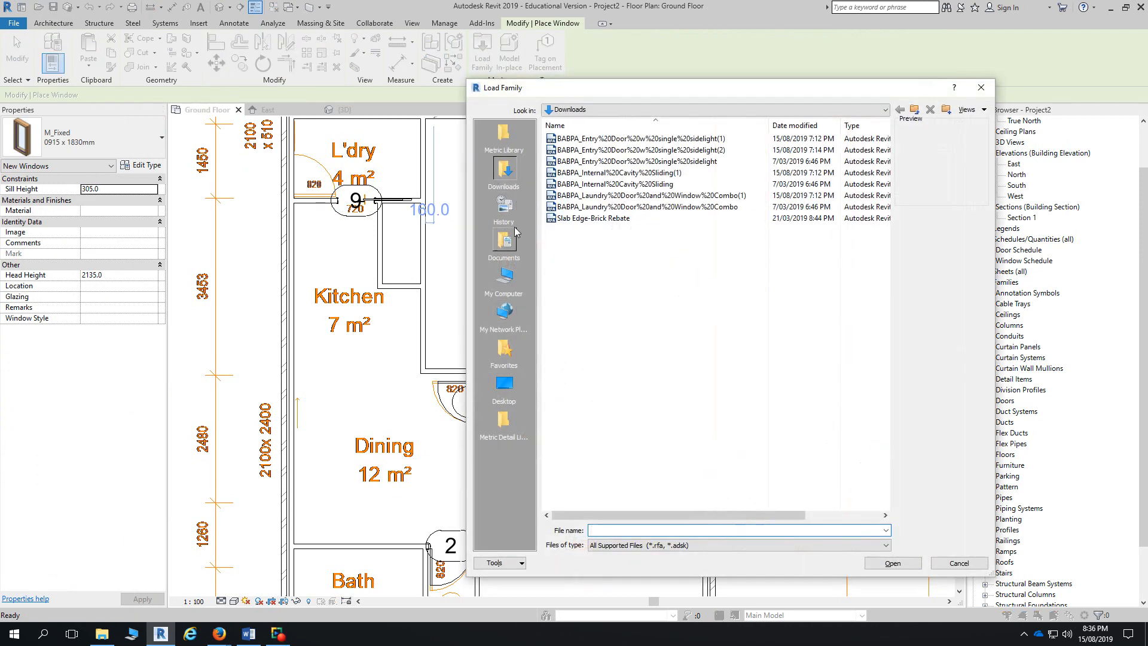
{"action": "left_click", "coordinate": [504, 134]}
{"action": "scroll", "coordinate": [717, 359], "scroll_direction": "down", "scroll_amount": 2}
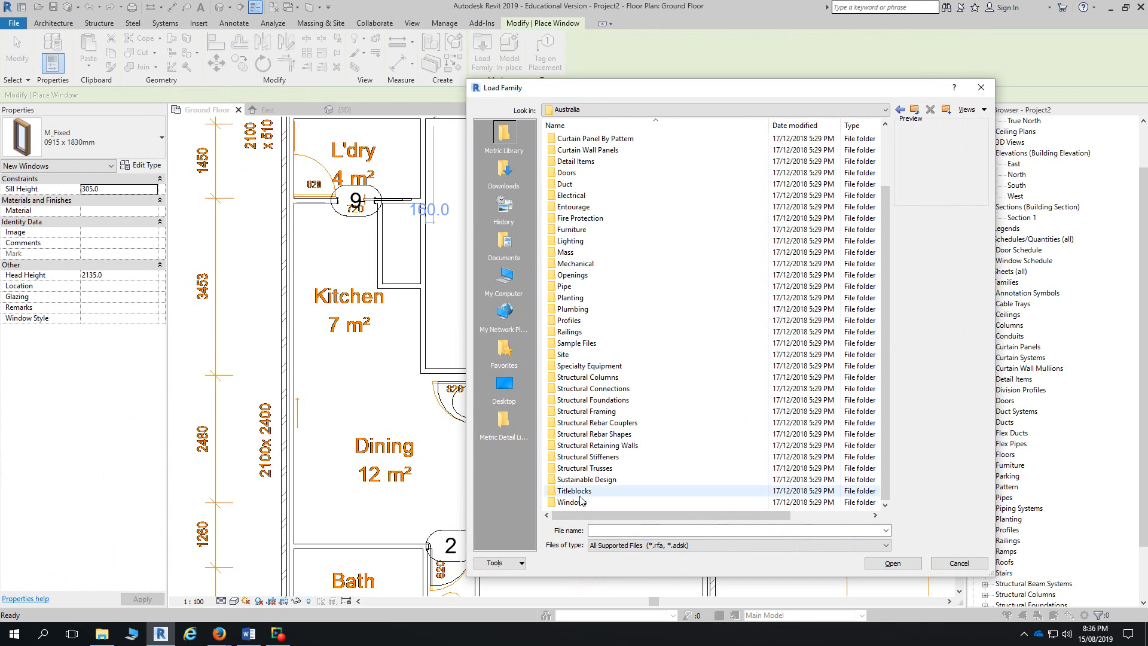
{"action": "double_click", "coordinate": [580, 503]}
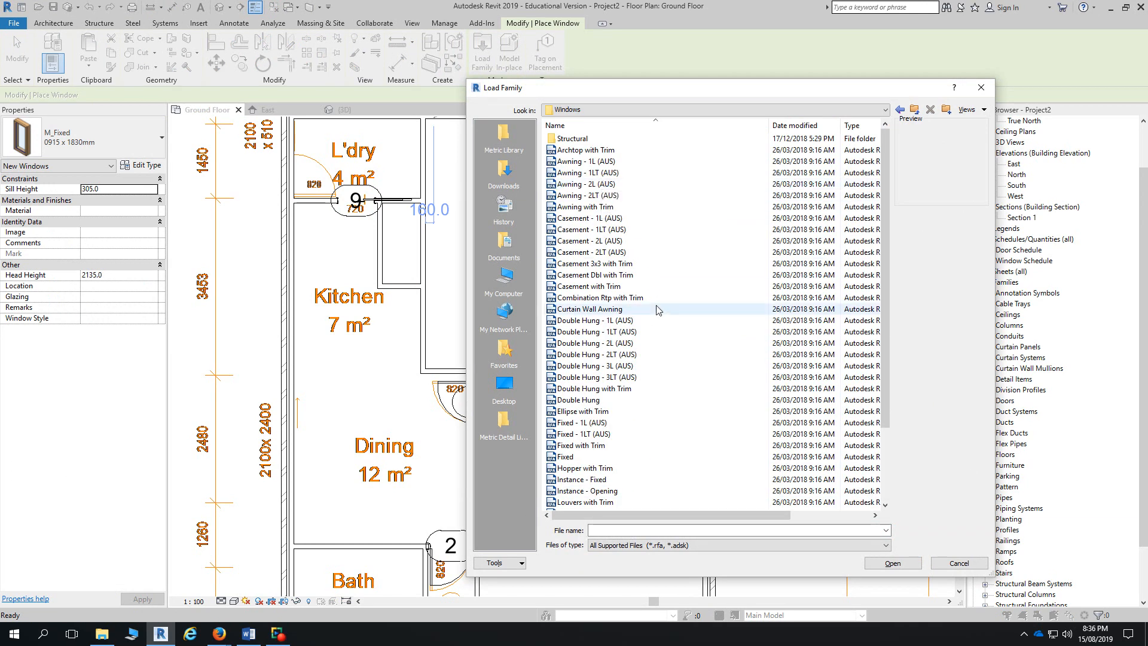
{"action": "scroll", "coordinate": [622, 434], "scroll_direction": "down", "scroll_amount": 2}
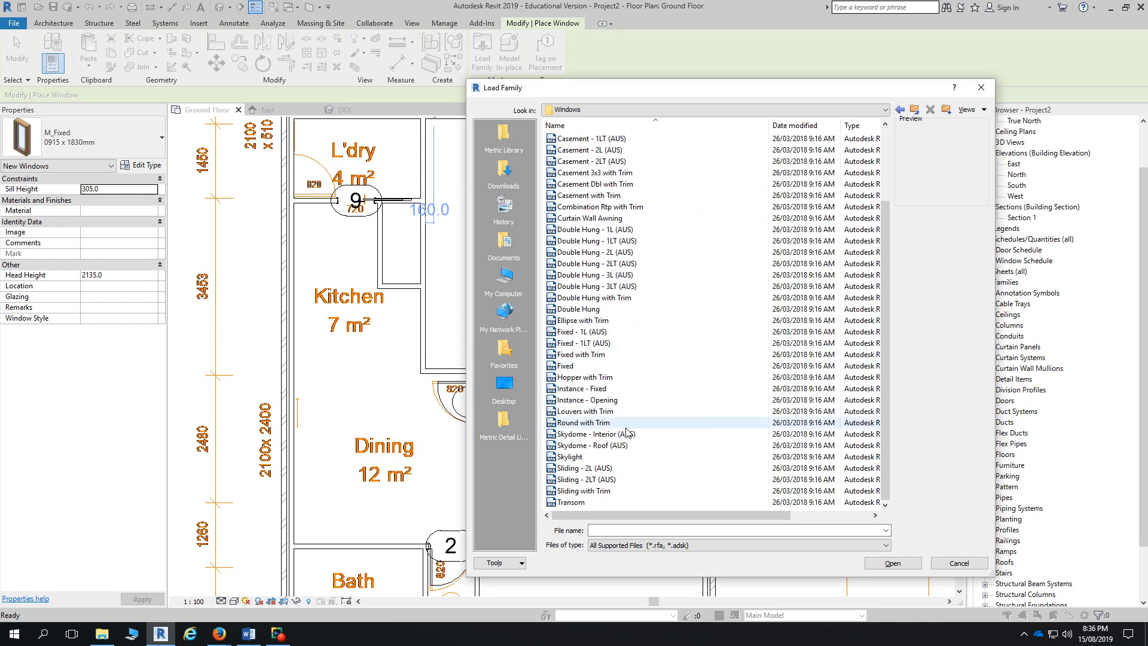
{"action": "scroll", "coordinate": [616, 422], "scroll_direction": "up", "scroll_amount": 2}
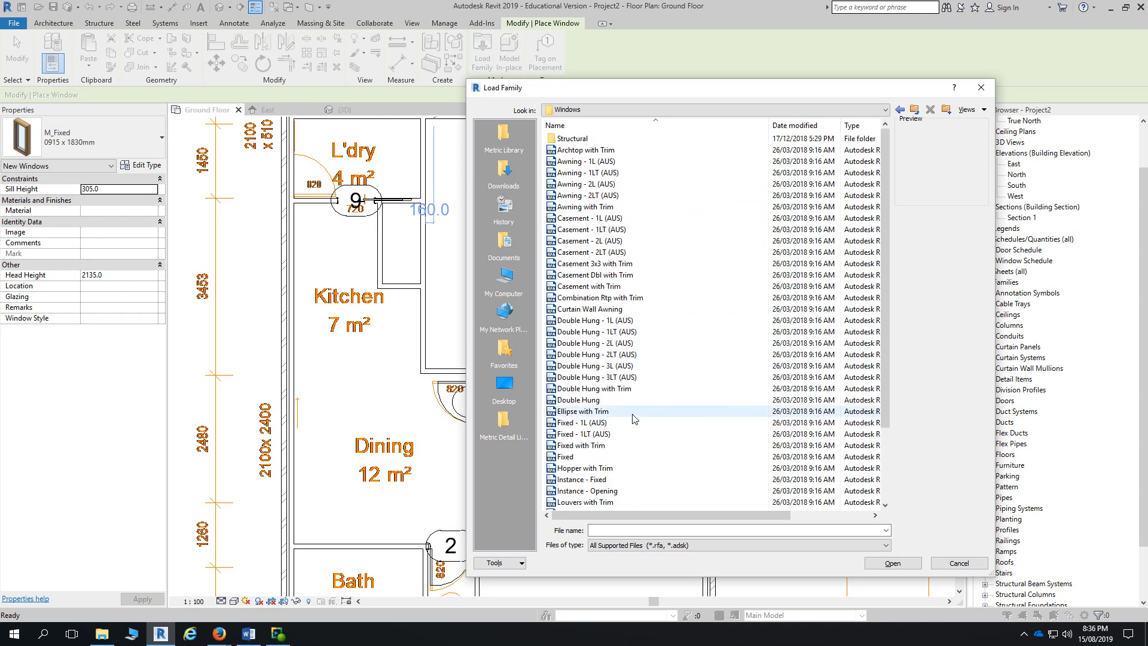
- Load the Awning - 2L (AUS) family with only its 1518 type
{"action": "left_click", "coordinate": [611, 174]}
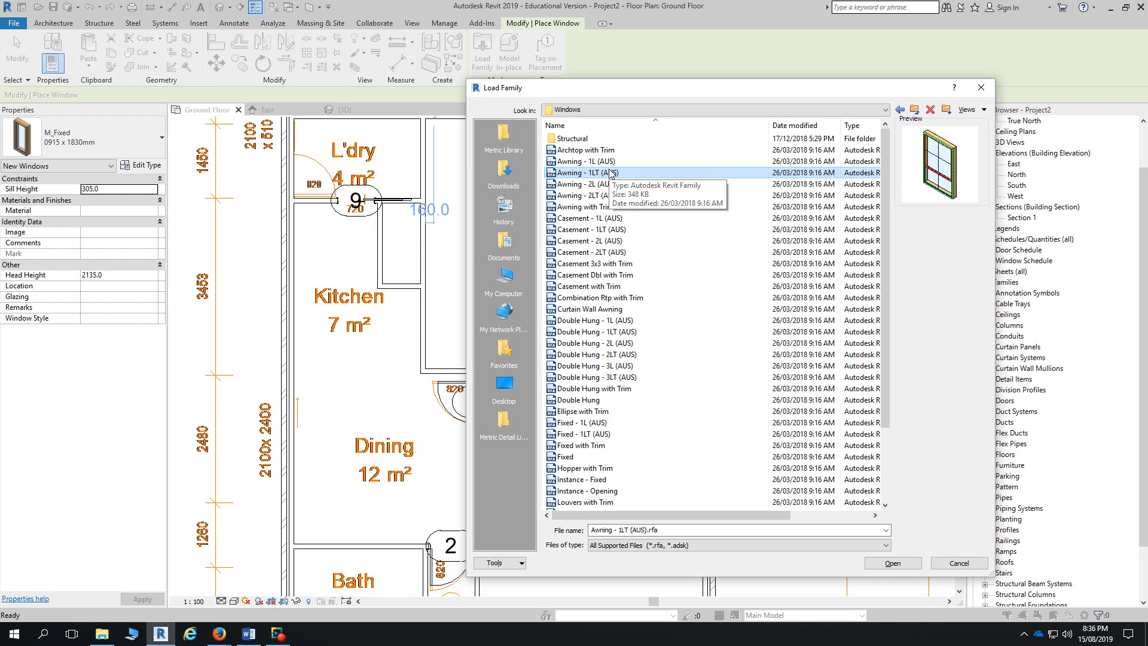
{"action": "left_click", "coordinate": [618, 185]}
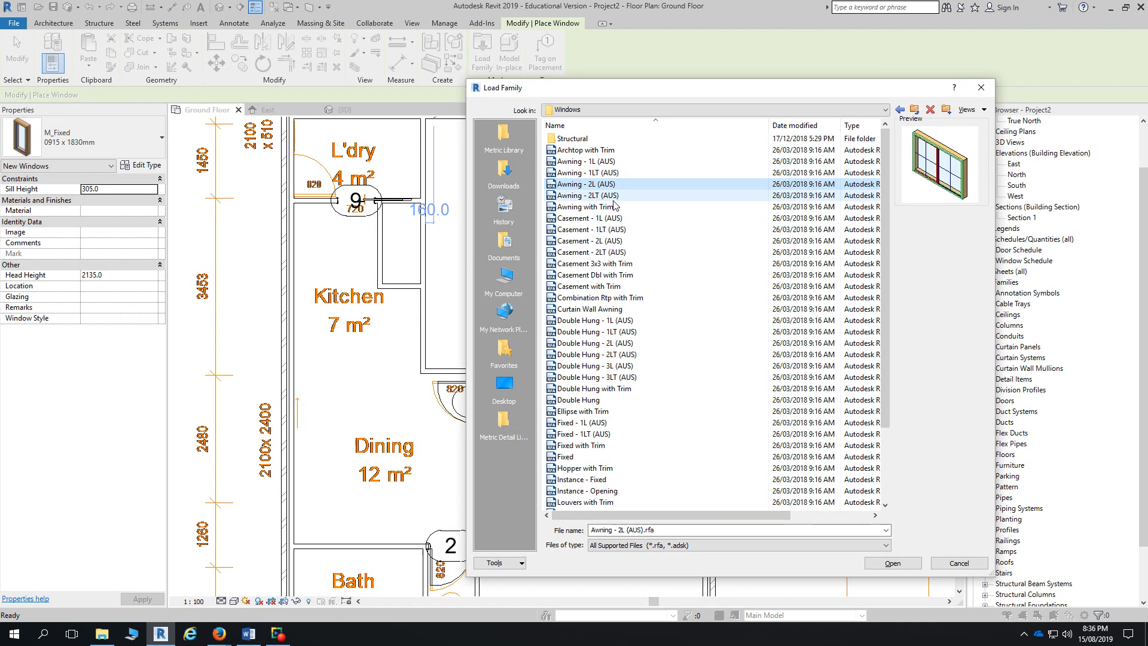
{"action": "left_click", "coordinate": [616, 173]}
{"action": "left_click", "coordinate": [617, 185]}
{"action": "left_click", "coordinate": [913, 564]}
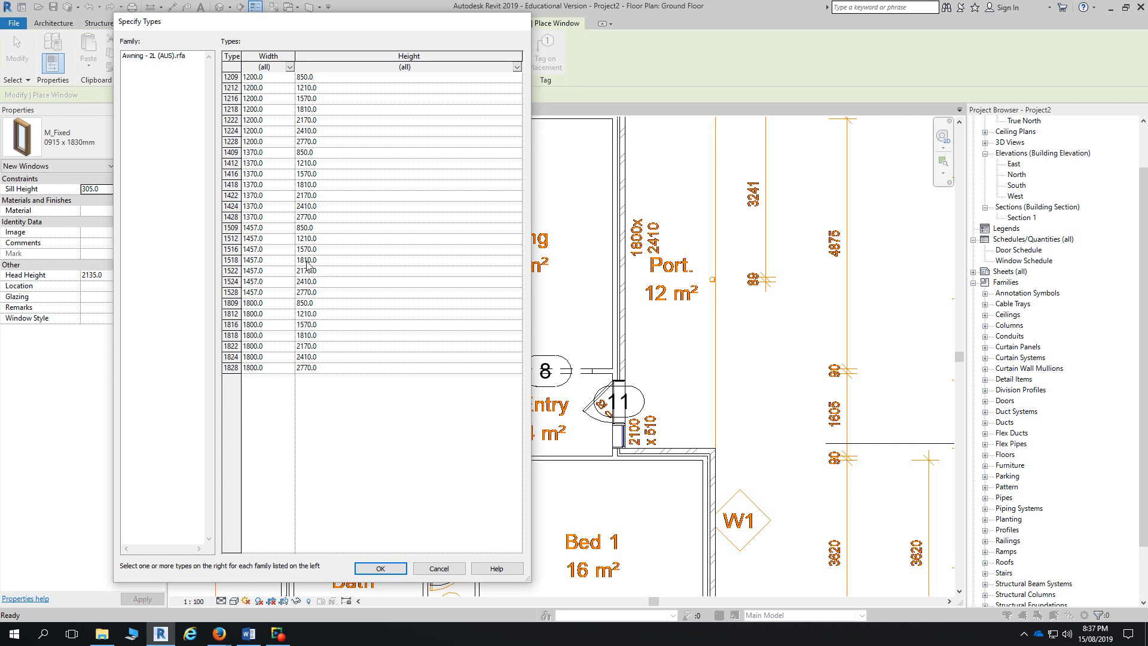
{"action": "left_click", "coordinate": [307, 265]}
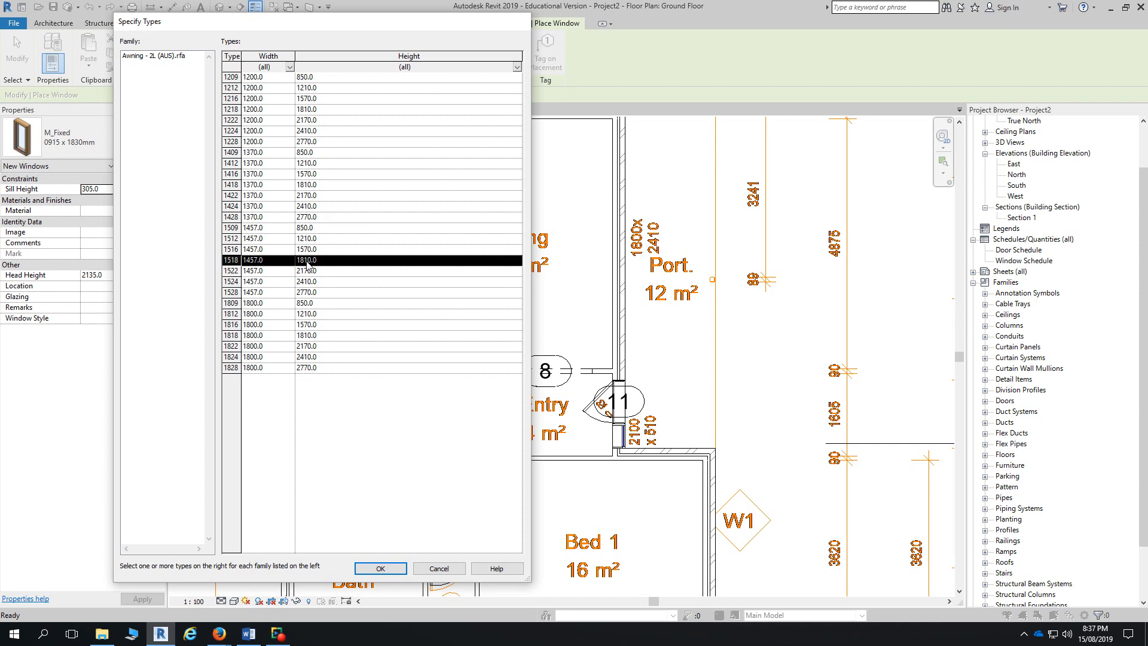
{"action": "left_click", "coordinate": [381, 569]}
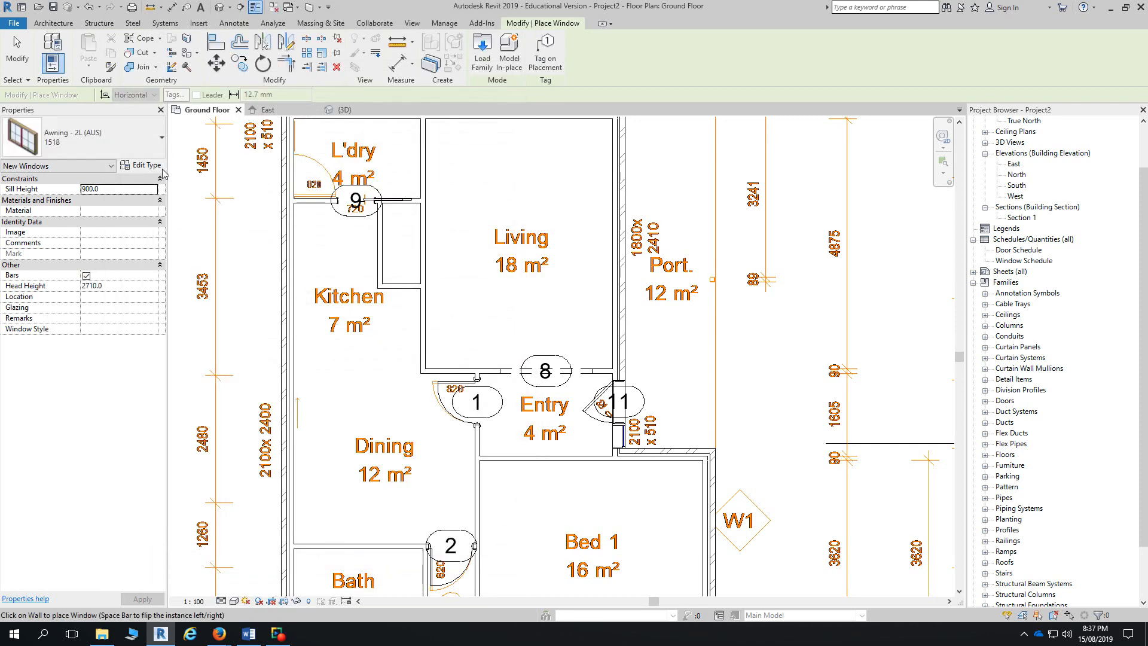
- Duplicate the 1518 type as 18-24 with Width 2410 and Height 1800
{"action": "left_click", "coordinate": [142, 165]}
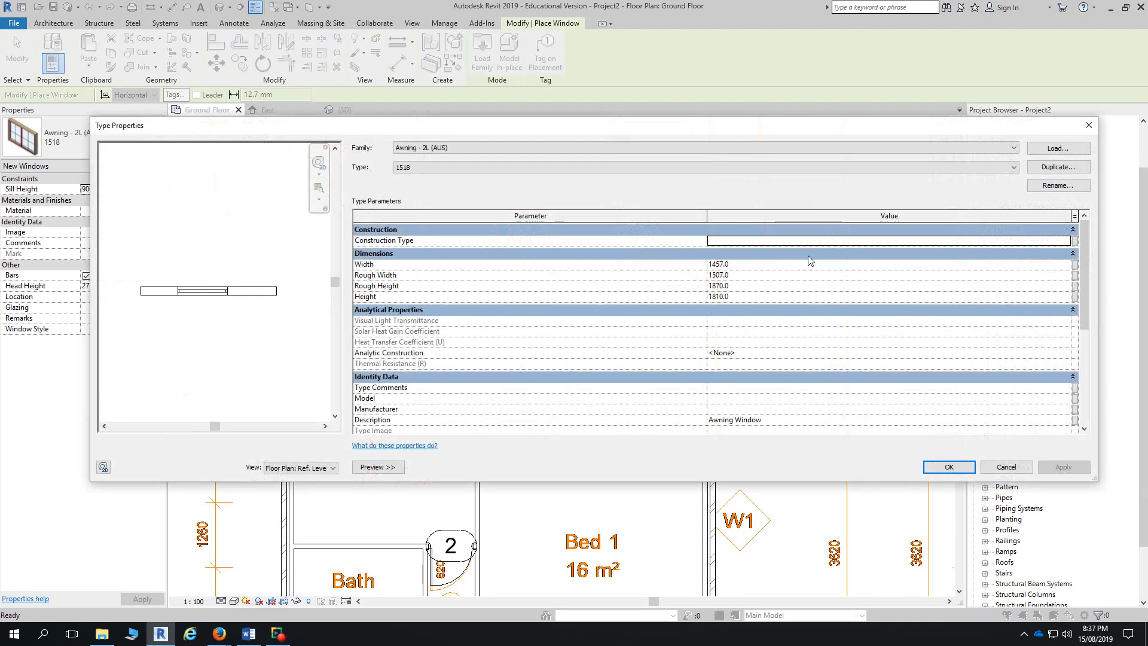
{"action": "left_click", "coordinate": [1074, 169]}
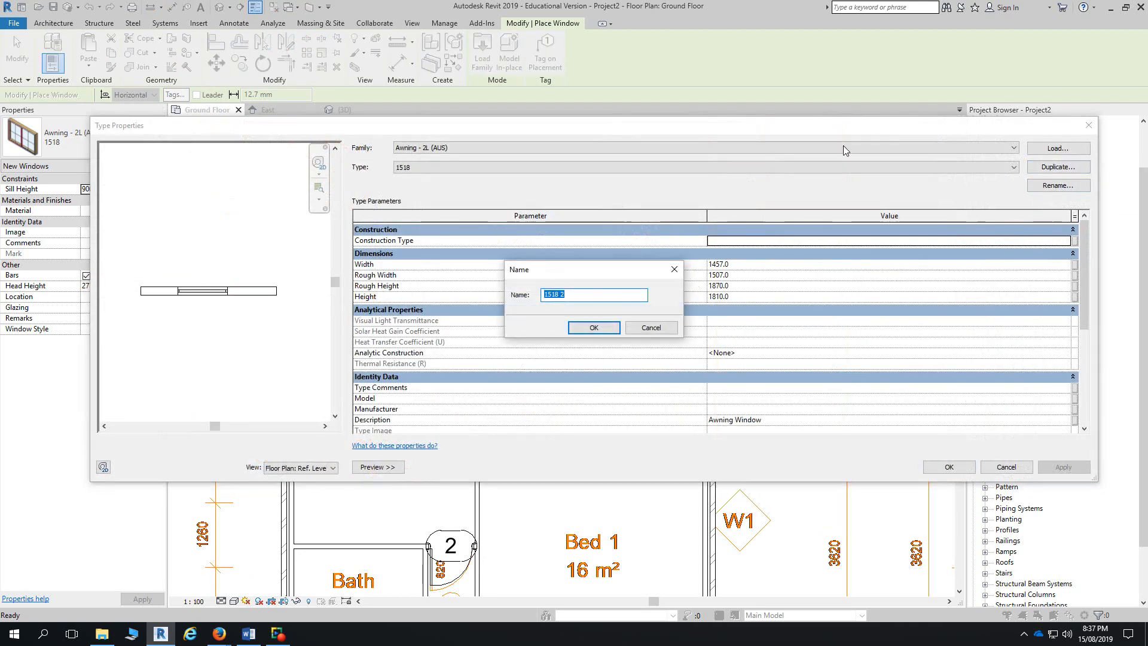
{"action": "type", "text": "18-24"}
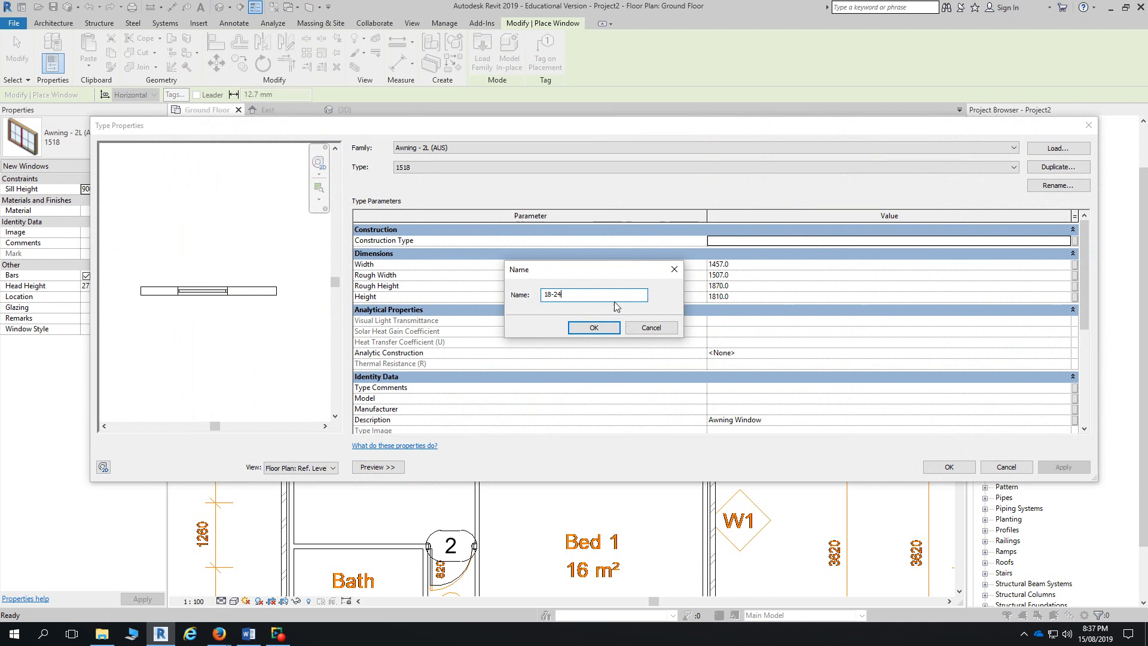
{"action": "left_click", "coordinate": [598, 327]}
{"action": "left_click", "coordinate": [752, 267]}
{"action": "type", "text": "2410"}
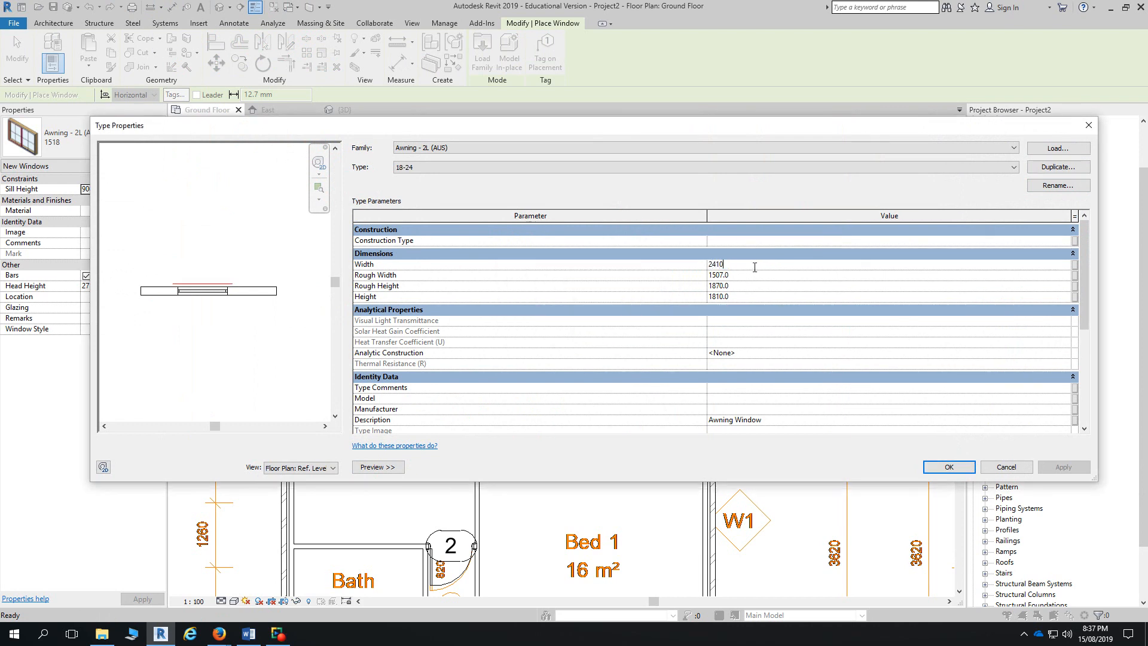
{"action": "left_click", "coordinate": [762, 289]}
{"action": "left_click", "coordinate": [762, 296]}
{"action": "type", "text": "1800"}
{"action": "key", "text": "Return"}
{"action": "left_click", "coordinate": [949, 466]}
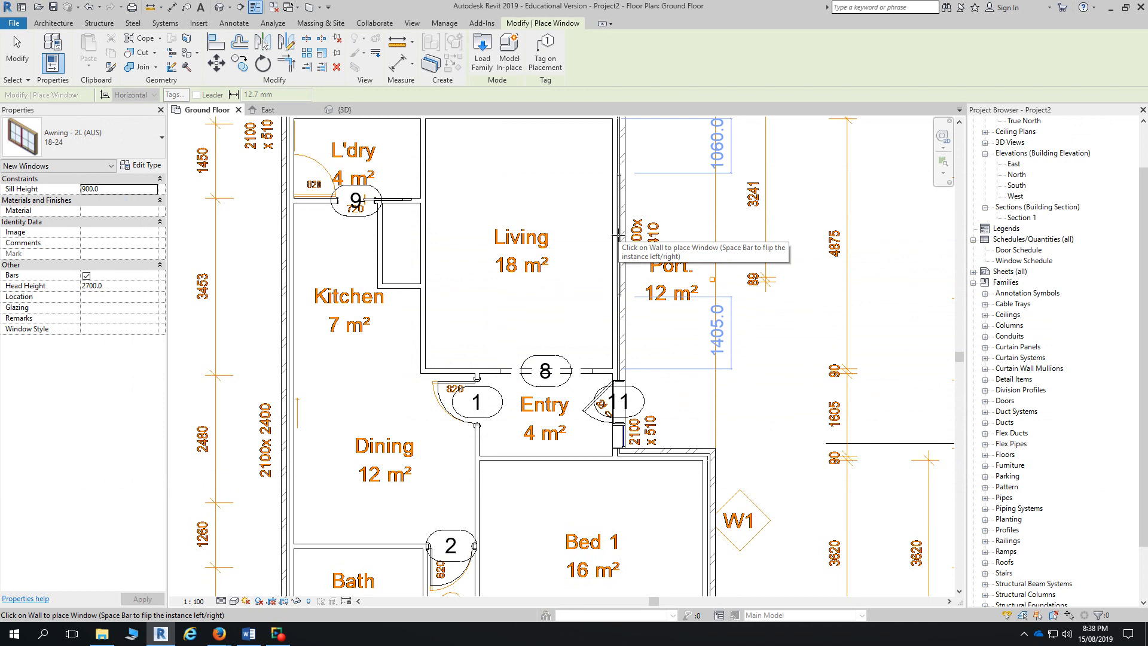
- Place an 18-24 window in the wall and change its Default Head Height from 2700 to 2322
{"action": "left_click", "coordinate": [619, 238]}
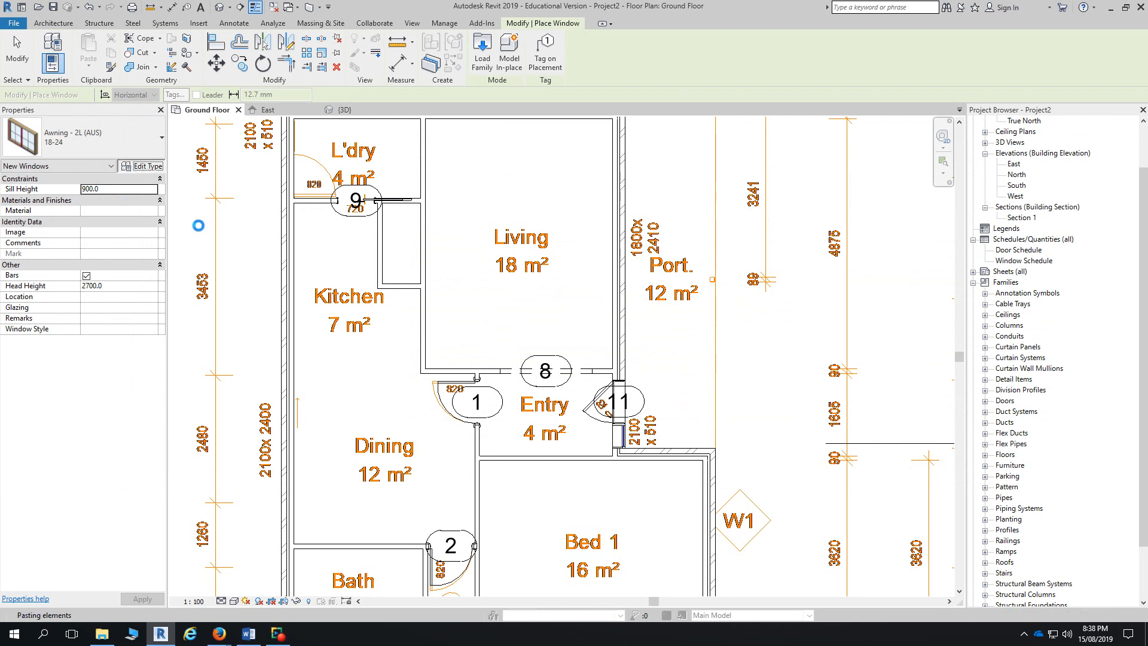
{"action": "left_click_drag", "start_coordinate": [1085, 274], "coordinate": [1106, 385]}
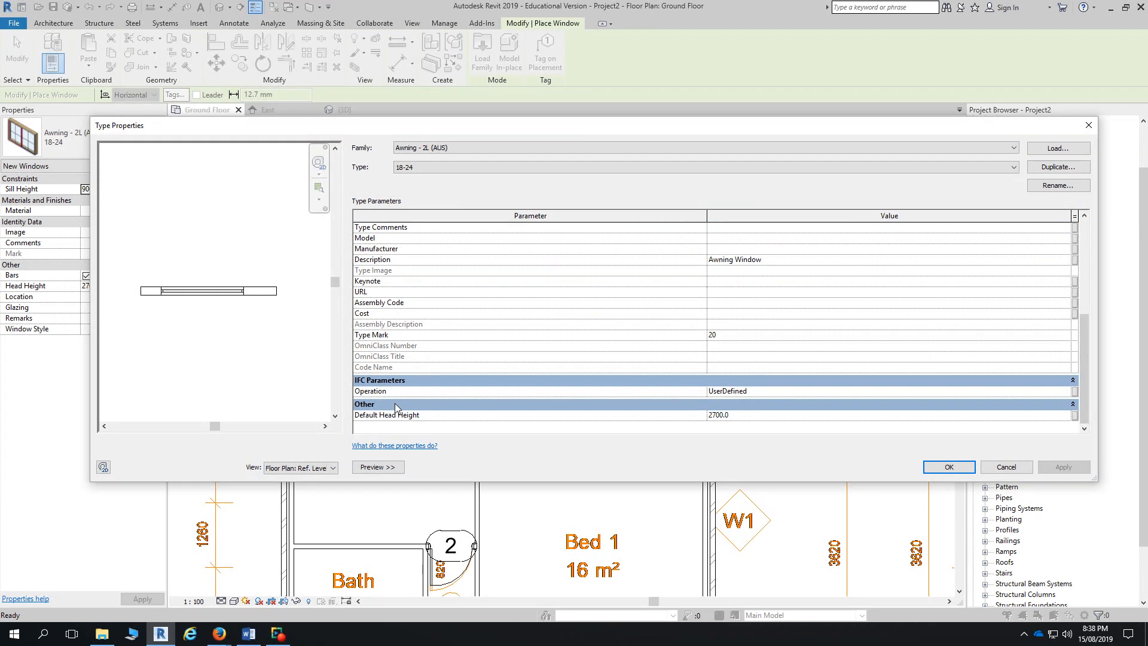
{"action": "left_click", "coordinate": [747, 412]}
{"action": "type", "text": "233"}
{"action": "key", "text": "BackSpace"}
{"action": "type", "text": "22"}
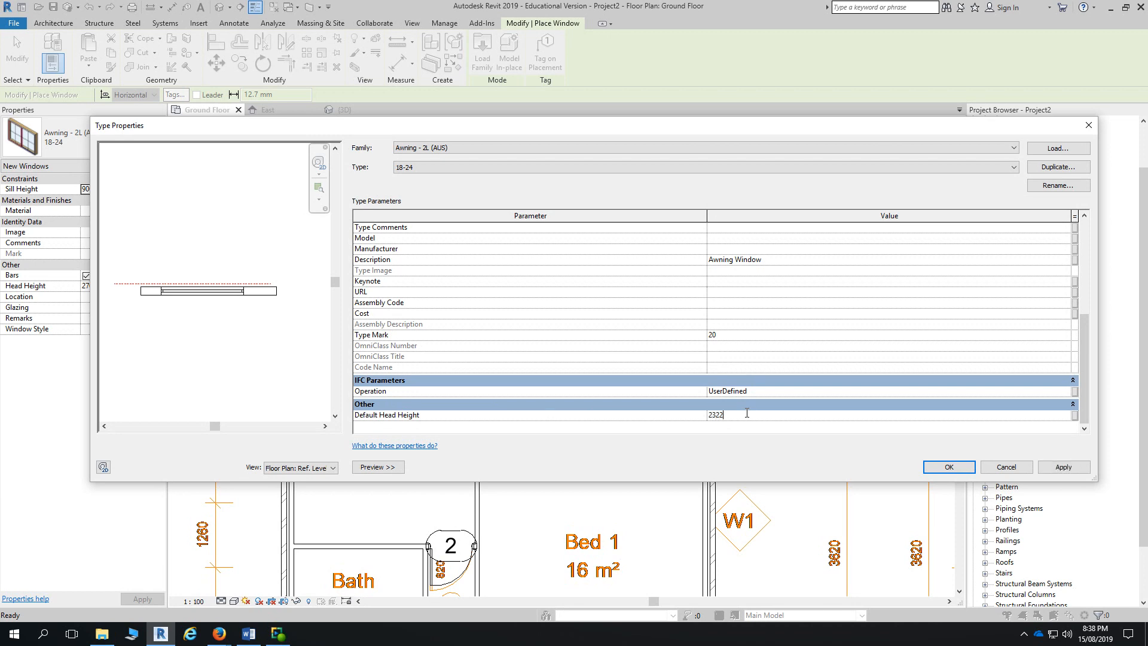
{"action": "key", "text": "Return"}
- Confirm the type change and place an 18-24 window in the Living room's east wall
{"action": "left_click", "coordinate": [956, 468]}
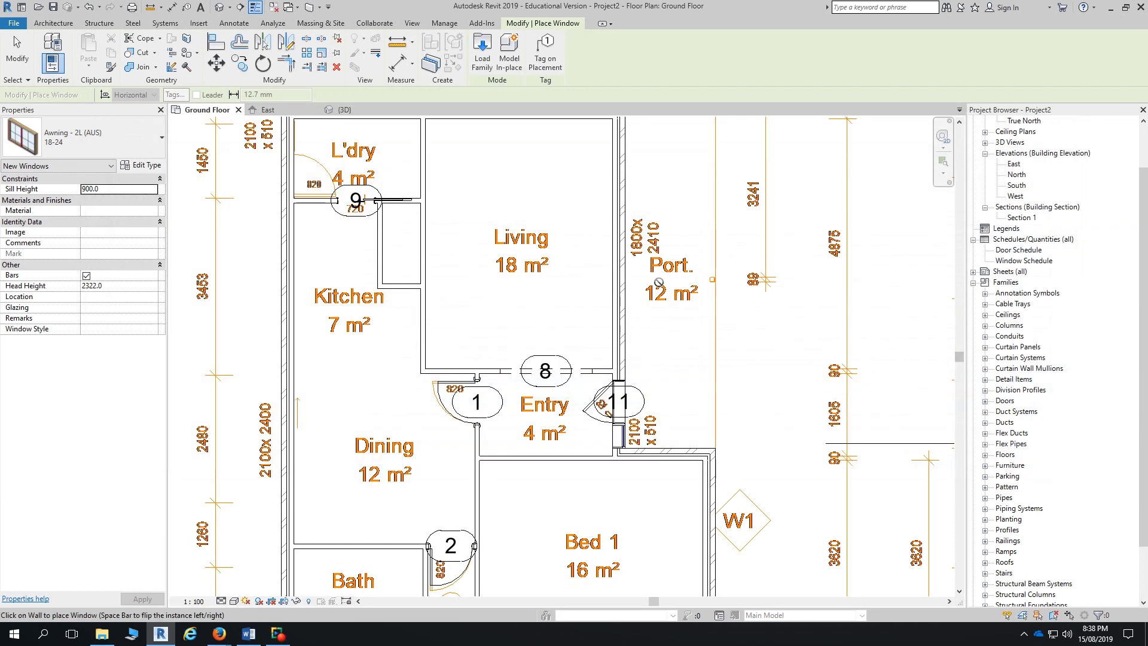
{"action": "left_click", "coordinate": [623, 241]}
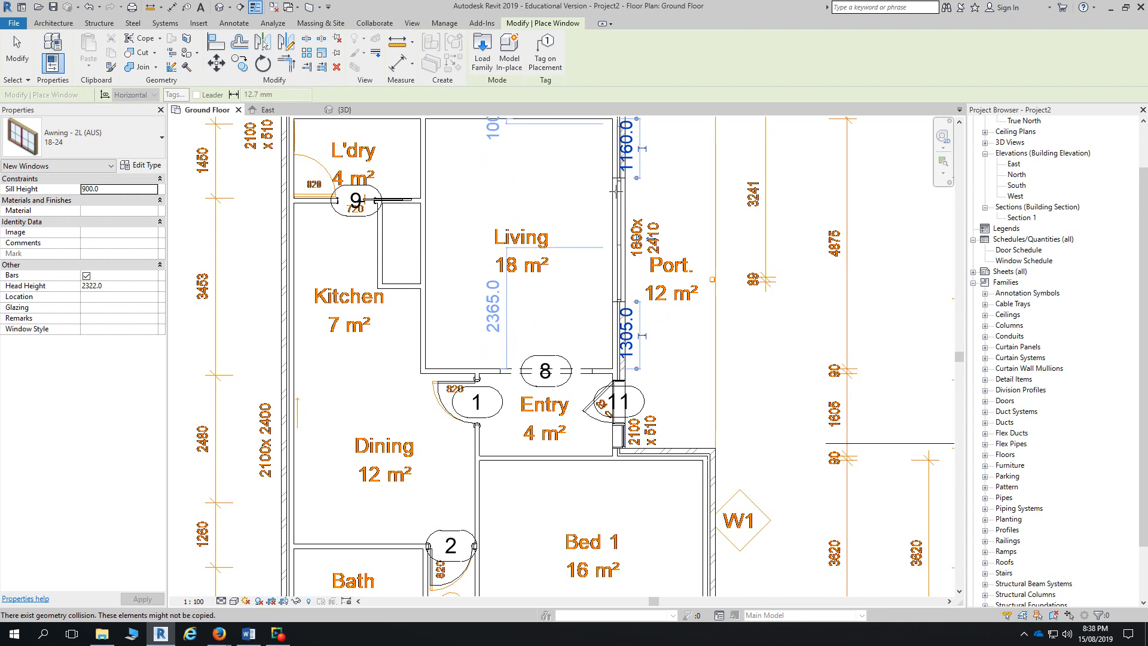
{"action": "middle_click_drag", "start_coordinate": [678, 404], "coordinate": [675, 193]}
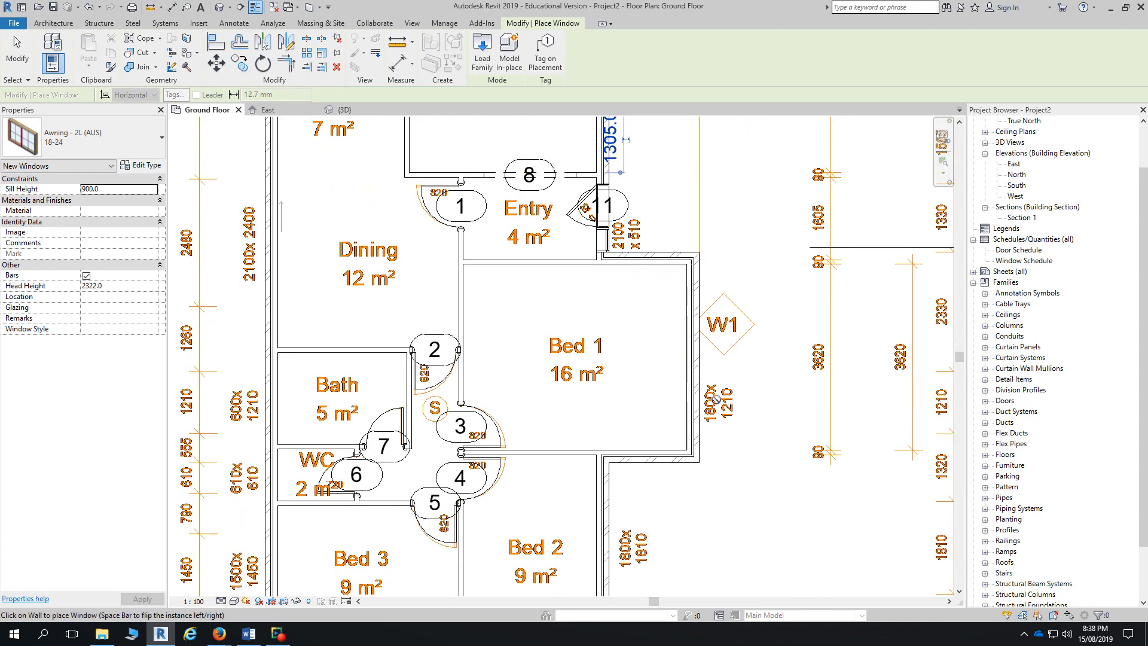
- Duplicate the 18-24 type as 18-12 with Width 1210 and Height 1800
{"action": "left_click", "coordinate": [138, 166]}
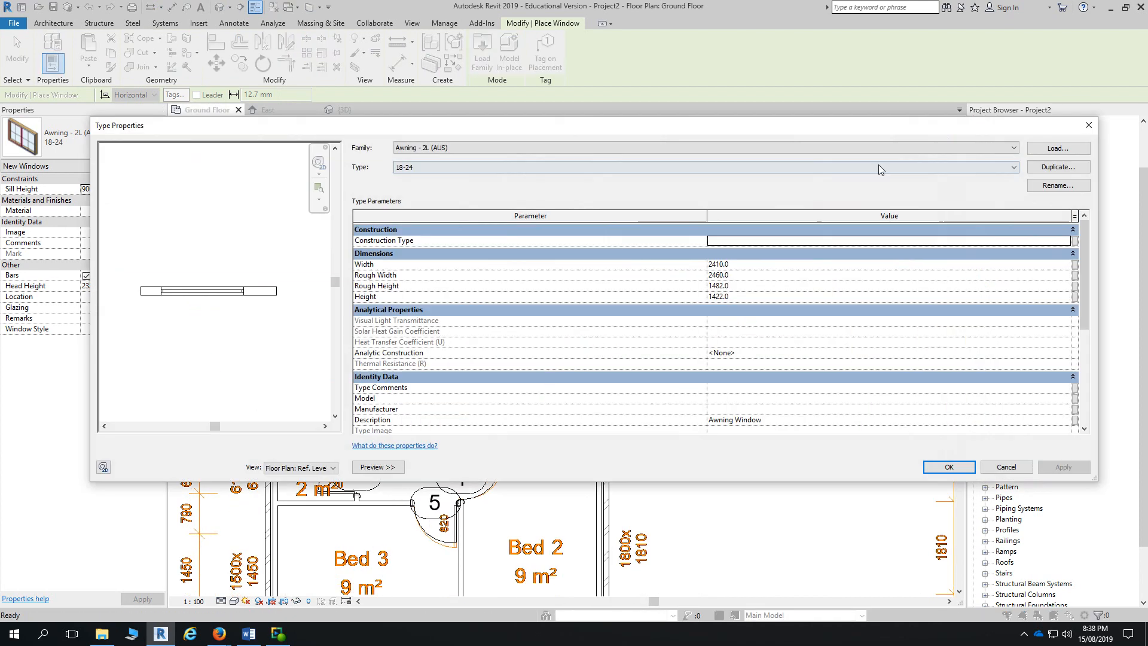
{"action": "left_click", "coordinate": [1058, 167]}
{"action": "type", "text": "18-12"}
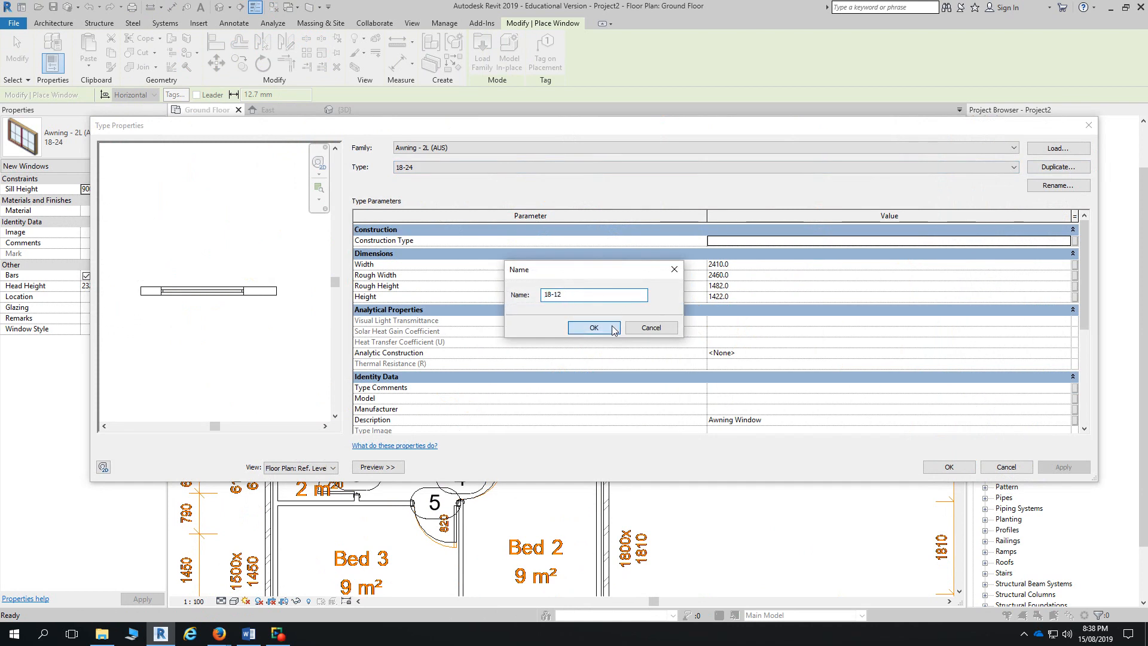
{"action": "left_click", "coordinate": [594, 328]}
{"action": "left_click", "coordinate": [755, 264]}
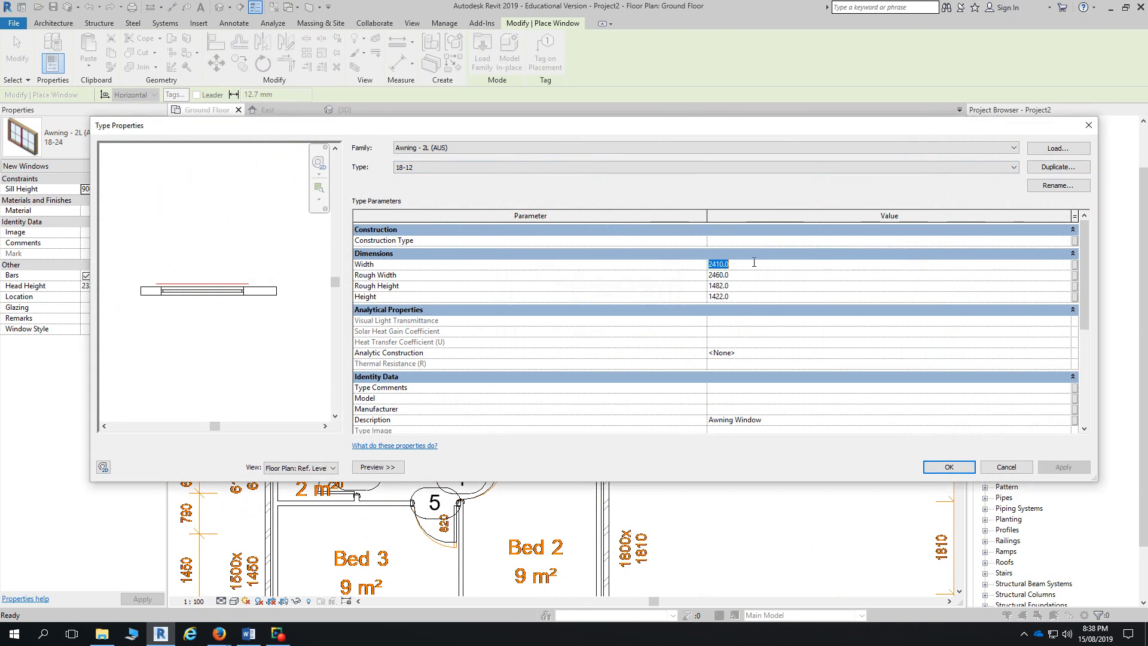
{"action": "type", "text": "1210"}
{"action": "left_click", "coordinate": [761, 284]}
{"action": "left_click", "coordinate": [761, 296]}
{"action": "type", "text": "1800"}
{"action": "key", "text": "Return"}
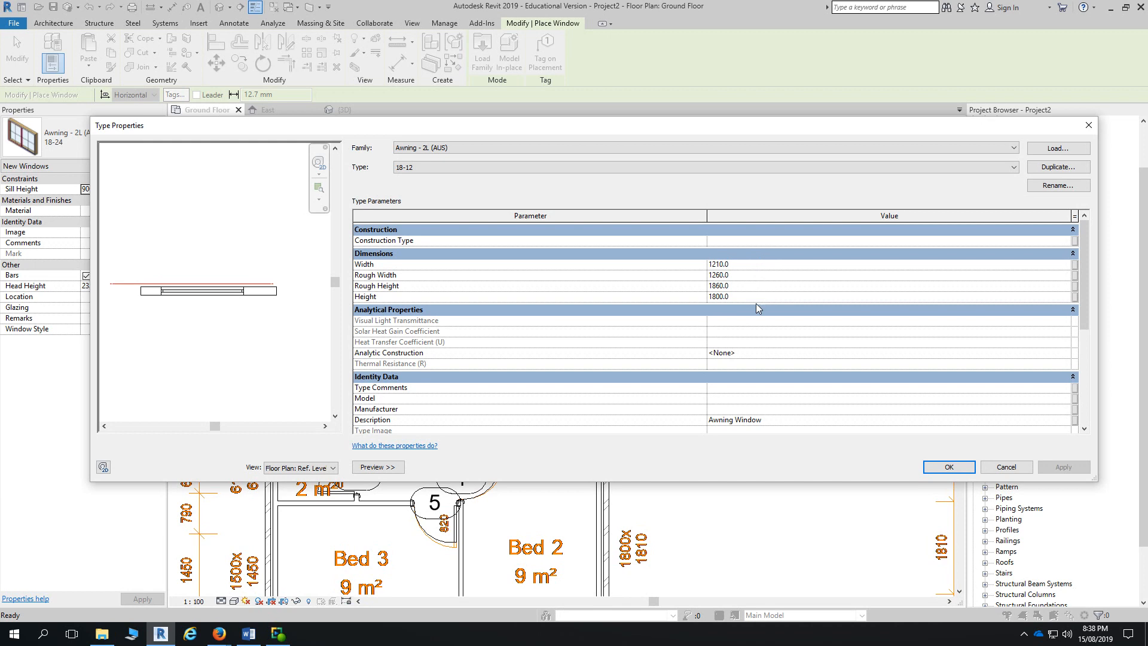
{"action": "left_click", "coordinate": [947, 467]}
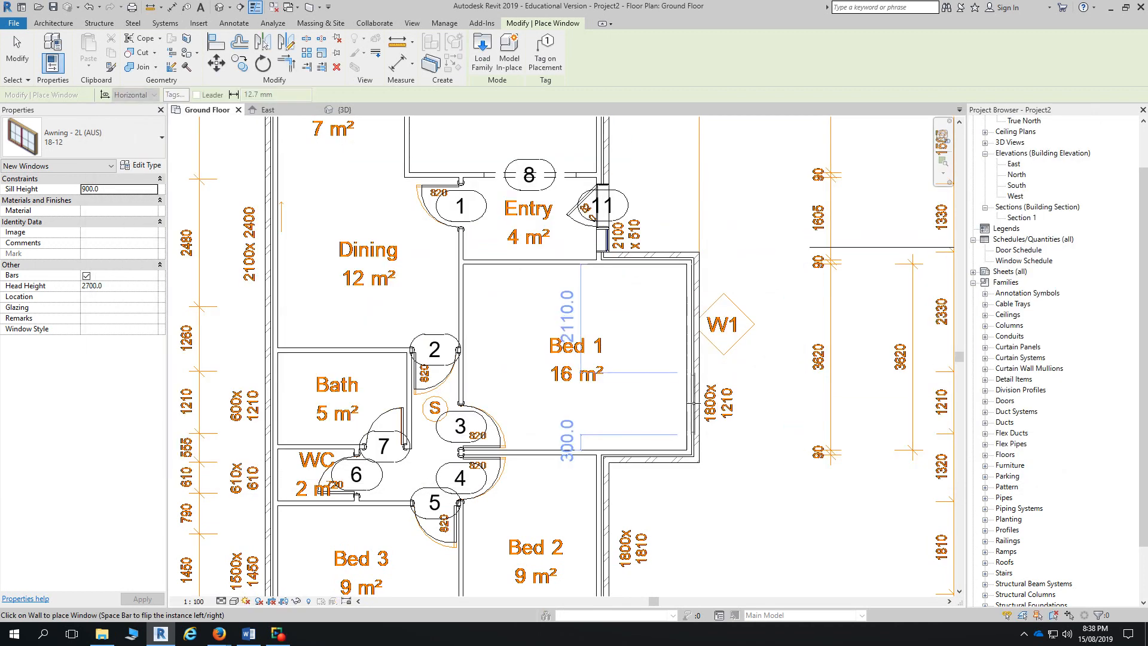
{"action": "middle_click_drag", "start_coordinate": [682, 510], "coordinate": [678, 396]}
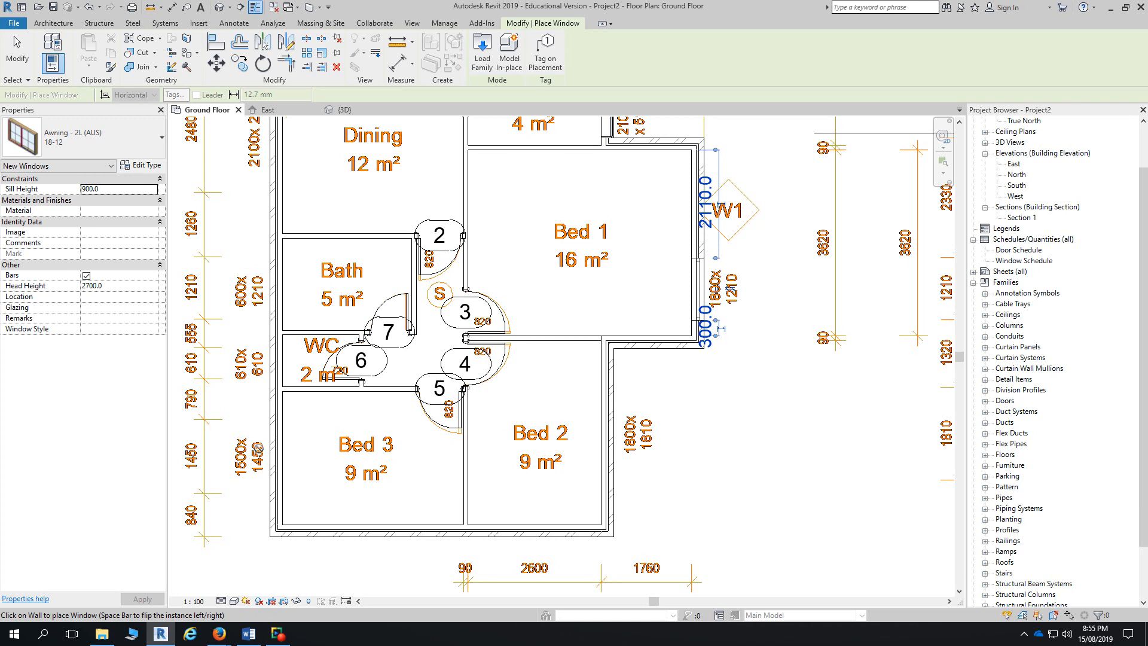
- Open the Revit 'Simple House' Drawing Exercise a - (Draw) PDF under Class Exercise 2, showing the wall set-out
{"action": "mouse_move", "coordinate": [218, 632]}
{"action": "left_click", "coordinate": [177, 601]}
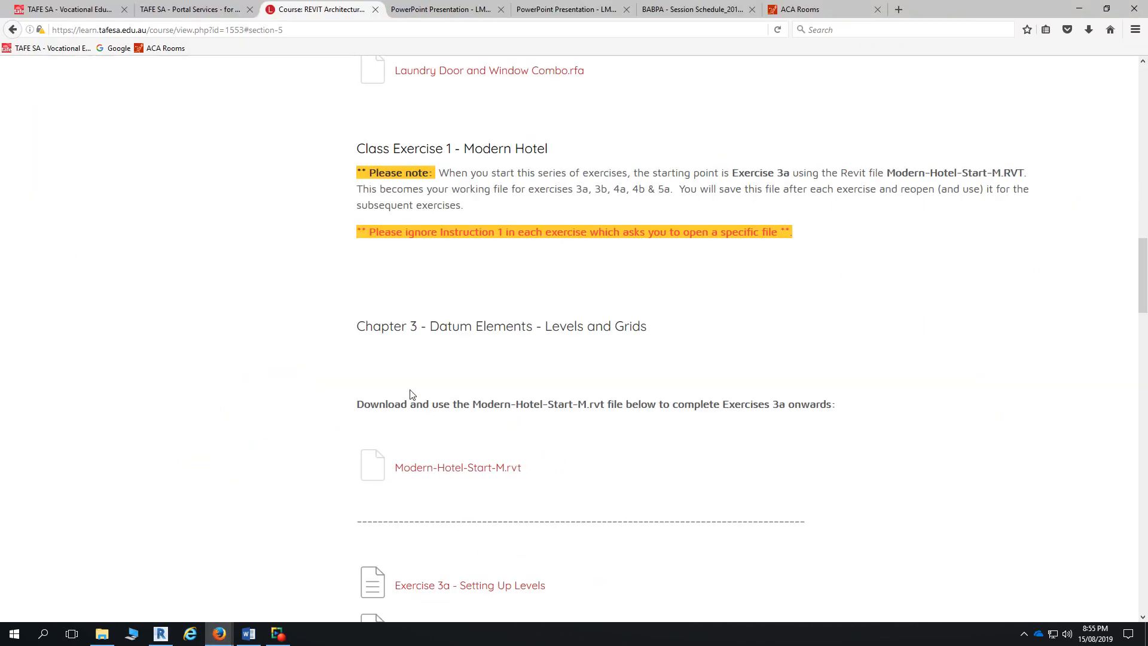
{"action": "scroll", "coordinate": [436, 406], "scroll_direction": "down", "scroll_amount": 5}
{"action": "scroll", "coordinate": [465, 417], "scroll_direction": "down", "scroll_amount": 6}
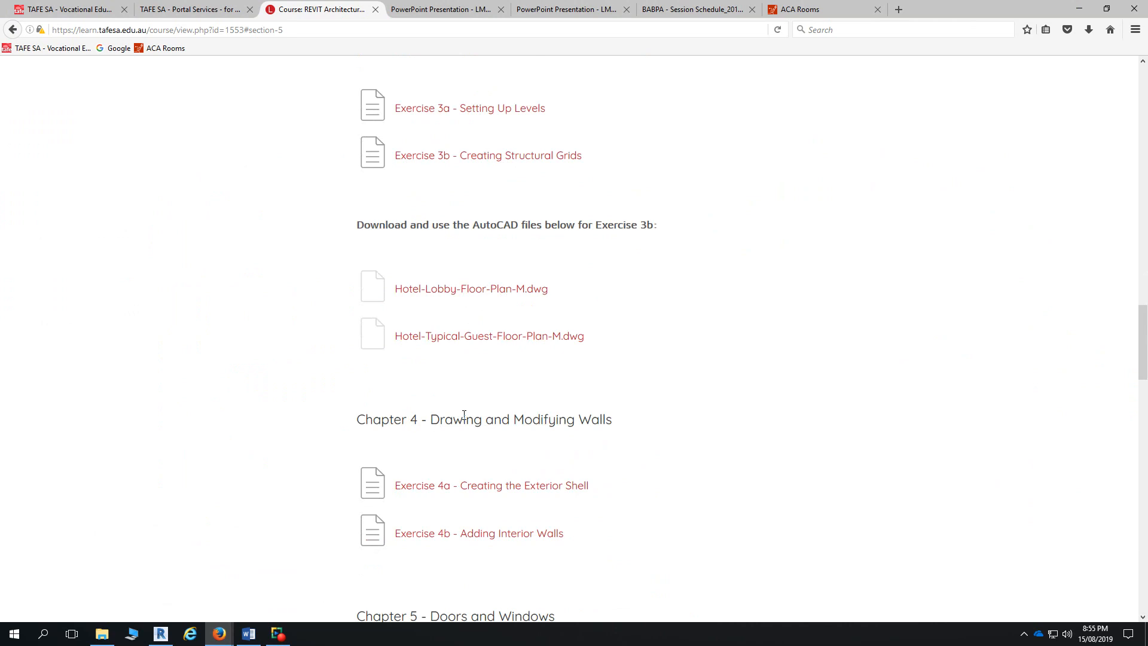
{"action": "scroll", "coordinate": [464, 416], "scroll_direction": "down", "scroll_amount": 1}
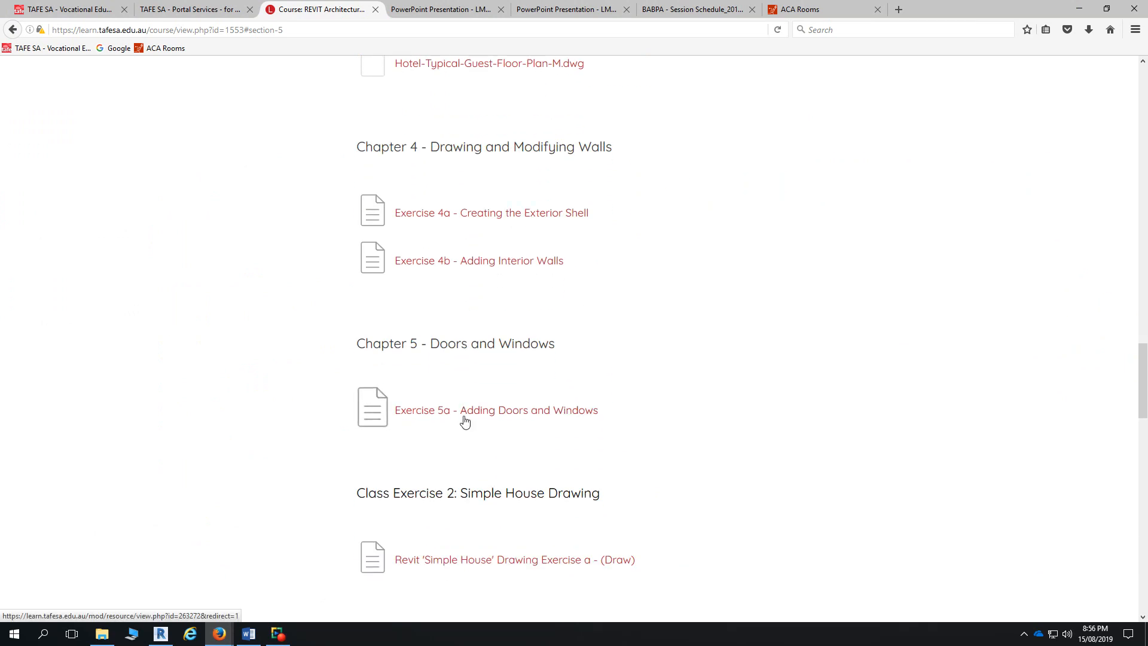
{"action": "scroll", "coordinate": [465, 424], "scroll_direction": "down", "scroll_amount": 1}
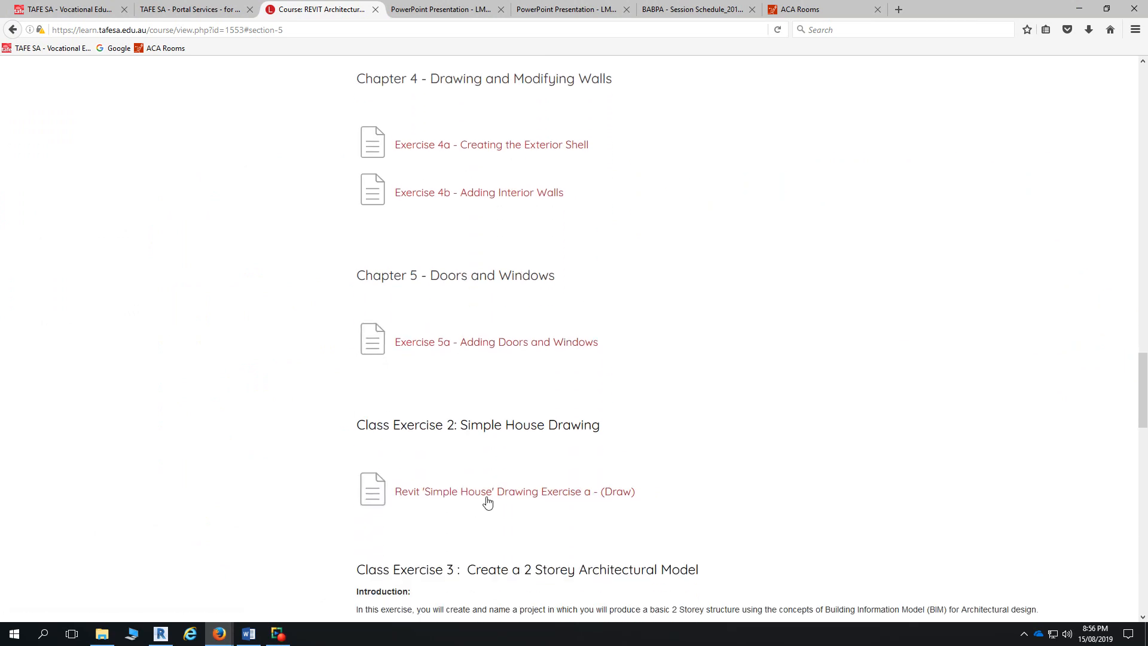
{"action": "left_click", "coordinate": [485, 489]}
{"action": "scroll", "coordinate": [593, 465], "scroll_direction": "down", "scroll_amount": 5}
- Scroll the Simple House PDF to page 8's coloured 1:100 floor plan with its Room Legend
{"action": "left_click_drag", "start_coordinate": [1142, 154], "coordinate": [1122, 405]}
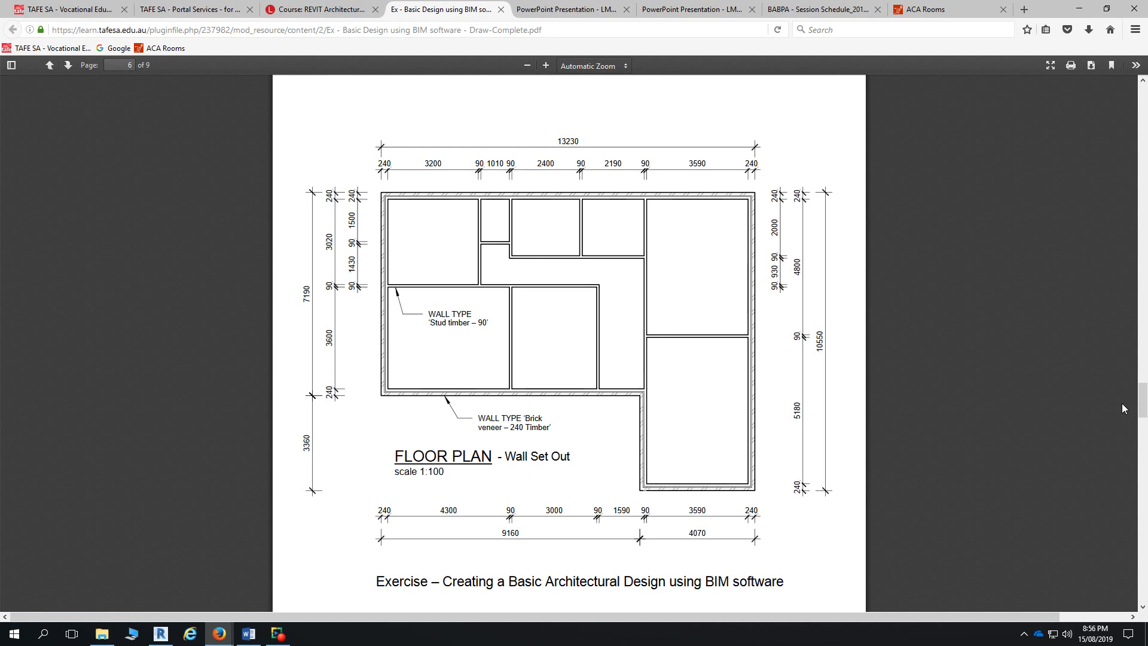
{"action": "scroll", "coordinate": [715, 401], "scroll_direction": "down", "scroll_amount": 15}
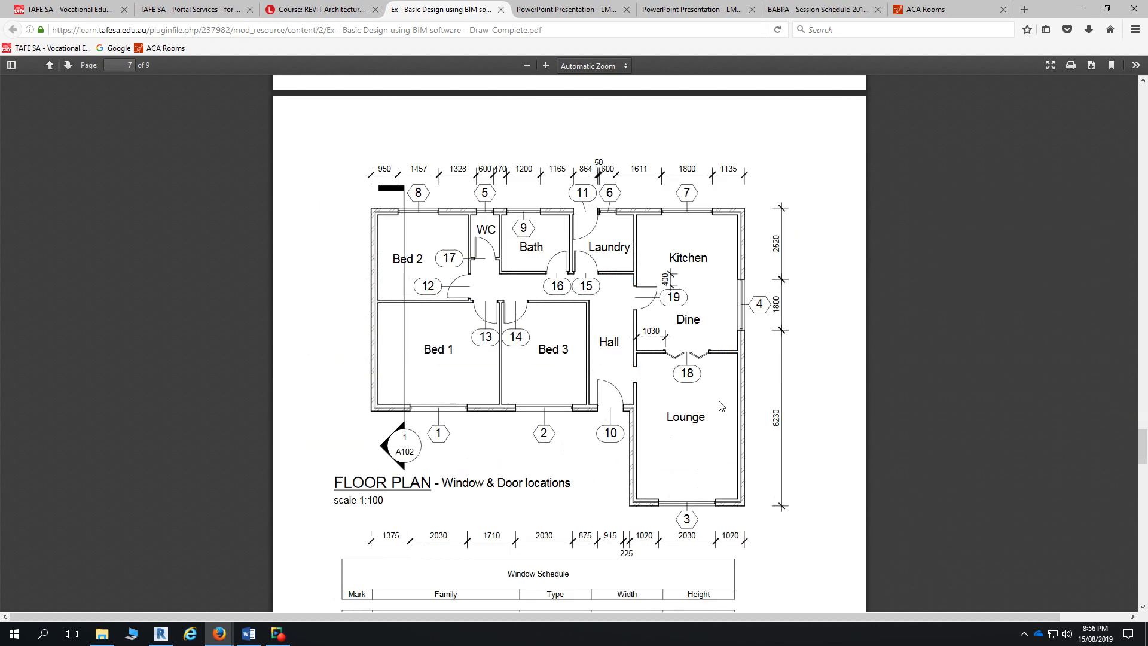
{"action": "scroll", "coordinate": [722, 405], "scroll_direction": "down", "scroll_amount": 15}
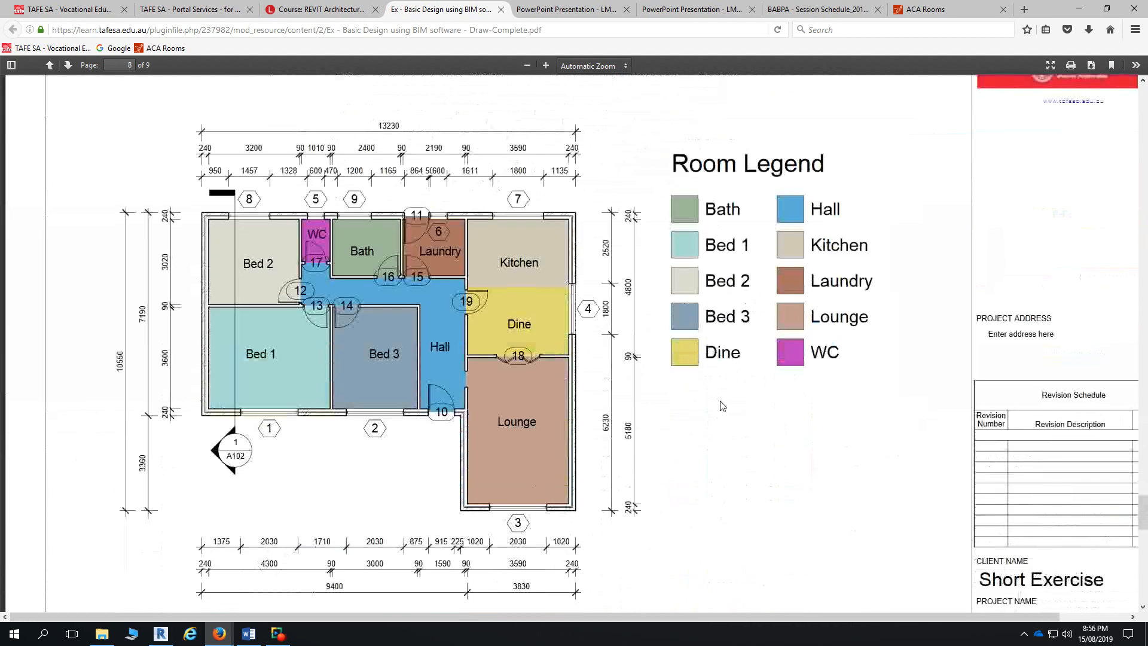
{"action": "scroll", "coordinate": [722, 405], "scroll_direction": "up", "scroll_amount": 3}
{"action": "scroll", "coordinate": [723, 406], "scroll_direction": "down", "scroll_amount": 2}
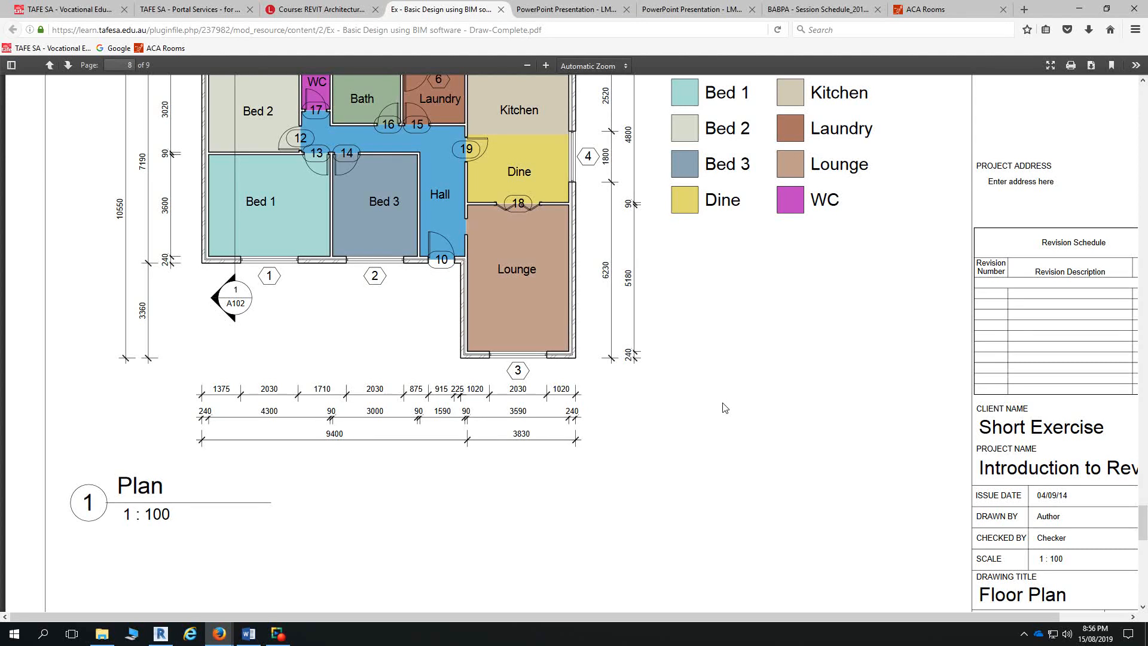
- Return to the course page, scroll up to Chapter 3, and restore the screen recorder window
{"action": "left_click", "coordinate": [340, 10]}
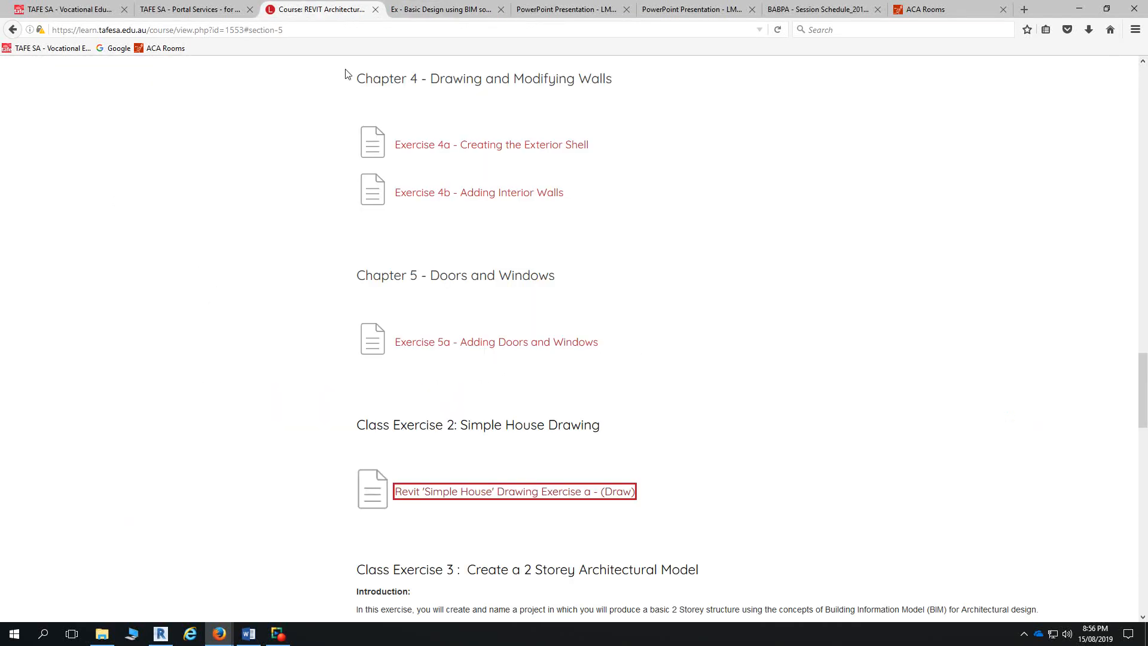
{"action": "left_click", "coordinate": [750, 411]}
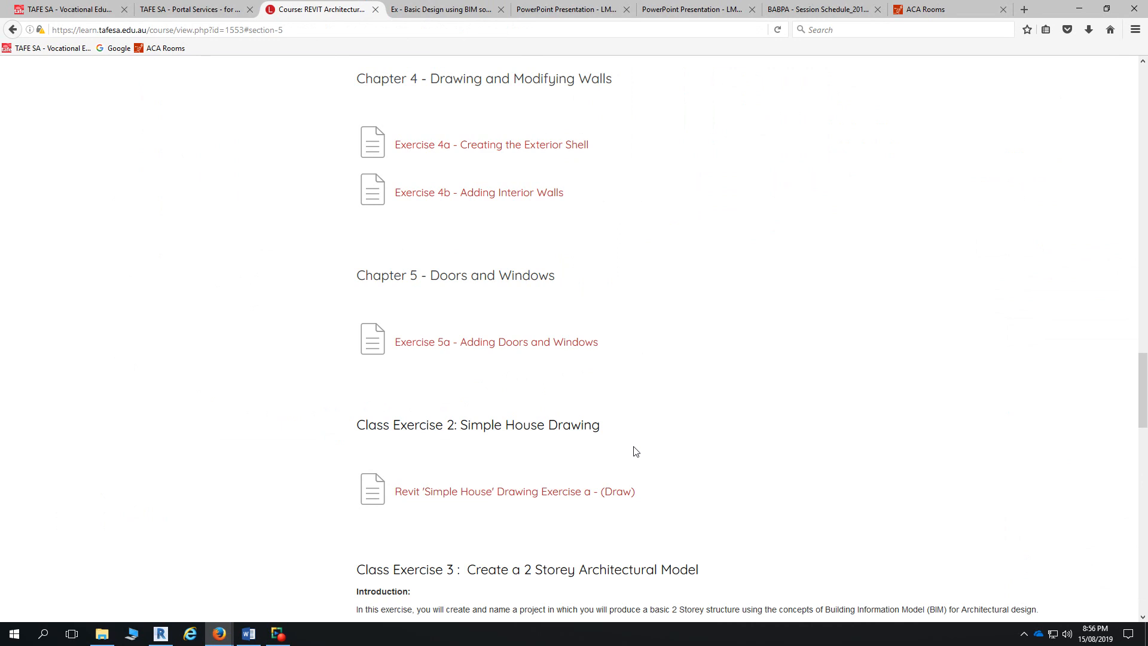
{"action": "scroll", "coordinate": [636, 452], "scroll_direction": "up", "scroll_amount": 10}
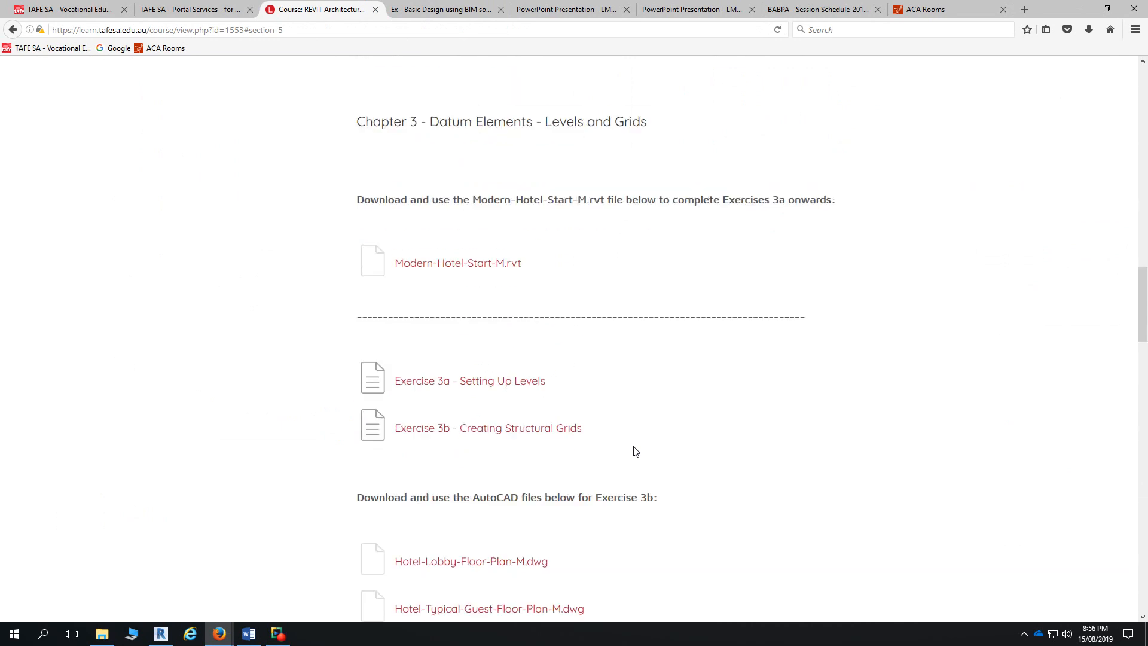
{"action": "left_click", "coordinate": [285, 637]}
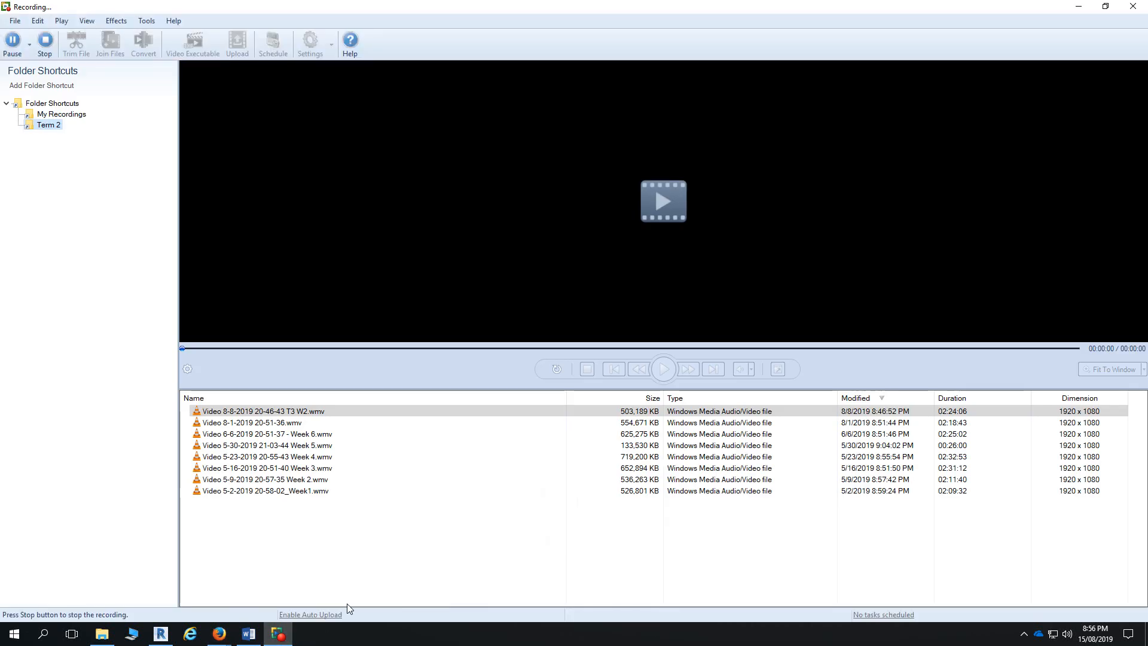